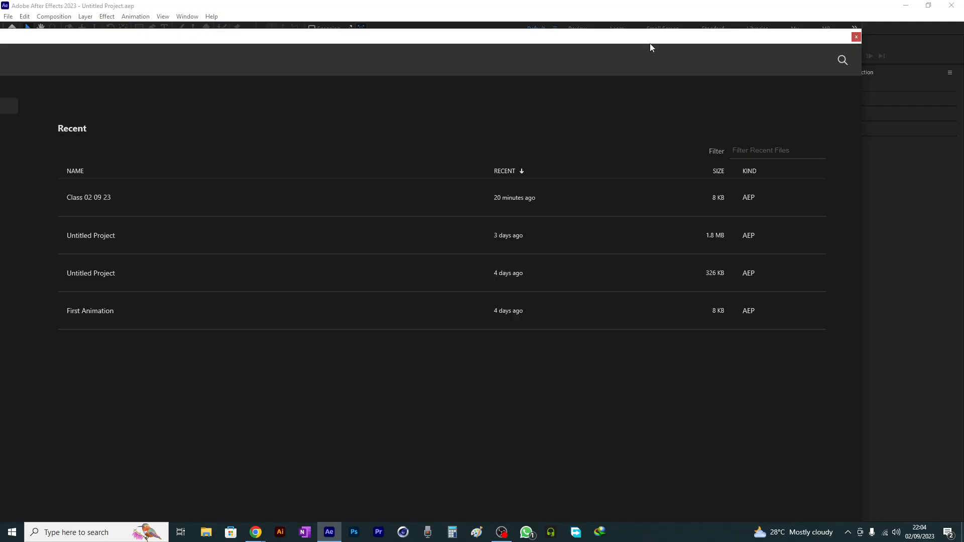
- Open the recent project "Class 02 09 23" from the Home window
drag(650, 44, 735, 41)
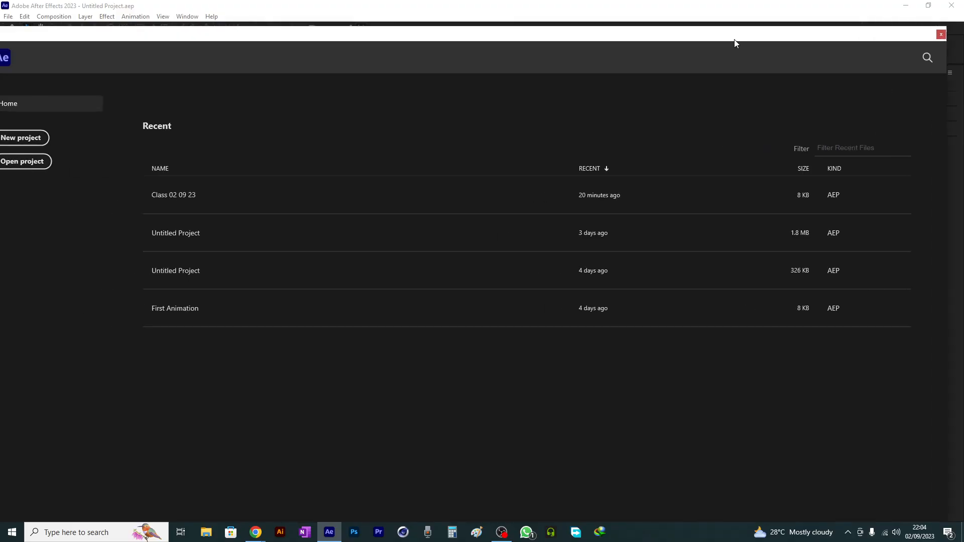
click(270, 209)
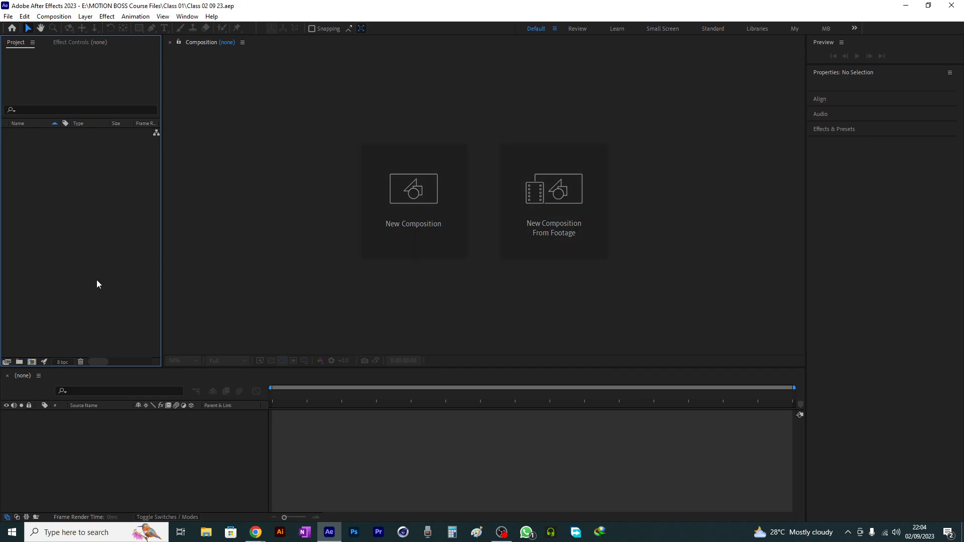
click(134, 455)
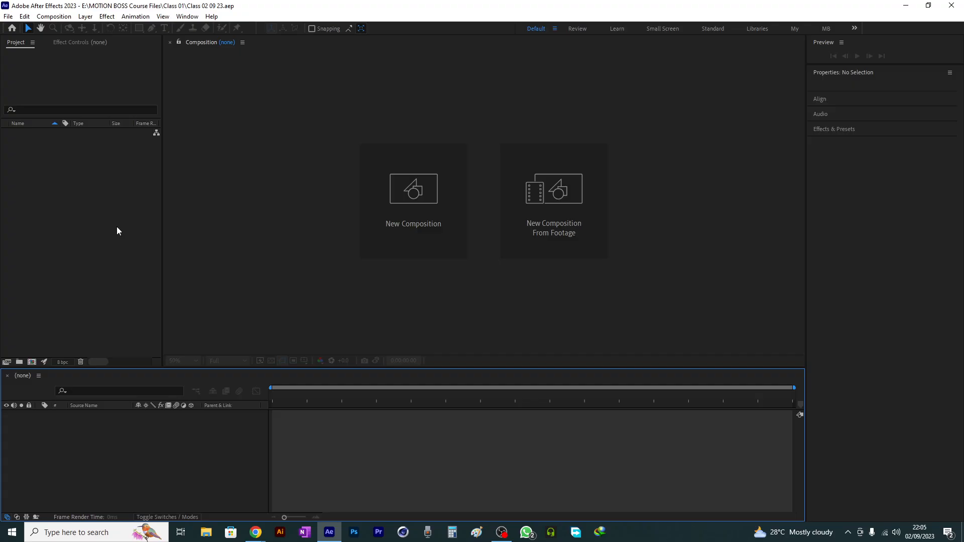
click(123, 270)
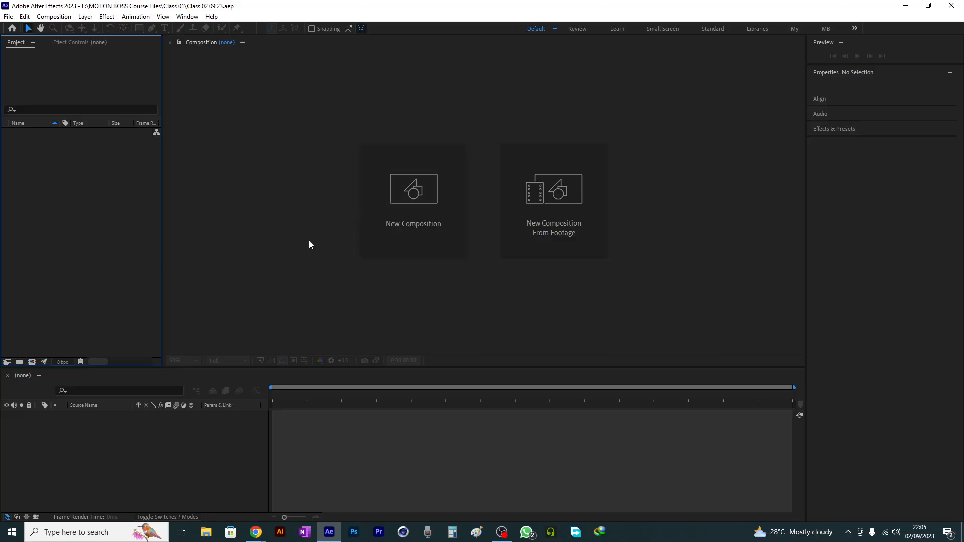
- Switch to OBS to check the Audio Input Capture source, and return to After Effects
click(502, 533)
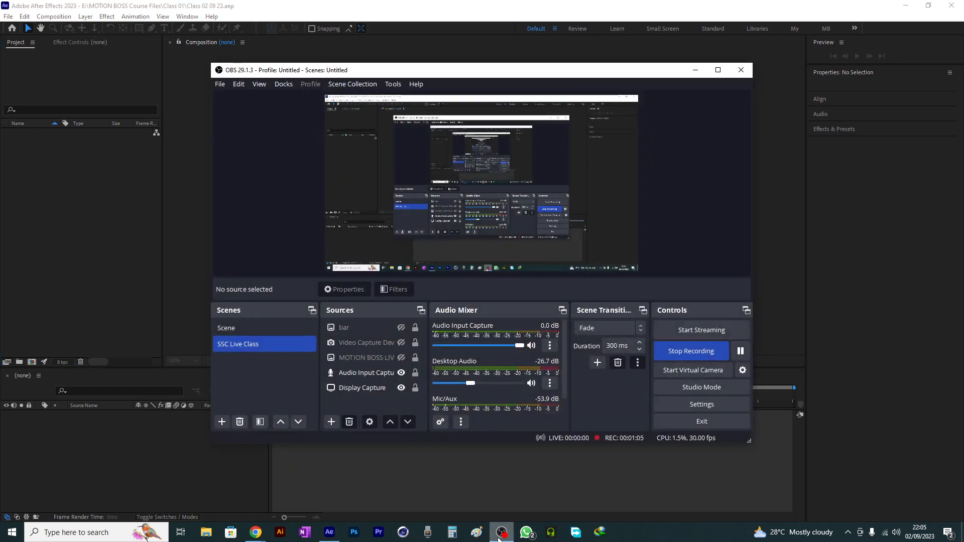
click(382, 373)
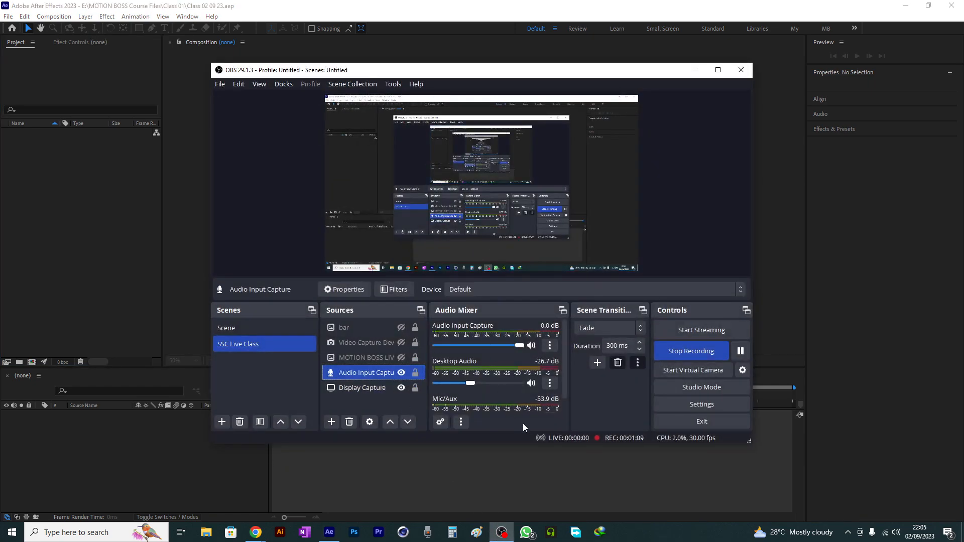
click(695, 70)
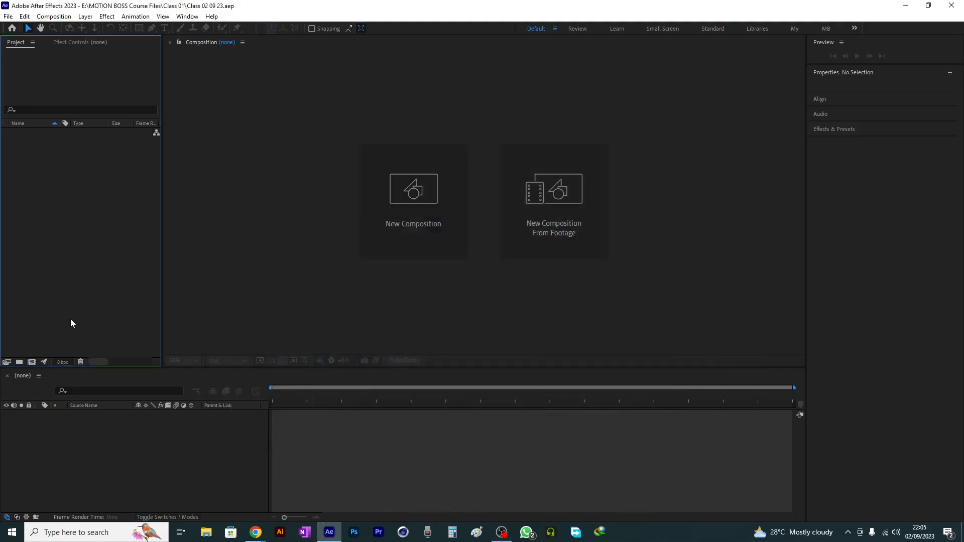
- Create a new 1920 x 1080 composition at 25 fps with a duration of 20 seconds
click(31, 362)
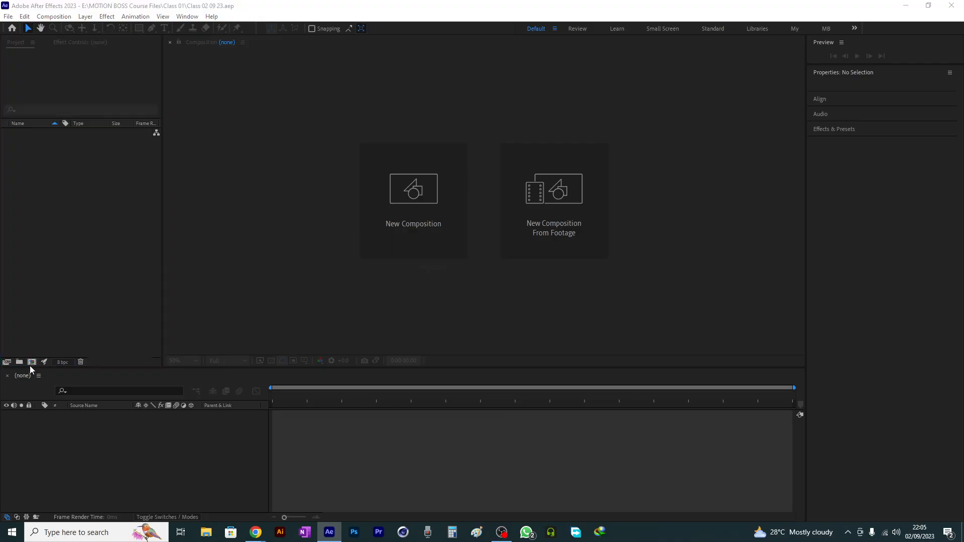
click(431, 410)
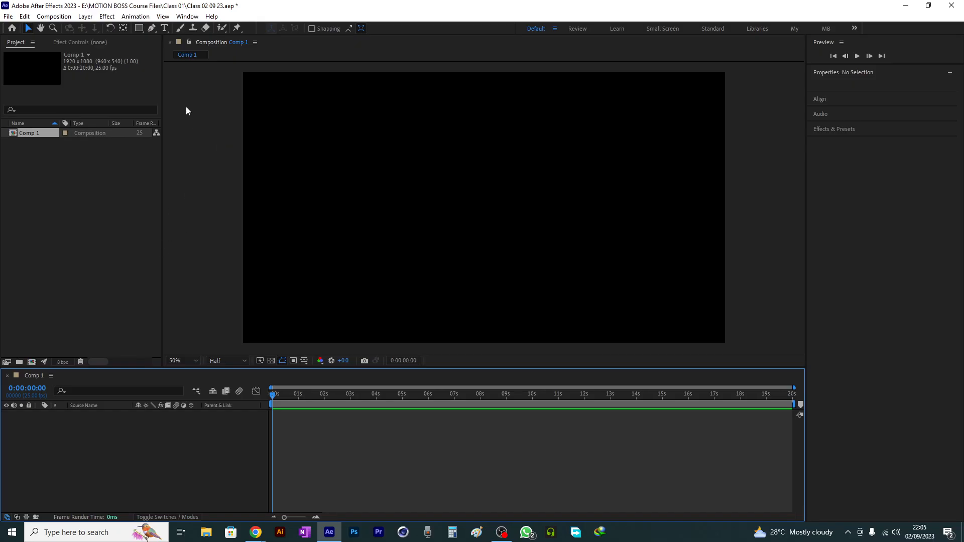
click(163, 28)
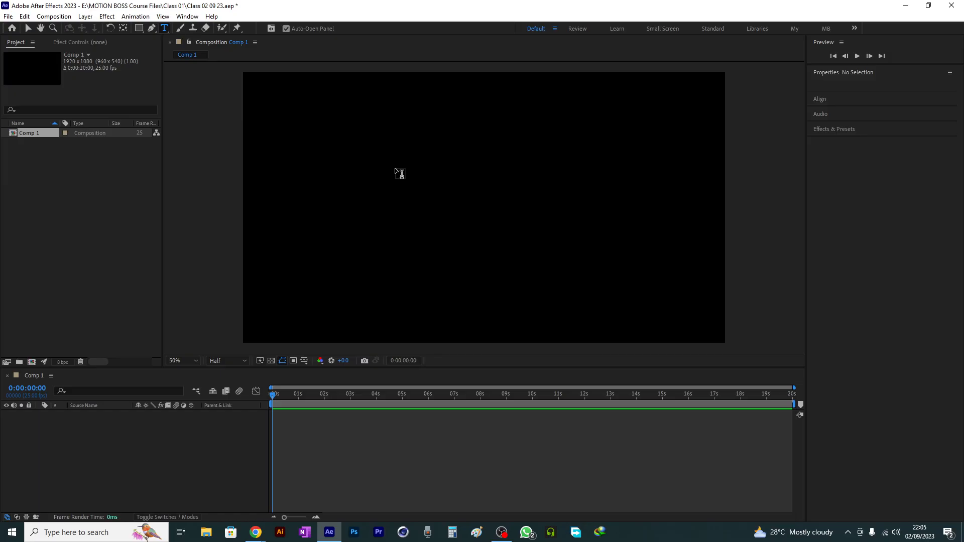
click(380, 168)
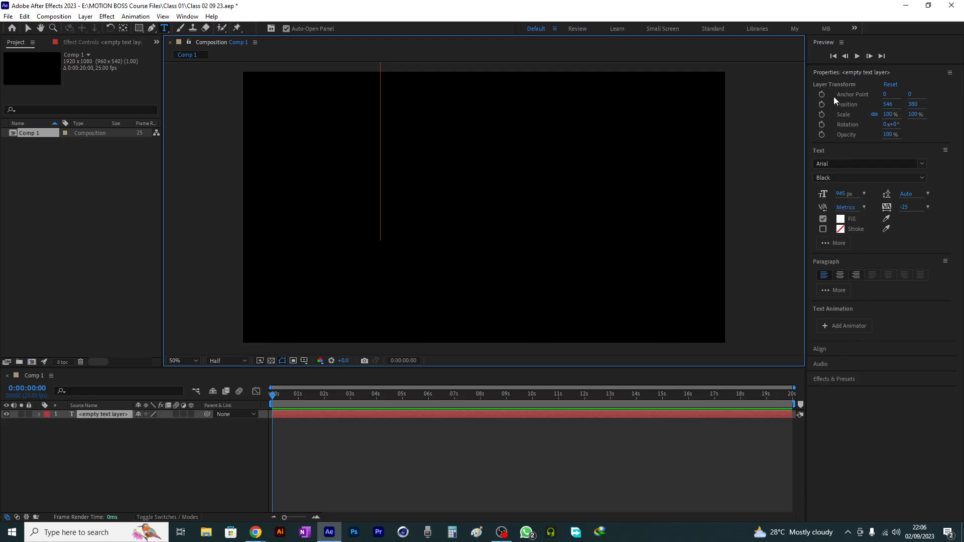
drag(844, 194, 502, 212)
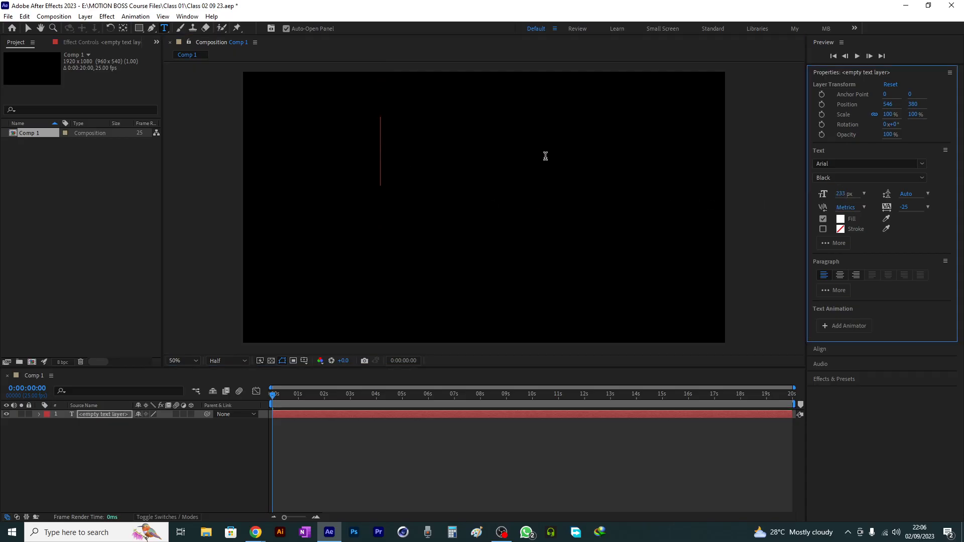
mouse_move(841, 196)
mouse_down()
mouse_move(859, 194)
mouse_move(828, 205)
mouse_up()
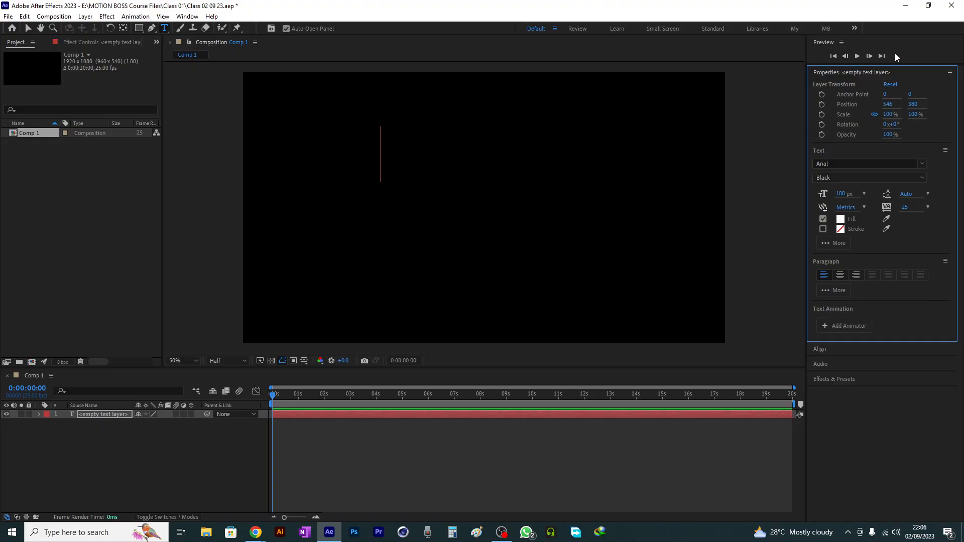
- Switch to the MB workspace and move the blank floating Comp 1 panel away from the Project and Composition panels
click(825, 29)
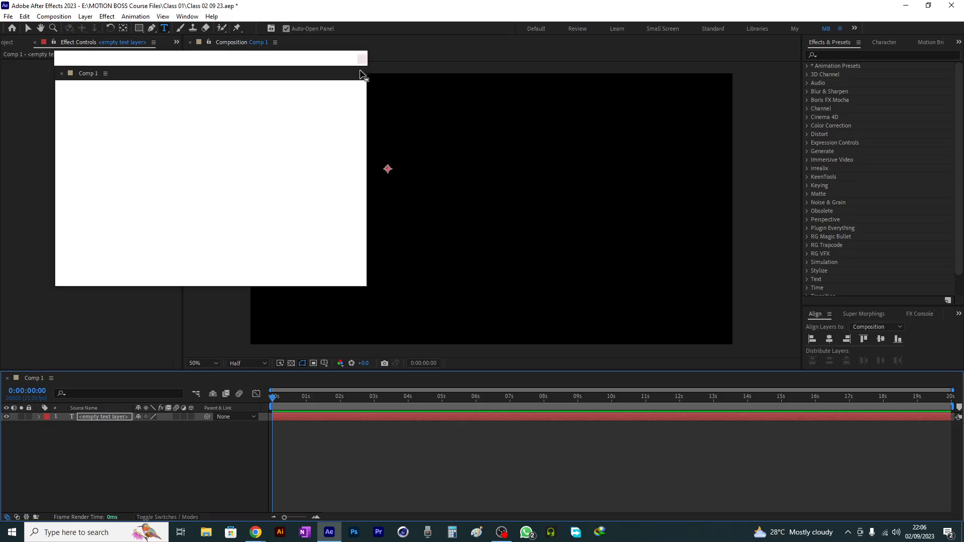
drag(167, 64, 189, 97)
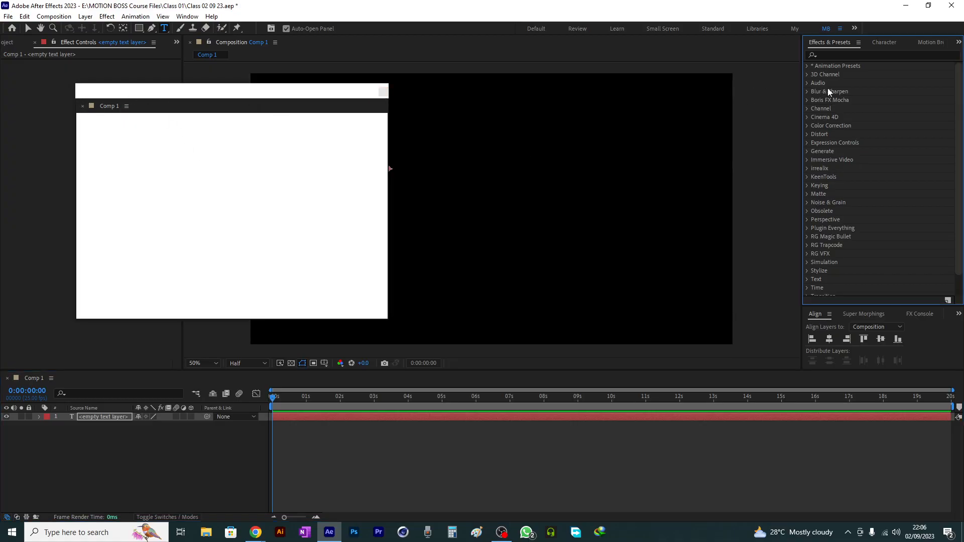
click(548, 440)
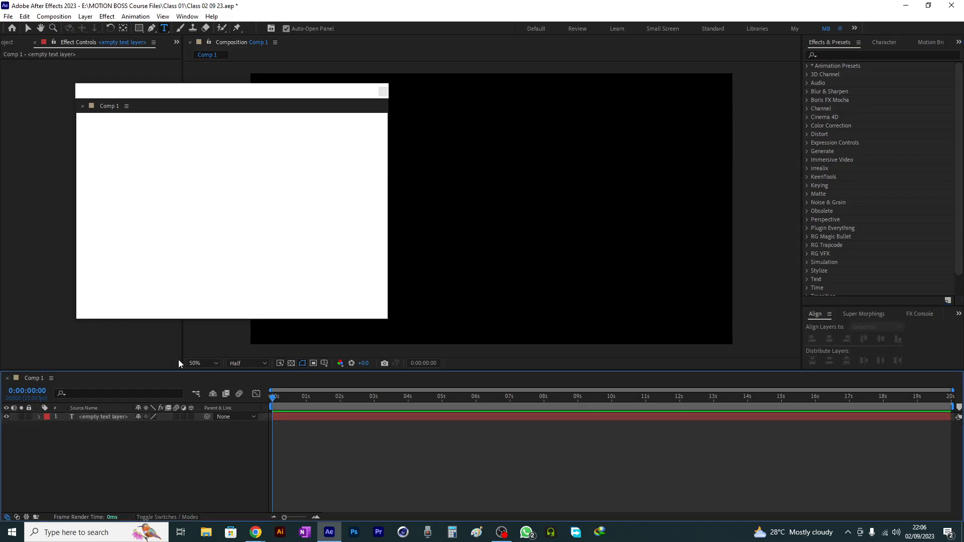
drag(123, 95, 103, 152)
click(10, 46)
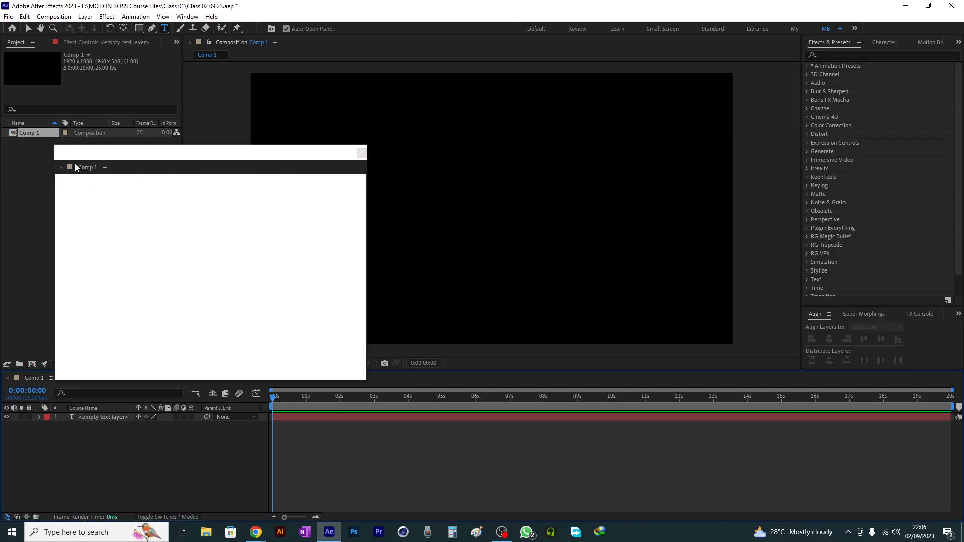
drag(131, 154, 963, 125)
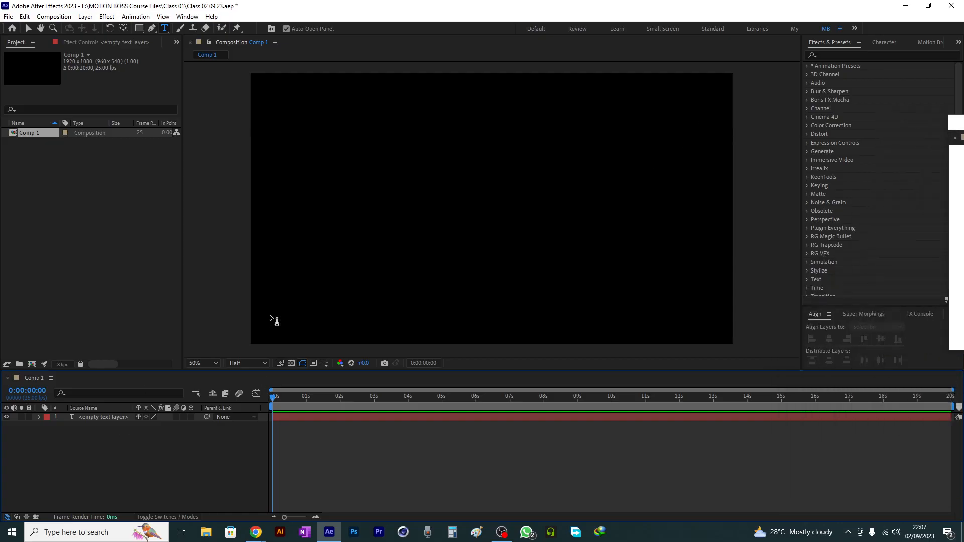
- Delete the empty text layer and start a new text layer in the composition
click(95, 416)
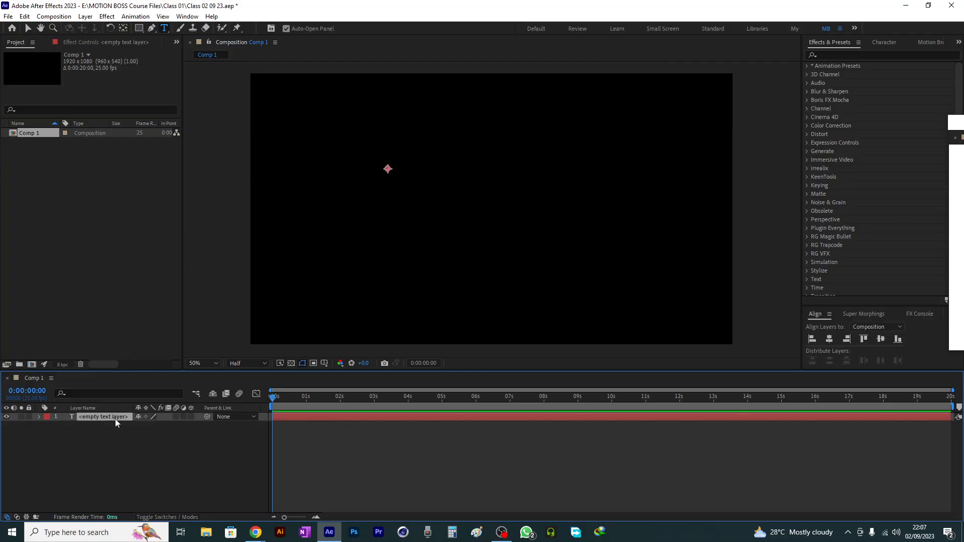
key(Delete)
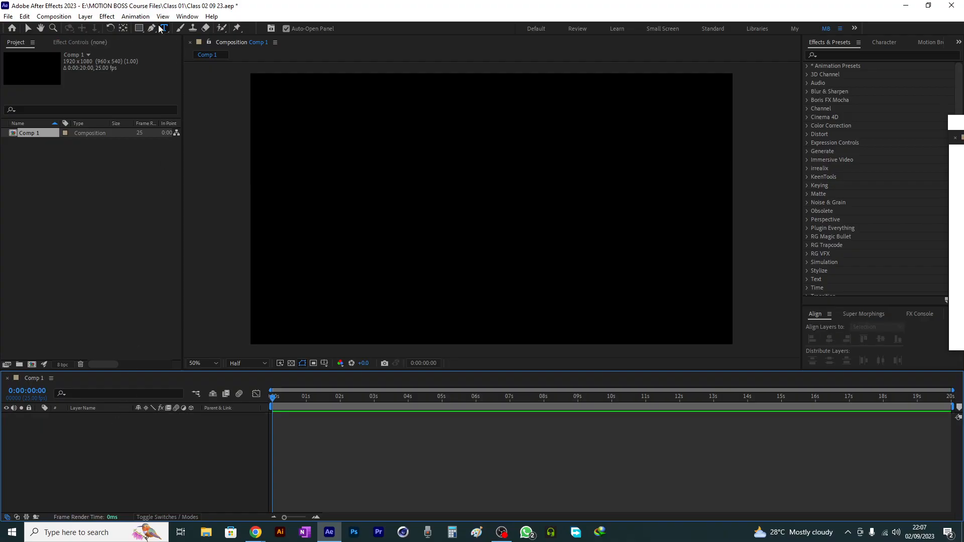
click(379, 199)
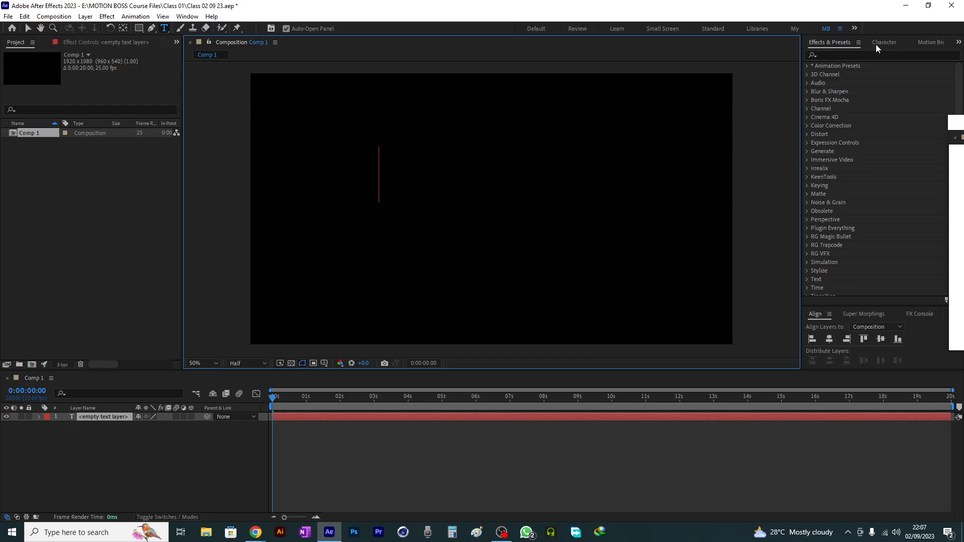
- Set the font size to 289 px and enter "motion boss" on two lines
click(958, 42)
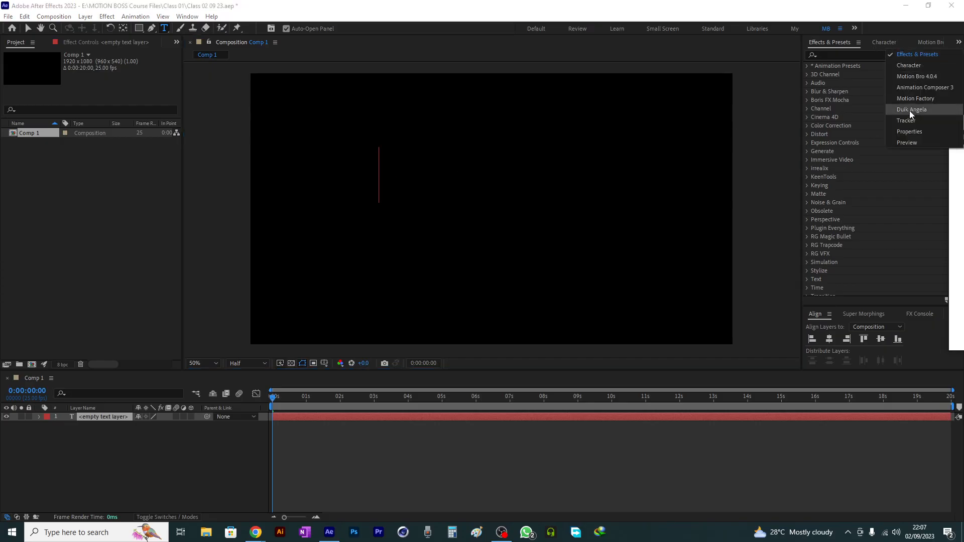
click(924, 66)
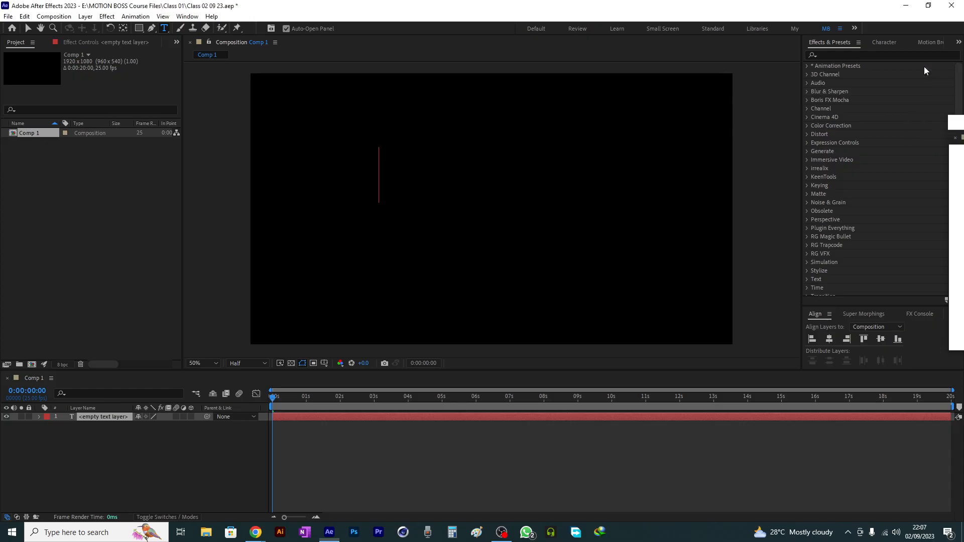
drag(822, 84, 898, 108)
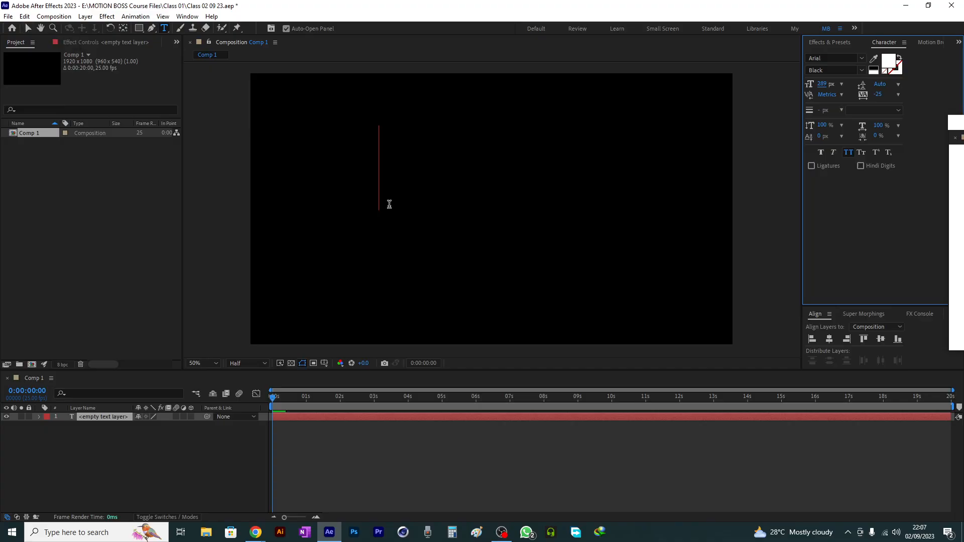
text(motion)
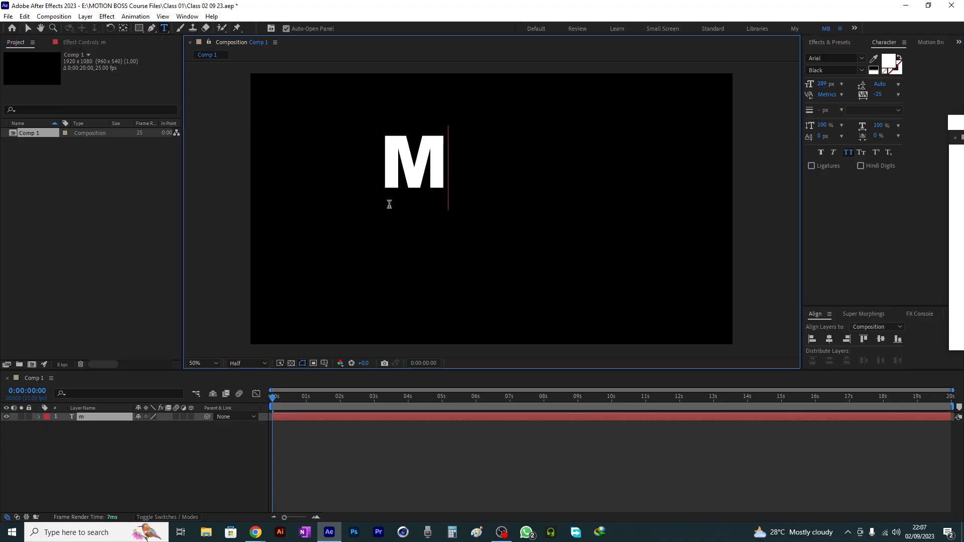
key(Return)
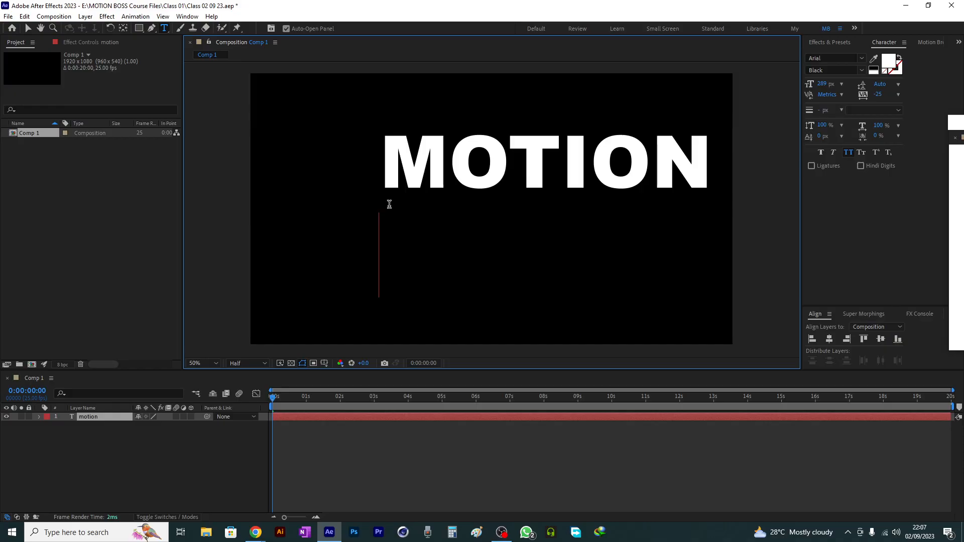
text(boss)
key(BackSpace)
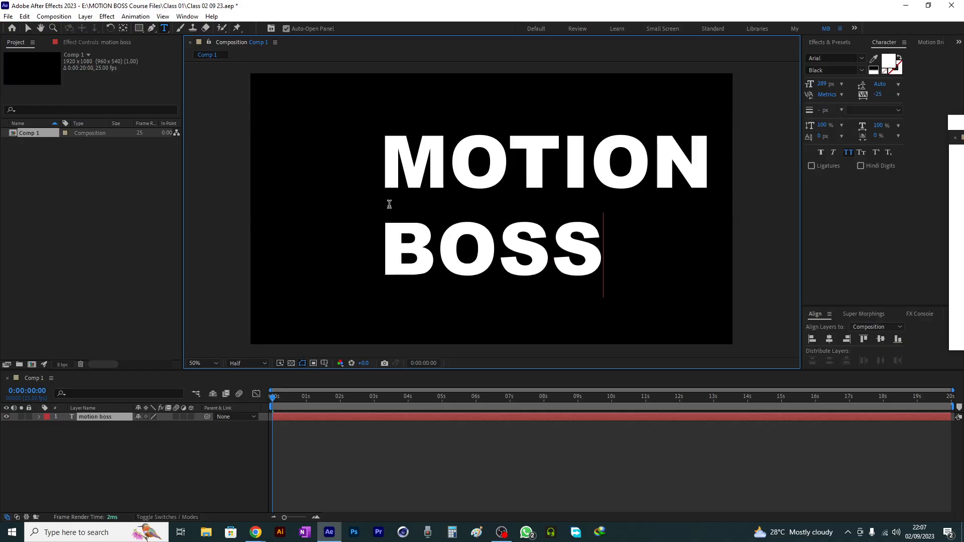
- Move the MOTION BOSS text up and to the left, to a position of about 356, 398
click(122, 419)
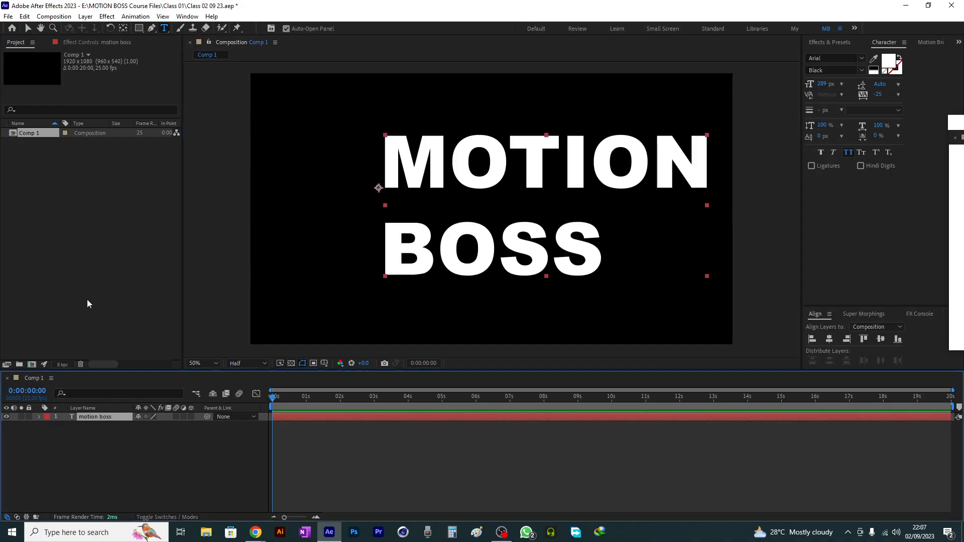
click(29, 29)
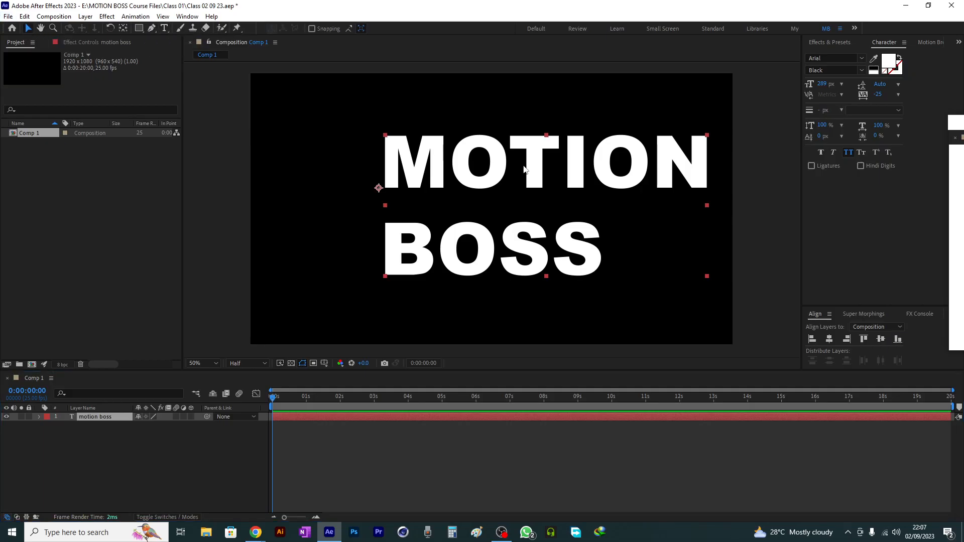
drag(525, 166, 487, 151)
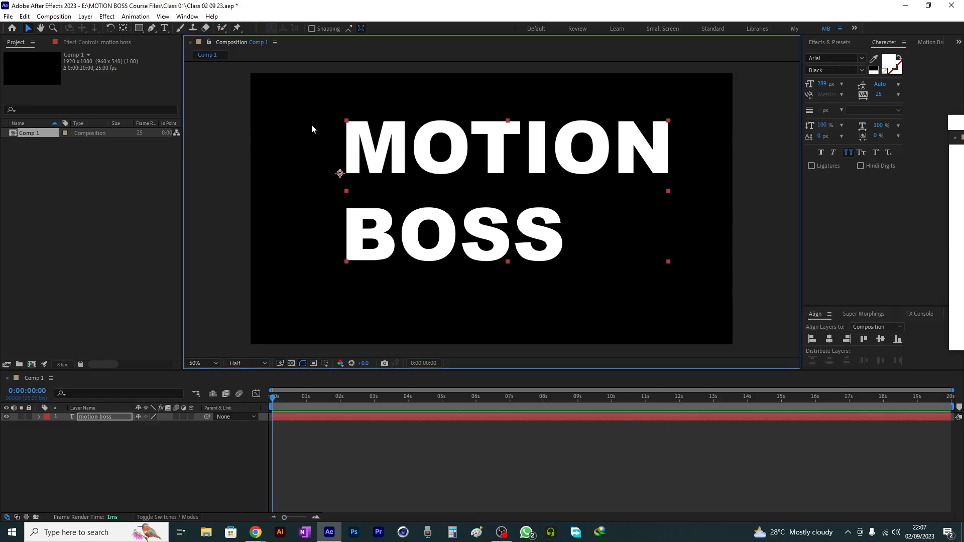
- Reduce the MOTION BOSS text's font size to 231 px and set its leading to 182 px
drag(821, 84, 851, 145)
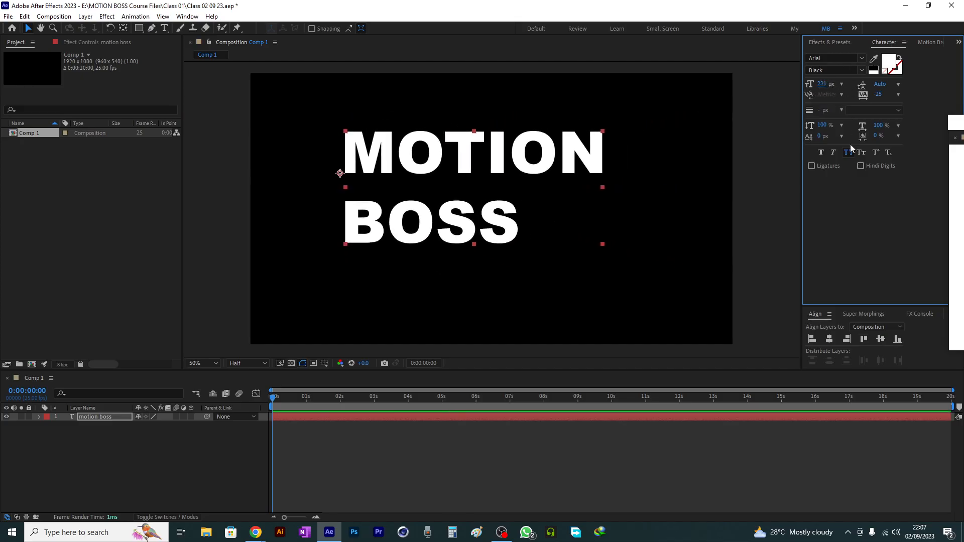
click(897, 86)
click(902, 174)
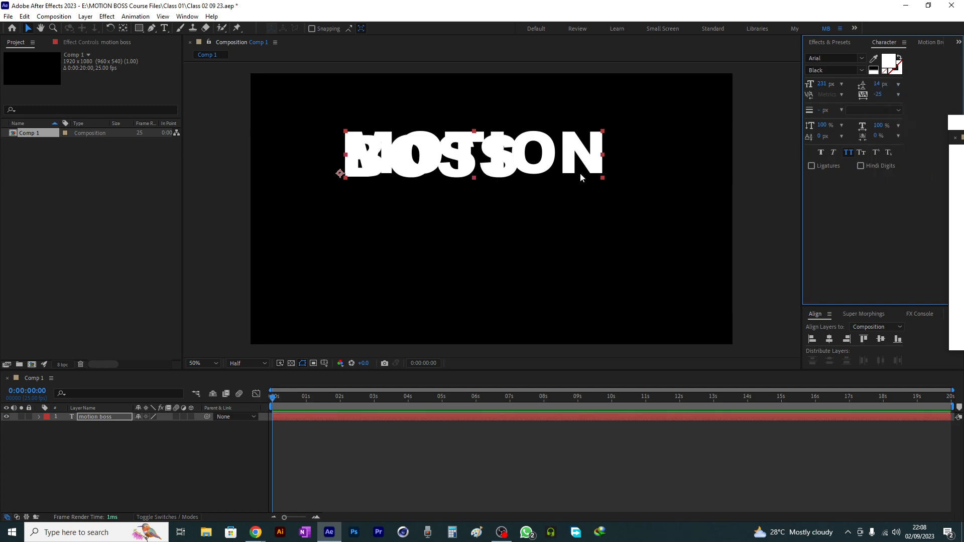
drag(877, 84, 886, 113)
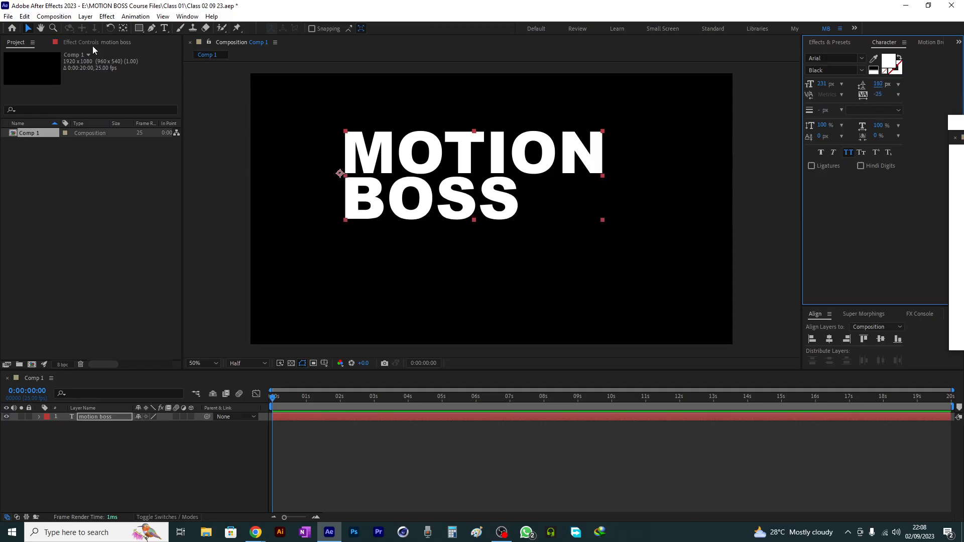
- Add a third line reading "Course" below BOSS in the title text
click(164, 28)
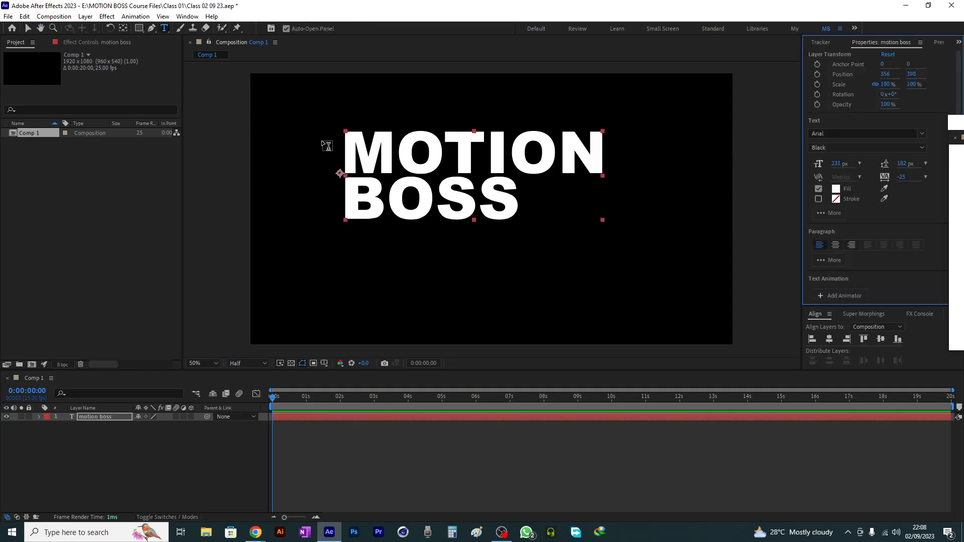
click(510, 201)
key(Return)
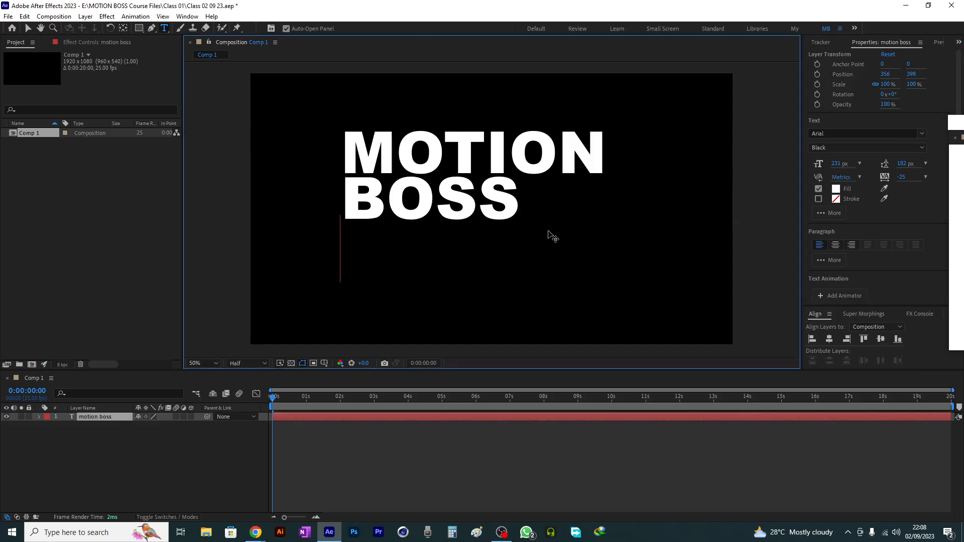
text(C)
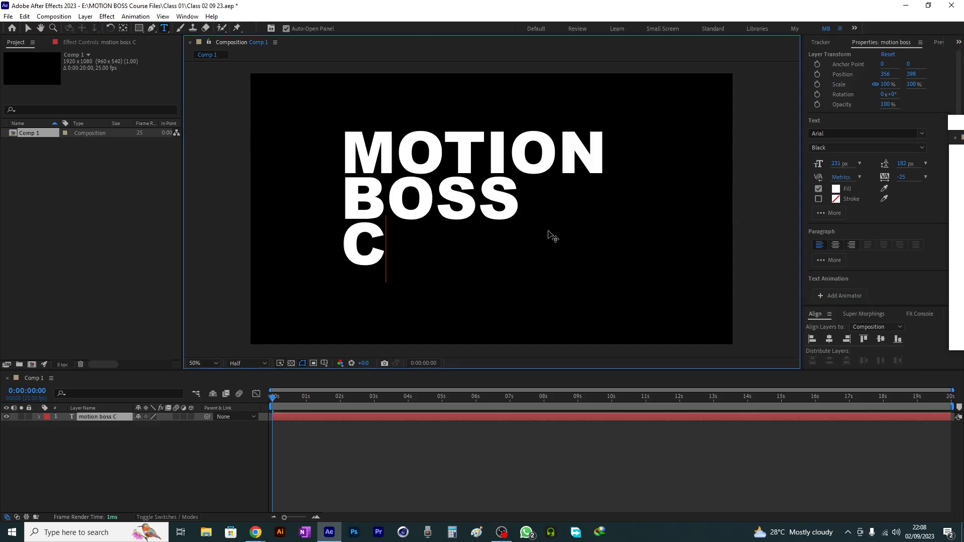
text(OURSE)
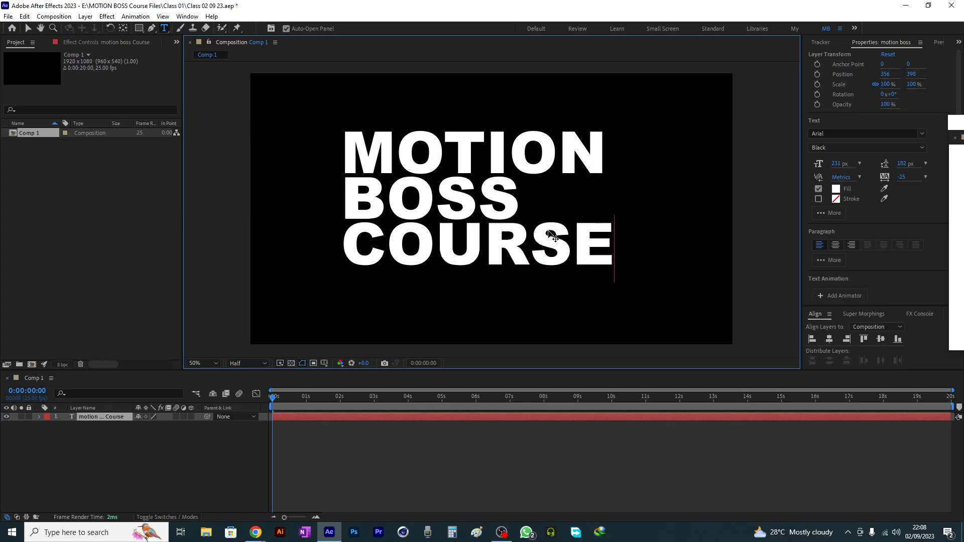
key(BackSpace)
key(BackSpace)
text(SE)
key(BackSpace)
click(95, 420)
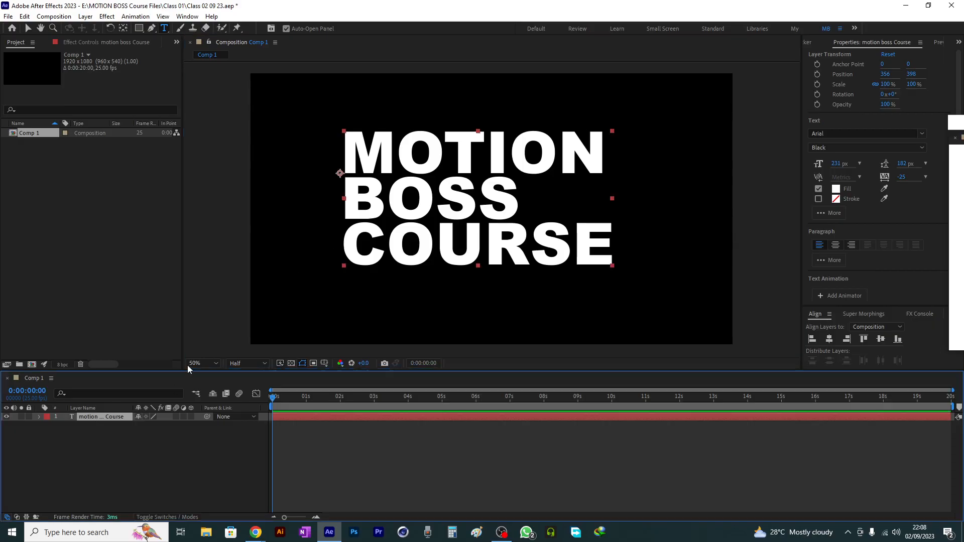
- Set the leading of the BOSS and COURSE lines to 221 px together
click(401, 207)
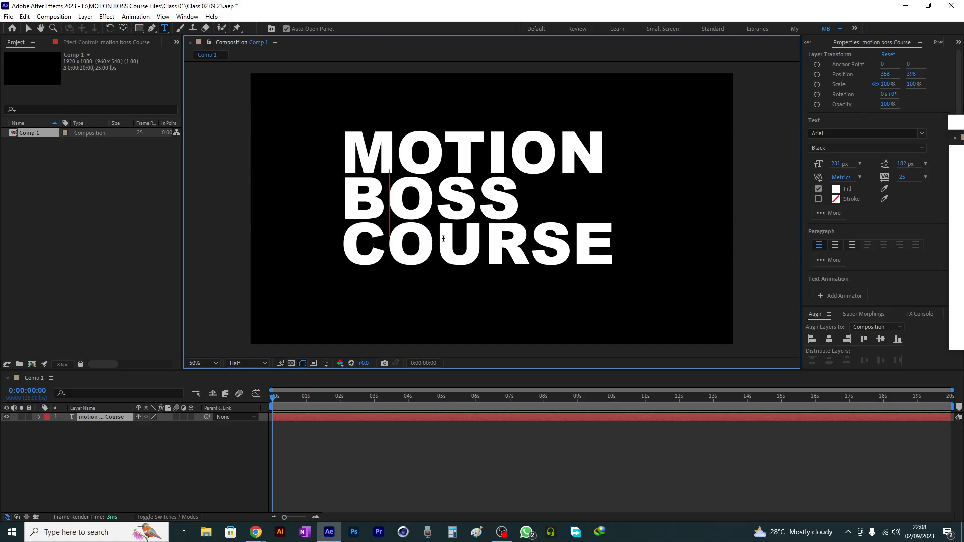
drag(346, 198, 633, 243)
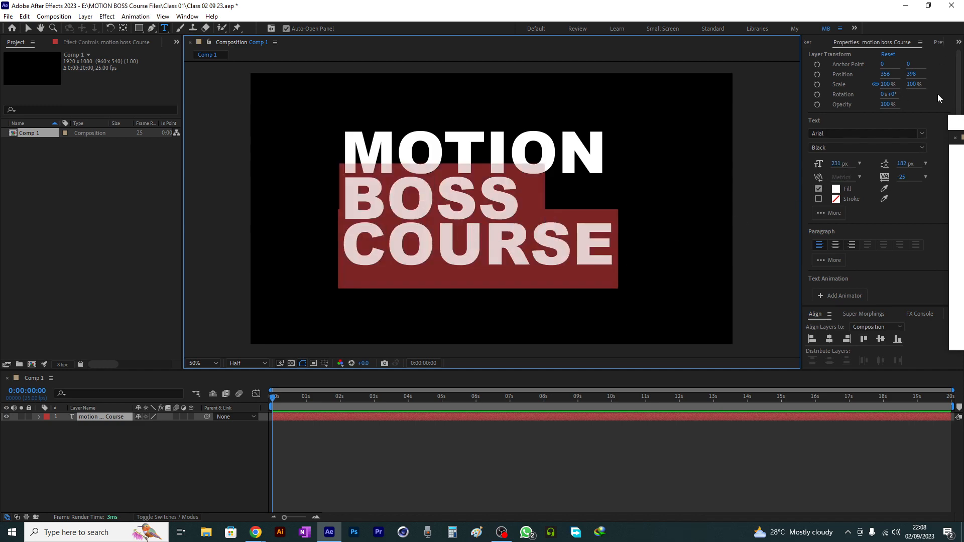
drag(907, 163, 798, 188)
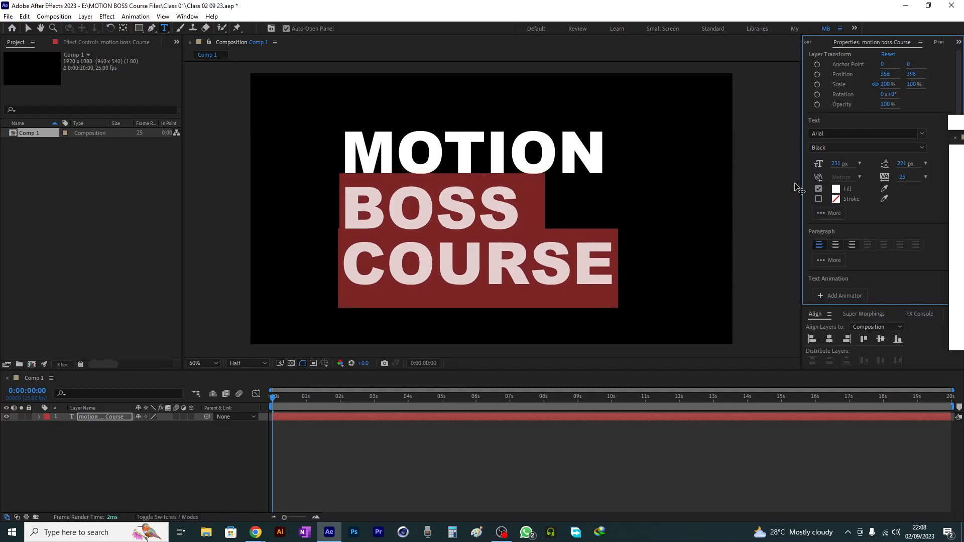
- Set the leading of only the BOSS line to 194 px
click(478, 201)
drag(348, 204, 537, 203)
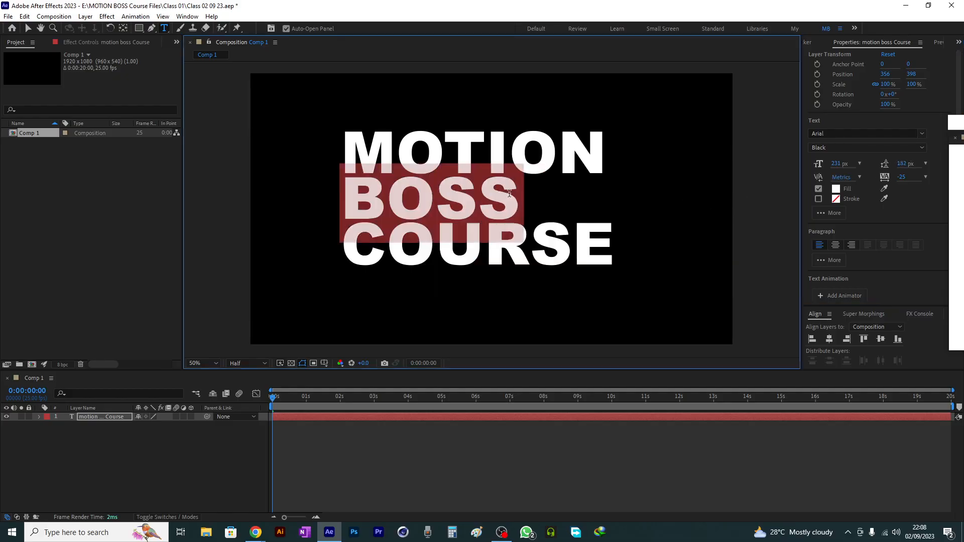
drag(895, 170, 916, 173)
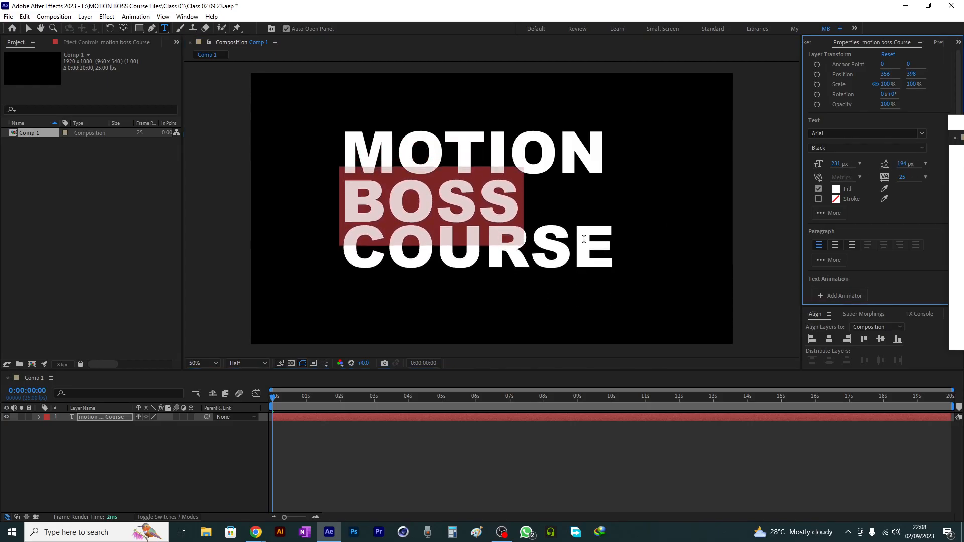
- Set the leading of only the COURSE line to 225 px
click(489, 249)
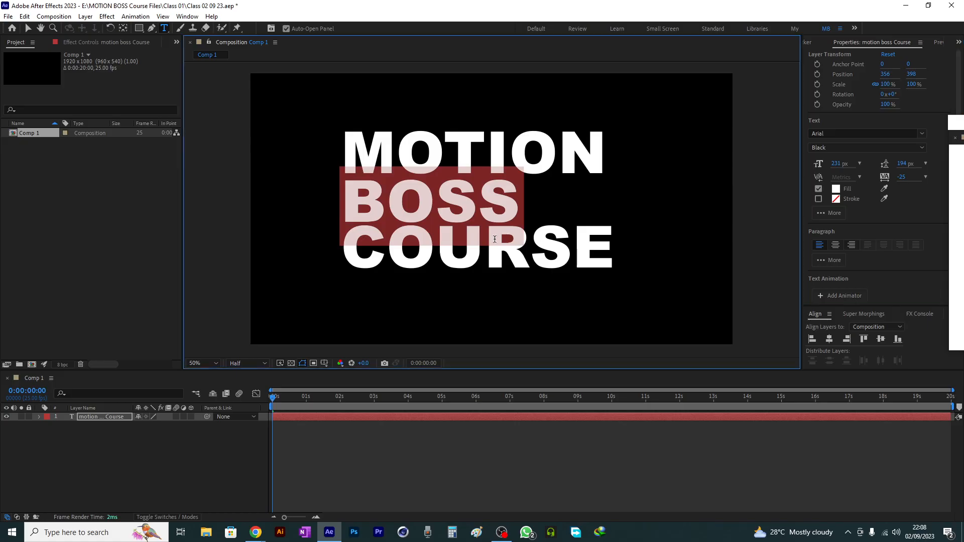
click(379, 247)
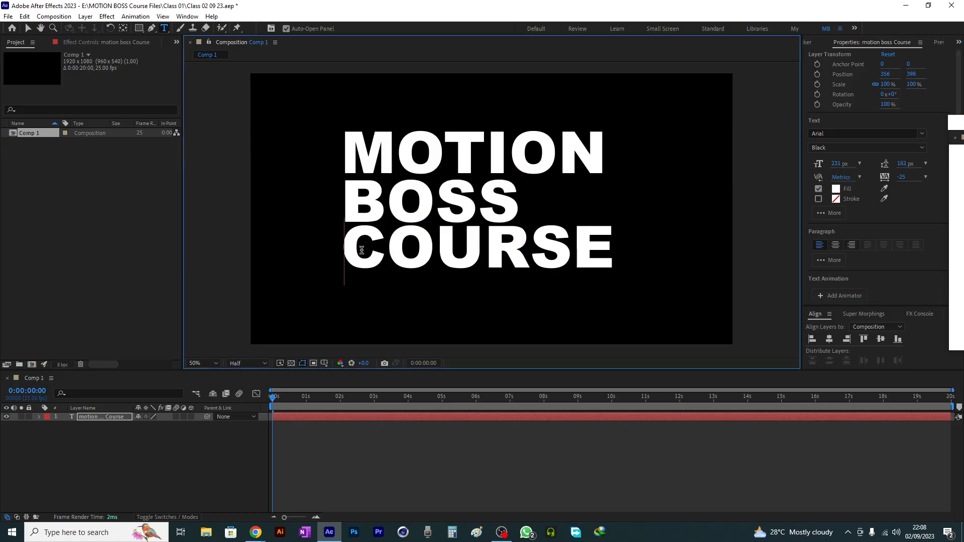
drag(345, 251, 621, 250)
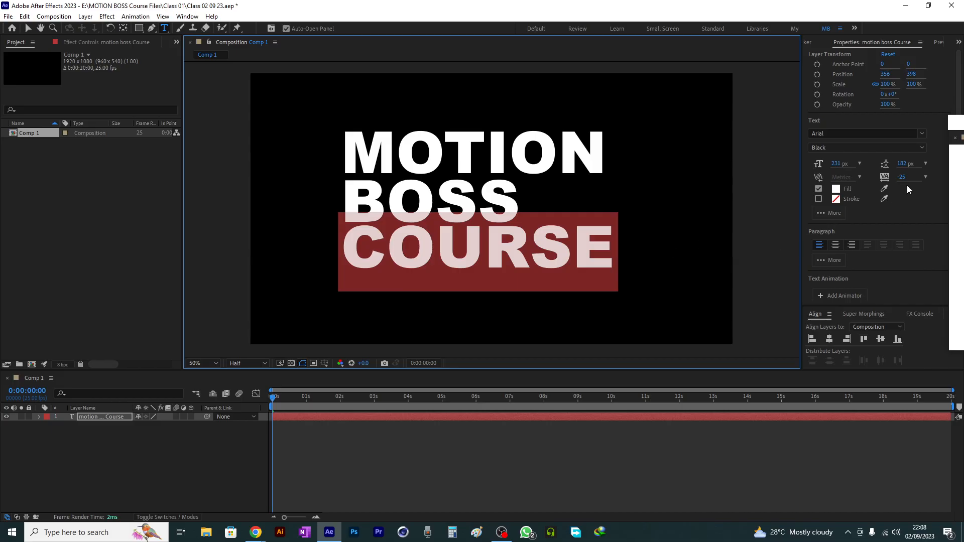
drag(903, 164, 935, 182)
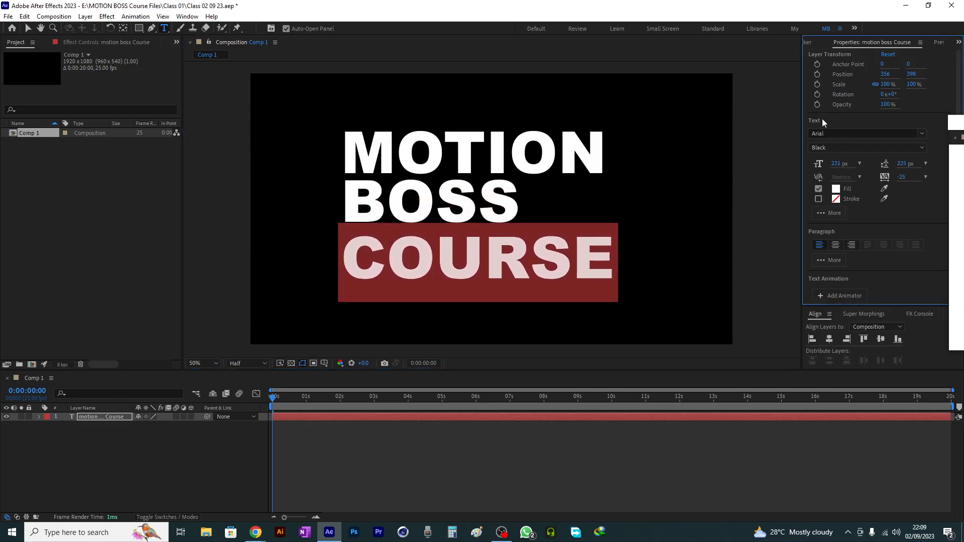
- Bring up the full character settings and reduce the COURSE line's leading to 190 px
click(958, 43)
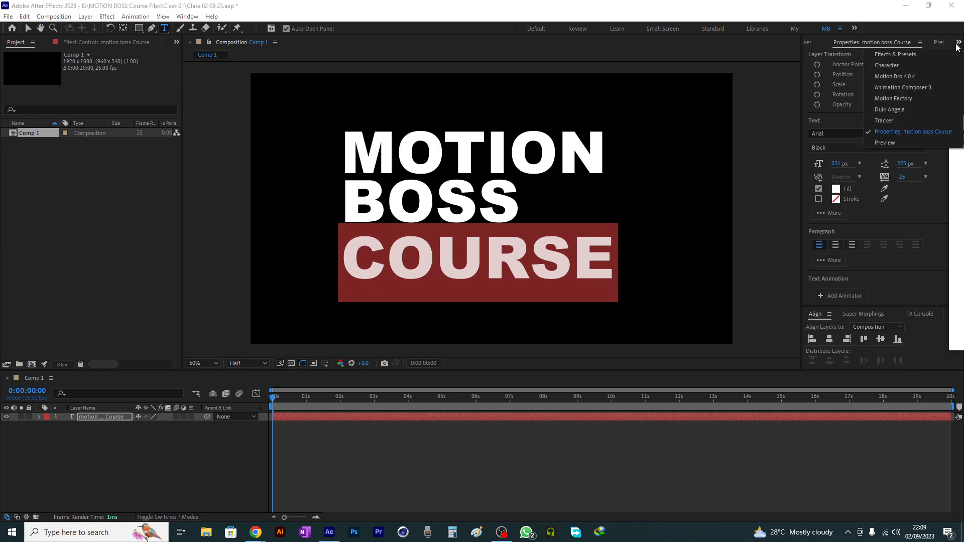
click(887, 85)
drag(887, 89, 890, 108)
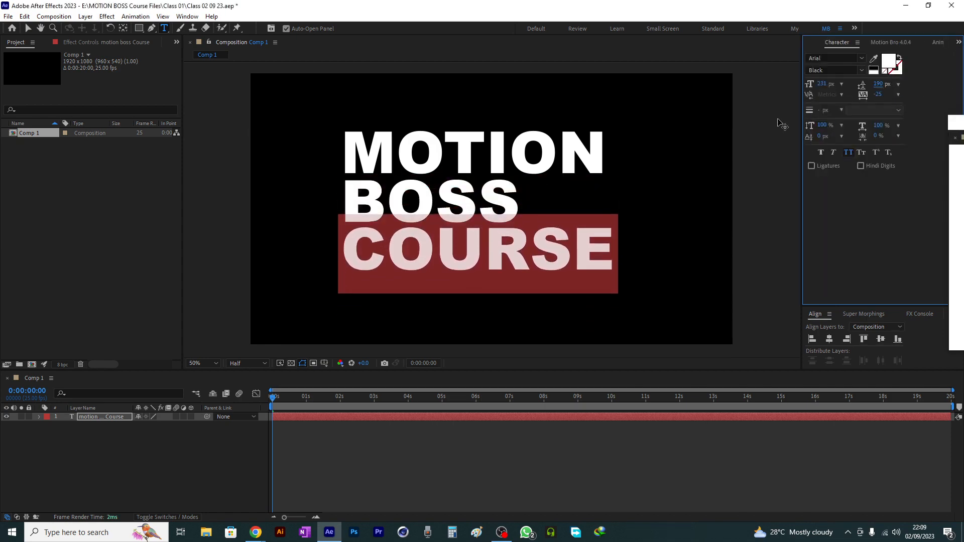
- Increase the leading of the BOSS line to 268 px
click(448, 190)
drag(339, 219, 522, 198)
drag(878, 84, 904, 115)
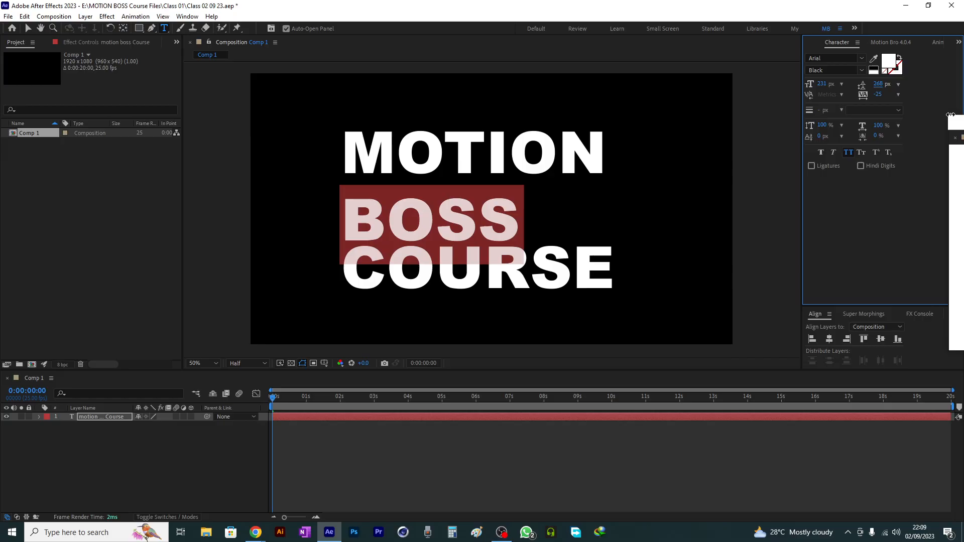
click(594, 226)
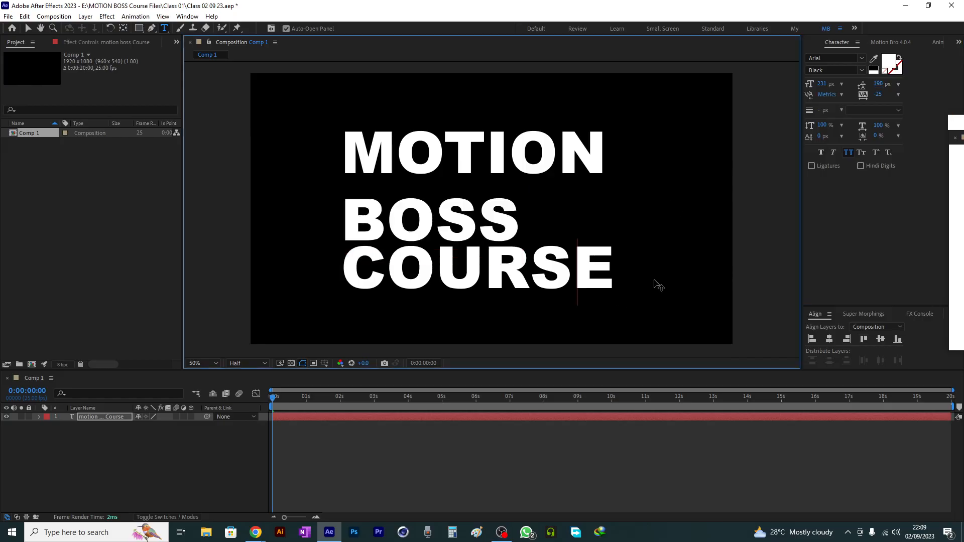
- Undo the per-line leading edits and the added COURSE line, back to the two-line MOTION BOSS text with 222 px leading
click(110, 417)
key(ctrl+z)
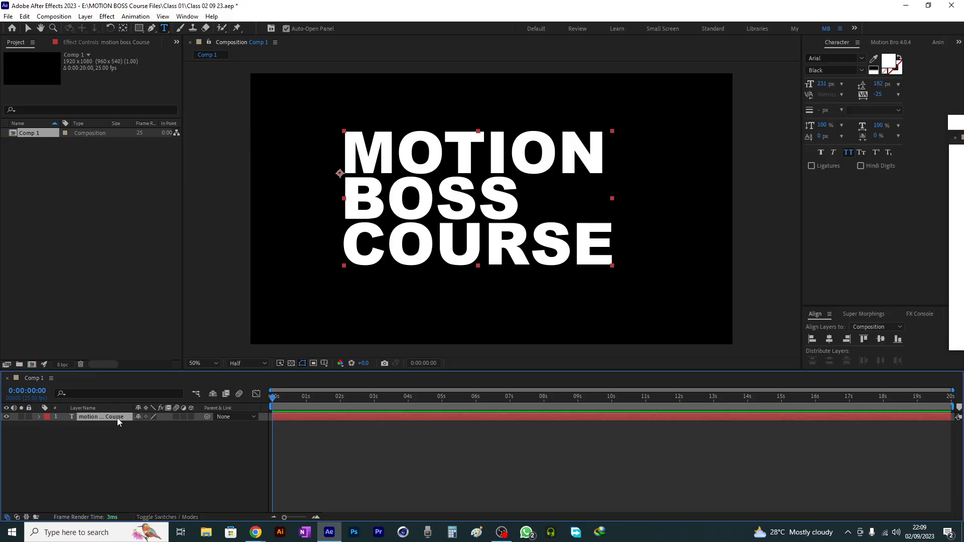
key(ctrl+z)
key(ctrl+z)
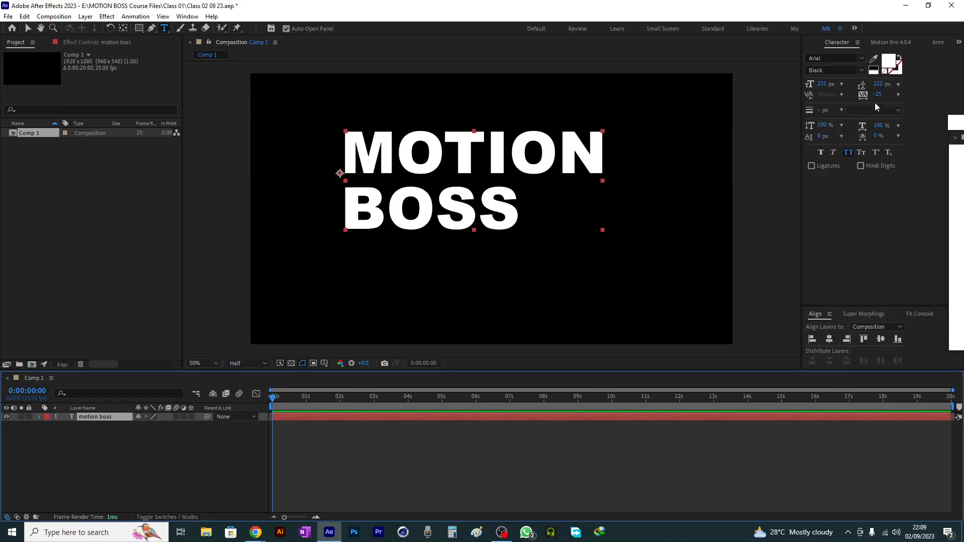
- Set the tracking of the MOTION BOSS text to 0
drag(878, 94, 902, 113)
click(897, 95)
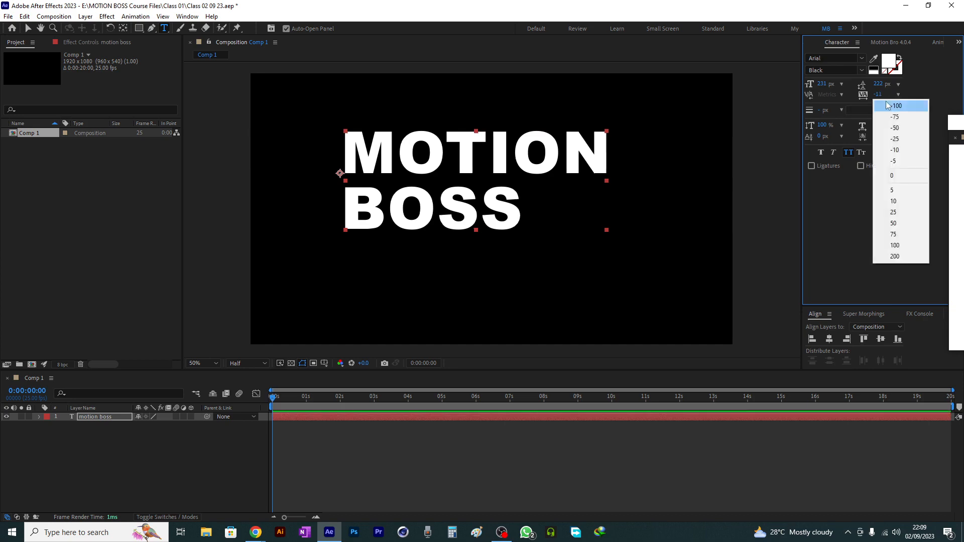
click(893, 179)
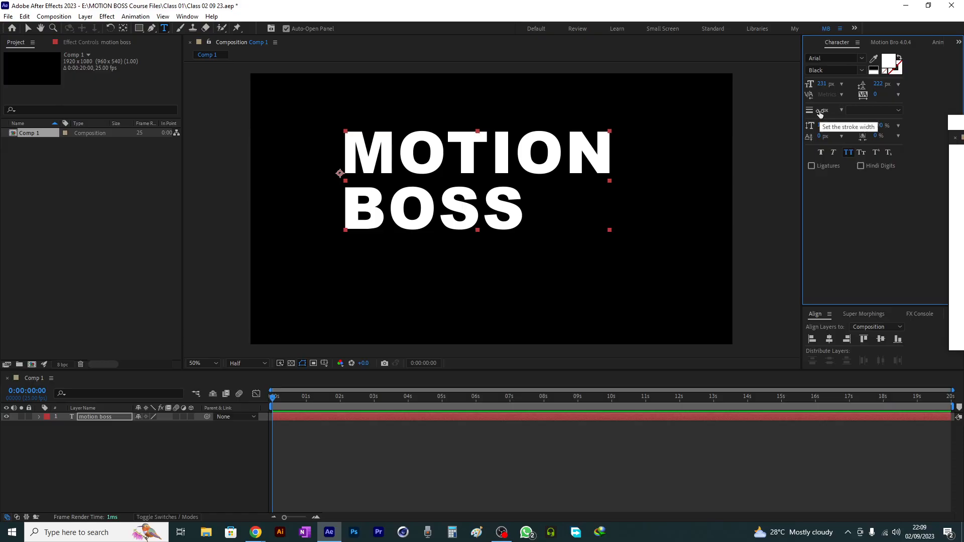
- Add a thin stroke to the MOTION BOSS text, and open and dismiss its fill colour picker without a change
drag(817, 110, 829, 116)
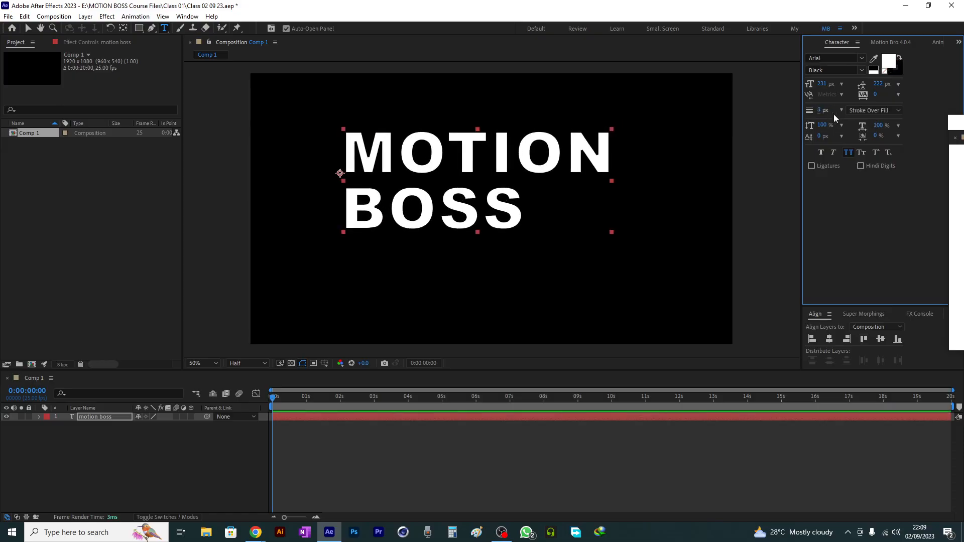
click(889, 61)
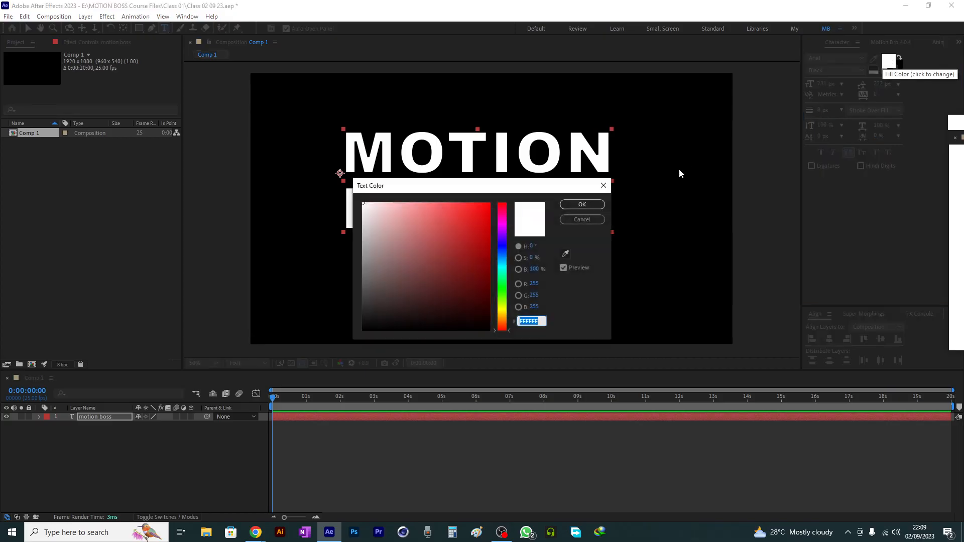
click(604, 186)
- Set the MOTION BOSS text's stroke colour to dark teal, hex 078173
click(896, 73)
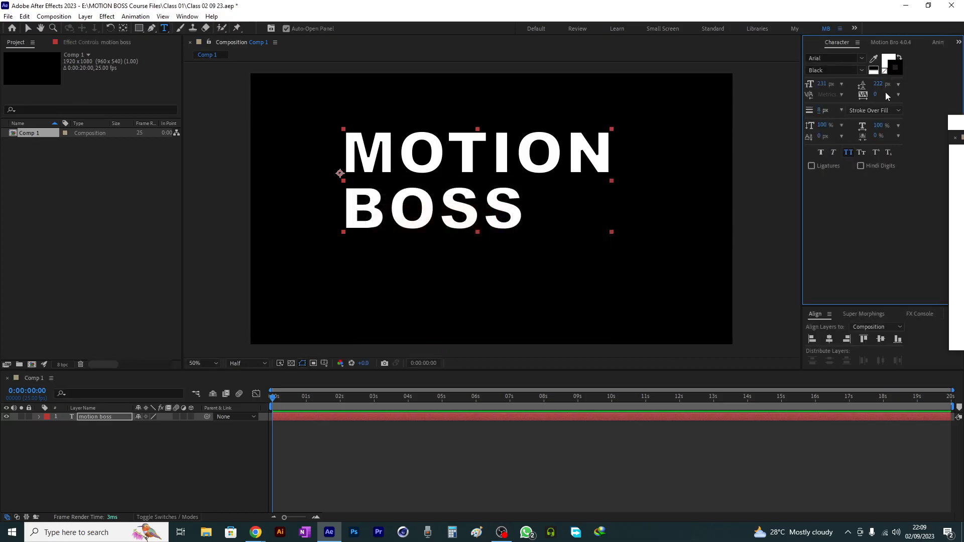
click(894, 70)
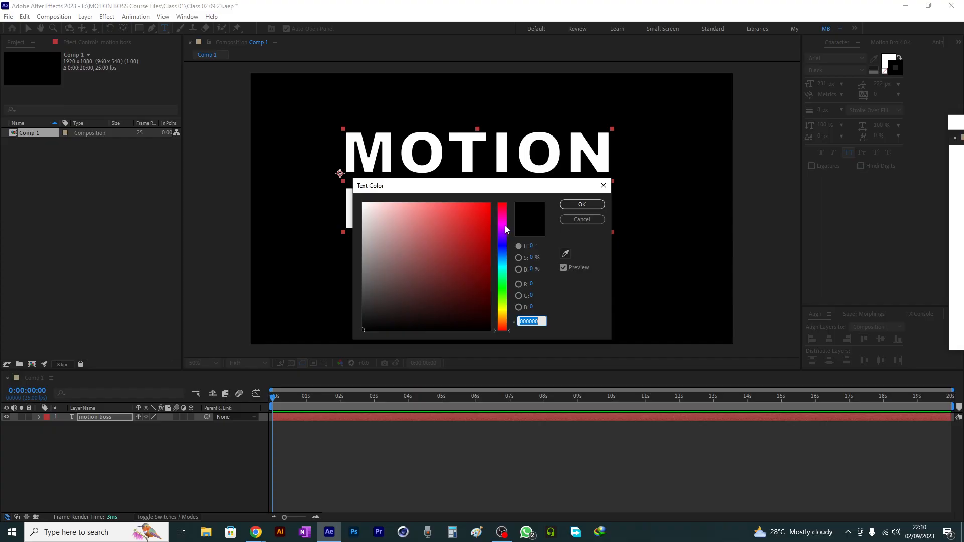
text(0CF2AE)
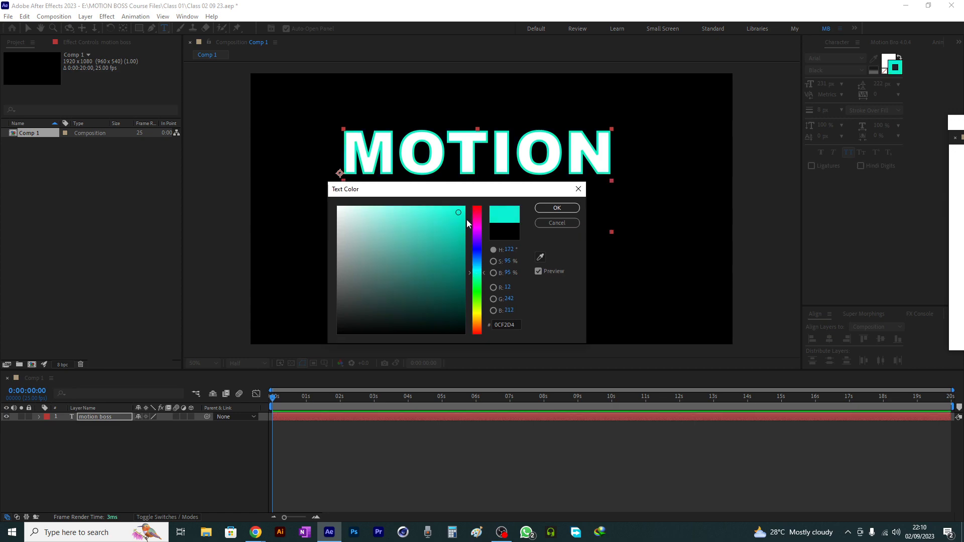
click(459, 269)
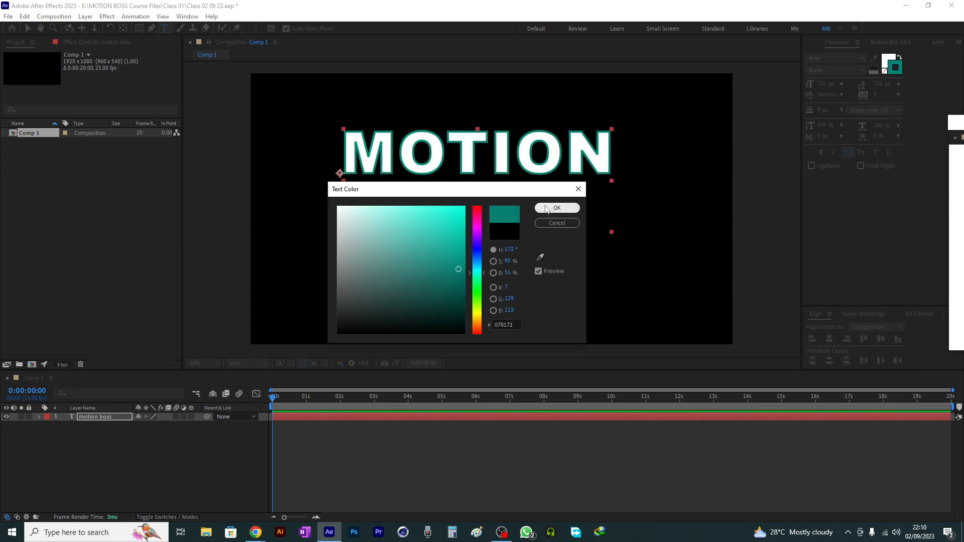
click(552, 208)
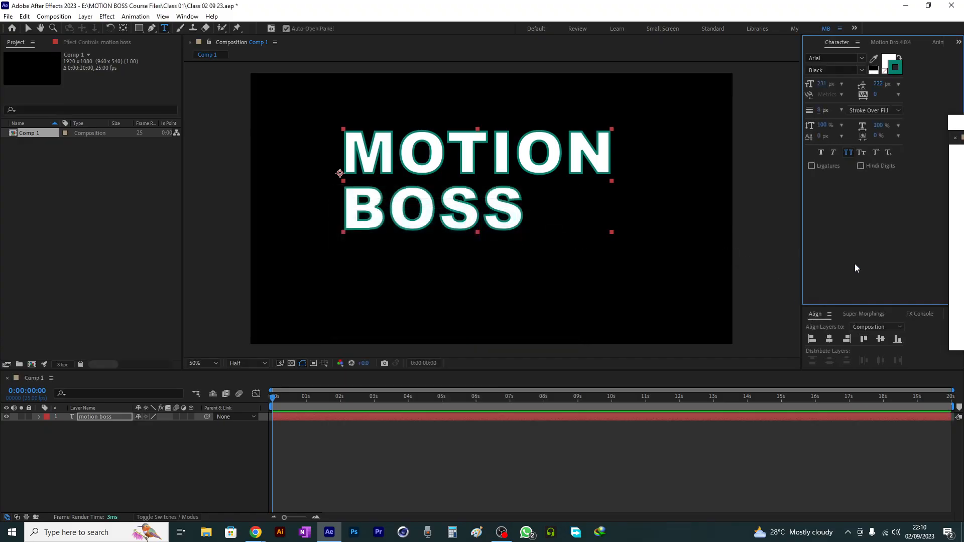
- Widen the MOTION BOSS text's stroke to 24 px
mouse_move(823, 111)
mouse_down()
mouse_move(848, 110)
mouse_move(654, 136)
mouse_up()
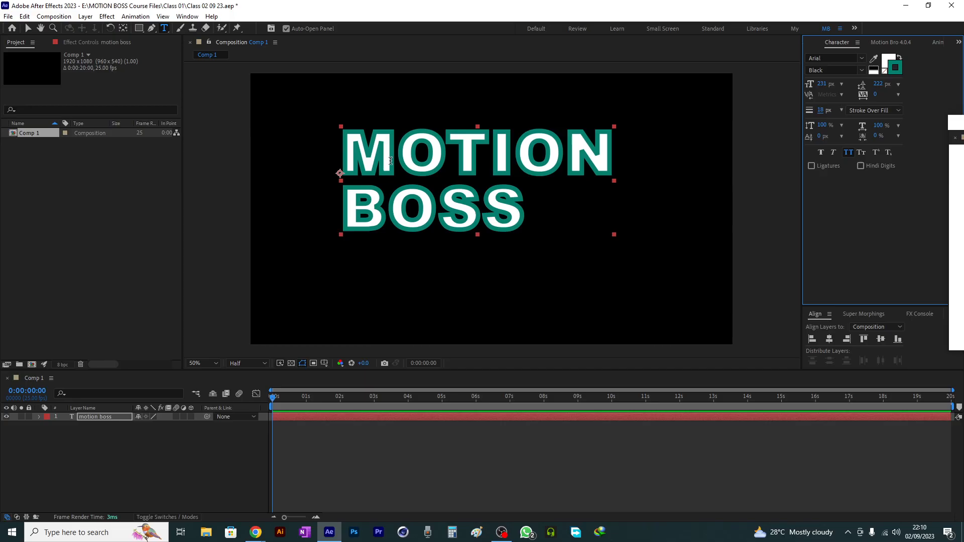
key(slash)
scroll(420, 227, down, 1)
mouse_move(824, 111)
mouse_down()
mouse_move(814, 111)
mouse_move(863, 113)
mouse_move(832, 120)
mouse_up()
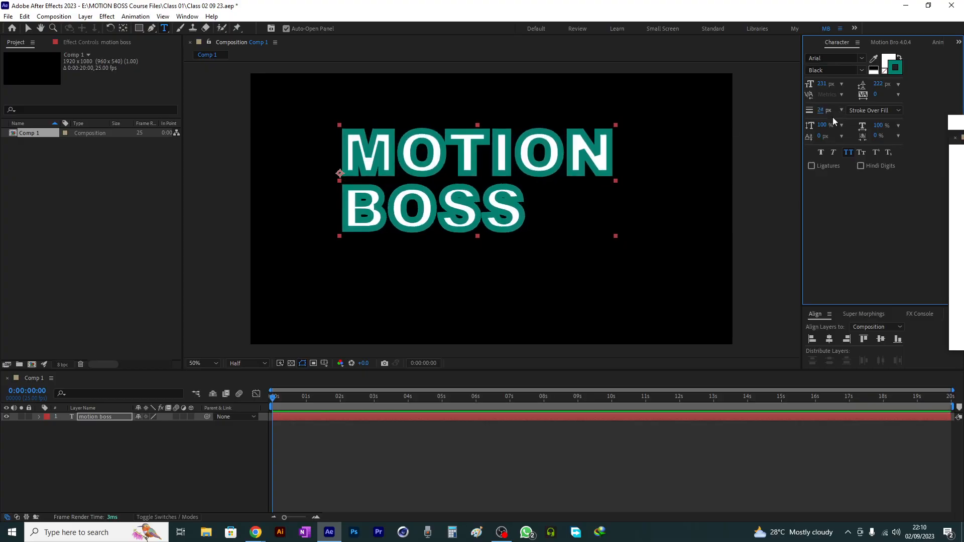
- Set the stroke order to All Fills Over All Strokes and reduce the stroke width to 16 px
click(882, 111)
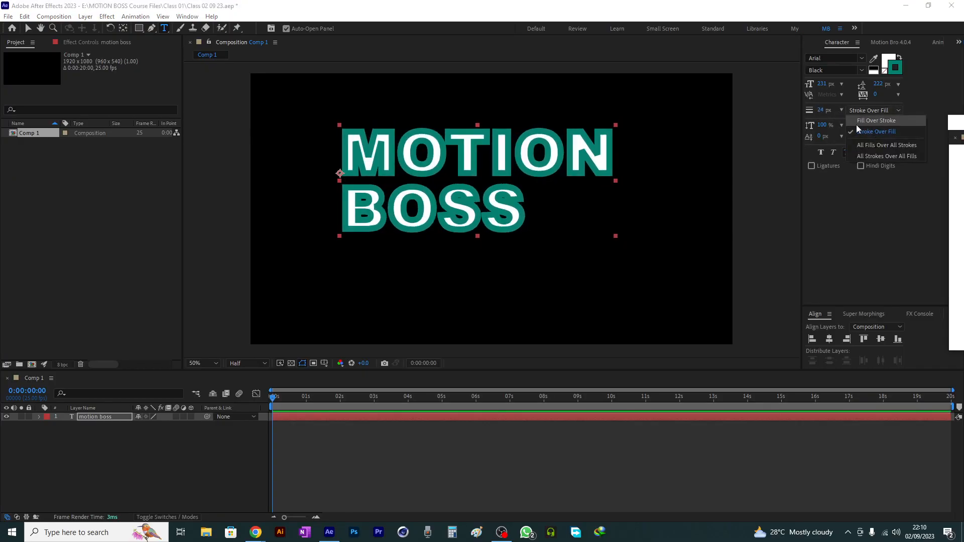
click(875, 145)
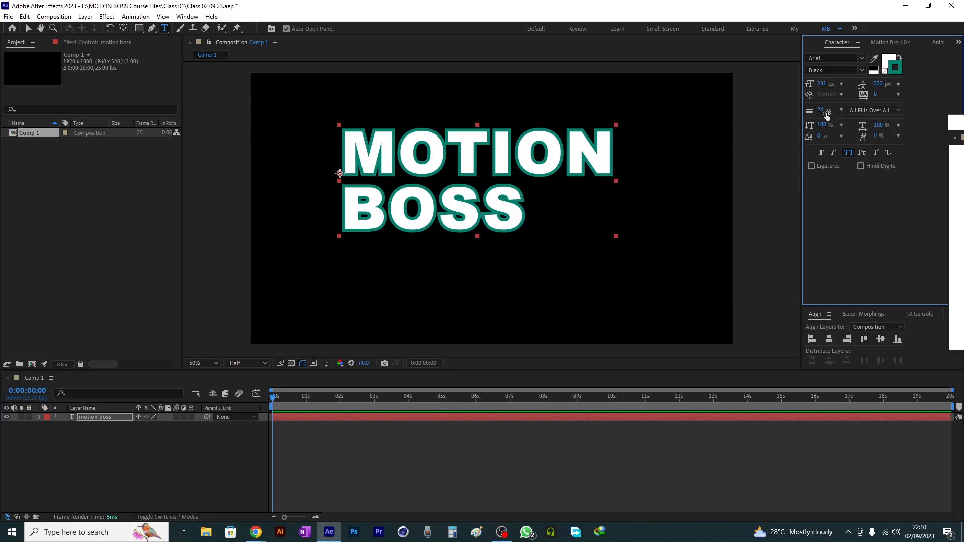
mouse_move(827, 114)
mouse_down()
mouse_move(818, 114)
mouse_move(843, 114)
mouse_move(820, 114)
mouse_move(832, 114)
mouse_move(821, 125)
mouse_up()
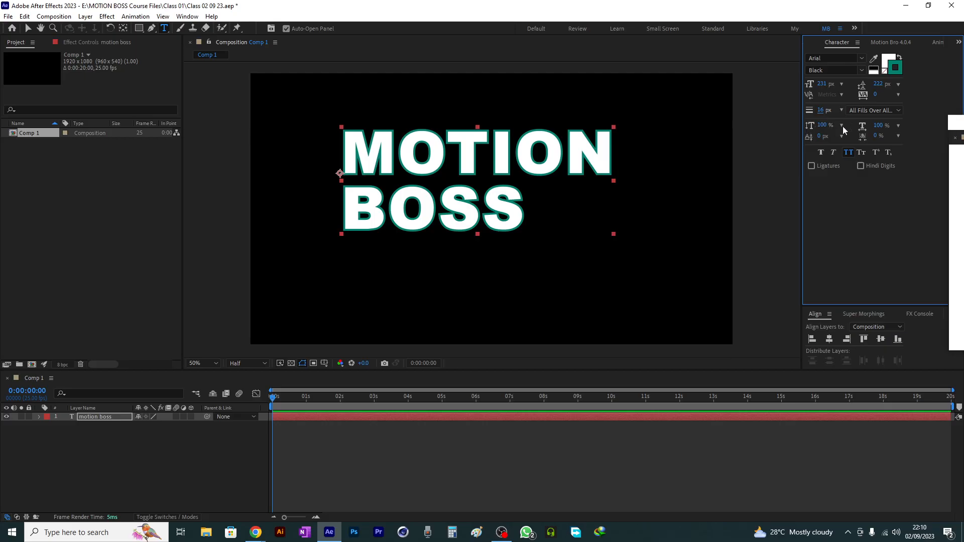
- Try a different vertical scale on the MOTION BOSS text and undo it
mouse_move(823, 130)
mouse_down()
mouse_move(854, 131)
mouse_move(806, 131)
mouse_move(832, 131)
mouse_up()
key(ctrl+z)
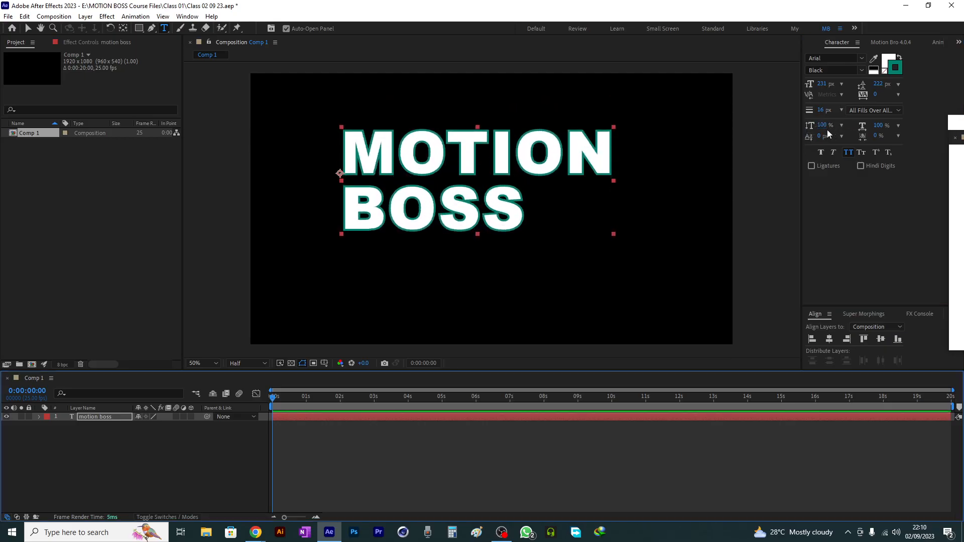
- Try a horizontal scale of 238% on the MOTION BOSS text and undo it
drag(876, 126, 951, 127)
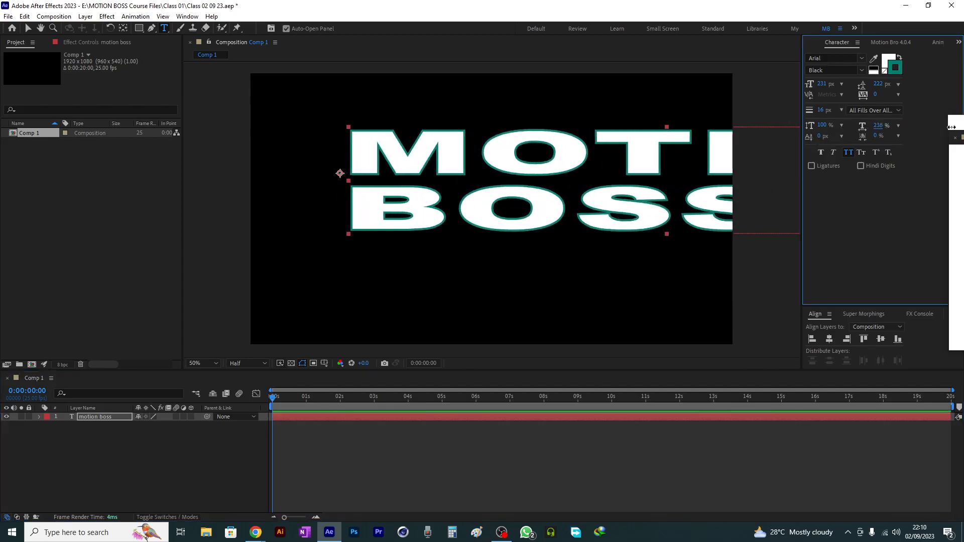
key(ctrl+z)
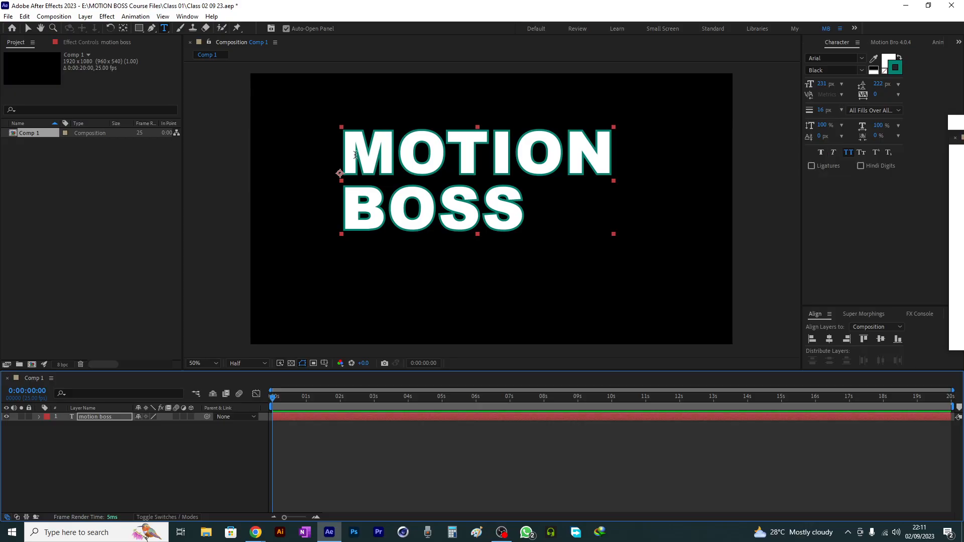
- Raise the baseline shift of the letter M in MOTION to 110 px and reduce its font size to 103 px
drag(355, 154, 394, 161)
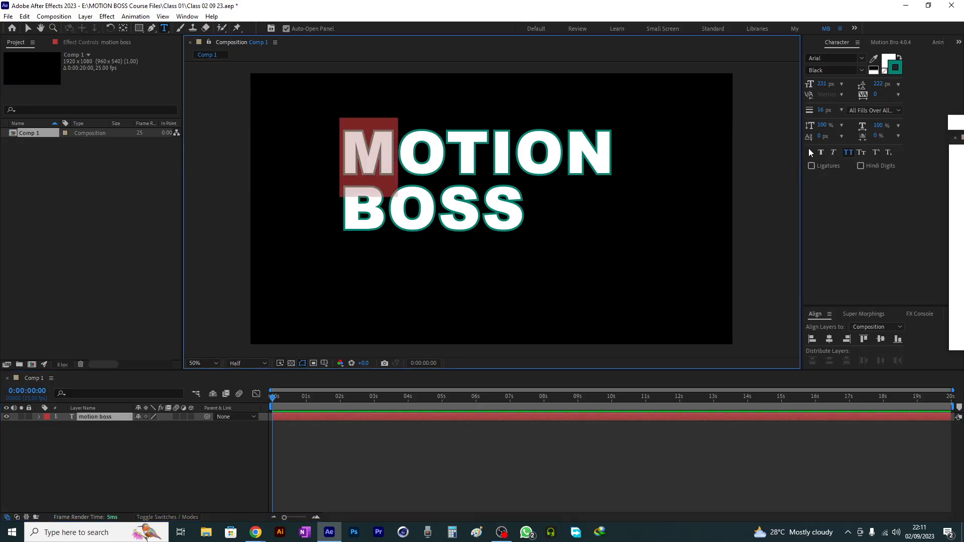
drag(819, 136, 862, 177)
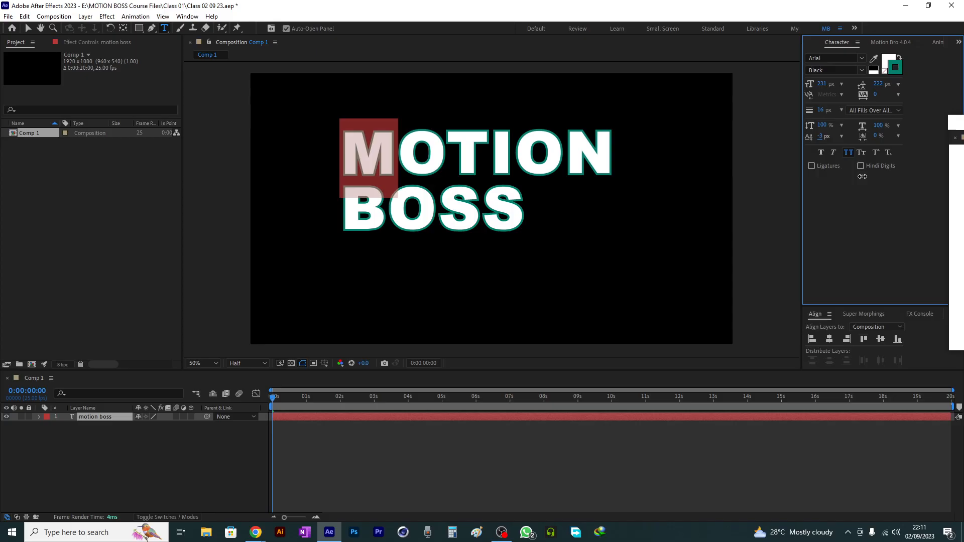
drag(862, 177, 919, 179)
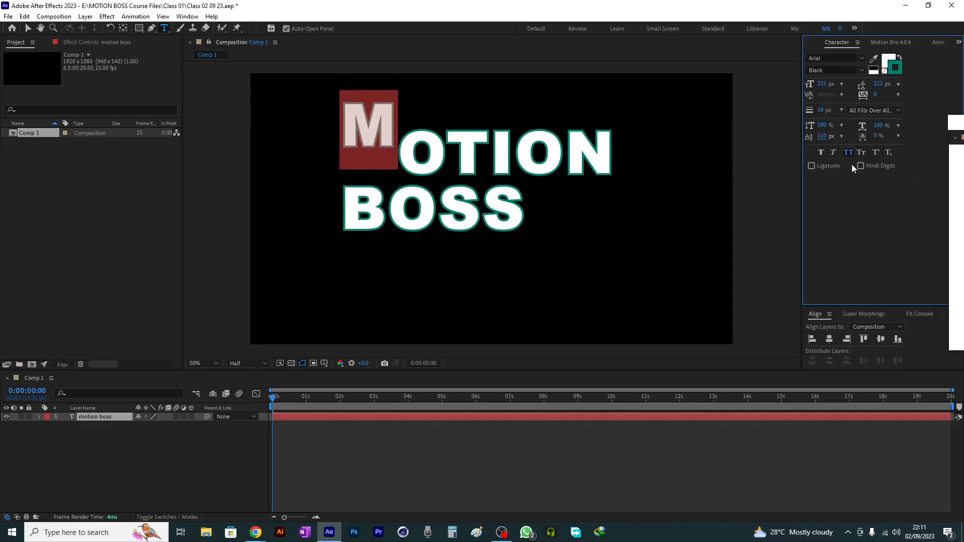
drag(824, 87, 766, 114)
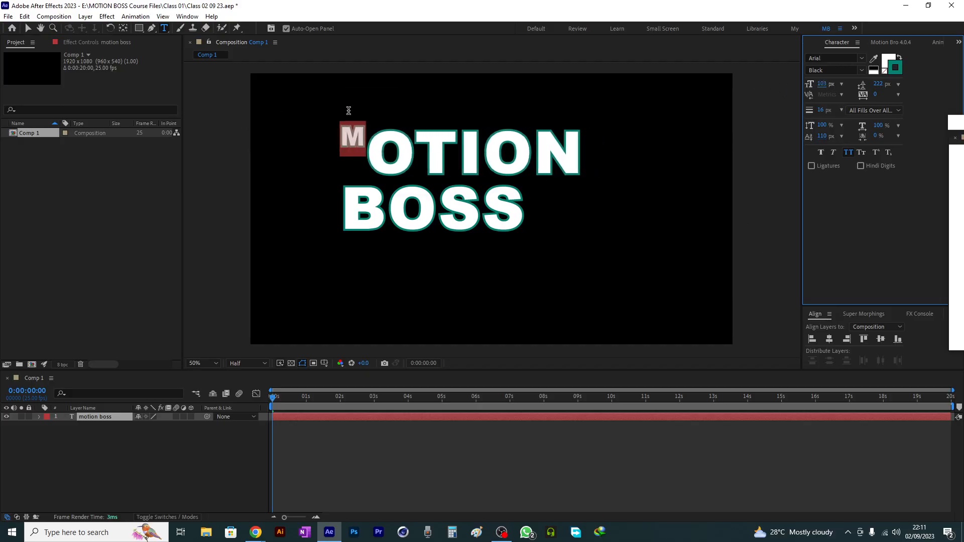
- Reselect the small letter M in MOTION and set its baseline shift to exactly 100 px
click(358, 140)
drag(370, 139, 334, 139)
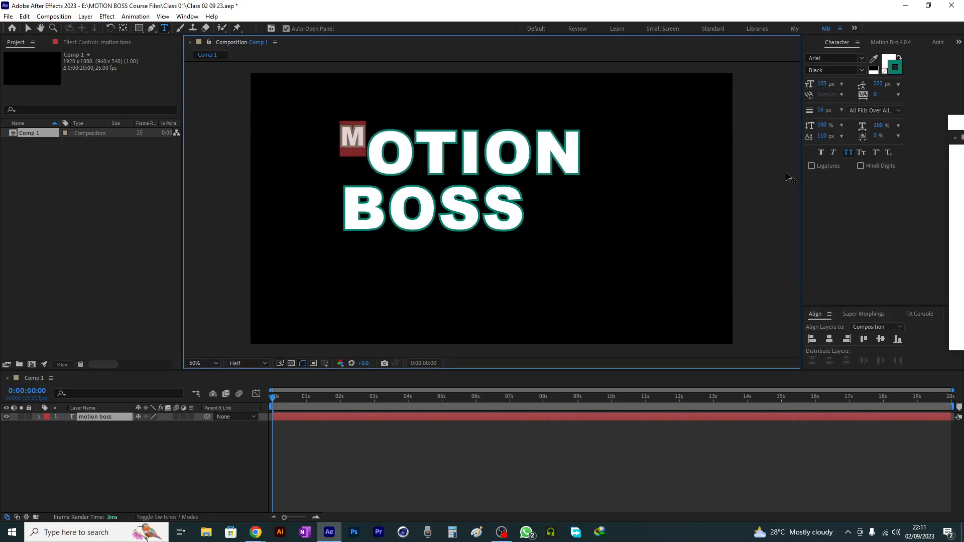
drag(823, 137, 803, 145)
click(820, 136)
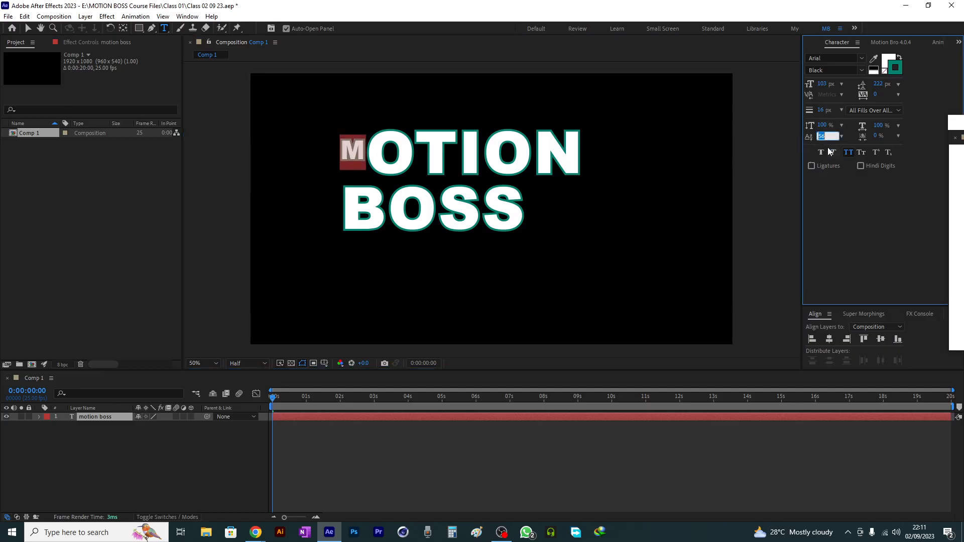
text(100)
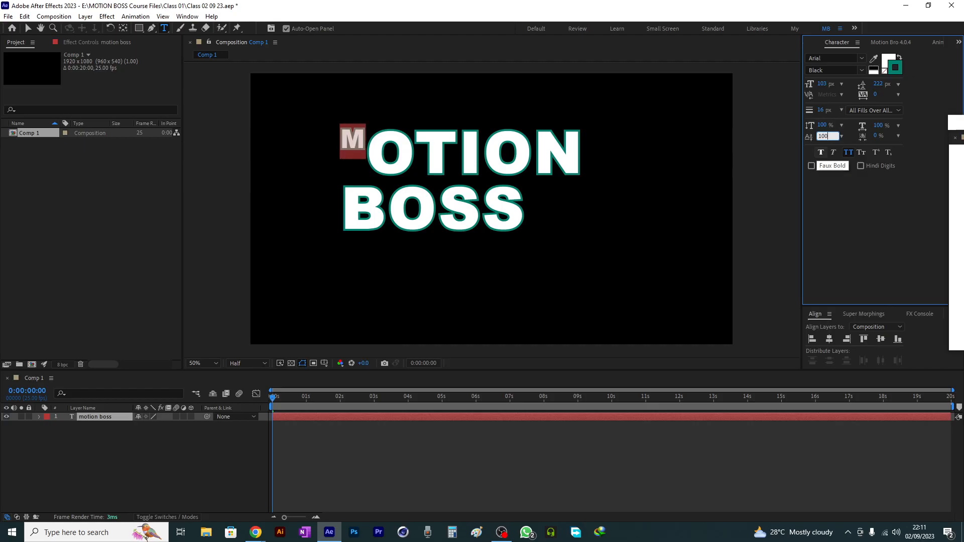
key(Return)
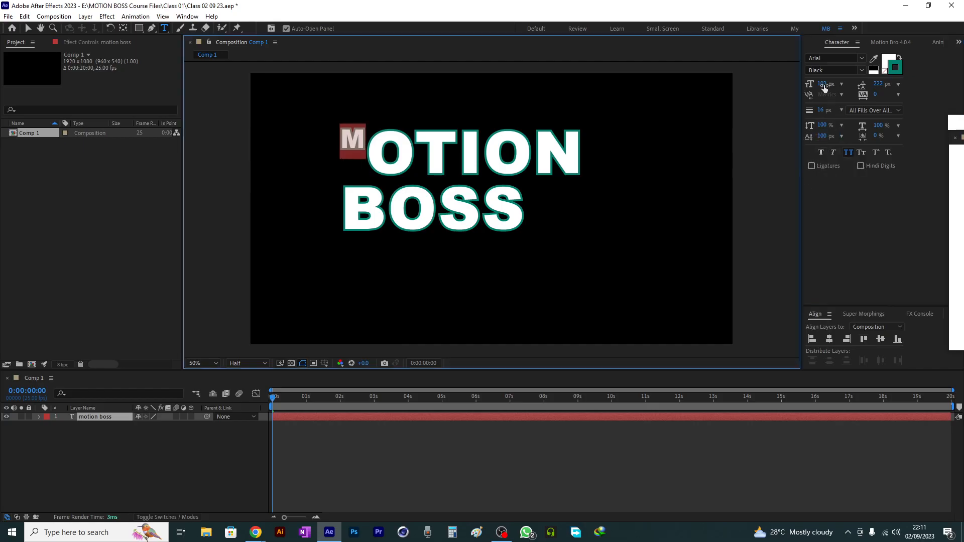
- Reset the letter M's baseline shift to 0 px, enlarge its font size to 237 px, and leave text editing
drag(827, 89, 853, 85)
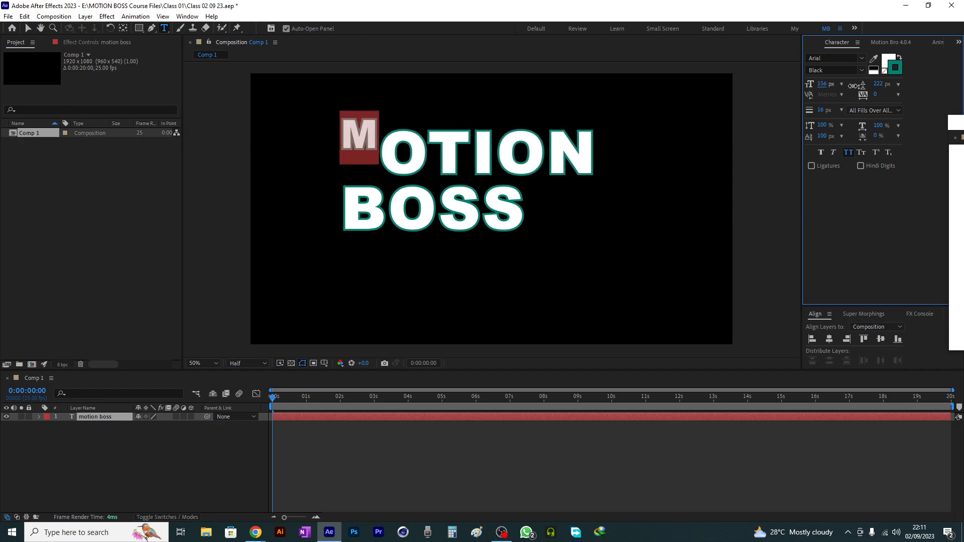
click(822, 140)
text(0)
key(Return)
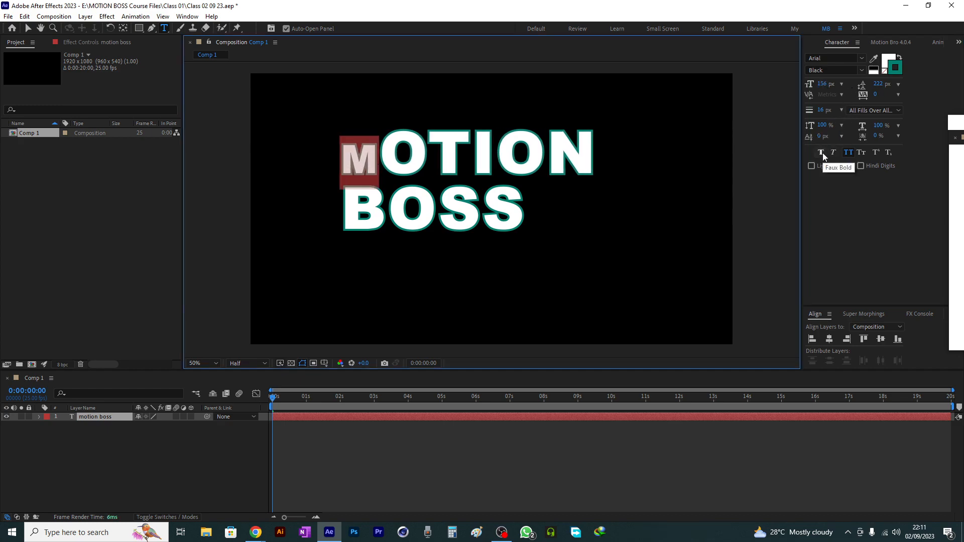
drag(822, 84, 862, 83)
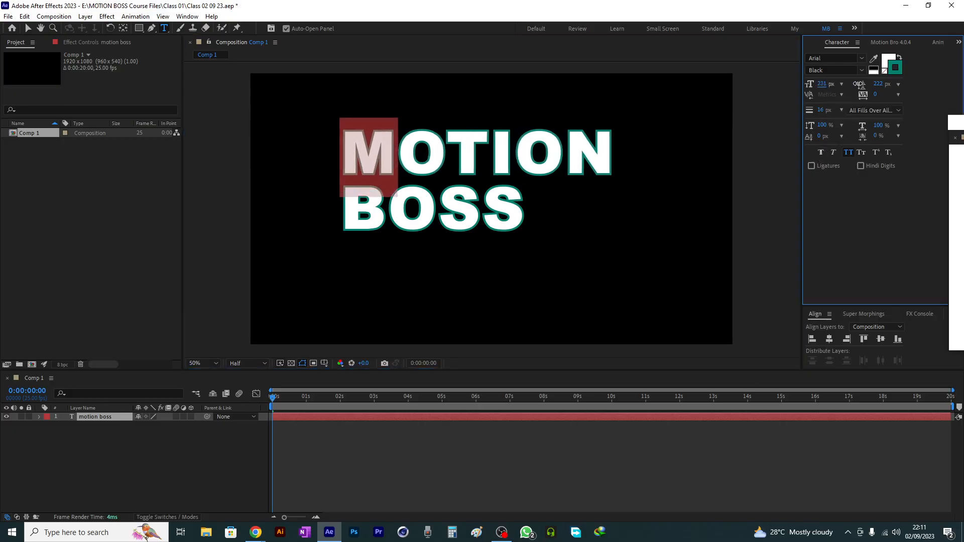
click(431, 161)
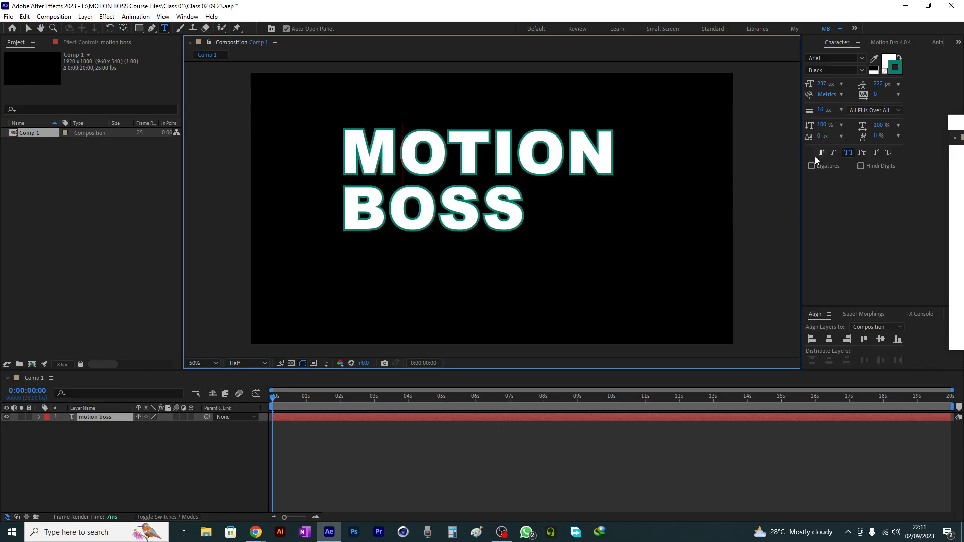
click(516, 165)
click(28, 28)
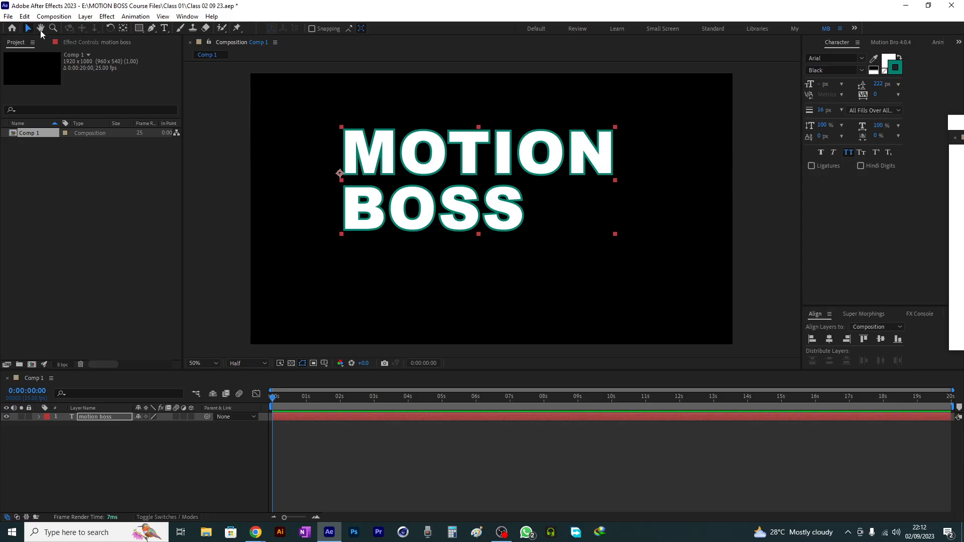
- Select only the first letter O in MOTION and enlarge its font size to 270 px
click(165, 29)
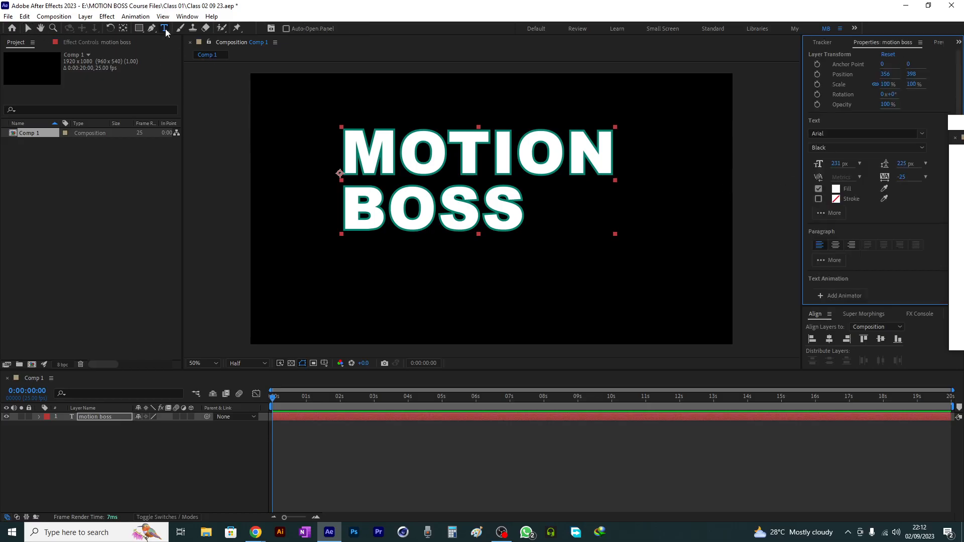
drag(400, 157, 449, 157)
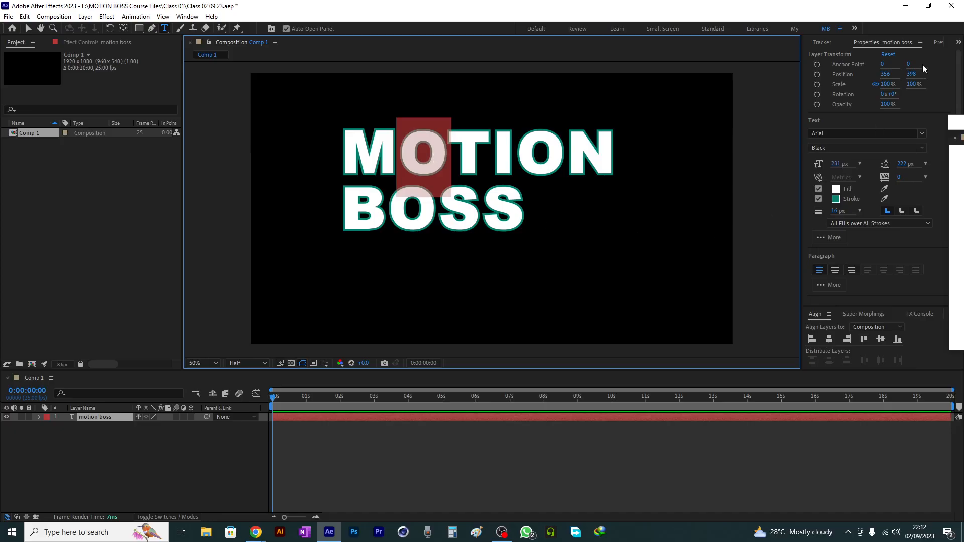
click(959, 42)
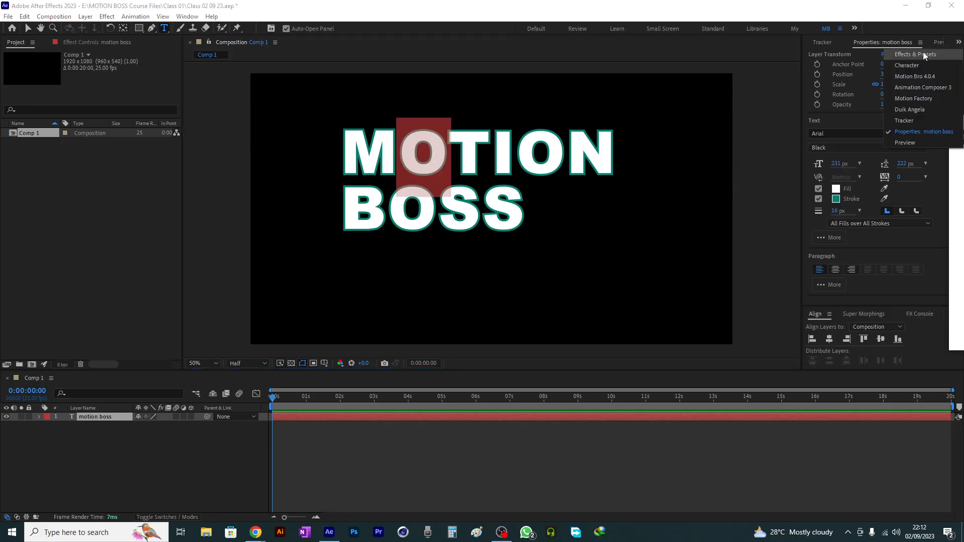
click(914, 65)
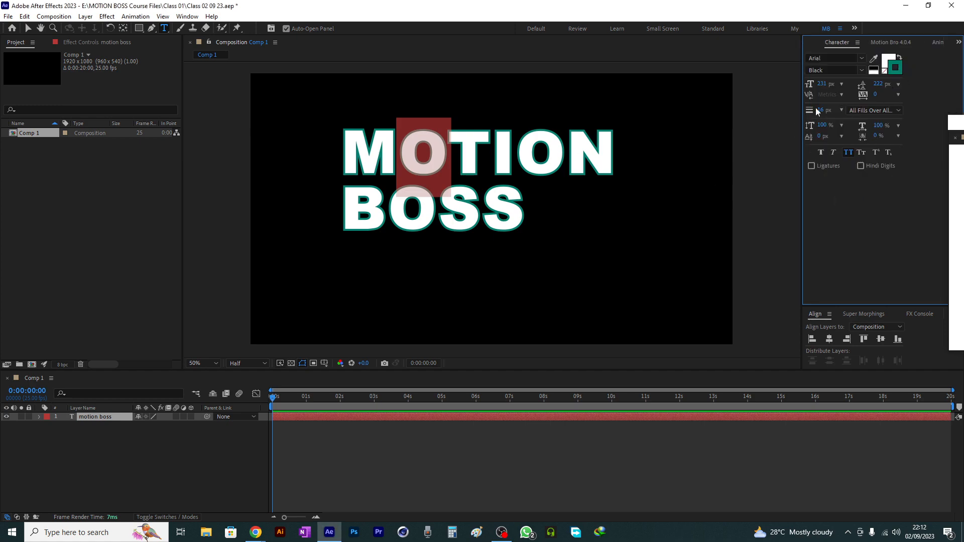
drag(825, 89, 852, 95)
- Change the enlarged letter O's stroke colour to a darker teal, hex 007062
click(895, 68)
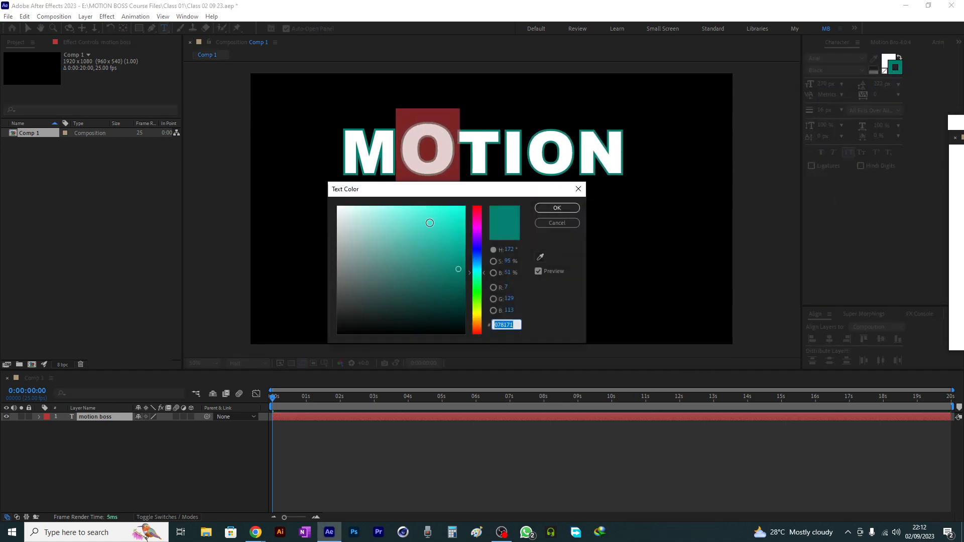
click(464, 209)
drag(464, 209, 466, 276)
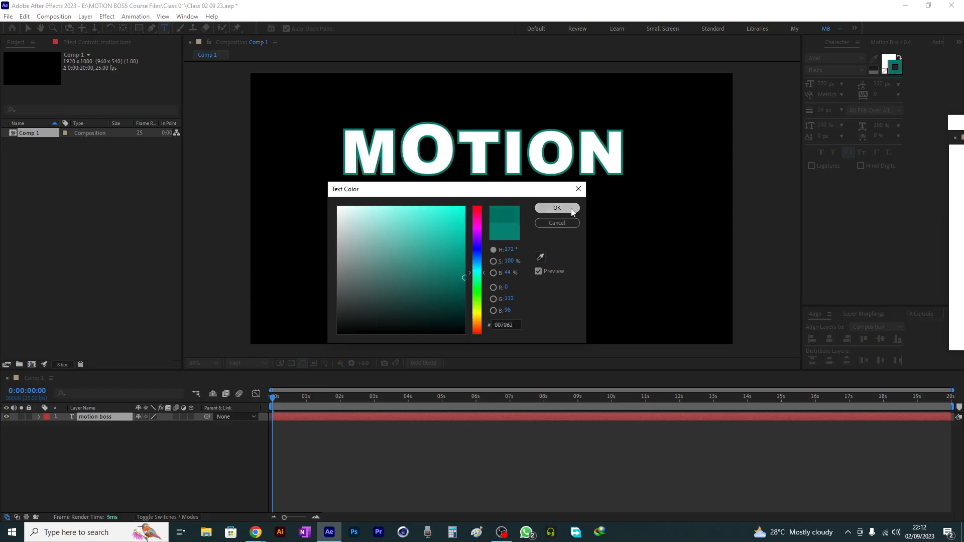
click(557, 208)
- Fill the enlarged letter O with pure red, hex FF0000
click(887, 62)
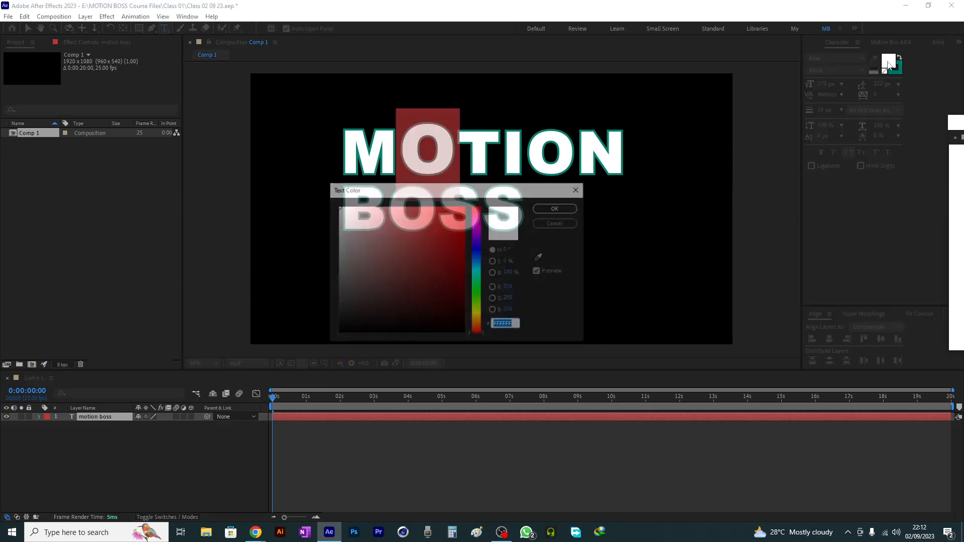
drag(426, 242, 477, 208)
click(556, 208)
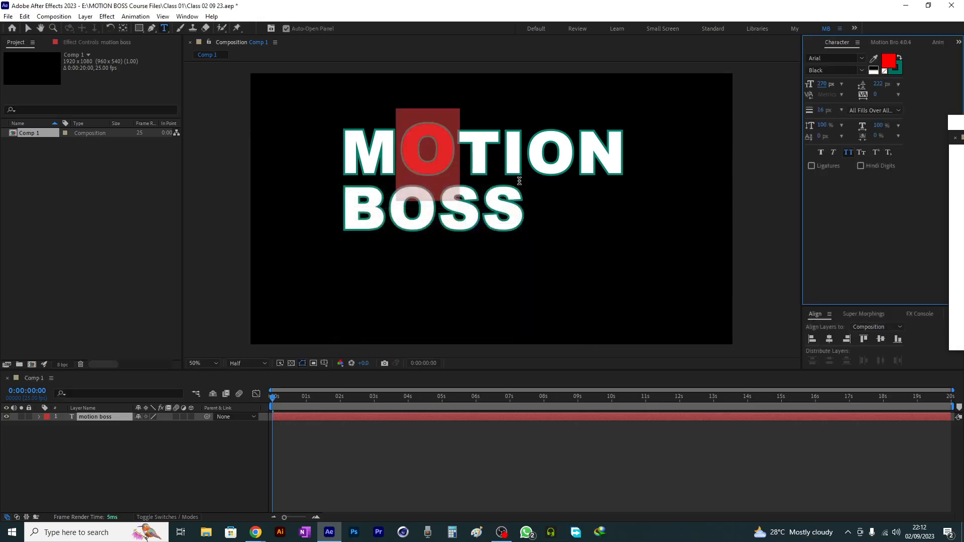
- Change the enlarged letter O's fill to a bright golden yellow and deselect the letter
click(888, 62)
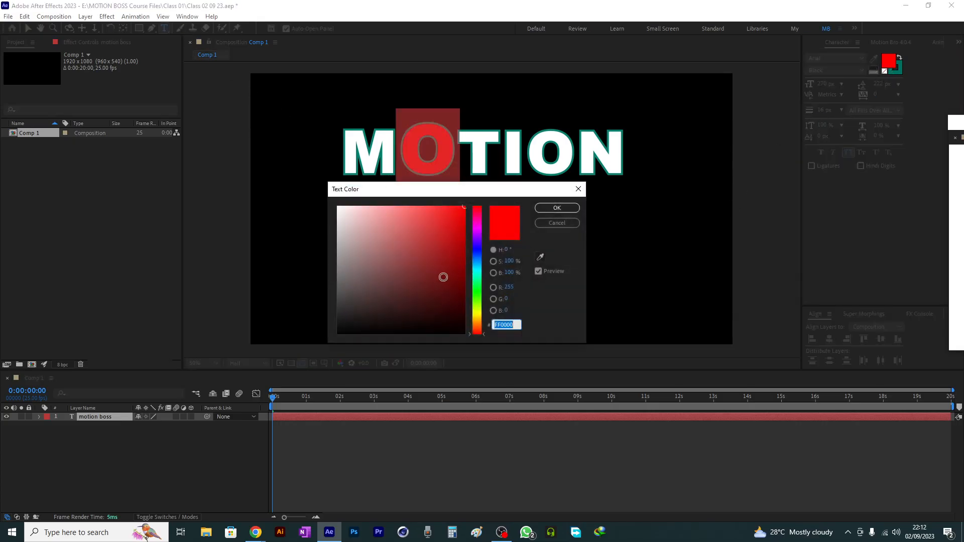
click(442, 276)
click(478, 266)
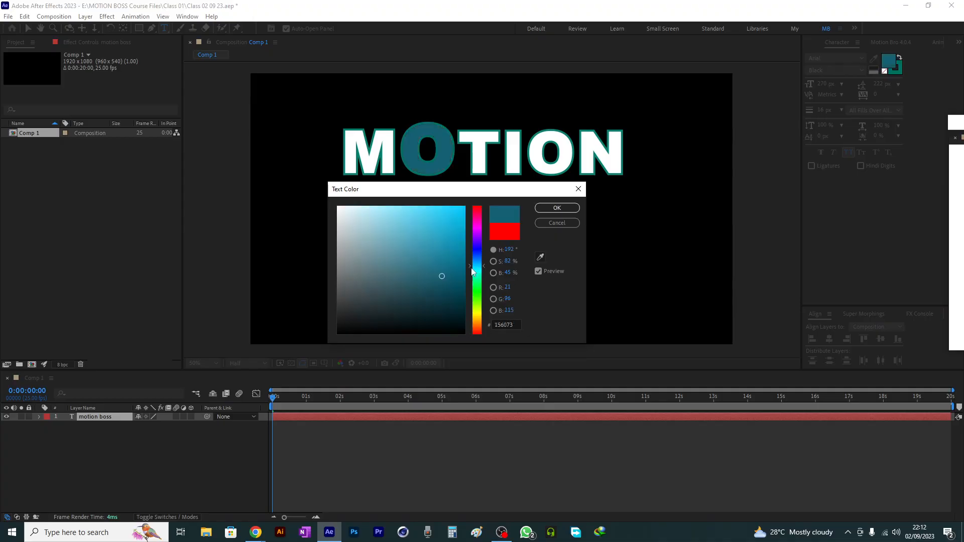
click(478, 312)
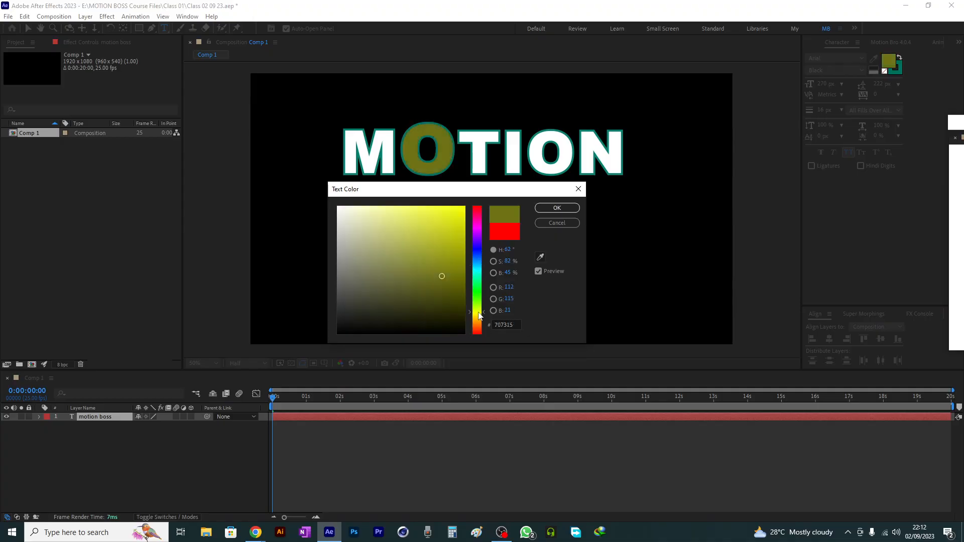
drag(452, 244, 439, 206)
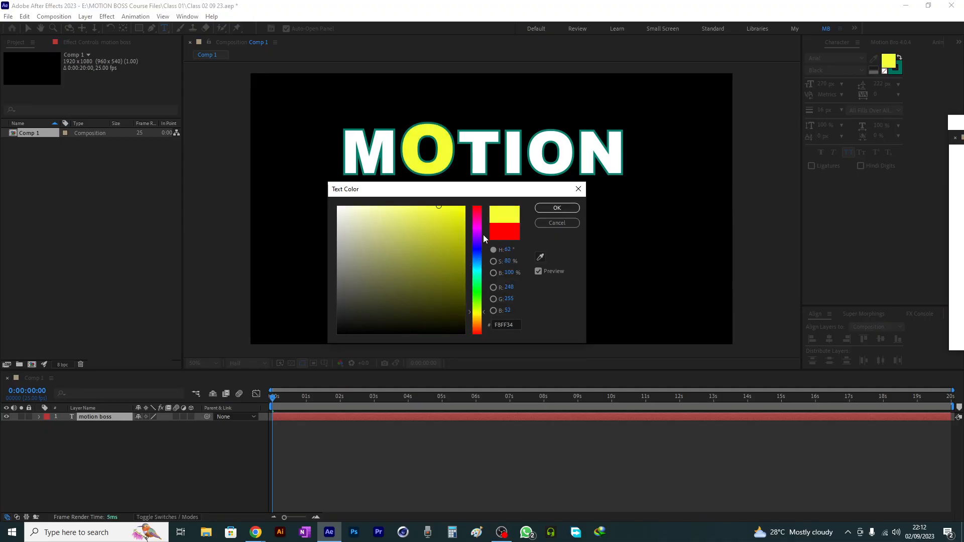
click(478, 318)
click(549, 208)
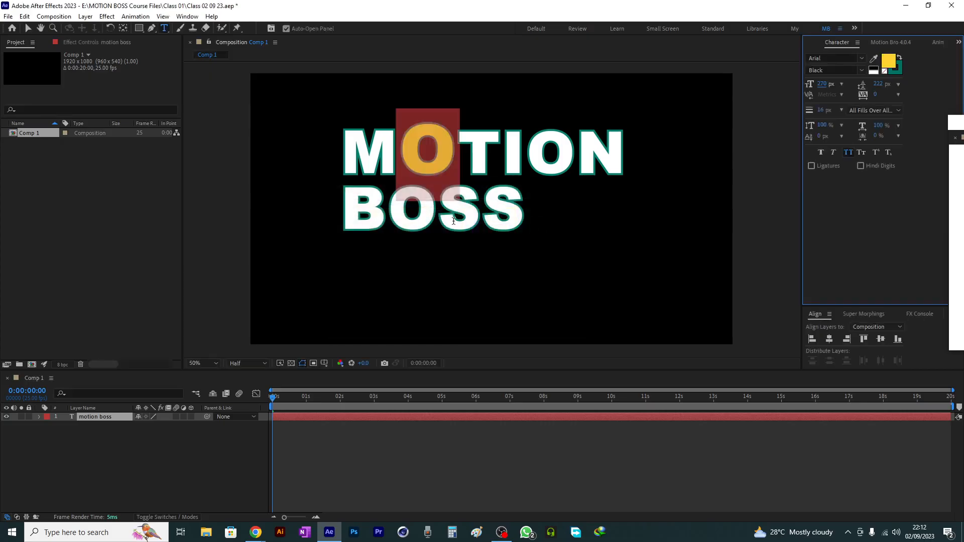
click(415, 157)
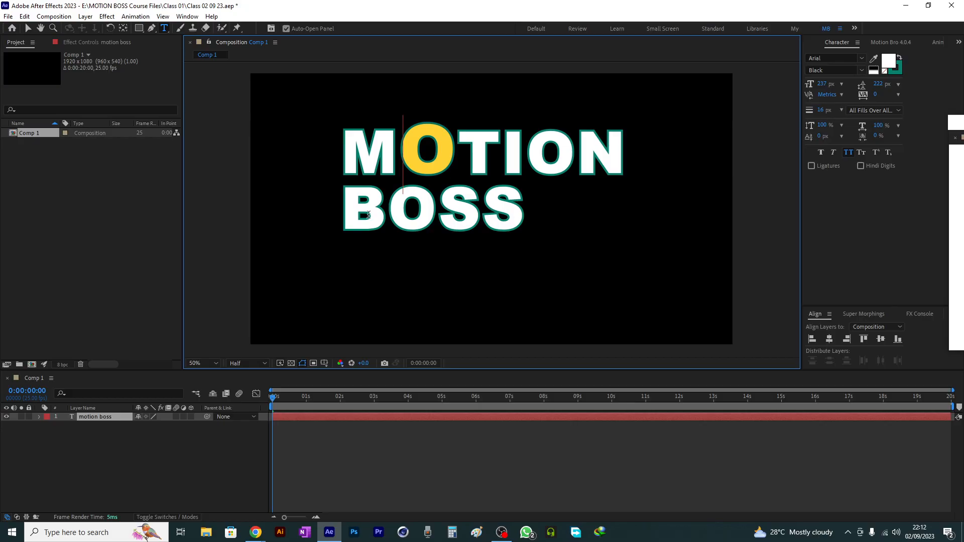
drag(352, 215, 532, 215)
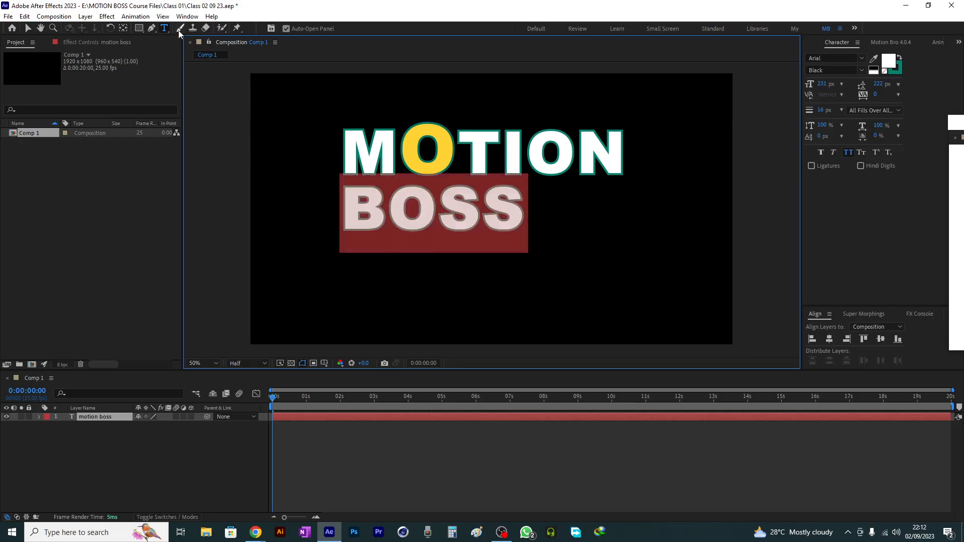
click(379, 201)
drag(343, 203, 544, 204)
click(29, 29)
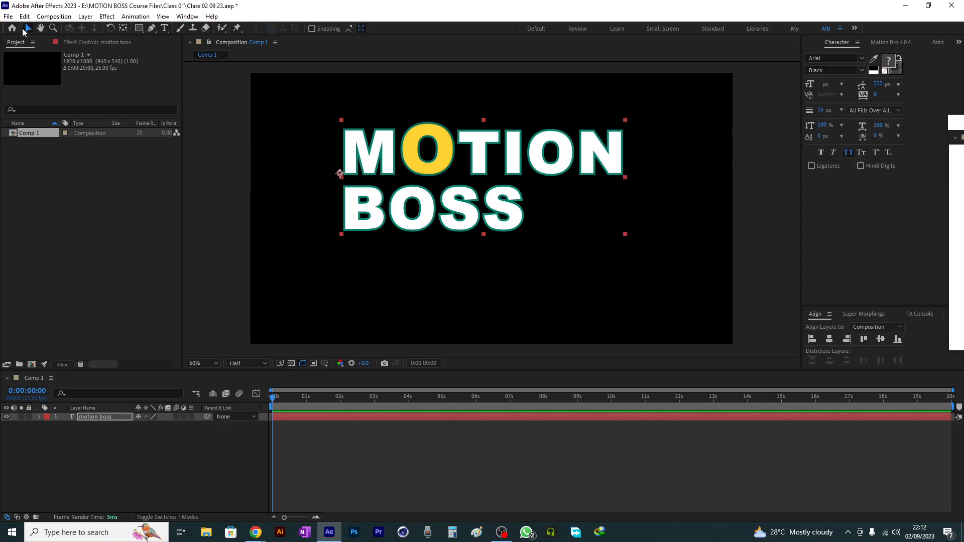
- Select only the enlarged letter O, deselect it, and return to the whole title layer with the Character settings open
double_click(434, 153)
triple_click(449, 156)
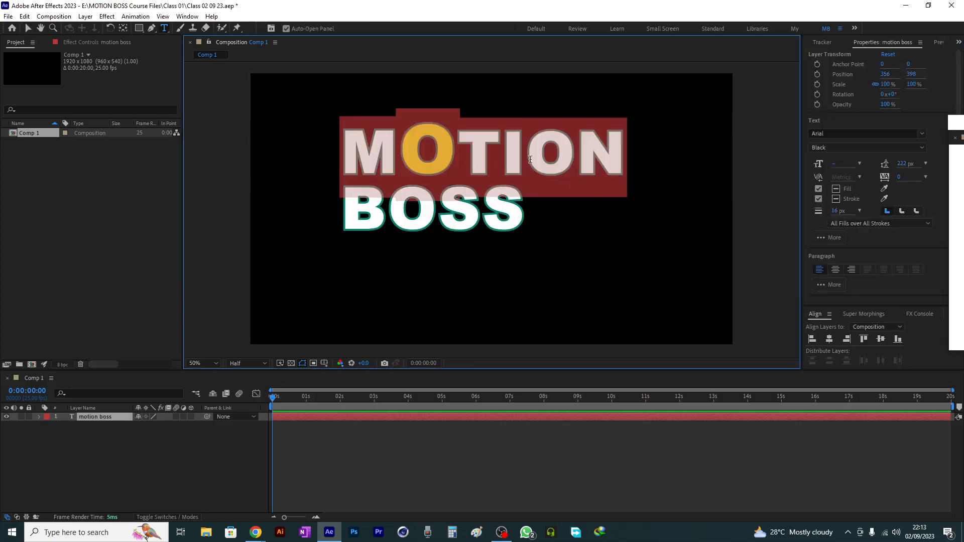
click(451, 159)
drag(451, 159, 398, 160)
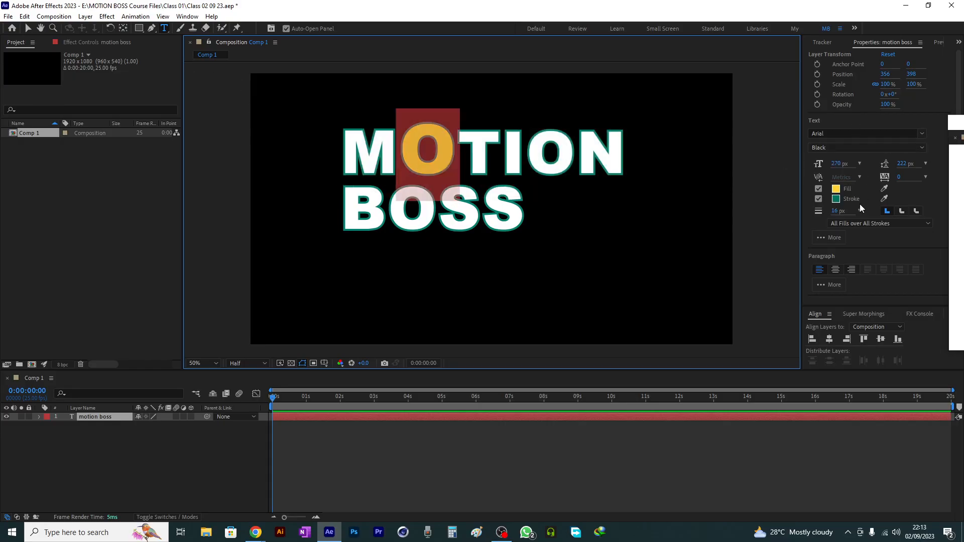
click(462, 158)
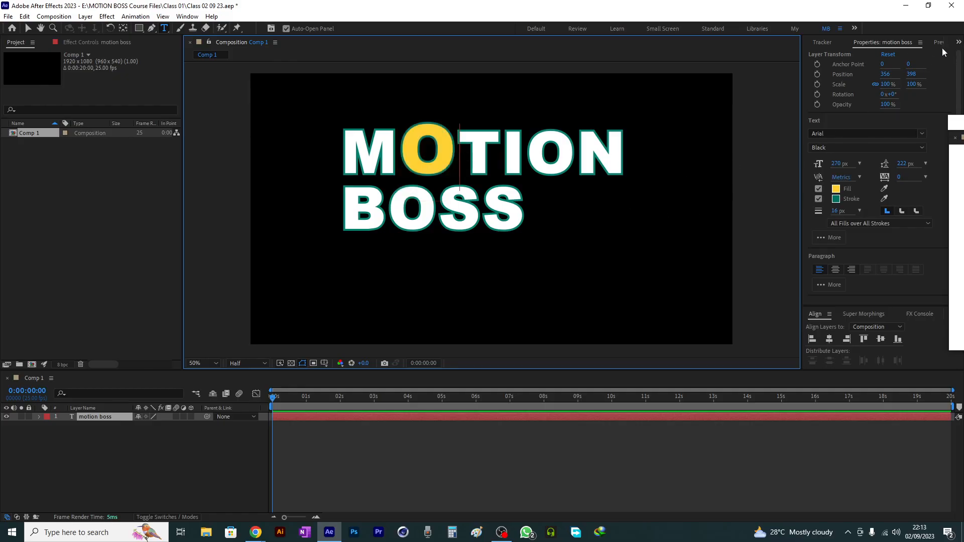
click(958, 43)
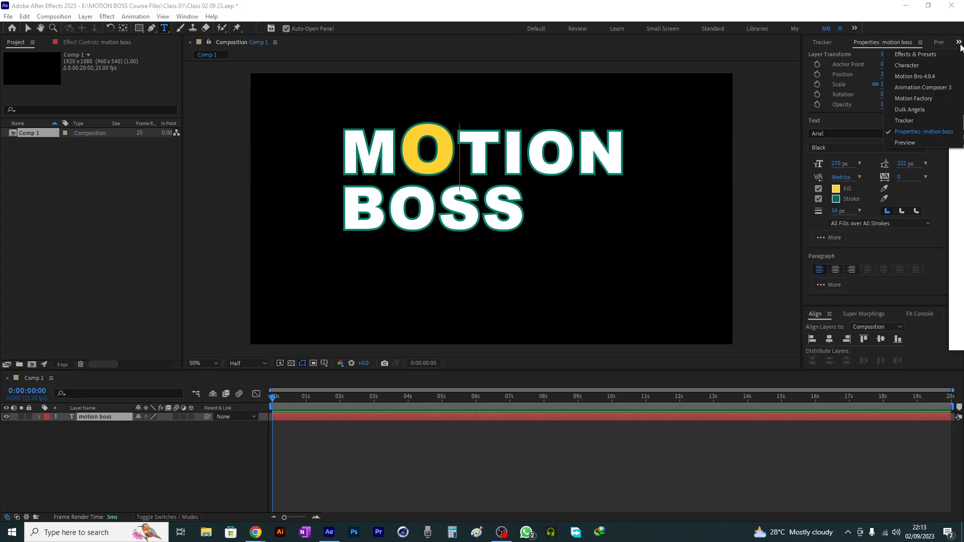
click(919, 66)
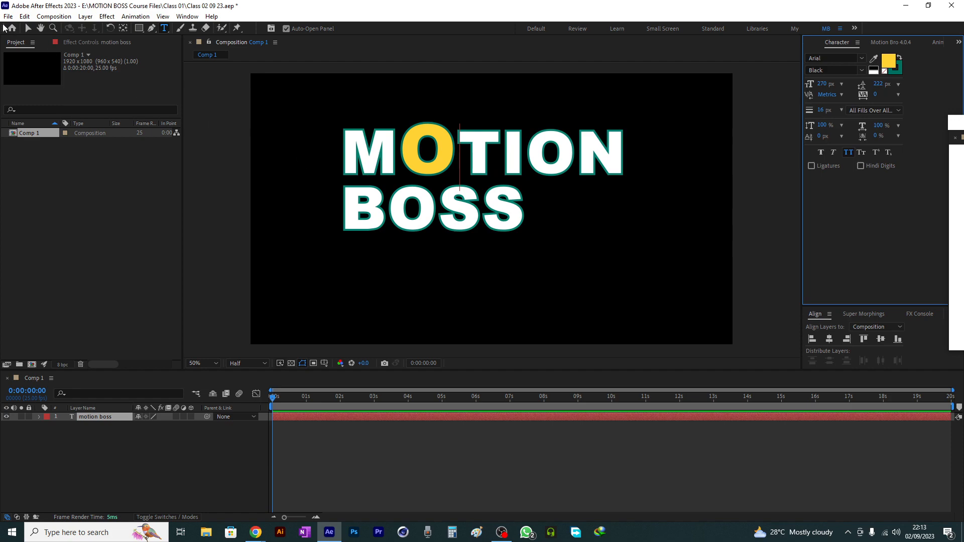
click(28, 28)
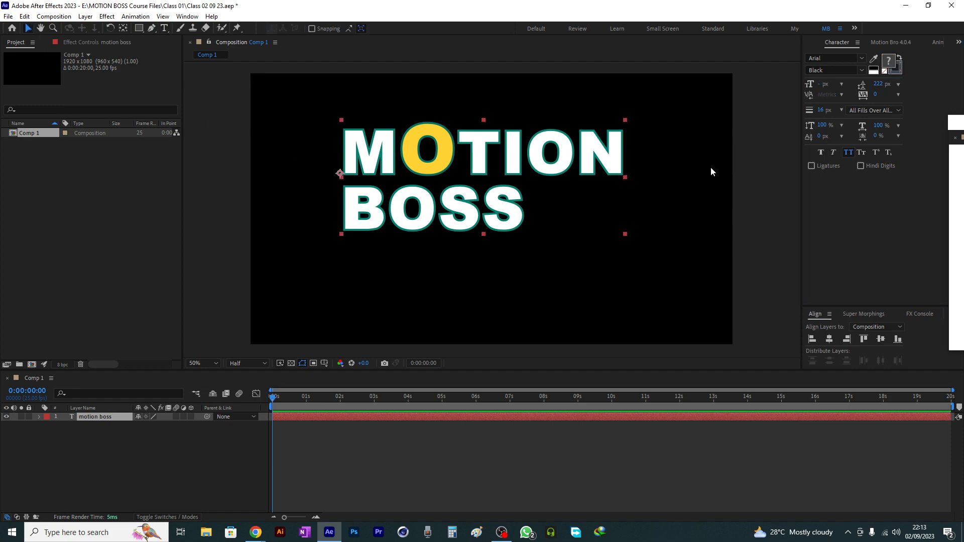
- Toggle Faux Bold on and off for the whole title and look through Arial's available font styles
click(821, 153)
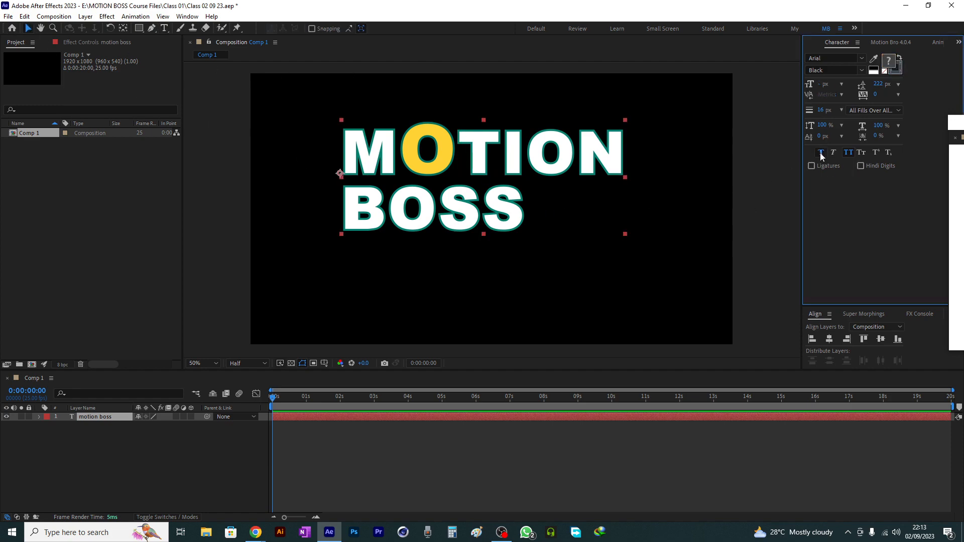
click(820, 153)
click(821, 153)
click(821, 153)
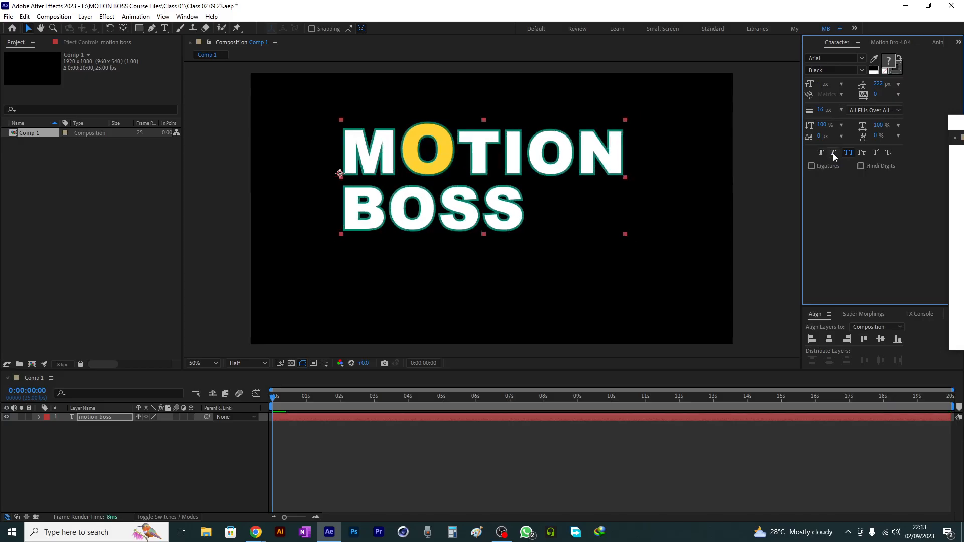
click(863, 70)
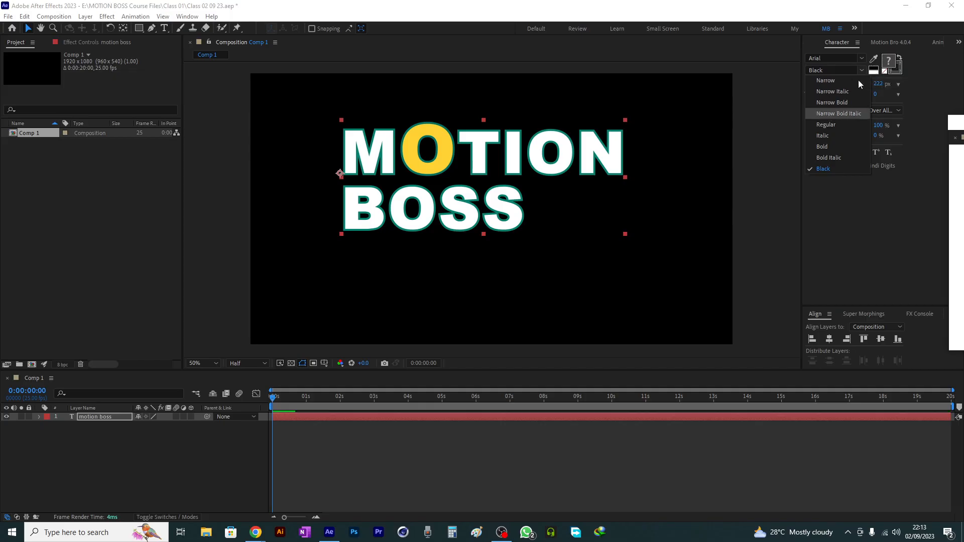
click(861, 70)
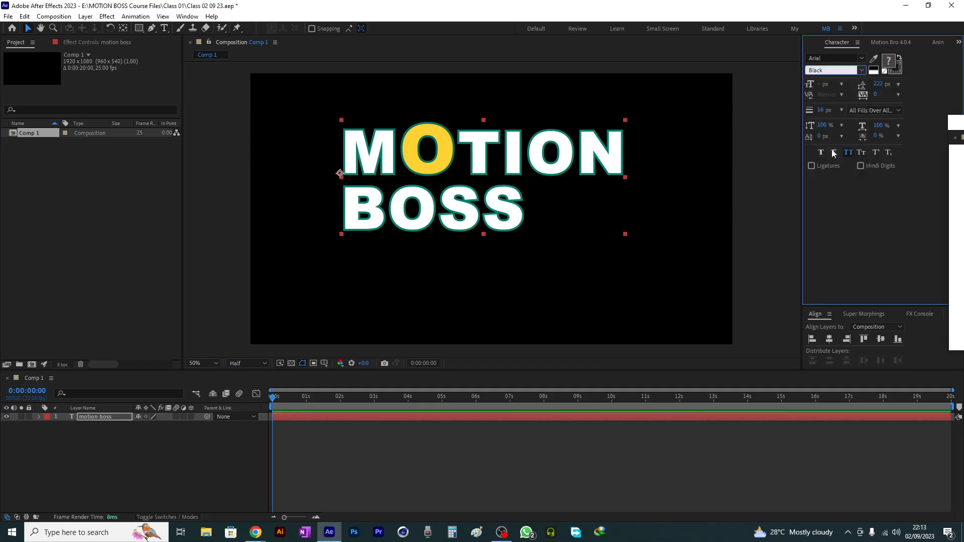
- Try Small Caps on the whole title, switching it on and off to compare it with lowercase lettering
click(861, 153)
click(861, 154)
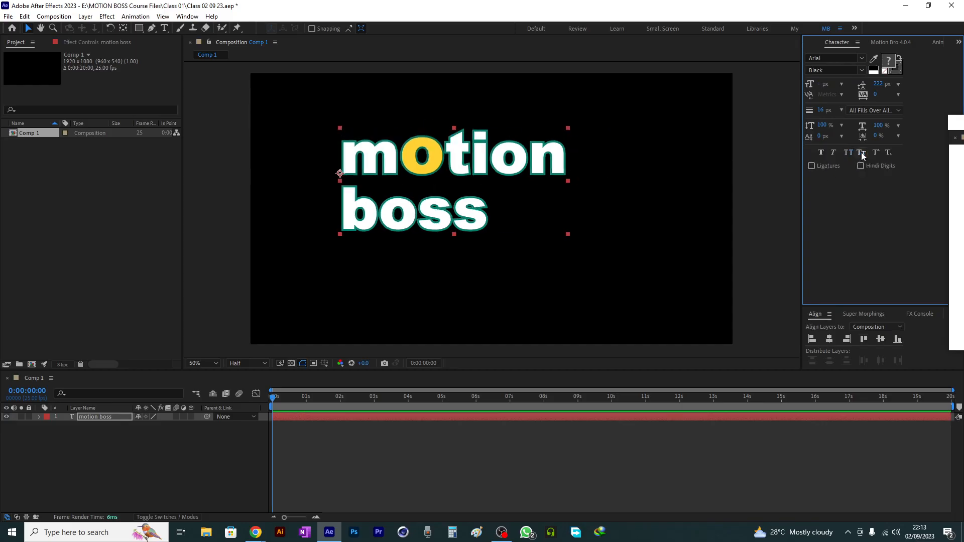
click(862, 154)
click(860, 153)
click(861, 154)
click(862, 153)
- Compare the title with and without All Caps, leaving All Caps on
click(849, 153)
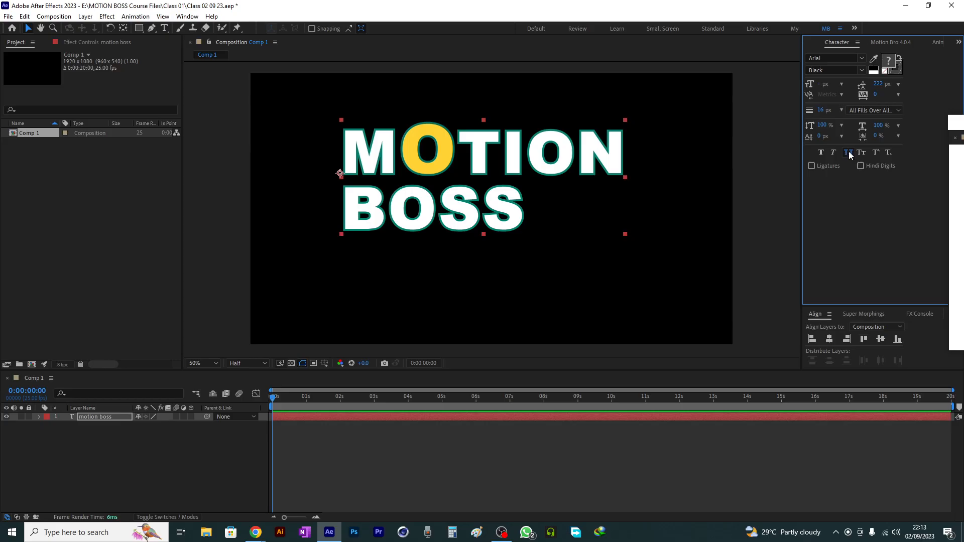
click(849, 152)
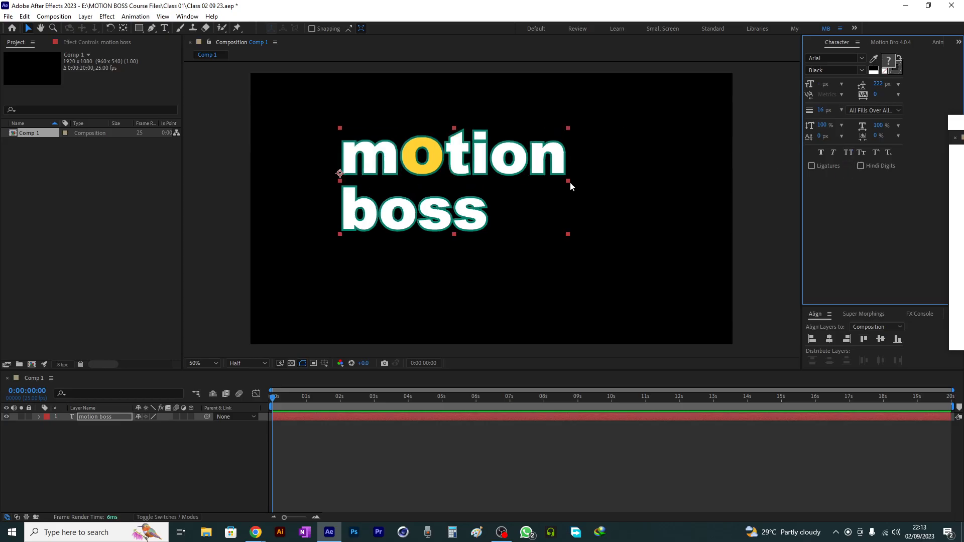
click(849, 153)
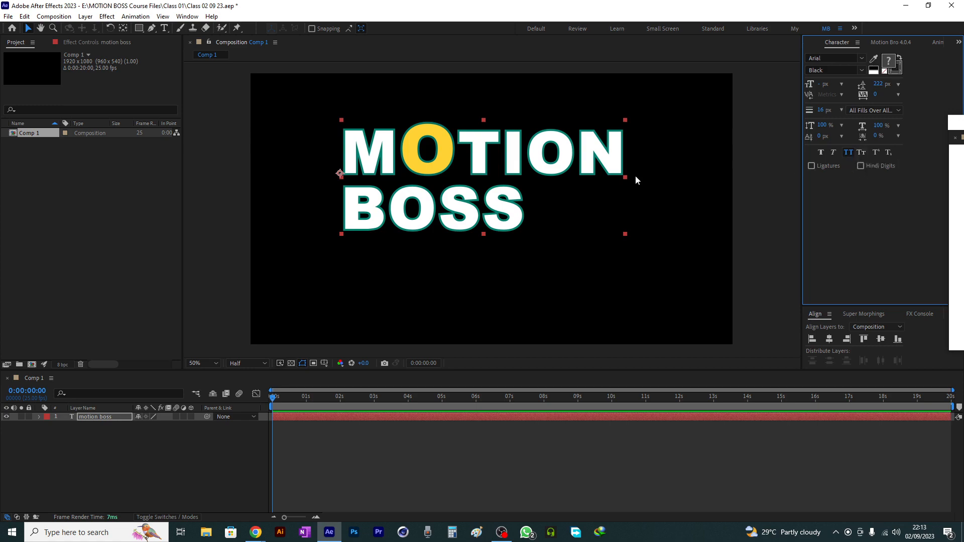
- Select only the letter T in MOTION, deselect it, and return to the whole title layer with the Character settings open
double_click(487, 164)
double_click(481, 163)
click(465, 163)
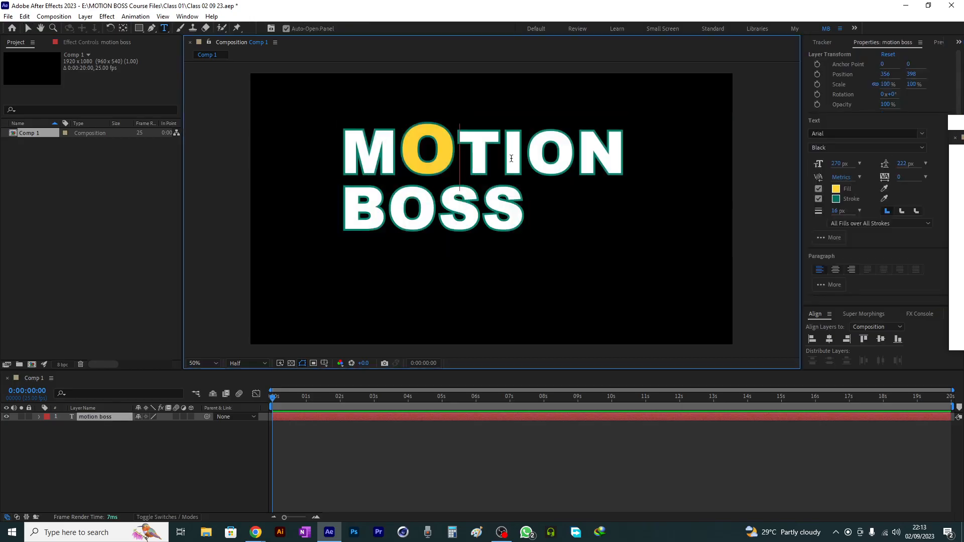
key(shift+Right)
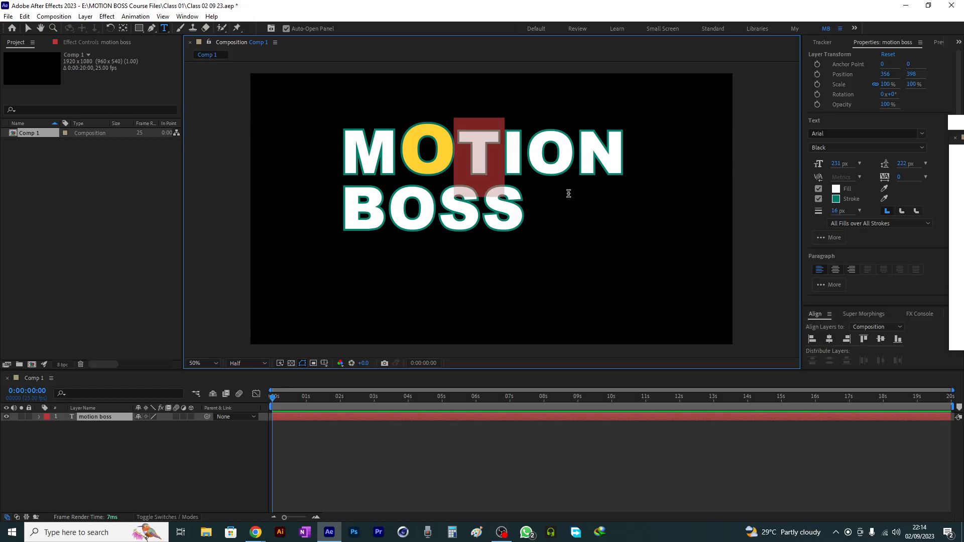
click(498, 167)
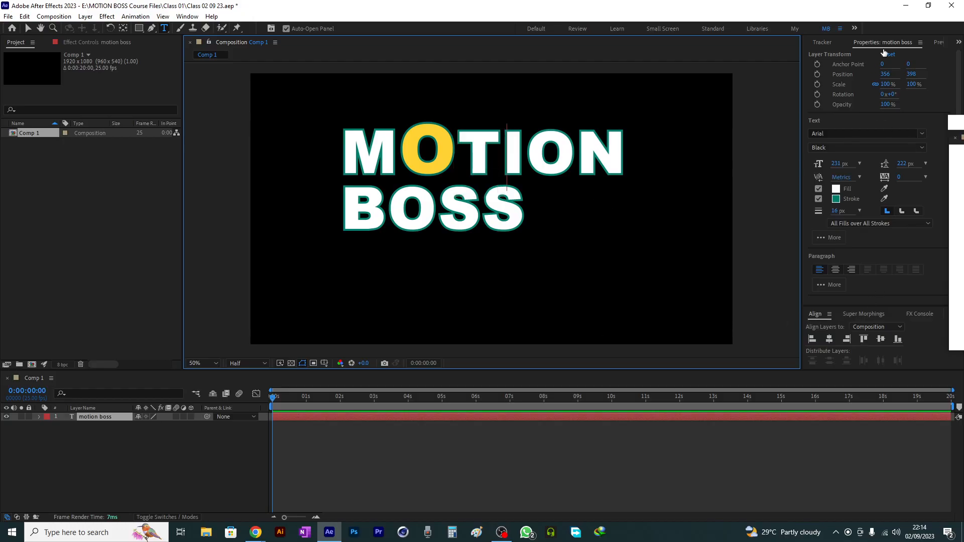
click(959, 42)
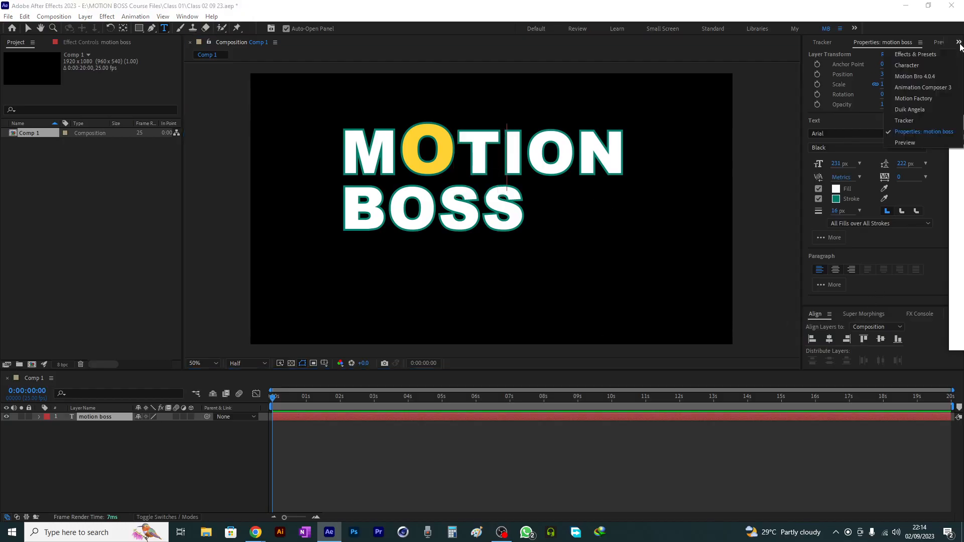
click(912, 65)
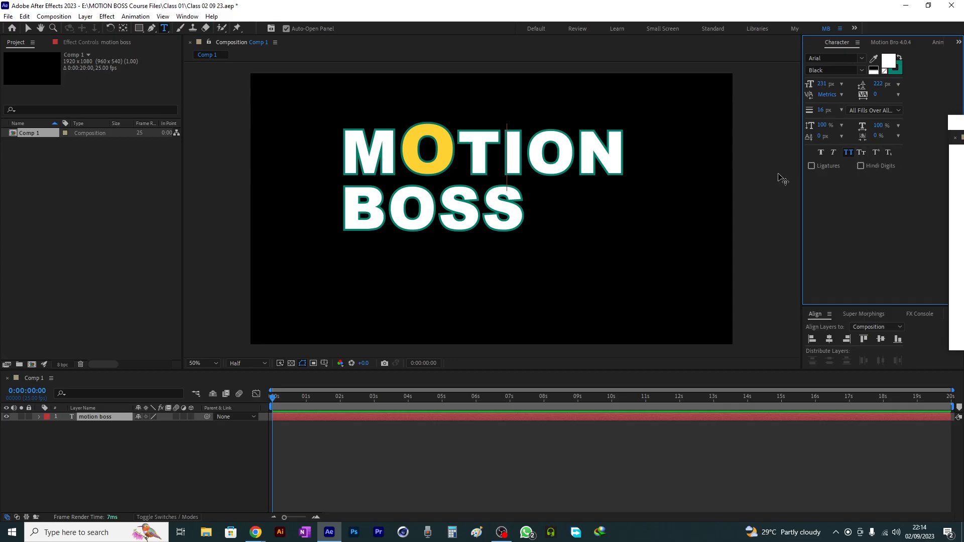
click(29, 29)
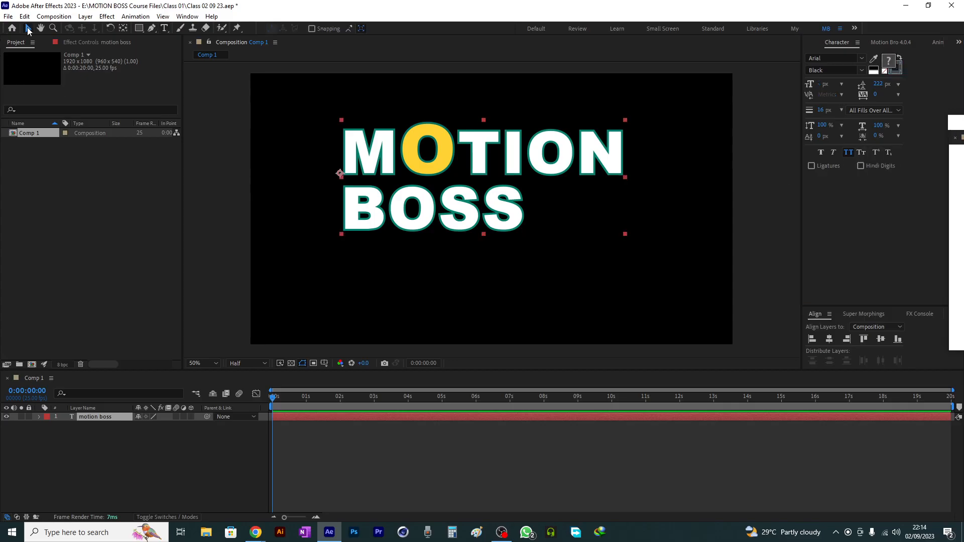
- Toggle Small Caps repeatedly on the whole title and leave it off so the text is set in plain lowercase
click(864, 153)
click(864, 152)
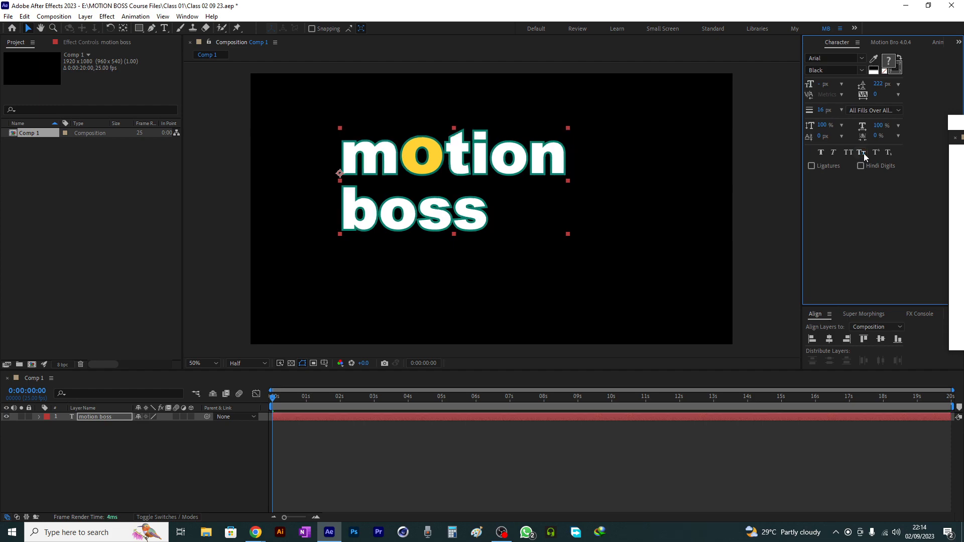
click(864, 152)
click(864, 152)
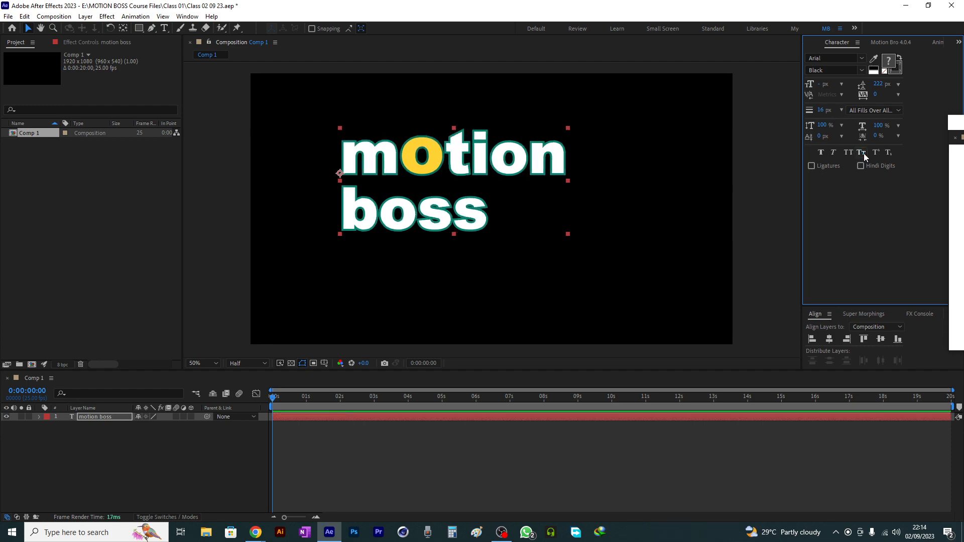
click(863, 153)
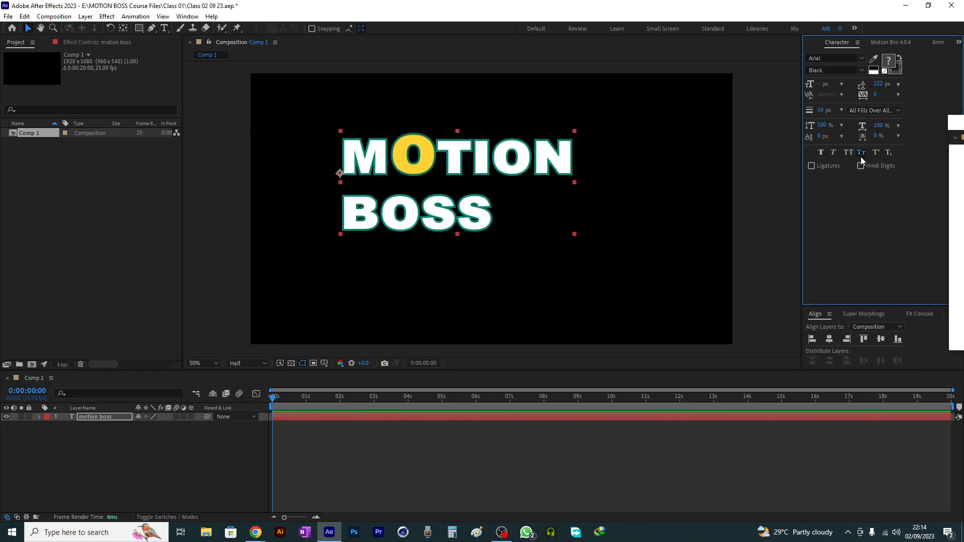
click(861, 156)
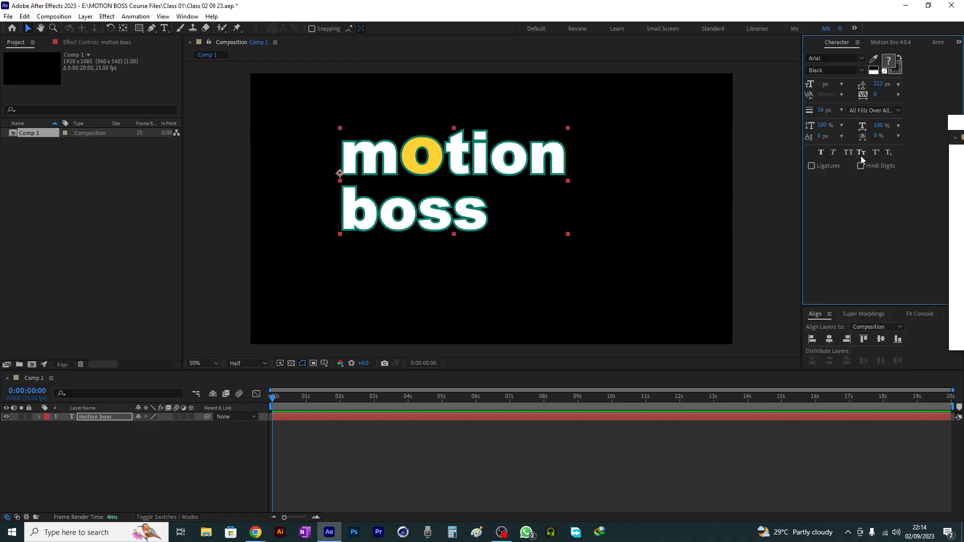
click(860, 156)
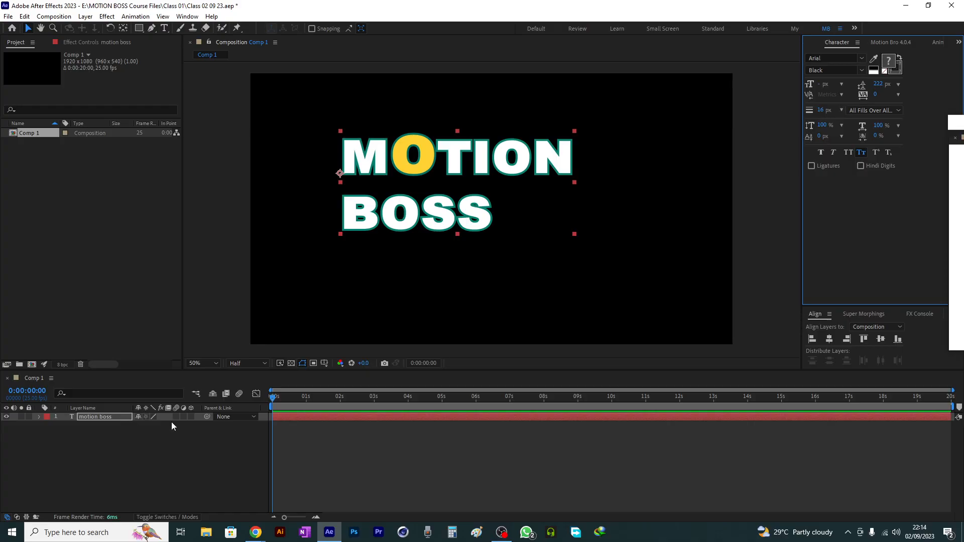
click(864, 152)
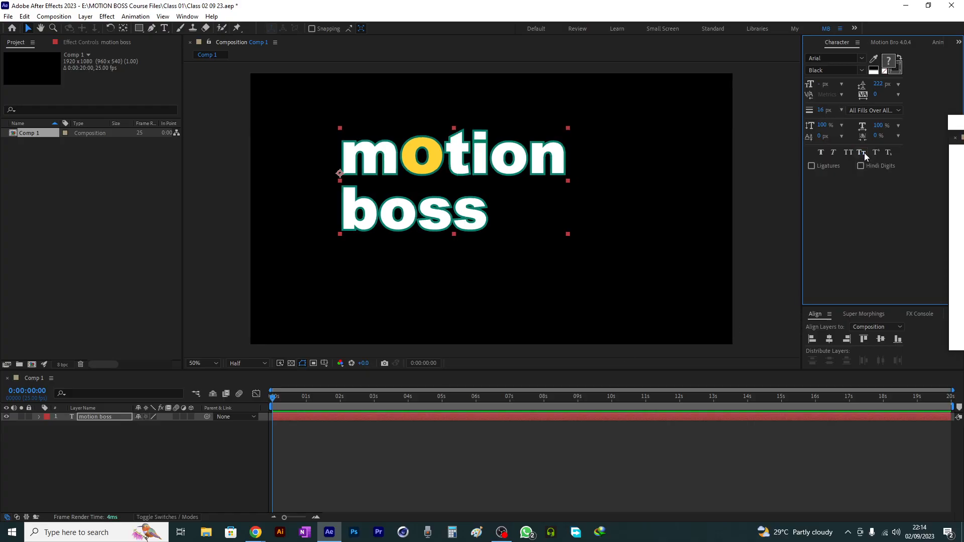
click(863, 152)
click(863, 153)
click(861, 152)
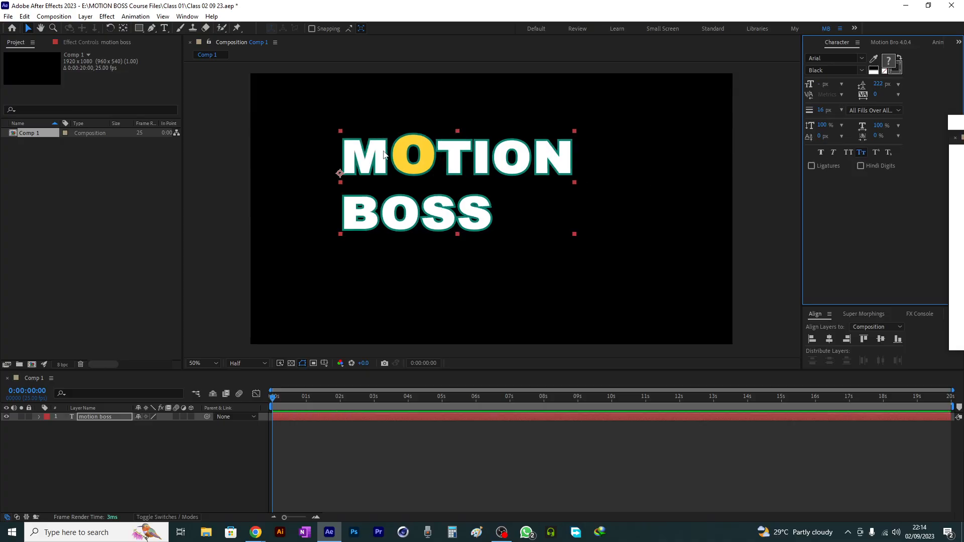
click(866, 152)
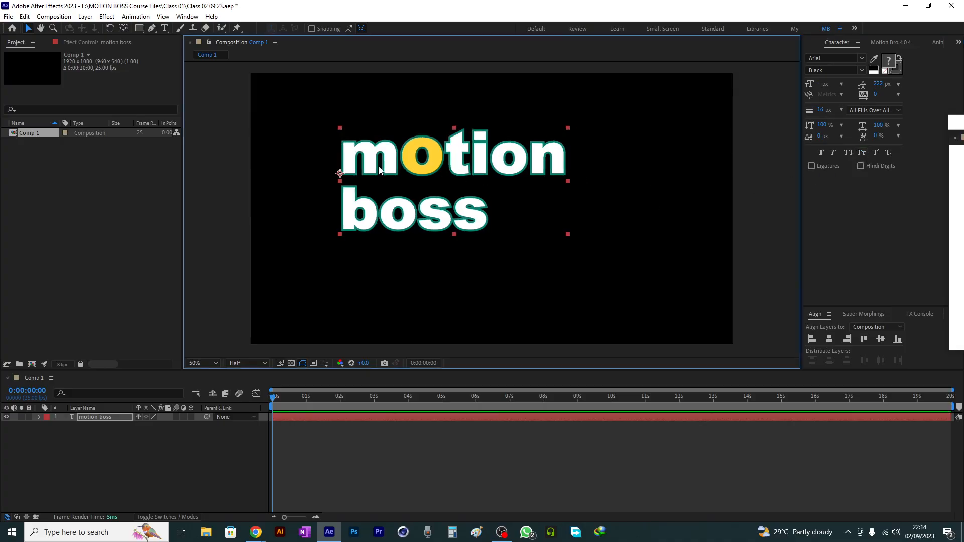
- Replace the initial letters of both words with capitals so the title reads Motion Boss
double_click(397, 164)
drag(397, 164, 358, 166)
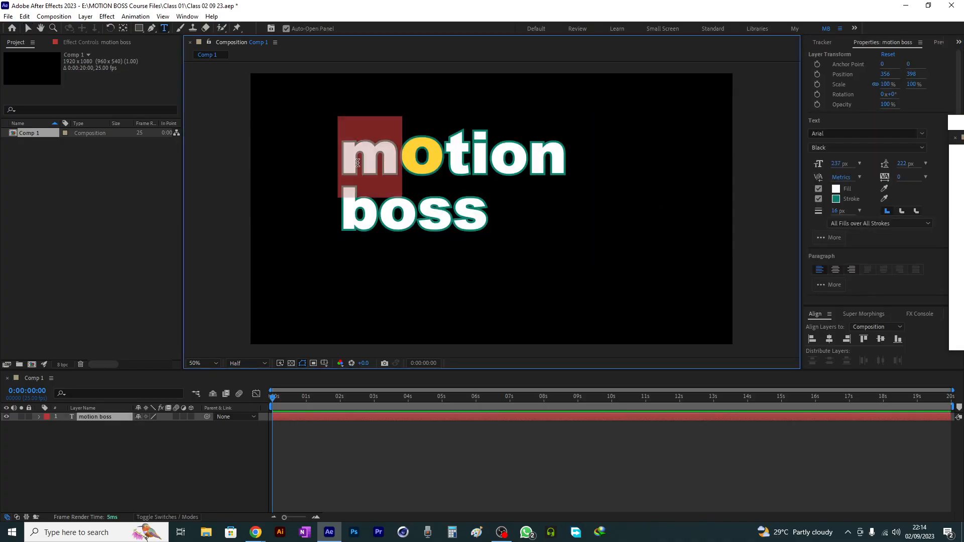
text(M)
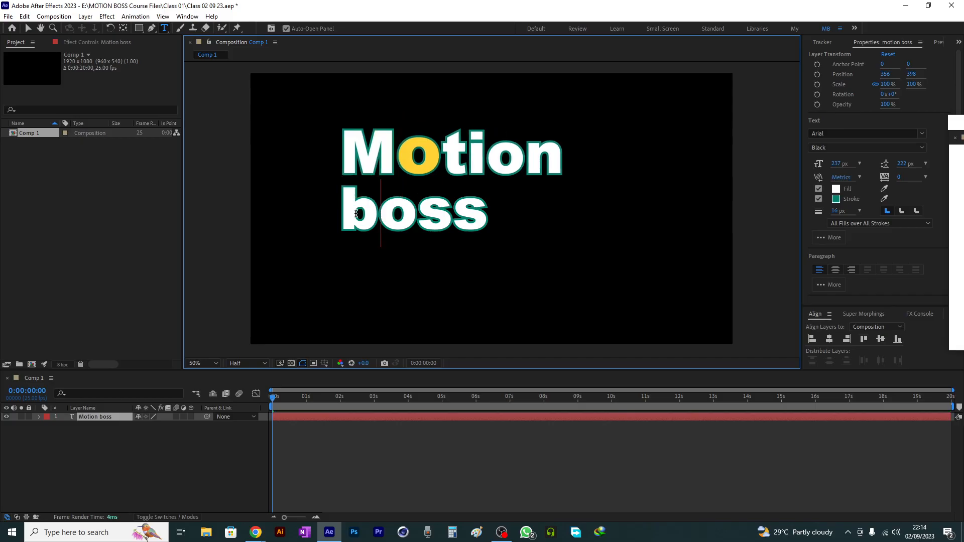
drag(380, 212, 349, 212)
text(B)
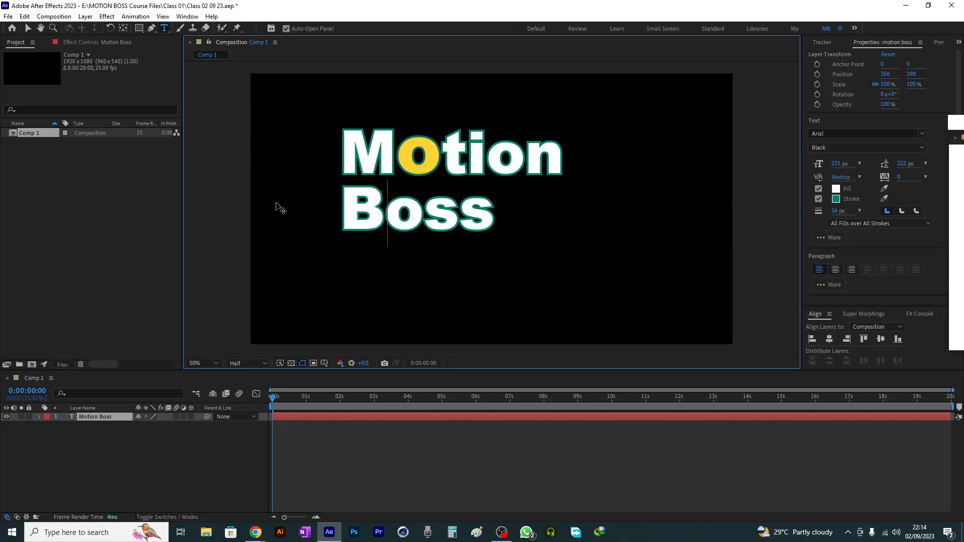
- Apply Small Caps to the whole Motion Boss text layer
click(111, 416)
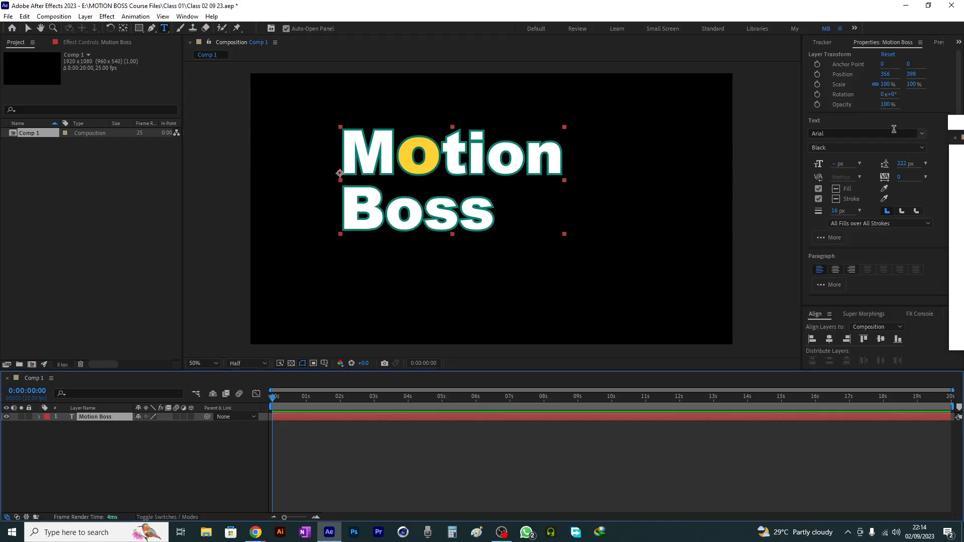
click(959, 42)
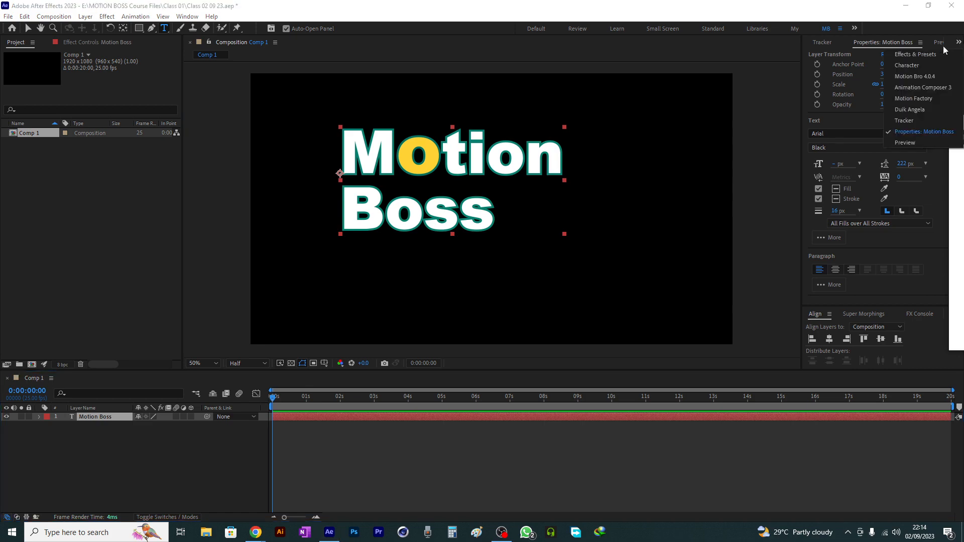
click(914, 63)
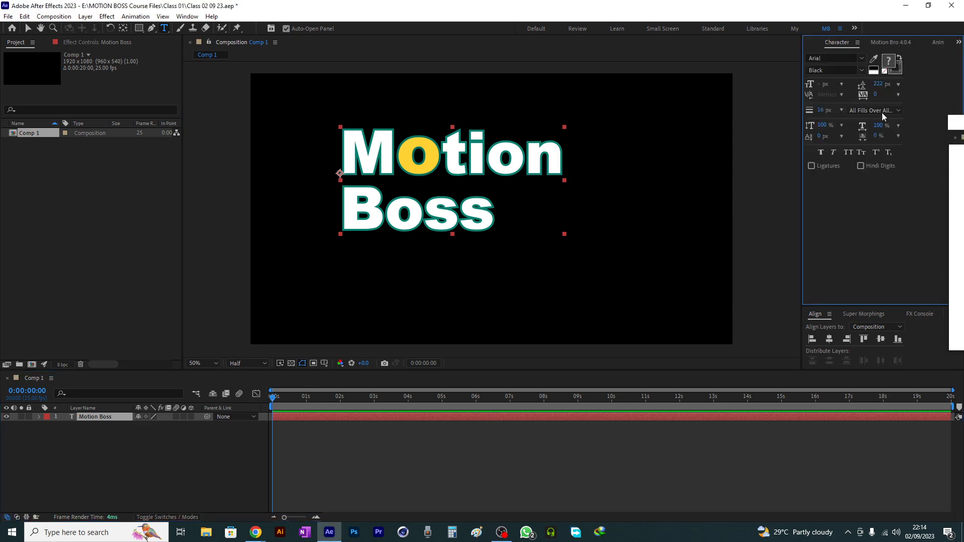
click(862, 154)
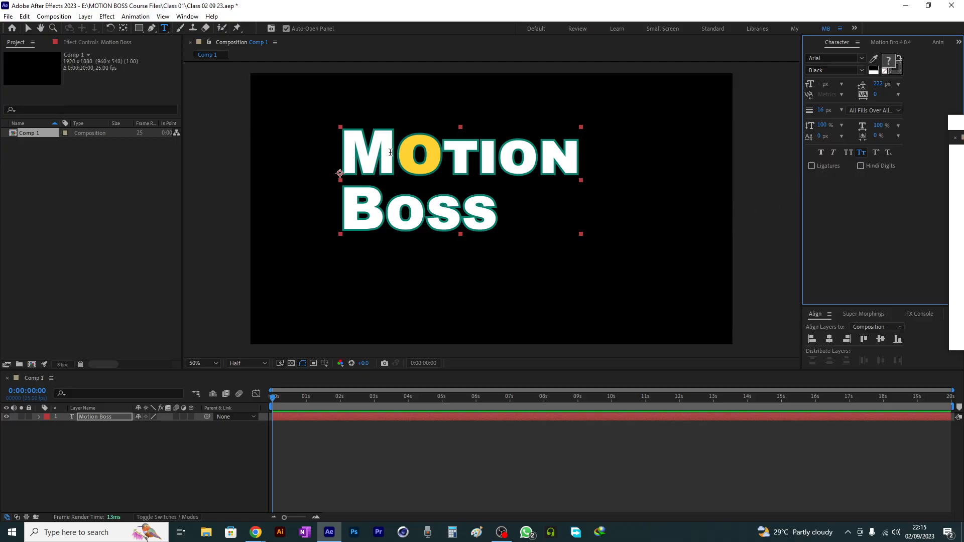
drag(396, 153, 590, 158)
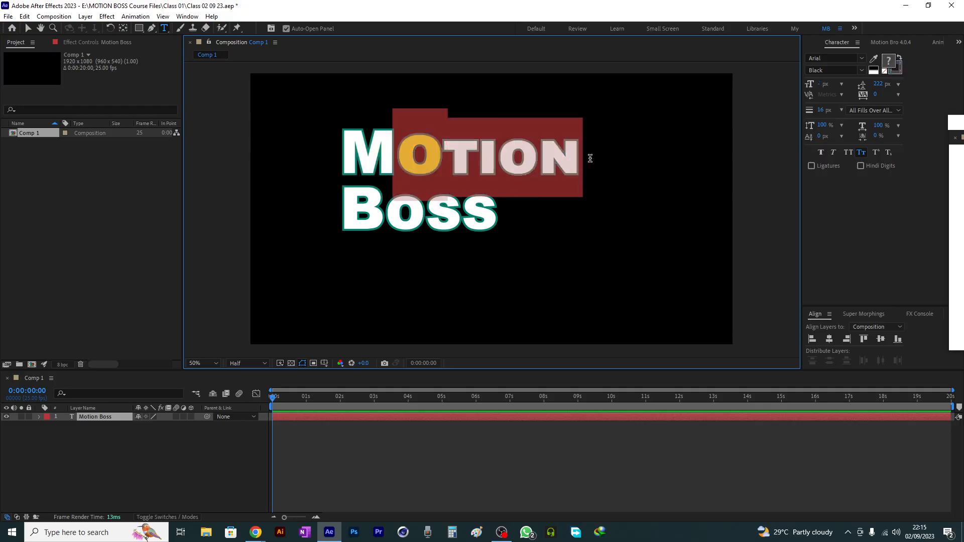
click(466, 156)
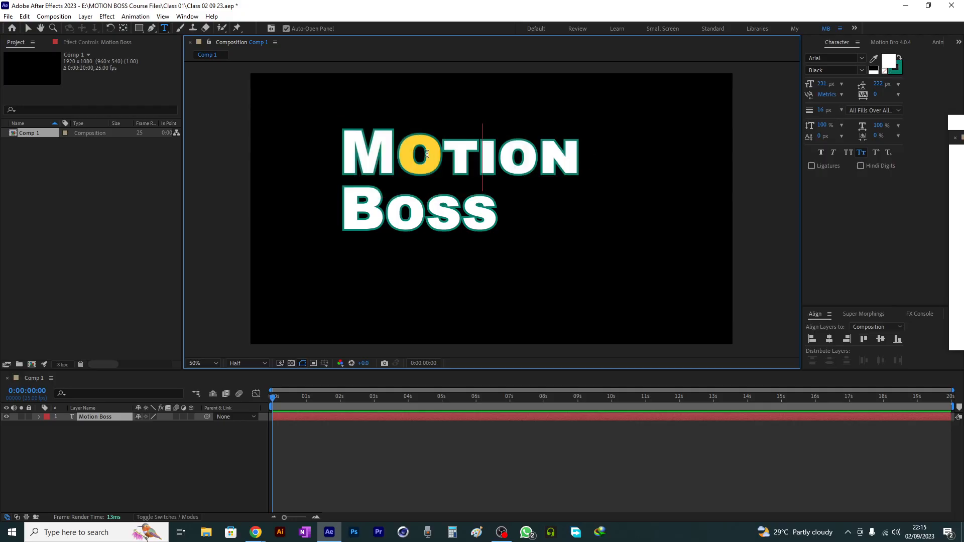
click(861, 151)
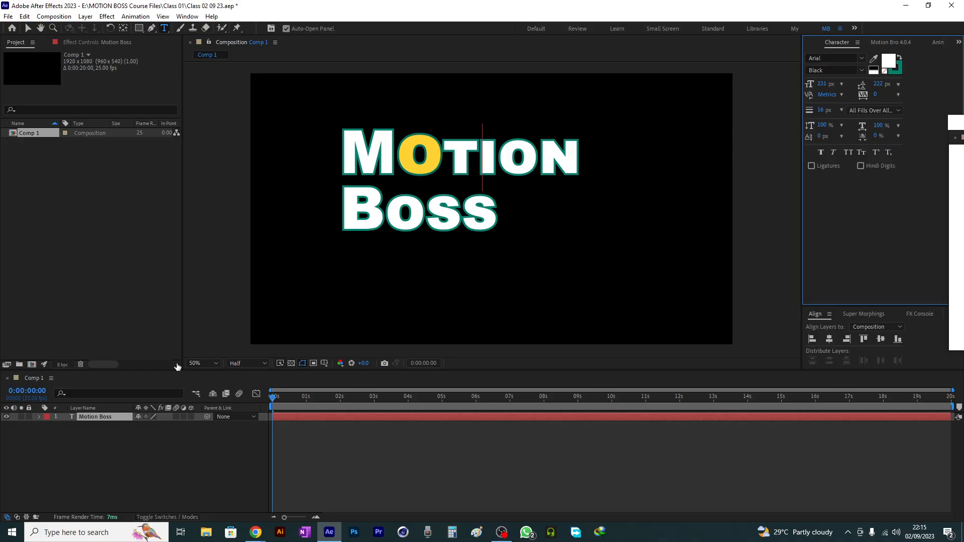
click(107, 420)
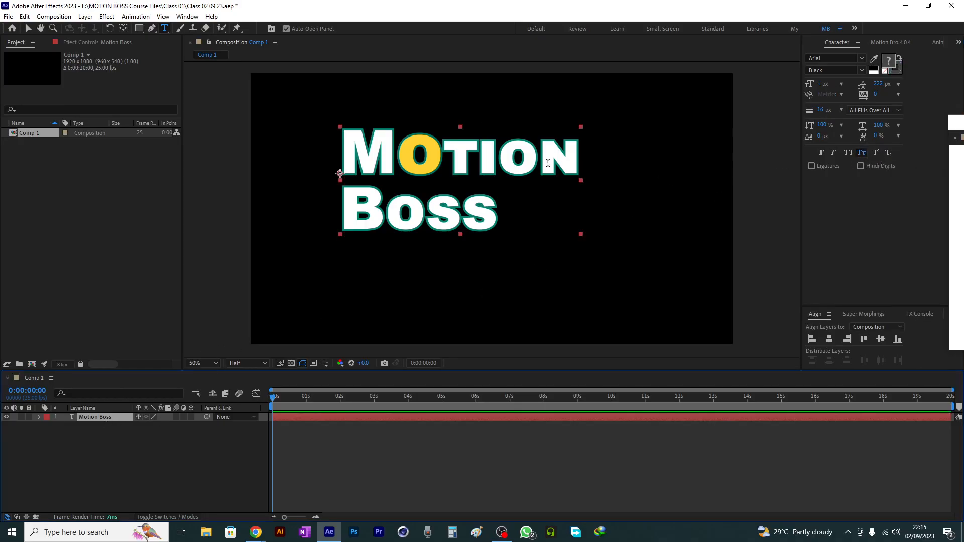
- Try Superscript on the final N of Motion and turn it back off
drag(547, 163, 584, 161)
click(877, 153)
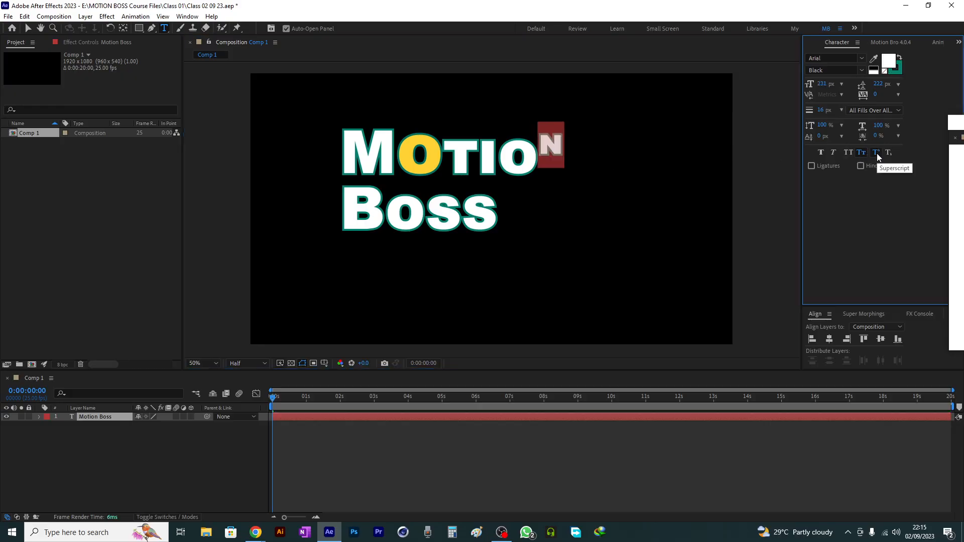
click(876, 153)
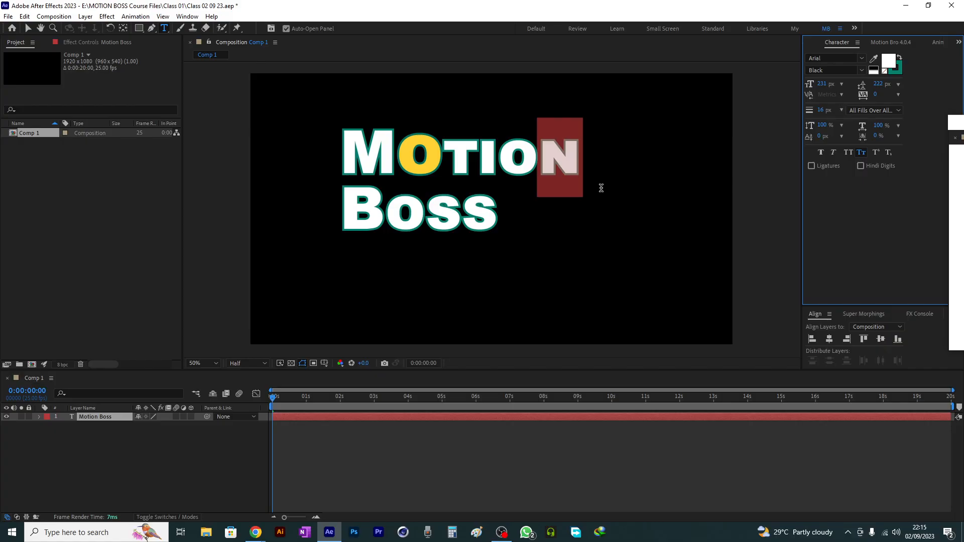
- Toggle Subscript on the final N of Motion and leave it off
click(890, 153)
click(890, 153)
click(890, 153)
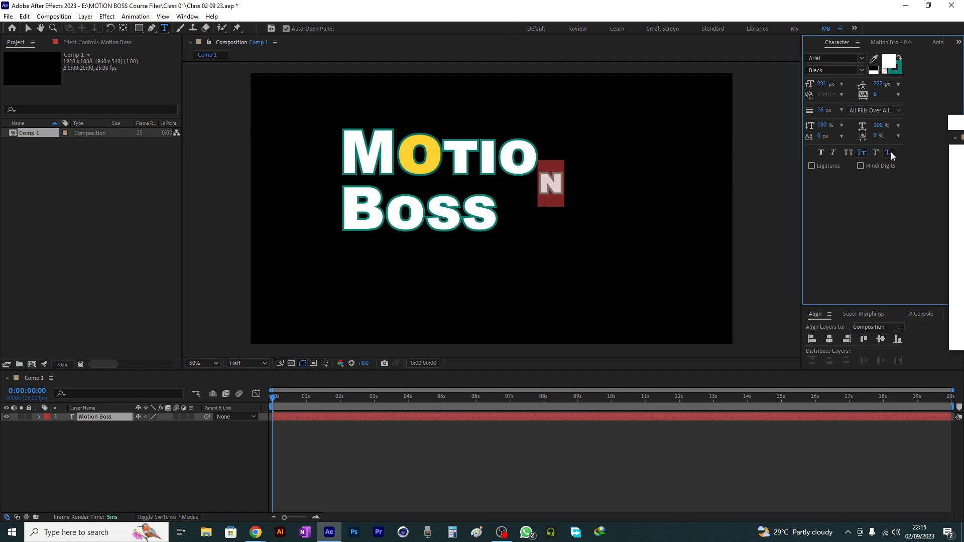
click(891, 152)
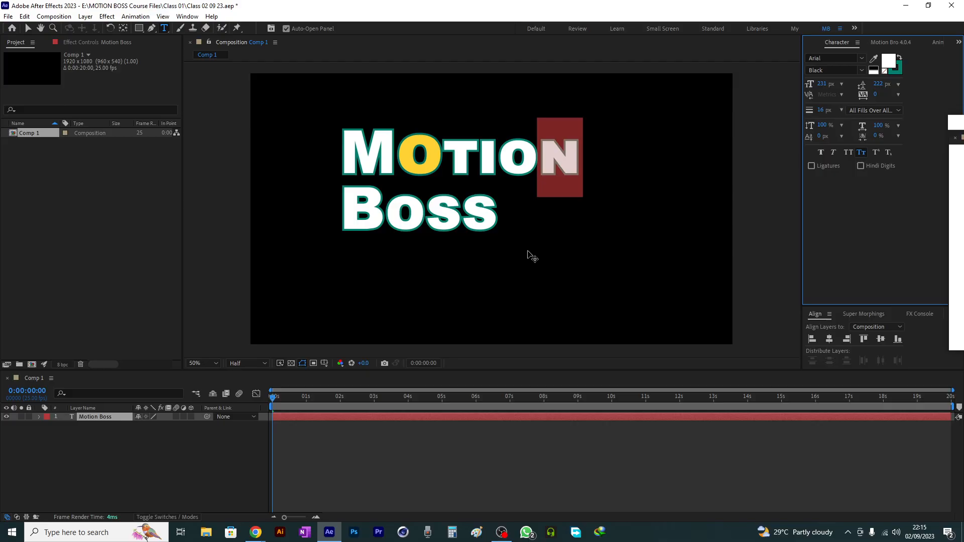
- Add a 1 directly after Motion and set only that digit as Subscript
click(592, 166)
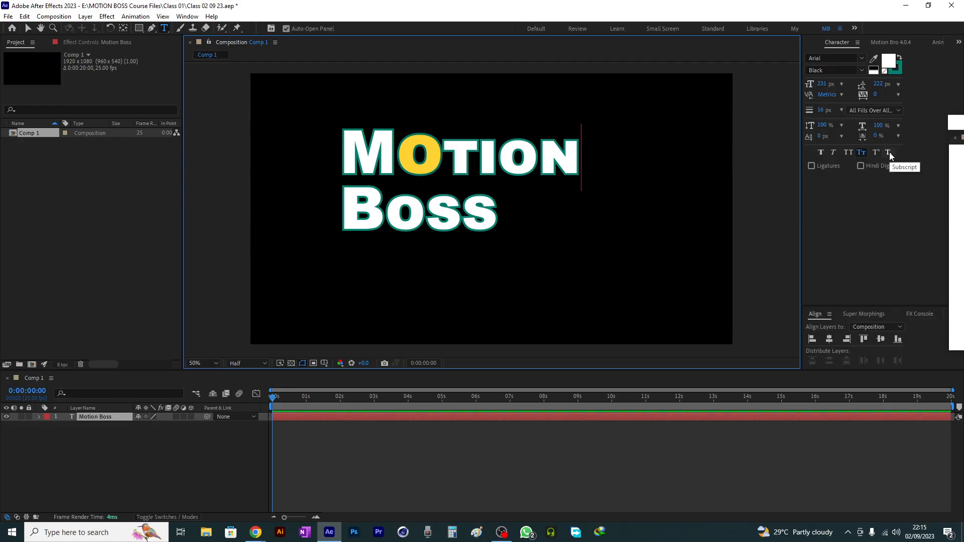
text(1)
key(shift+Left)
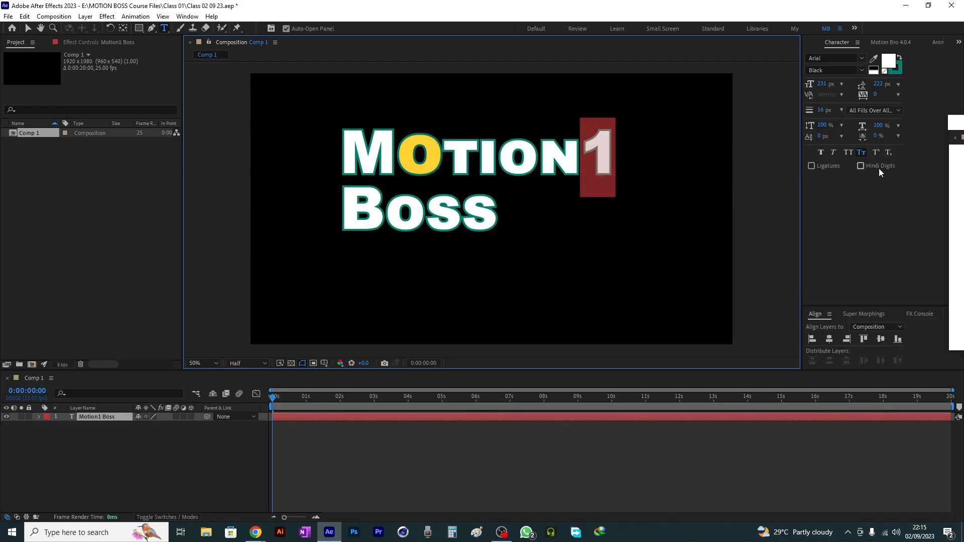
click(890, 152)
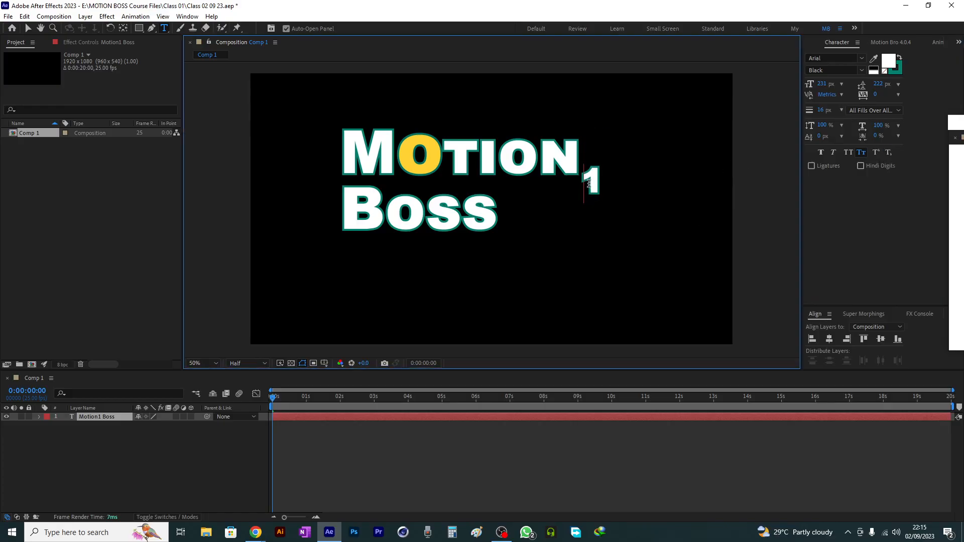
- Remove Subscript from the 1, delete the digit and keep Boss on its own line
drag(587, 186, 609, 189)
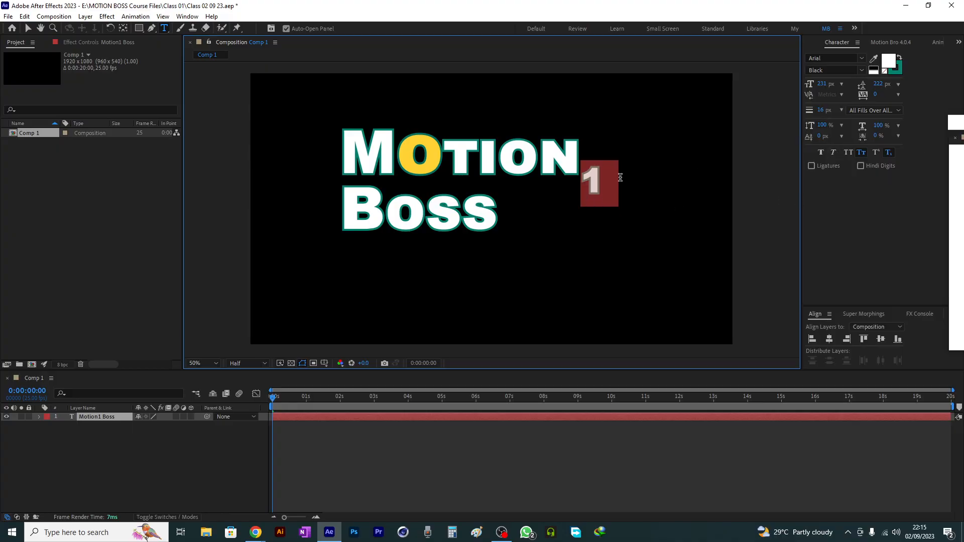
click(887, 154)
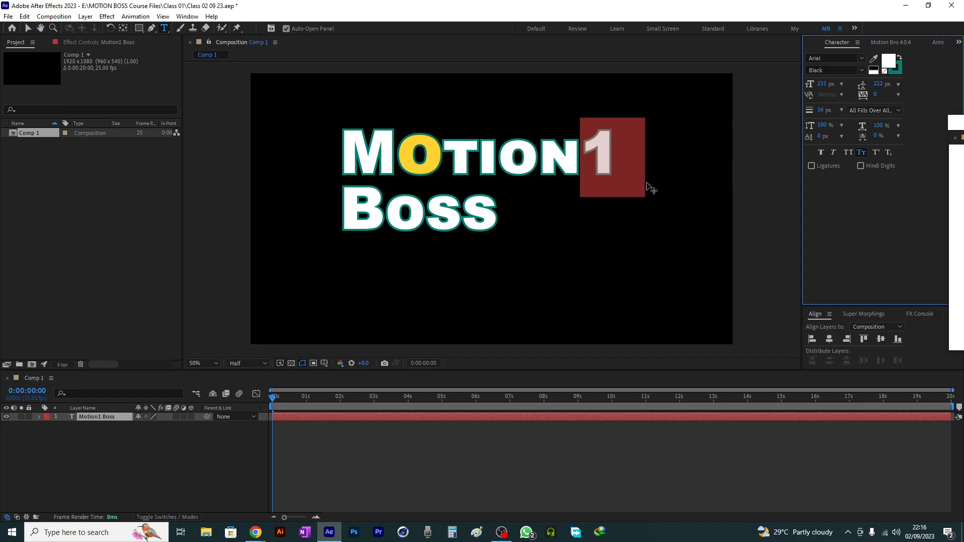
key(BackSpace)
key(Return)
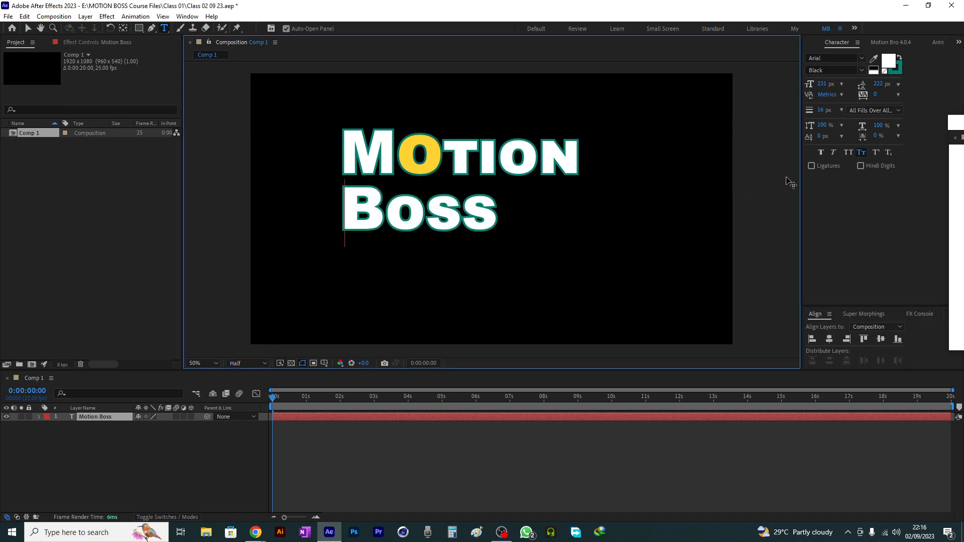
- Switch the whole title layer from Small Caps to All Caps and move it slightly lower in the frame
click(27, 28)
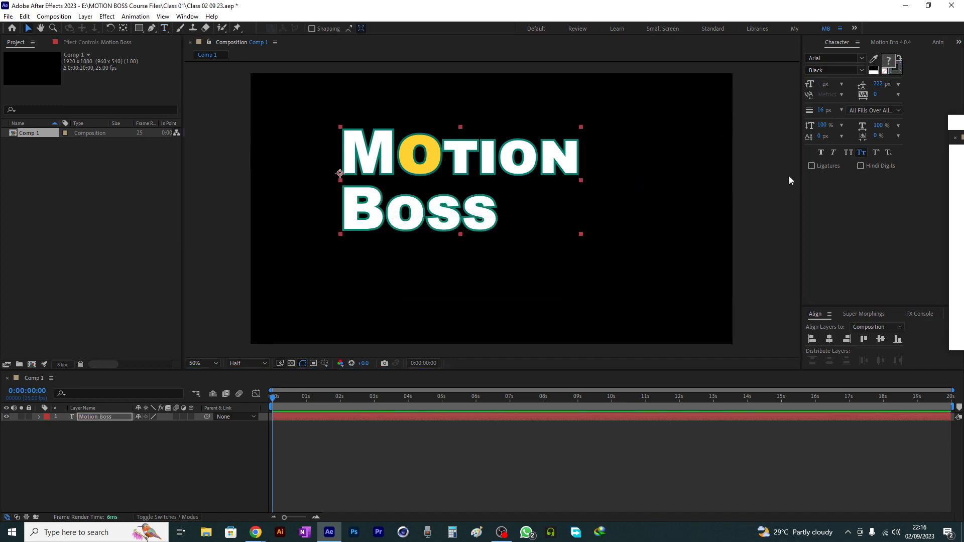
click(863, 151)
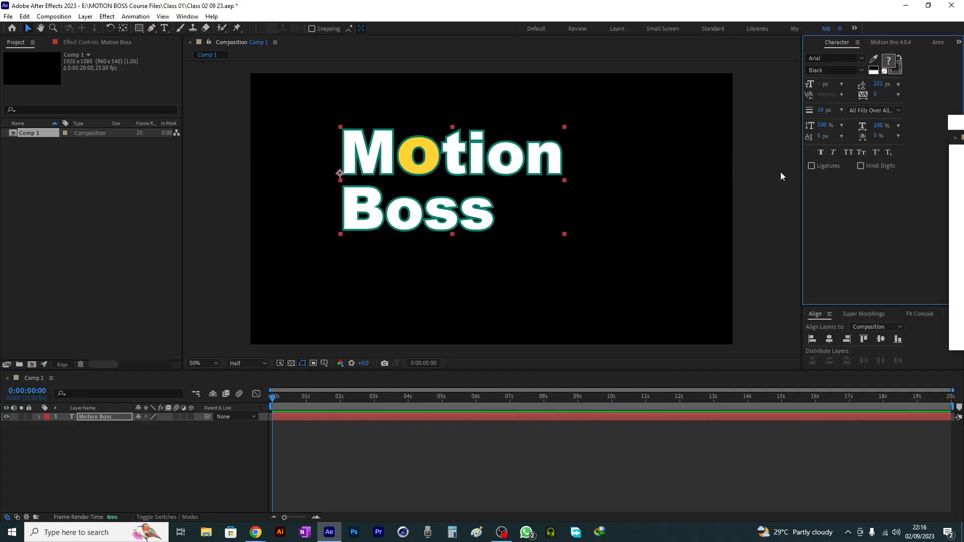
click(849, 152)
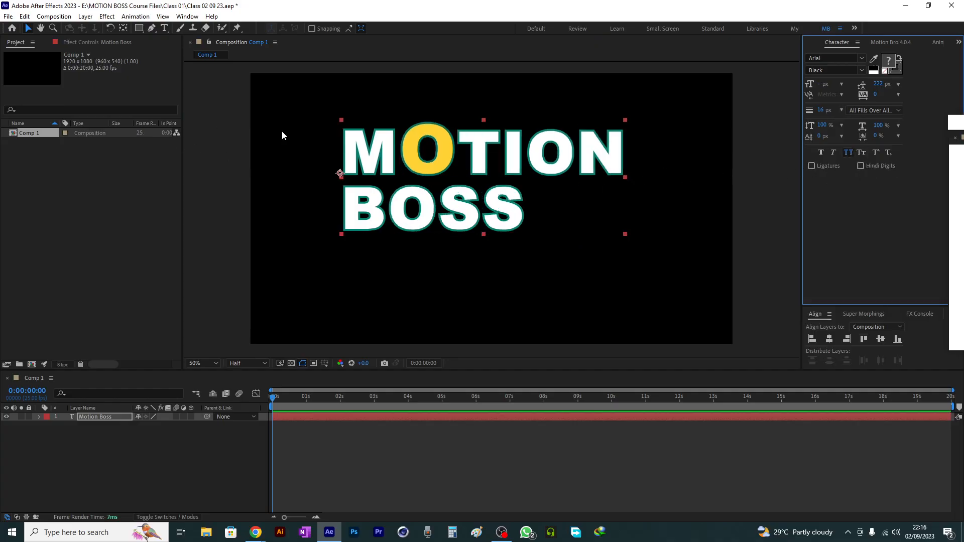
click(28, 30)
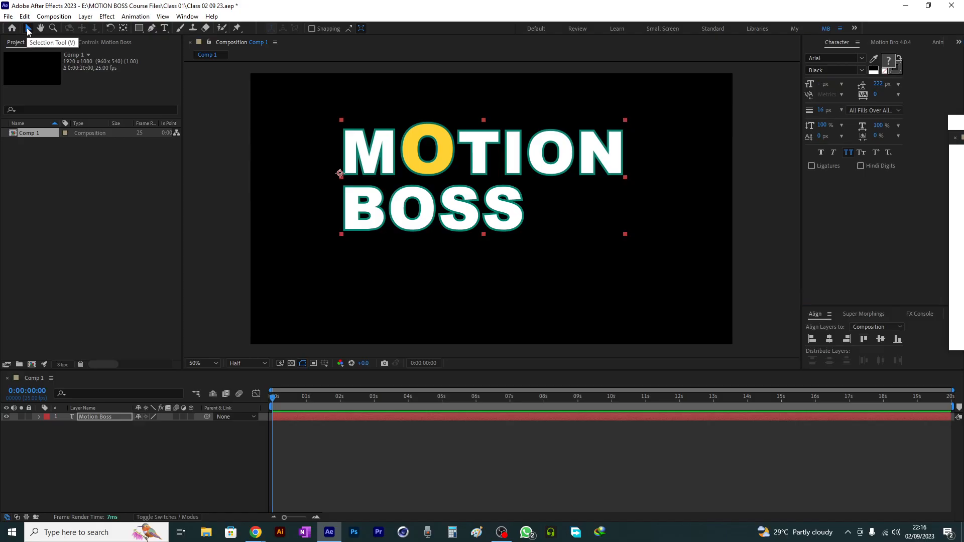
drag(406, 159, 413, 184)
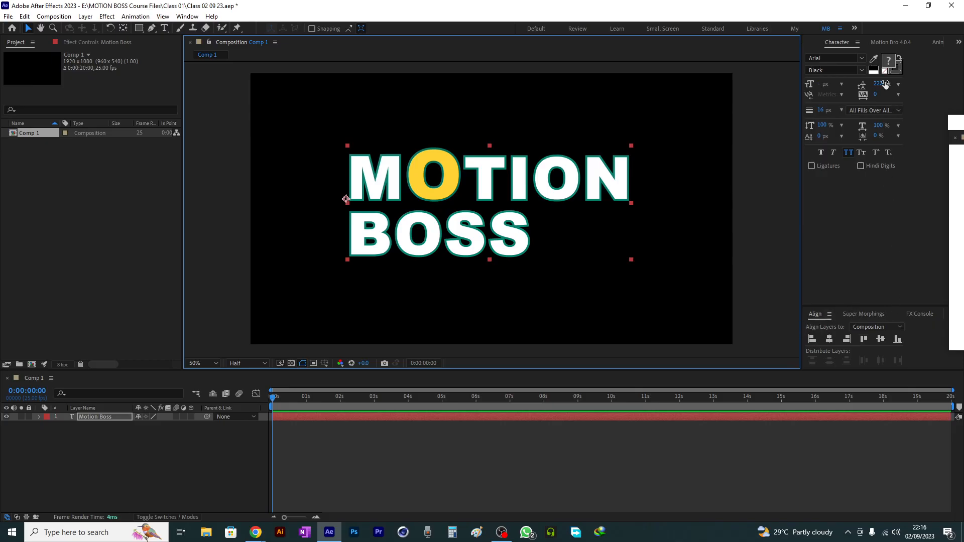
- Move the floating blank Comp 1 window out of the workspace
click(822, 314)
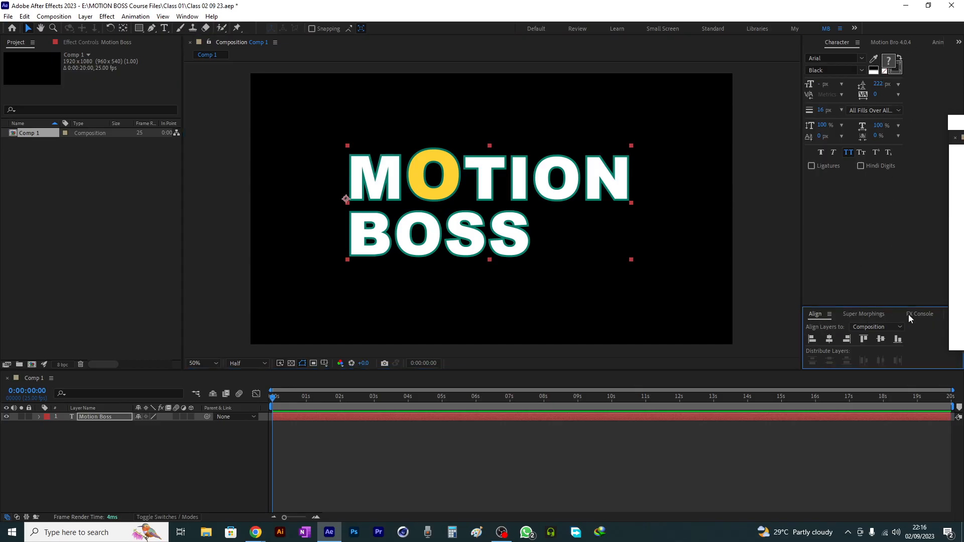
drag(959, 126, 714, 205)
drag(787, 205, 548, 234)
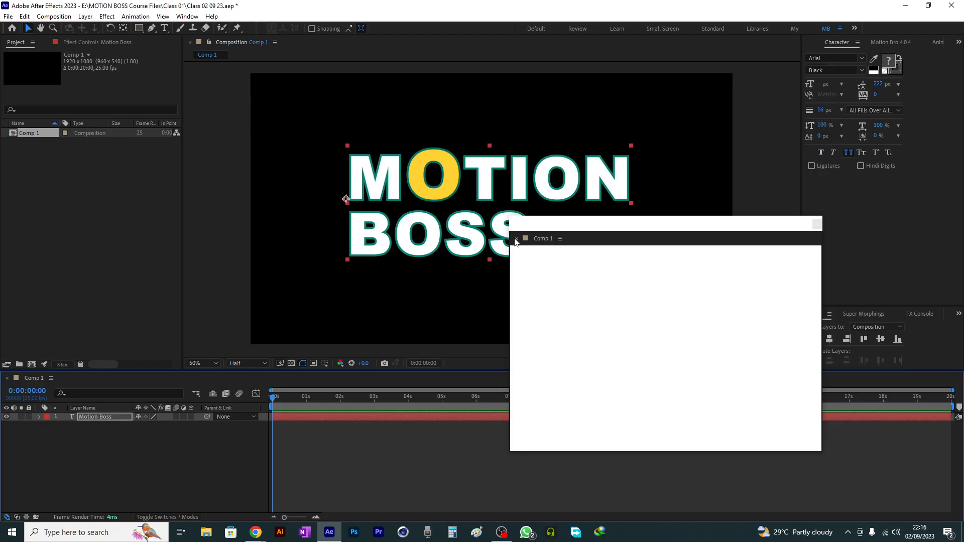
drag(613, 231, 453, 539)
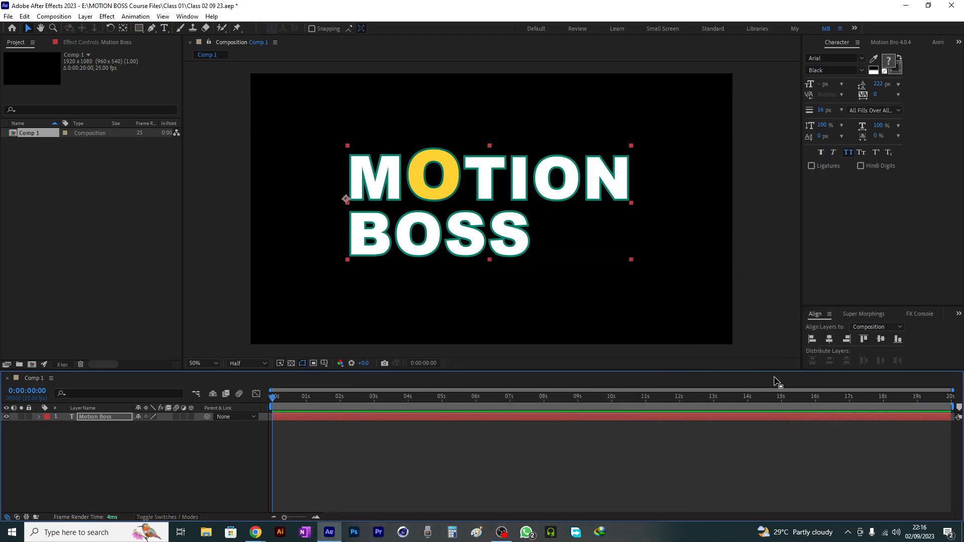
- Center-align the two title lines with the Paragraph settings and reposition the title near the middle of the frame
click(958, 313)
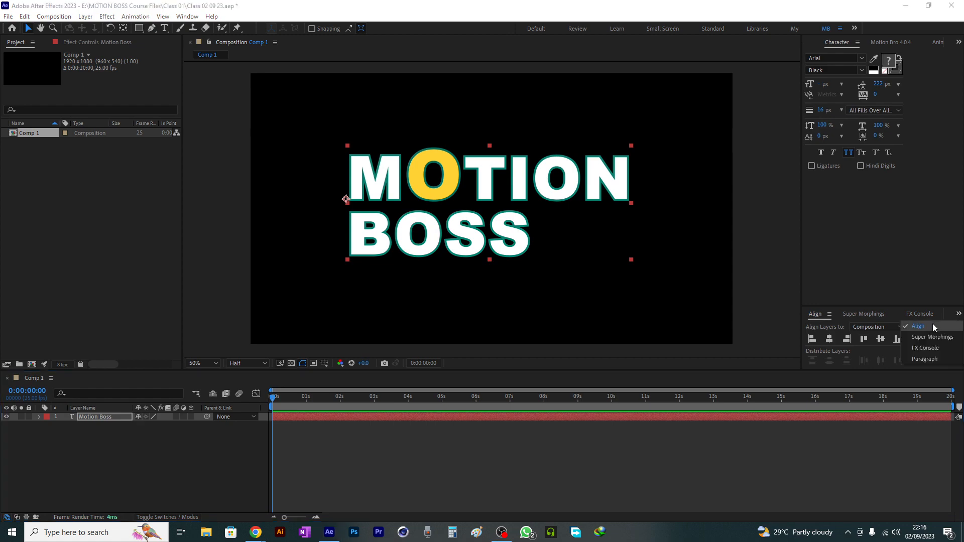
click(924, 359)
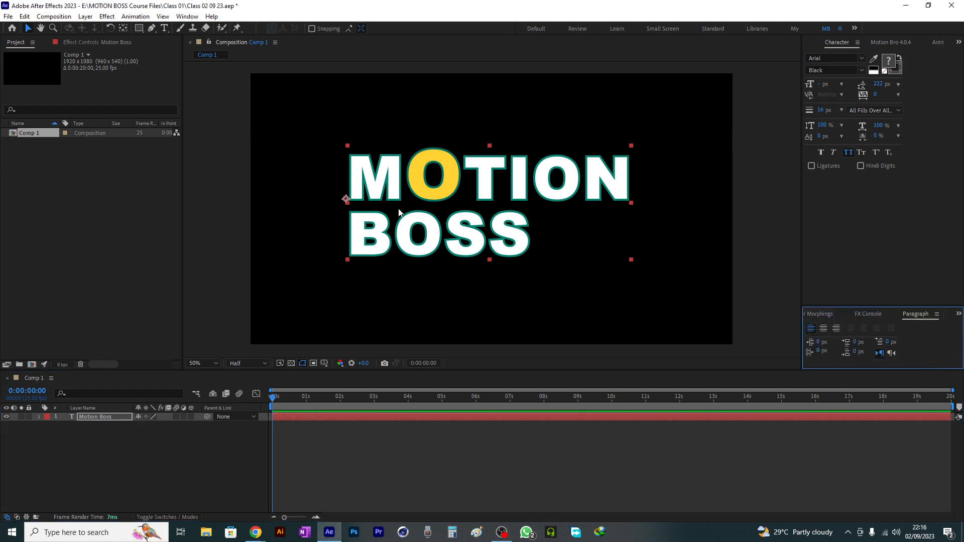
click(824, 329)
drag(382, 179, 508, 176)
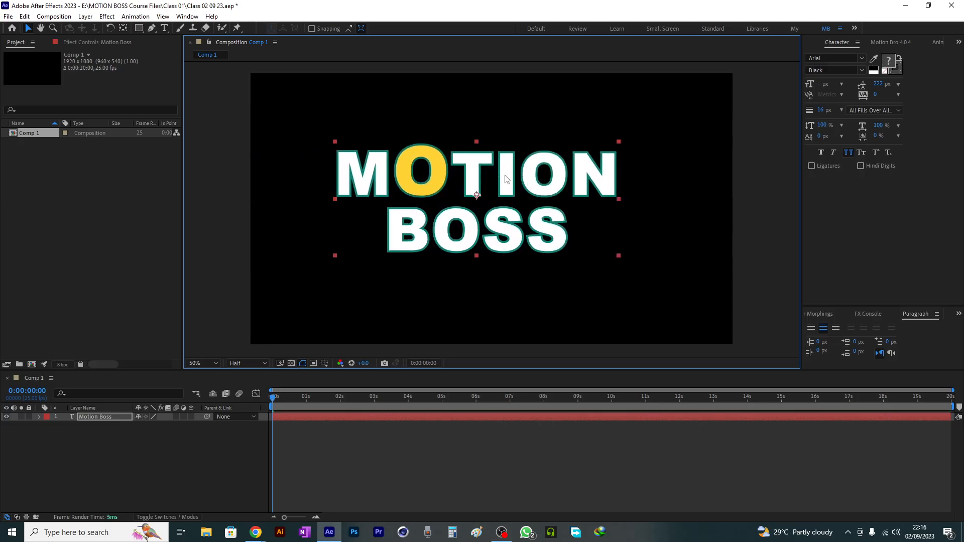
- Compare right and center alignment on the title, repositioning it in the frame, and leave it center-aligned
click(837, 329)
drag(422, 184, 590, 206)
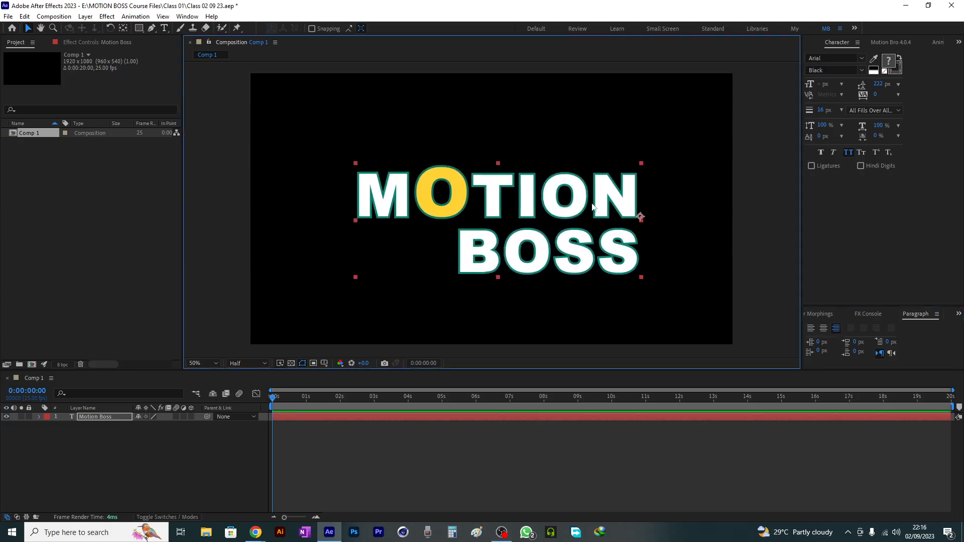
click(823, 328)
drag(638, 201, 461, 144)
click(831, 332)
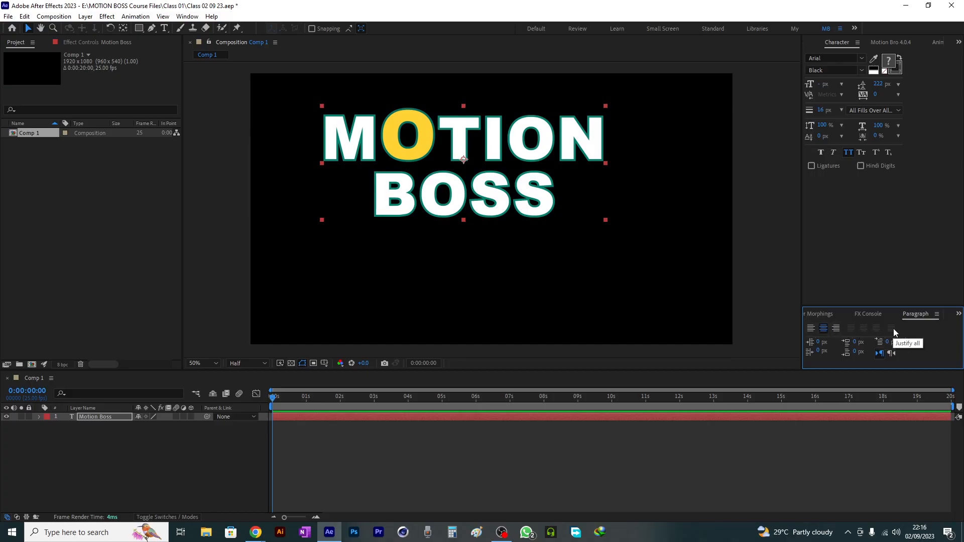
click(835, 329)
click(824, 328)
- Switch to Chrome and open the EDITING MASTER EM2301 Facebook group in a new tab
click(261, 534)
click(201, 490)
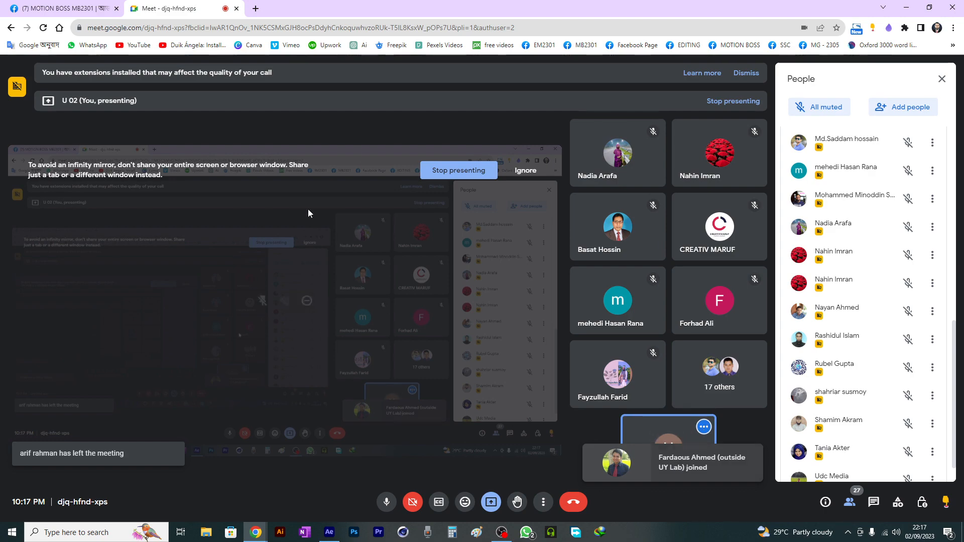
click(75, 7)
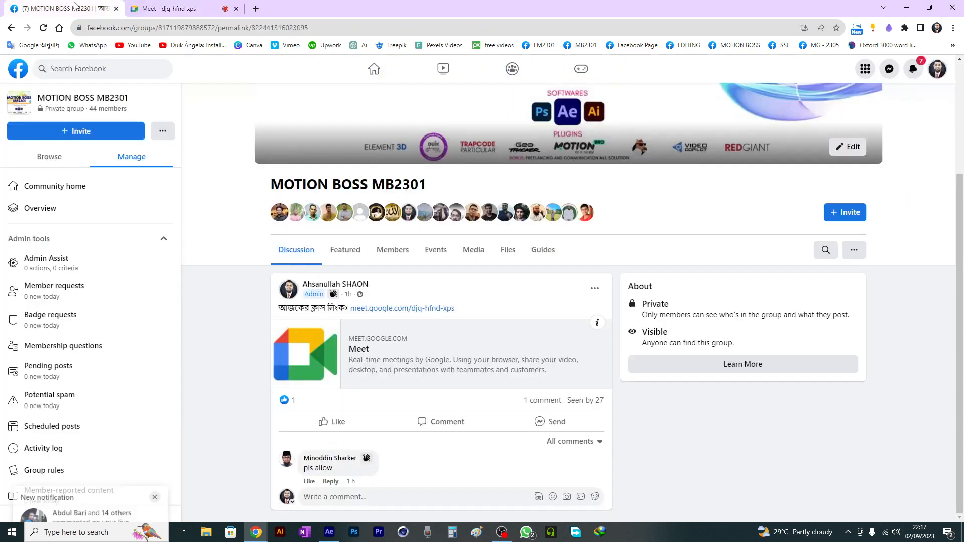
click(255, 8)
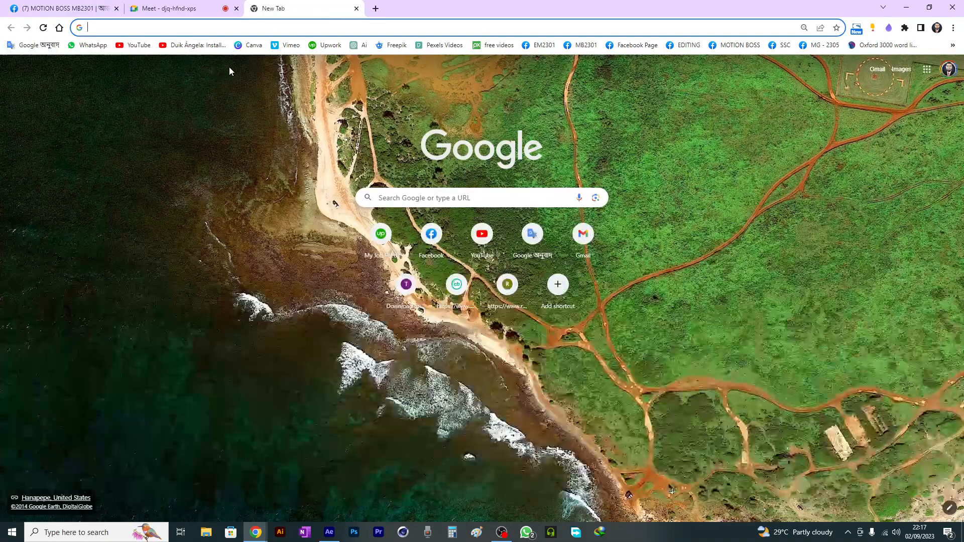
click(527, 48)
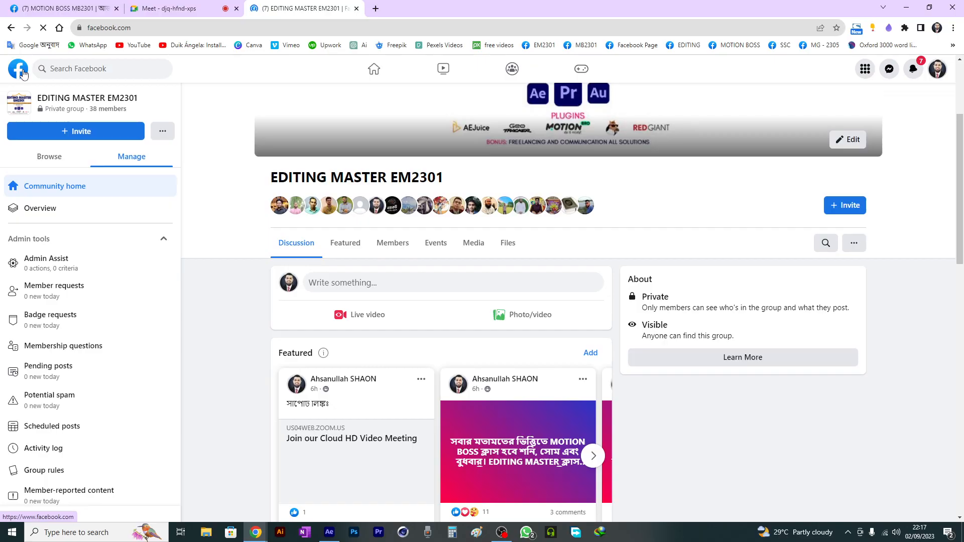
- Browse the Facebook home feed for sample Bengali text and expand the COLORS MOTION COMMUNITY post for client Getup LTD
click(19, 68)
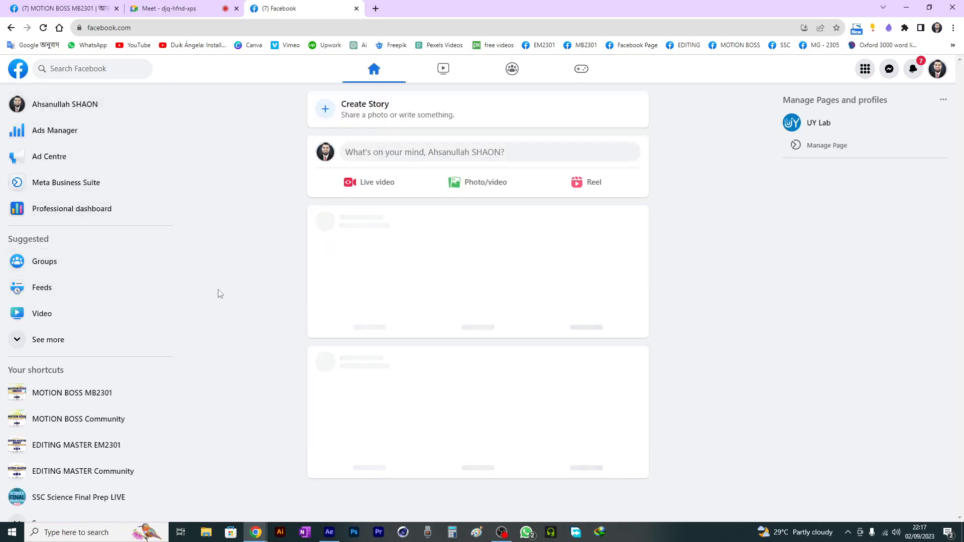
scroll(258, 288, down, 6)
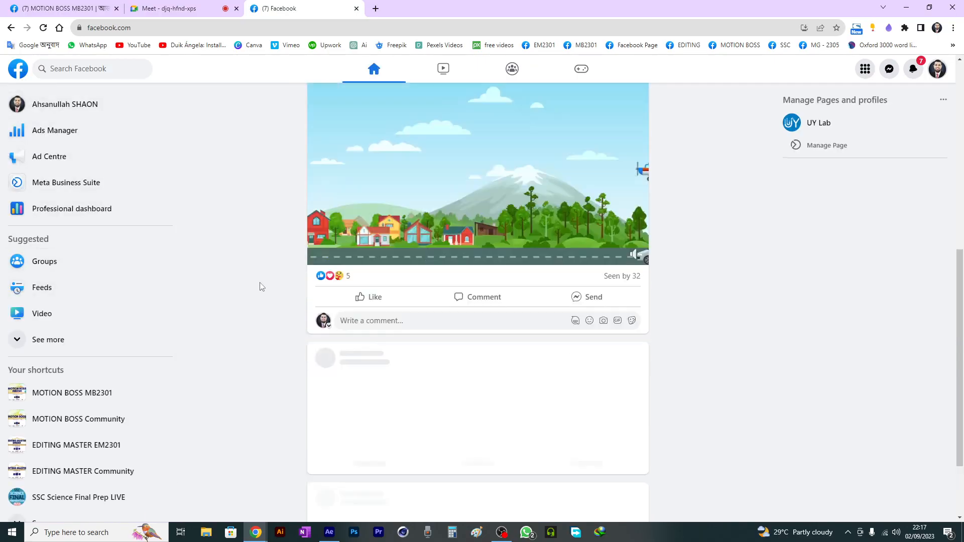
scroll(259, 286, down, 4)
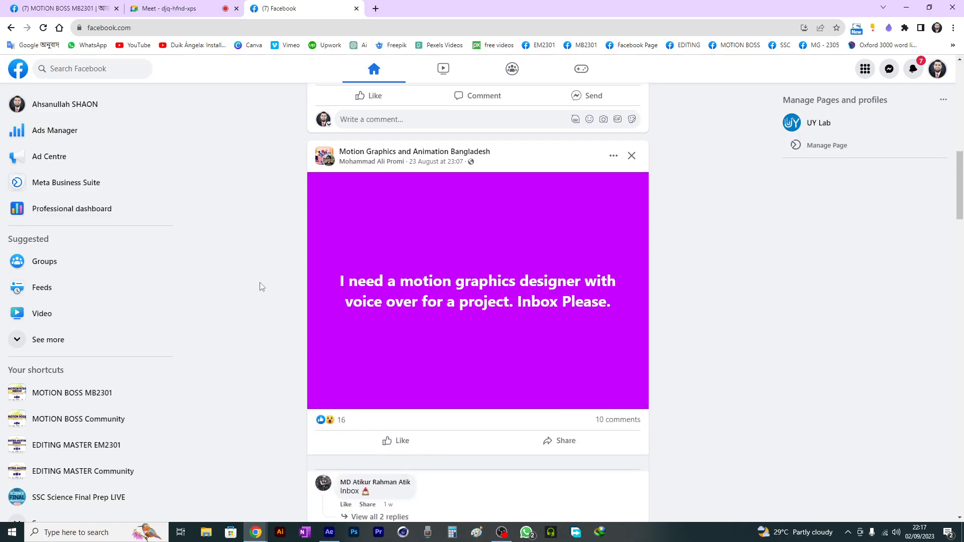
scroll(259, 286, down, 6)
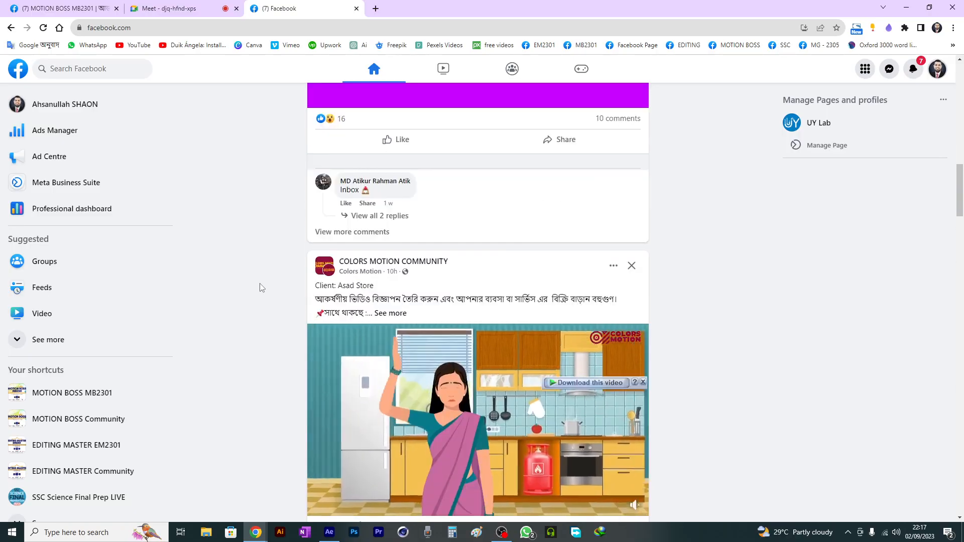
click(390, 313)
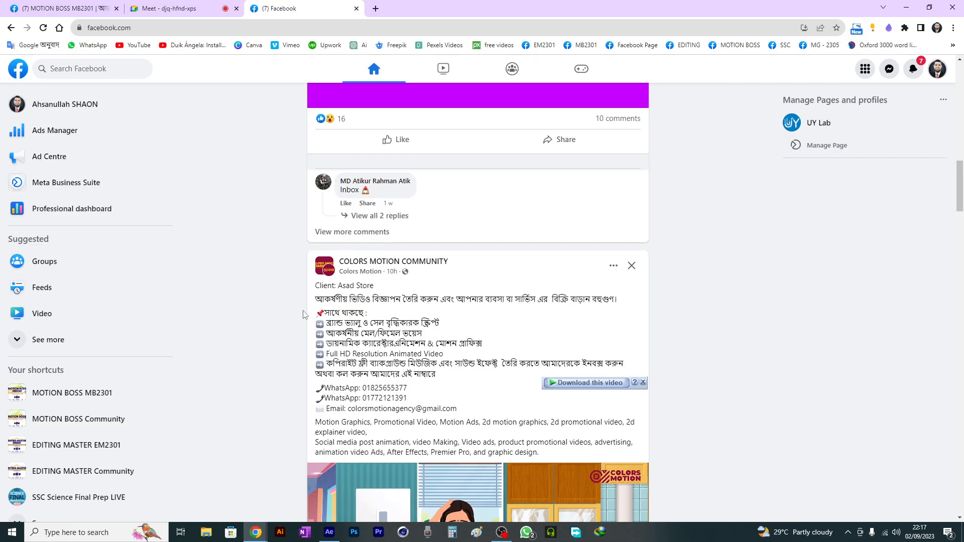
scroll(339, 299, down, 20)
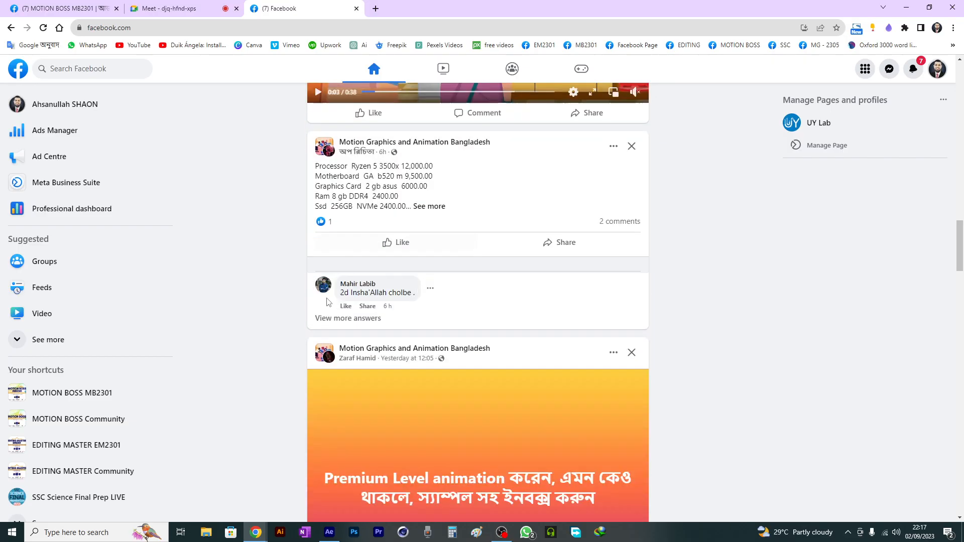
scroll(331, 311, down, 16)
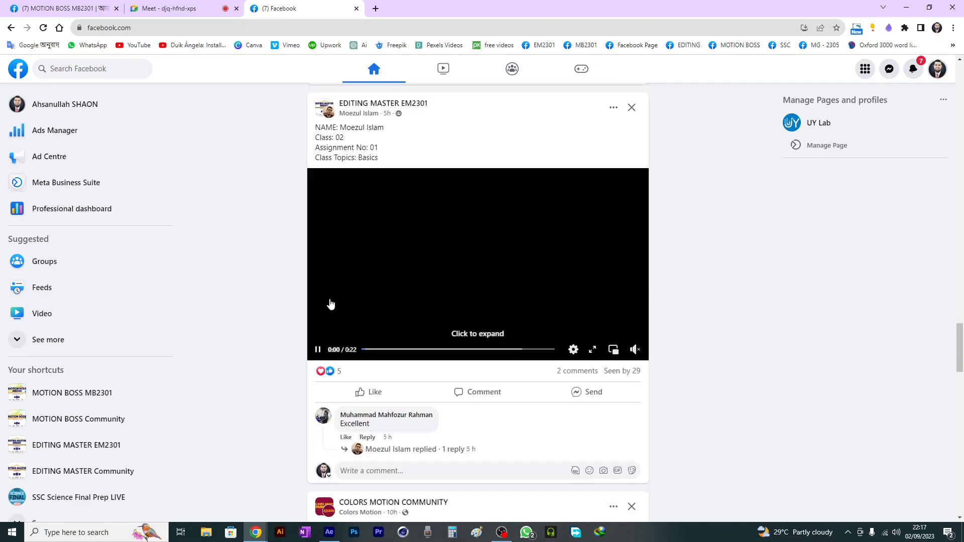
click(390, 300)
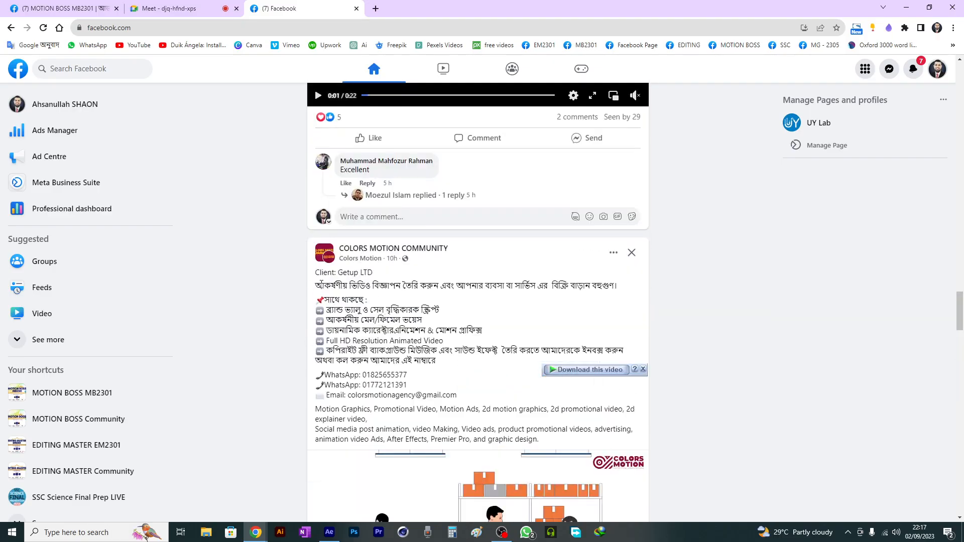
- Copy the Bengali sentence below the client line of the Getup LTD post, close the Facebook tab and return to After Effects
drag(316, 289, 622, 289)
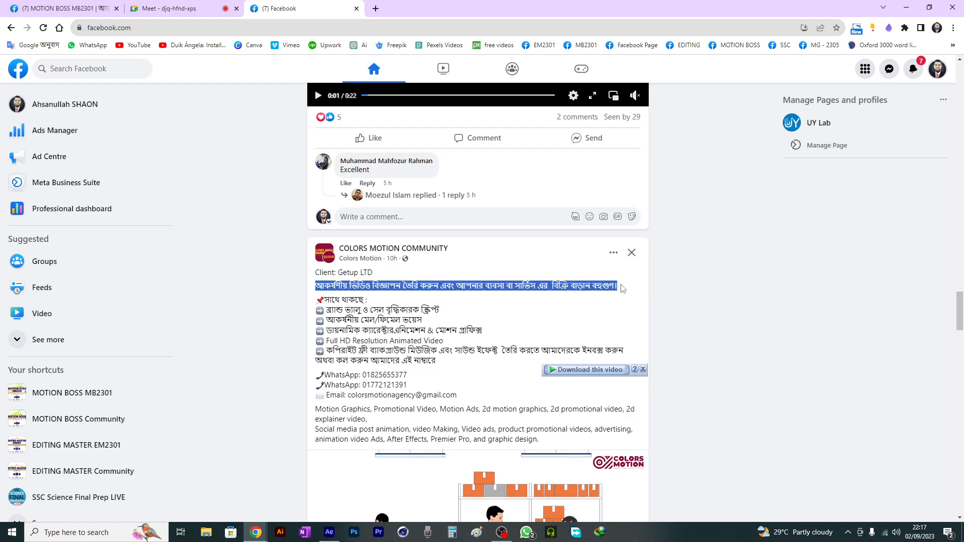
right_click(608, 282)
click(628, 288)
scroll(515, 299, down, 4)
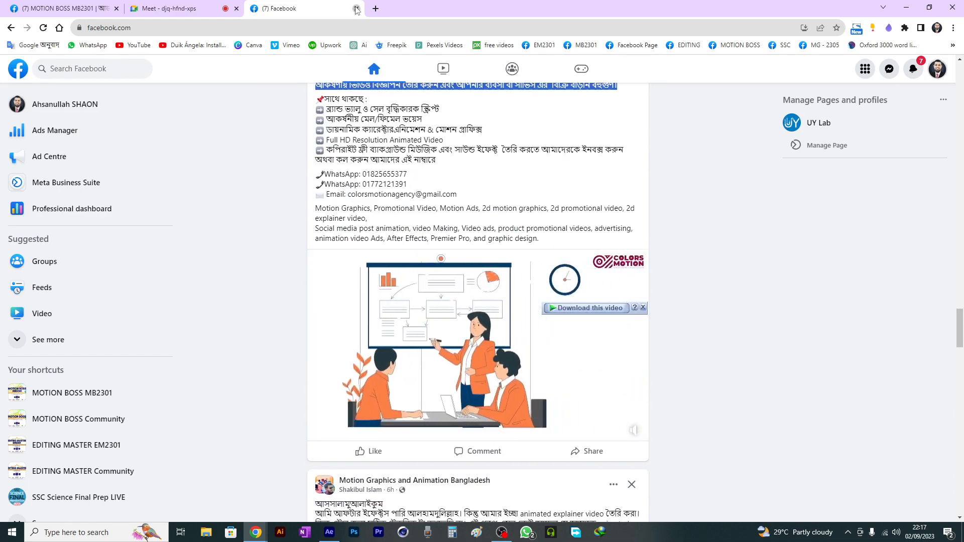
key(ctrl+w)
click(905, 7)
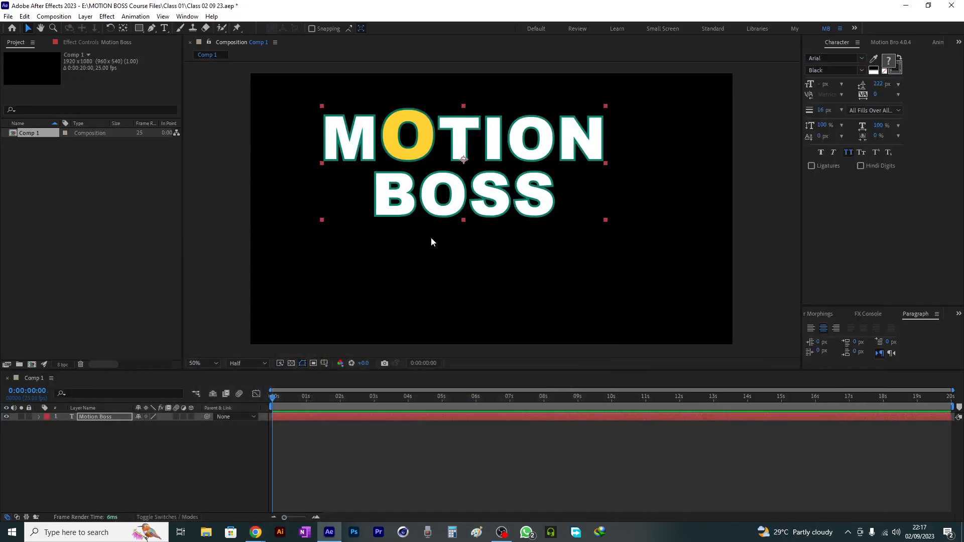
- Create a paragraph text box below the Motion Boss title, set its font size to 82 px and paste the copied Bengali sentence
click(168, 447)
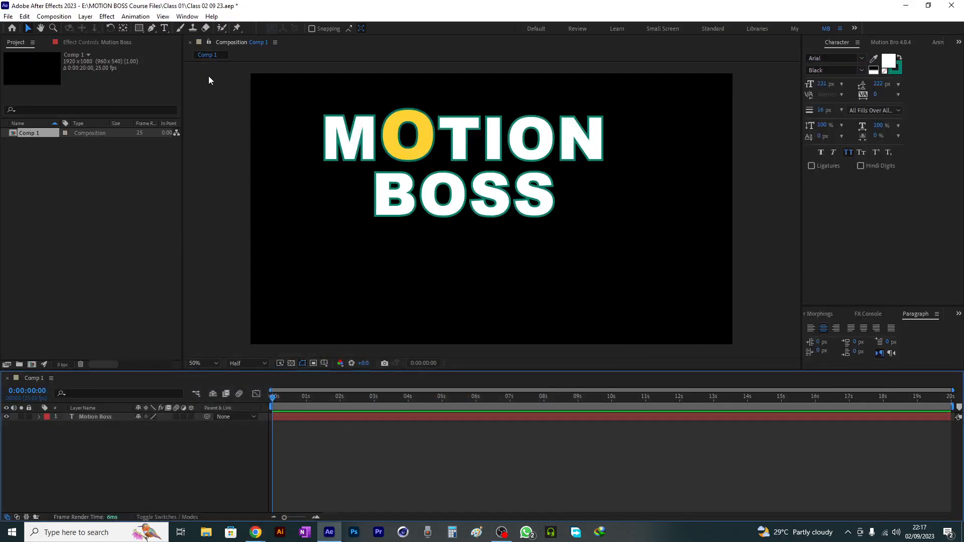
click(164, 28)
click(207, 29)
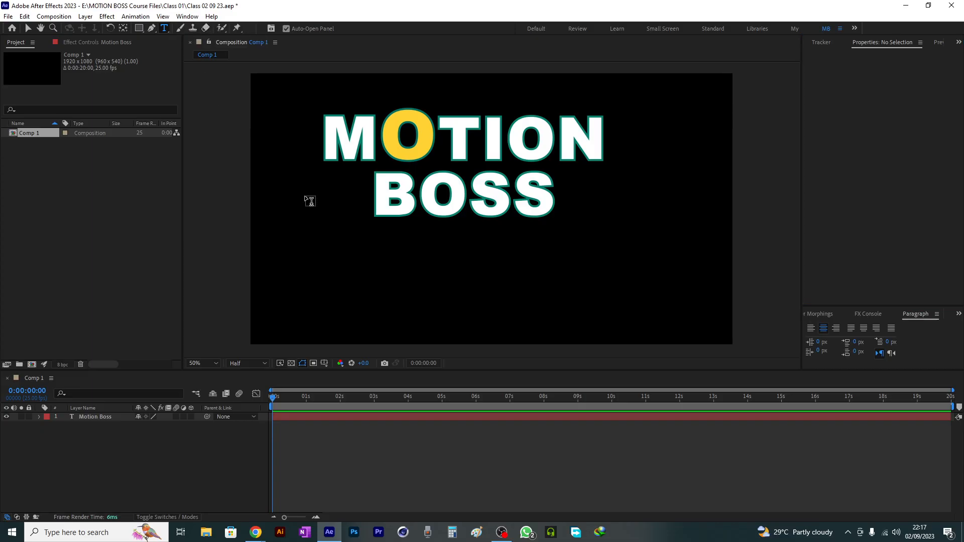
drag(305, 250, 635, 322)
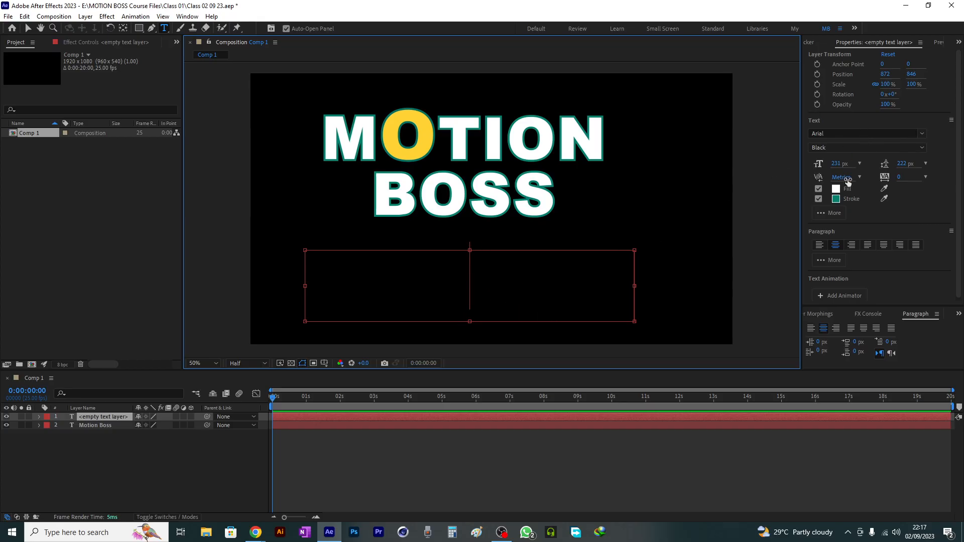
drag(836, 164, 767, 173)
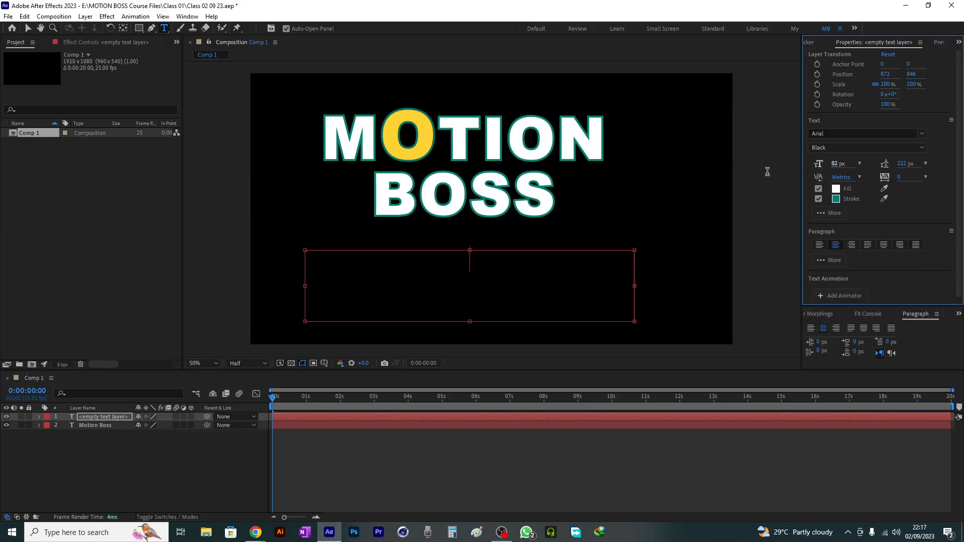
key(ctrl+v)
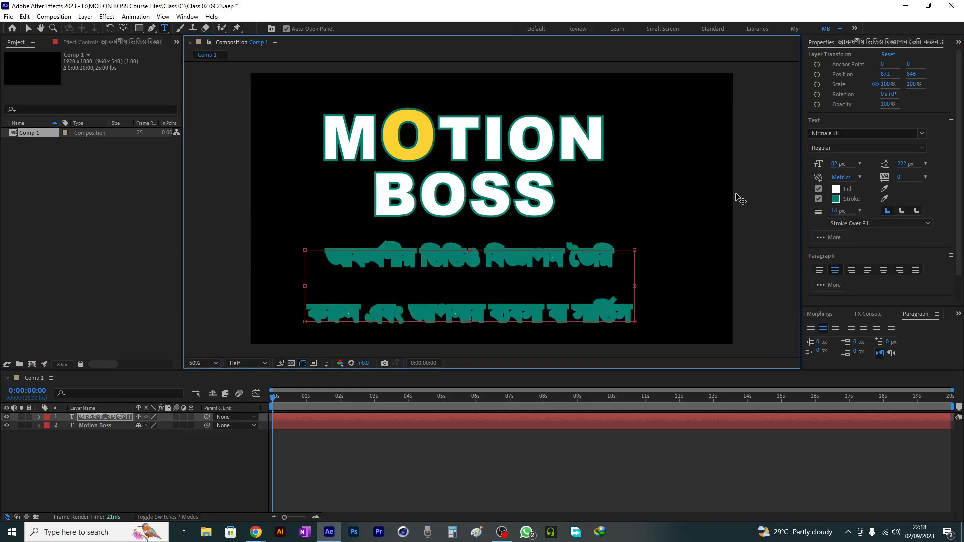
- Remove the stroke from the Bengali paragraph using the Character settings and set its leading to Auto
click(106, 418)
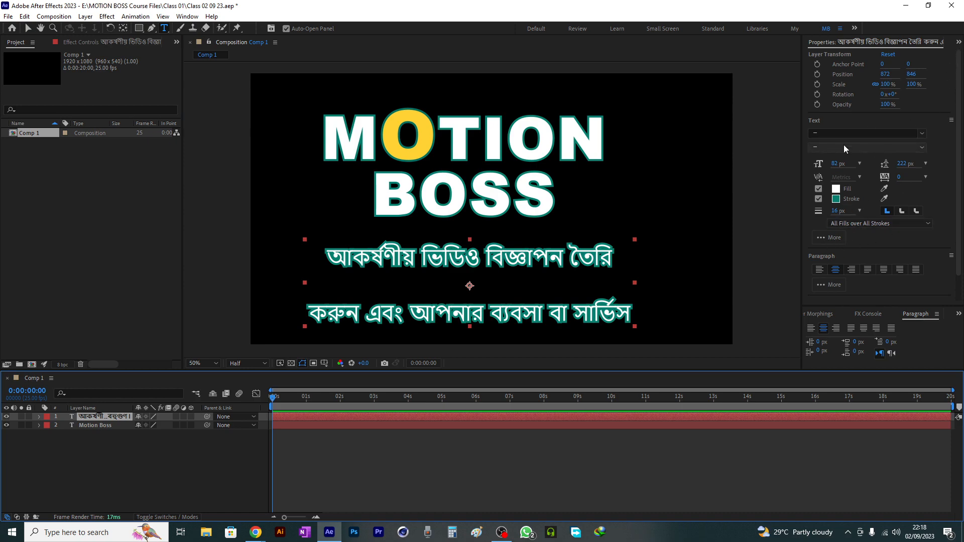
click(958, 43)
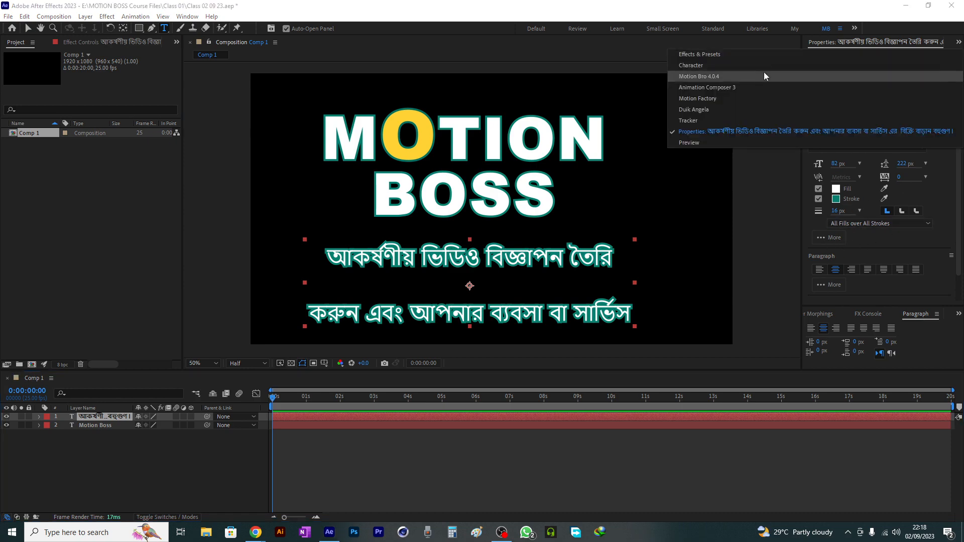
click(749, 66)
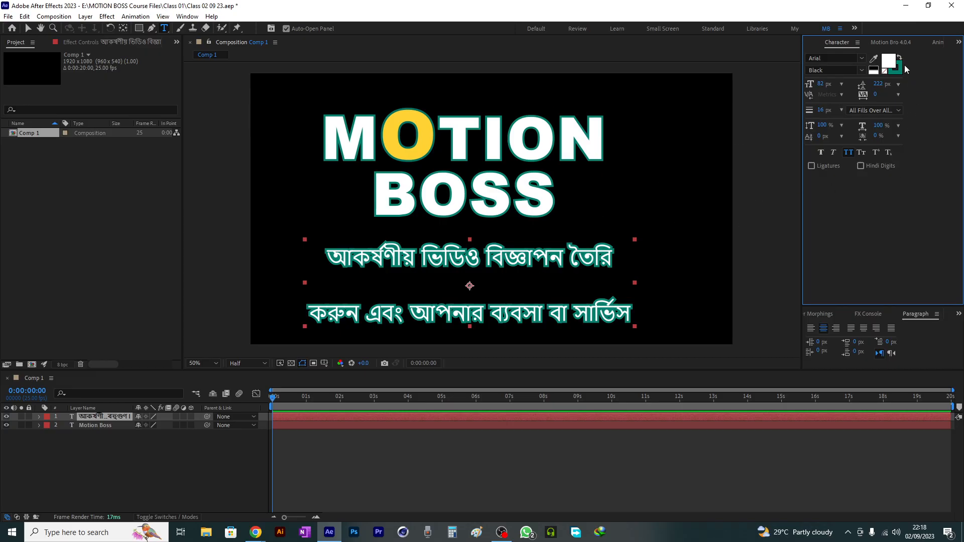
click(892, 73)
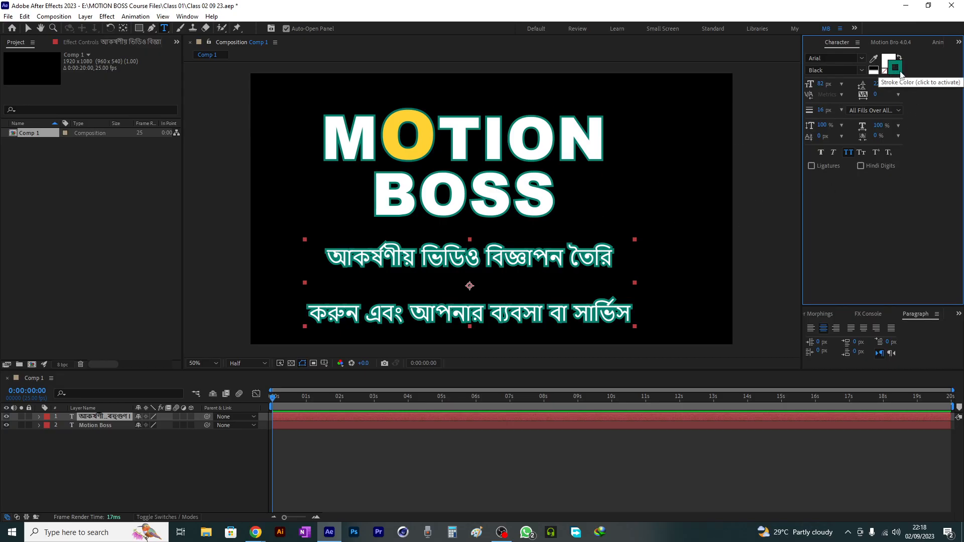
click(885, 73)
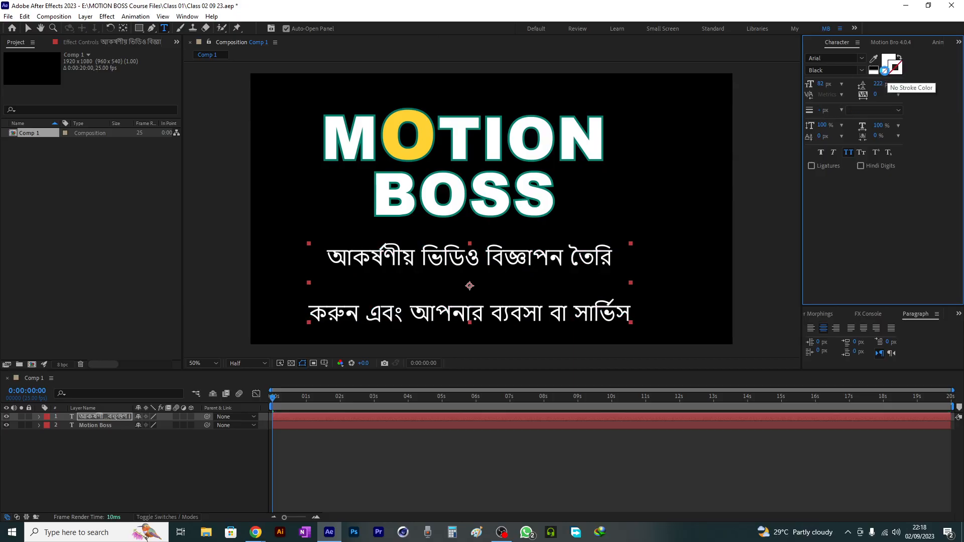
click(885, 61)
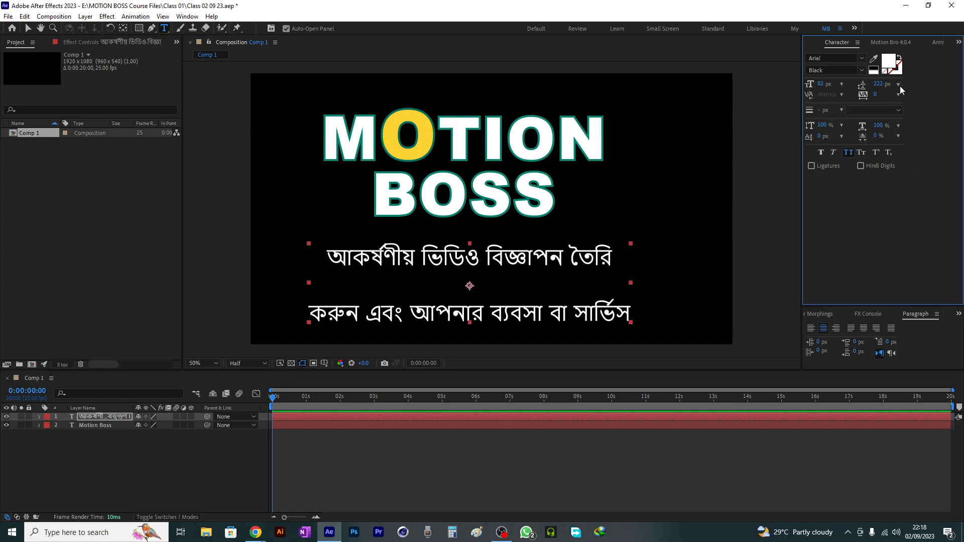
click(899, 85)
click(899, 92)
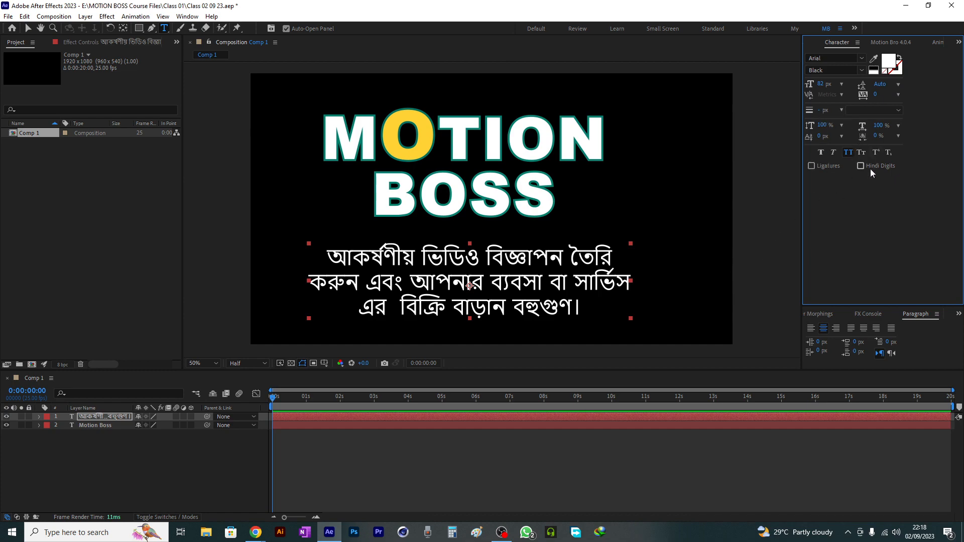
- Try the Bitopi Uni font on the Bengali paragraph and change it to Lipi Padmo Unicode Bold
click(861, 59)
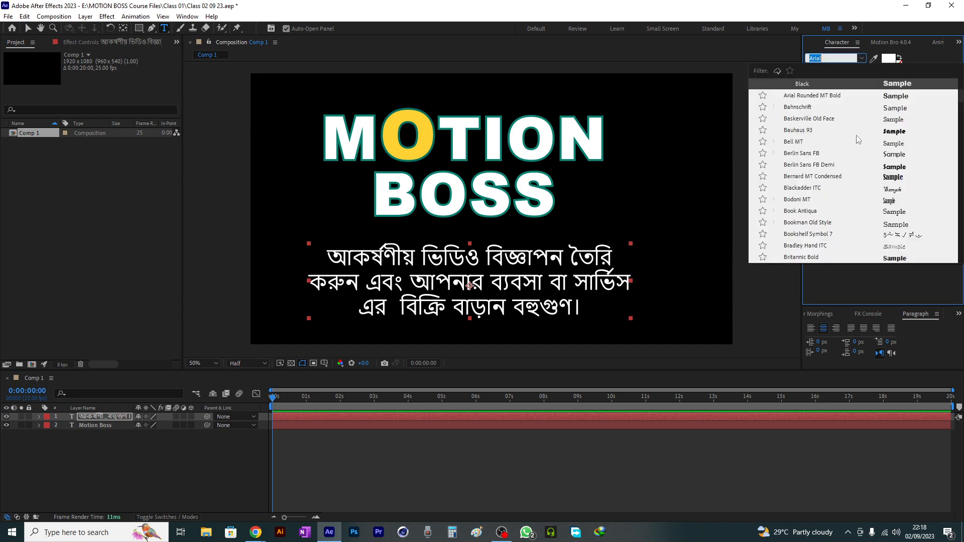
scroll(860, 196, down, 4)
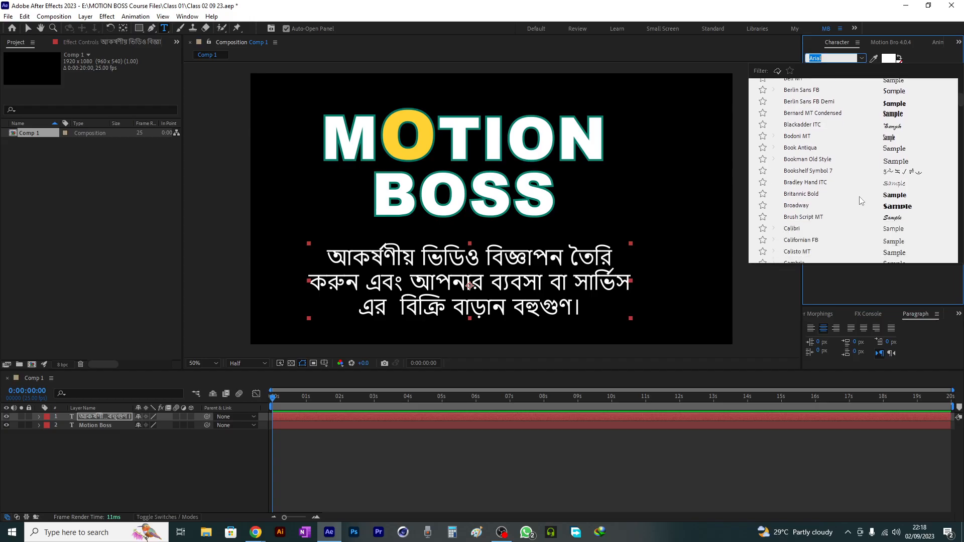
scroll(860, 193, down, 5)
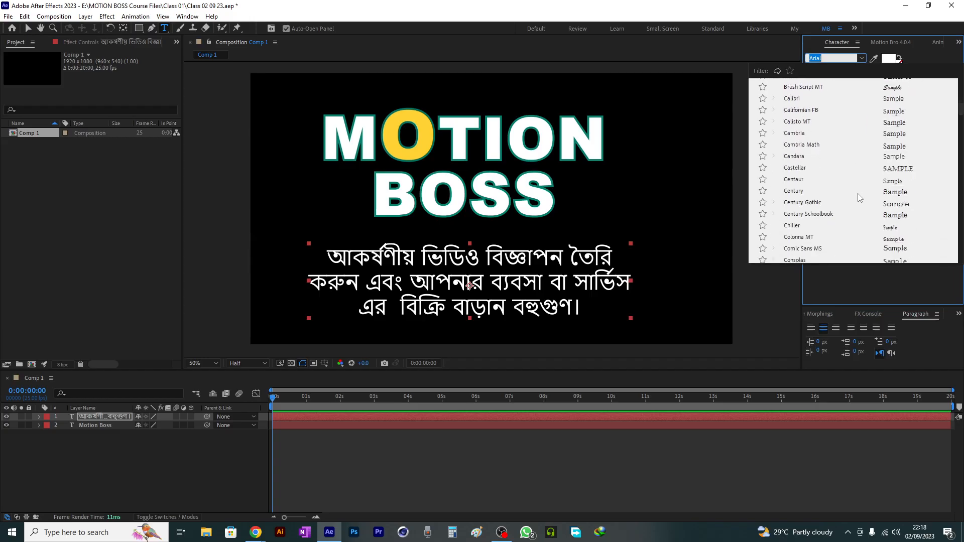
drag(962, 115, 961, 244)
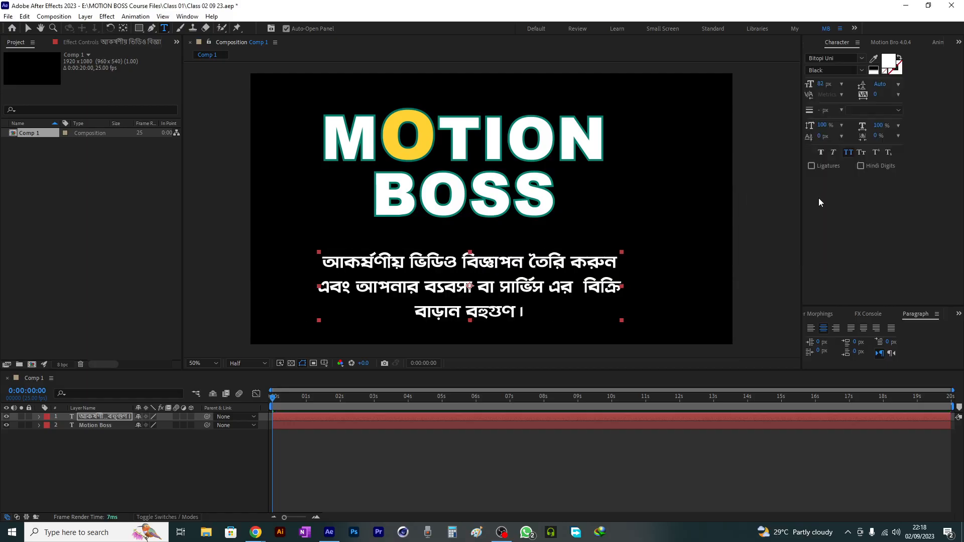
click(818, 200)
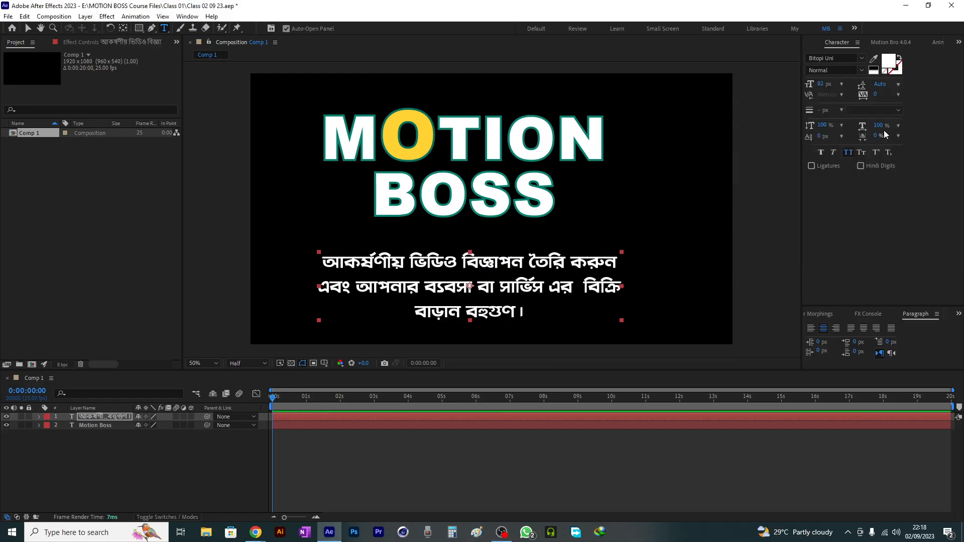
click(862, 58)
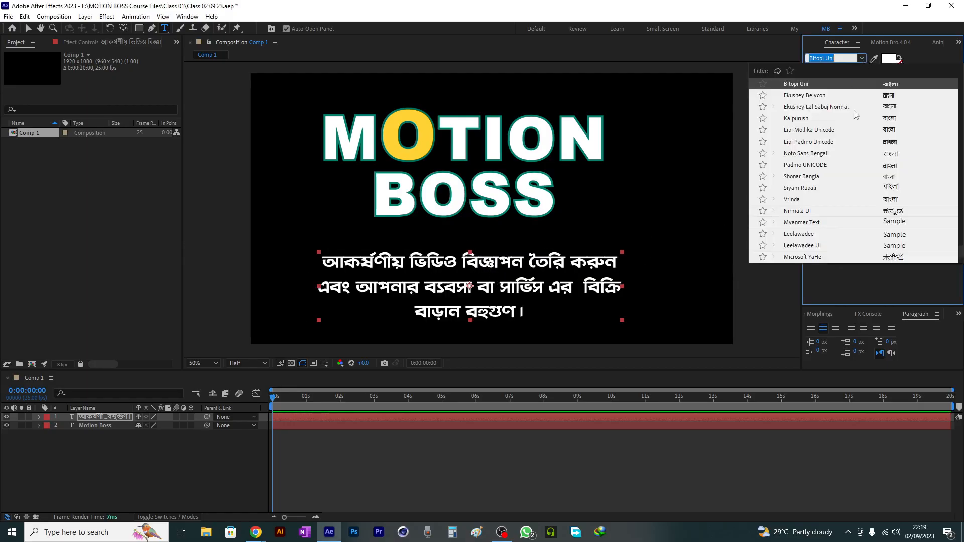
click(877, 144)
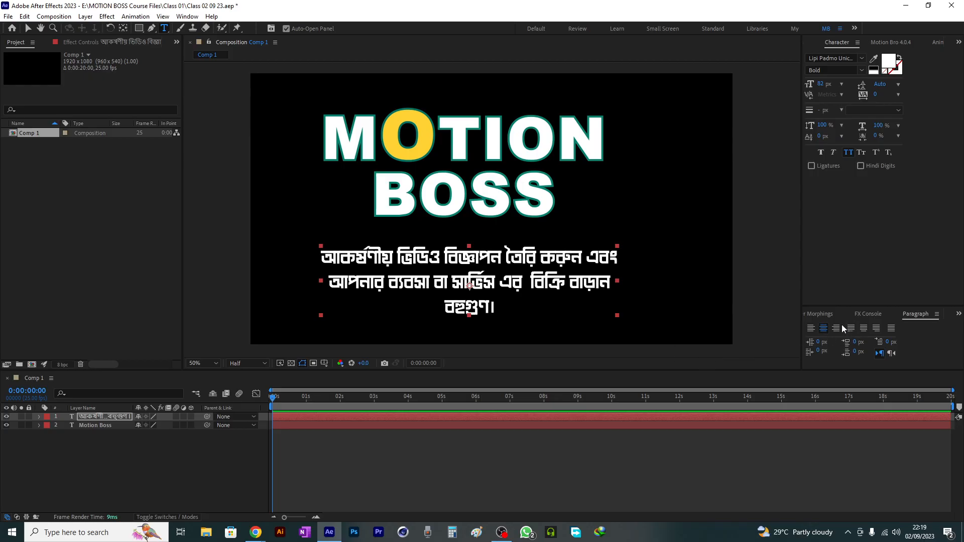
- Compare the last-left and last-centered justification on the Bengali paragraph, enlarge it to 92 px and leave it justified last left
click(915, 318)
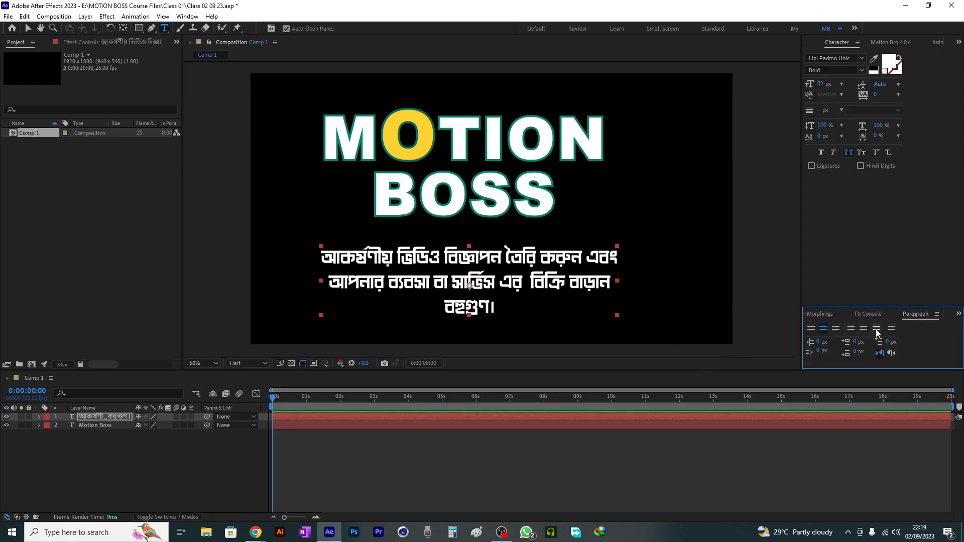
click(850, 330)
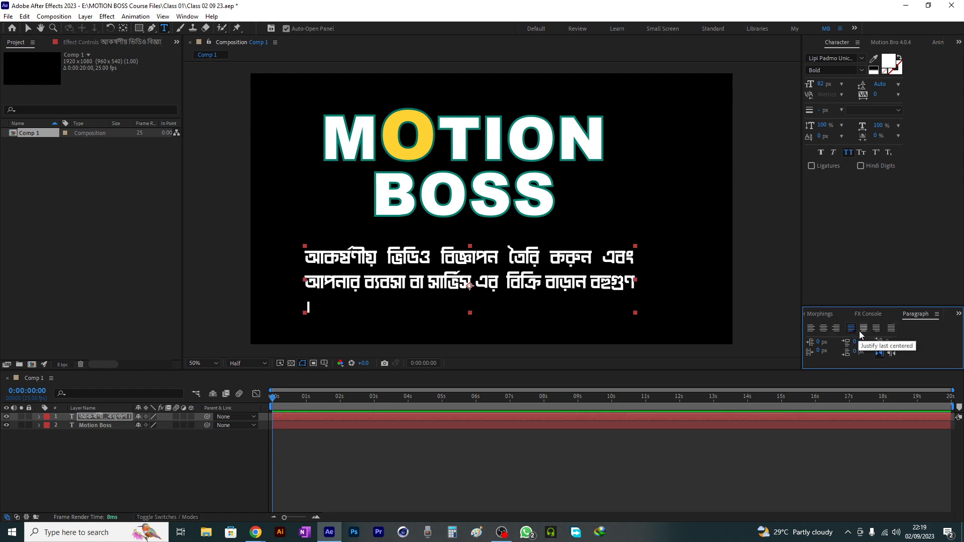
click(864, 330)
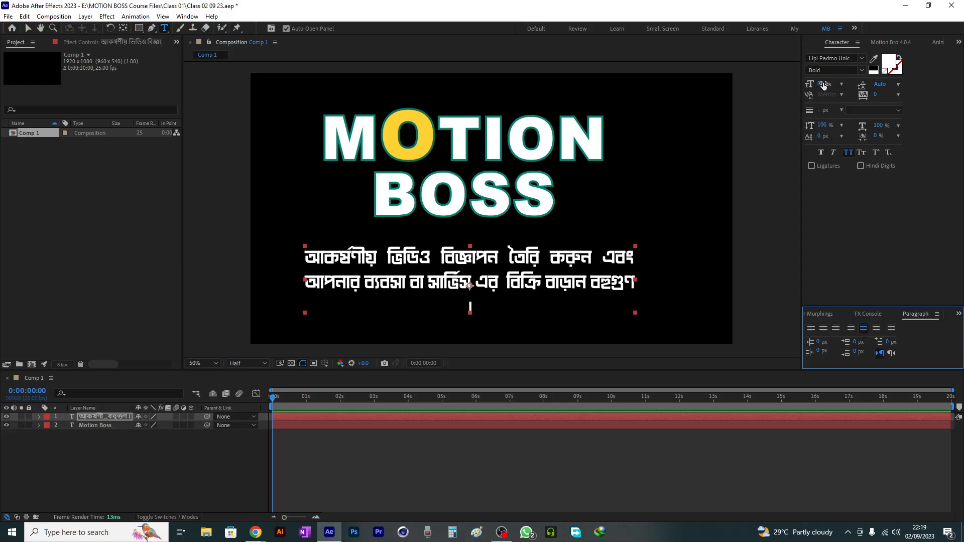
drag(820, 84, 832, 86)
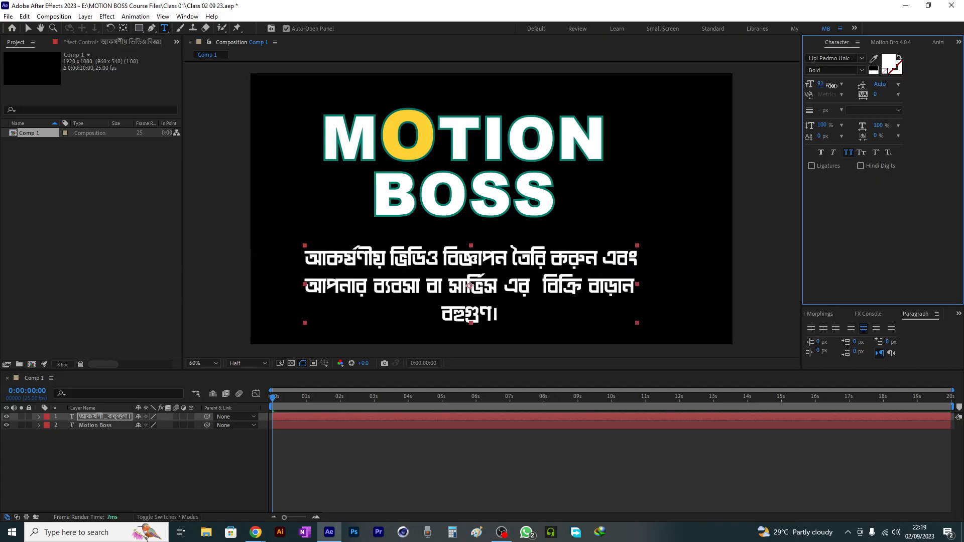
click(852, 329)
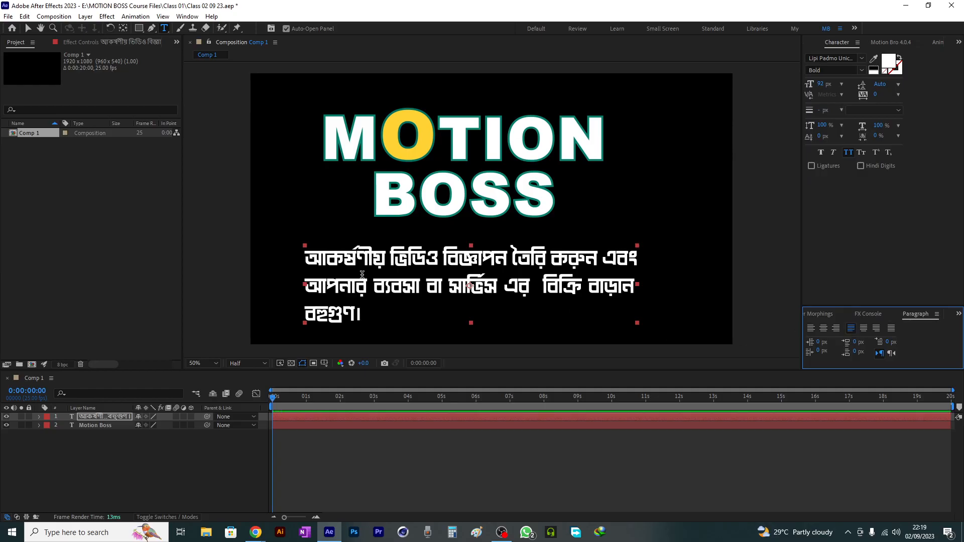
- Try the last-centered, last-left, last-right and full justification options on the Bengali paragraph
click(93, 414)
click(343, 251)
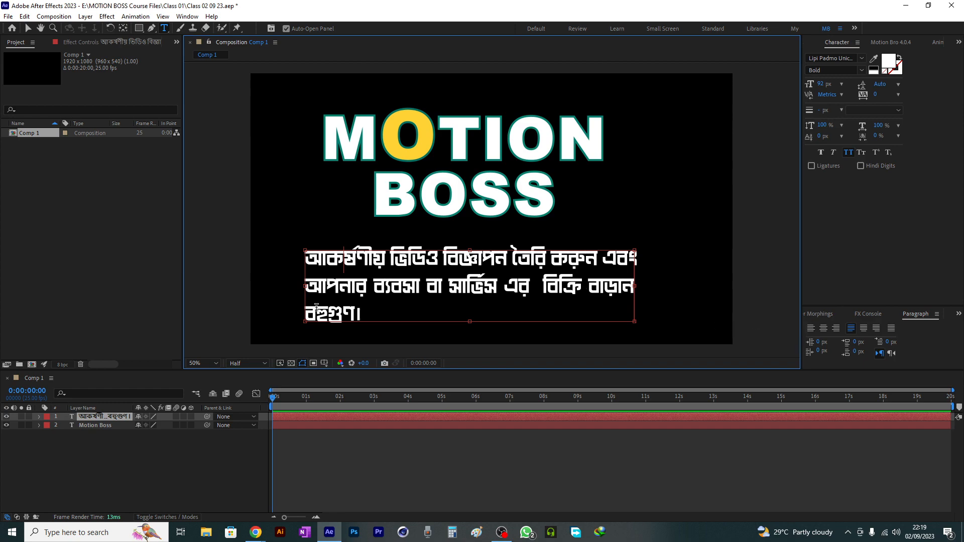
click(372, 321)
click(863, 328)
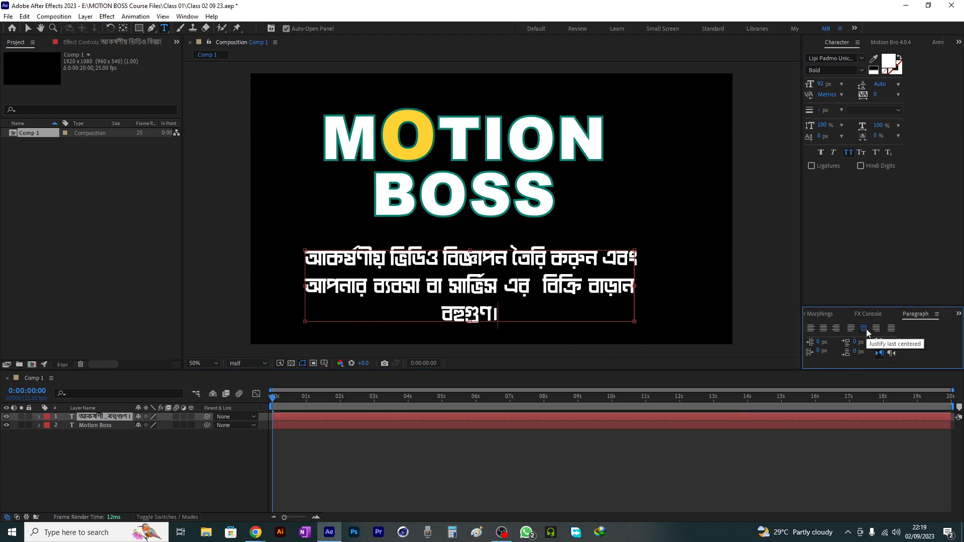
click(851, 327)
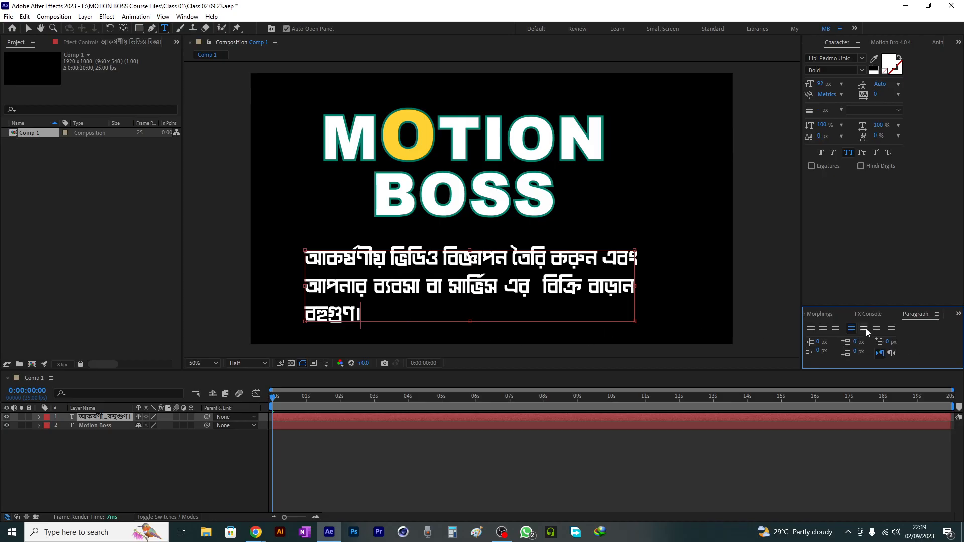
click(864, 330)
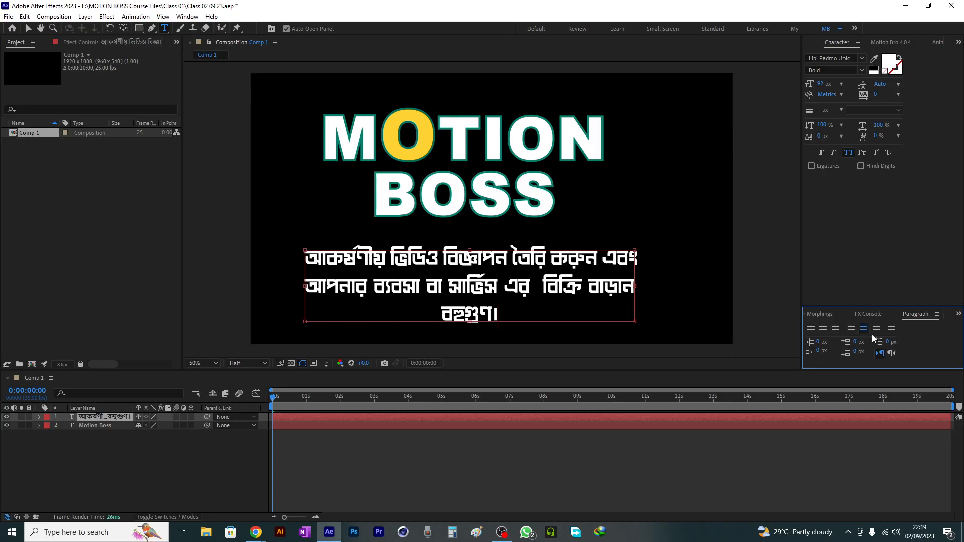
click(876, 329)
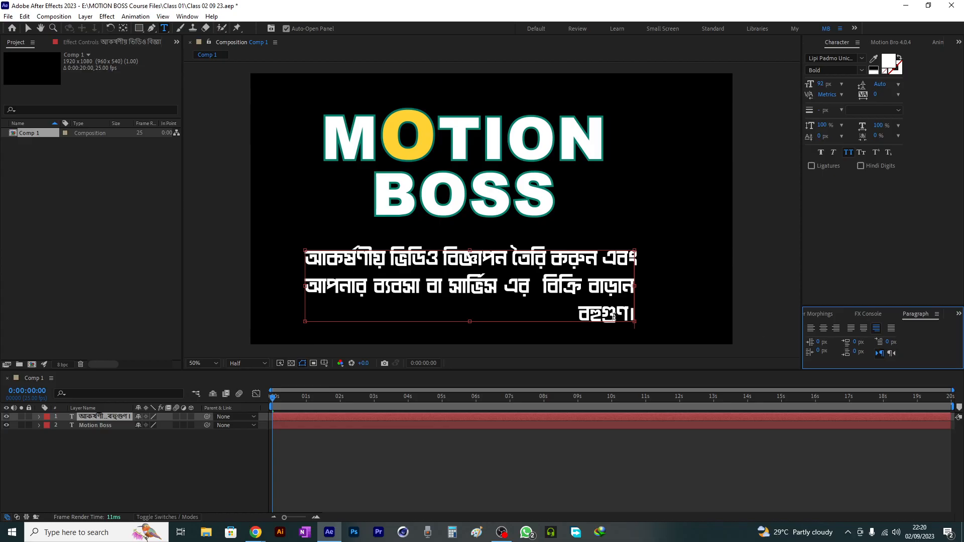
click(891, 328)
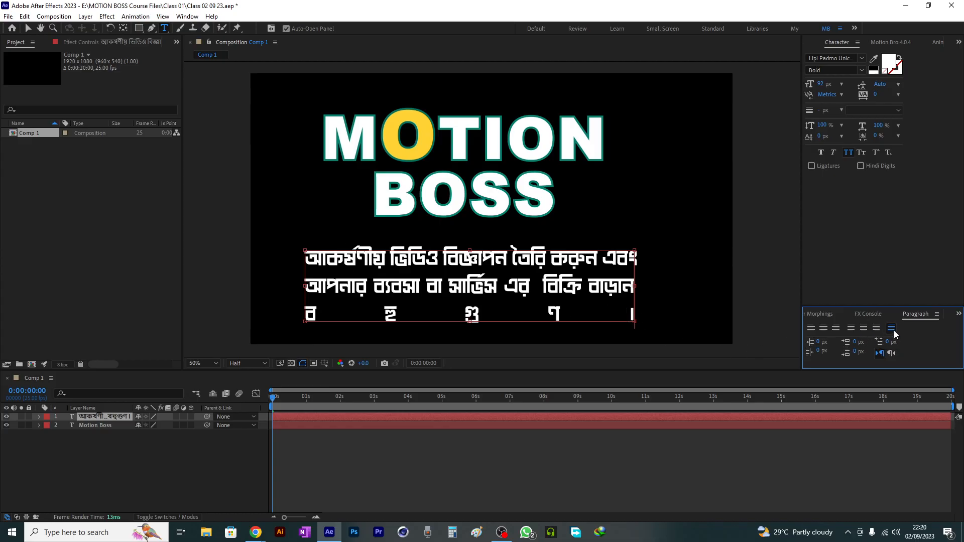
- Compare the paragraph alignment options available for both text layers and return the Bengali paragraph to last-left justification
click(103, 425)
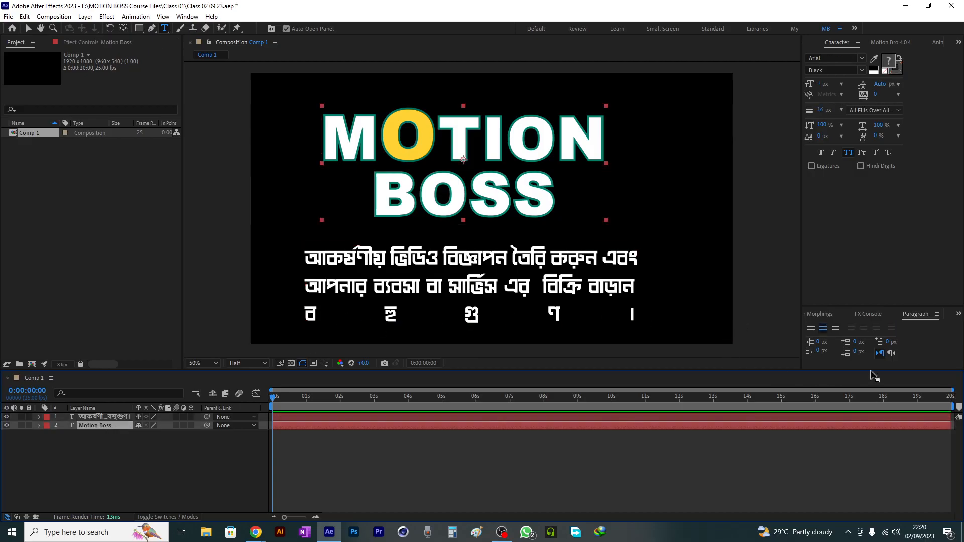
click(116, 418)
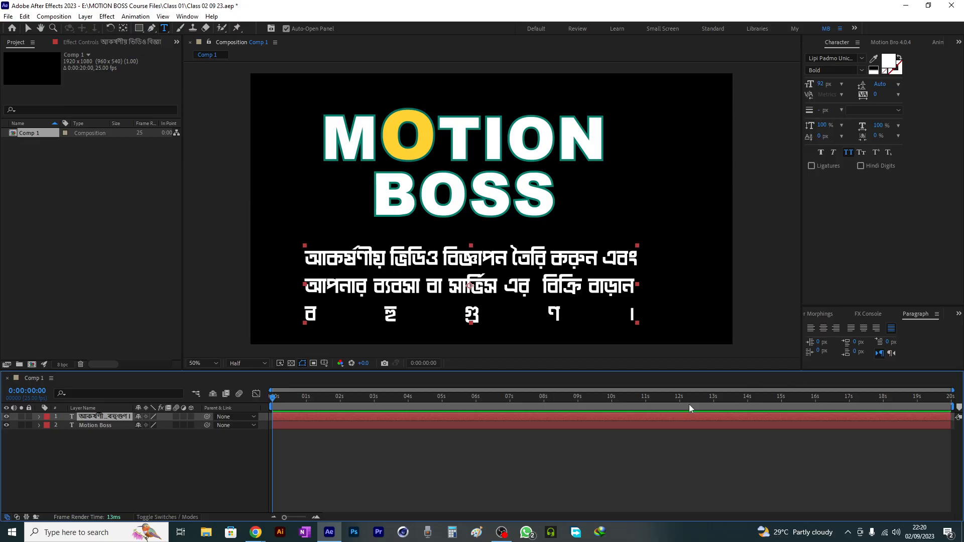
click(863, 329)
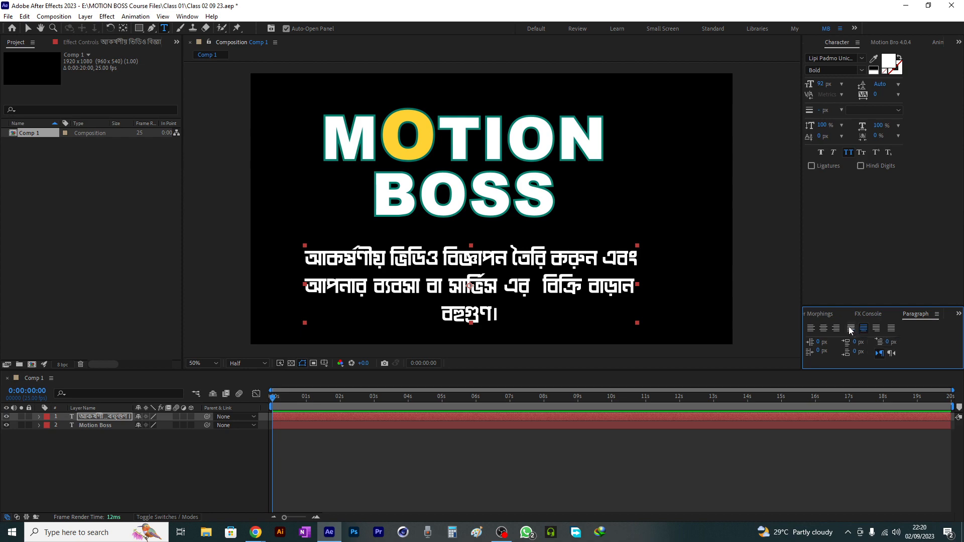
click(851, 328)
click(876, 329)
click(863, 329)
click(850, 328)
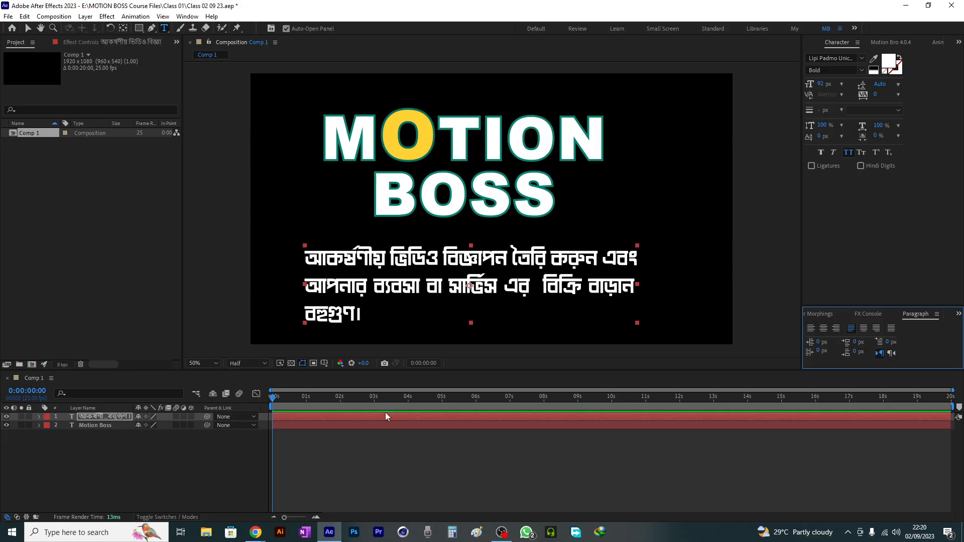
- Delete both the Bengali paragraph layer and the Motion Boss text layer from Comp 1
click(114, 417)
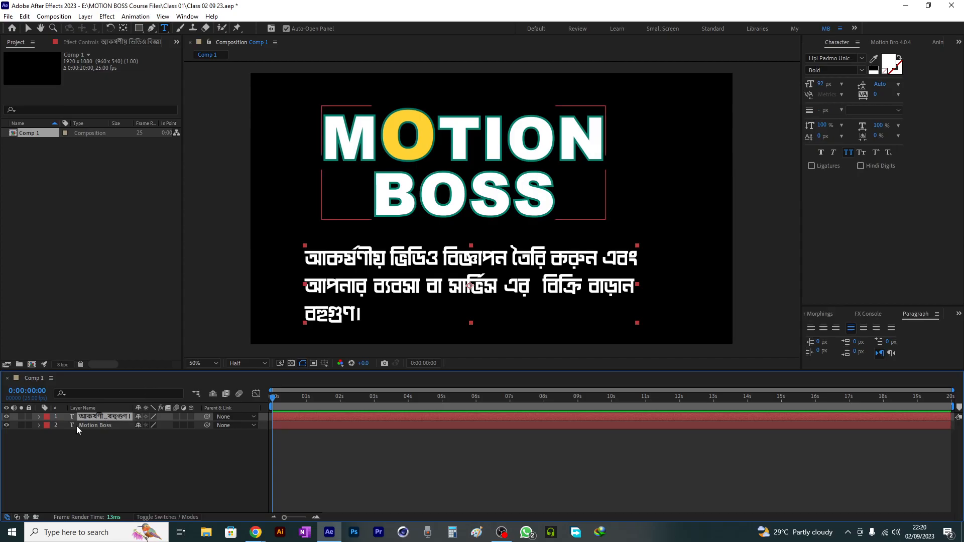
drag(95, 438, 108, 415)
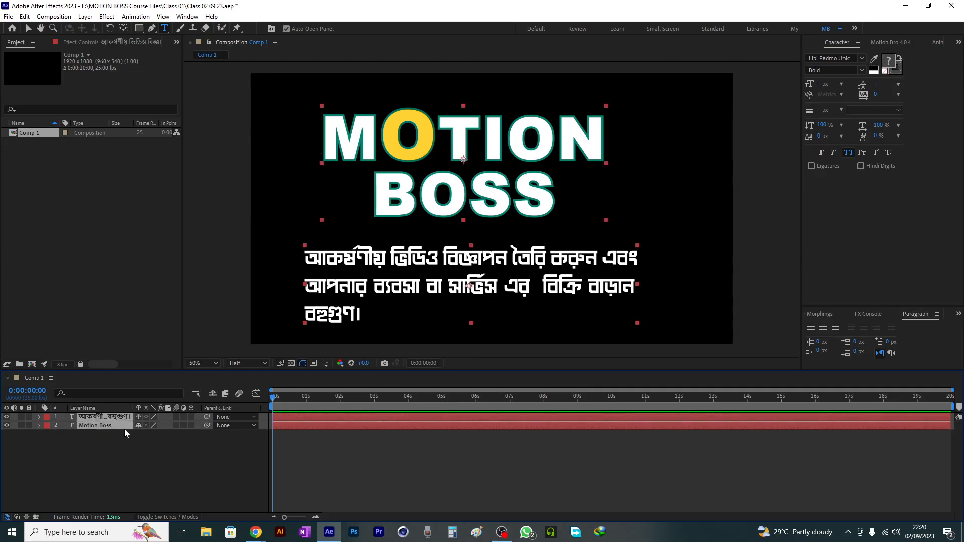
key(Delete)
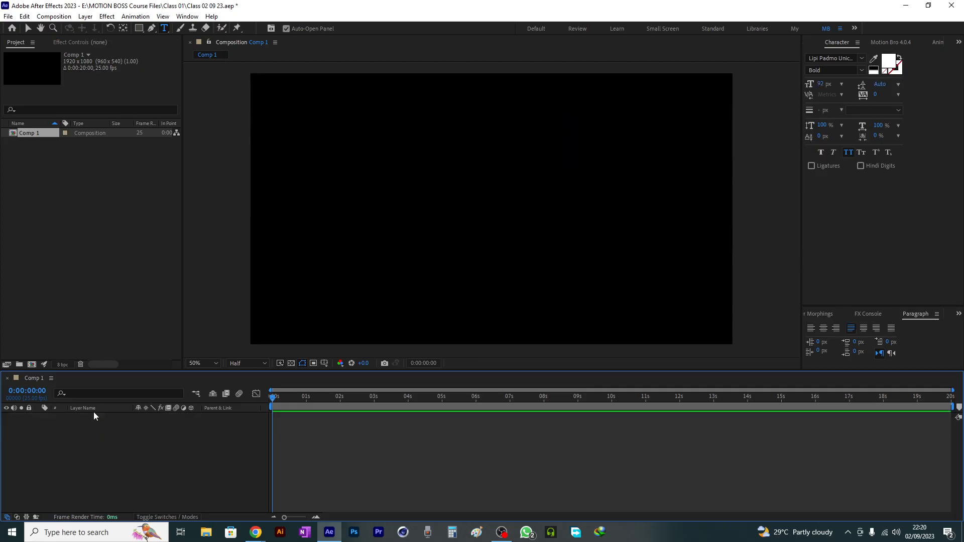
- Import Theatre.jpg from the Images folder and add it to Comp 1 as a layer
double_click(98, 225)
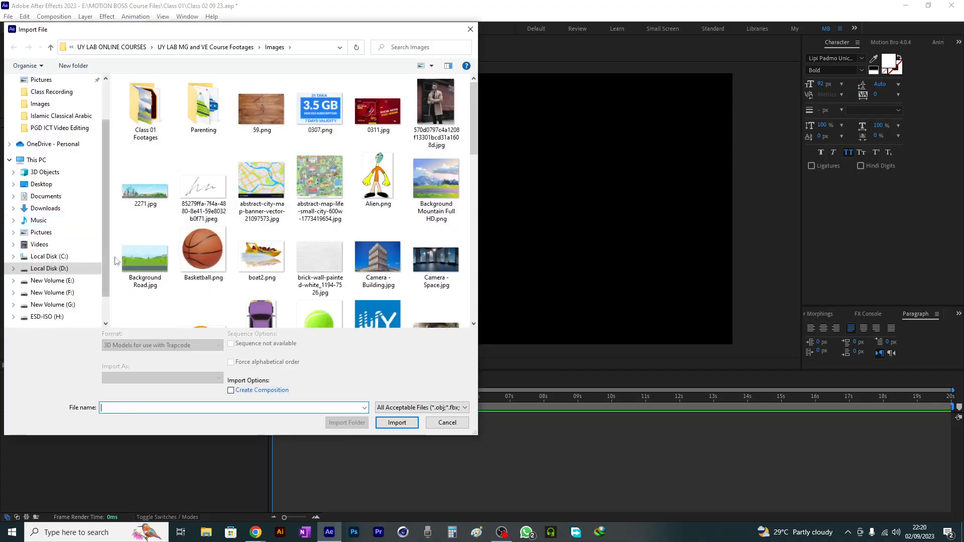
scroll(353, 271, down, 10)
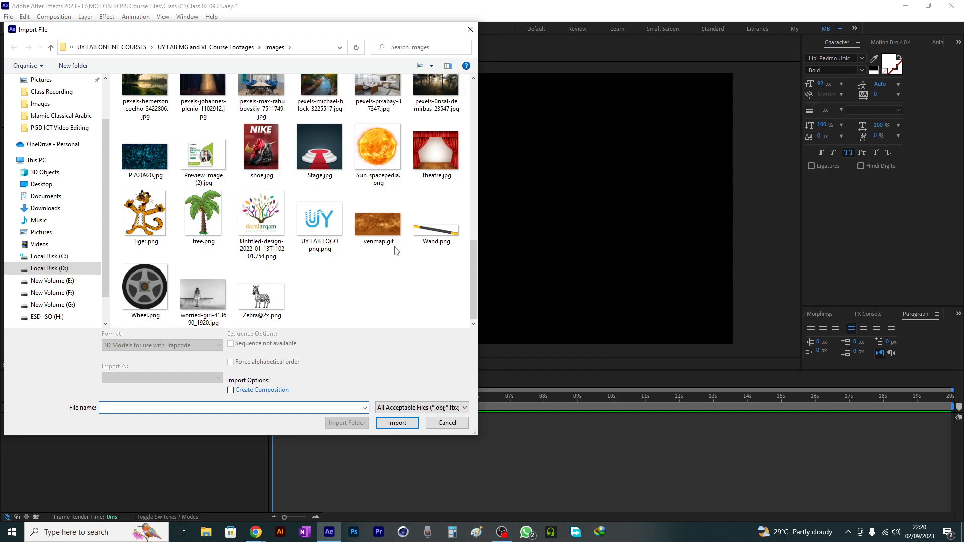
double_click(435, 163)
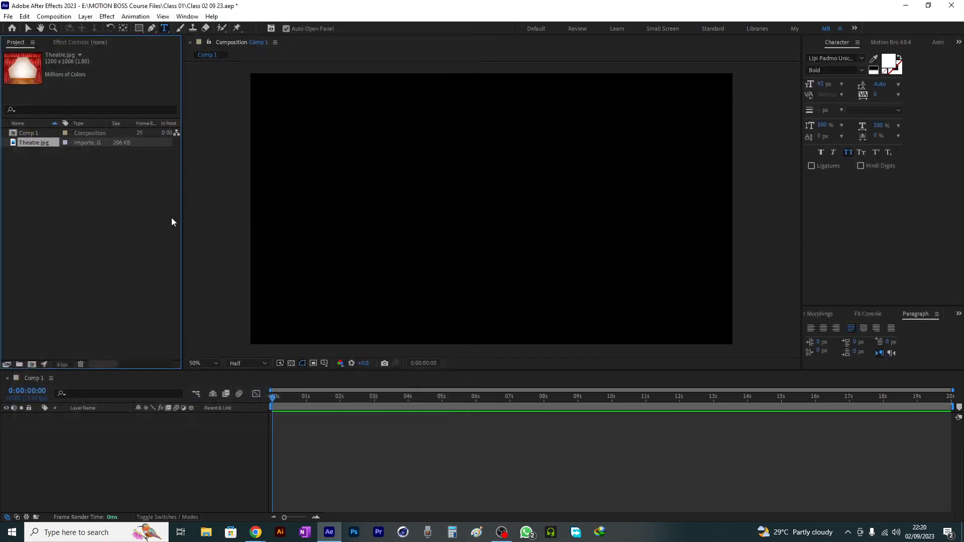
drag(36, 425, 37, 427)
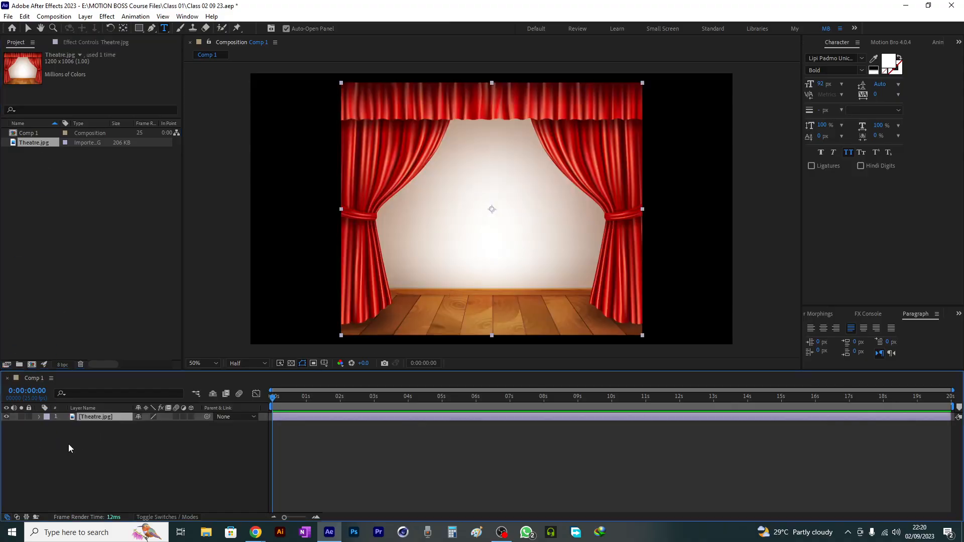
- Scale the Theatre.jpg layer to 175% and lower it to position 960, 693 so the top curtain shows
key(s)
drag(154, 426, 188, 427)
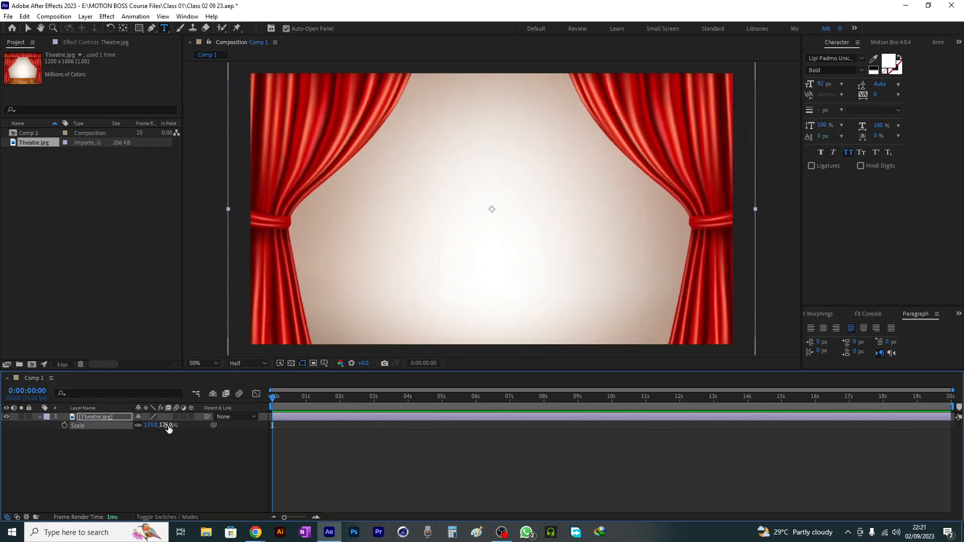
key(p)
drag(164, 428, 201, 427)
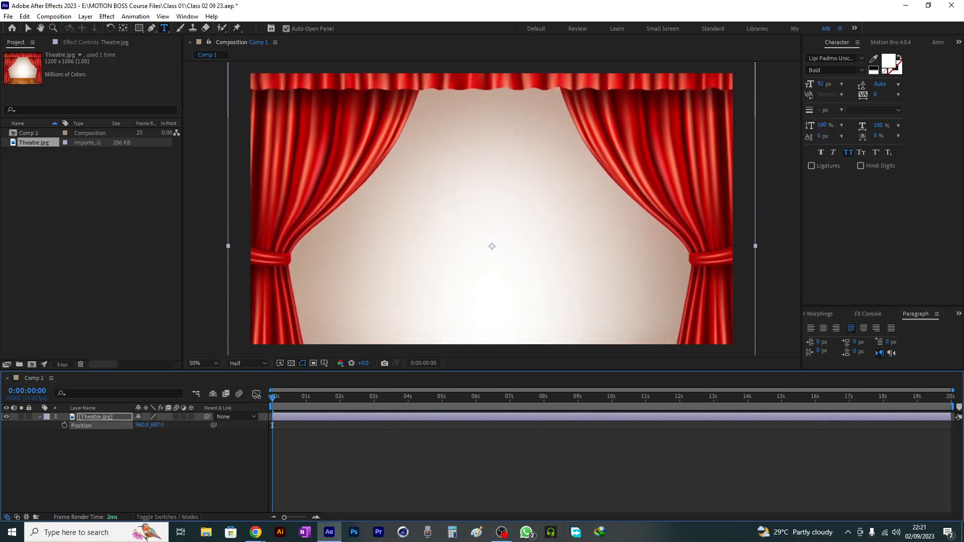
drag(257, 395, 259, 399)
click(150, 477)
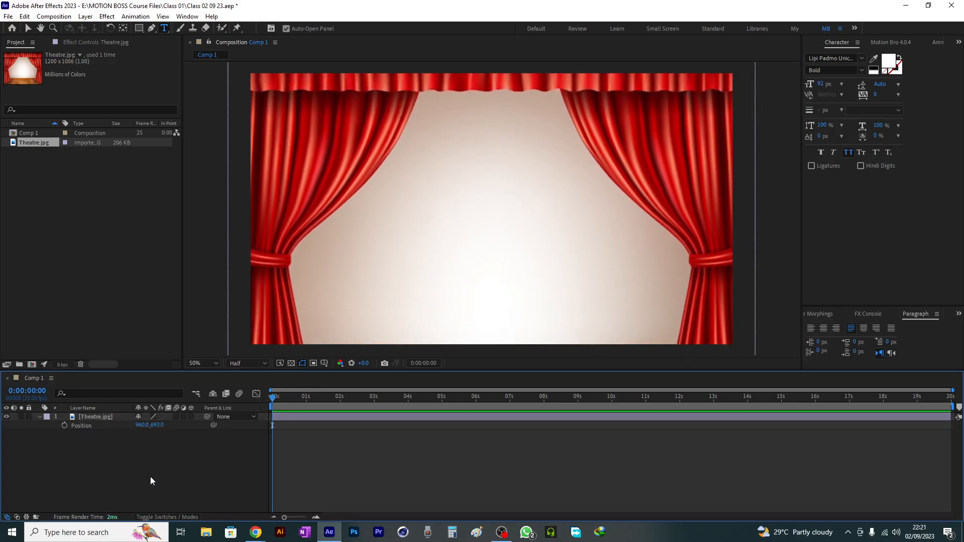
- Collapse the Theatre.jpg layer's properties and lock the layer
click(39, 417)
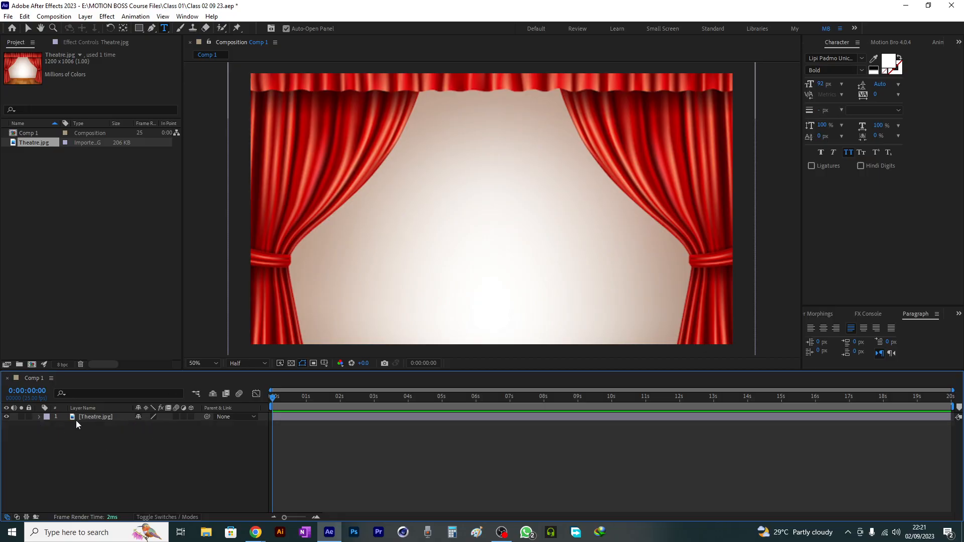
click(29, 417)
- Switch to Chrome, check the in-call messages of the Google Meet call and return to After Effects
mouse_move(255, 532)
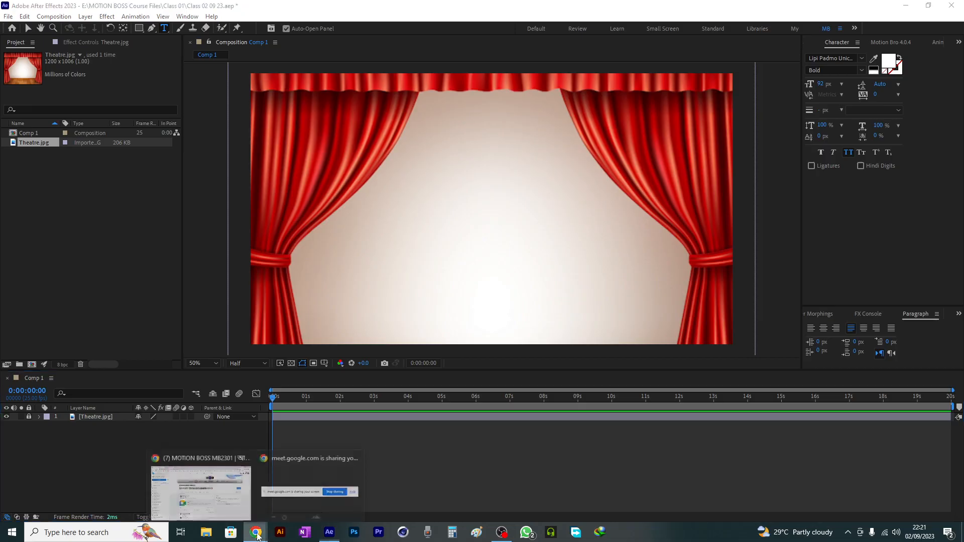
click(225, 497)
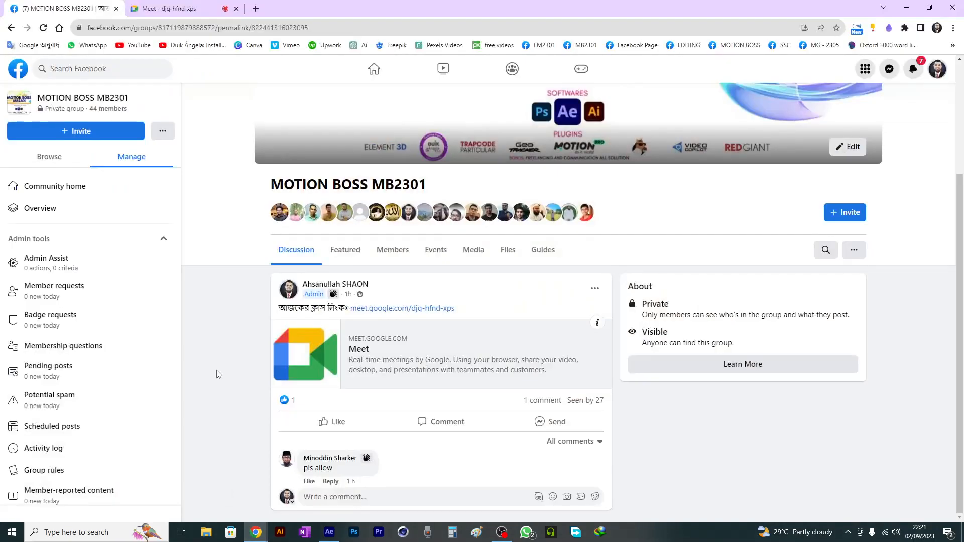
click(175, 7)
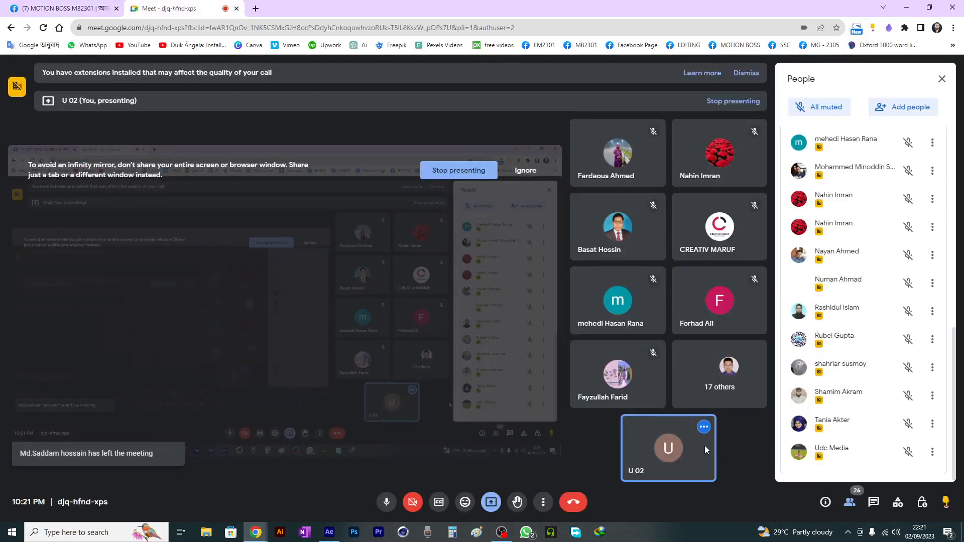
click(875, 503)
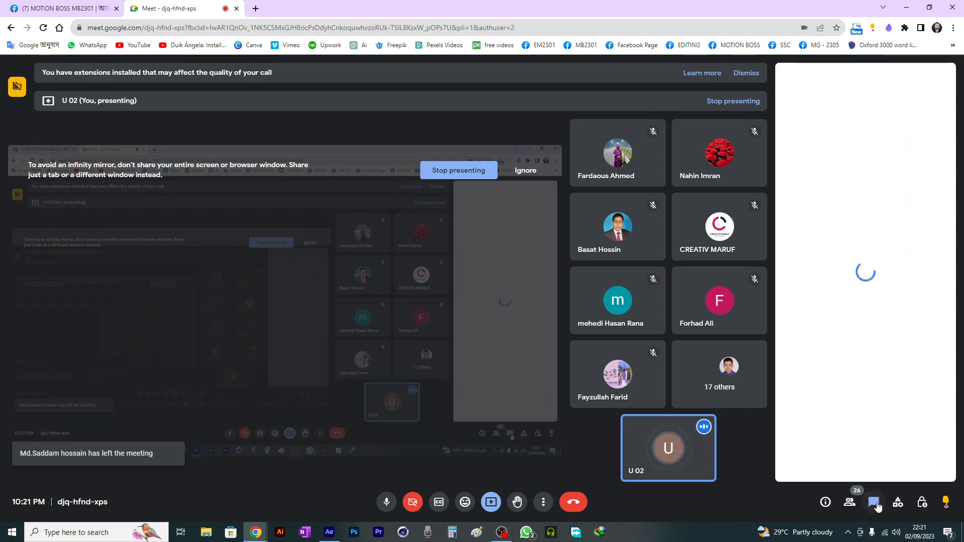
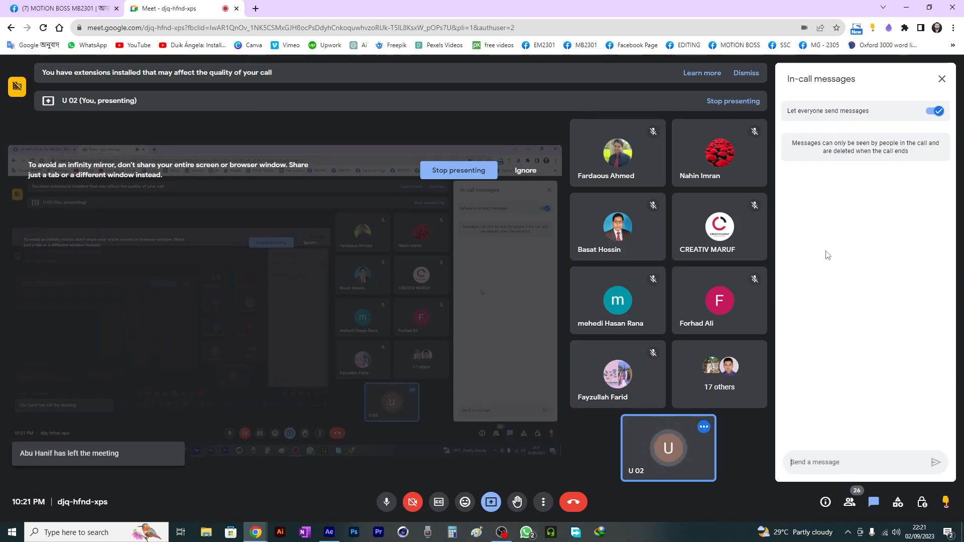
click(906, 7)
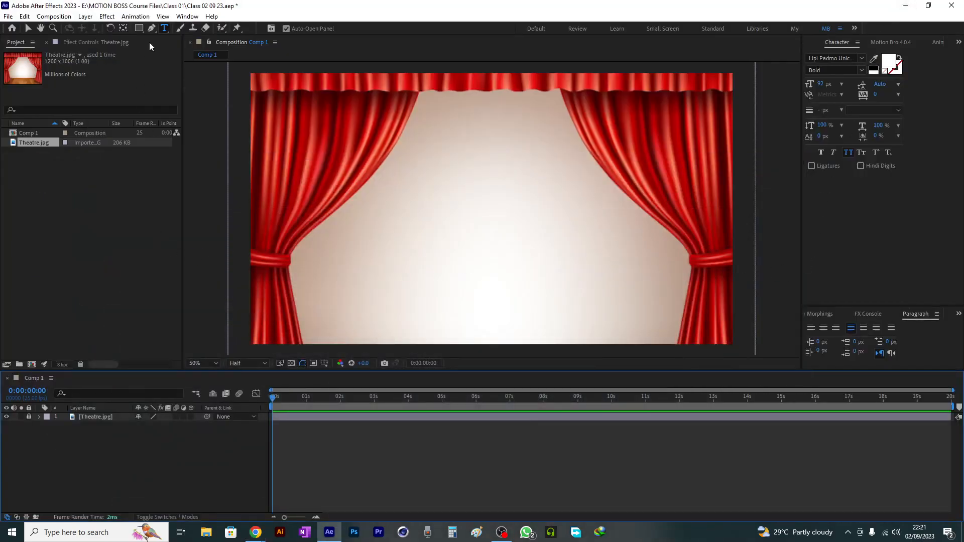
- Create a point text layer reading "motion boss" on two lines over the theatre stage
click(162, 30)
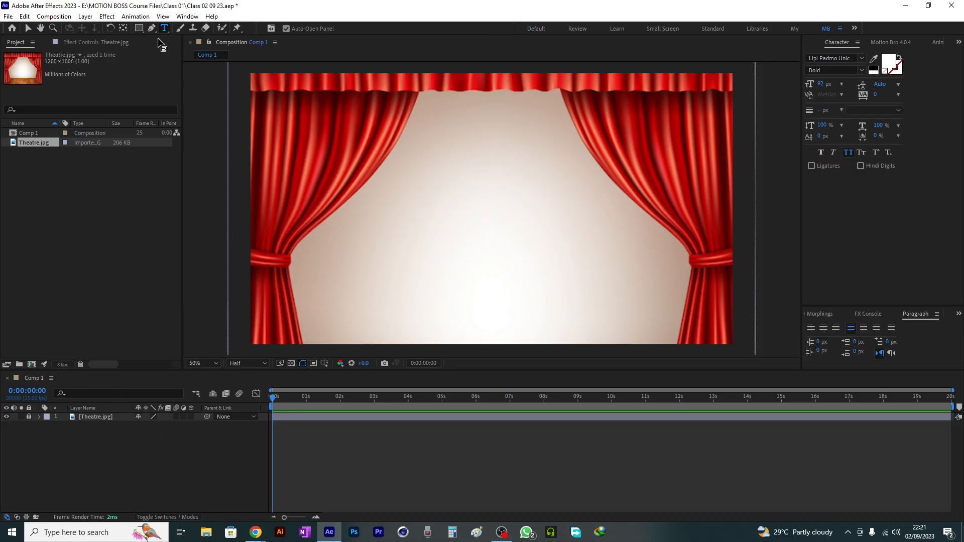
click(372, 239)
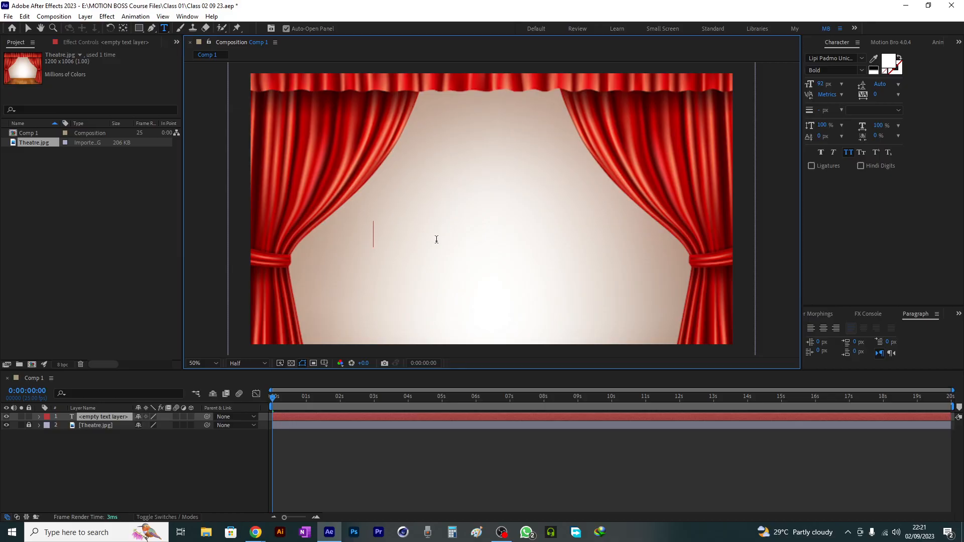
text(motion)
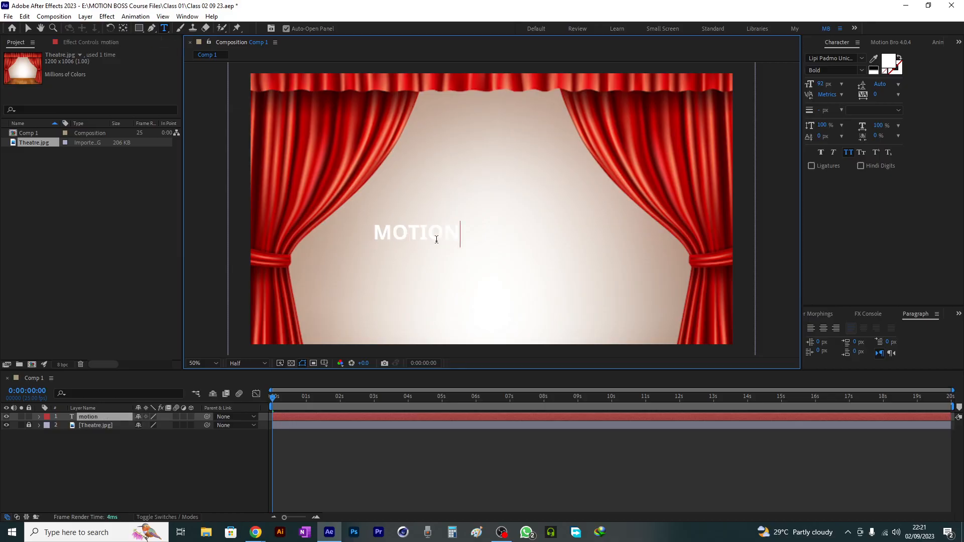
key(Return)
text(boss)
click(29, 29)
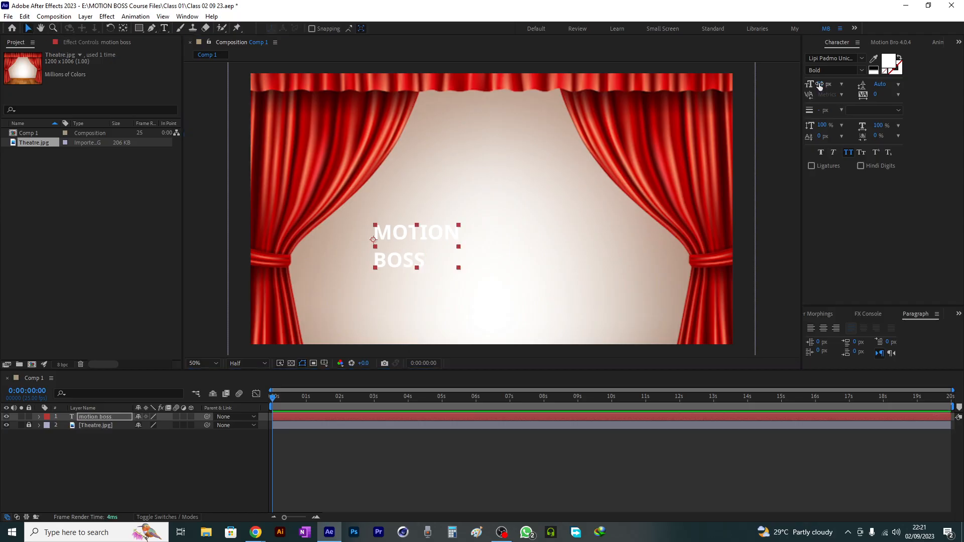
- Enlarge the motion boss text to 229 px and set its fill colour to purple 8D1498
drag(819, 85, 889, 85)
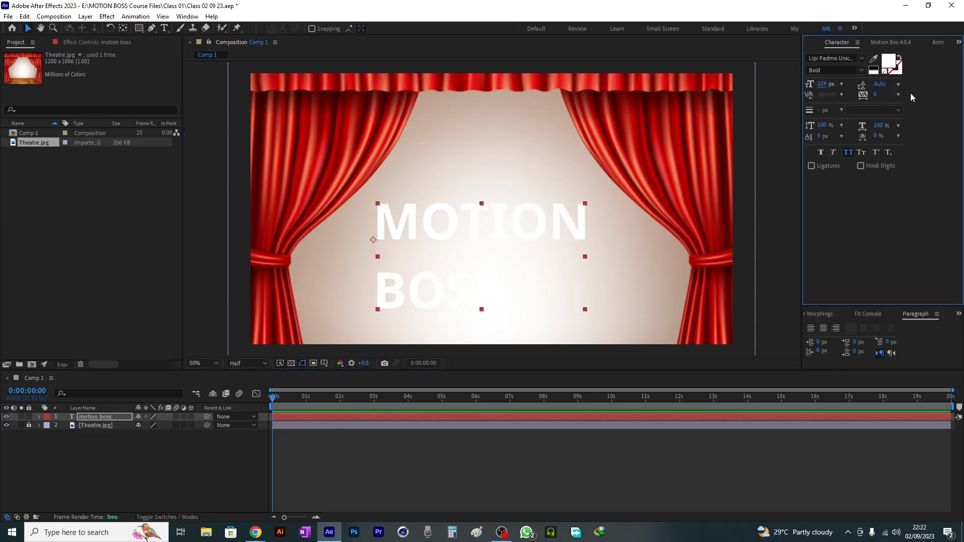
click(888, 61)
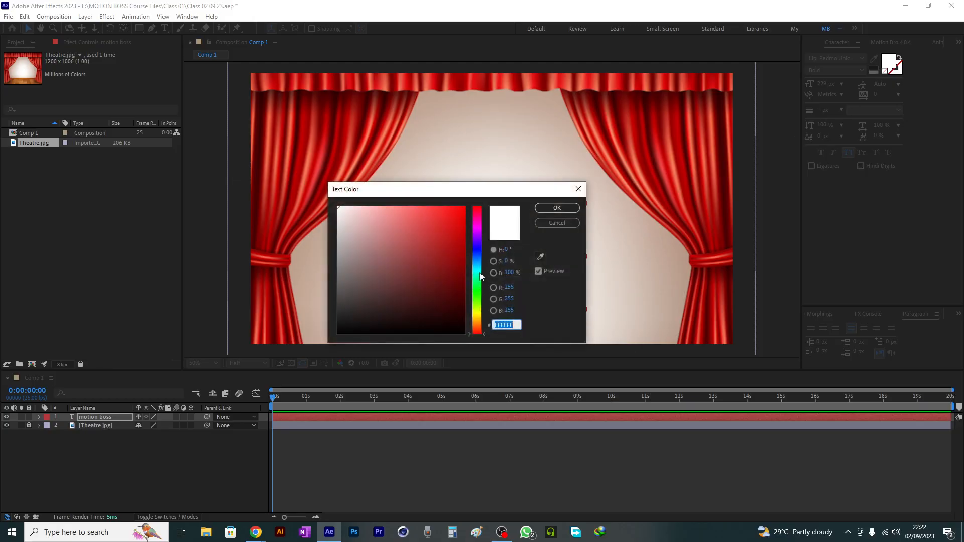
drag(477, 248, 477, 229)
click(448, 257)
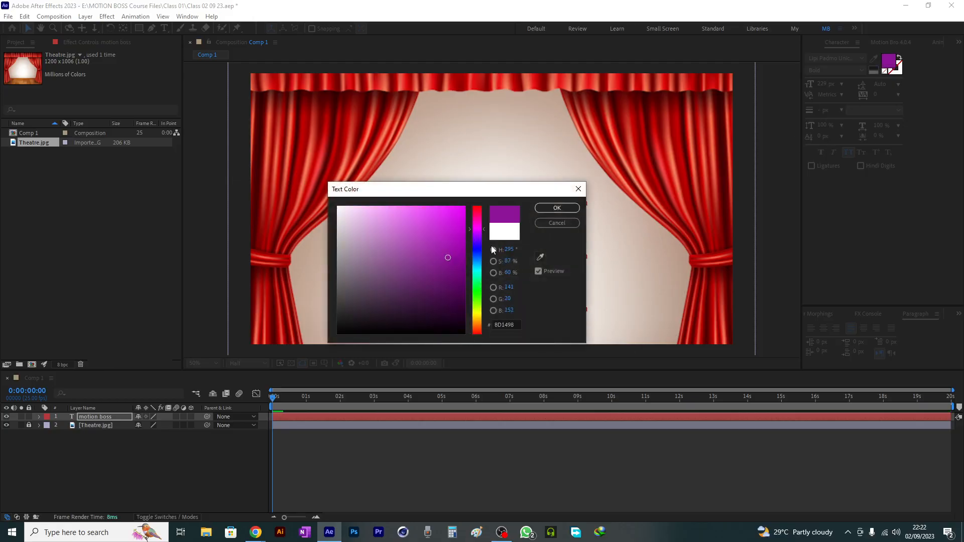
click(557, 208)
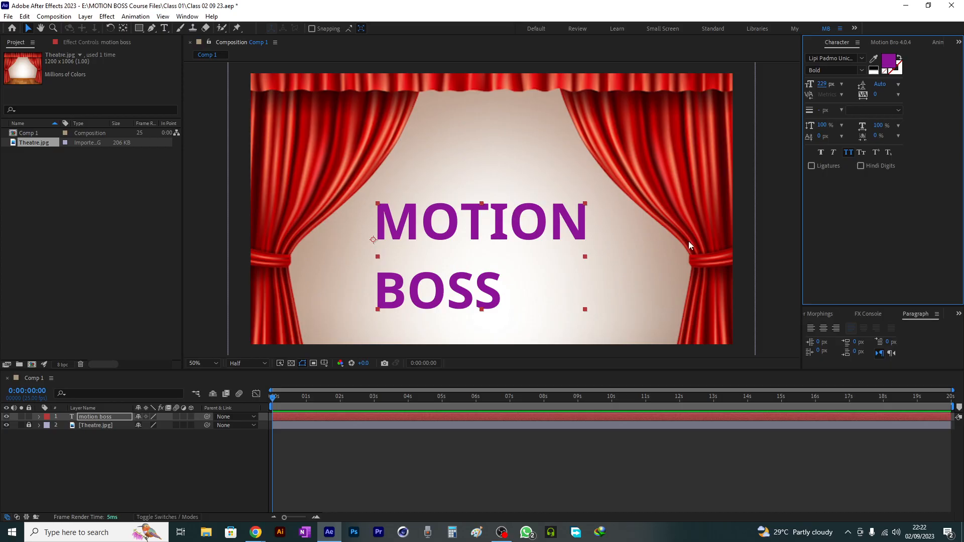
- Change the motion boss text's font to Arial Black
click(862, 58)
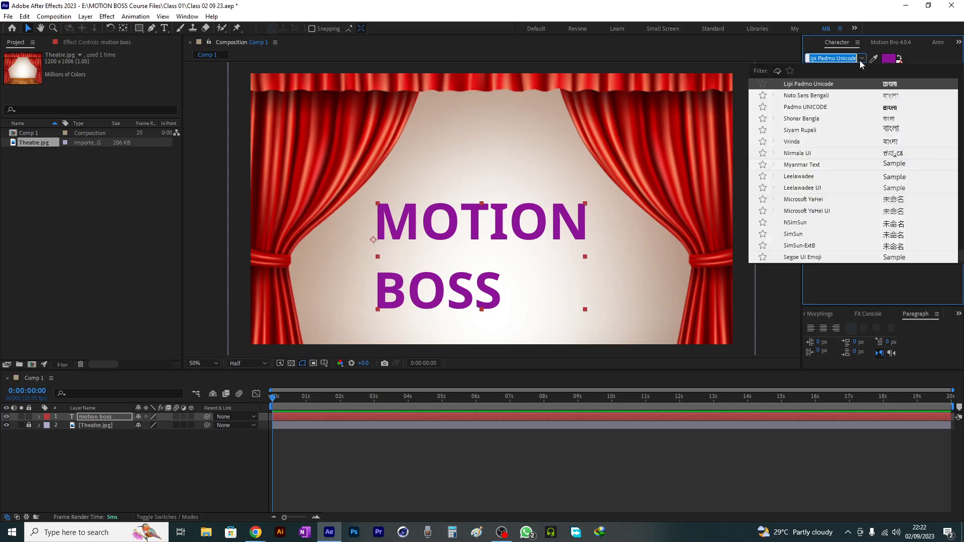
scroll(839, 173, up, 1)
scroll(842, 177, up, 1)
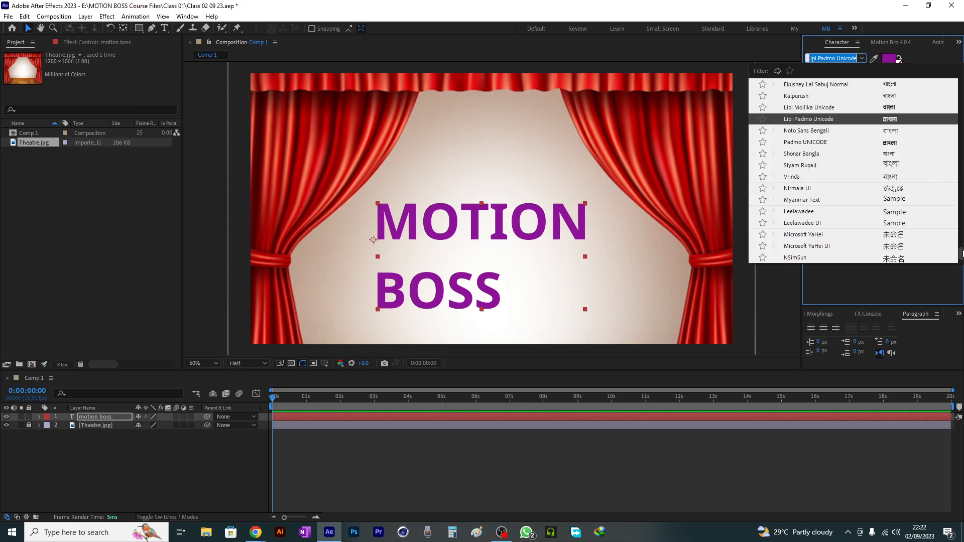
drag(961, 253, 961, 99)
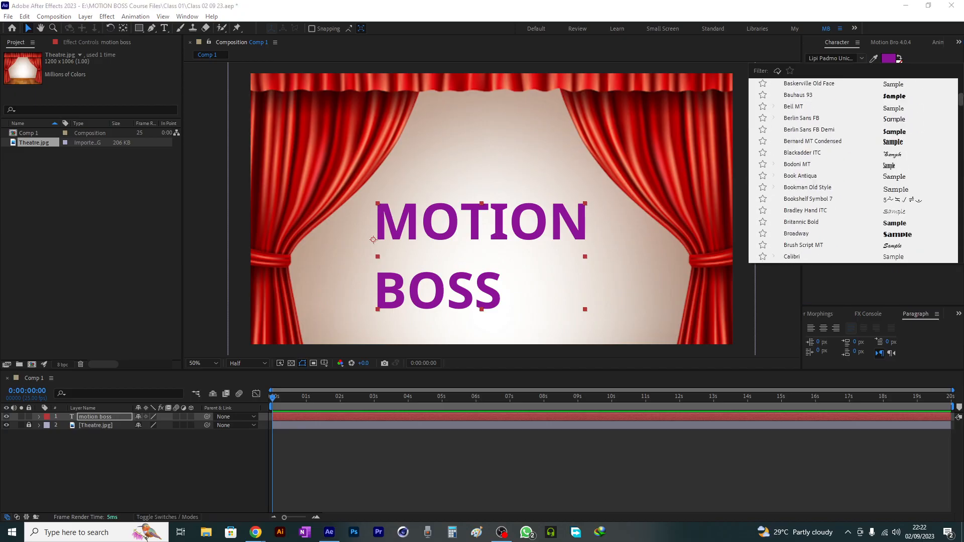
scroll(873, 226, up, 1)
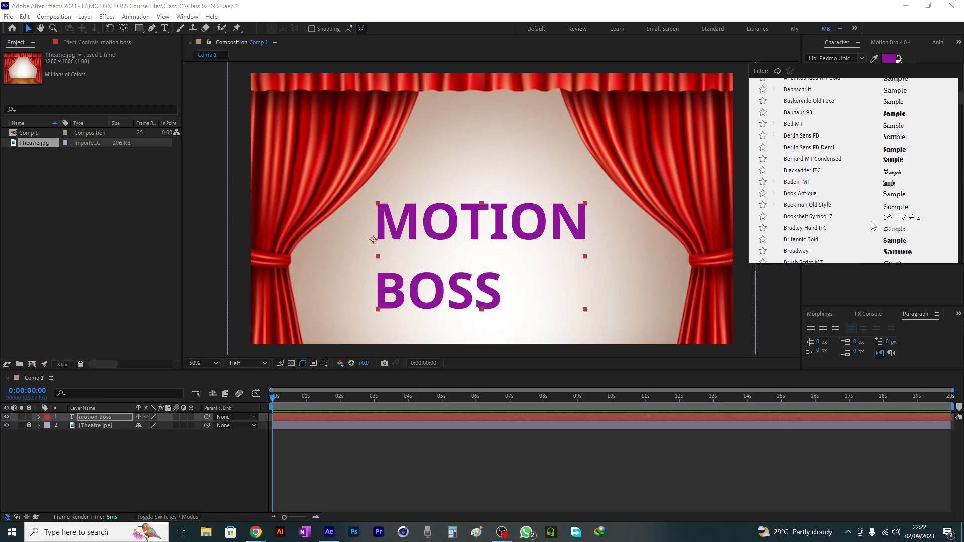
scroll(873, 226, up, 5)
click(900, 99)
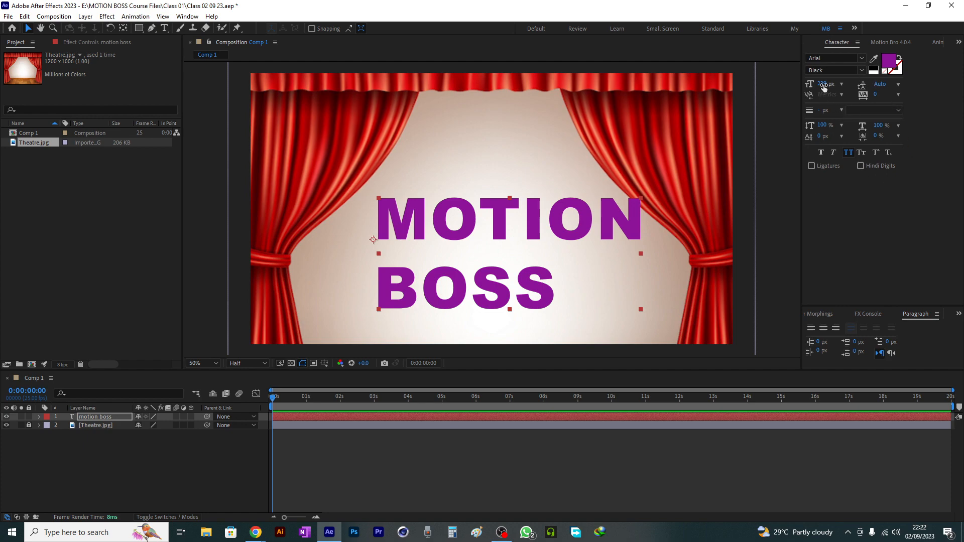
- Reduce the motion boss text's font size to 184 px and set its leading to 162 px
drag(824, 88, 803, 90)
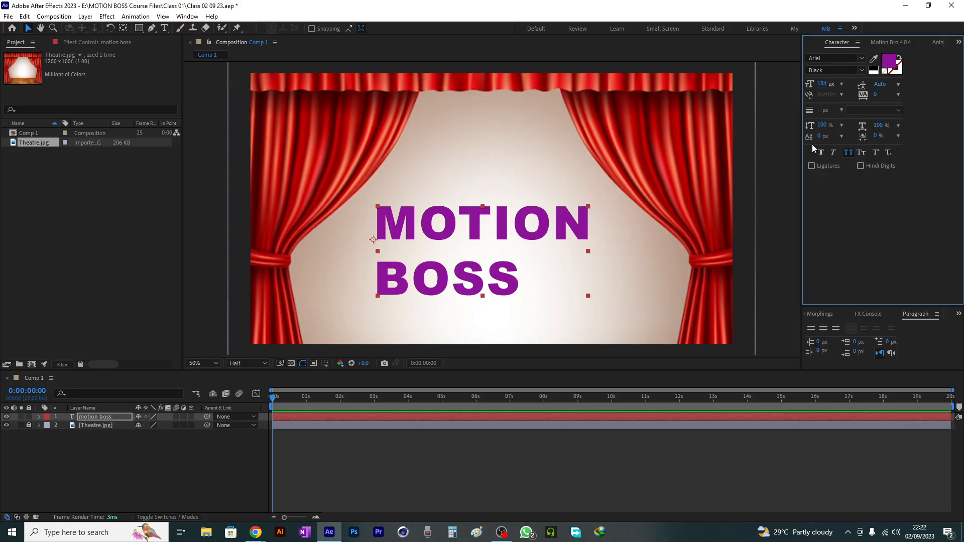
drag(880, 87, 852, 89)
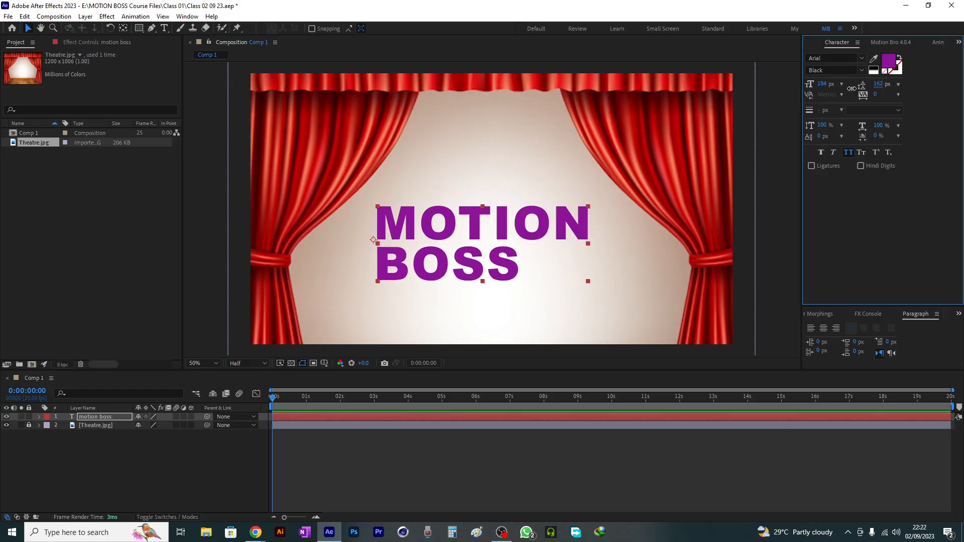
- Enlarge only the word BOSS to 271 px and set the whole title's leading to 206 px
double_click(491, 261)
double_click(471, 264)
click(461, 268)
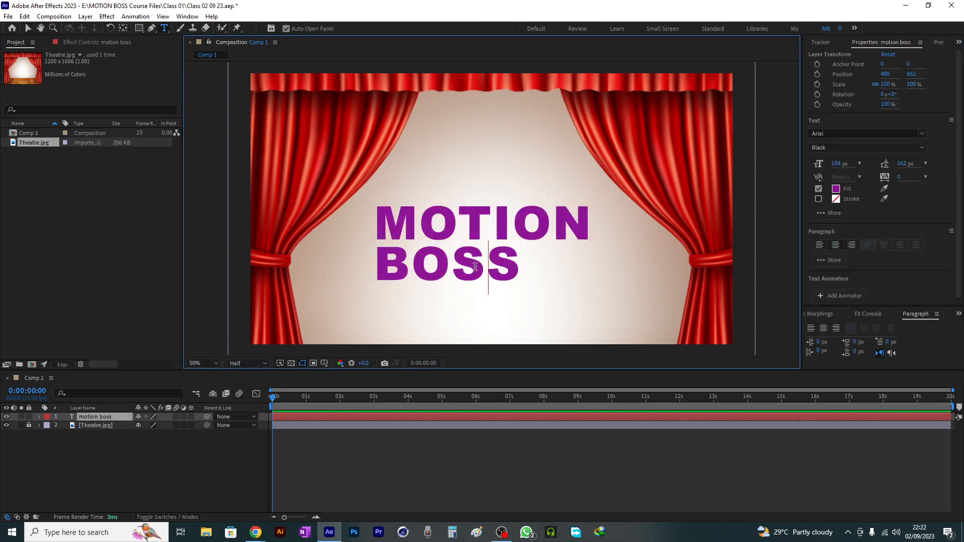
drag(377, 261, 523, 264)
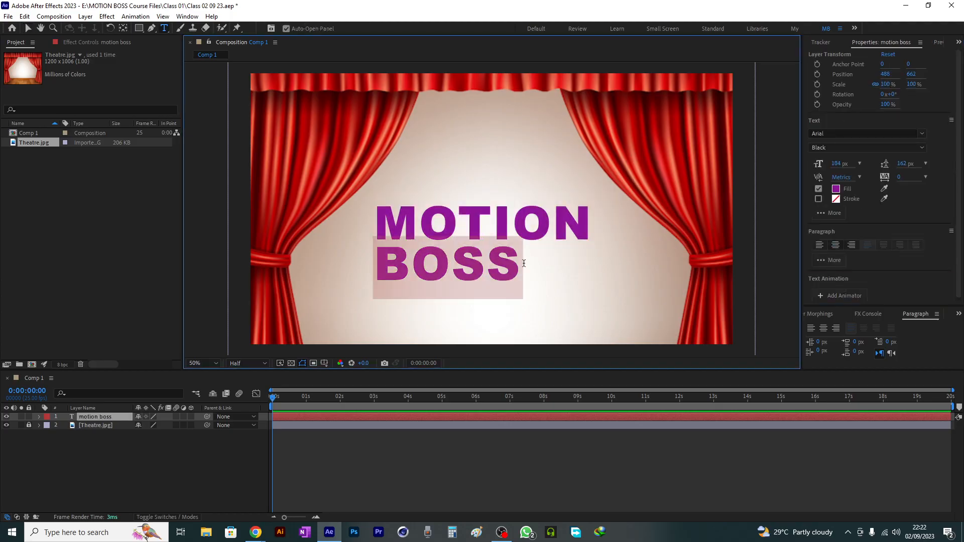
drag(835, 164, 879, 163)
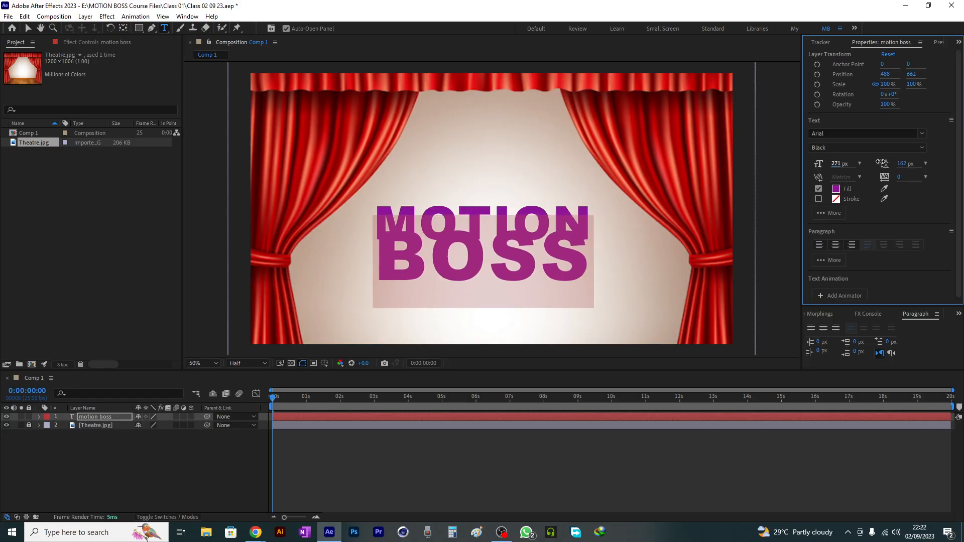
click(558, 250)
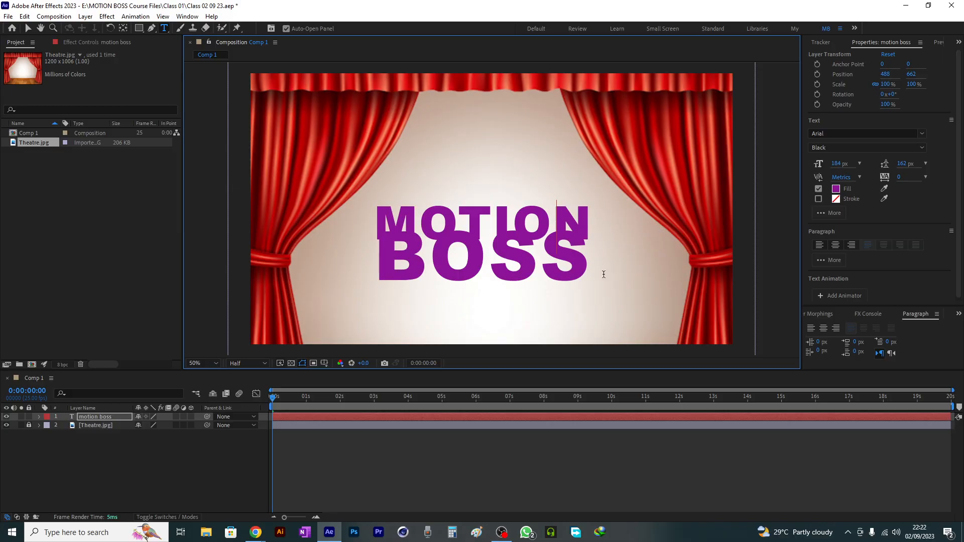
click(28, 28)
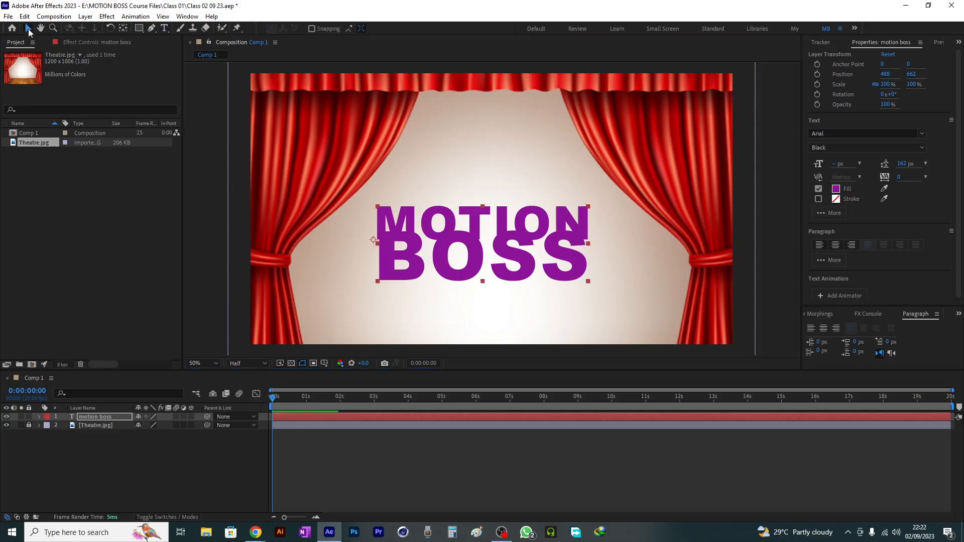
drag(904, 164, 929, 165)
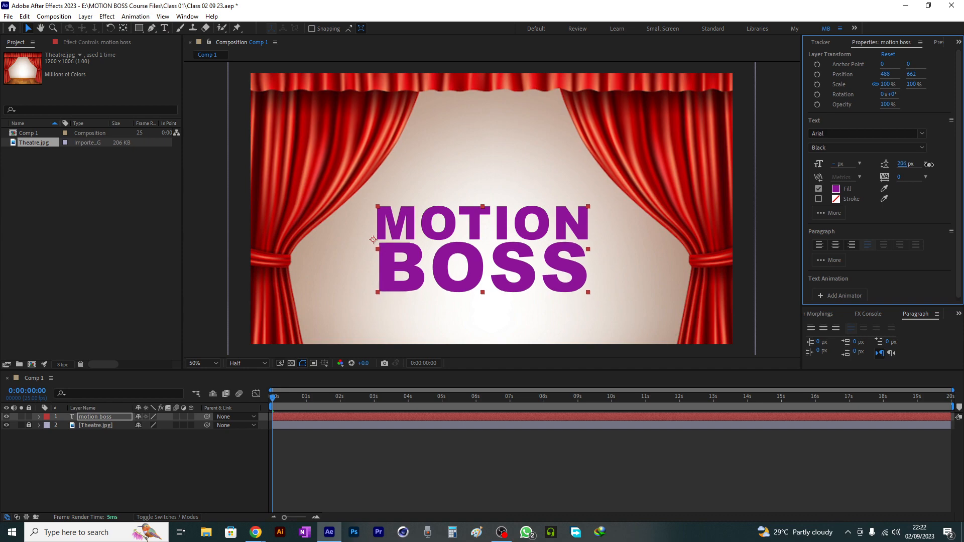
- Center-align the title's paragraph and move the layer to about position 894, 636 between the curtains
click(108, 419)
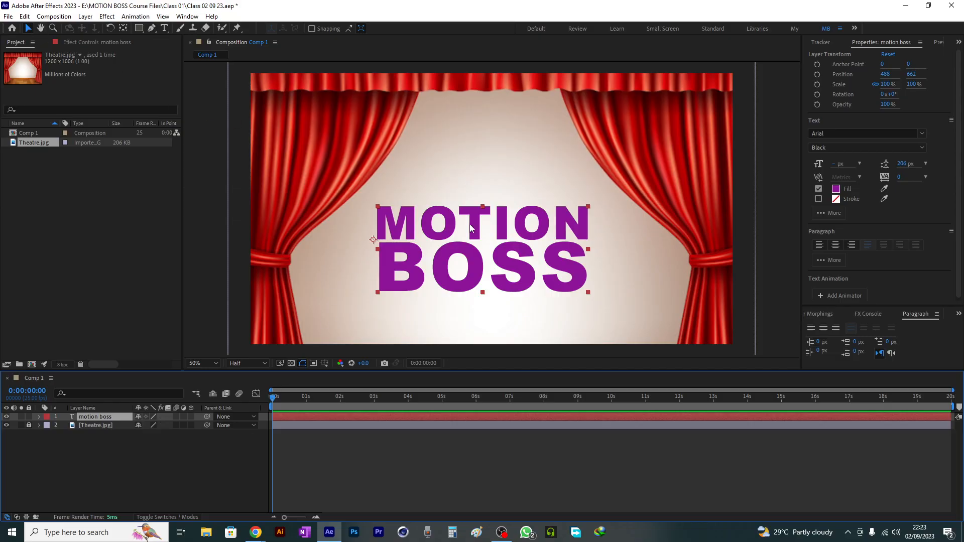
drag(470, 227, 495, 203)
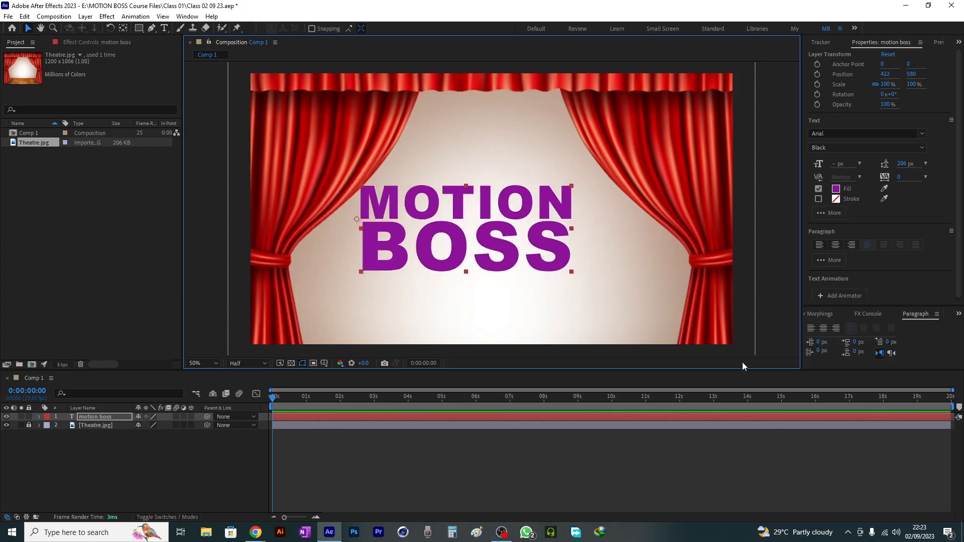
drag(480, 215, 470, 218)
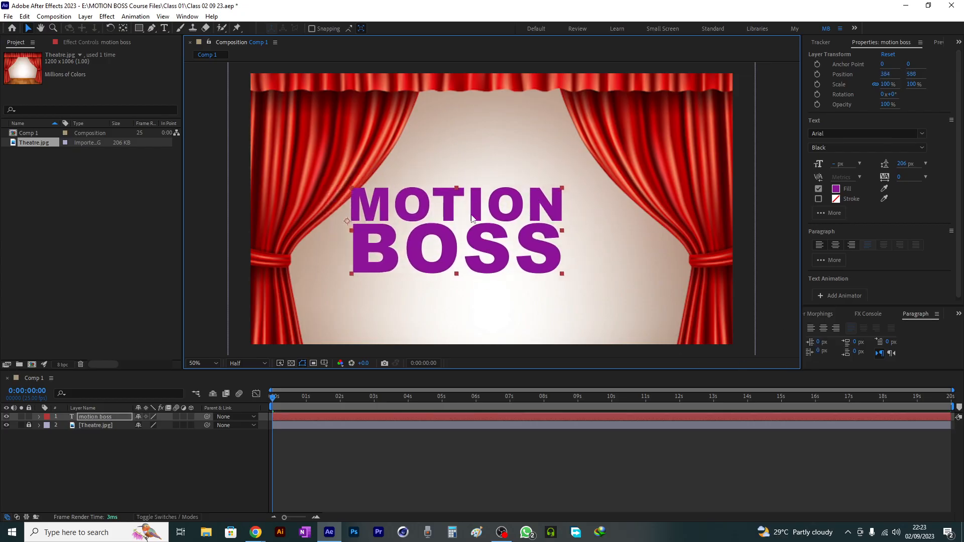
click(836, 245)
drag(409, 253, 533, 266)
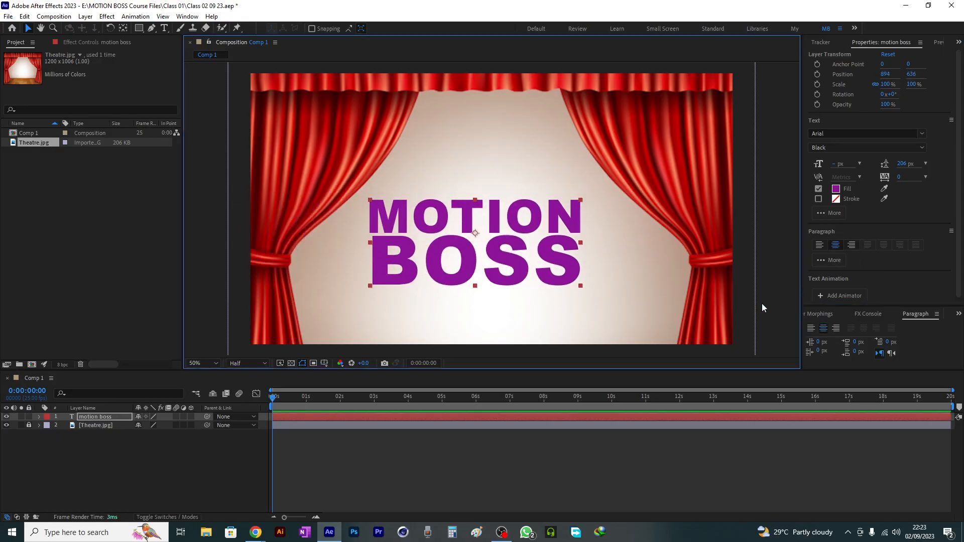
- Align the title to the composition's horizontal and vertical center, lower it to about Y position 590 and deselect it
click(958, 315)
click(911, 322)
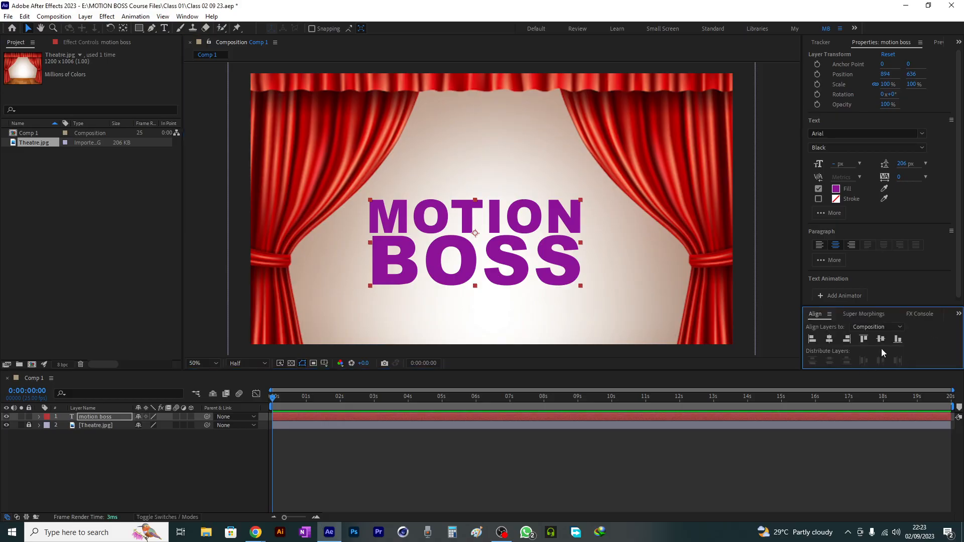
click(829, 339)
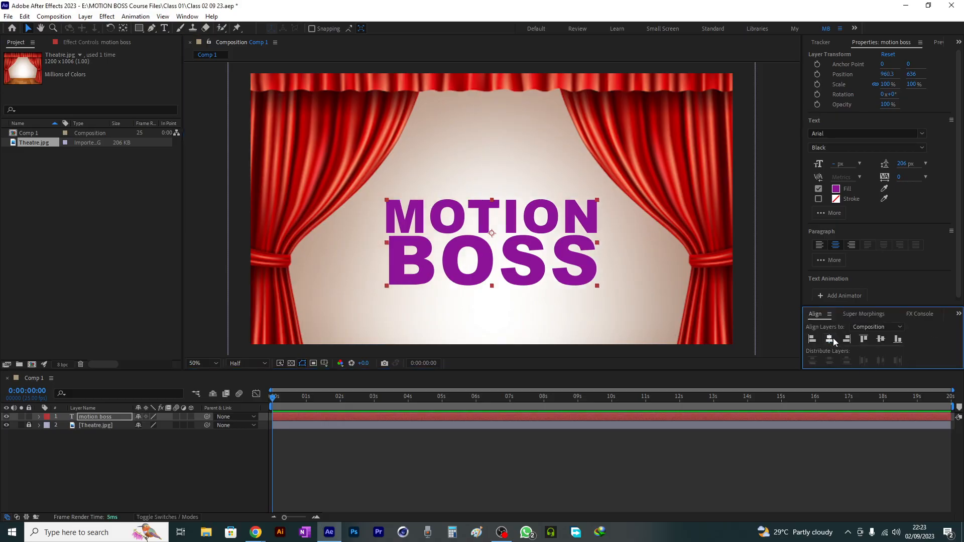
click(881, 340)
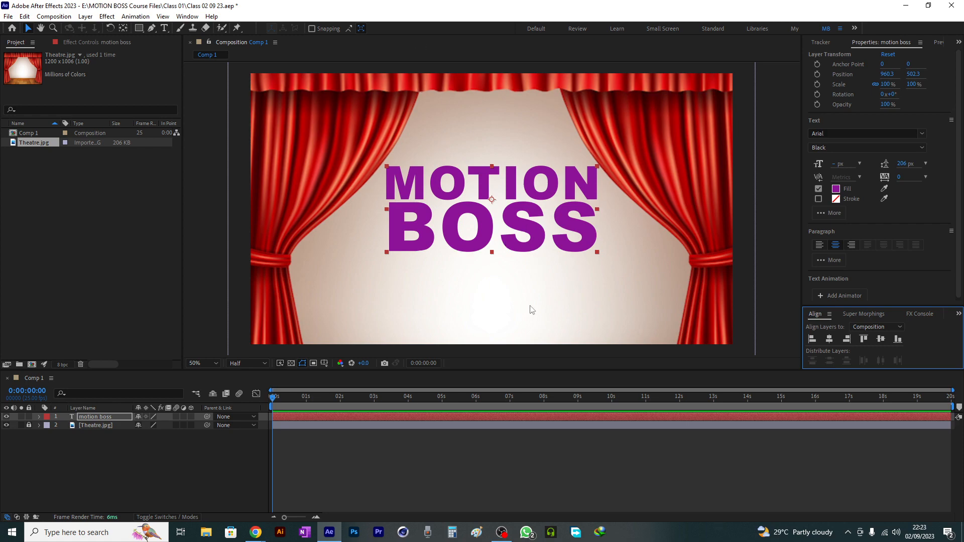
drag(485, 240, 485, 261)
click(133, 441)
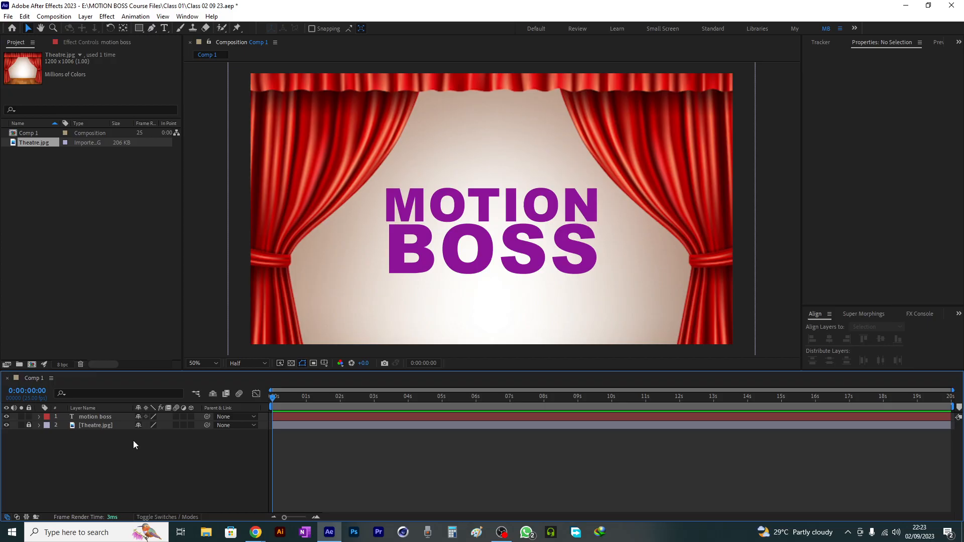
- Change the motion boss title's fill colour to the cyan blue 11AECA
click(116, 417)
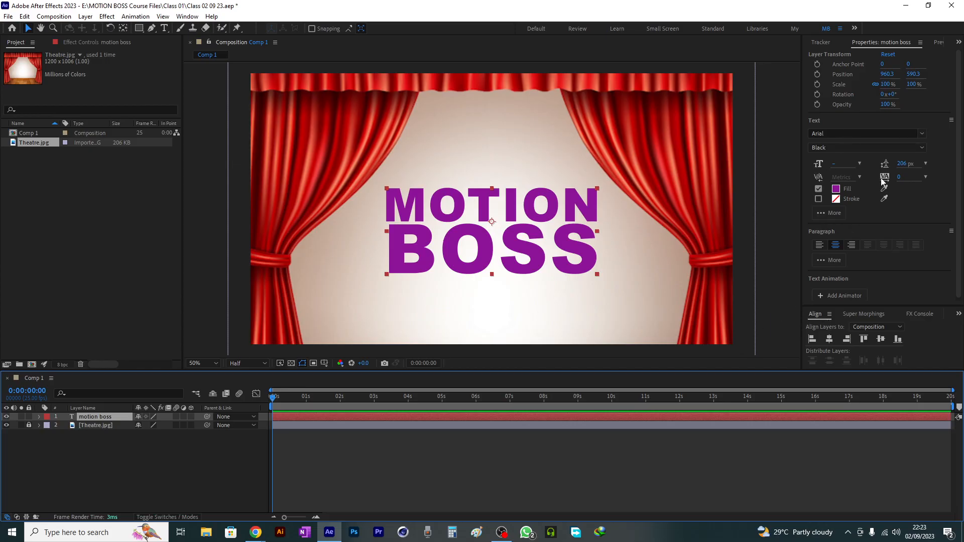
click(835, 189)
drag(682, 188, 847, 183)
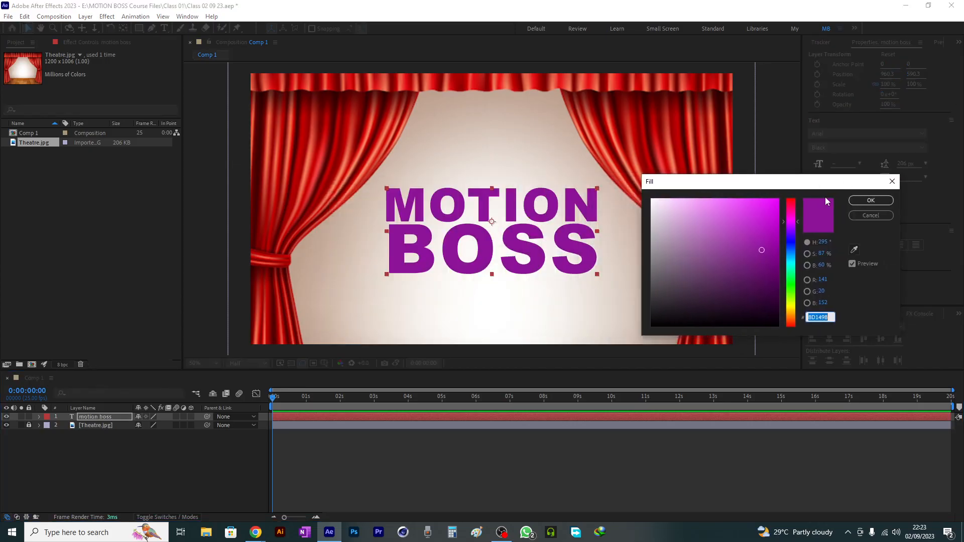
click(768, 227)
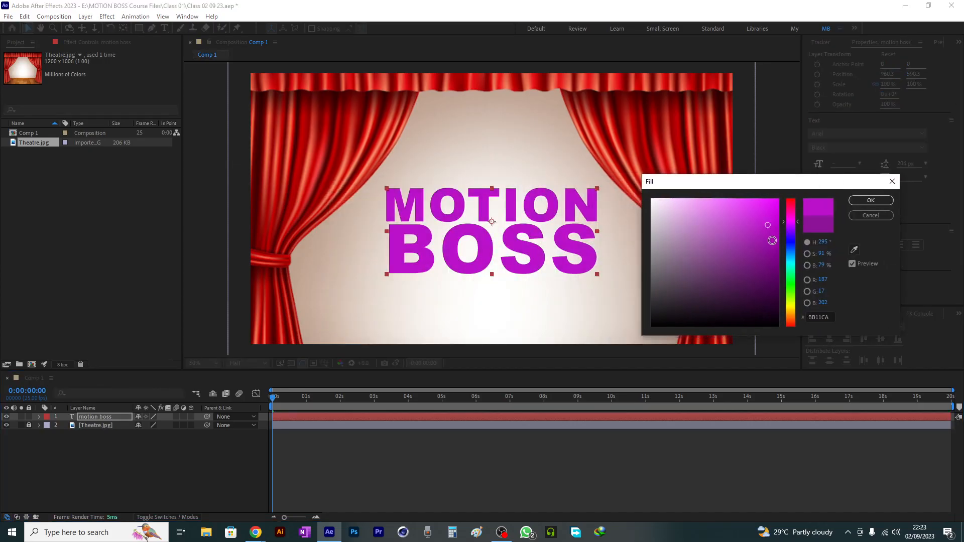
click(792, 259)
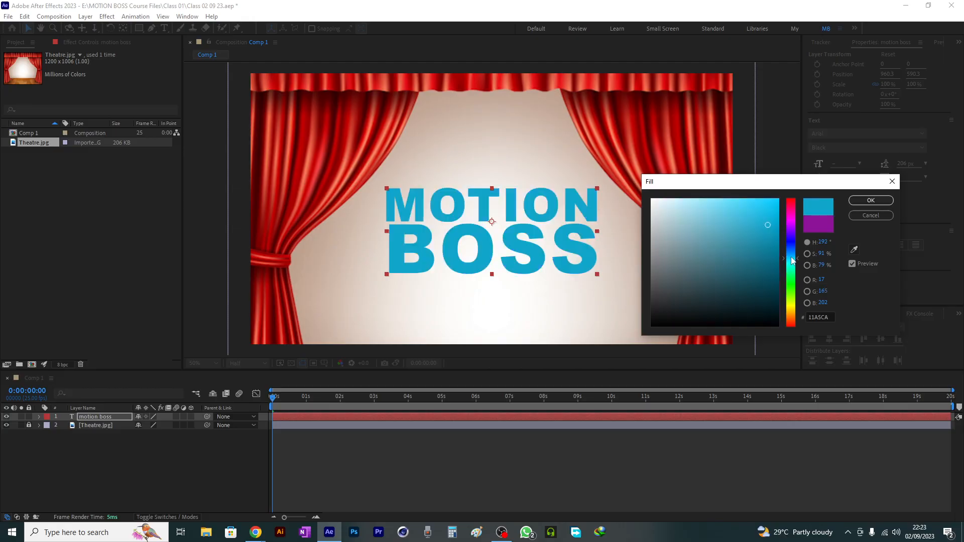
click(791, 273)
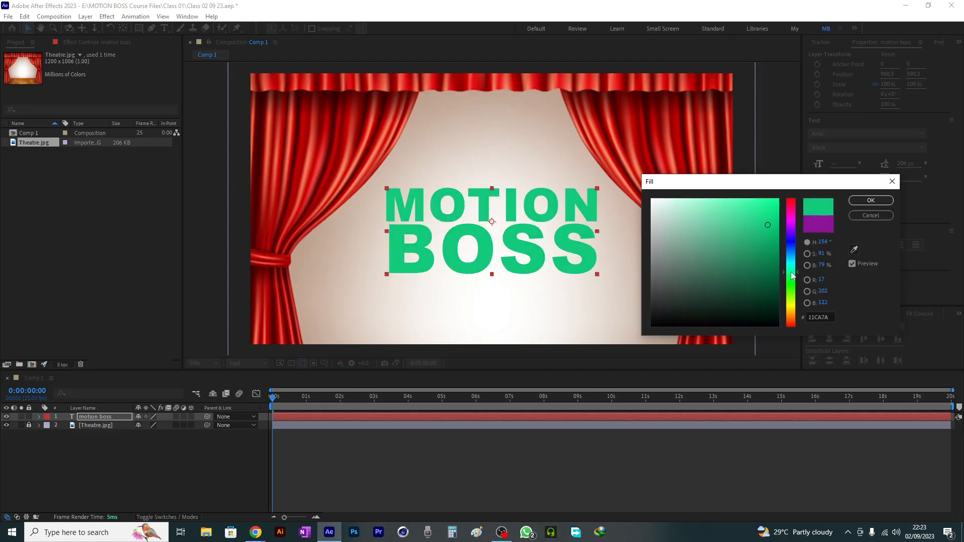
click(793, 260)
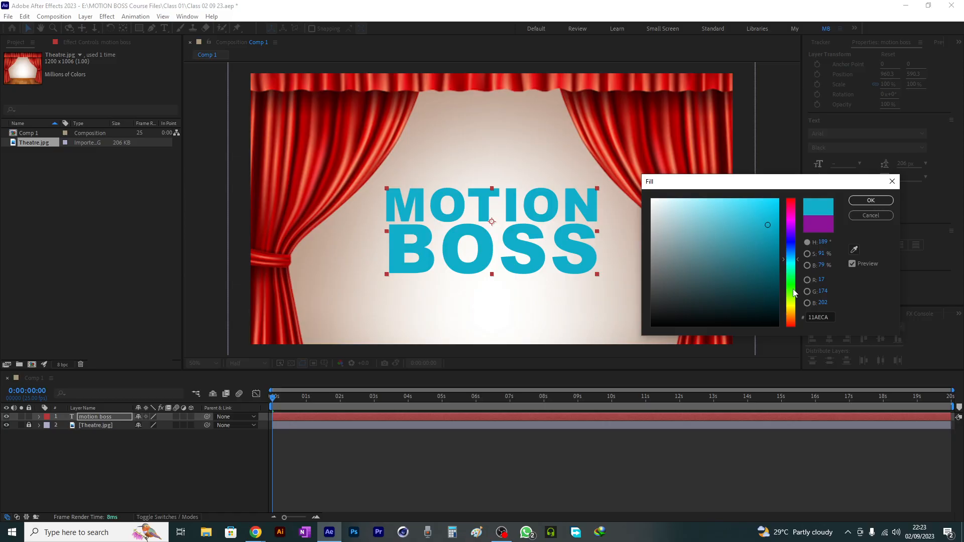
click(864, 201)
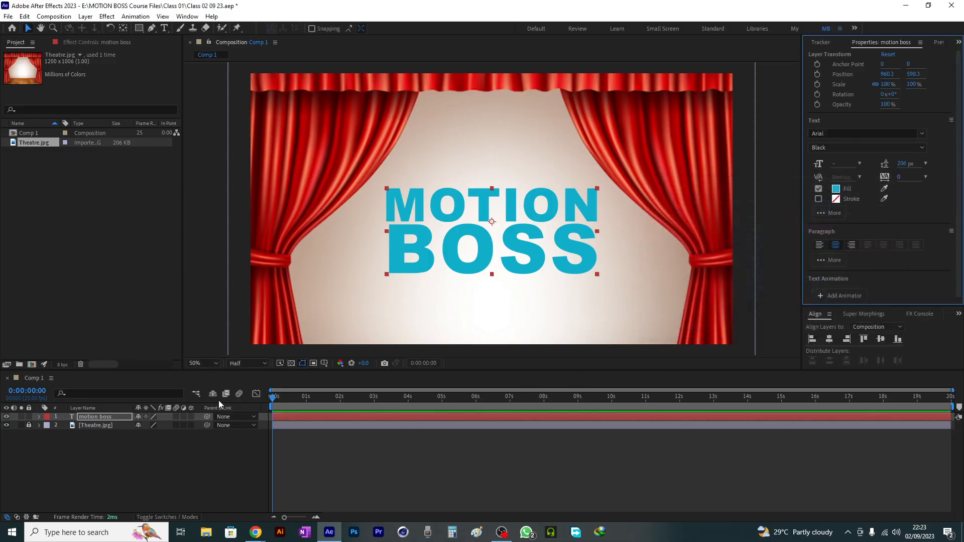
- Show all layer styles on the motion boss text layer
click(91, 417)
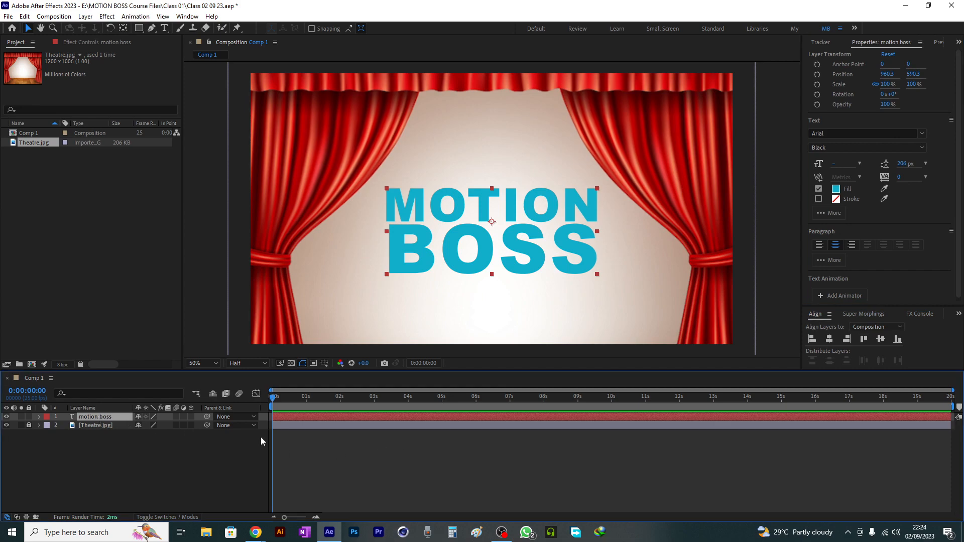
right_click(101, 417)
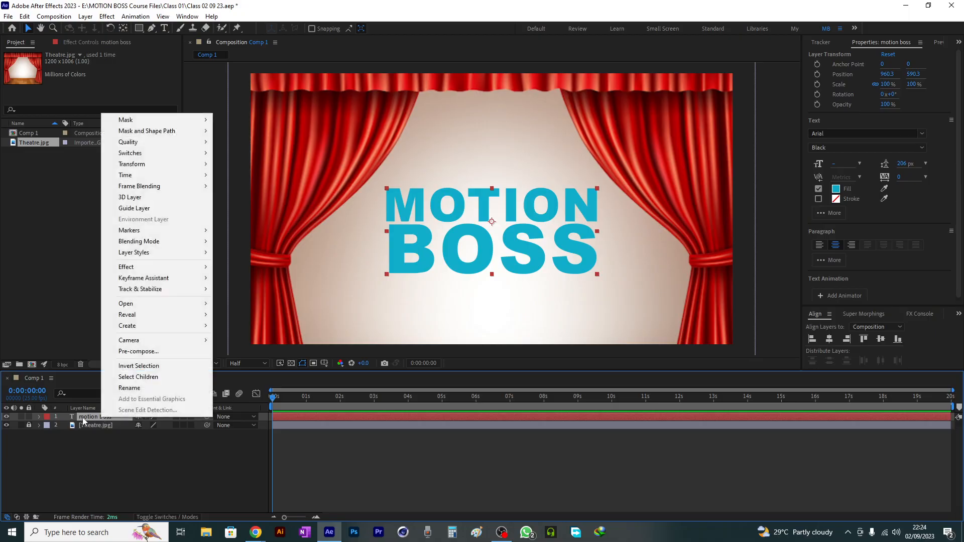
click(85, 421)
right_click(103, 417)
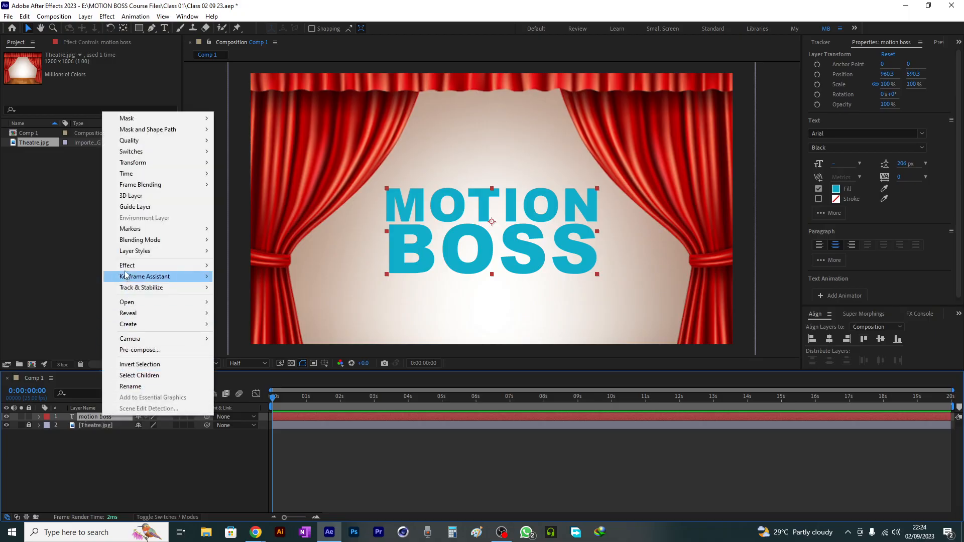
mouse_move(156, 251)
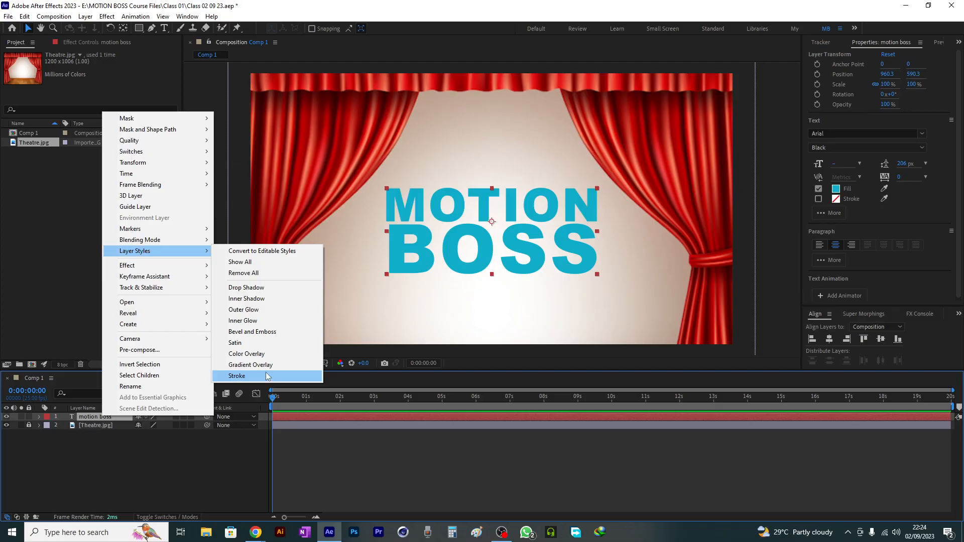
click(240, 262)
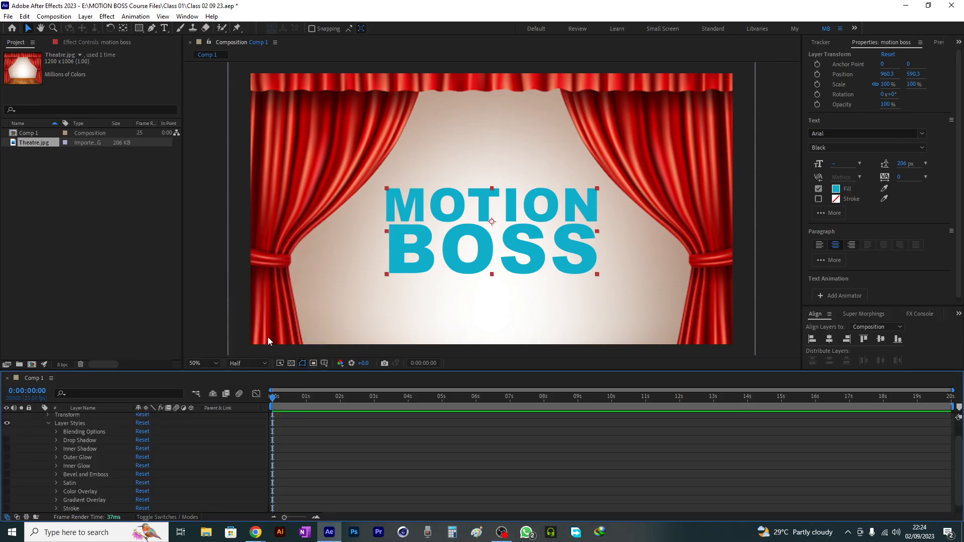
- Collapse and re-expand the motion boss layer's properties and select its Layer Styles group
scroll(95, 444, up, 2)
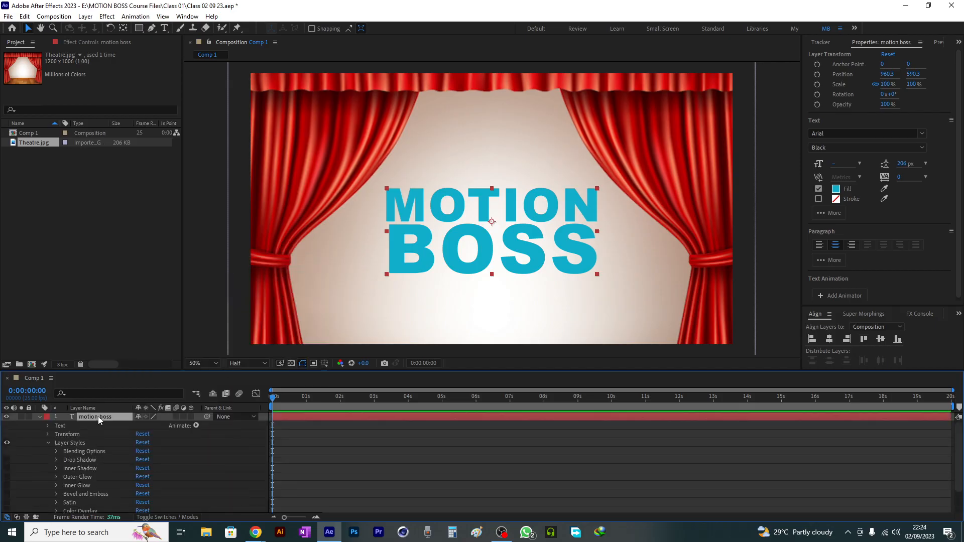
click(40, 417)
click(39, 417)
click(70, 443)
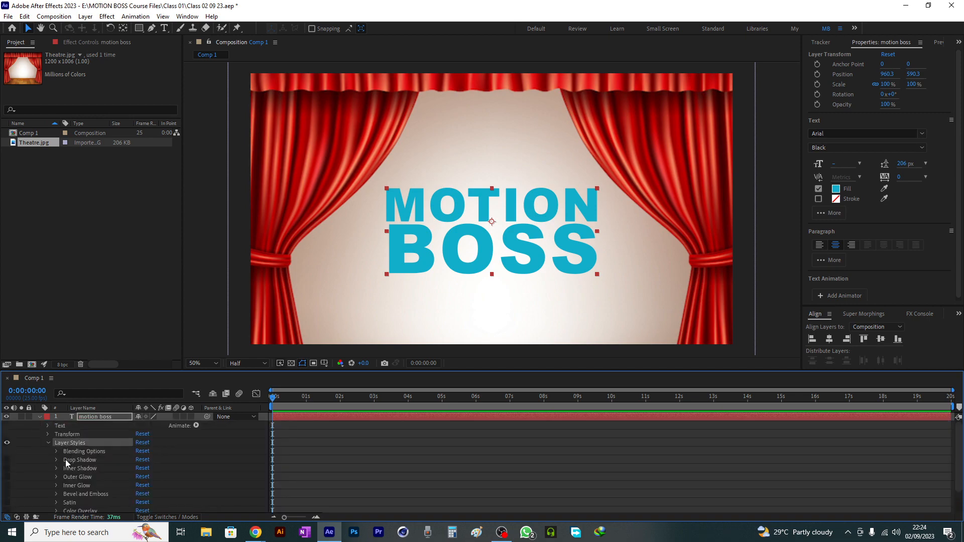
- Enable the Drop Shadow, Inner Shadow, Outer Glow and Inner Glow layer styles on the motion boss title
scroll(61, 494, down, 2)
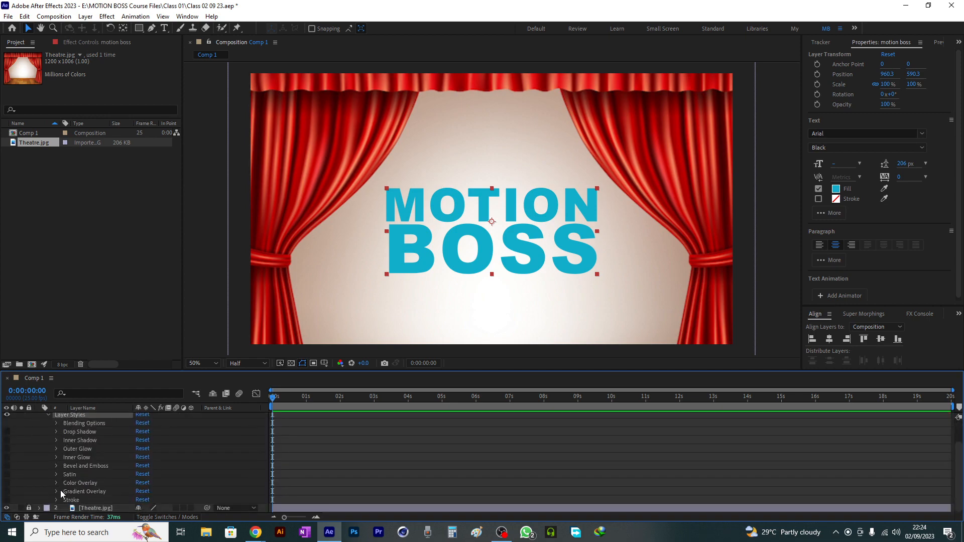
click(7, 432)
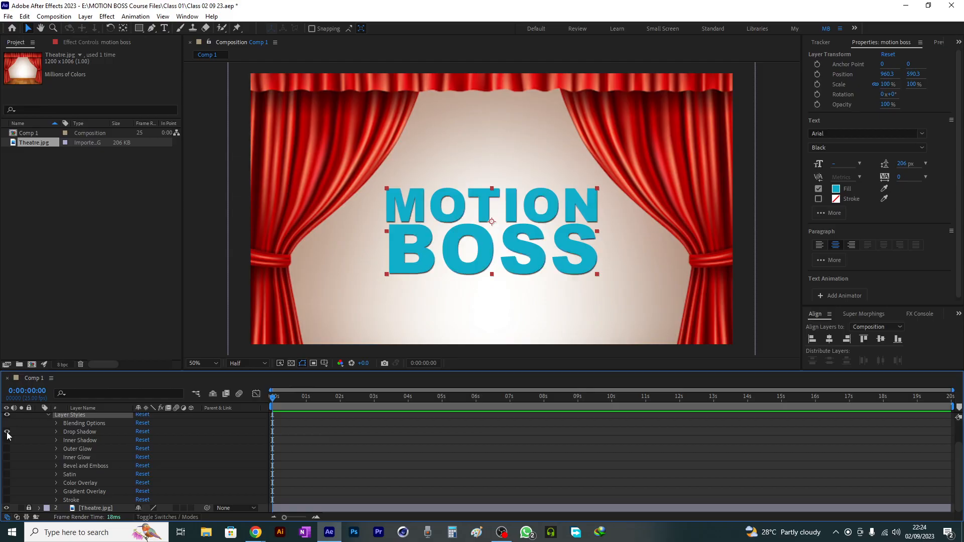
key(period)
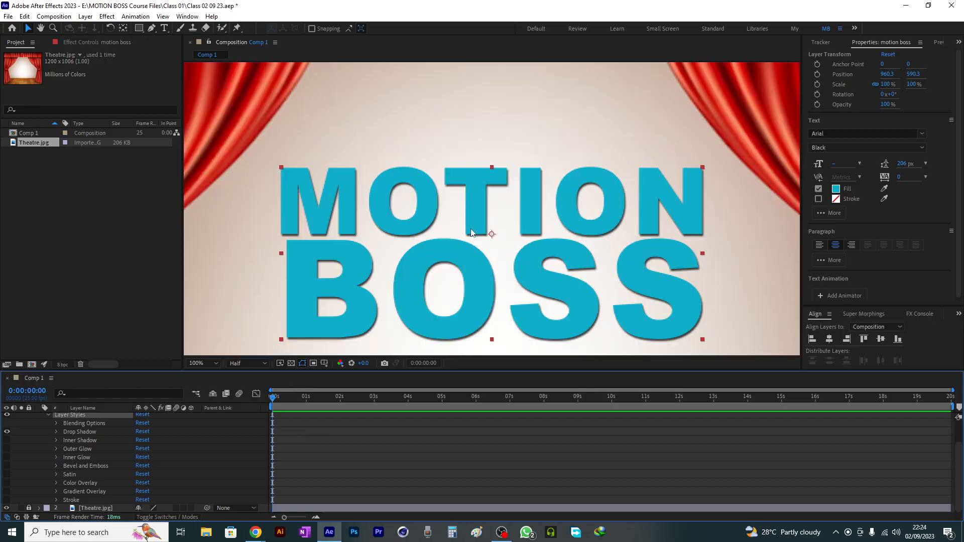
click(7, 440)
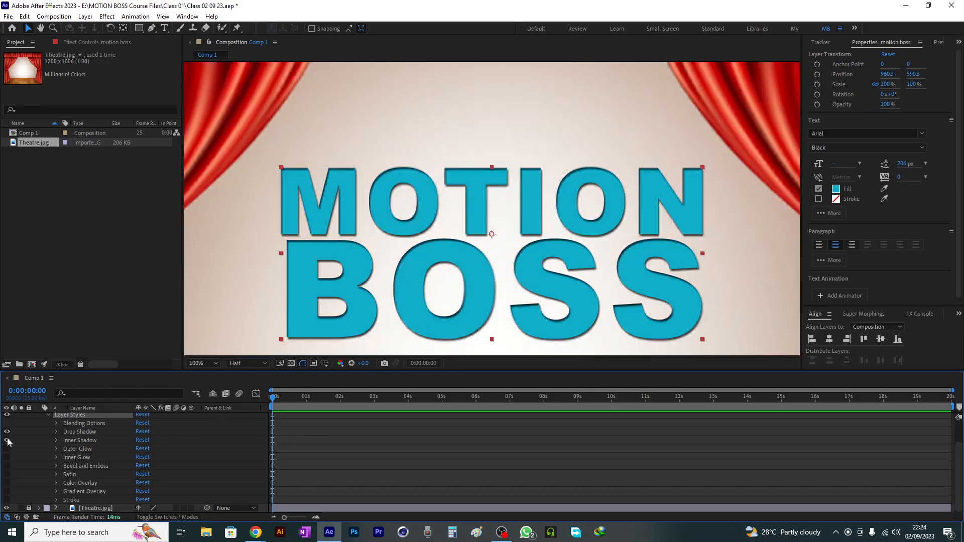
click(7, 449)
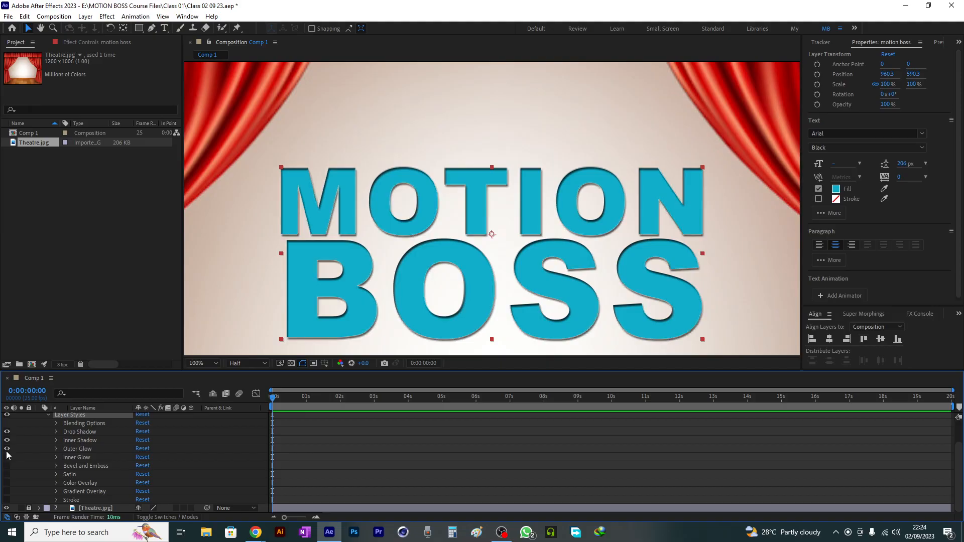
click(7, 457)
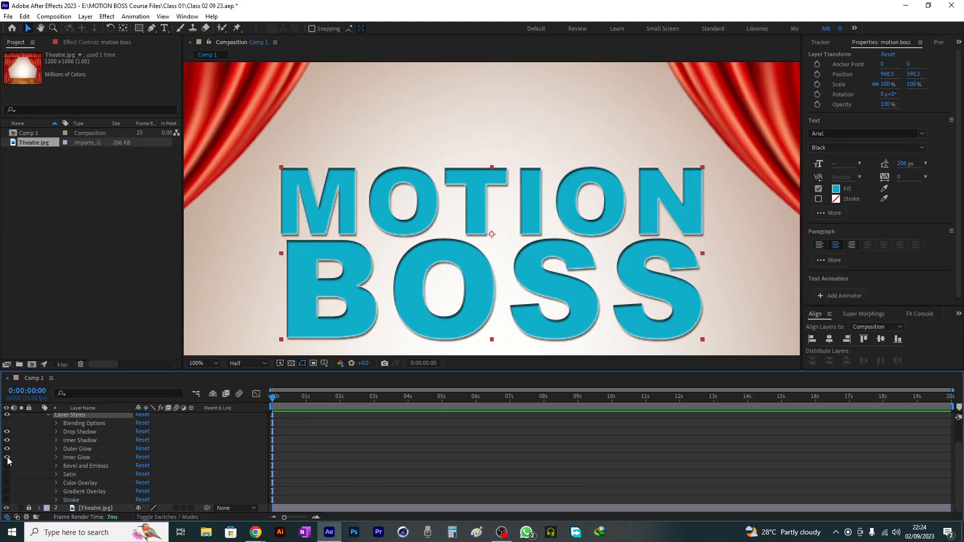
- Enable the Bevel and Emboss, Satin, Color Overlay, Gradient Overlay and Stroke layer styles on the motion boss title
click(7, 466)
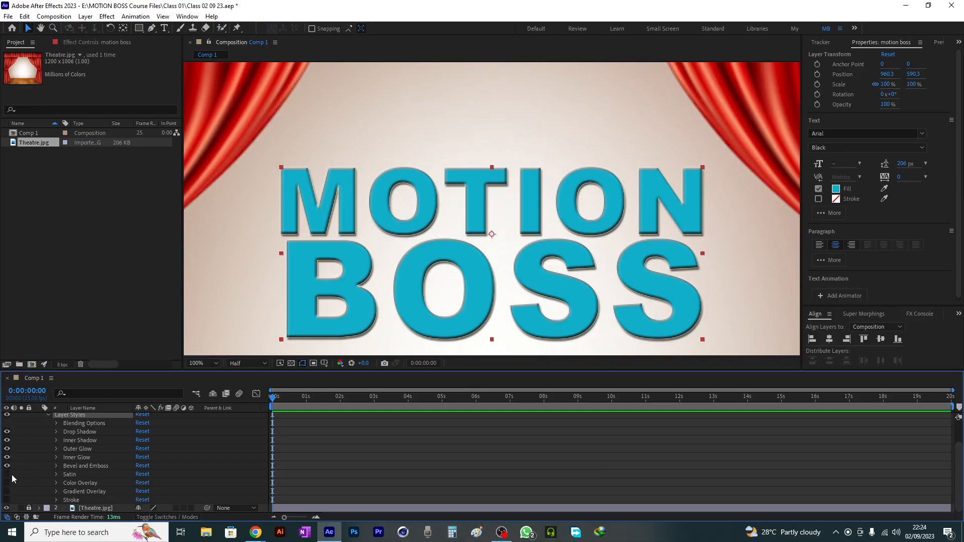
click(7, 474)
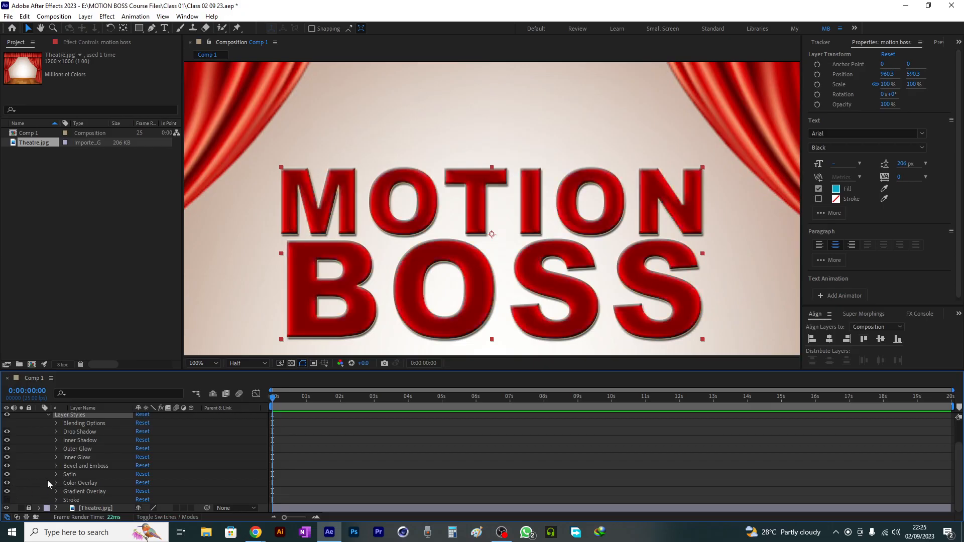
click(7, 501)
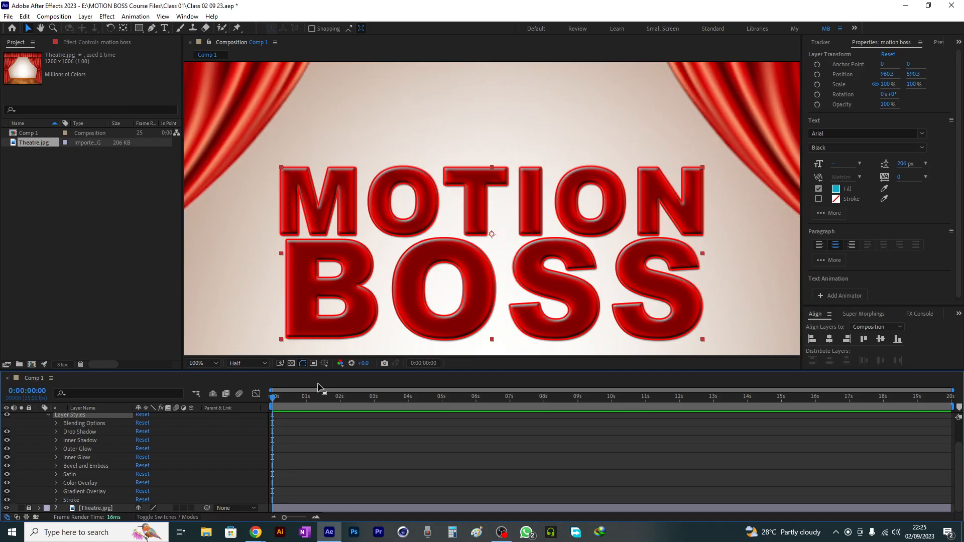
- Select the title's Stroke layer style and expand its properties
click(72, 499)
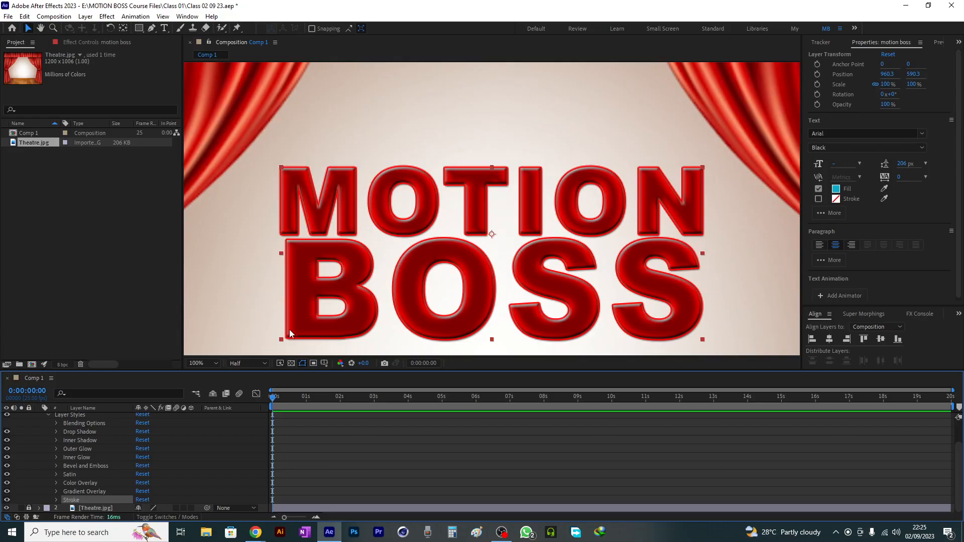
key(period)
key(period)
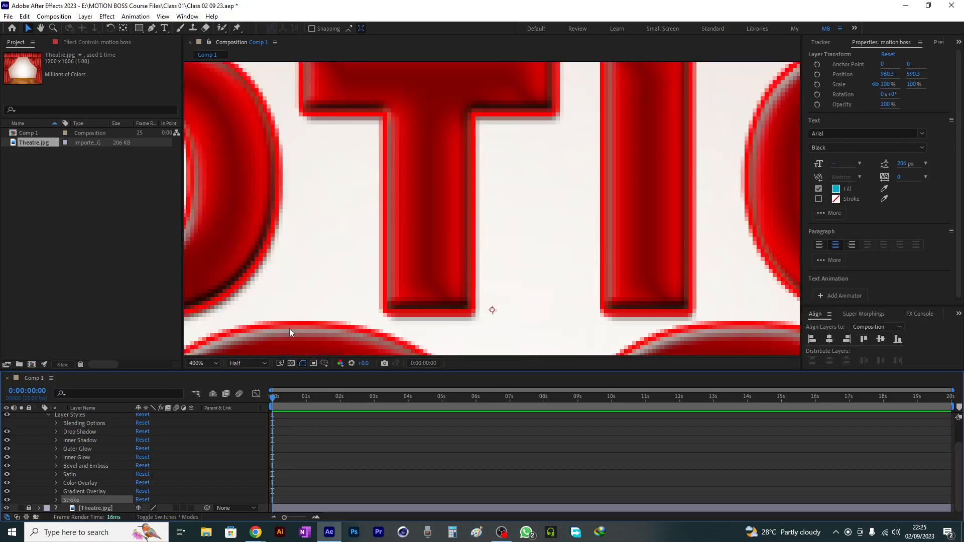
click(55, 499)
scroll(35, 476, down, 2)
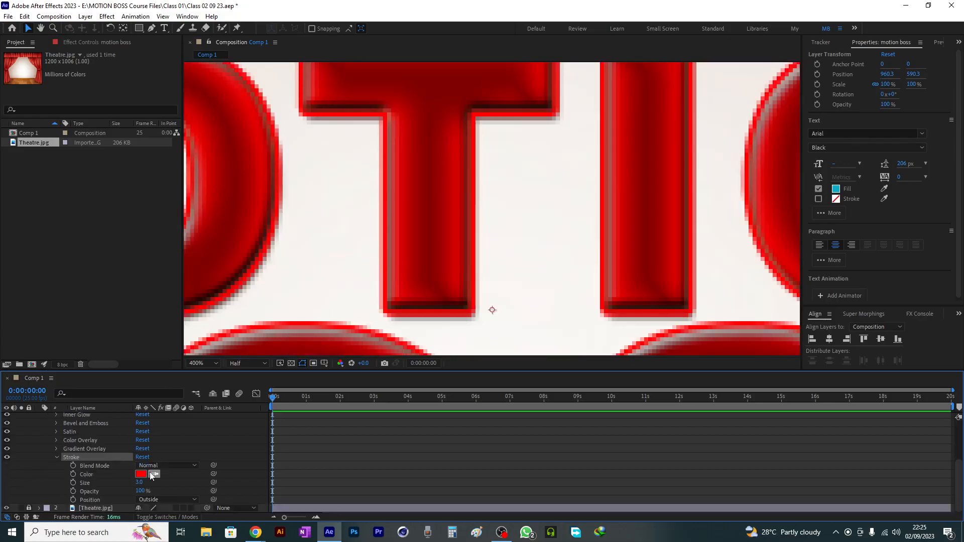
- Try several hues for the title's Stroke layer style and set its colour to a bright sky blue
click(140, 474)
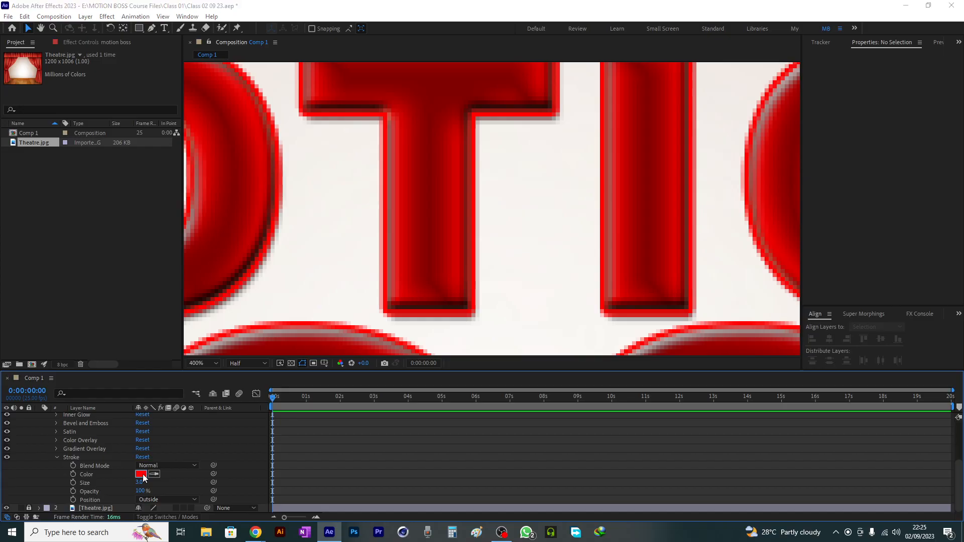
click(492, 310)
drag(677, 199, 708, 228)
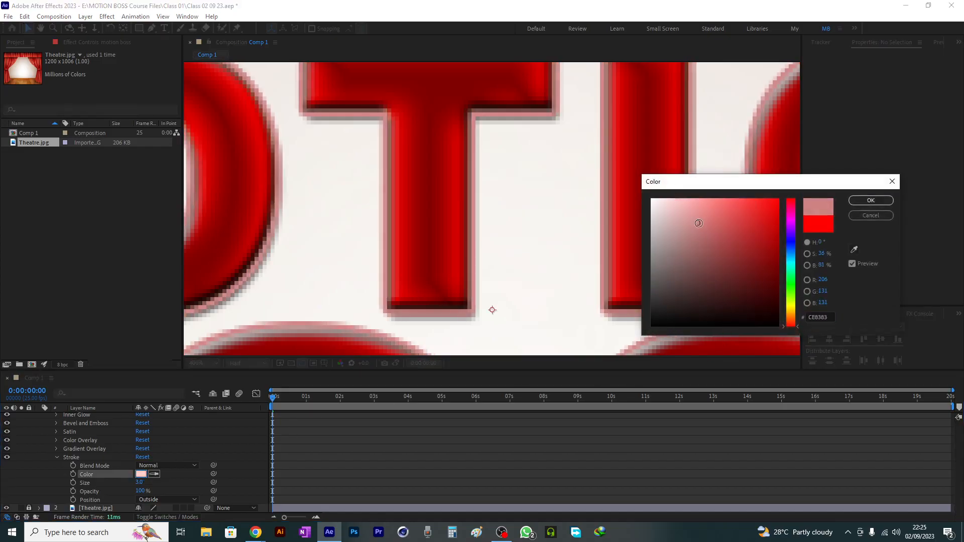
click(793, 258)
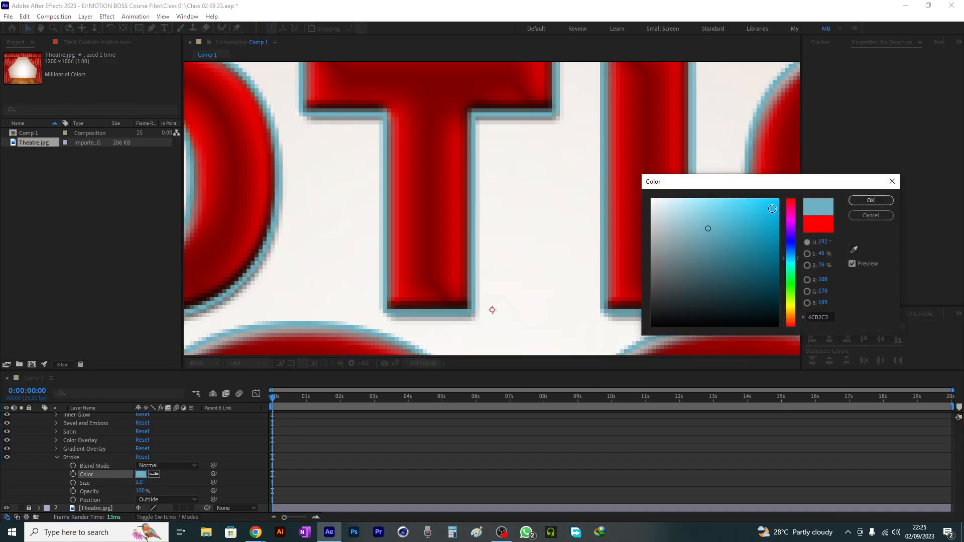
click(778, 199)
click(758, 234)
click(792, 308)
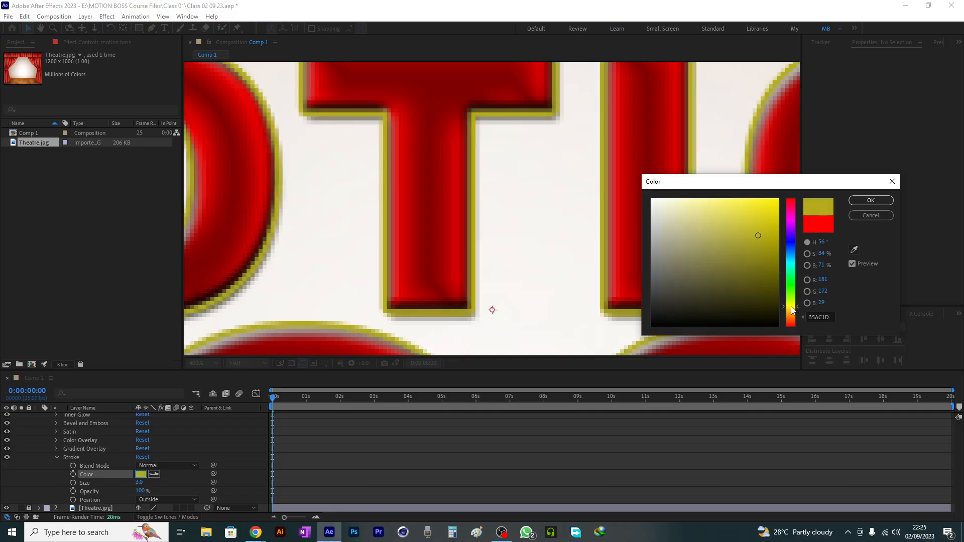
click(746, 198)
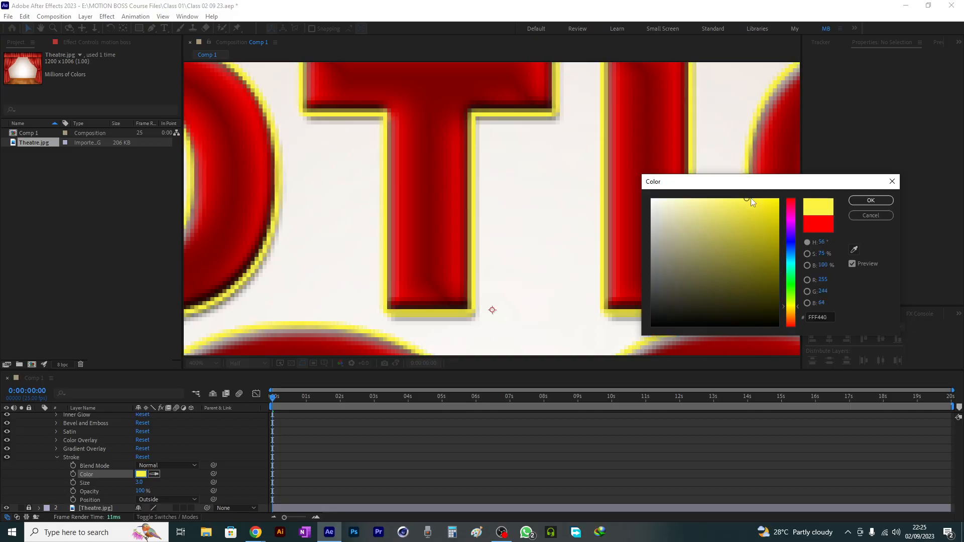
click(792, 264)
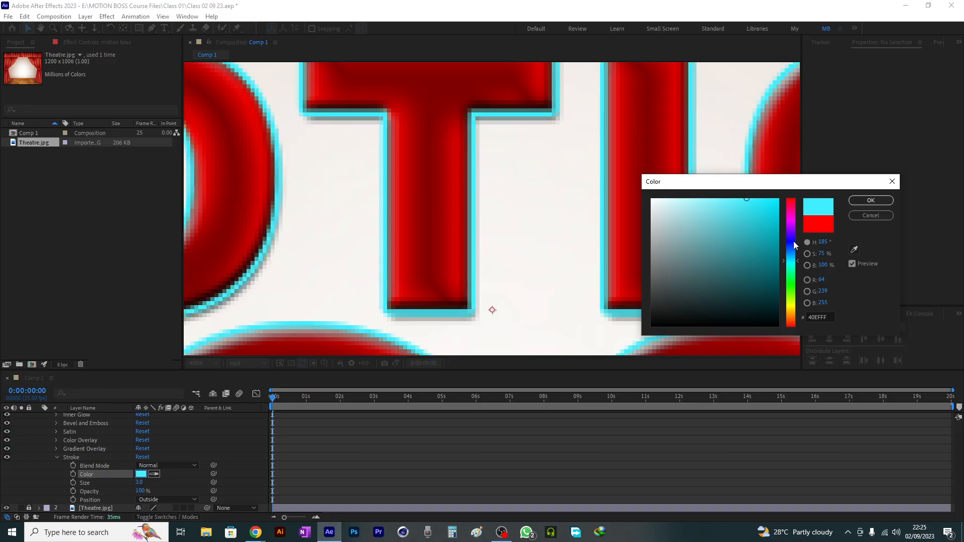
click(795, 242)
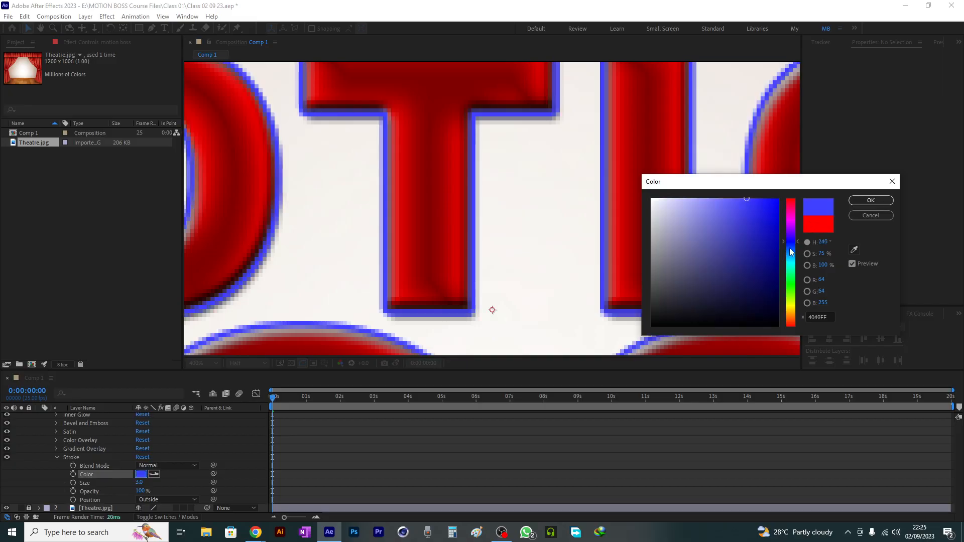
click(792, 255)
click(793, 233)
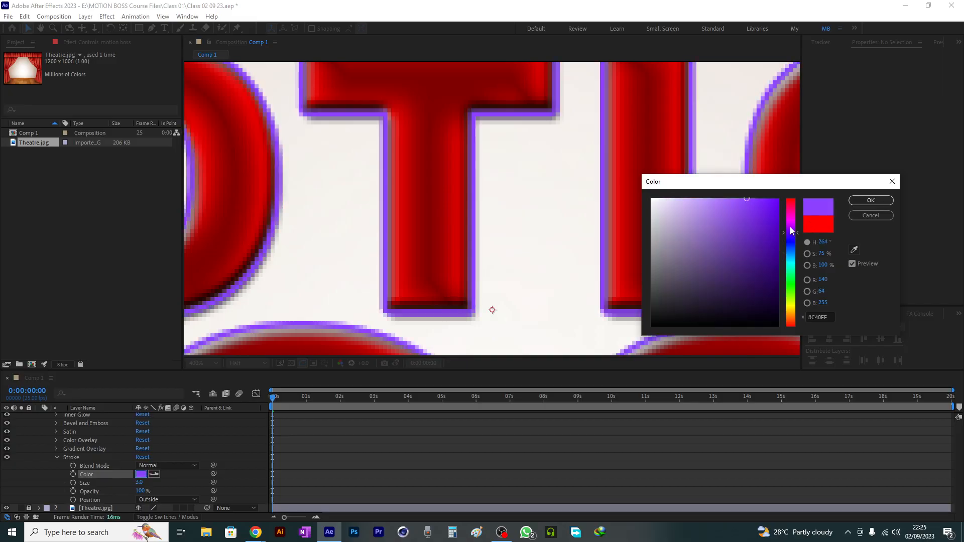
drag(792, 231, 793, 258)
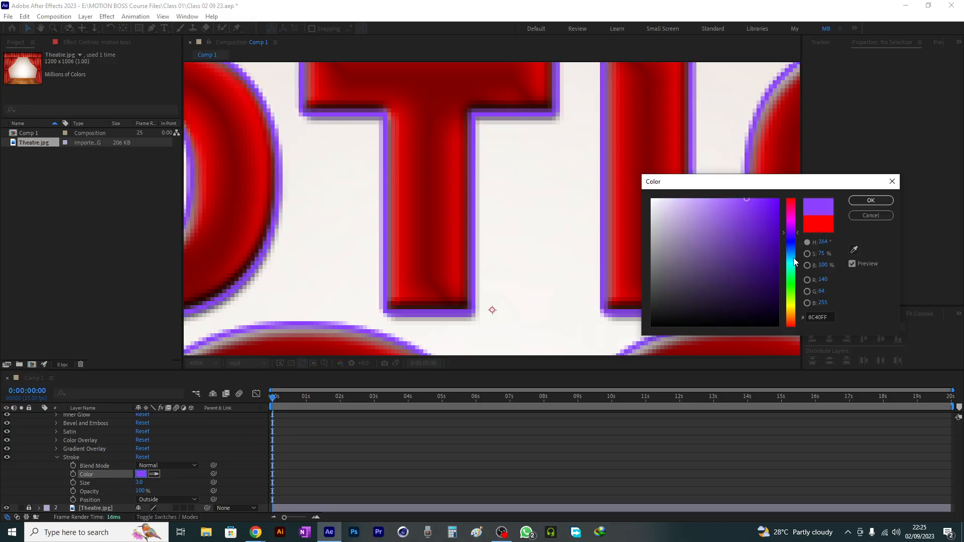
click(872, 200)
- Examine the title's new stroke in the full composition and close up
key(comma)
key(comma)
key(comma)
key(comma)
key(comma)
key(comma)
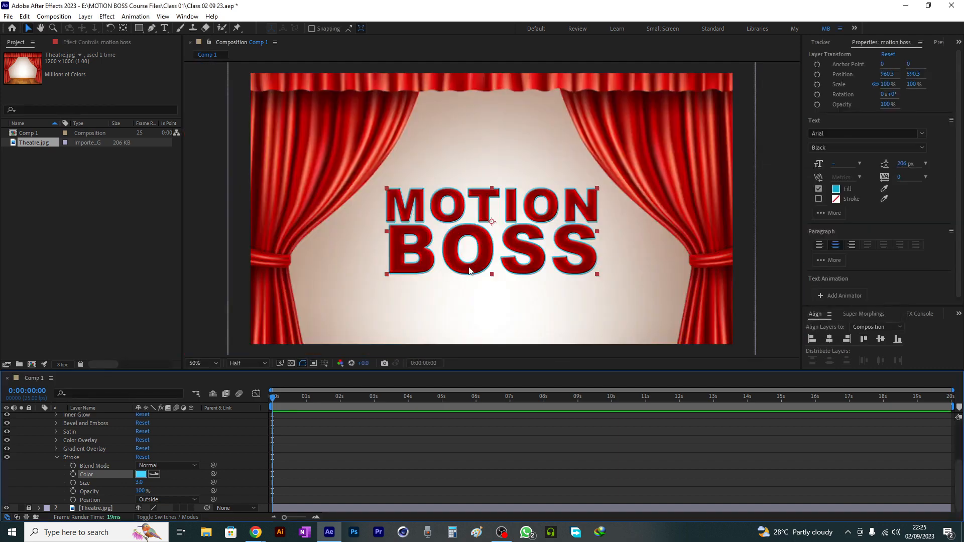
key(period)
key(period)
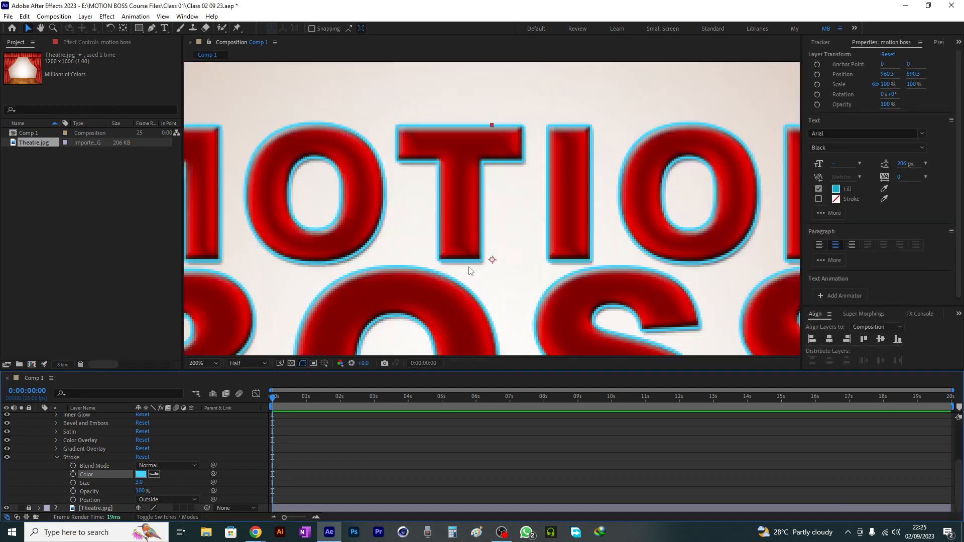
- Collapse the Stroke properties and expand the Color Overlay properties of the title
click(56, 457)
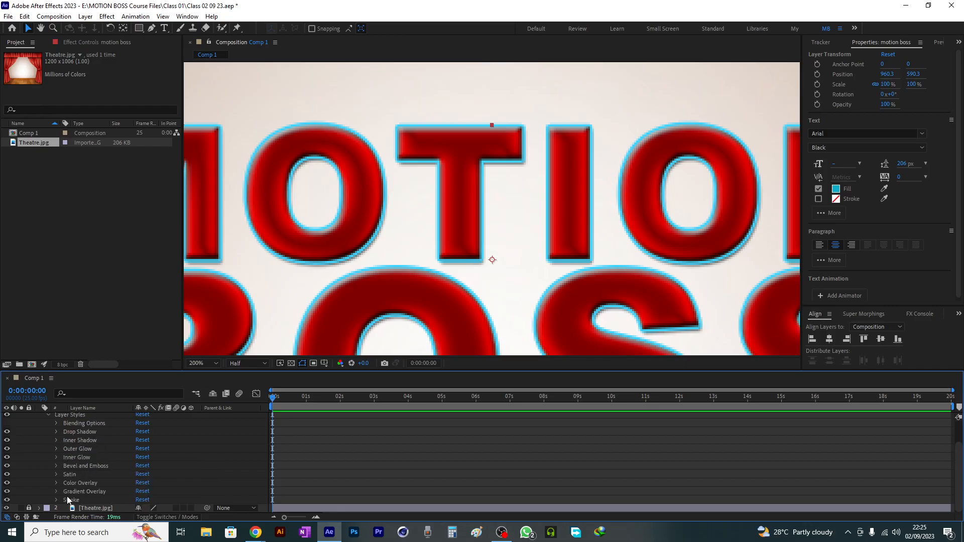
click(56, 483)
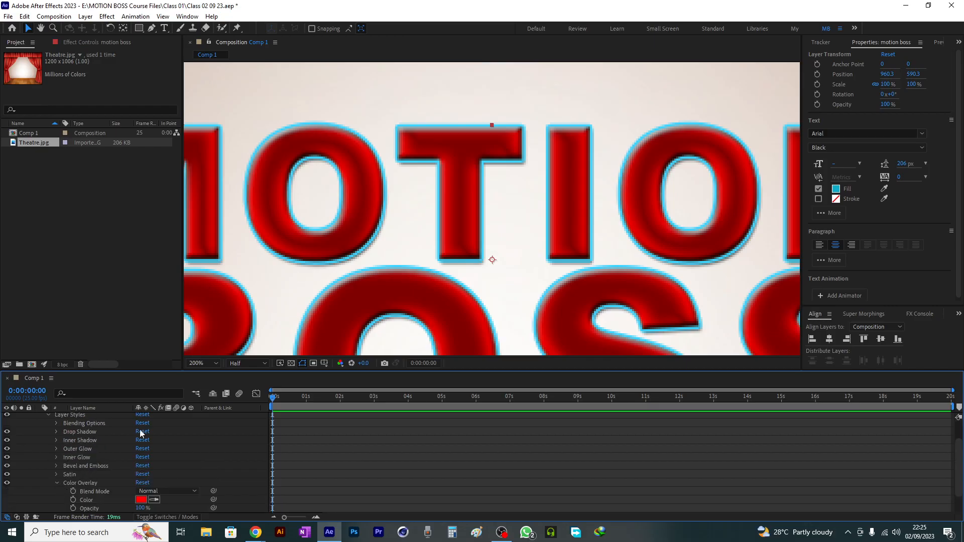
- Set the text layer's Color Overlay color to dark teal (207891), starting from the sampled light blue of the letter edges
click(143, 499)
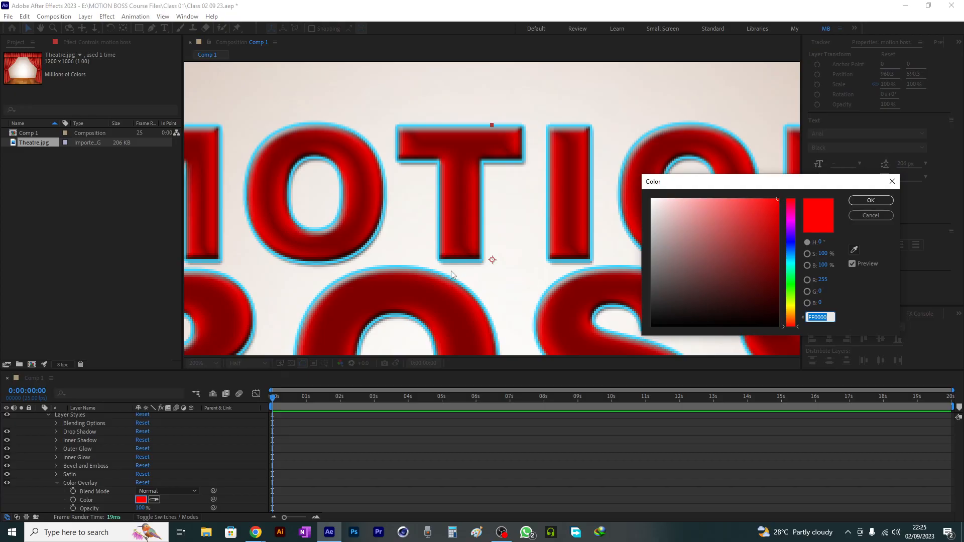
click(854, 249)
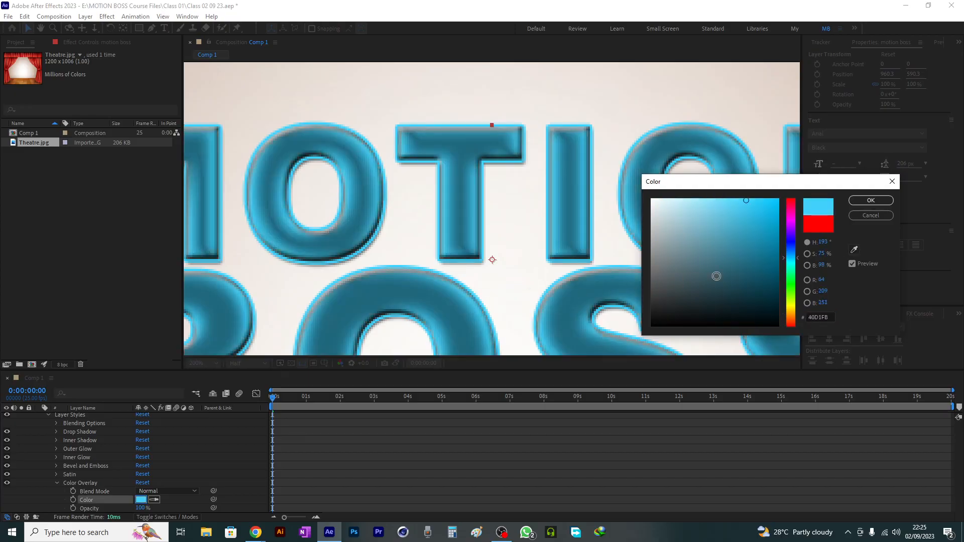
click(782, 275)
mouse_move(783, 274)
mouse_down()
mouse_move(704, 237)
mouse_move(710, 209)
mouse_move(764, 252)
mouse_move(751, 254)
mouse_up()
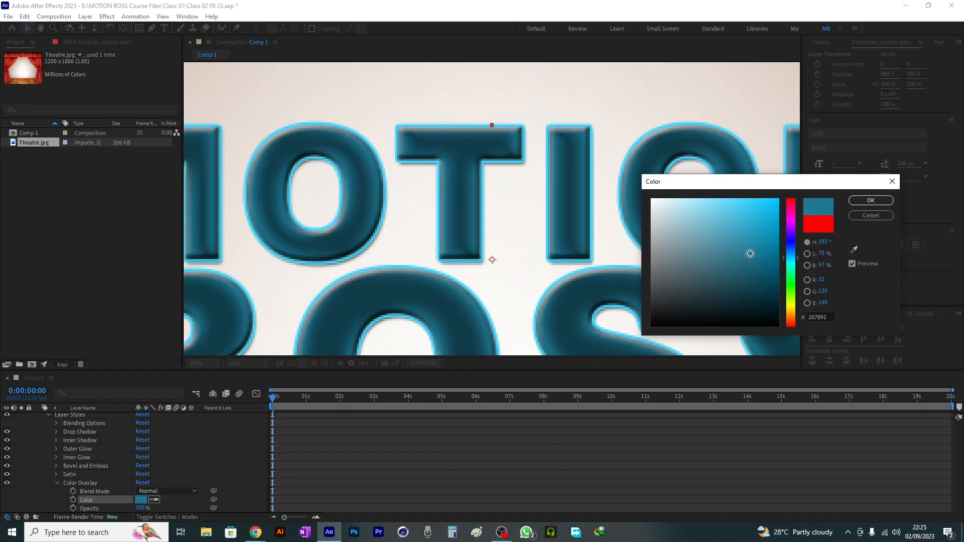
click(871, 201)
scroll(638, 263, down, 6)
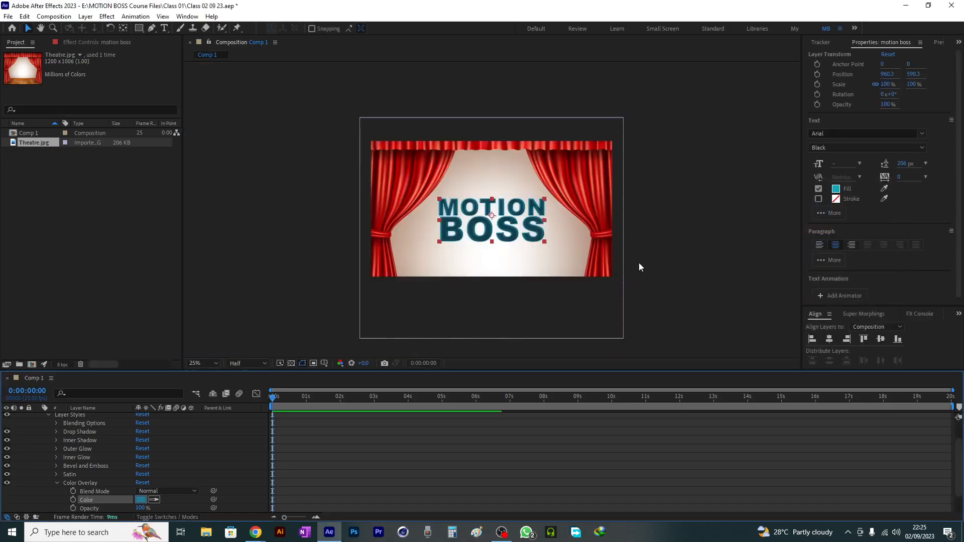
scroll(464, 225, up, 2)
scroll(487, 233, up, 2)
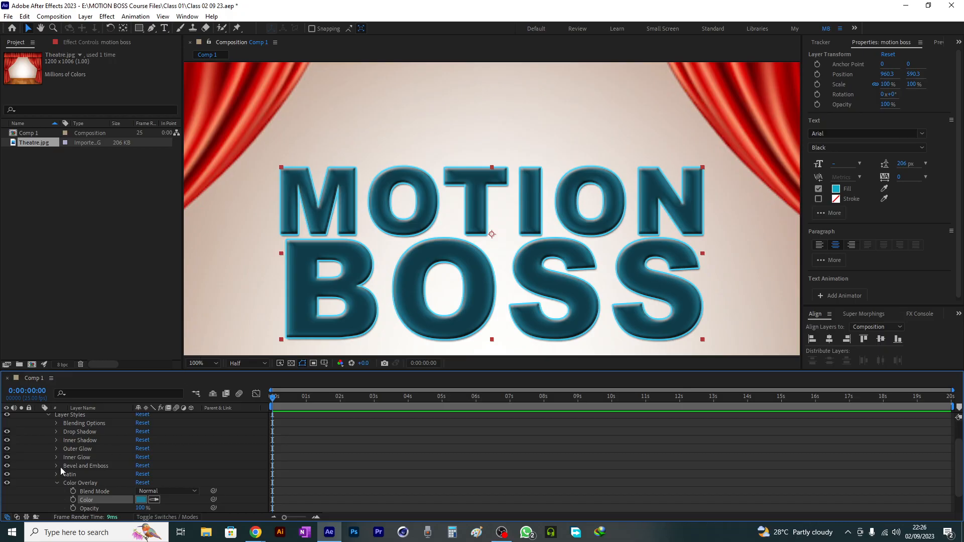
- Collapse the Color Overlay properties and expand the Satin layer style of the motion boss text
click(56, 484)
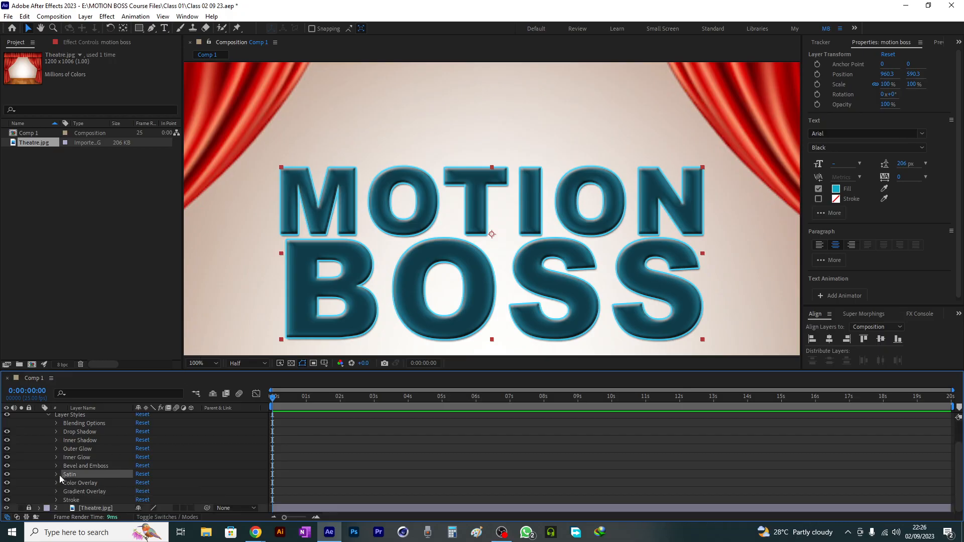
click(56, 474)
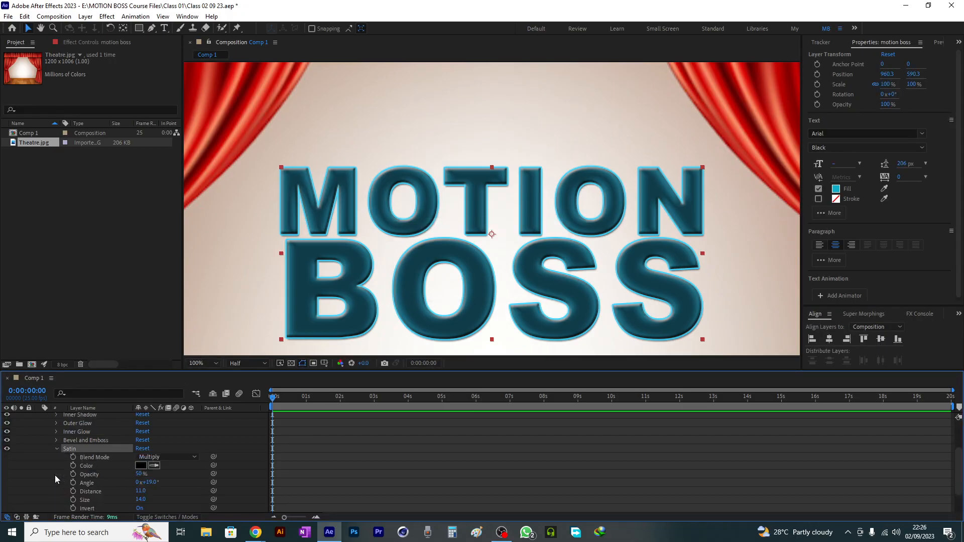
scroll(346, 270, up, 2)
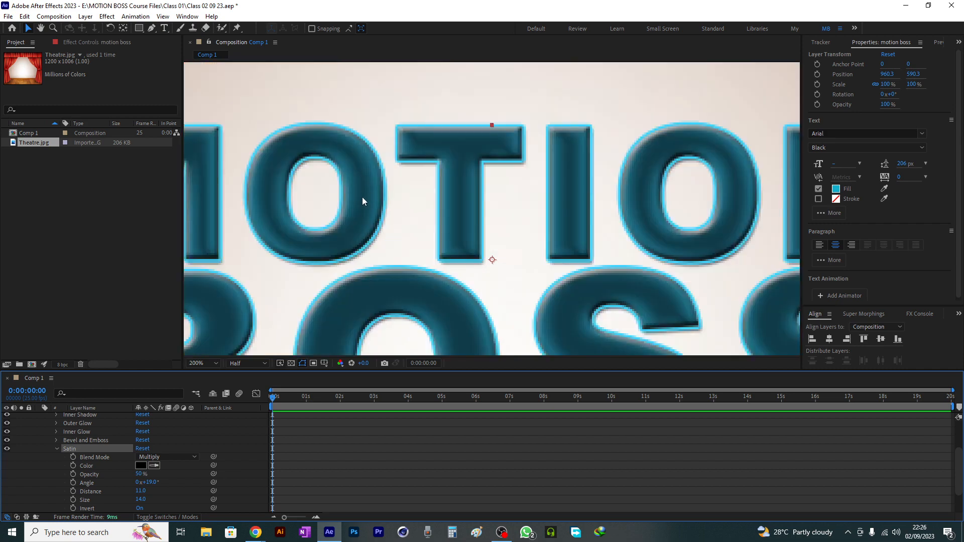
- Try several hues for the Satin color of the text and apply yellow (FFD200)
click(141, 466)
drag(685, 295, 810, 175)
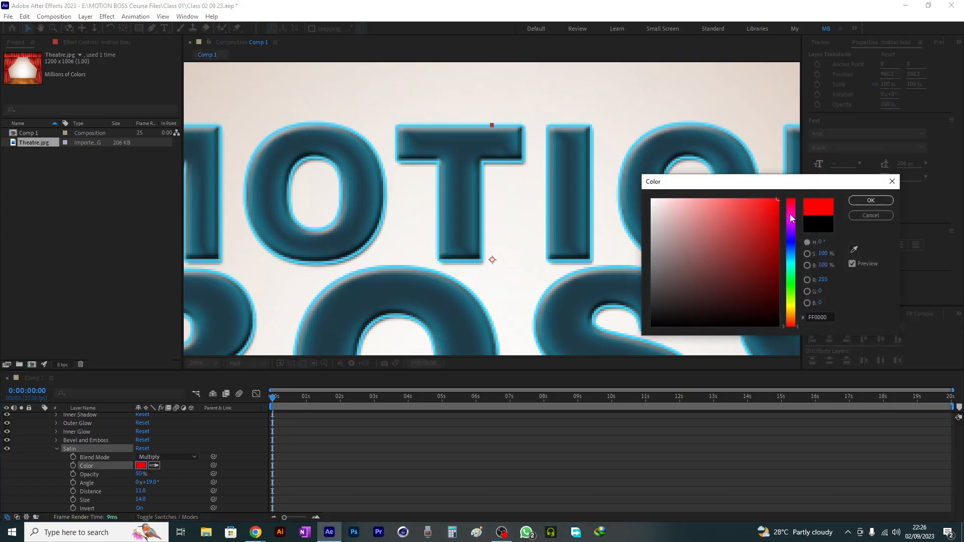
click(791, 216)
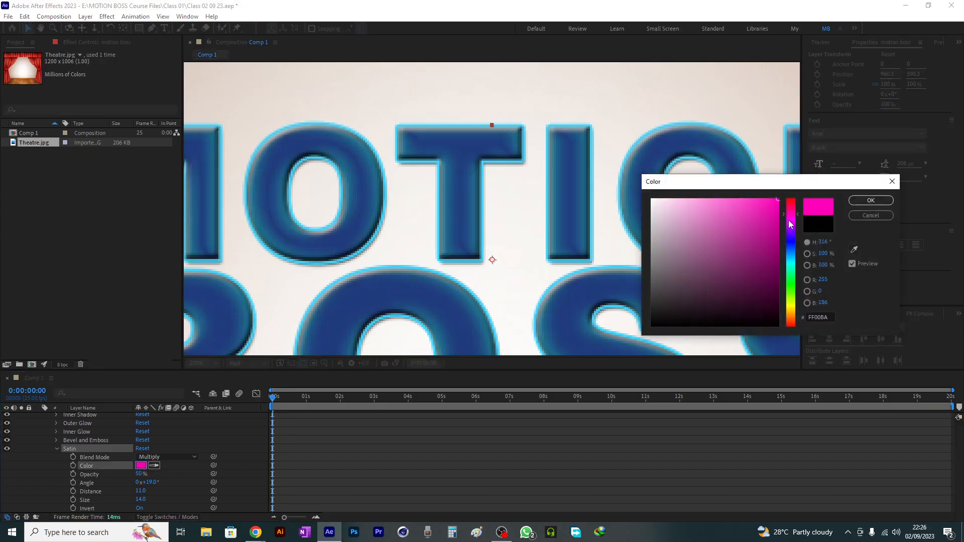
click(785, 262)
click(793, 279)
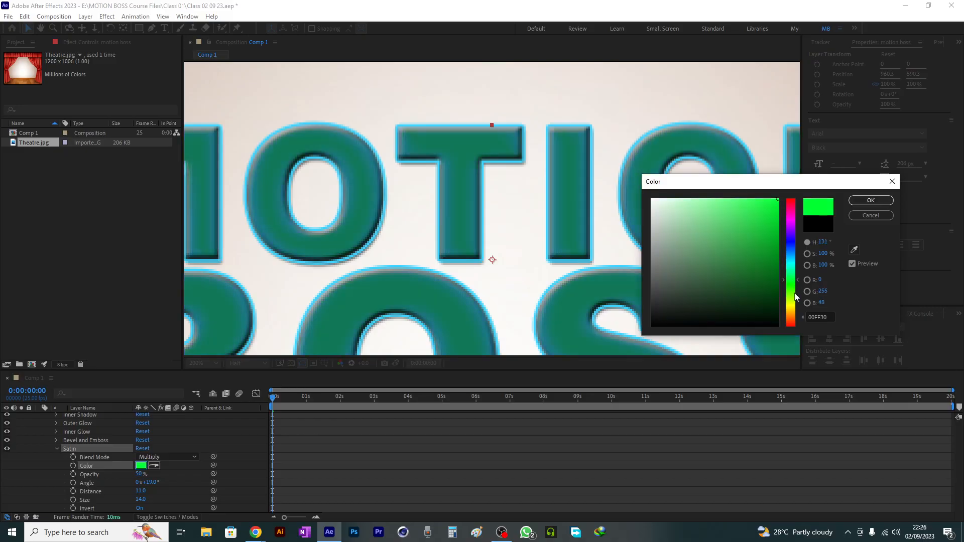
click(796, 302)
click(793, 307)
click(790, 229)
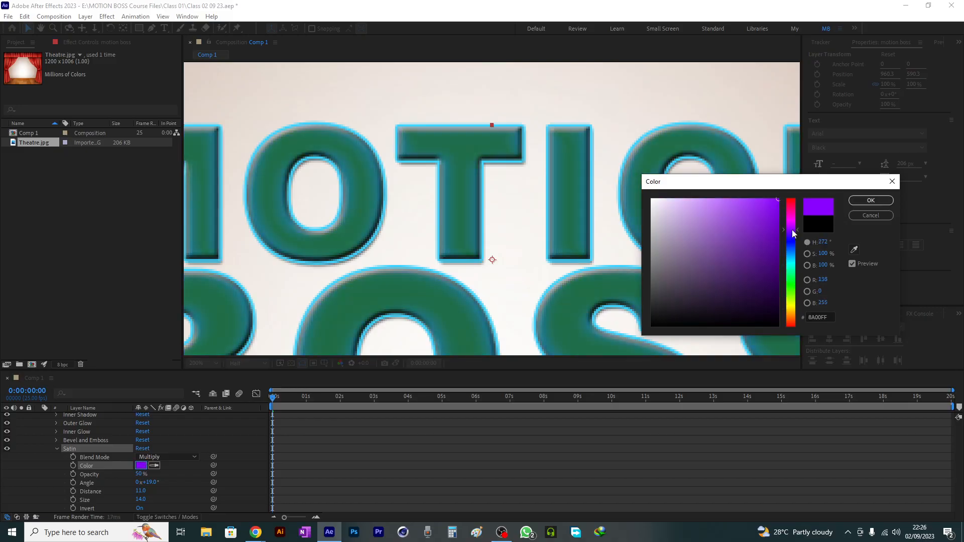
click(790, 220)
click(791, 205)
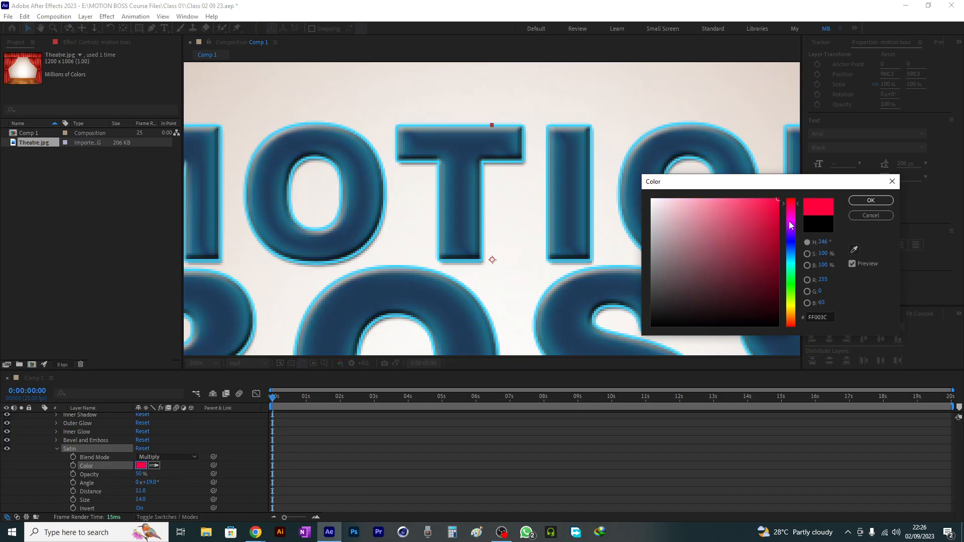
click(791, 261)
click(791, 287)
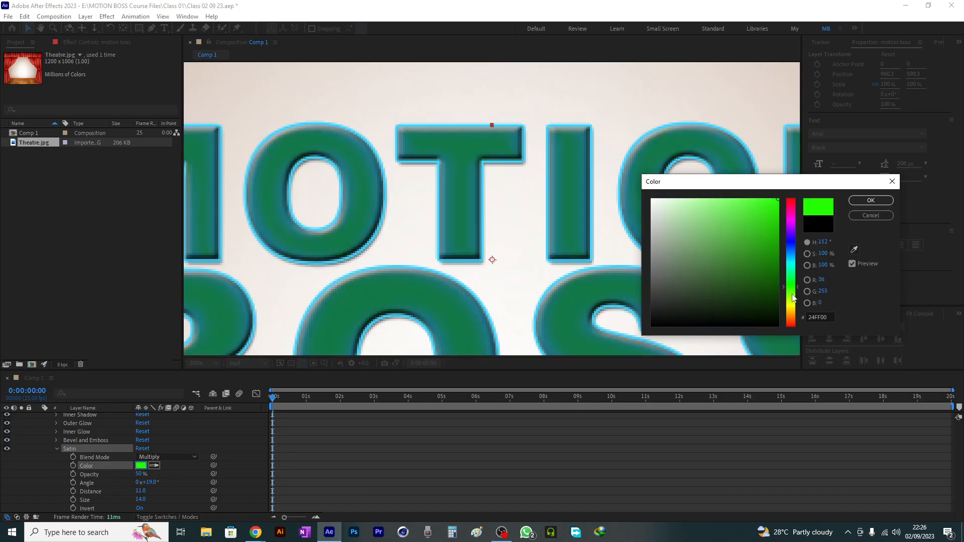
click(794, 309)
click(871, 202)
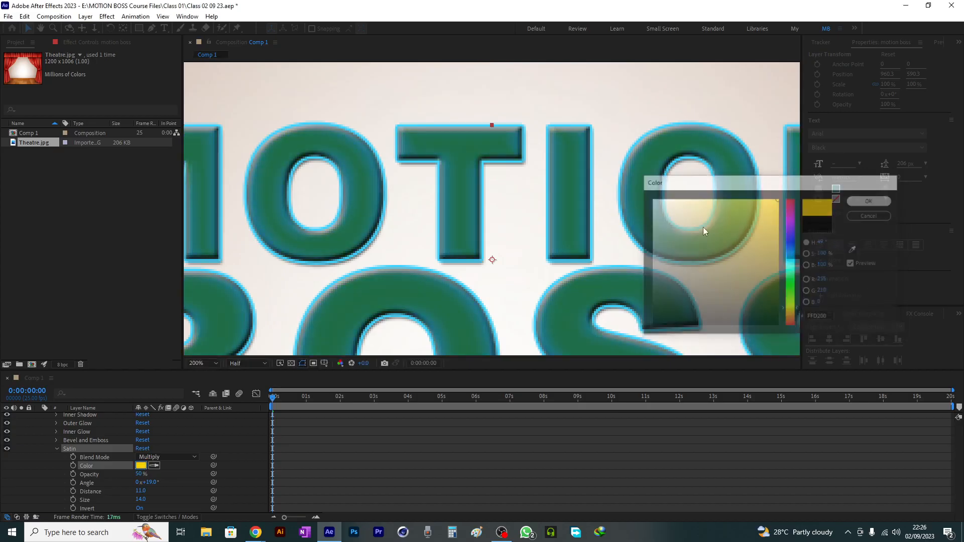
key(comma)
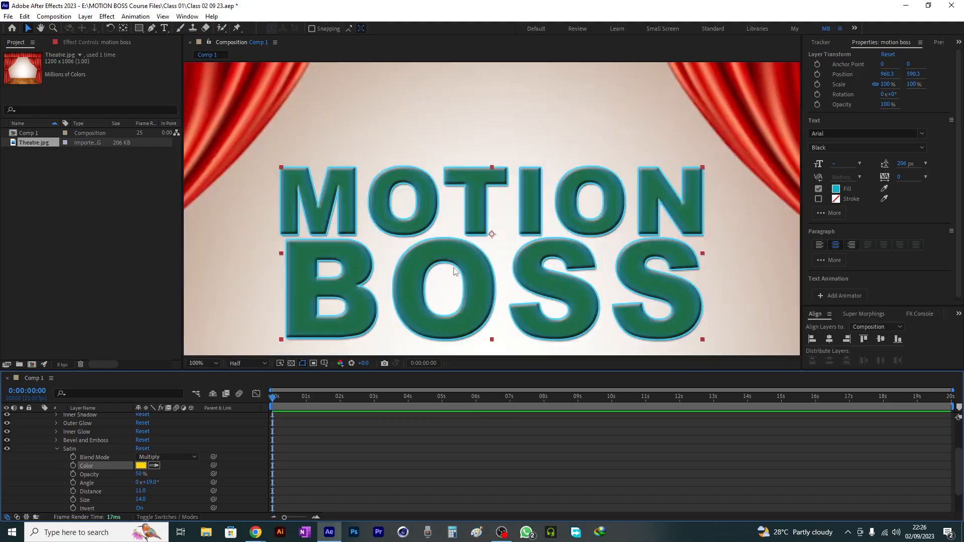
- Change the Satin color of the text to vivid purple (8200FC)
click(140, 470)
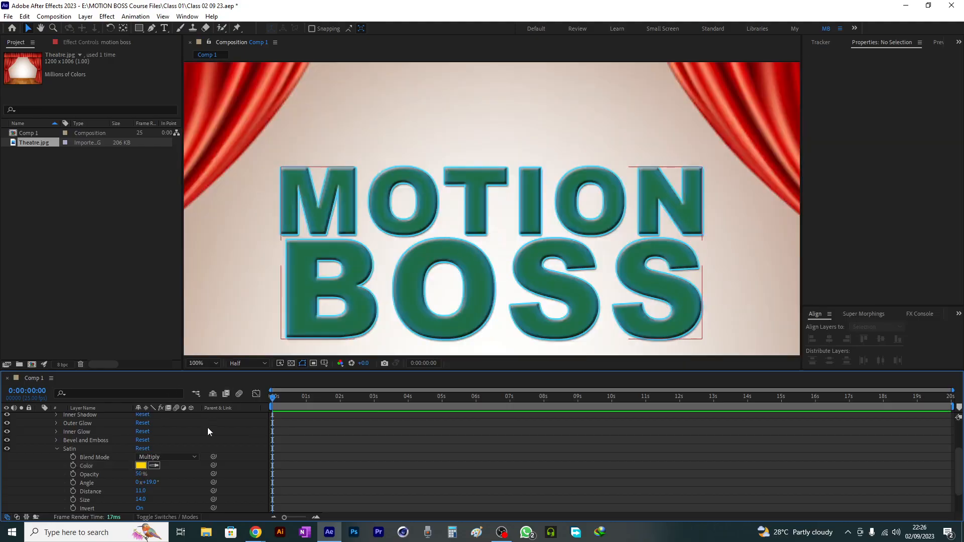
click(141, 465)
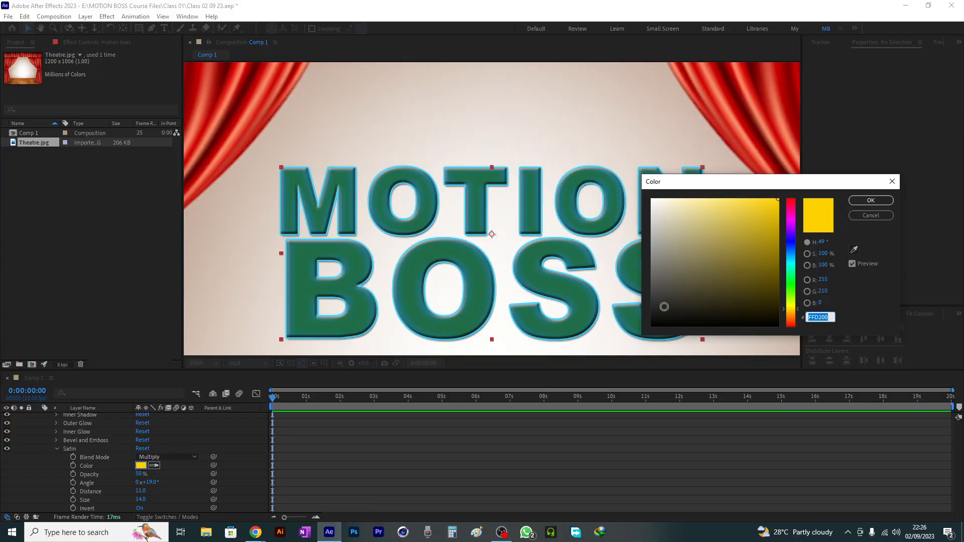
mouse_move(766, 293)
mouse_down()
mouse_move(794, 249)
mouse_move(748, 199)
mouse_up()
click(793, 217)
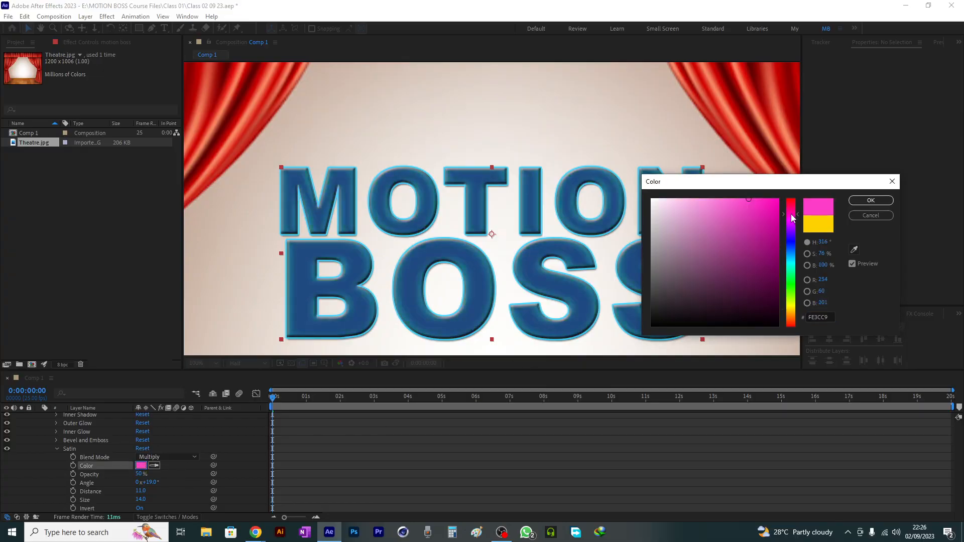
click(791, 230)
drag(779, 230, 797, 204)
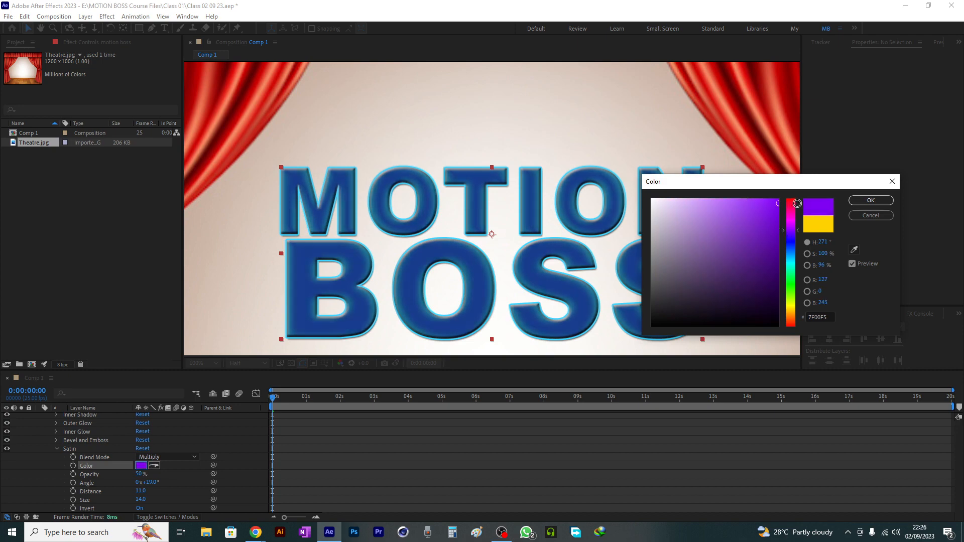
click(870, 200)
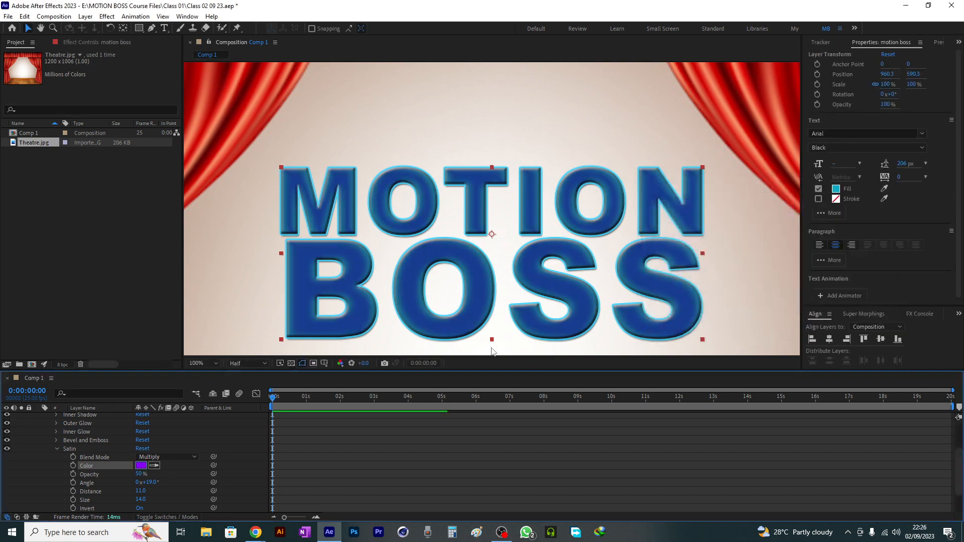
- Try the Linear Light and Lighten blend modes for the Satin style and settle on Normal
click(178, 457)
click(170, 325)
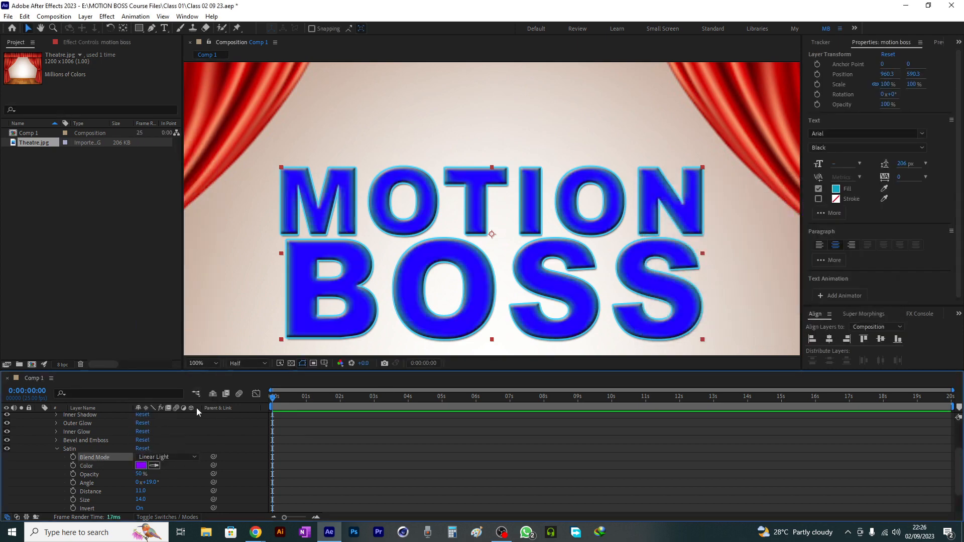
click(173, 456)
click(170, 220)
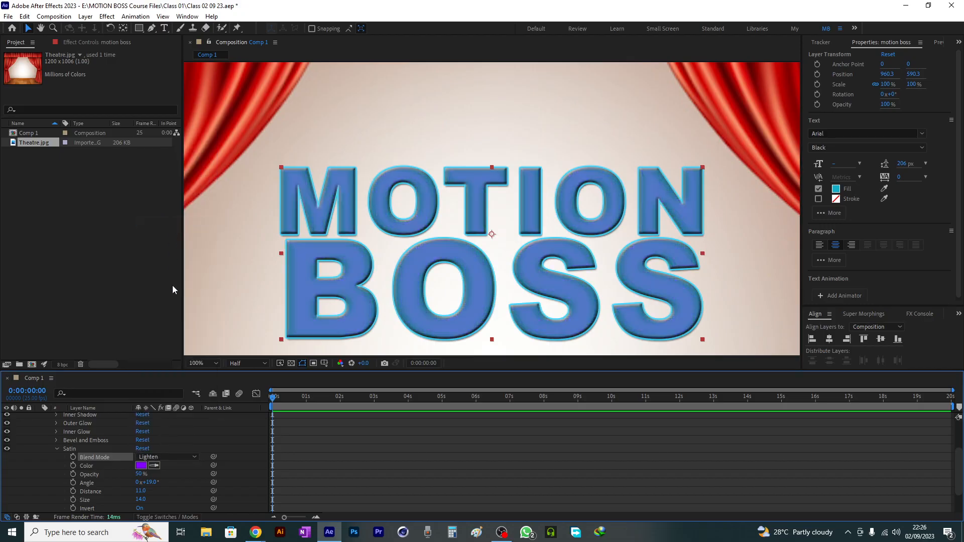
click(161, 458)
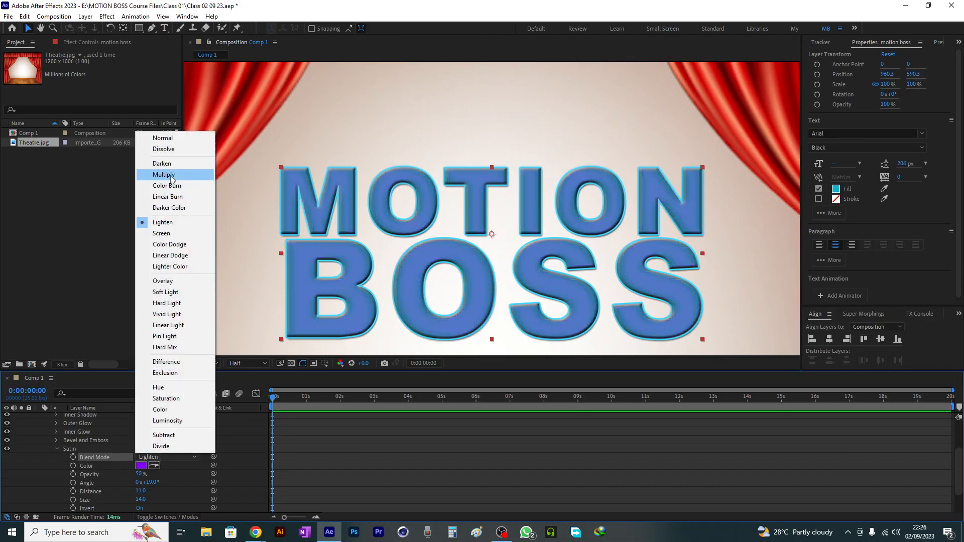
click(180, 139)
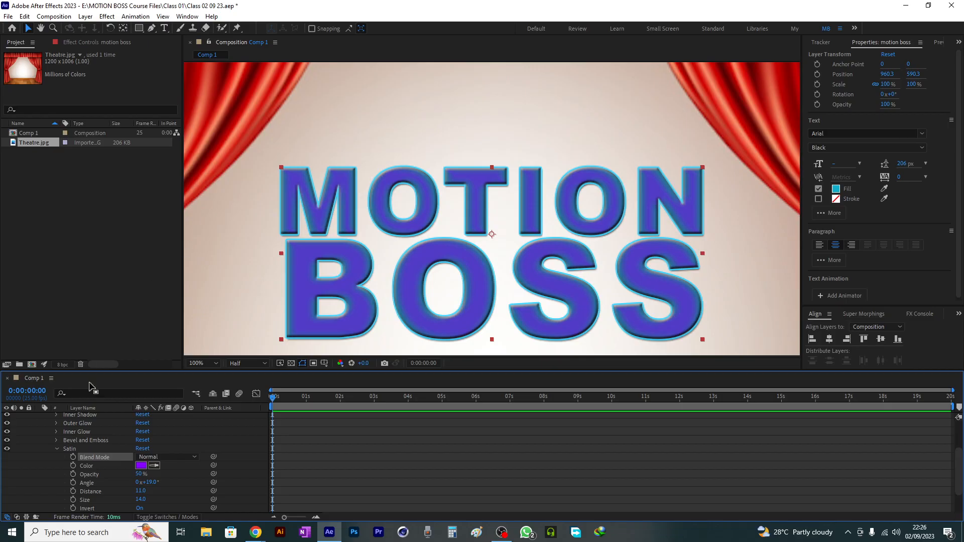
- Set the Satin color to blue-violet (4700FC) and collapse the Satin properties
click(143, 465)
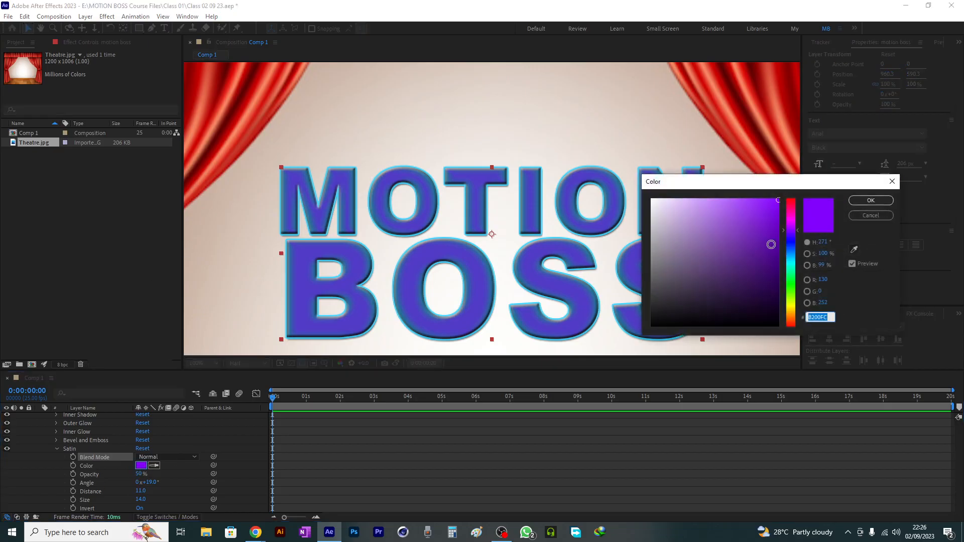
click(792, 217)
mouse_move(793, 216)
mouse_down()
mouse_move(790, 285)
mouse_move(789, 235)
mouse_up()
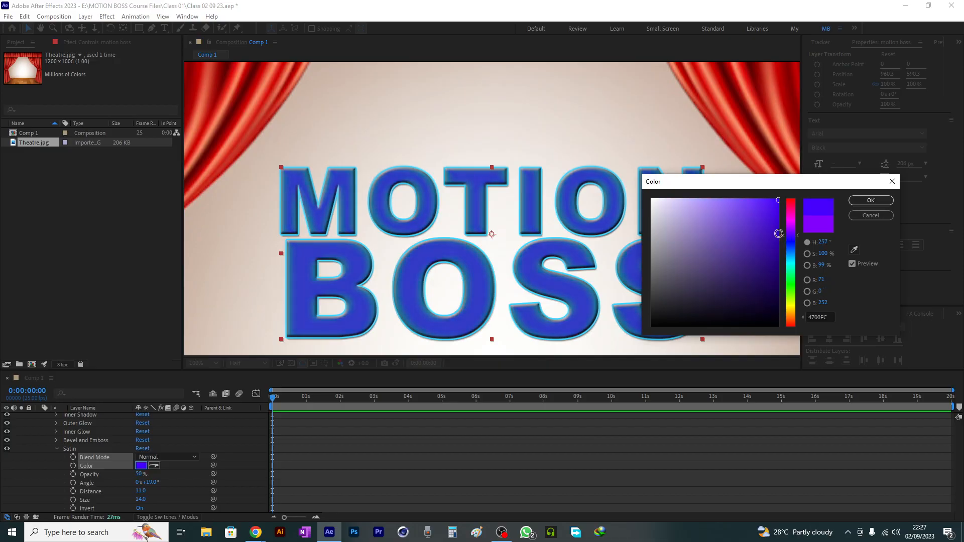
click(862, 200)
click(56, 448)
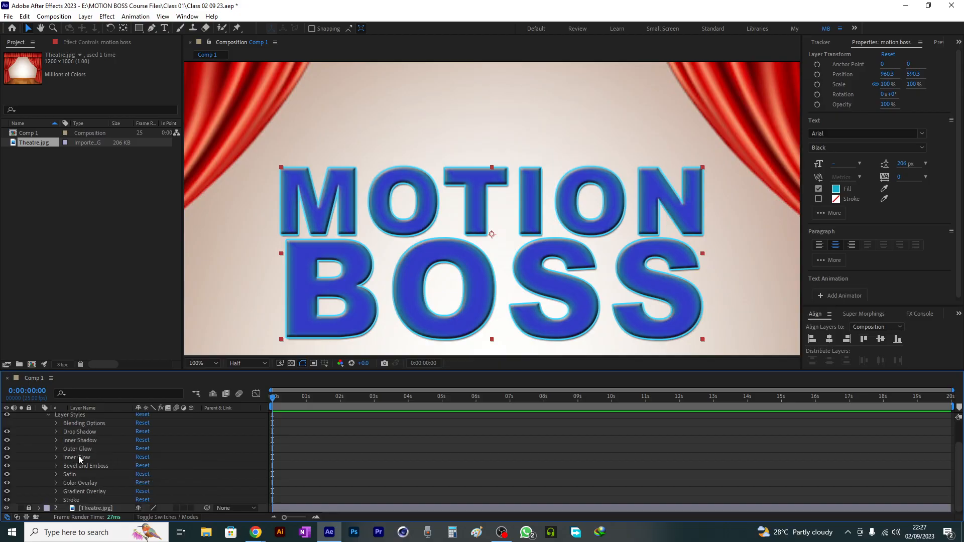
- Set the Inner Glow color to white (FFFFFF), then turn the Inner Glow style off and collapse its properties
click(69, 458)
click(56, 457)
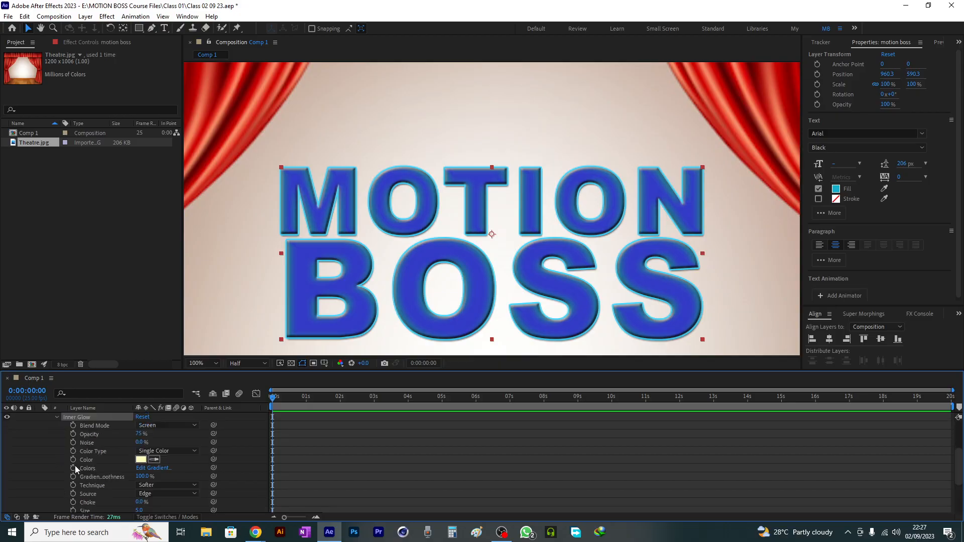
click(141, 459)
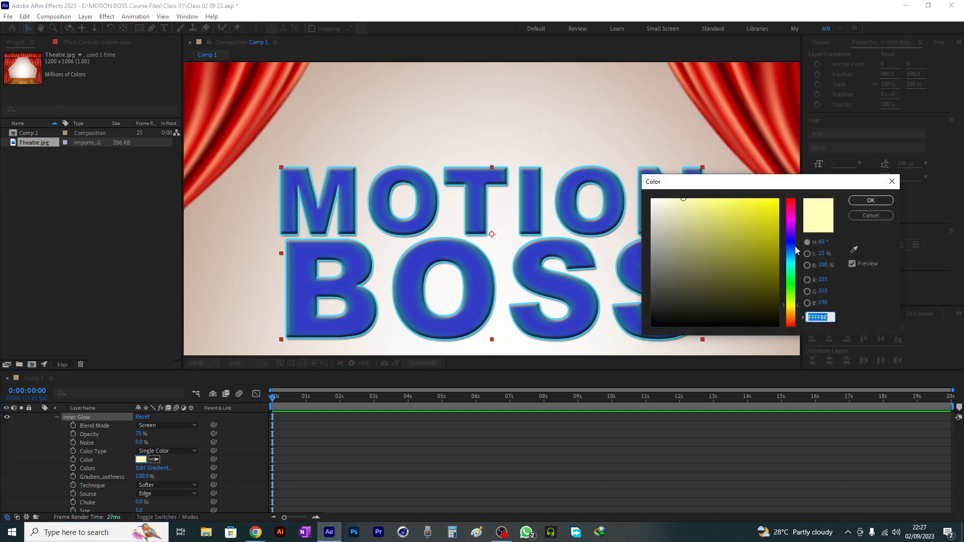
drag(766, 226, 807, 194)
drag(728, 229, 660, 184)
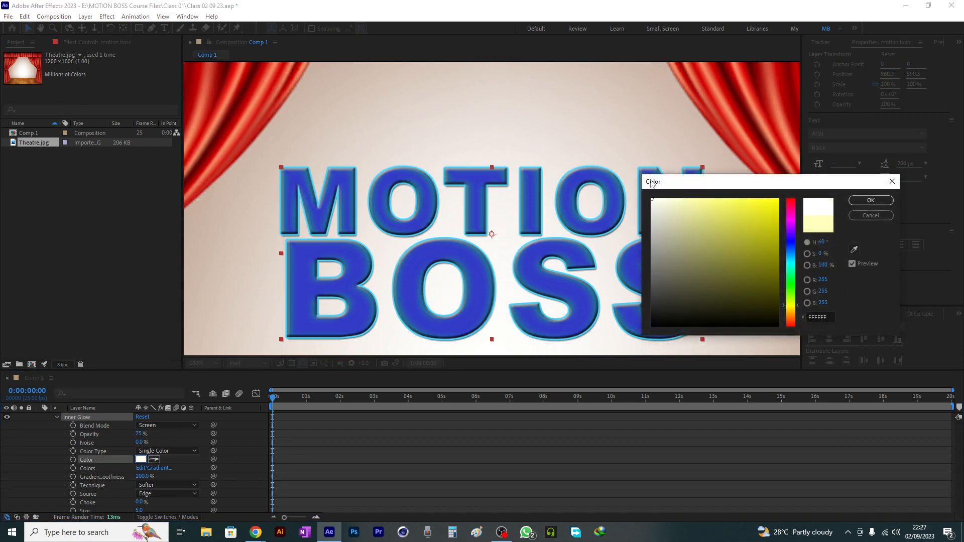
drag(692, 273, 637, 365)
drag(689, 268, 651, 200)
click(871, 200)
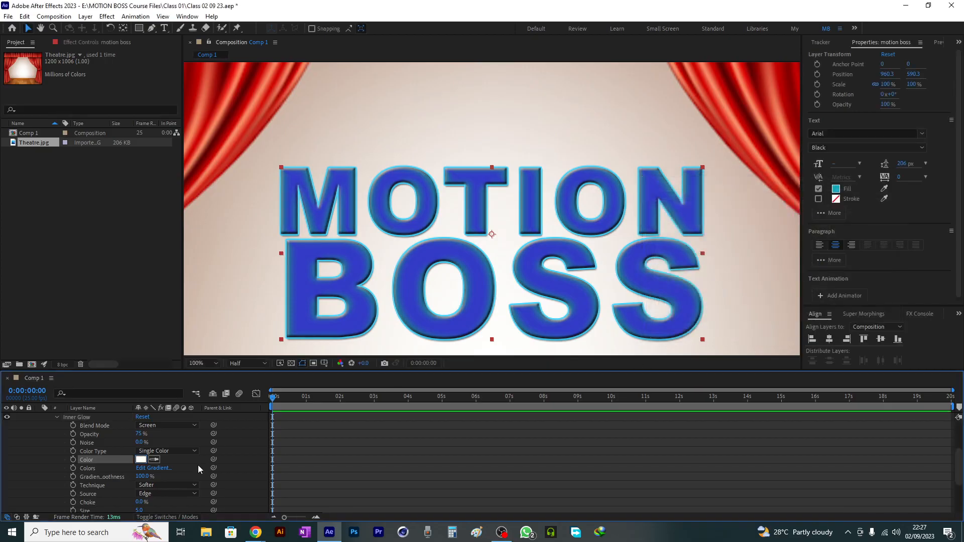
scroll(85, 466, up, 3)
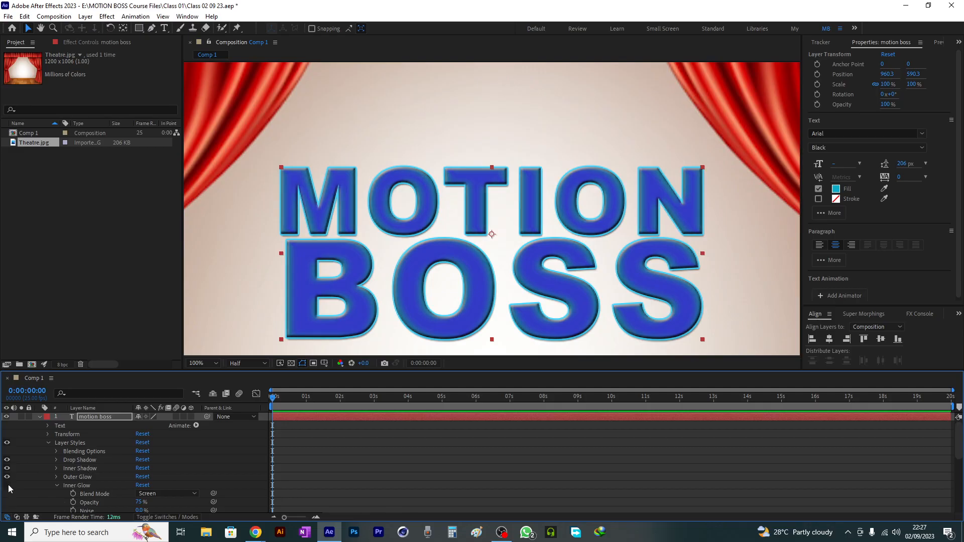
click(56, 484)
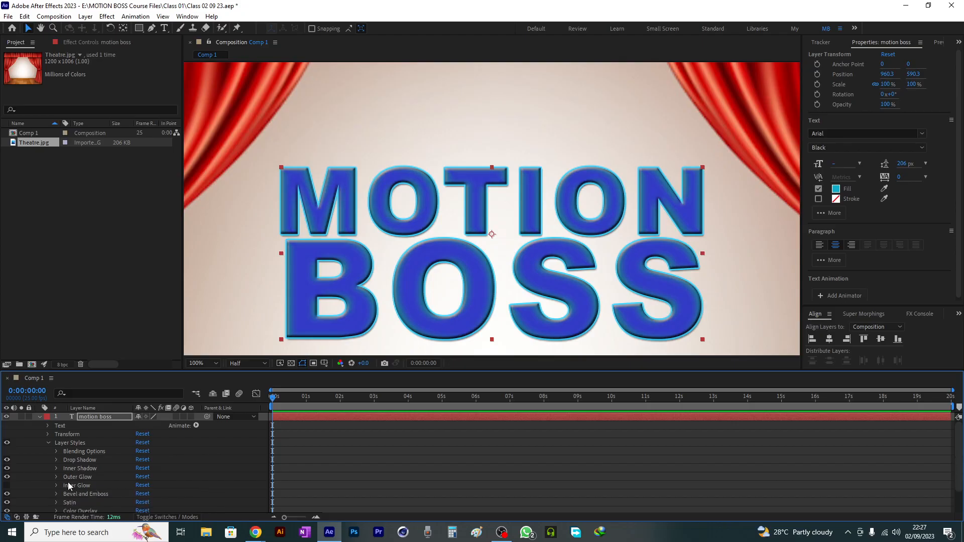
- Expand the Outer Glow properties of the text layer and set the glow color to bright orange
click(67, 482)
click(57, 477)
scroll(57, 475, down, 3)
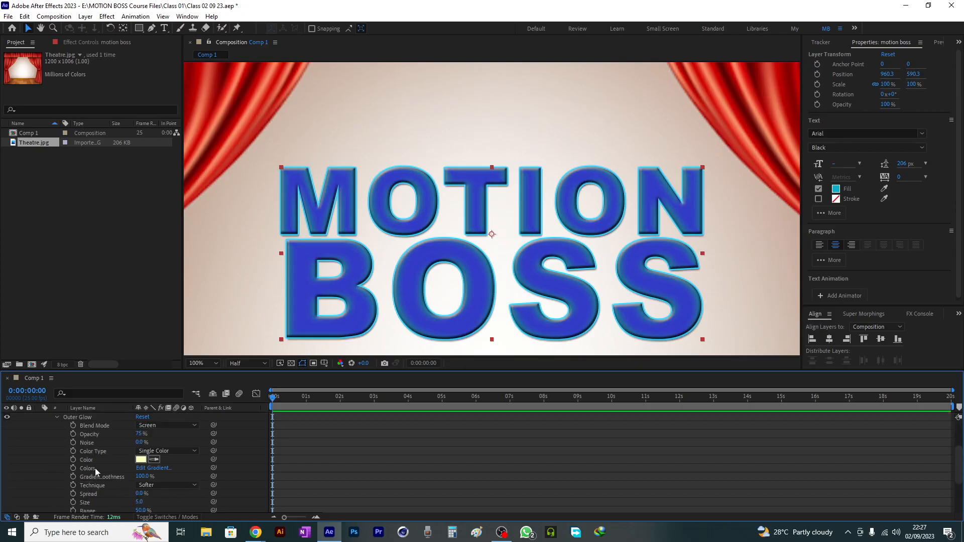
scroll(94, 468, up, 2)
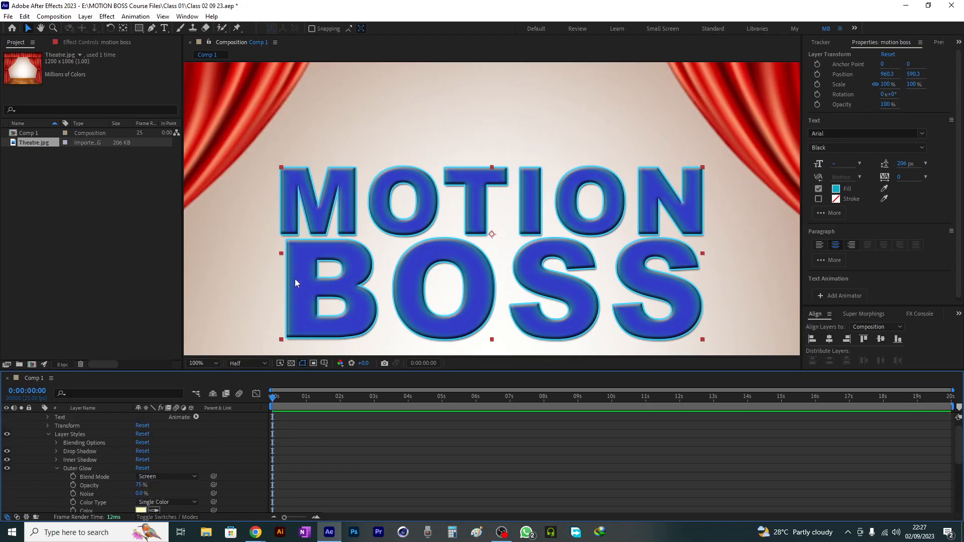
scroll(138, 482, down, 3)
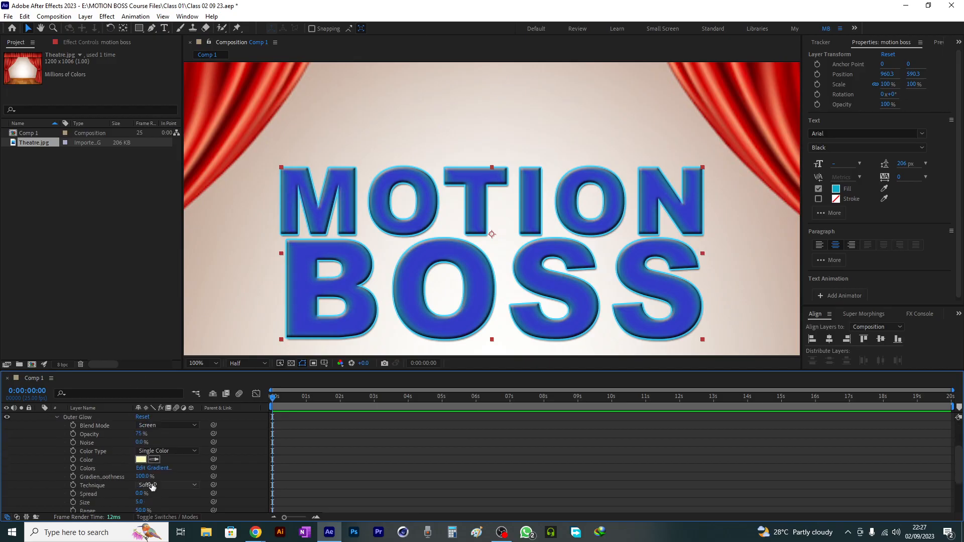
click(141, 459)
click(778, 199)
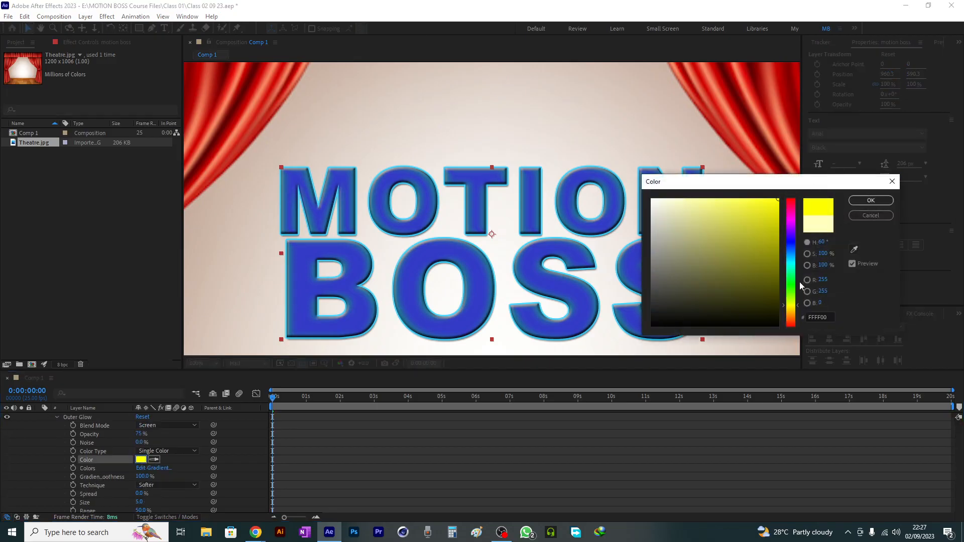
click(791, 294)
click(792, 315)
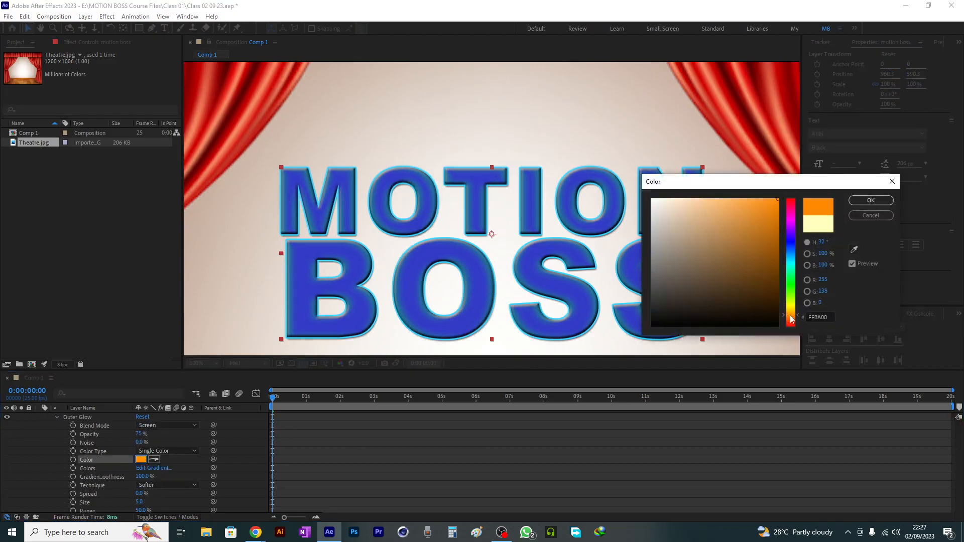
click(767, 228)
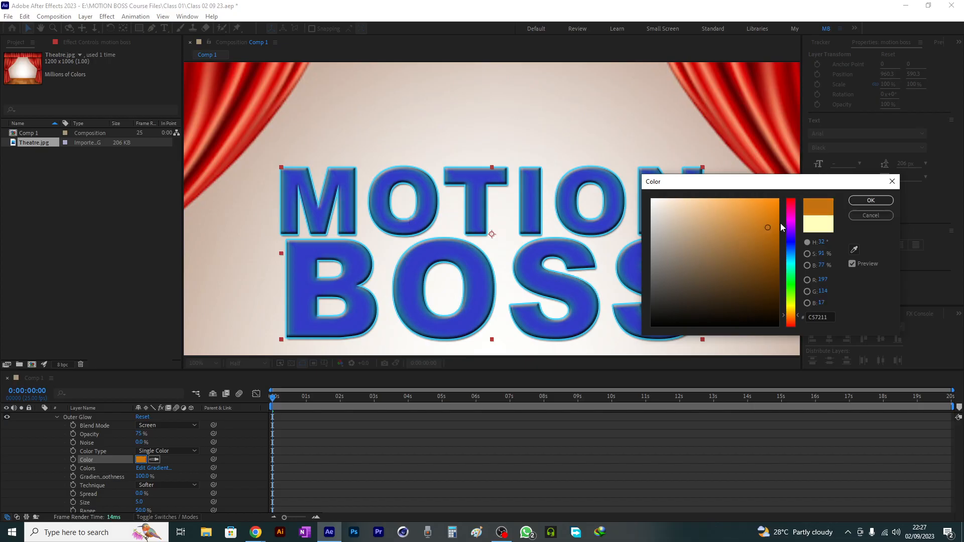
drag(777, 203, 793, 194)
click(870, 200)
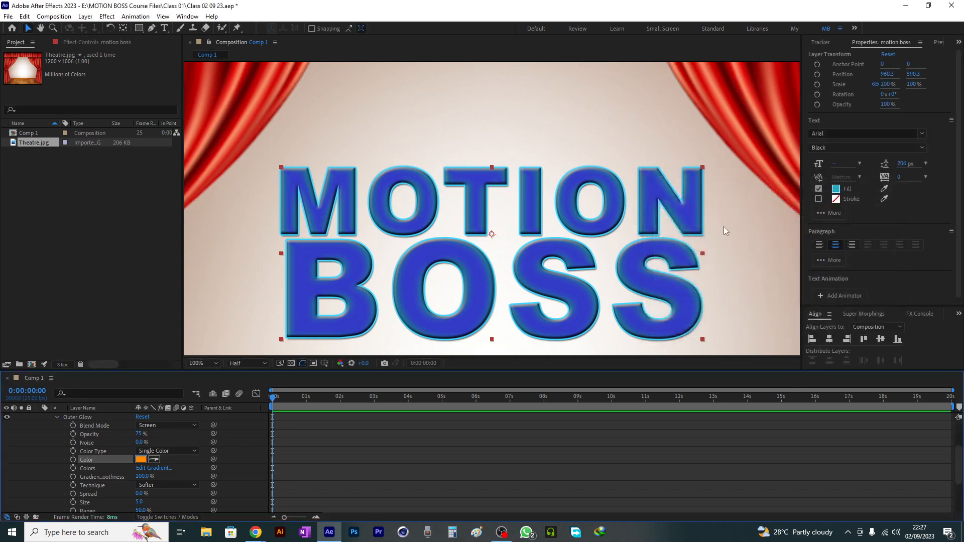
- Set the composition preview resolution to Full and inspect the lettering's glow edges at different magnifications
key(period)
key(period)
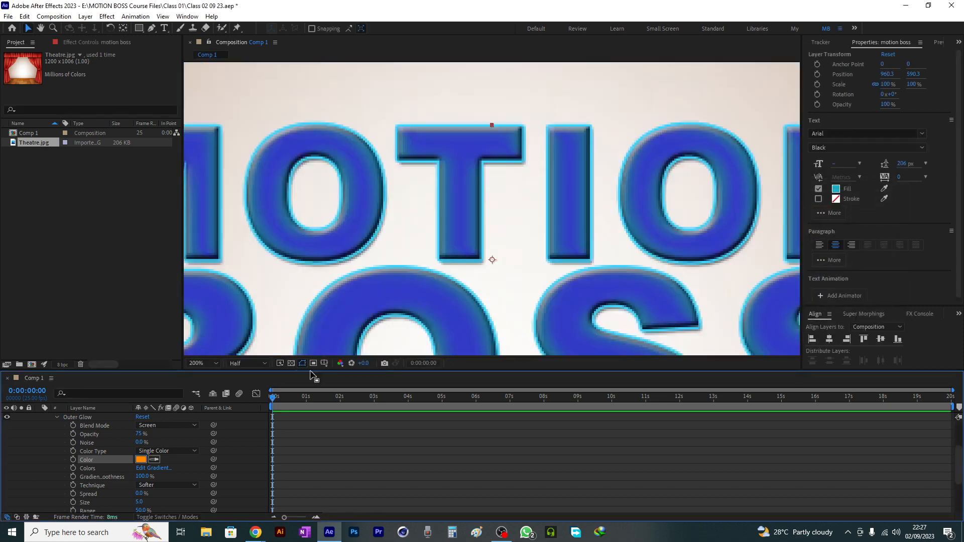
click(248, 363)
click(251, 389)
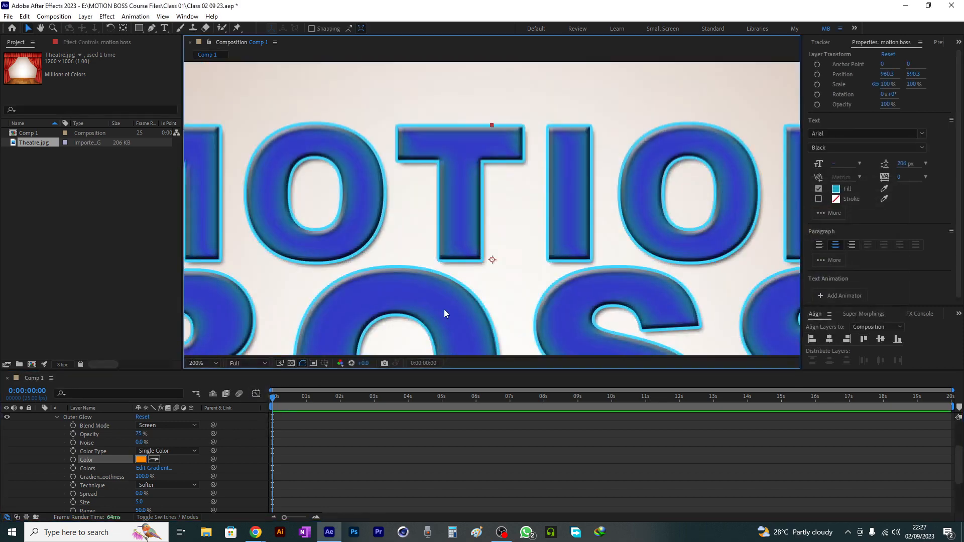
key(space)
drag(466, 304, 331, 149)
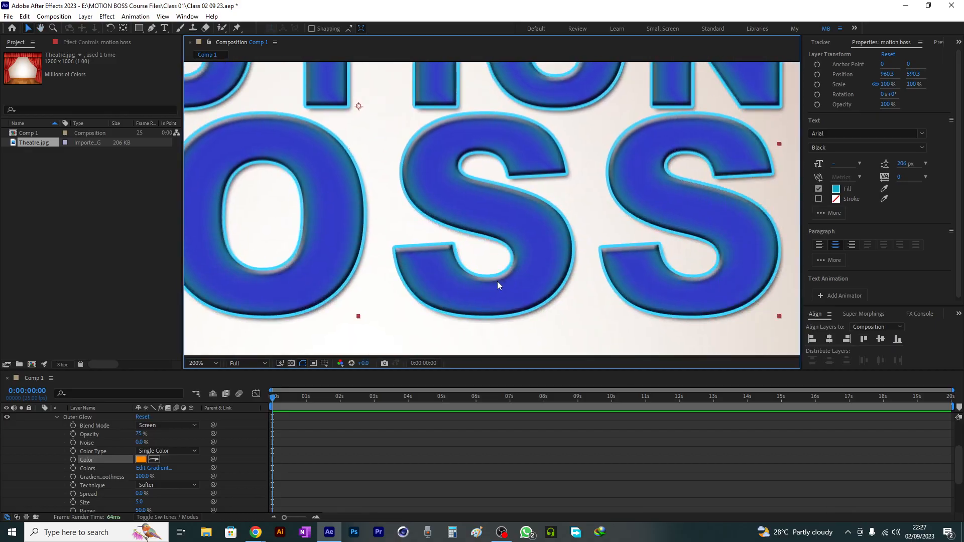
scroll(541, 273, down, 4)
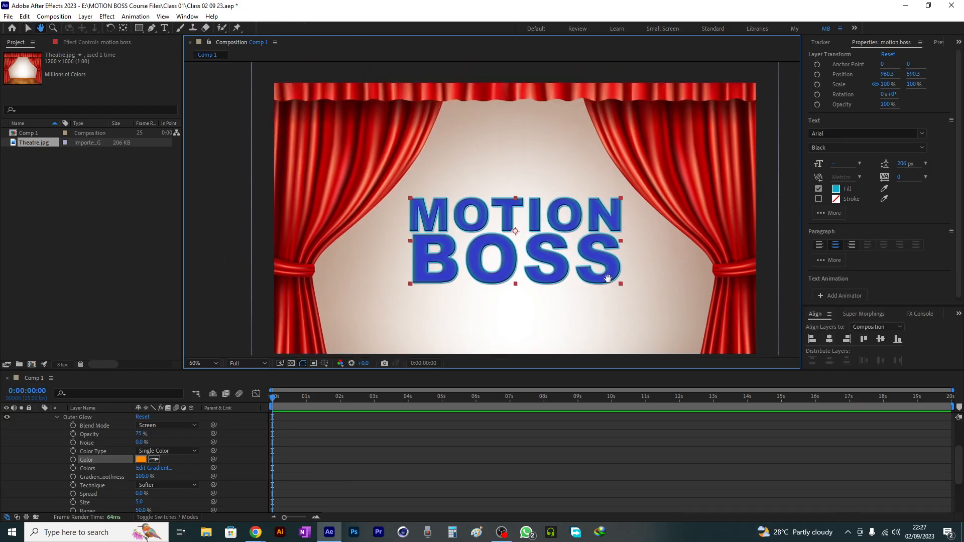
key(space)
drag(608, 278, 596, 280)
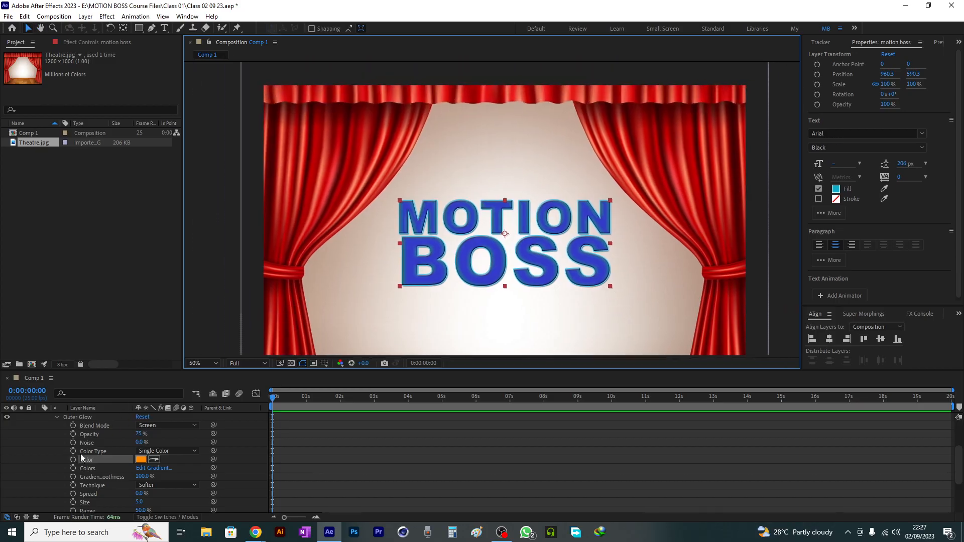
key(slash)
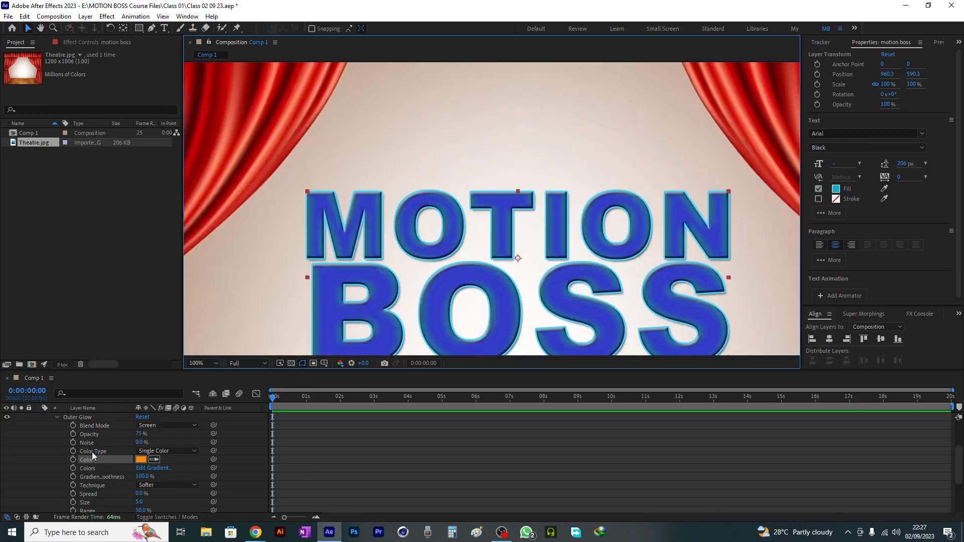
- Collapse the Outer Glow properties and expand those of the Bevel and Emboss style
scroll(96, 475, down, 2)
scroll(93, 480, down, 2)
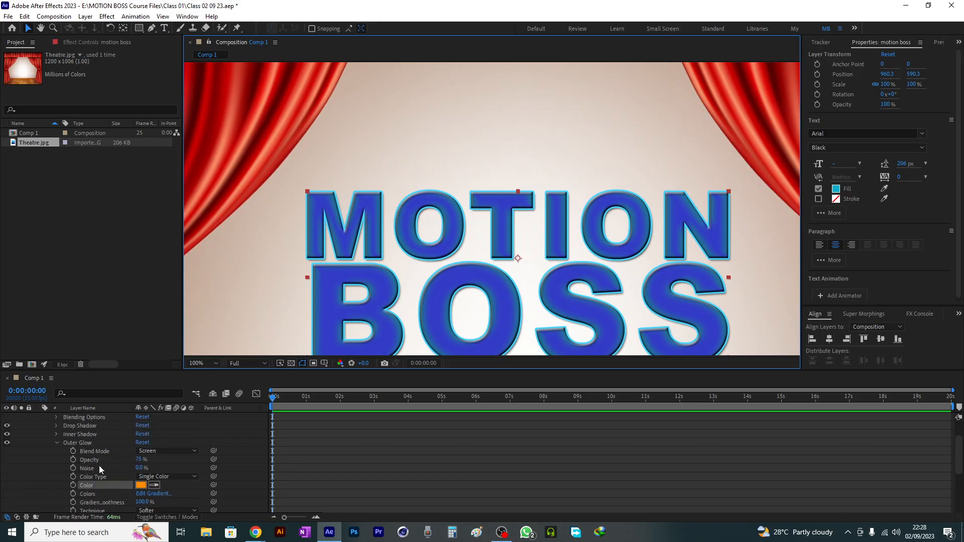
click(56, 468)
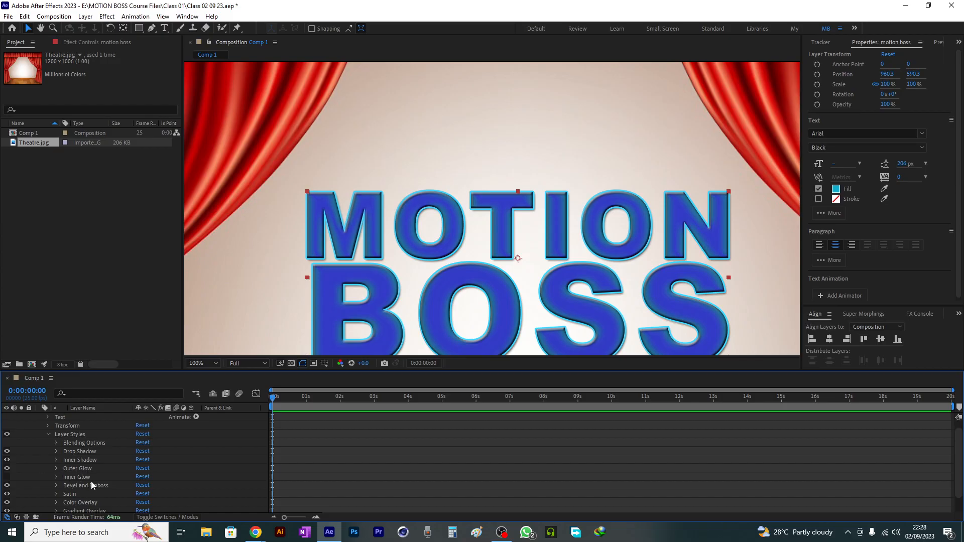
click(56, 485)
scroll(80, 477, down, 5)
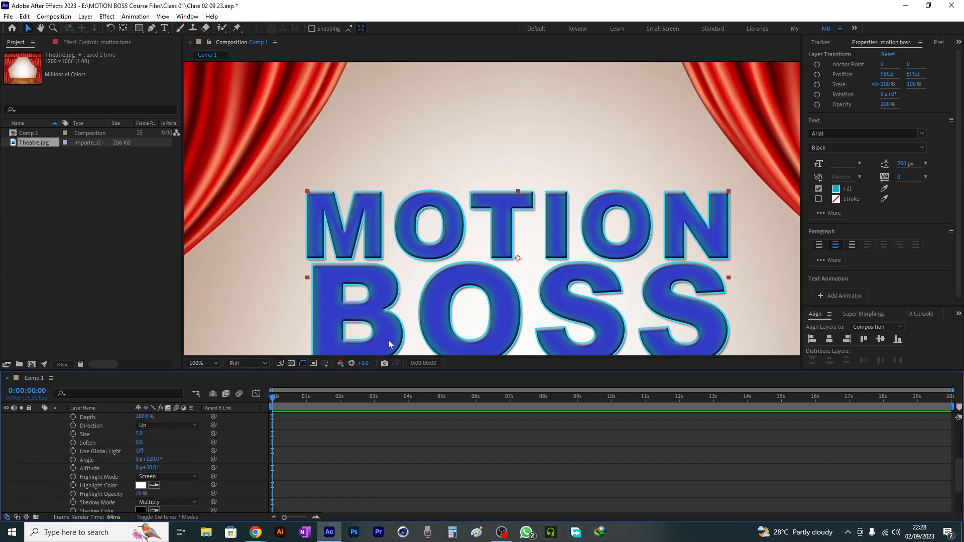
- Try the Down direction for the Bevel and Emboss style on the enlarged text, and return it to Up
key(period)
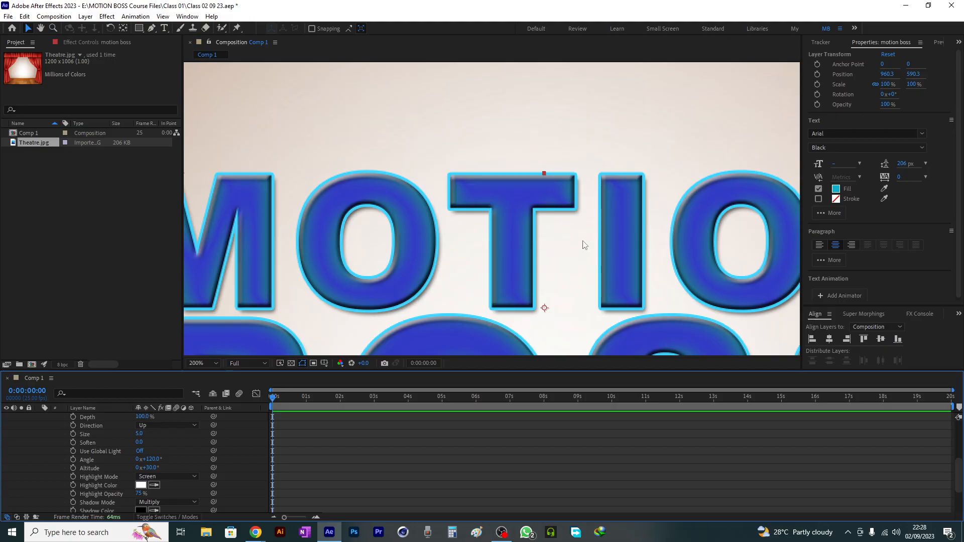
drag(476, 275, 628, 131)
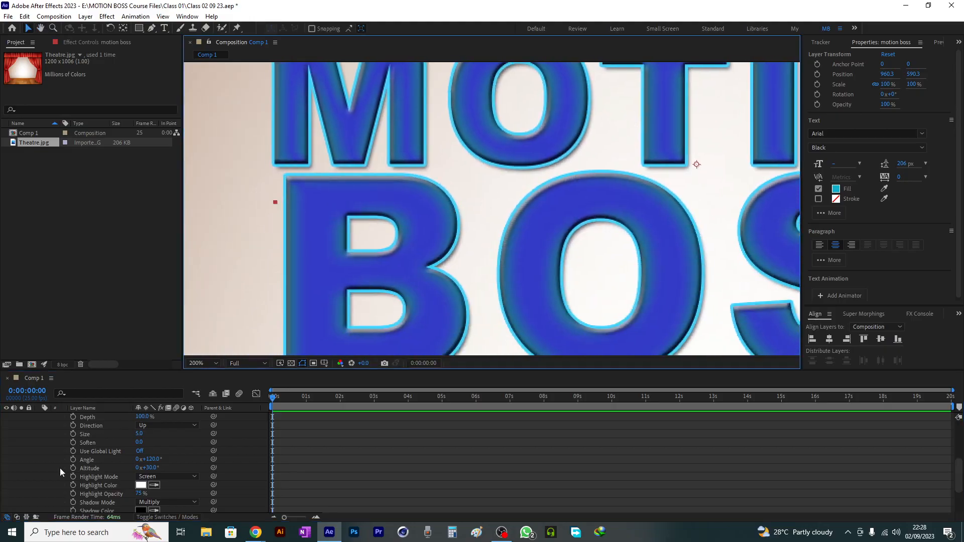
scroll(59, 468, up, 3)
click(158, 451)
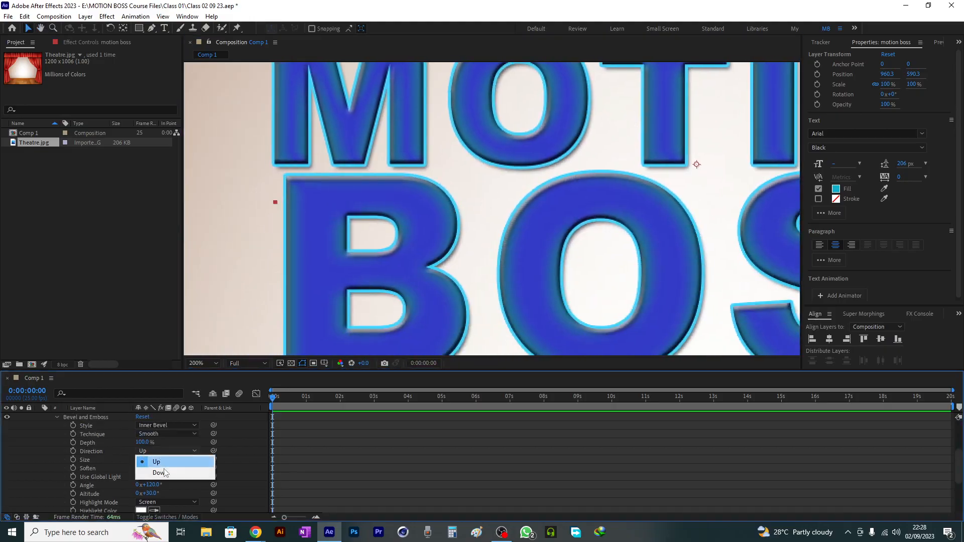
click(164, 473)
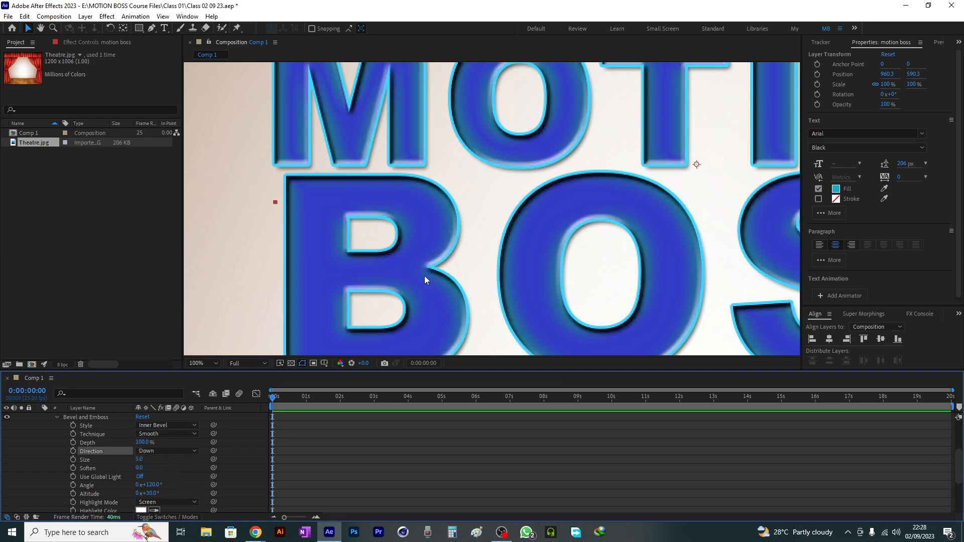
key(comma)
key(period)
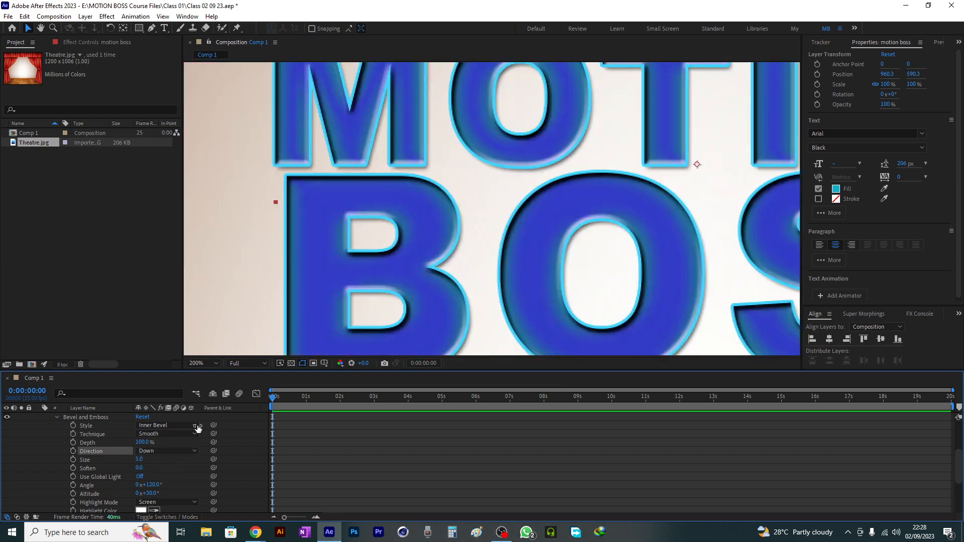
click(165, 450)
click(158, 462)
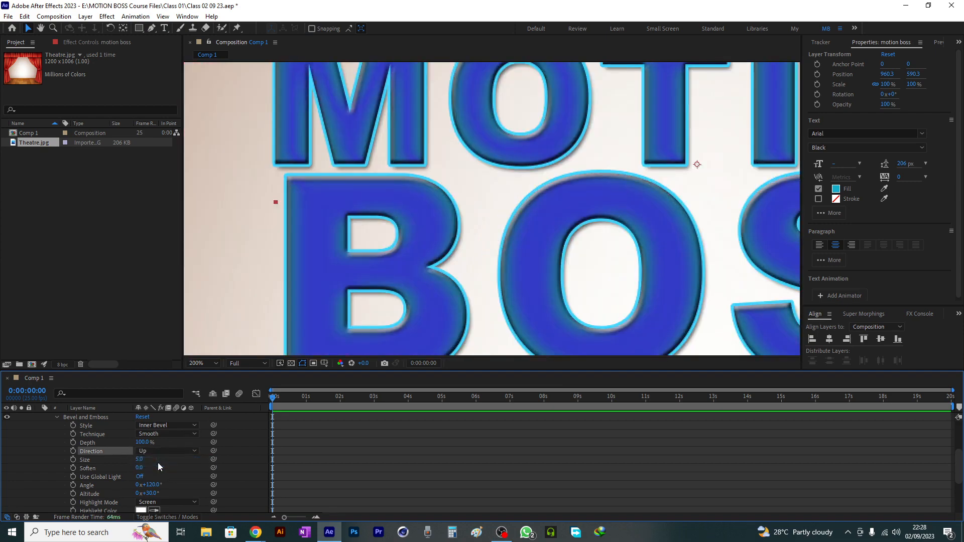
- Review the Bevel and Emboss technique options, keep Smooth, and collapse the style's properties
scroll(119, 461, up, 1)
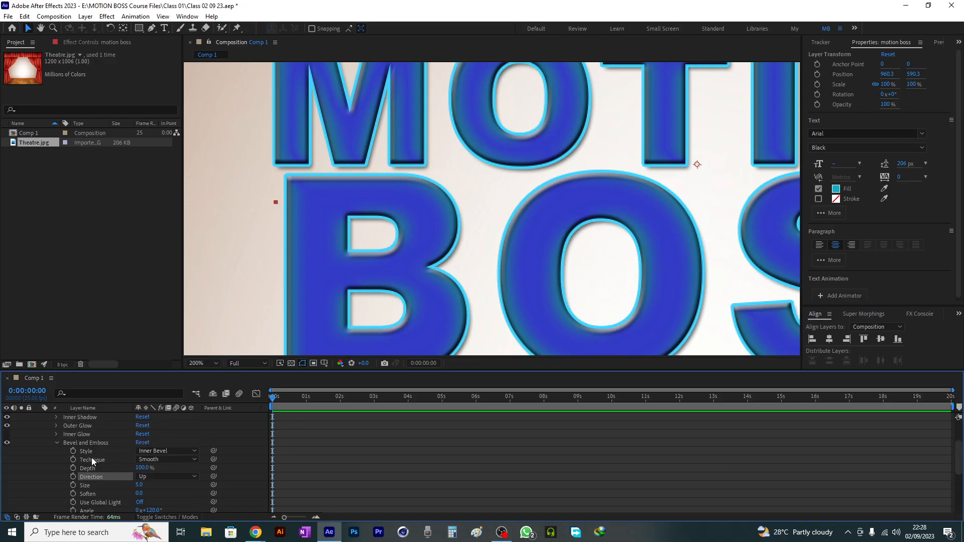
click(156, 459)
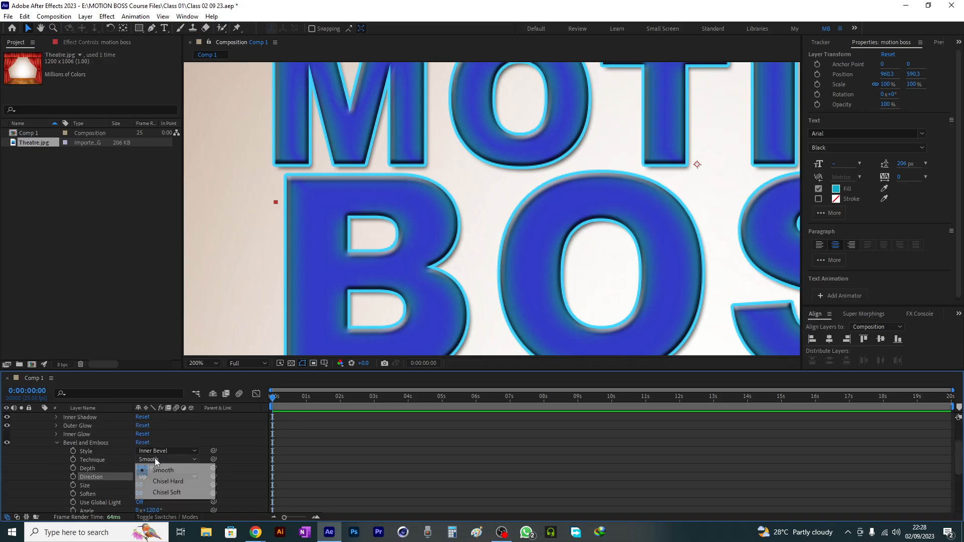
click(100, 461)
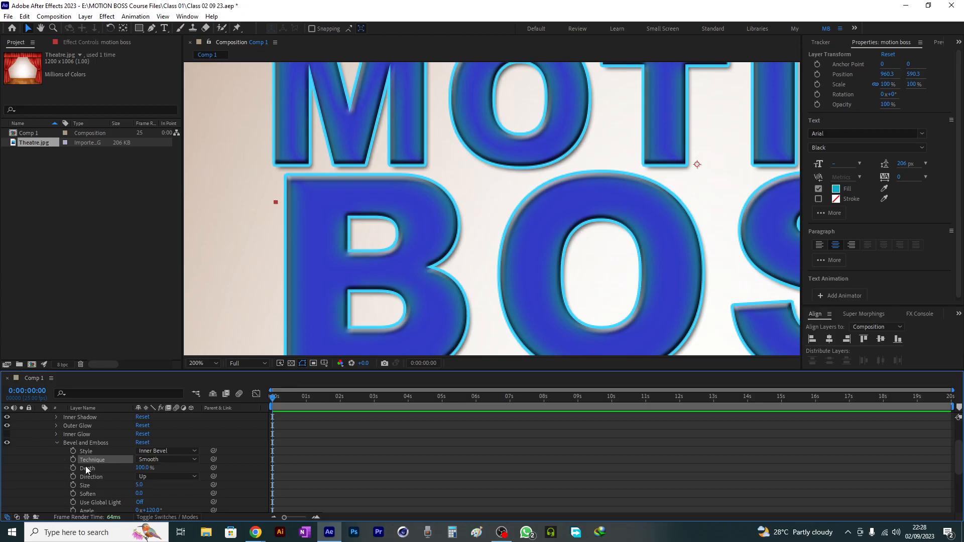
scroll(85, 466, down, 2)
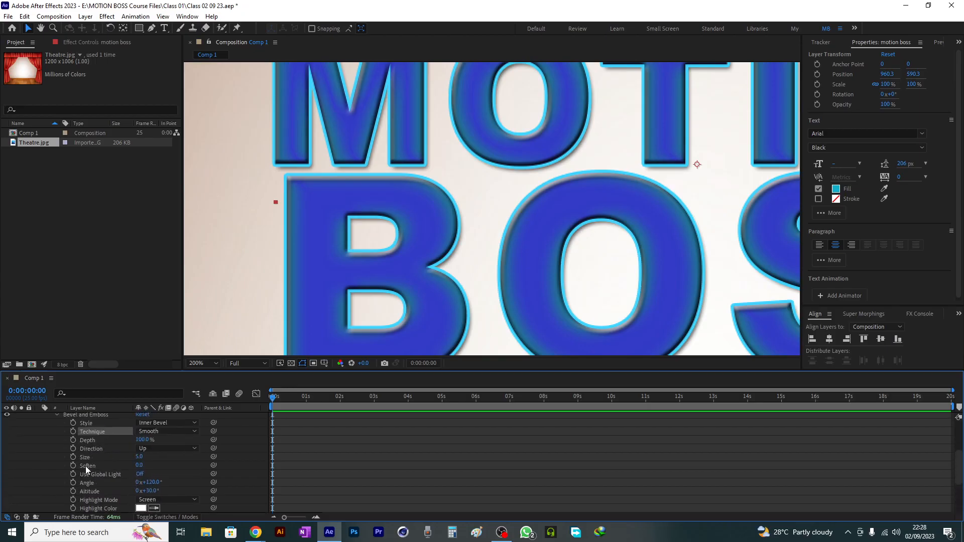
scroll(88, 463, up, 2)
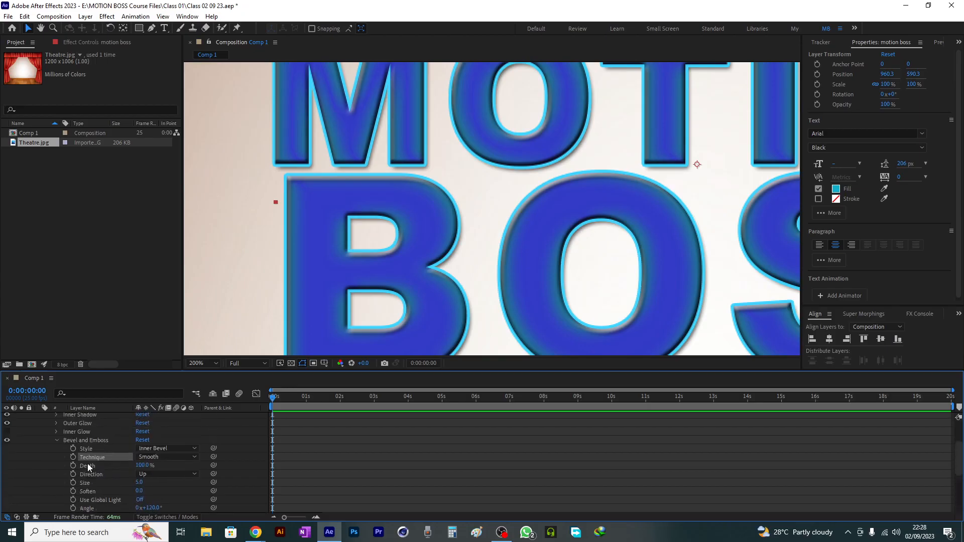
click(58, 441)
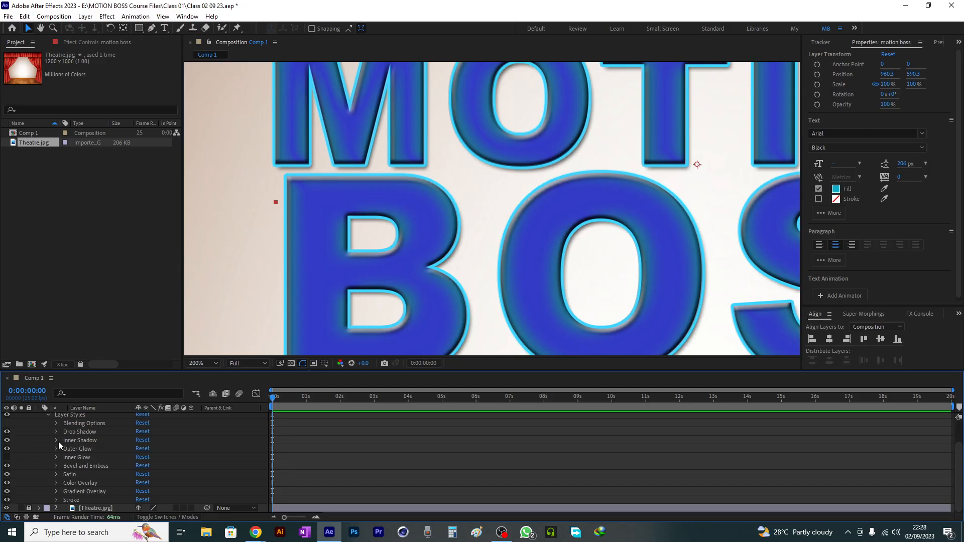
- Toggle the Inner Glow style to compare its effect on the text and leave it turned on
click(7, 457)
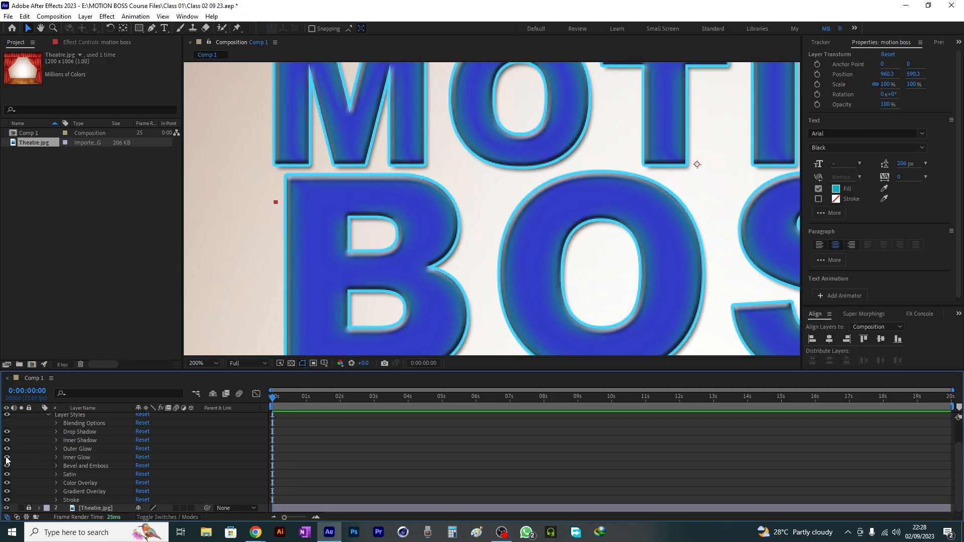
click(7, 458)
click(7, 458)
scroll(78, 462, up, 2)
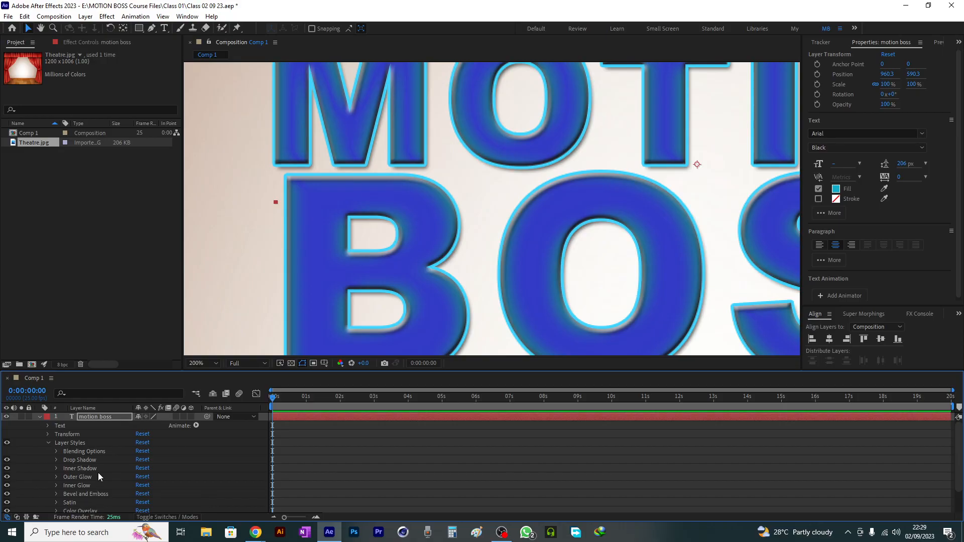
scroll(457, 275, down, 2)
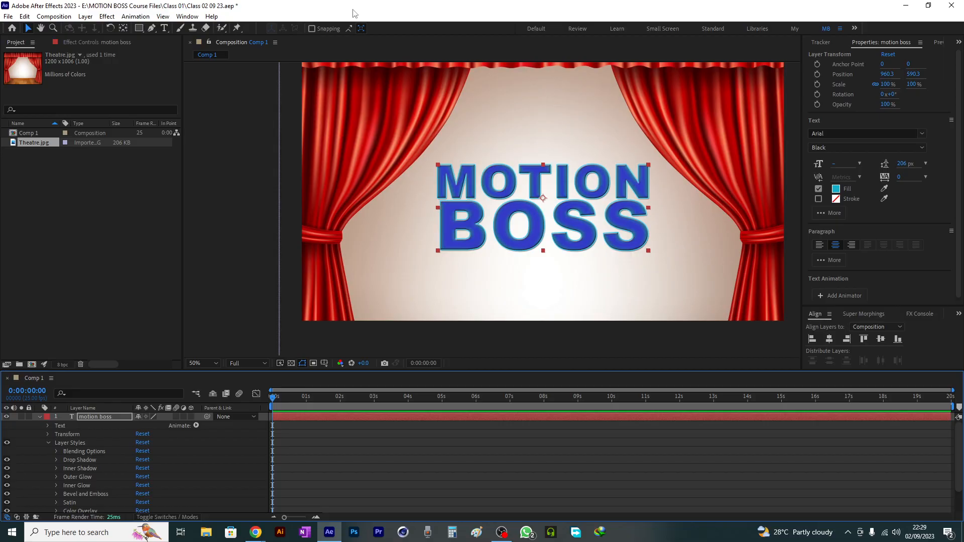
- Review the text layer's Text, Transform and Layer Styles groups, finishing with the Layer Styles list expanded
key(period)
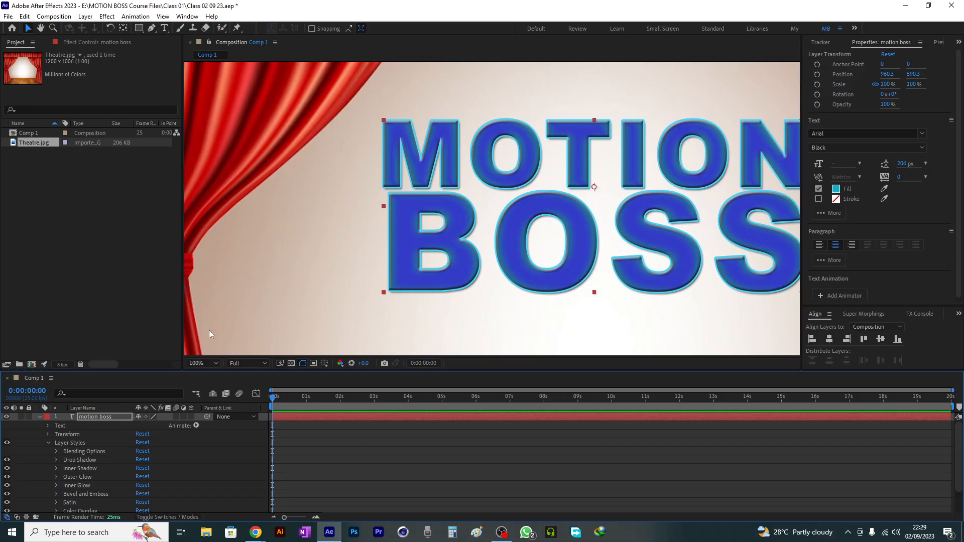
click(48, 442)
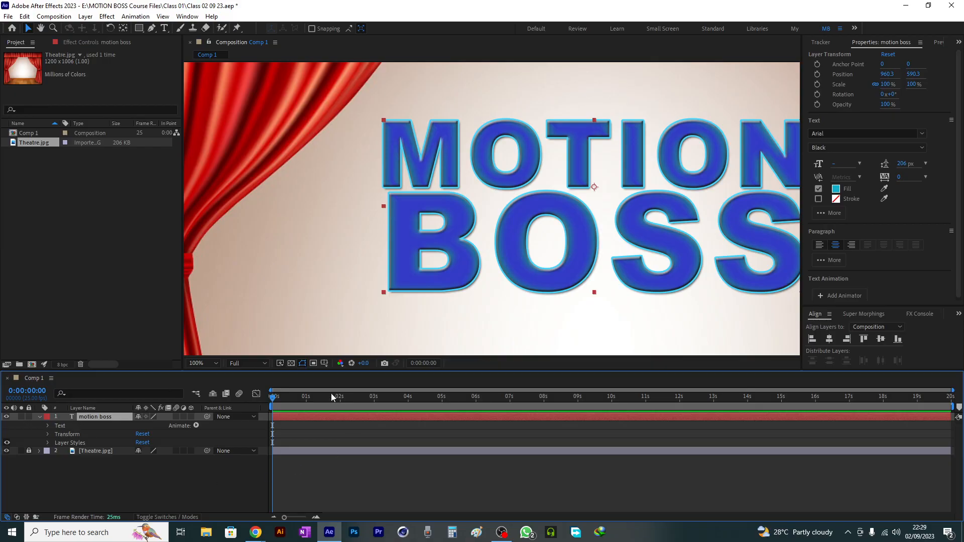
mouse_move(273, 397)
mouse_down()
mouse_move(409, 424)
mouse_move(271, 415)
mouse_up()
click(76, 431)
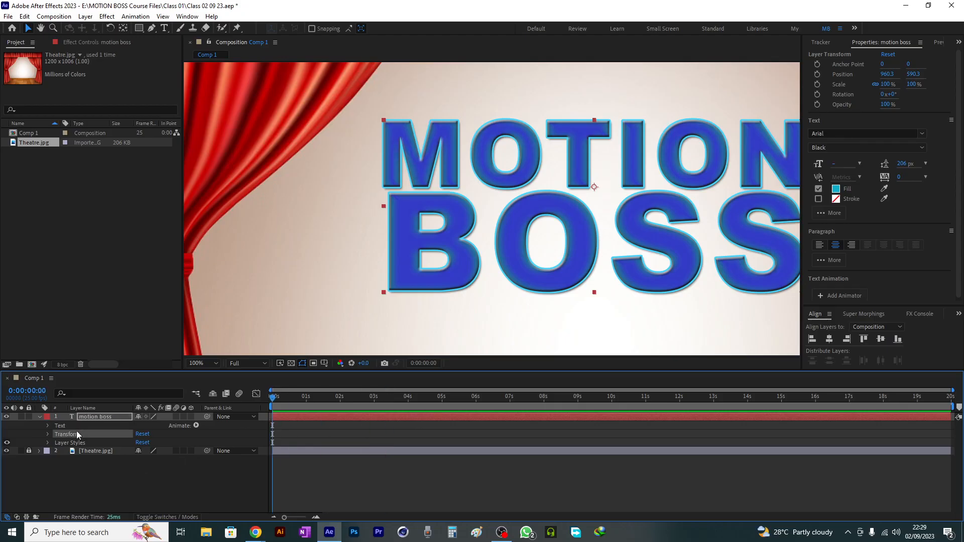
click(48, 425)
click(47, 426)
scroll(61, 468, down, 1)
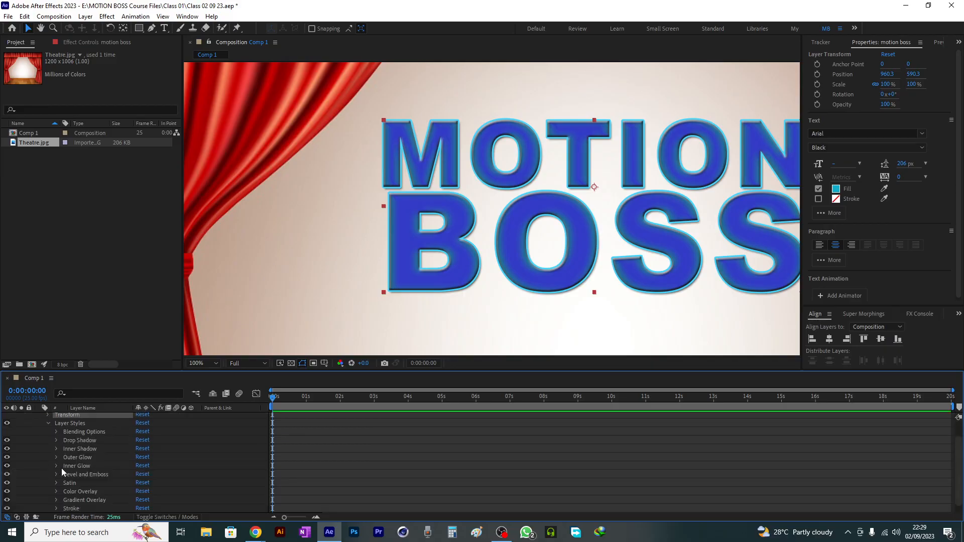
- Soften the text's Drop Shadow by setting its size to 36, distance to 23 and opacity to 32%
click(56, 441)
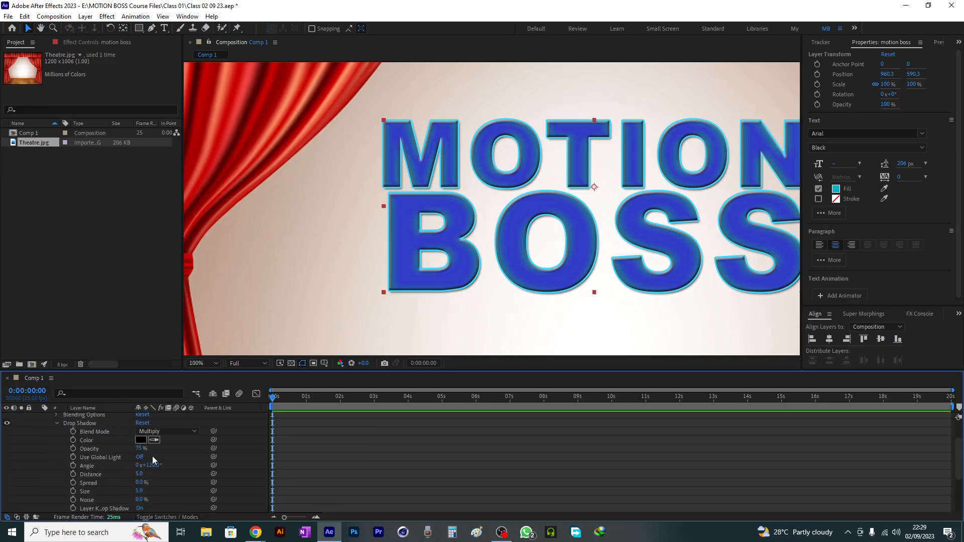
scroll(112, 485, down, 1)
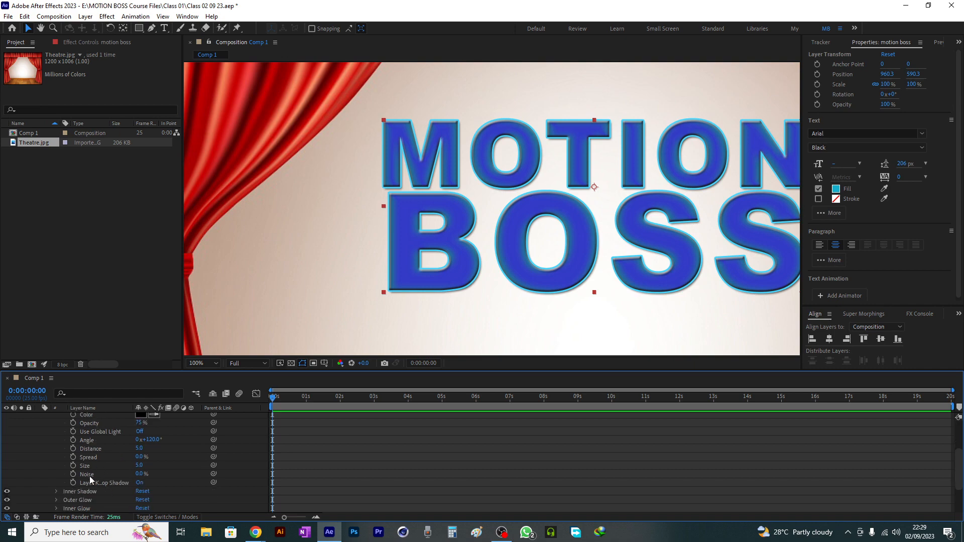
mouse_move(137, 466)
mouse_down()
mouse_move(196, 463)
mouse_move(134, 465)
mouse_move(149, 466)
mouse_up()
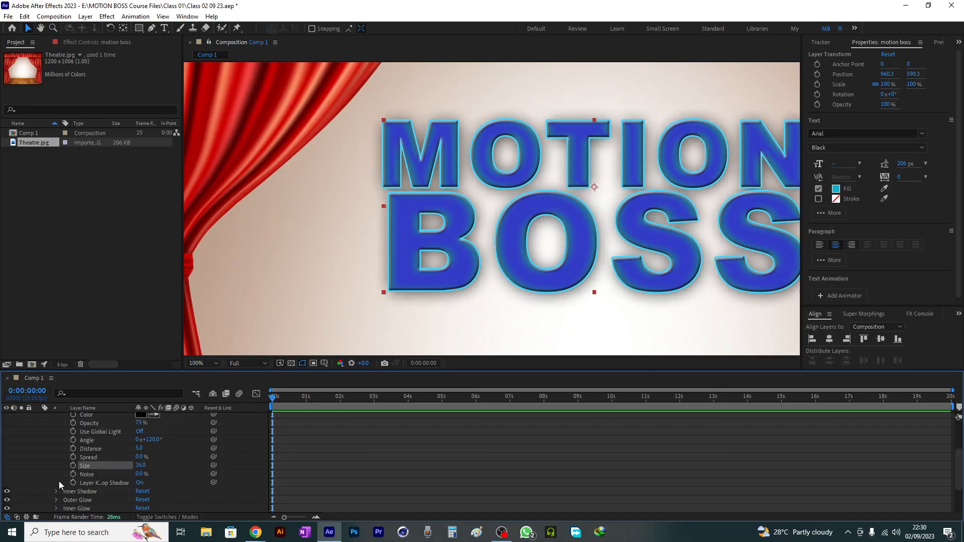
click(96, 458)
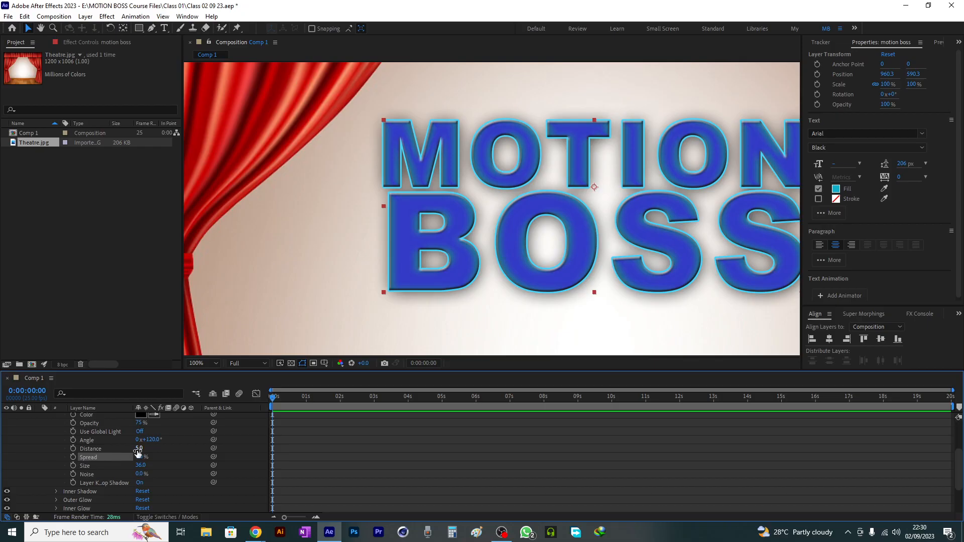
mouse_move(138, 450)
mouse_down()
mouse_move(201, 454)
mouse_move(181, 457)
mouse_move(213, 465)
mouse_move(149, 453)
mouse_up()
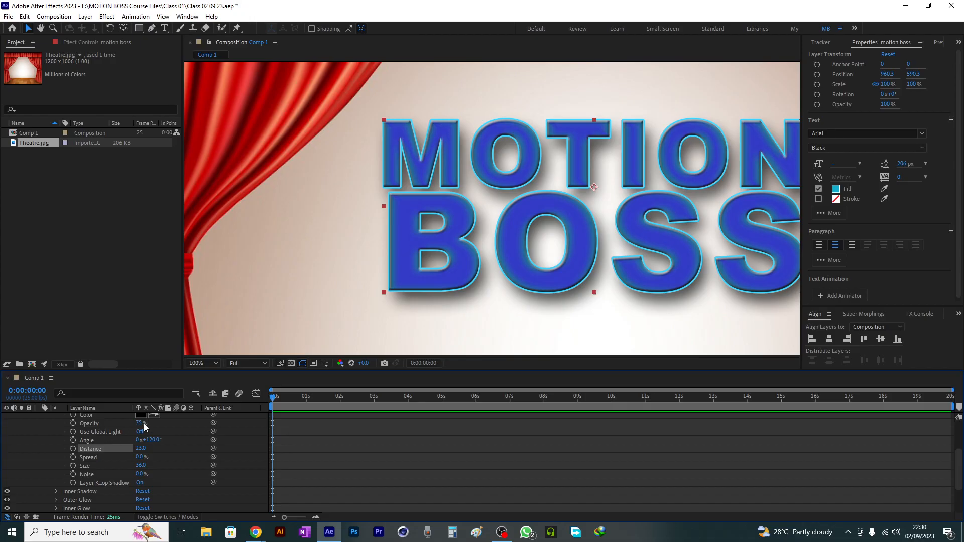
mouse_move(139, 423)
mouse_down()
mouse_move(196, 422)
mouse_move(158, 427)
mouse_up()
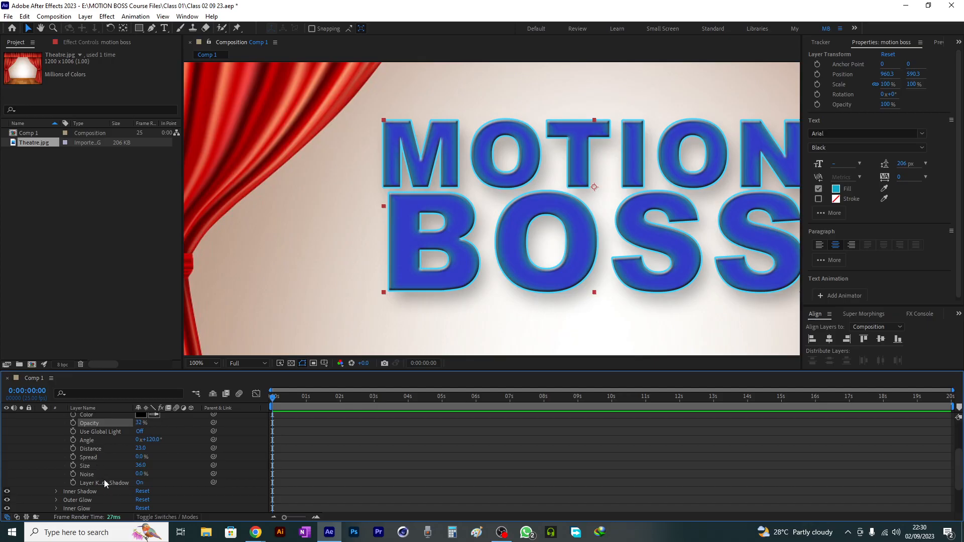
- Make the Drop Shadow hard-edged with spread 100%, size 0 and distance 11, and check it on the text
drag(139, 457, 198, 458)
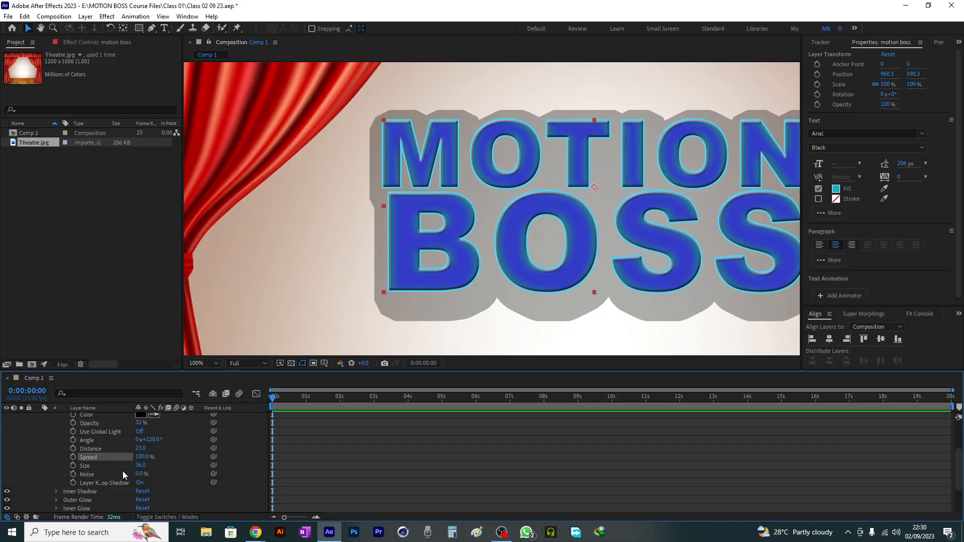
mouse_move(141, 466)
mouse_down()
mouse_move(116, 470)
mouse_move(128, 469)
mouse_up()
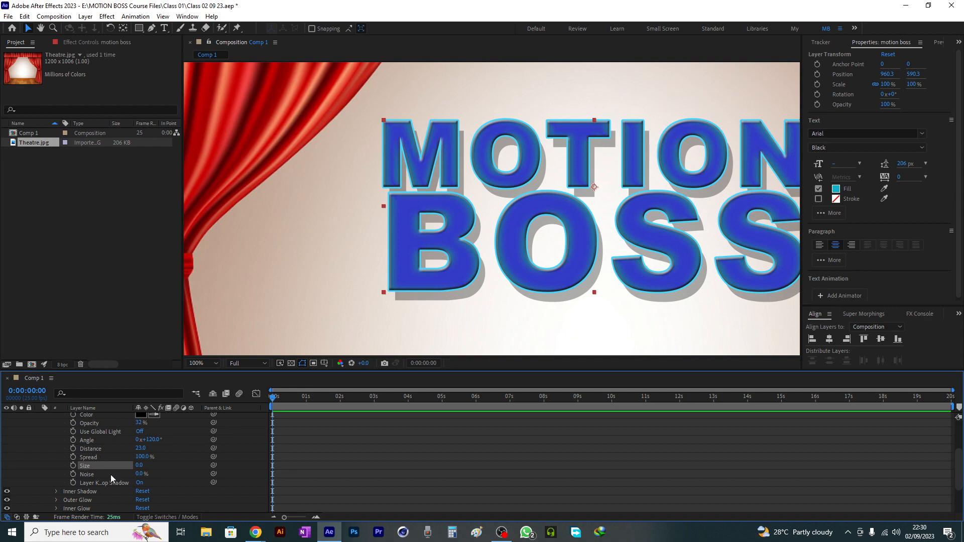
mouse_move(138, 449)
mouse_down()
mouse_move(125, 449)
mouse_move(137, 450)
mouse_up()
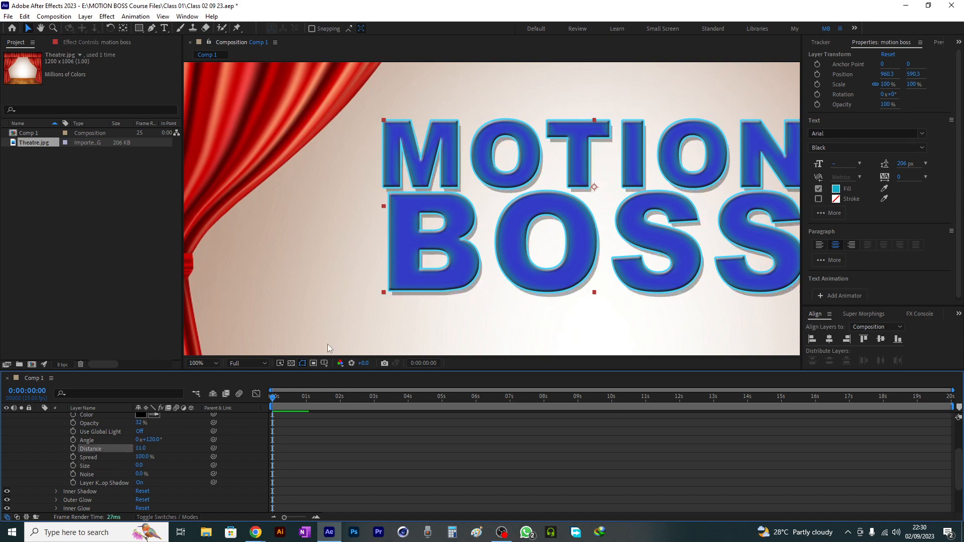
key(comma)
key(period)
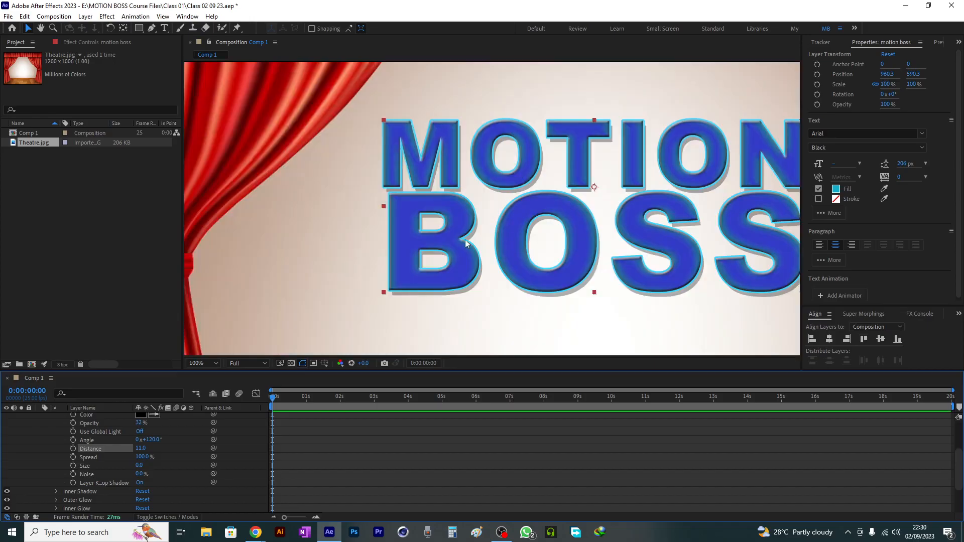
- Try red, purple and yellow-green for the Drop Shadow color, settle on light grey A5A5A5, and collapse the style's properties
scroll(111, 444, up, 3)
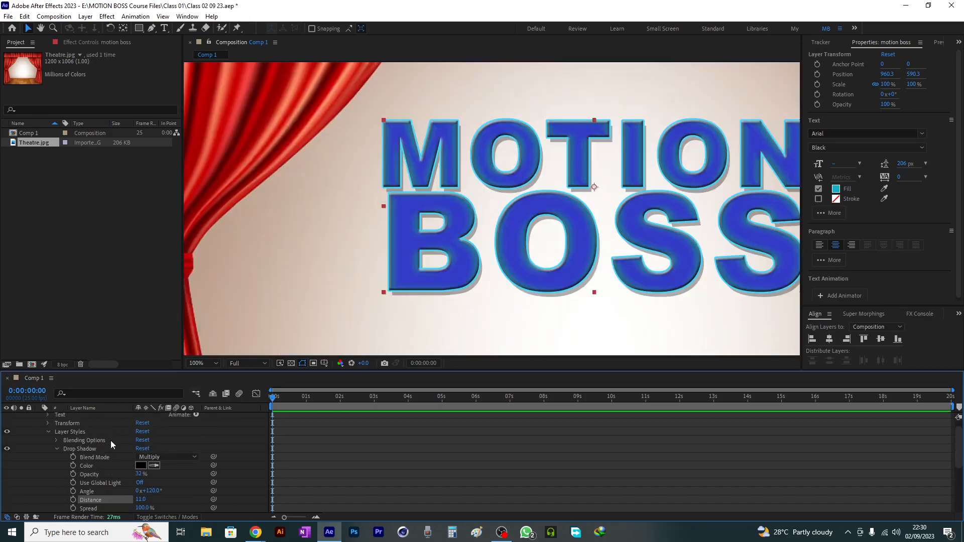
click(141, 465)
drag(776, 200, 790, 195)
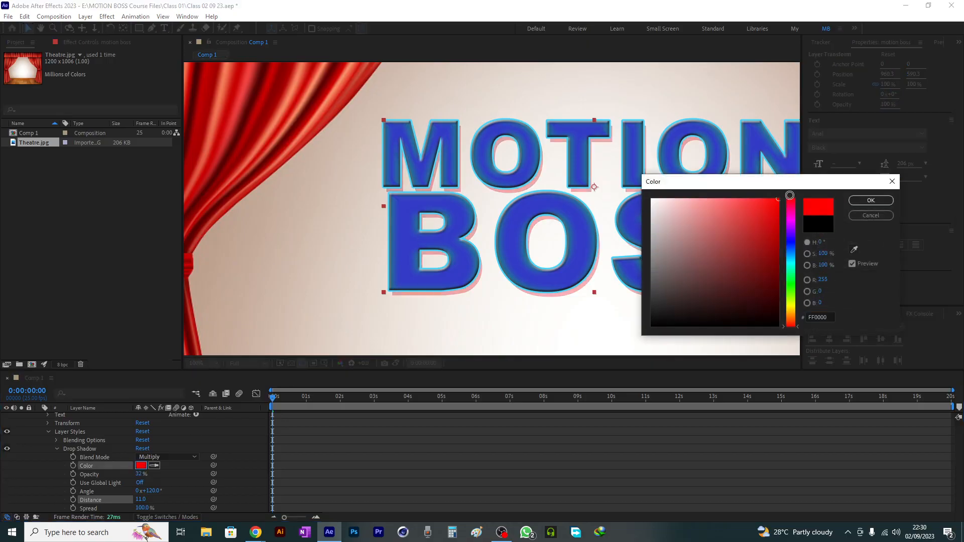
click(792, 255)
click(794, 240)
click(797, 230)
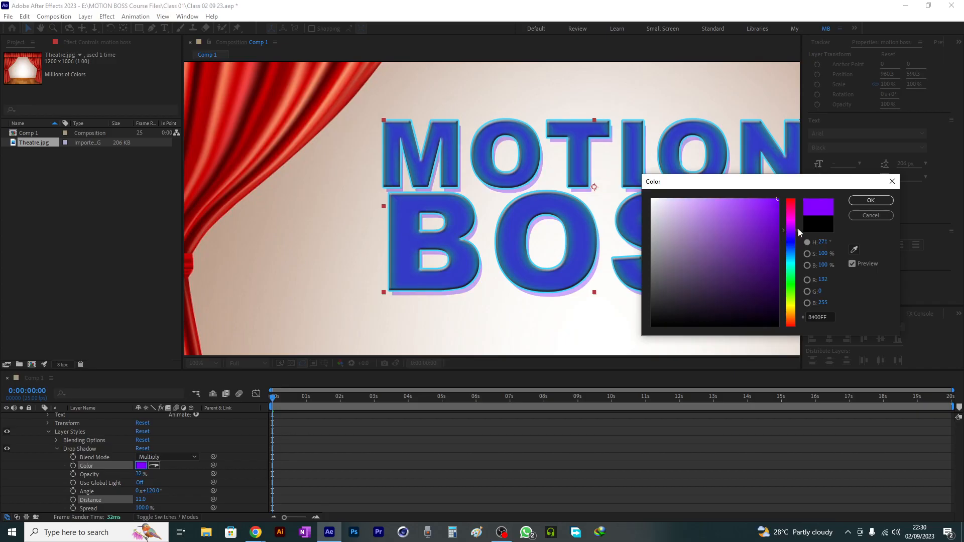
click(792, 301)
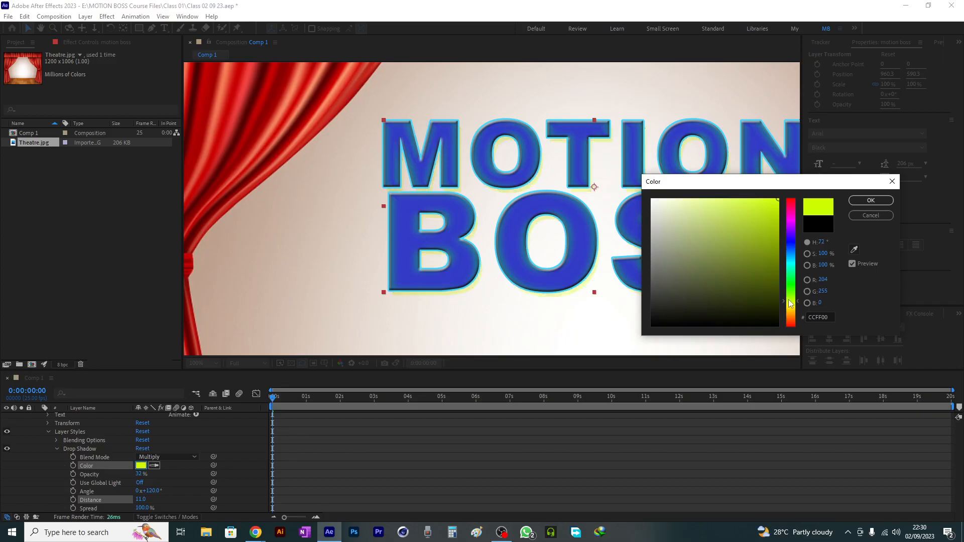
drag(732, 215, 634, 244)
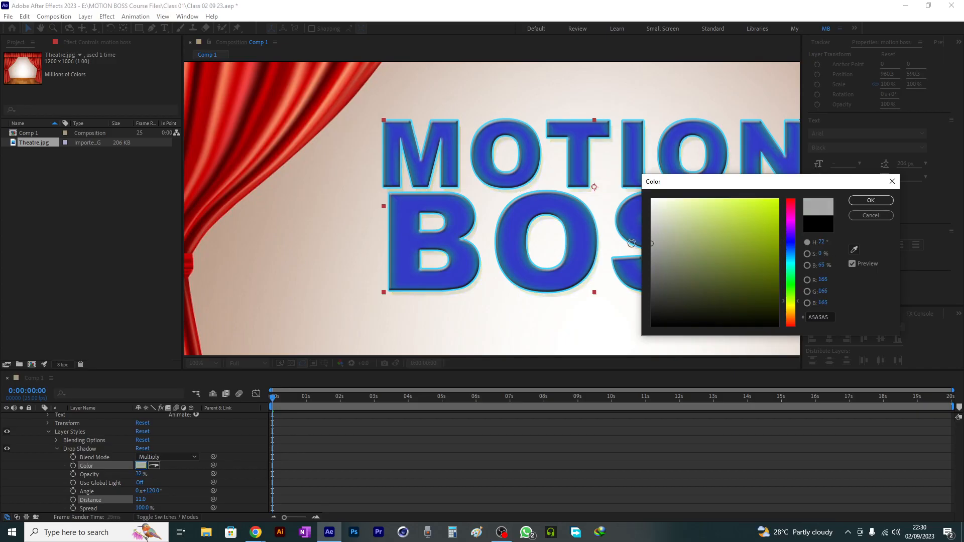
click(860, 203)
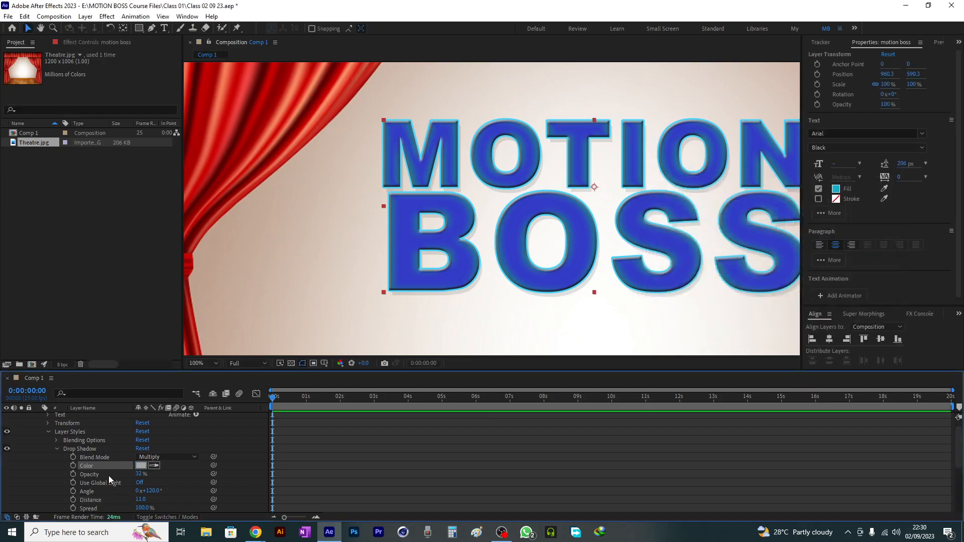
scroll(86, 470, up, 1)
click(57, 460)
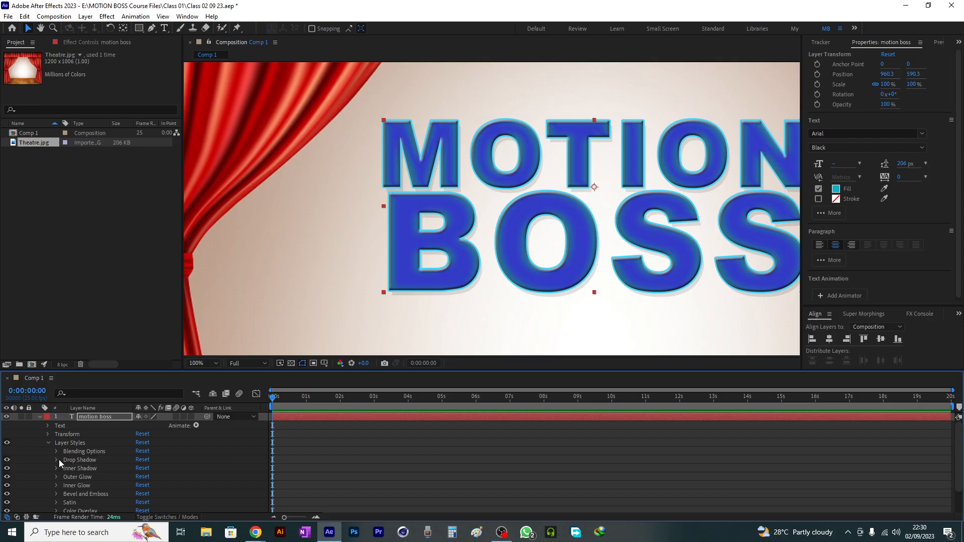
- Set the Blending Options' Global Light Angle to 126° and Global Light Altitude to 62°, and collapse the group
click(91, 451)
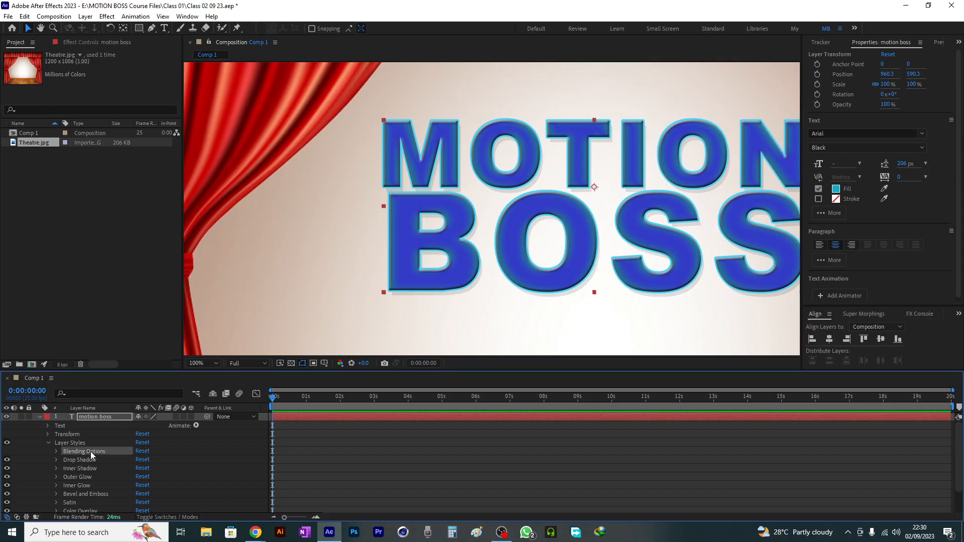
click(55, 451)
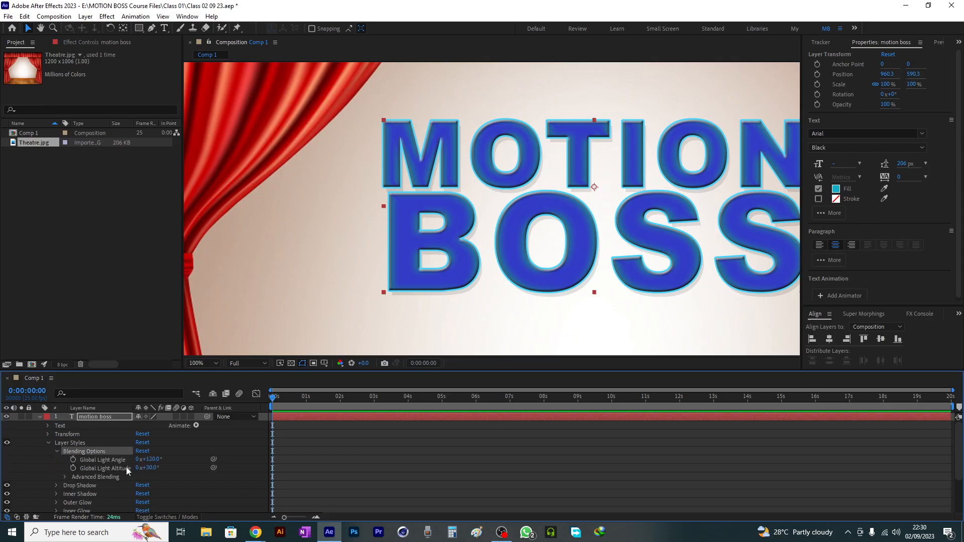
drag(147, 459, 169, 469)
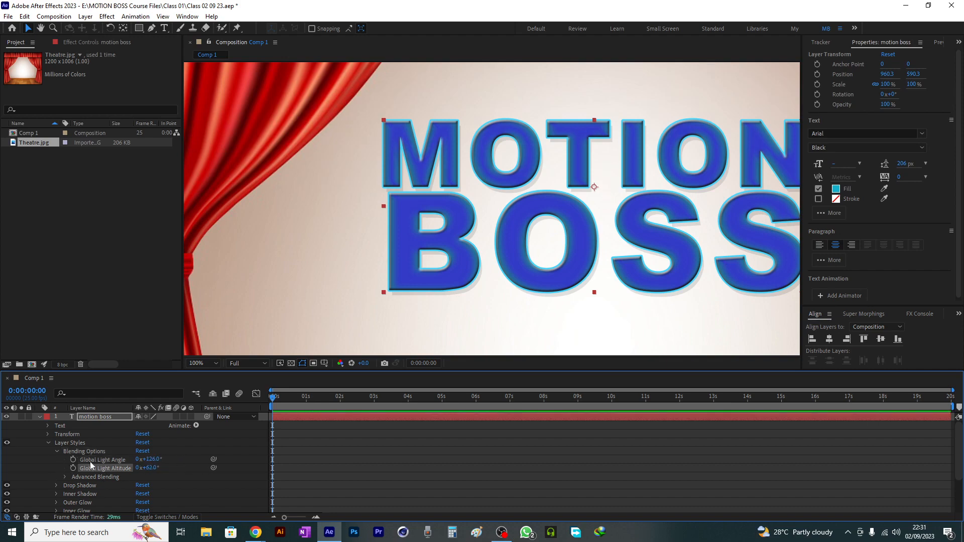
click(81, 452)
click(58, 451)
- Turn on Use Global Light for the Drop Shadow style, with the text enlarged to 200%, and collapse its properties
click(77, 460)
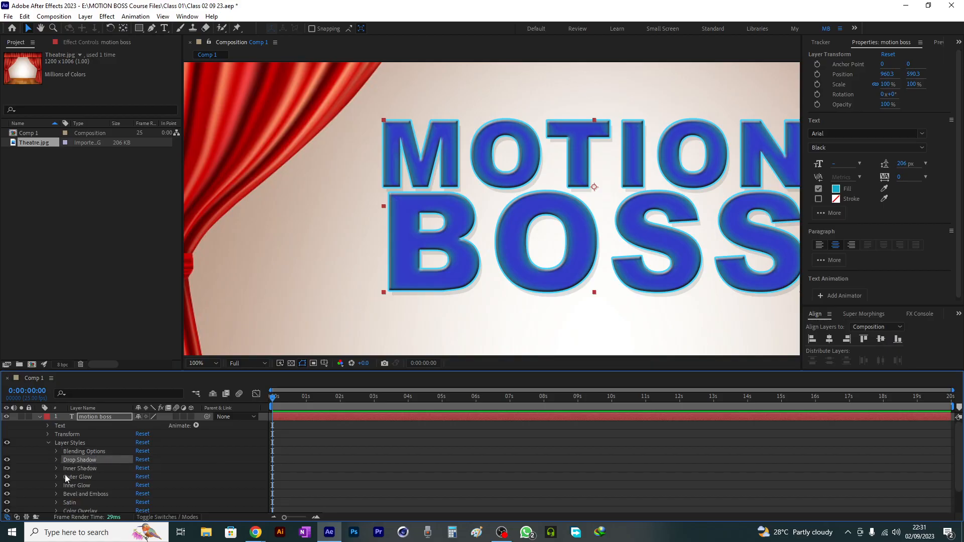
drag(178, 372, 178, 324)
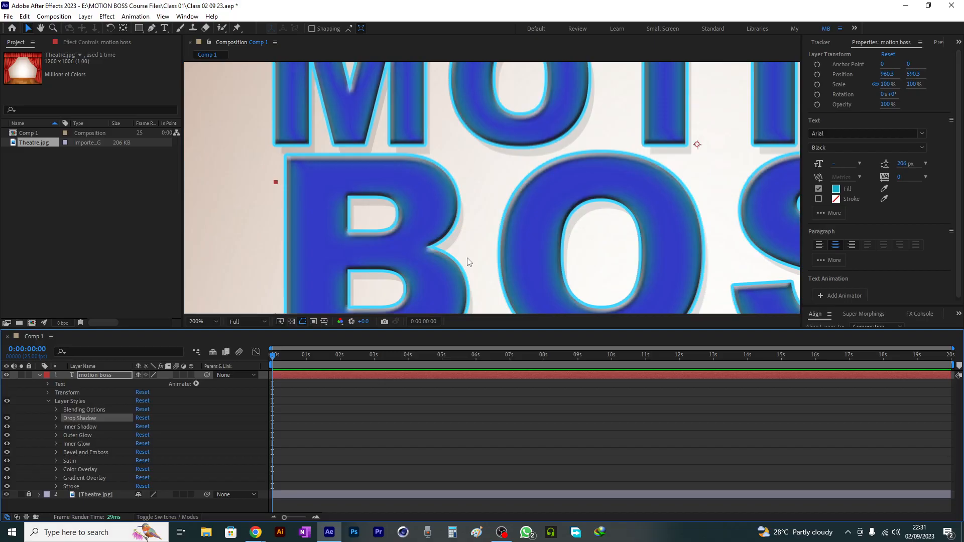
drag(469, 263, 480, 168)
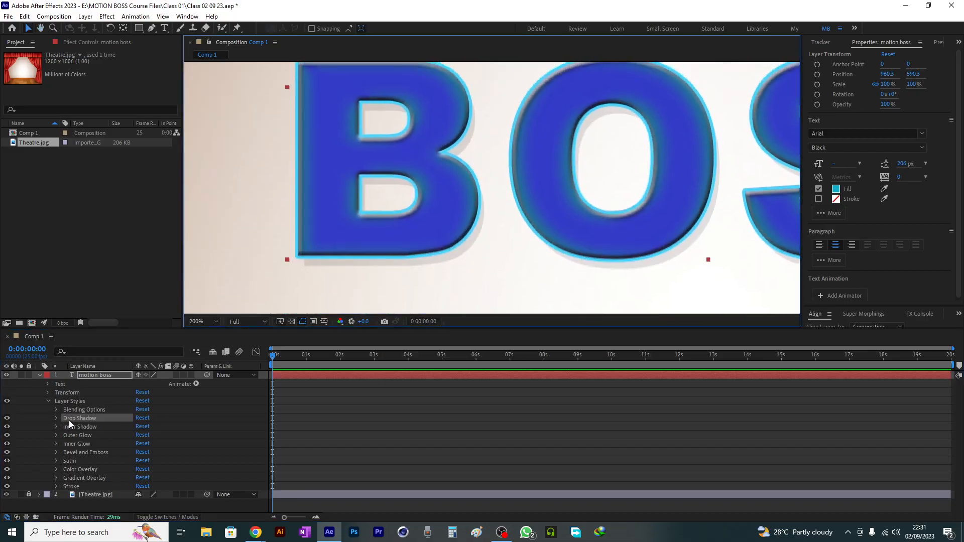
click(56, 418)
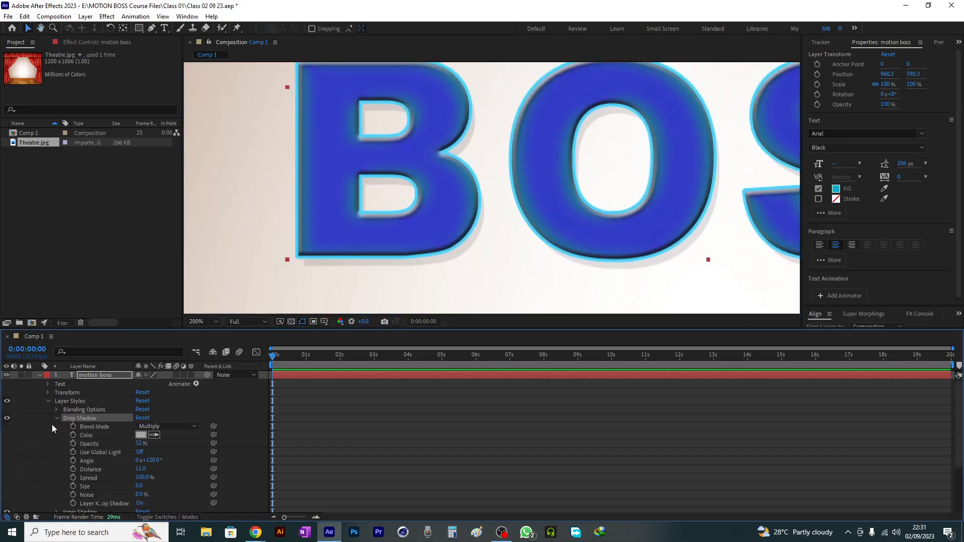
click(139, 452)
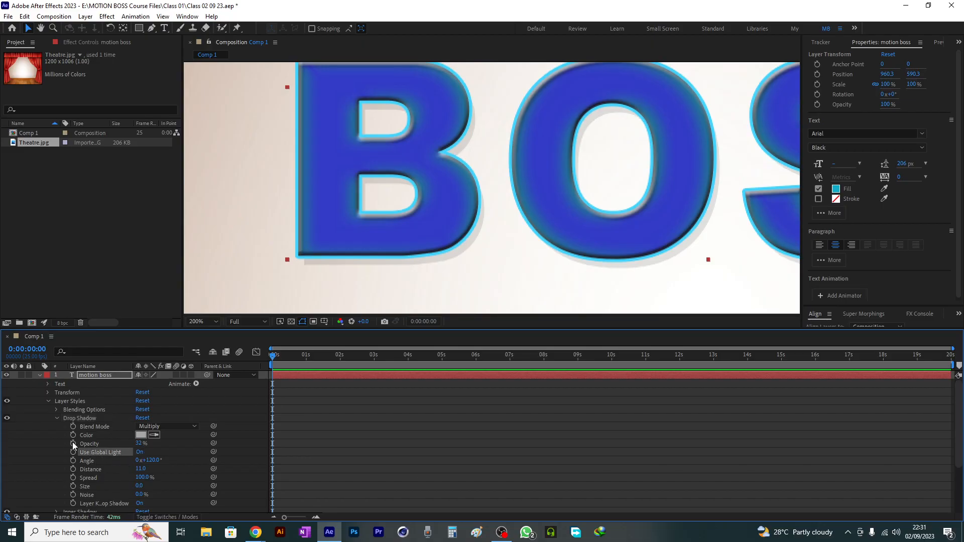
click(57, 418)
- Turn on Use Global Light for the Inner Shadow style and collapse its properties
click(65, 429)
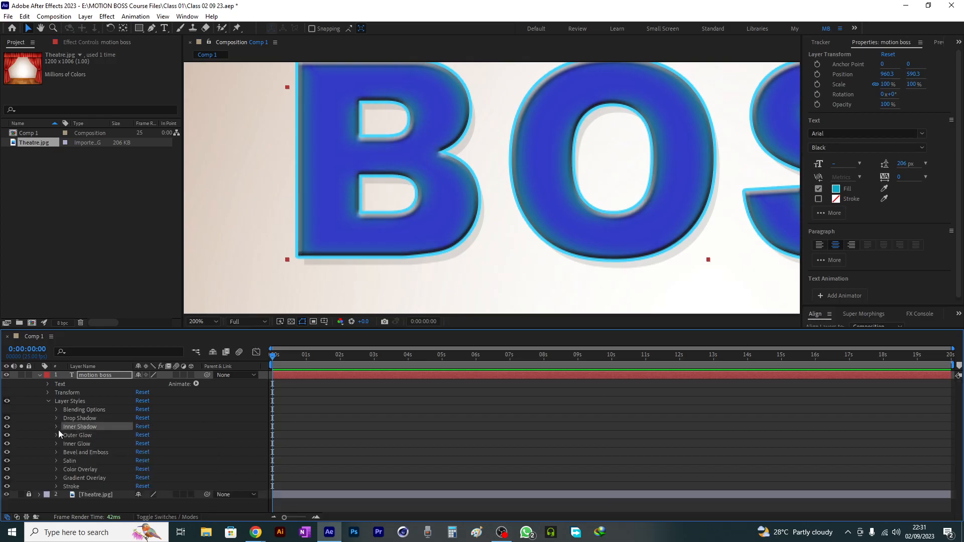
click(57, 426)
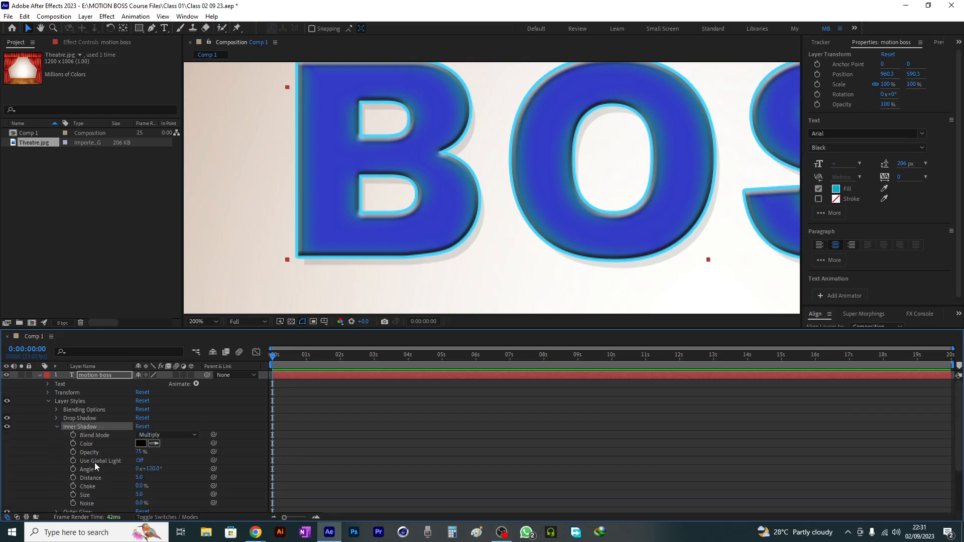
click(139, 461)
click(57, 427)
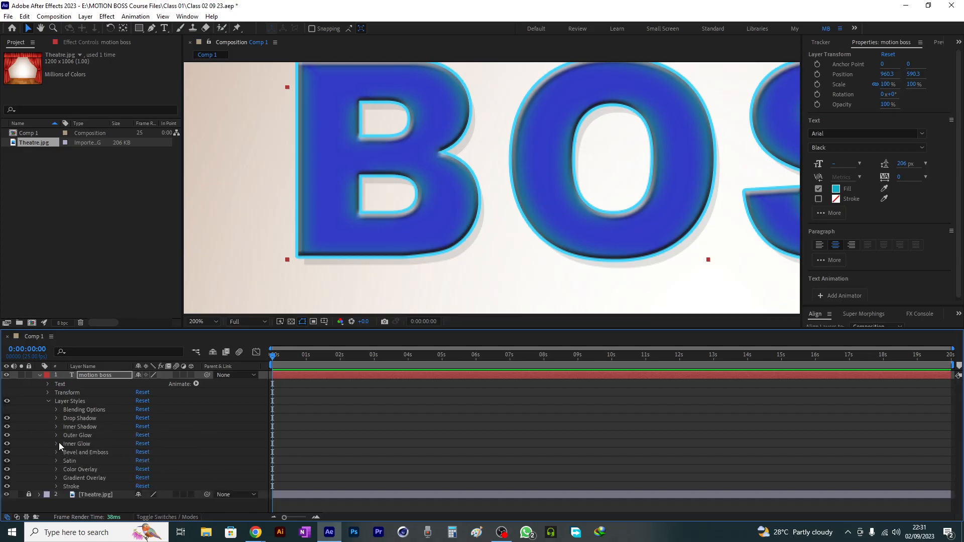
- Examine the Outer Glow and Inner Glow properties for a global light option, collapsing each style again
click(56, 435)
scroll(60, 443, down, 2)
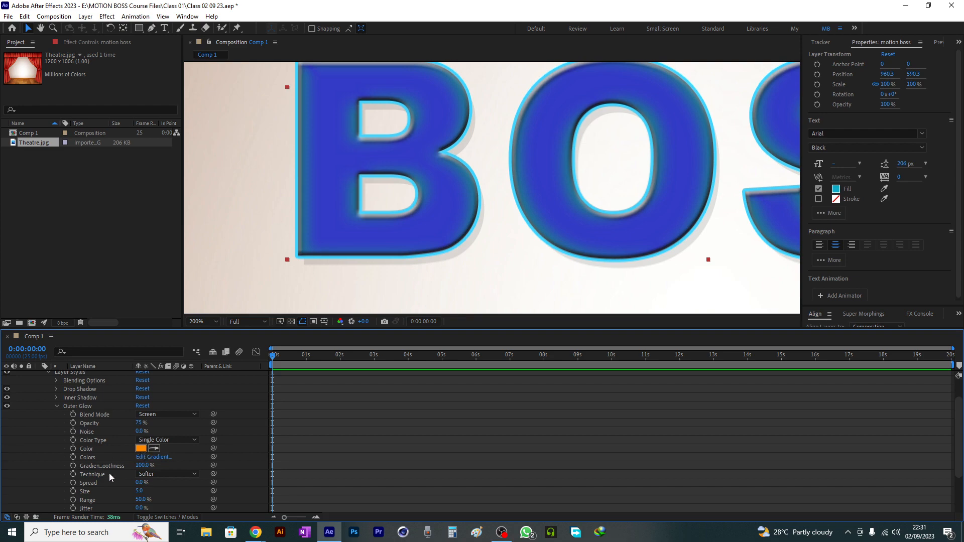
scroll(109, 473, up, 2)
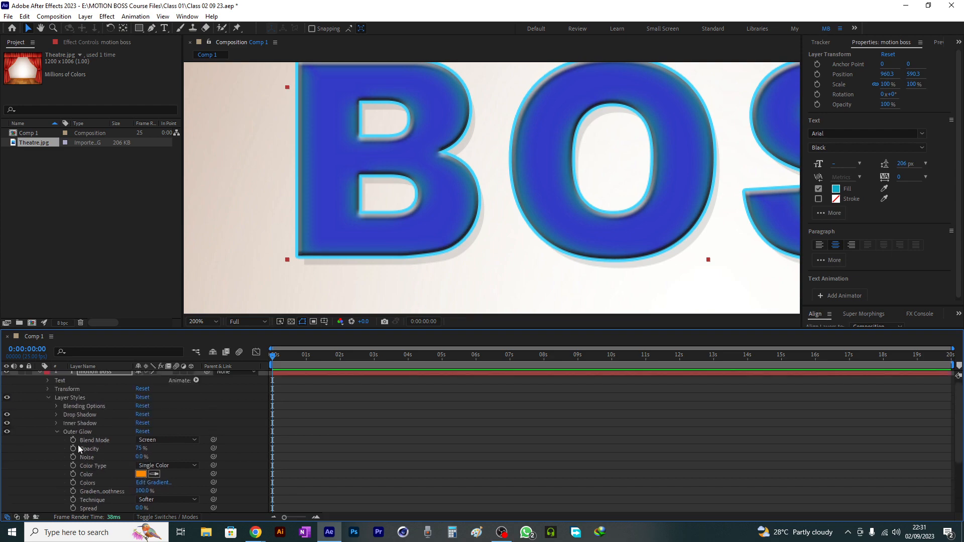
scroll(80, 446, up, 1)
click(57, 436)
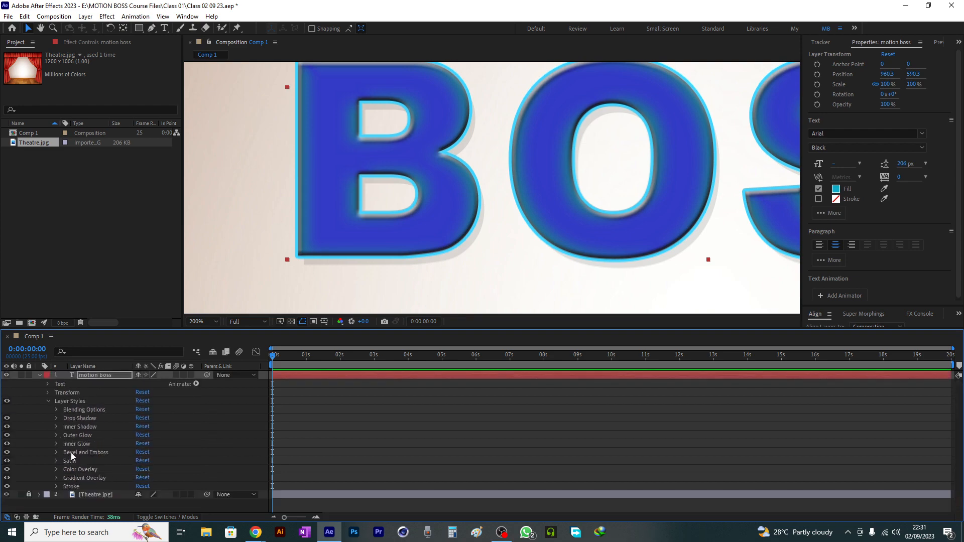
click(64, 446)
click(56, 444)
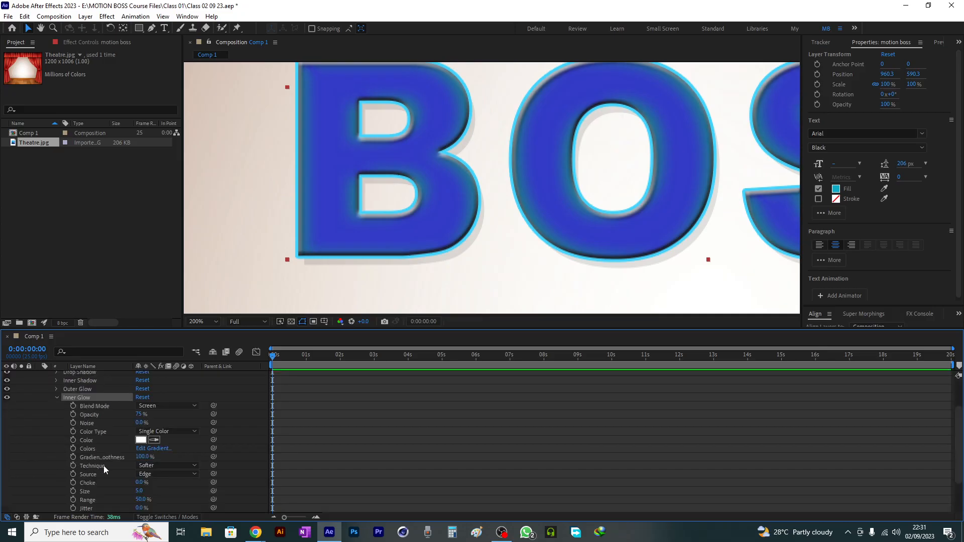
scroll(110, 478, down, 3)
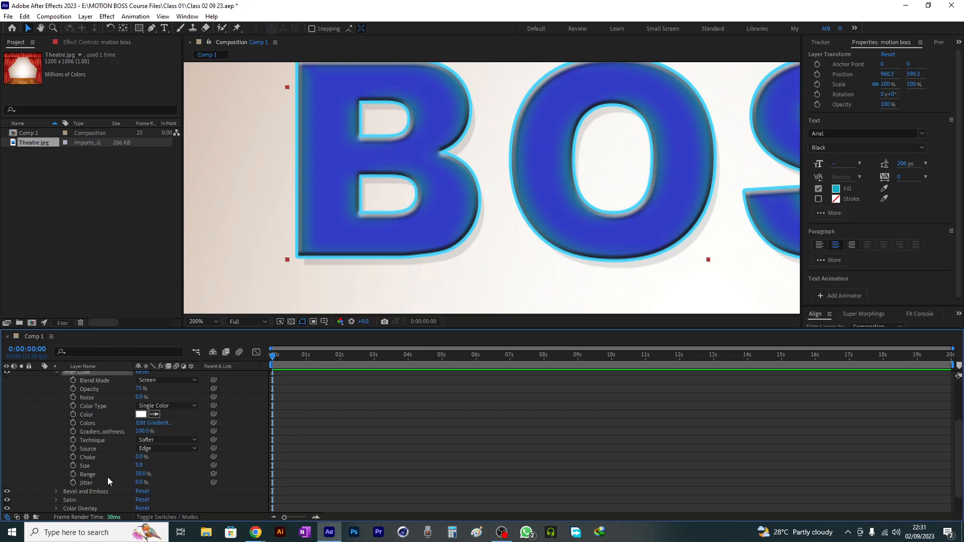
scroll(106, 480, up, 3)
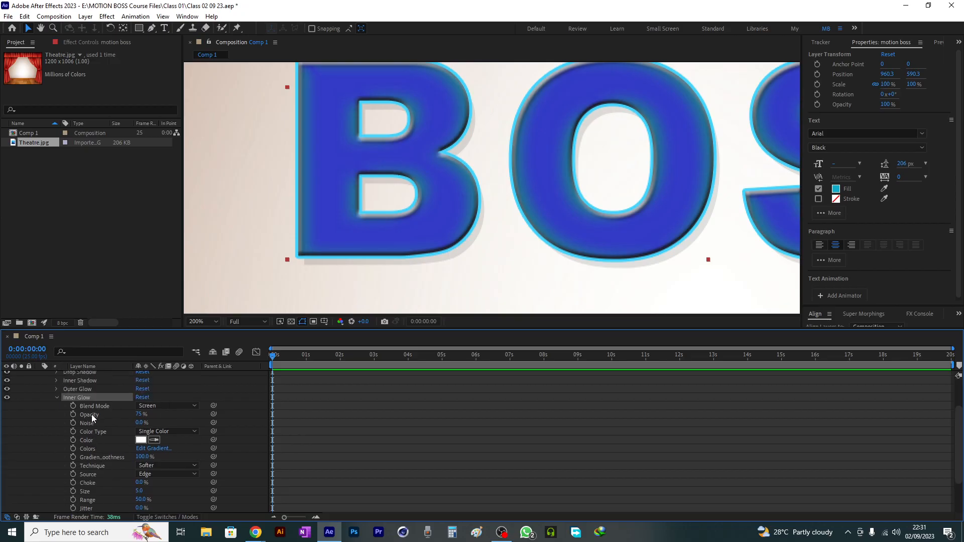
click(56, 398)
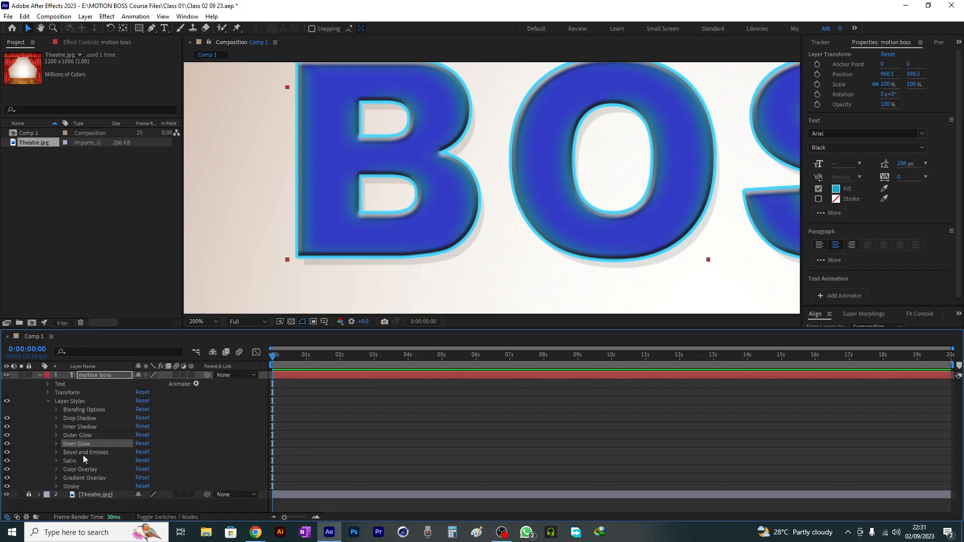
- Turn on Use Global Light for the Bevel and Emboss style and collapse its properties
click(57, 453)
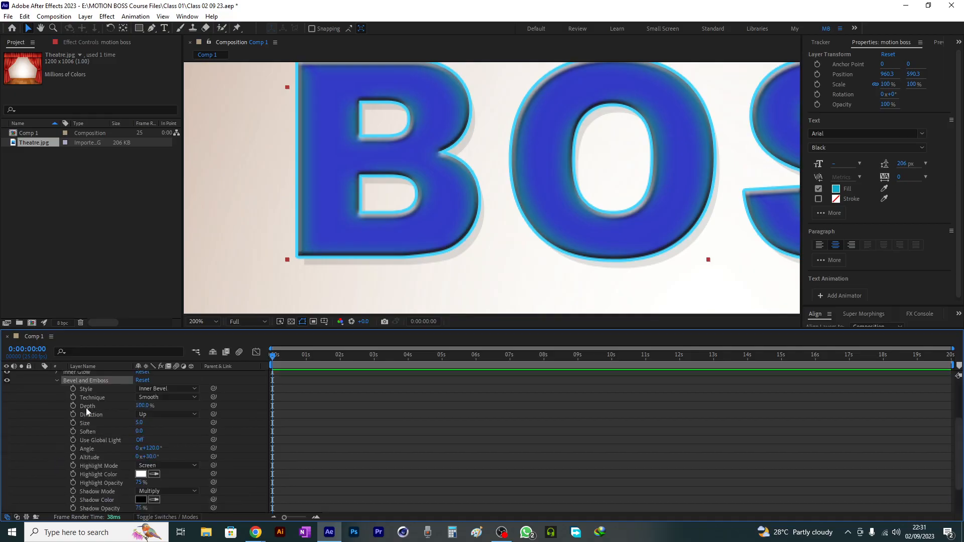
click(139, 440)
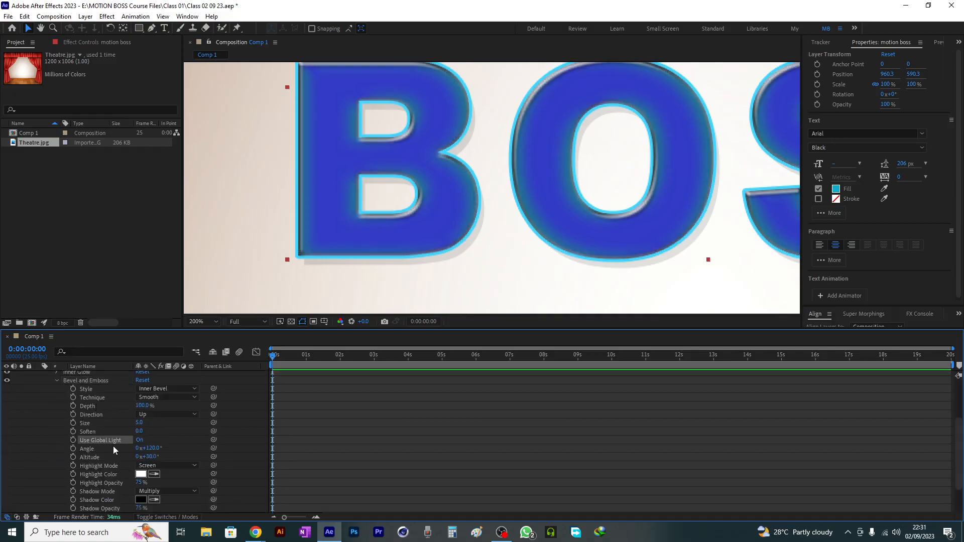
scroll(110, 444, up, 3)
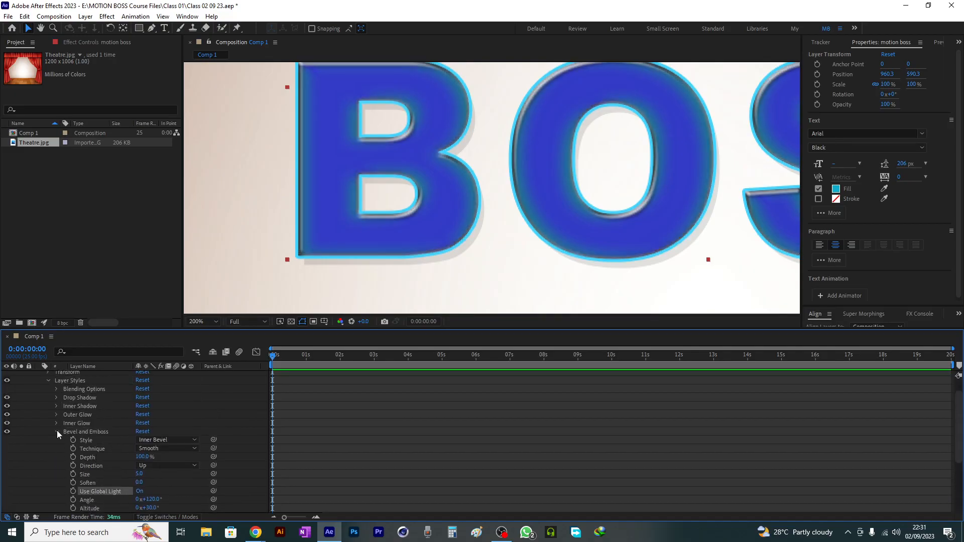
click(57, 430)
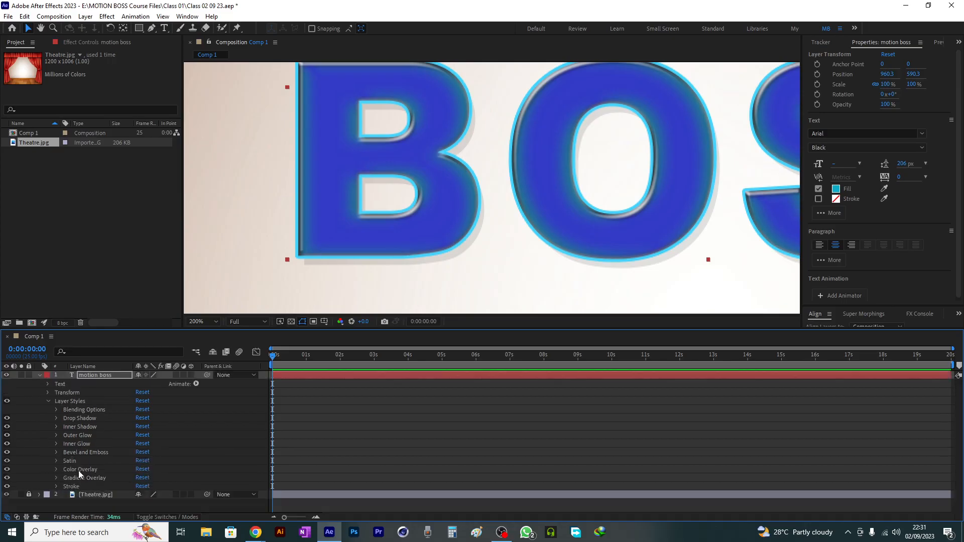
- Expand the Blending Options, set the Global Light Angle to 213°, and inspect the shadows and bevel on the lettering
click(56, 410)
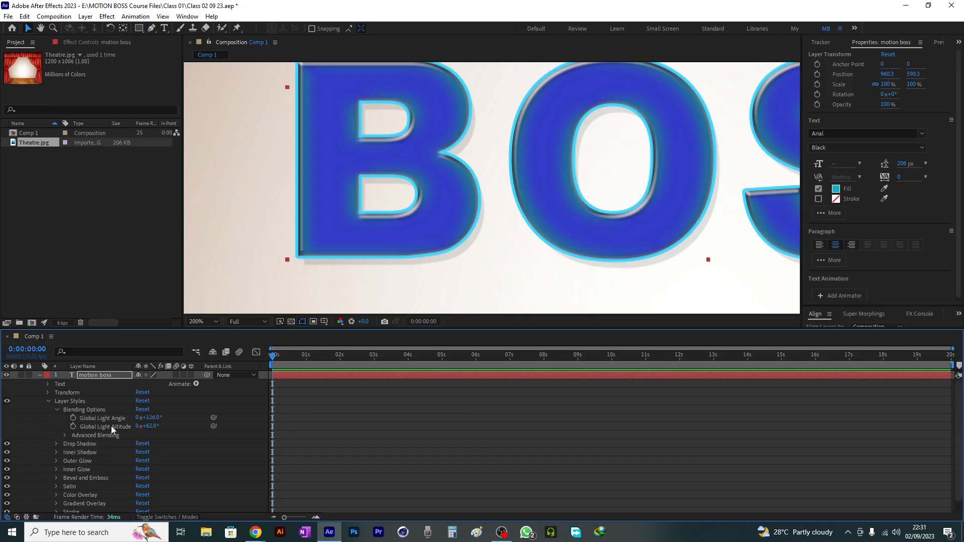
drag(150, 421, 155, 437)
scroll(360, 204, down, 3)
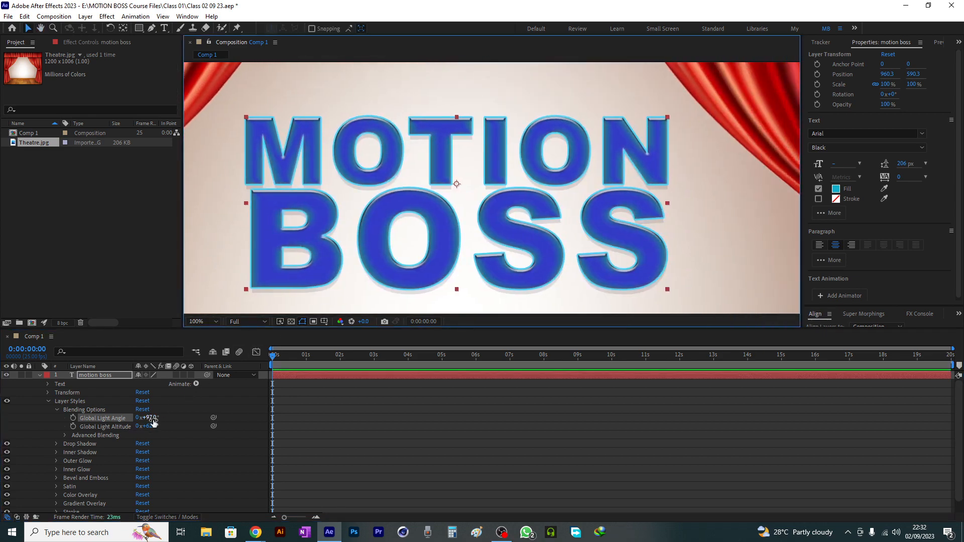
drag(150, 418, 199, 408)
scroll(446, 216, up, 2)
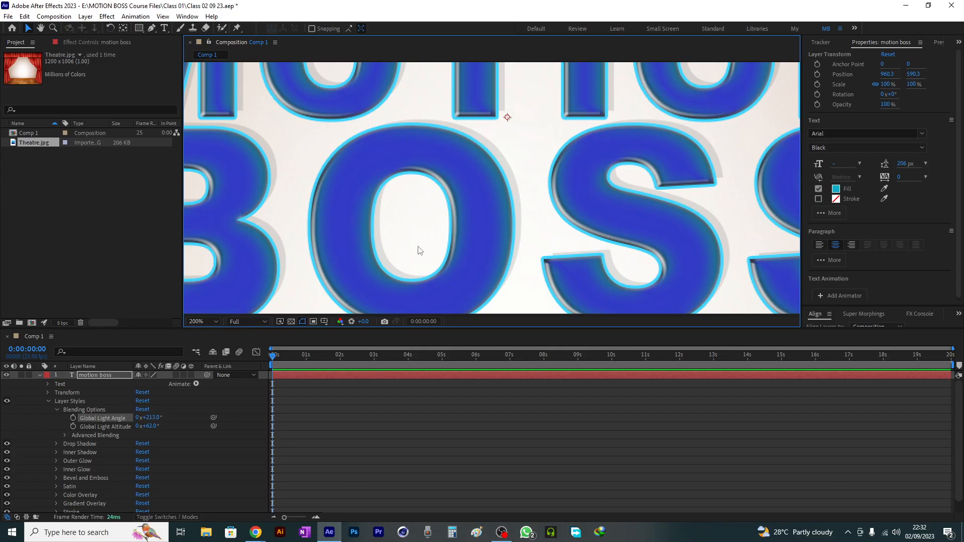
scroll(419, 258, down, 2)
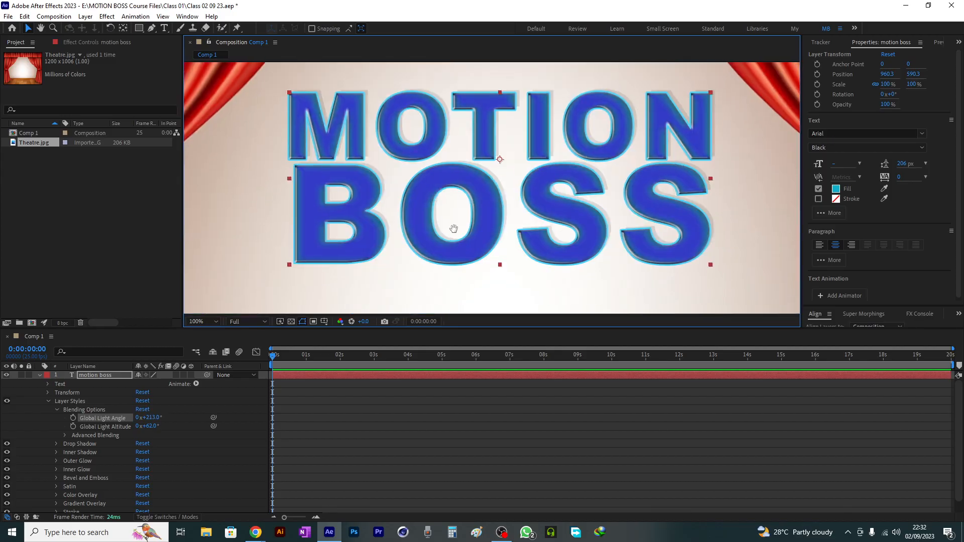
scroll(440, 248, up, 2)
drag(417, 261, 458, 206)
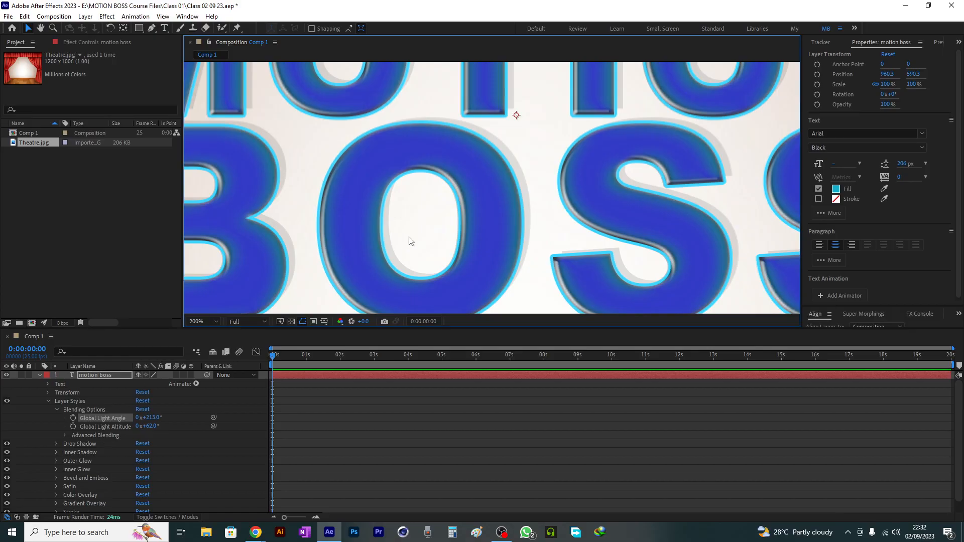
scroll(439, 234, down, 1)
scroll(473, 206, up, 1)
- Set the Global Light Angle to 1x+46° and inspect the lettering at 100% and 200%
drag(147, 417, 245, 411)
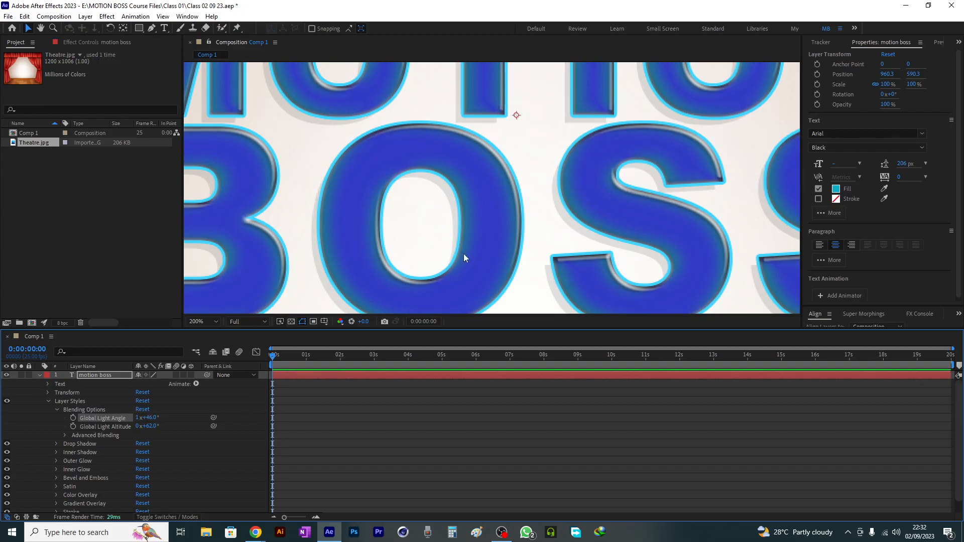
scroll(464, 255, down, 1)
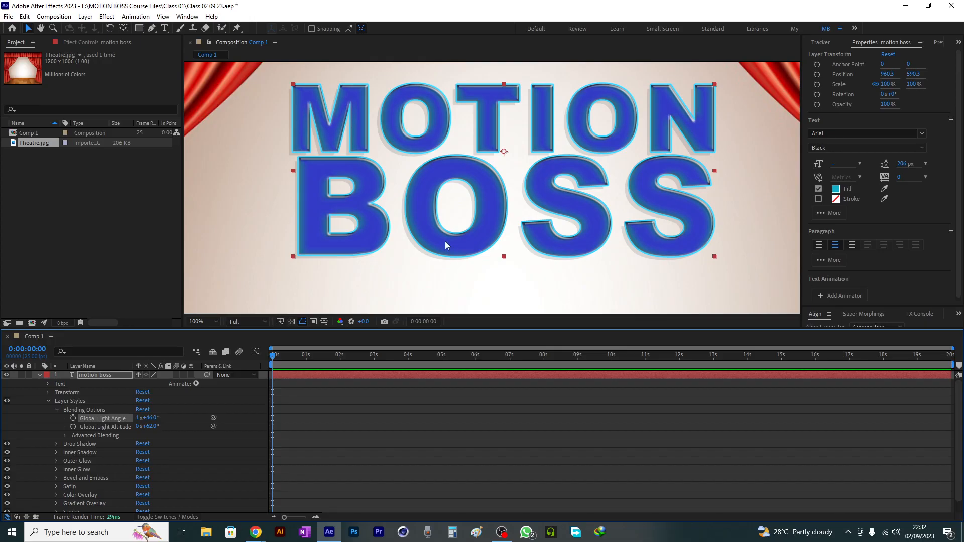
scroll(446, 158, up, 1)
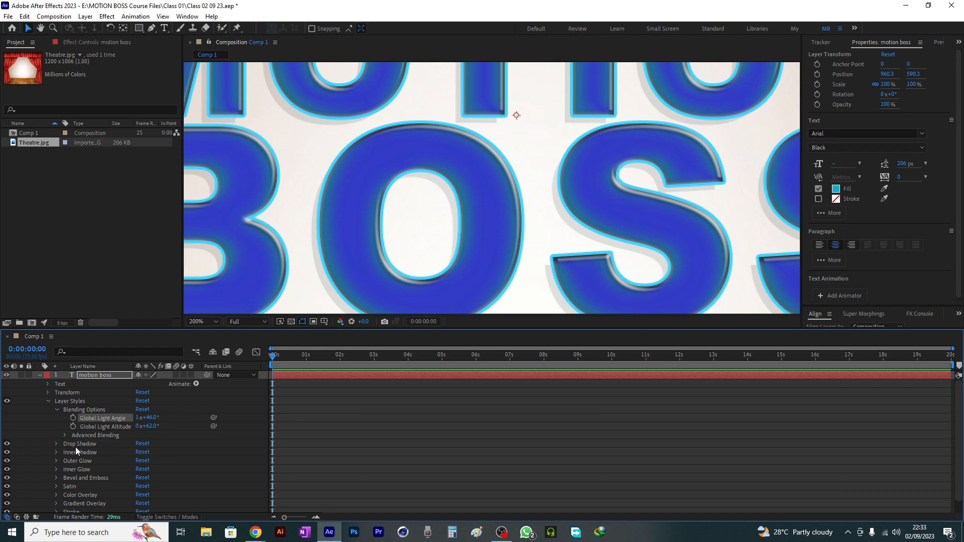
- Hide the Stroke layer style on the motion boss text layer
scroll(68, 459, down, 1)
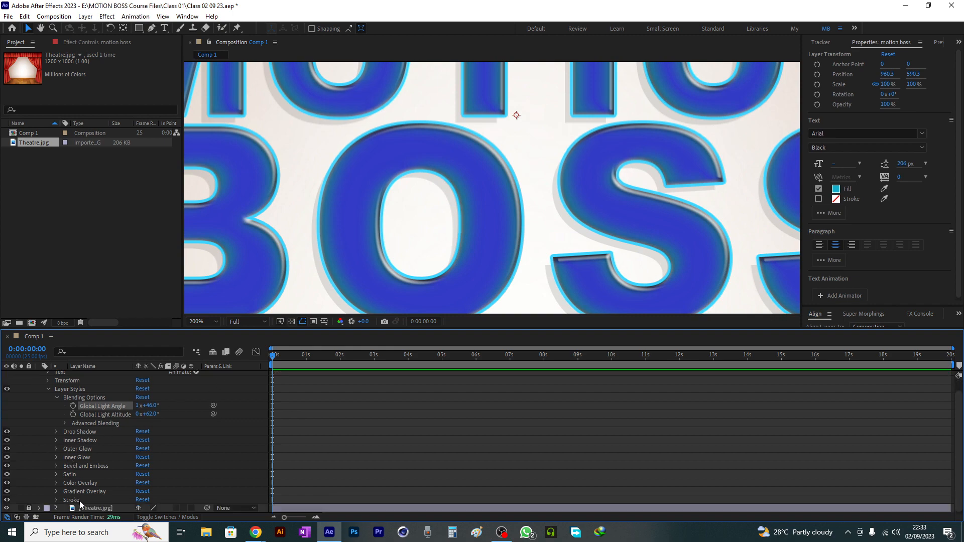
click(57, 500)
scroll(56, 490, down, 2)
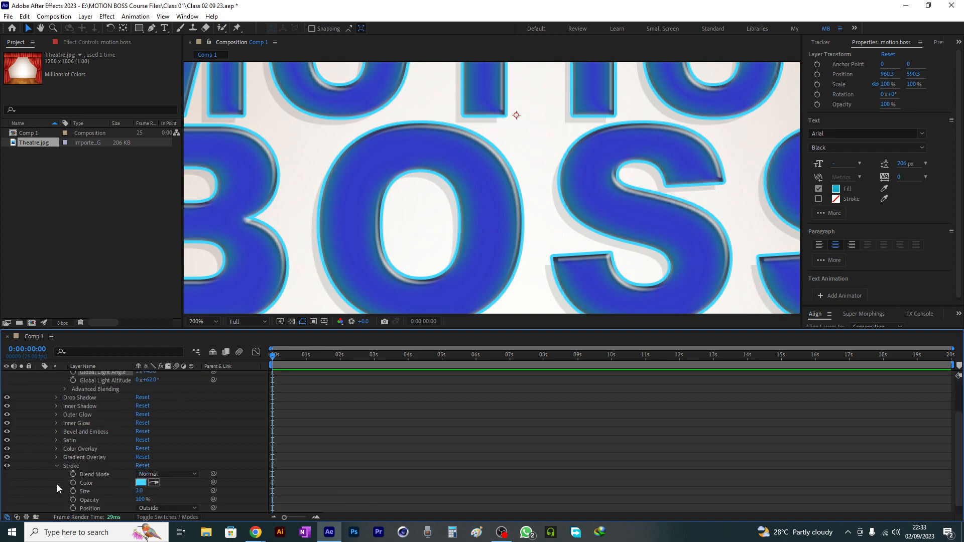
click(7, 465)
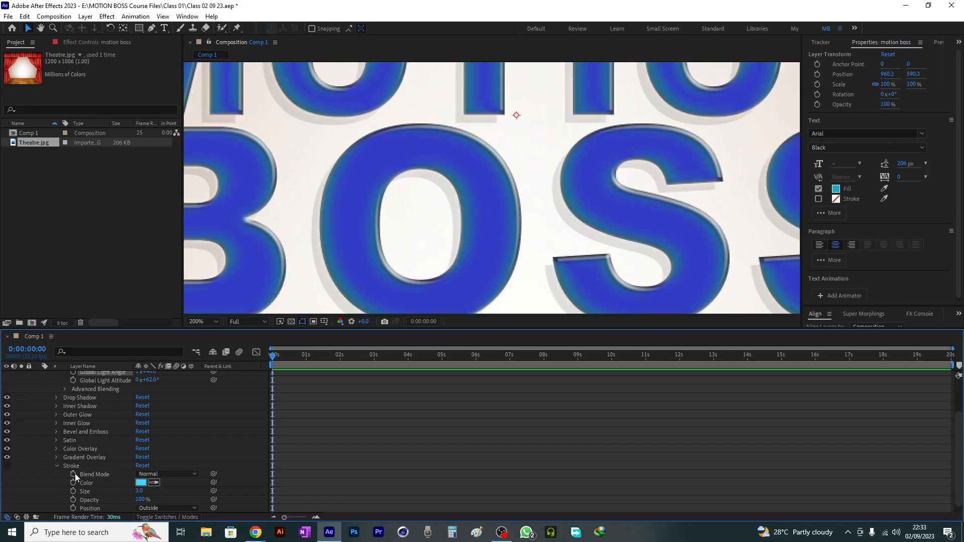
scroll(92, 473, up, 3)
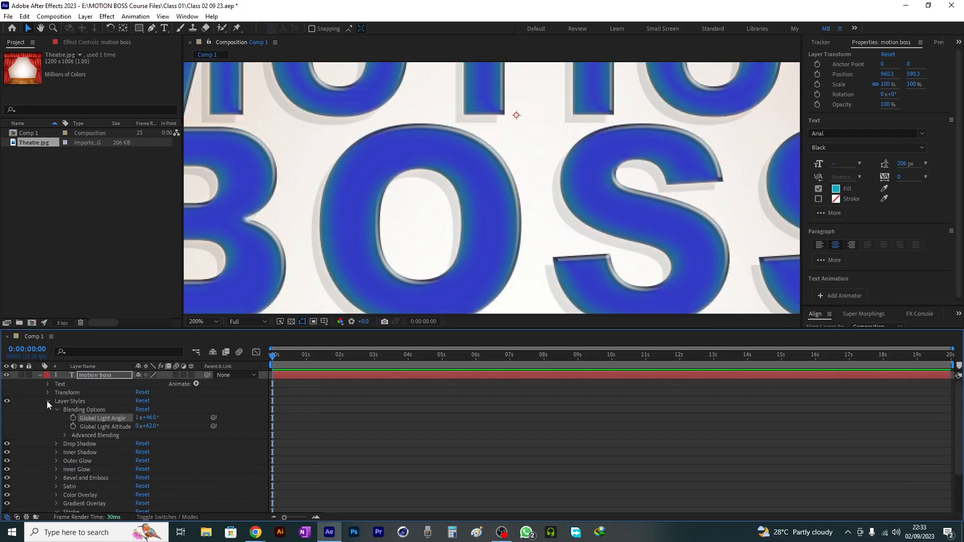
- Set the Global Light Angle to 2x+66° and the Global Light Altitude to 105° in the Blending Options
key(comma)
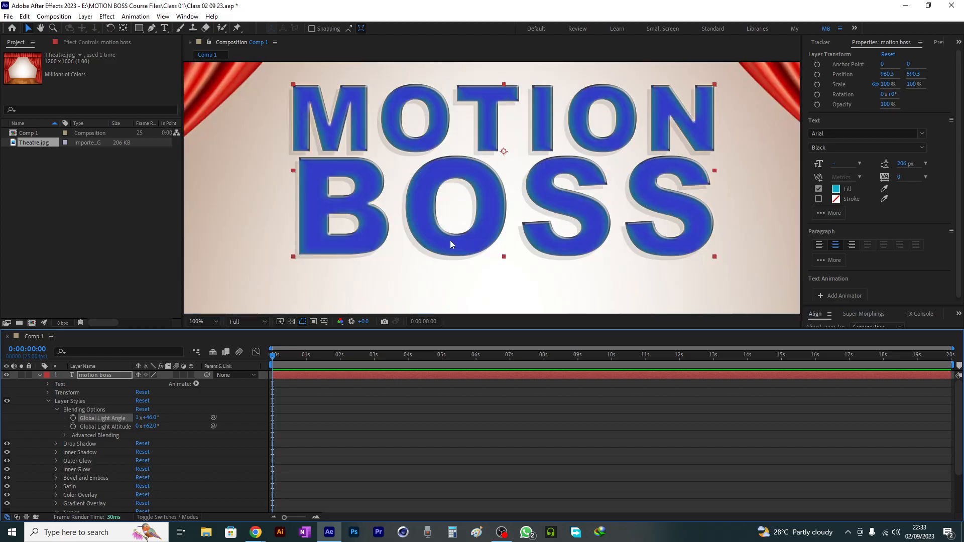
key(period)
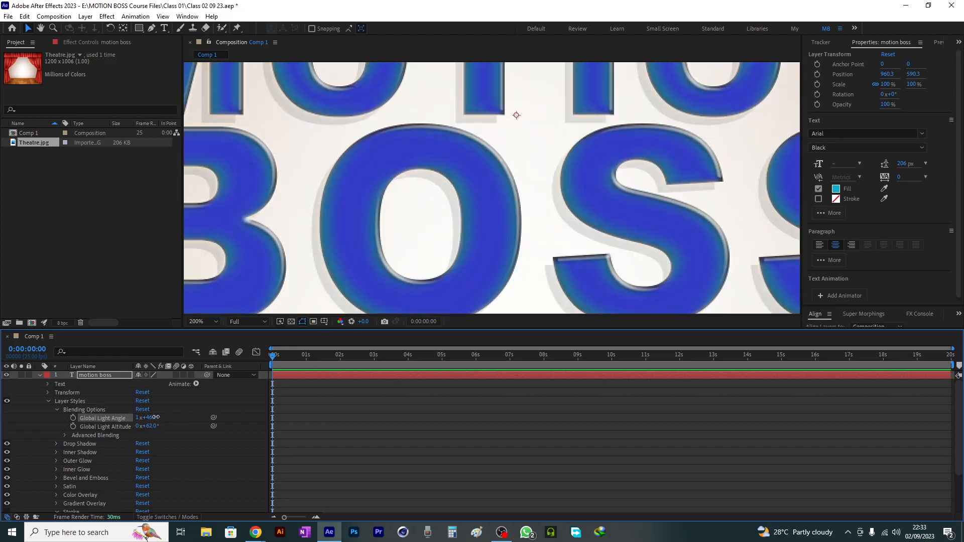
mouse_move(149, 418)
mouse_down()
mouse_move(344, 390)
mouse_move(323, 396)
mouse_up()
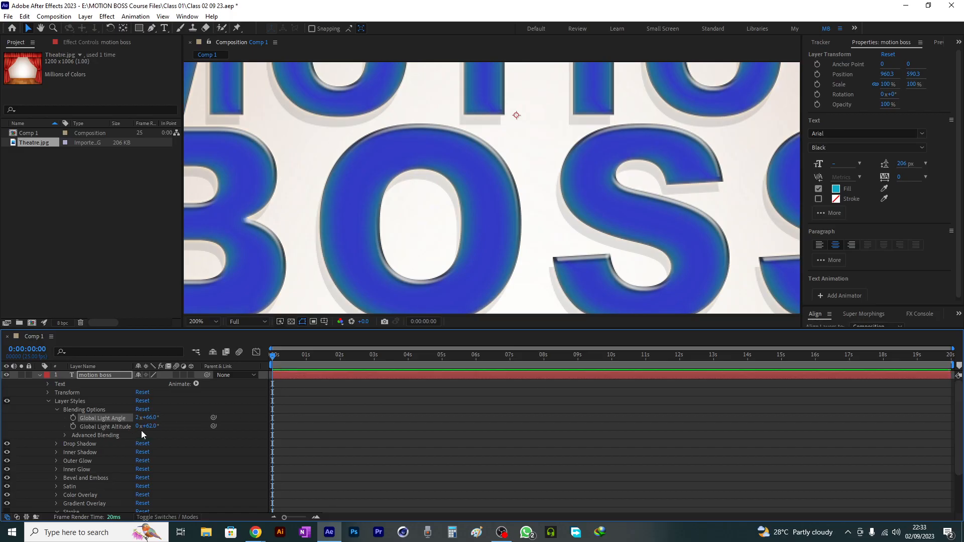
drag(147, 427, 181, 430)
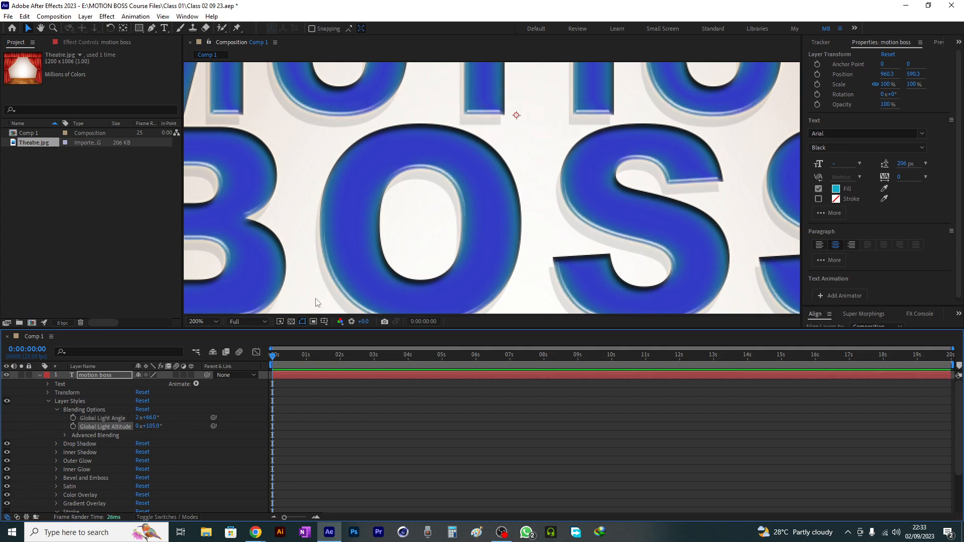
- Examine the bevel highlights and shadows on the MOTION BOSS lettering both close up and as a whole
key(comma)
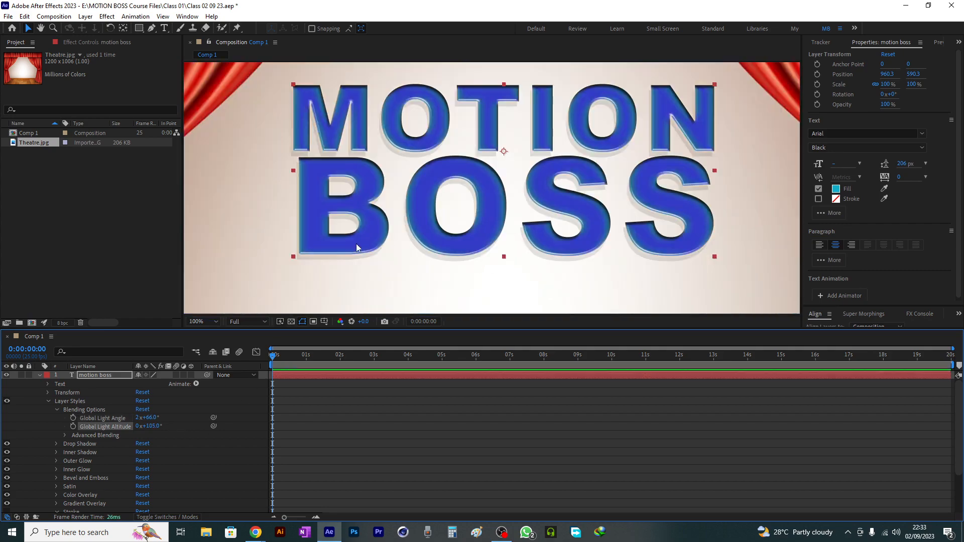
scroll(357, 244, up, 1)
drag(377, 235, 573, 212)
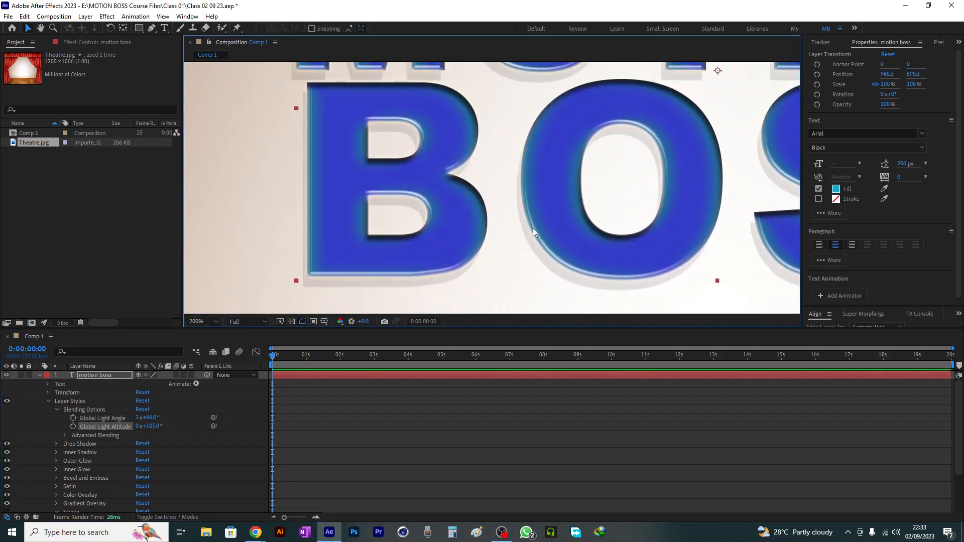
scroll(532, 228, down, 1)
drag(489, 198, 344, 239)
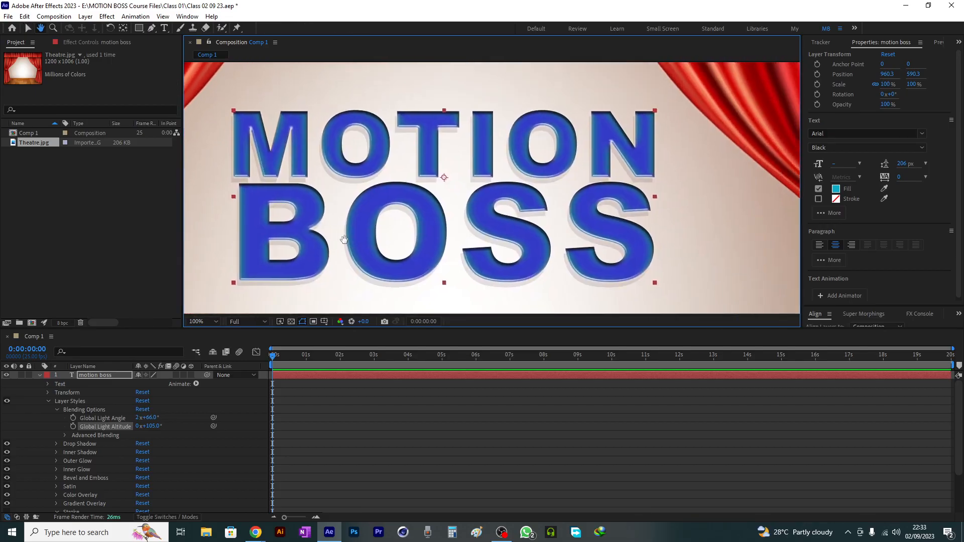
key(v)
key(period)
drag(366, 267, 419, 231)
scroll(408, 204, down, 1)
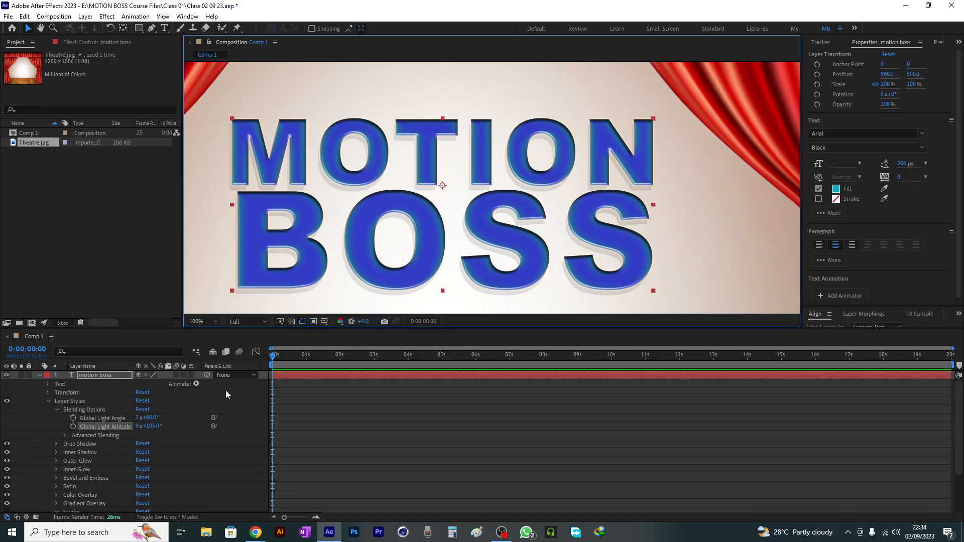
- Keyframe the Global Light Angle at 0 seconds, and increase the angle at 2 seconds for a second keyframe
drag(286, 357, 261, 366)
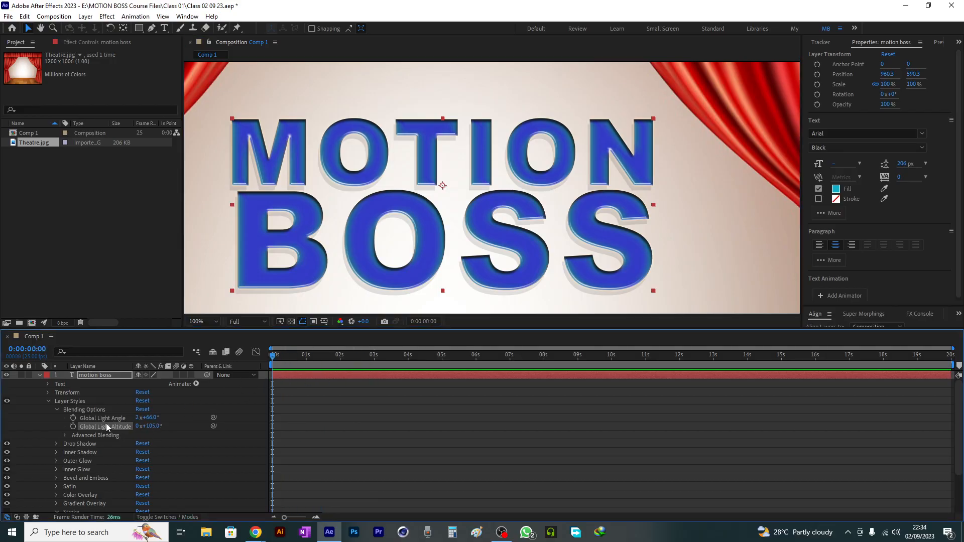
click(73, 418)
drag(295, 355, 340, 355)
drag(147, 418, 216, 419)
- Preview the moving global light from the start of the composition, and return to the first frame
drag(307, 354, 263, 370)
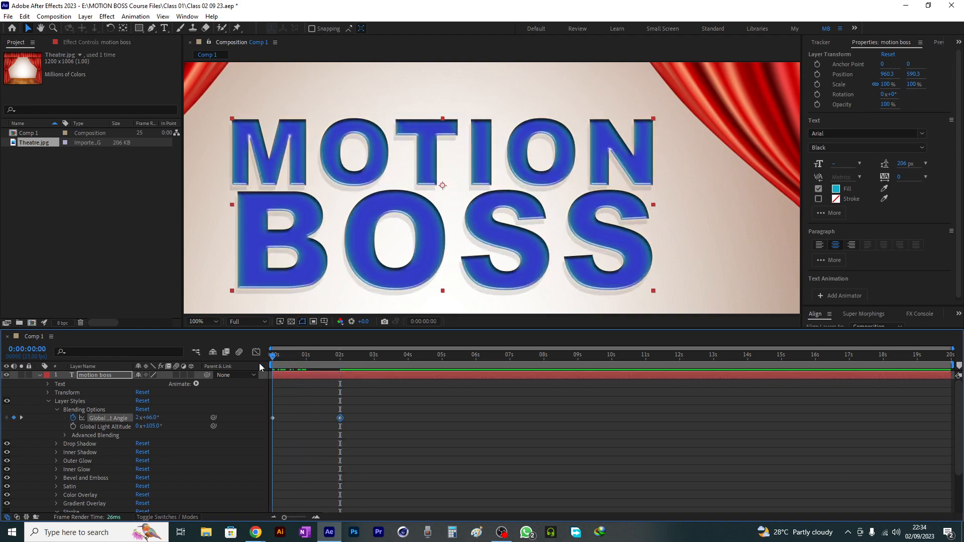
key(space)
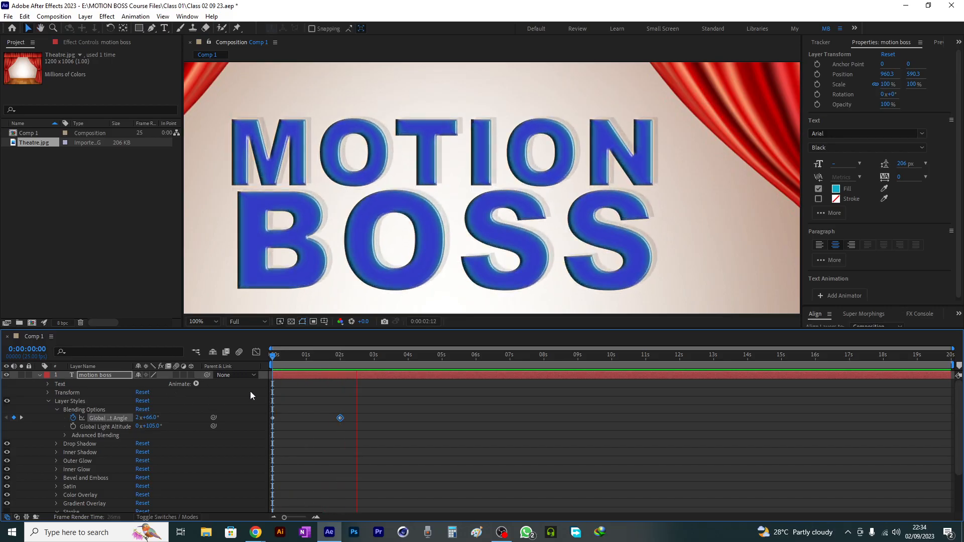
key(space)
drag(302, 357, 266, 277)
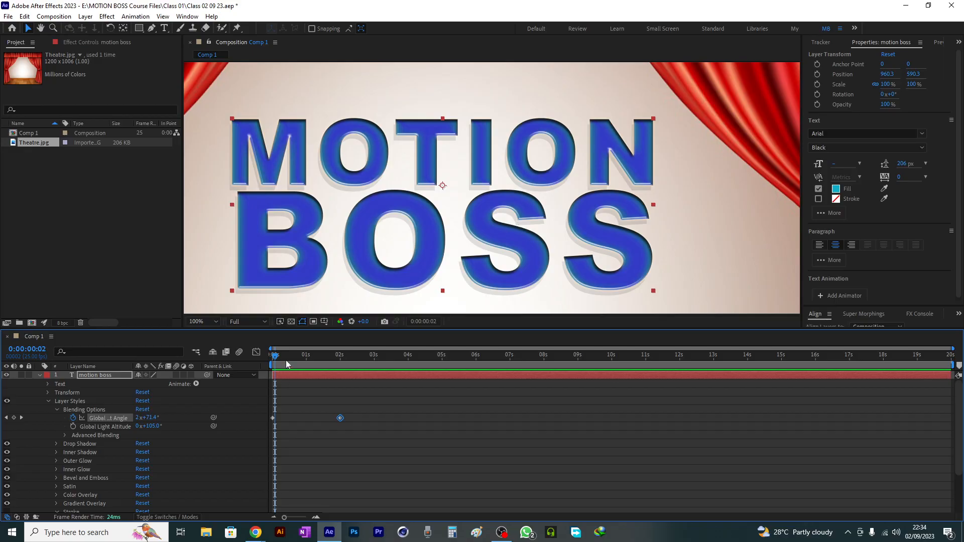
mouse_move(272, 365)
mouse_down()
mouse_move(351, 366)
mouse_move(230, 385)
mouse_up()
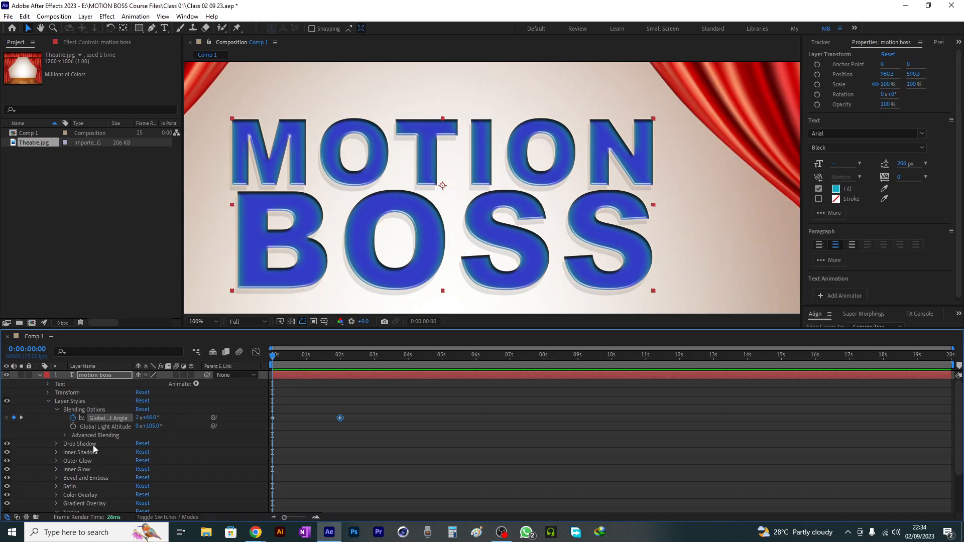
- Hide all layer styles of the motion boss layer at once and collapse the layer's properties
key(comma)
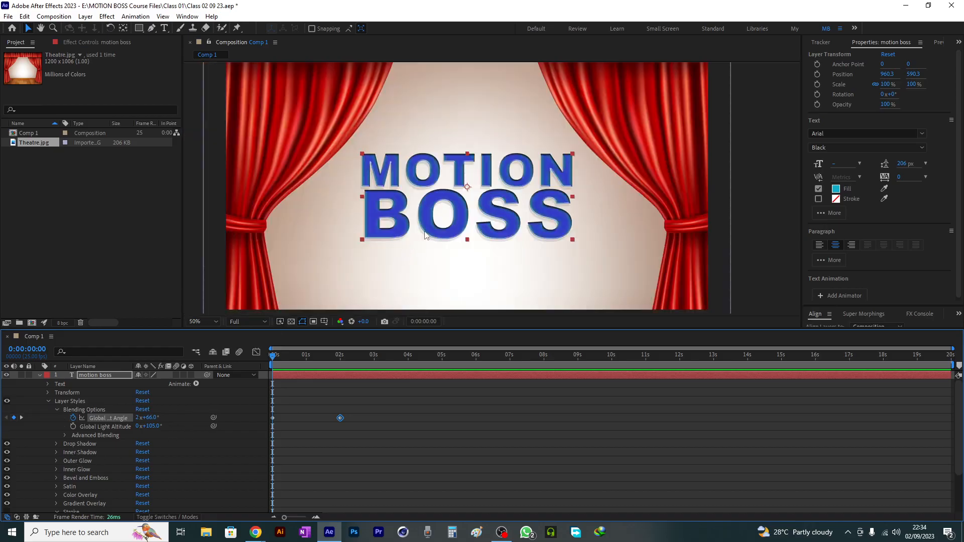
click(48, 402)
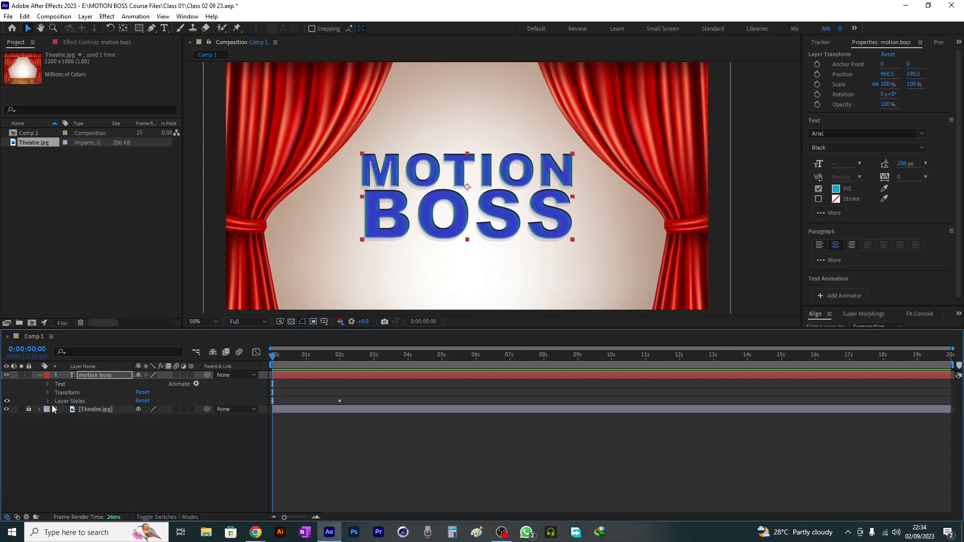
click(67, 402)
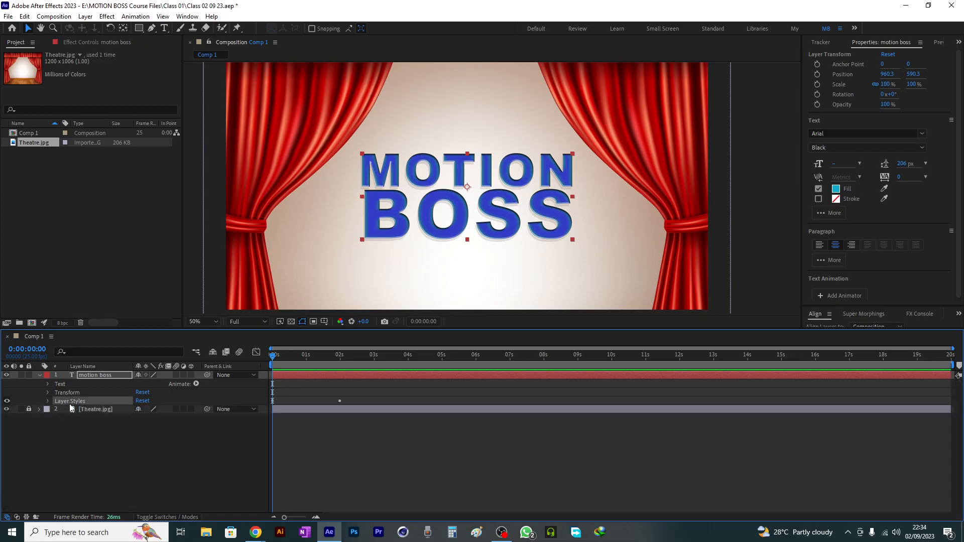
click(7, 401)
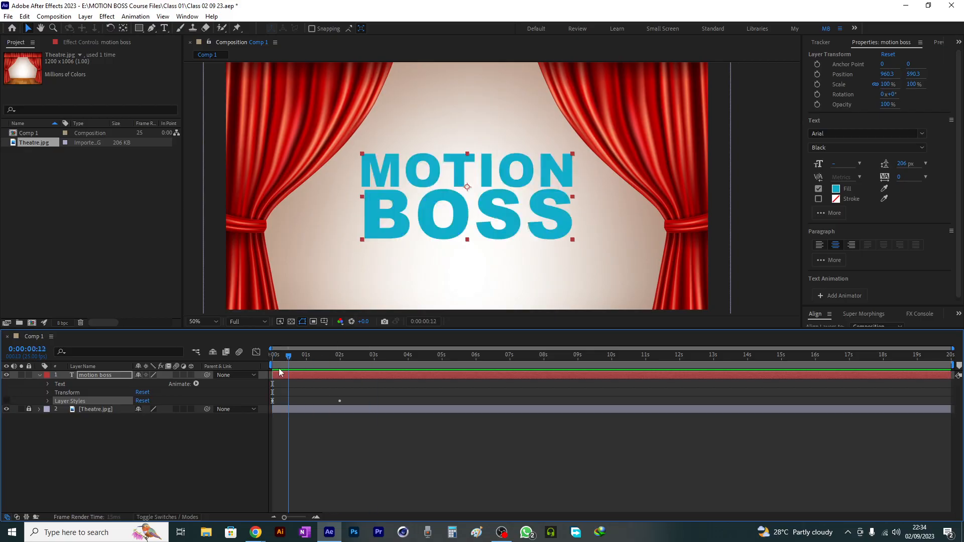
click(41, 376)
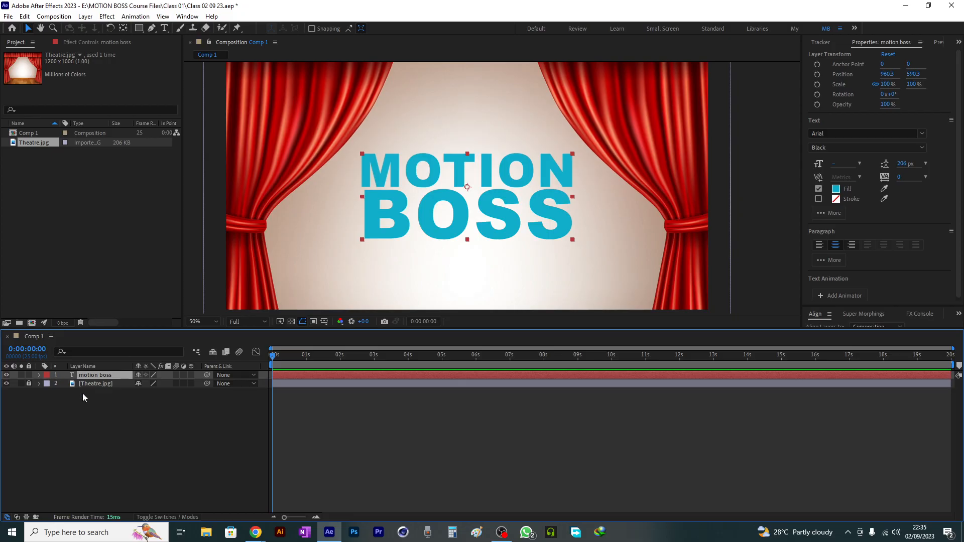
drag(313, 357, 259, 368)
mouse_move(258, 534)
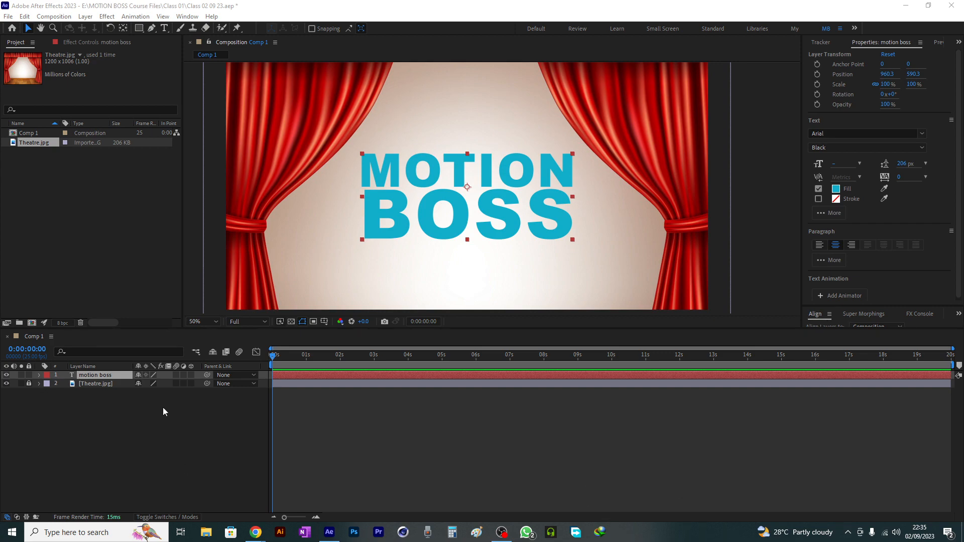
- Delete the motion boss text layer and import Grameenphone_Logo.png into the project
click(105, 376)
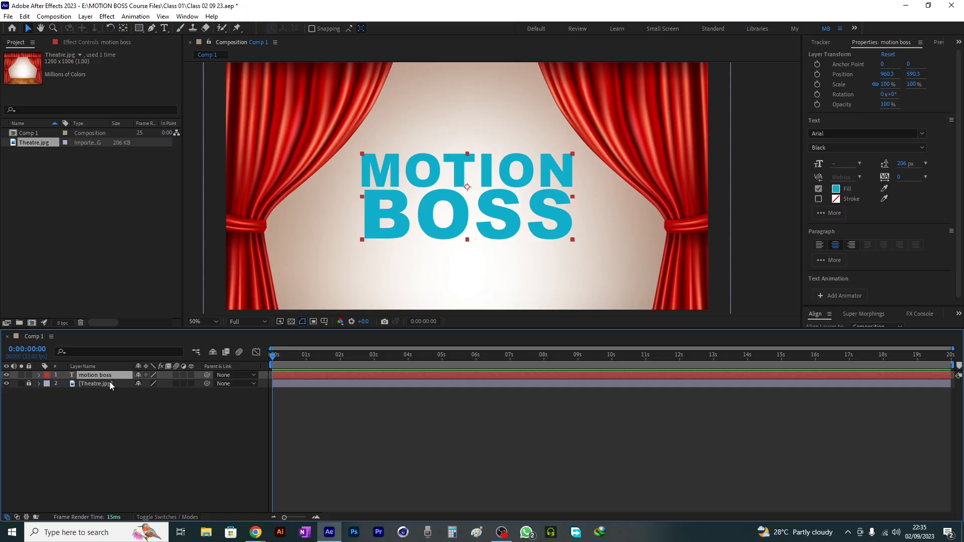
key(Delete)
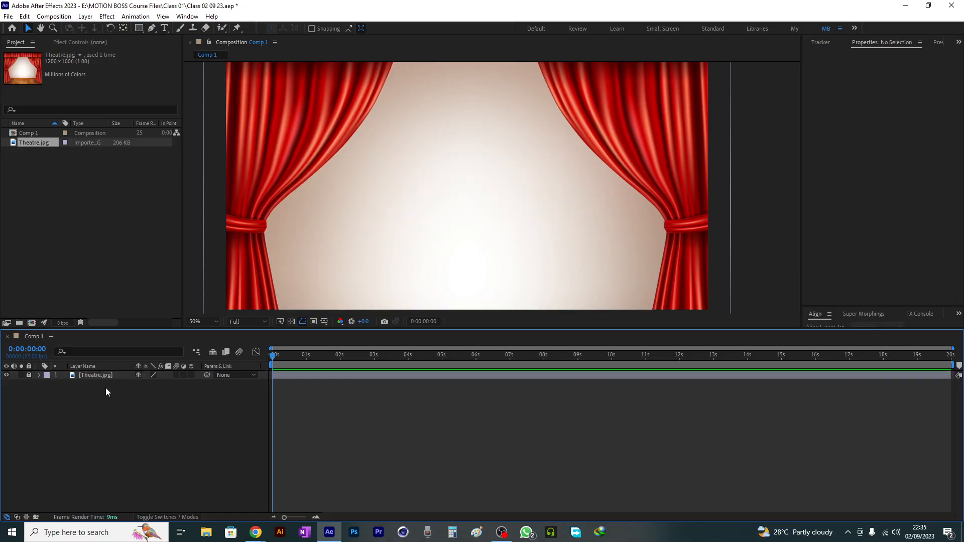
double_click(87, 220)
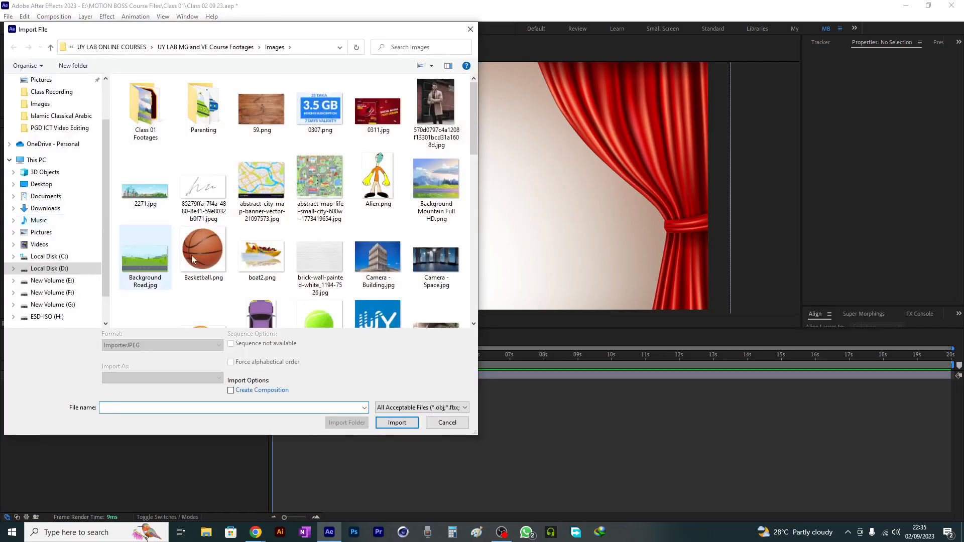
scroll(381, 284, down, 2)
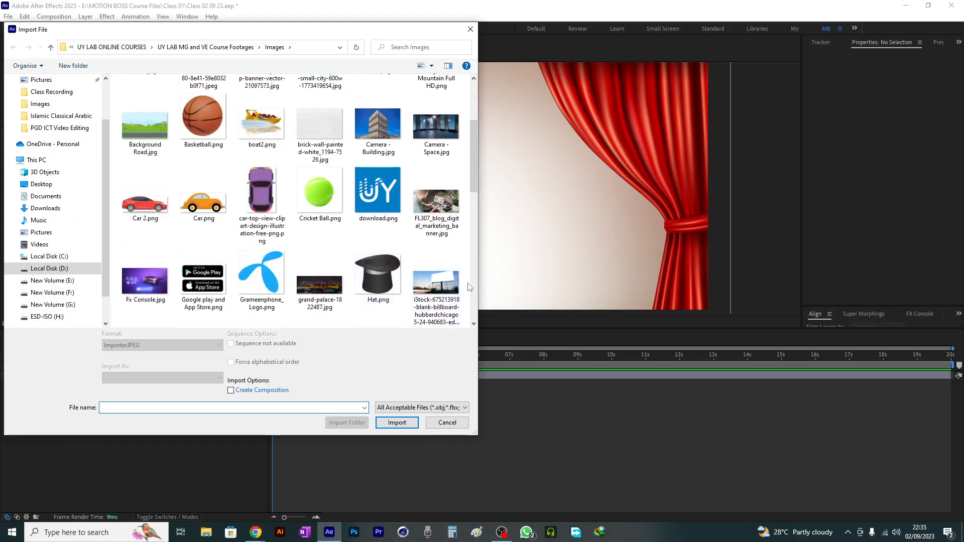
double_click(261, 281)
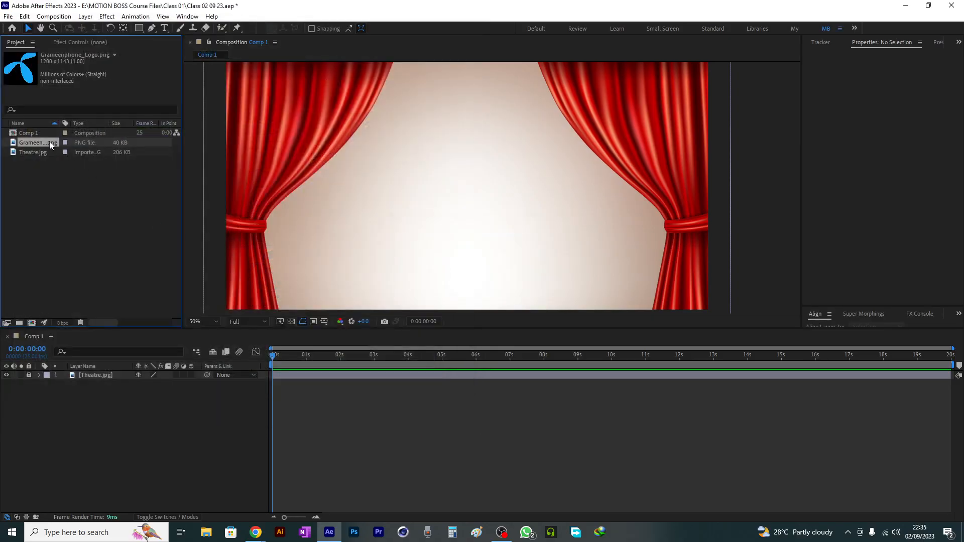
- Place the Grameenphone logo in Comp 1 above the theatre layer and scale it to 40%
drag(51, 144, 80, 379)
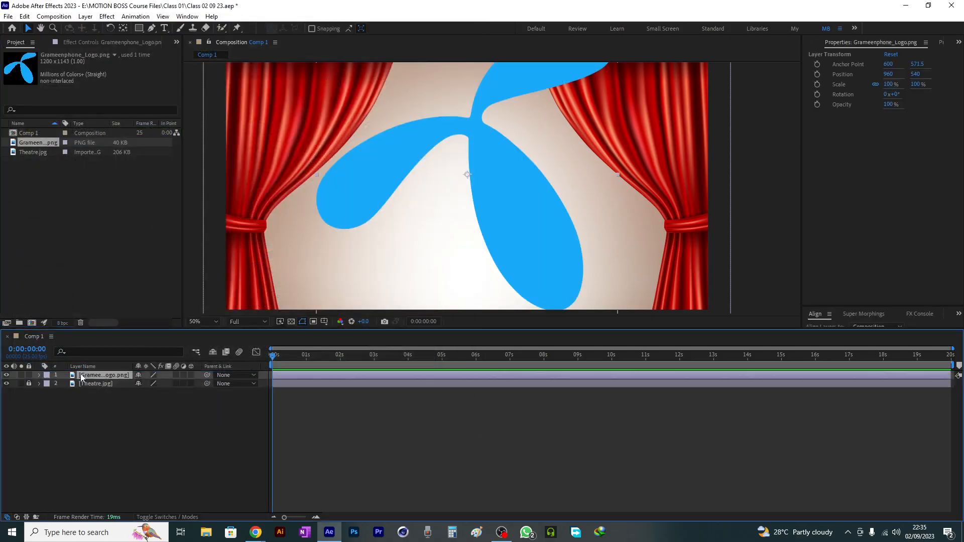
key(s)
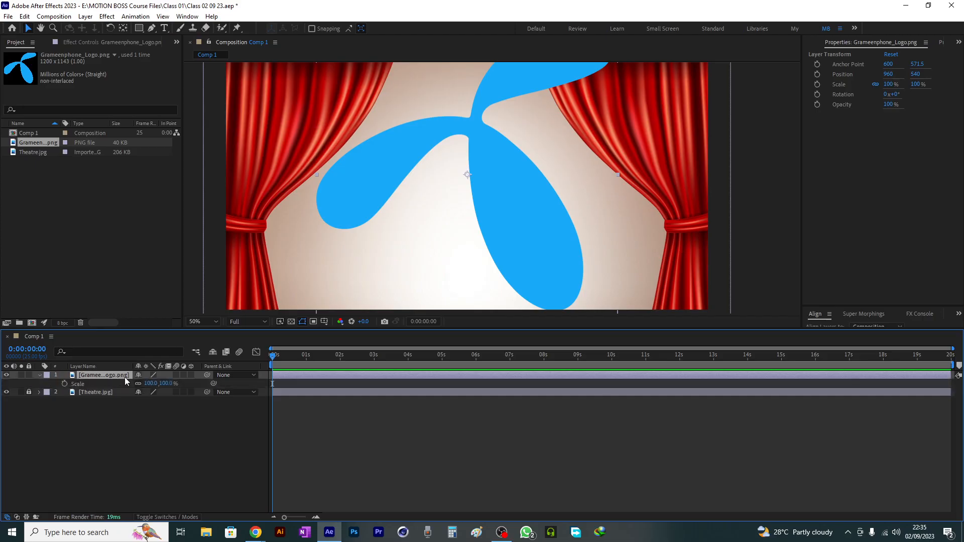
drag(149, 384, 121, 385)
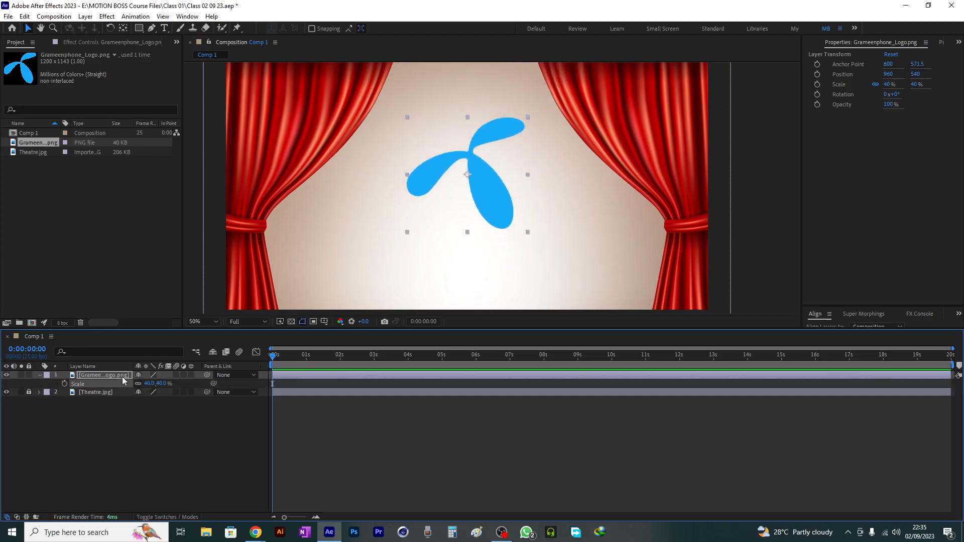
- Show all layer styles on the Grameenphone logo layer and enable every style from Drop Shadow to Stroke
right_click(107, 375)
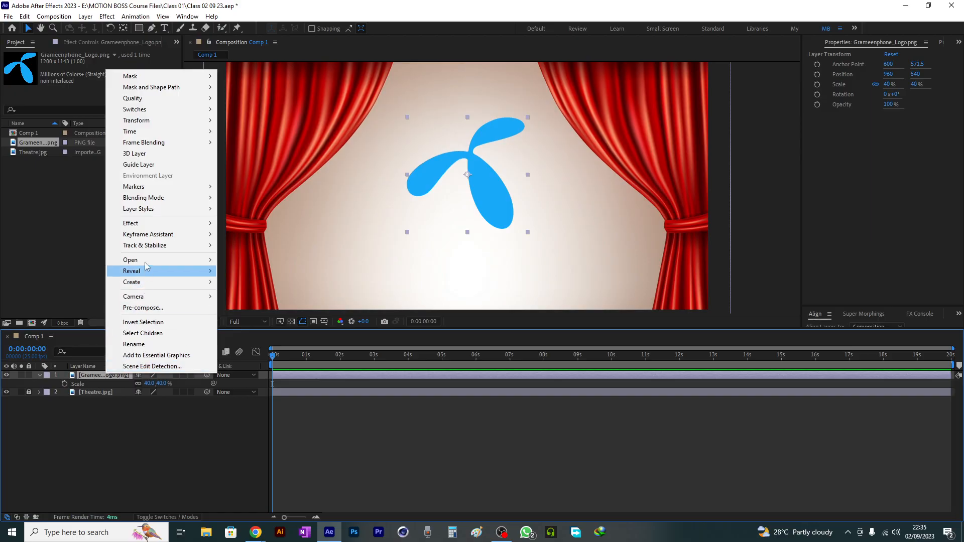
mouse_move(158, 214)
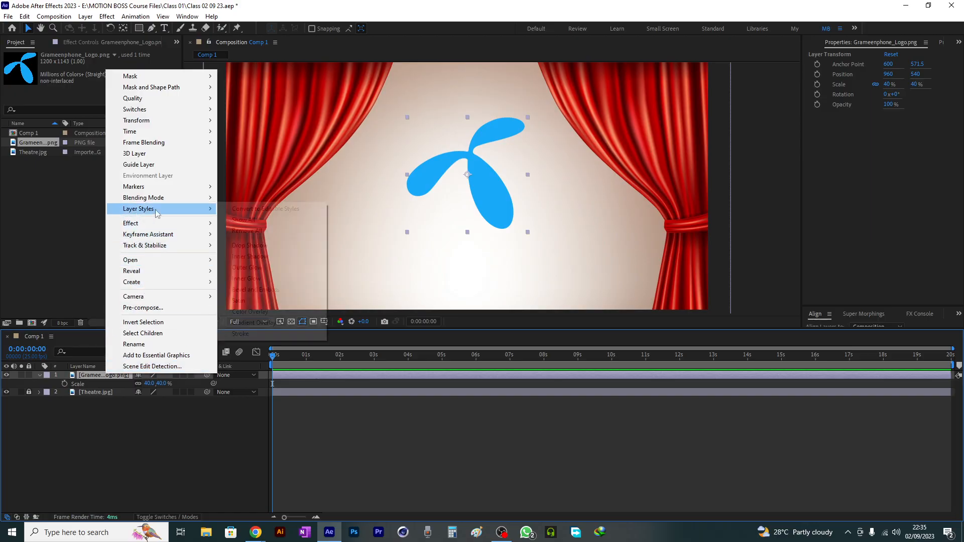
click(257, 224)
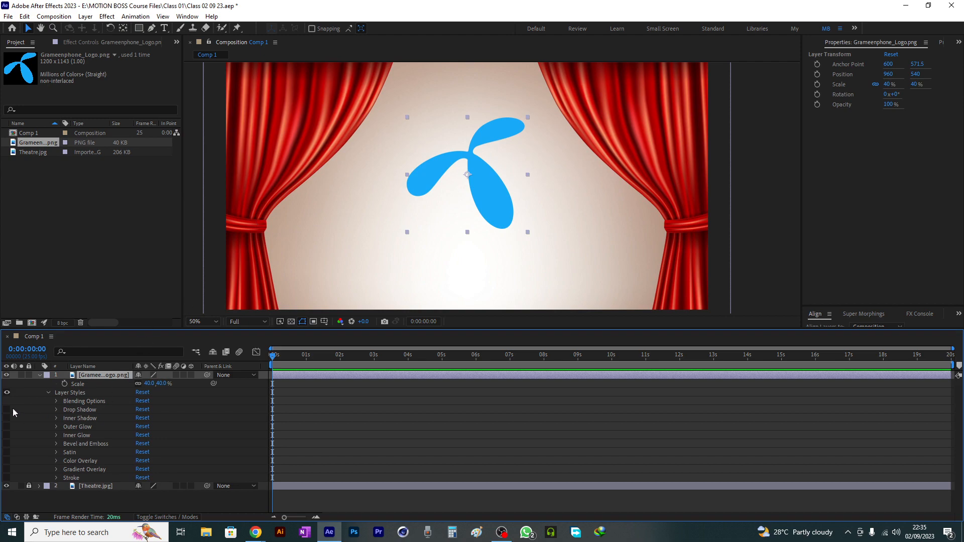
drag(7, 410, 7, 478)
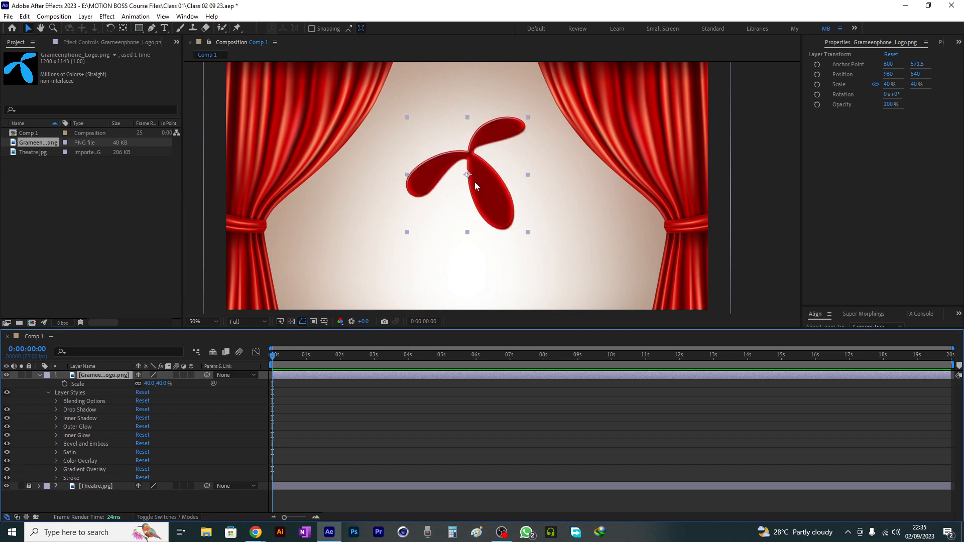
scroll(474, 182, up, 2)
scroll(476, 185, down, 2)
- Turn off the logo's individual layer styles from Stroke up to Drop Shadow, and hide the whole Layer Styles group
drag(7, 400, 7, 479)
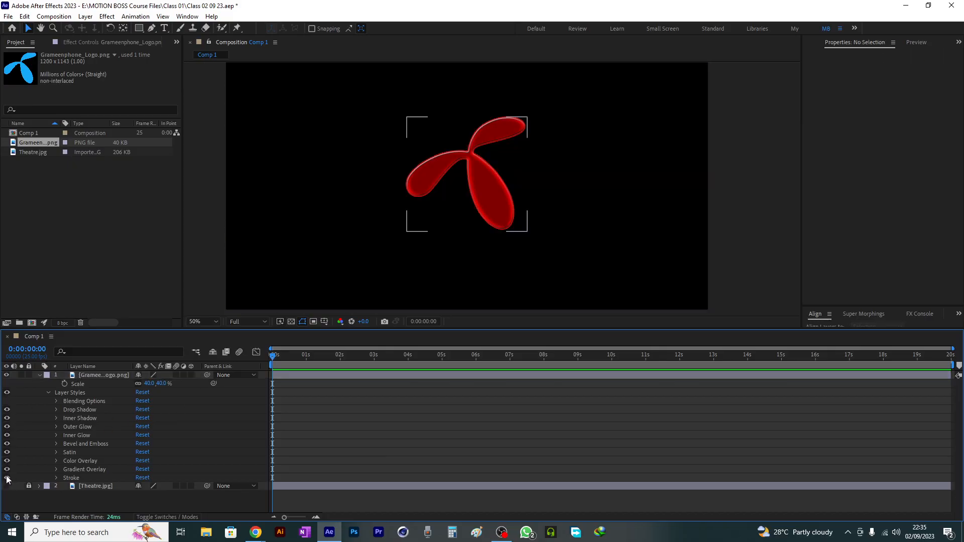
click(7, 486)
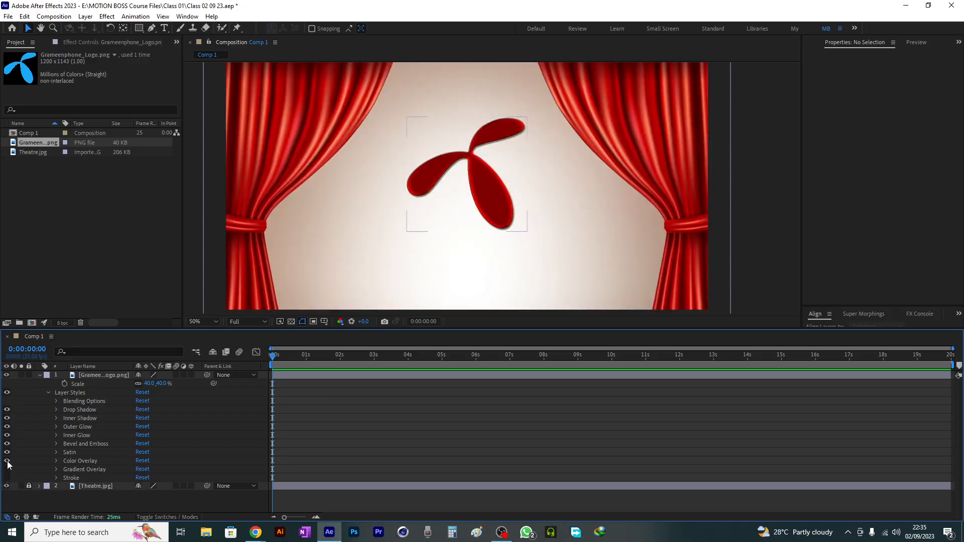
click(7, 461)
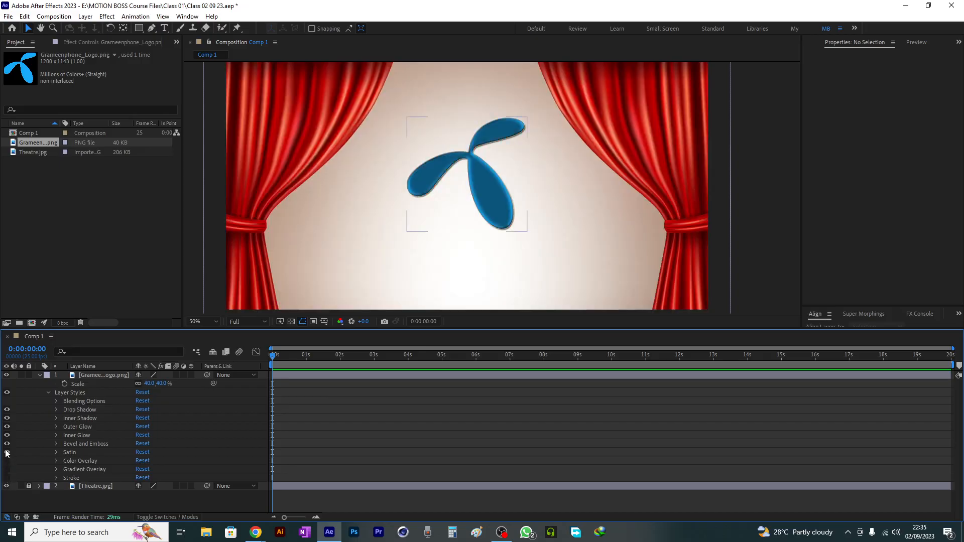
drag(6, 452, 7, 407)
click(7, 393)
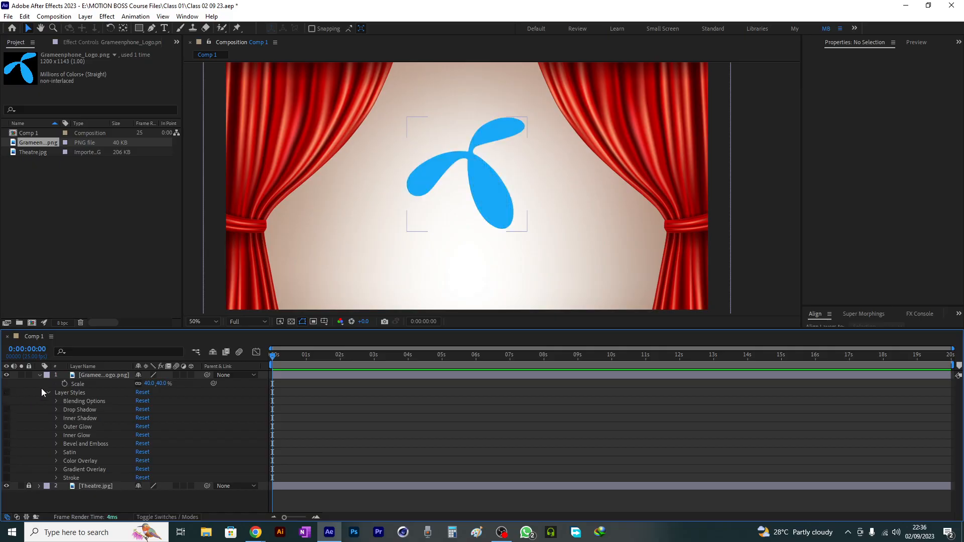
- Delete the Grameenphone logo layer, and unlock and delete the Theatre.jpg layer to empty Comp 1
click(87, 376)
key(Delete)
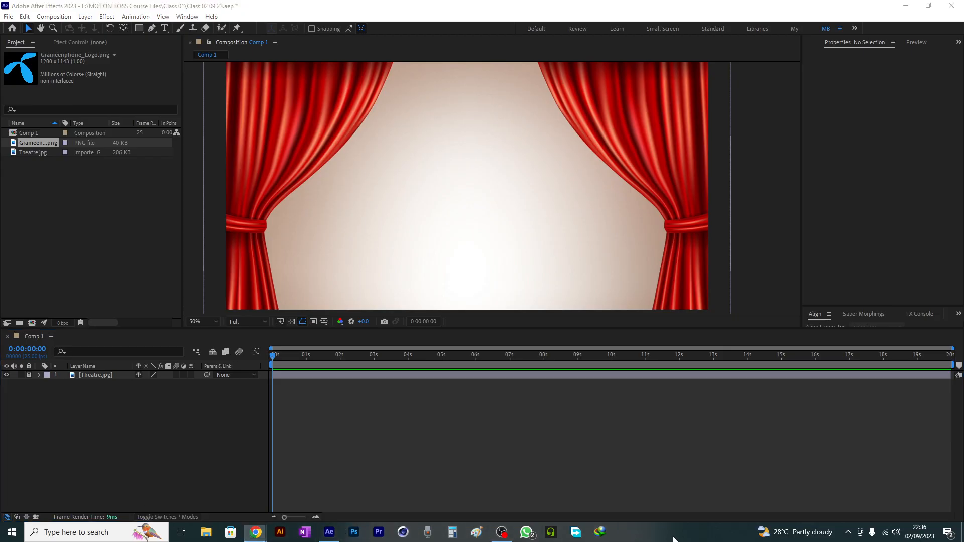
click(104, 378)
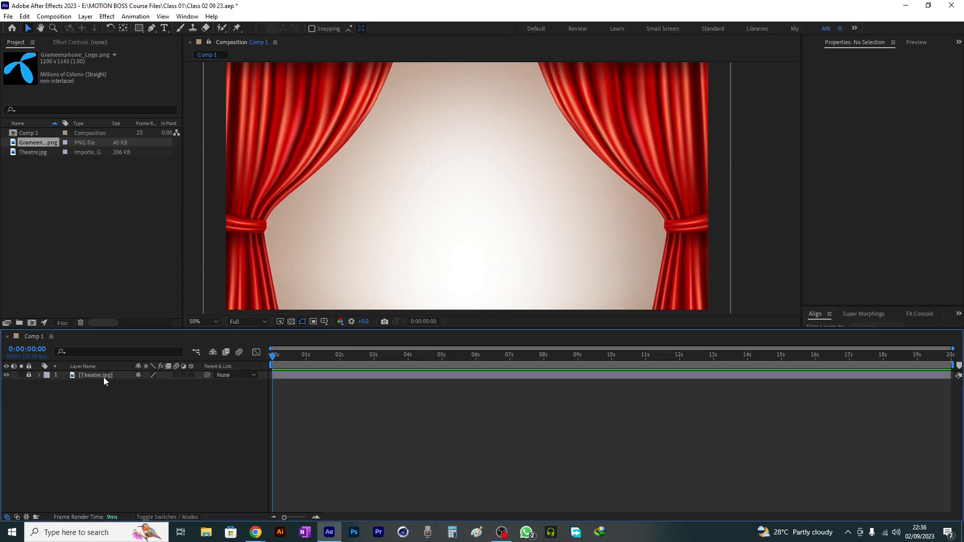
click(114, 375)
click(29, 374)
click(83, 375)
key(Delete)
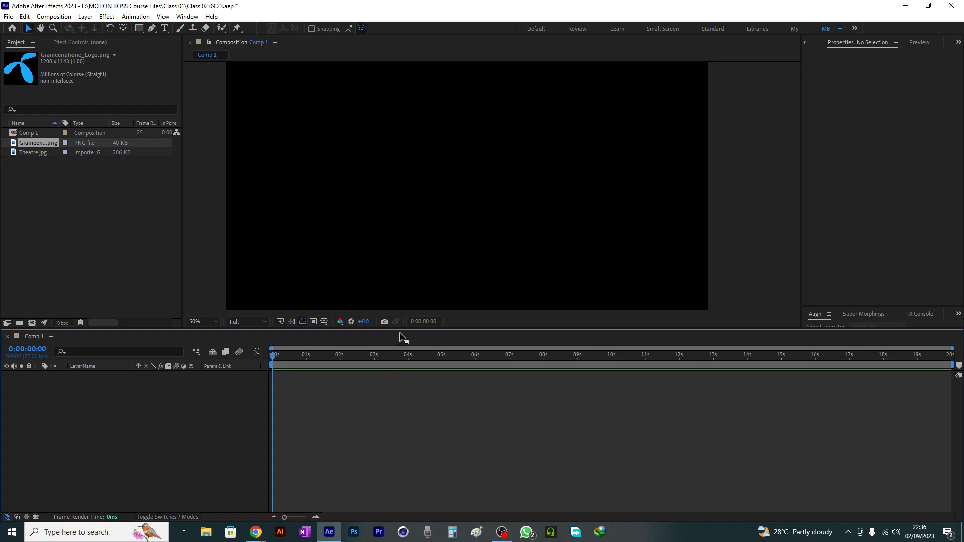
drag(401, 329, 401, 362)
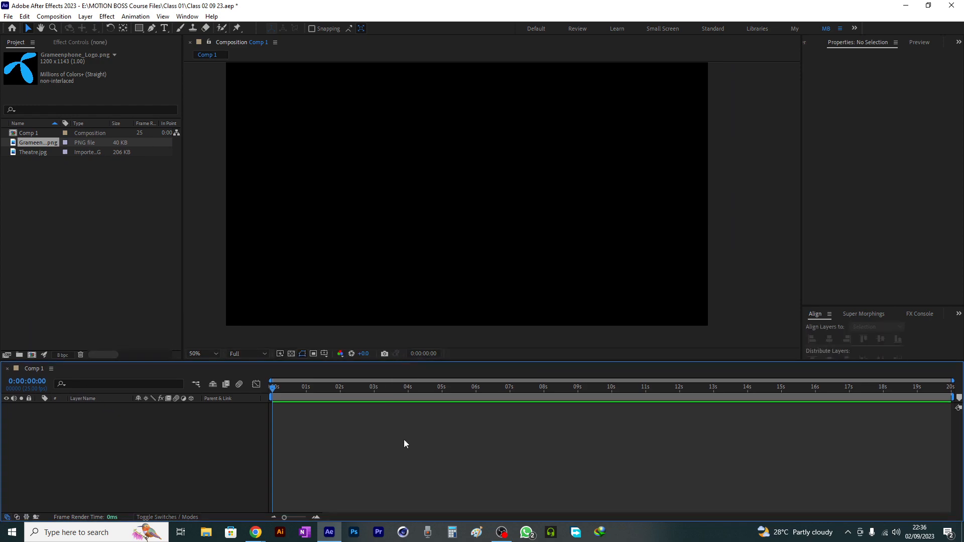
- Switch to Chrome and open the MOTION BOSS Course Outline document from Google Docs in a new tab
click(226, 495)
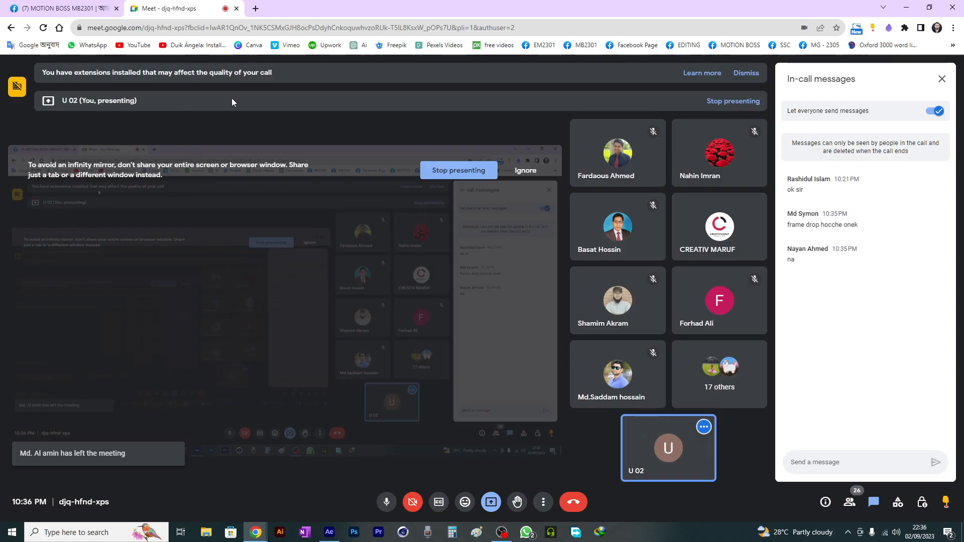
click(256, 8)
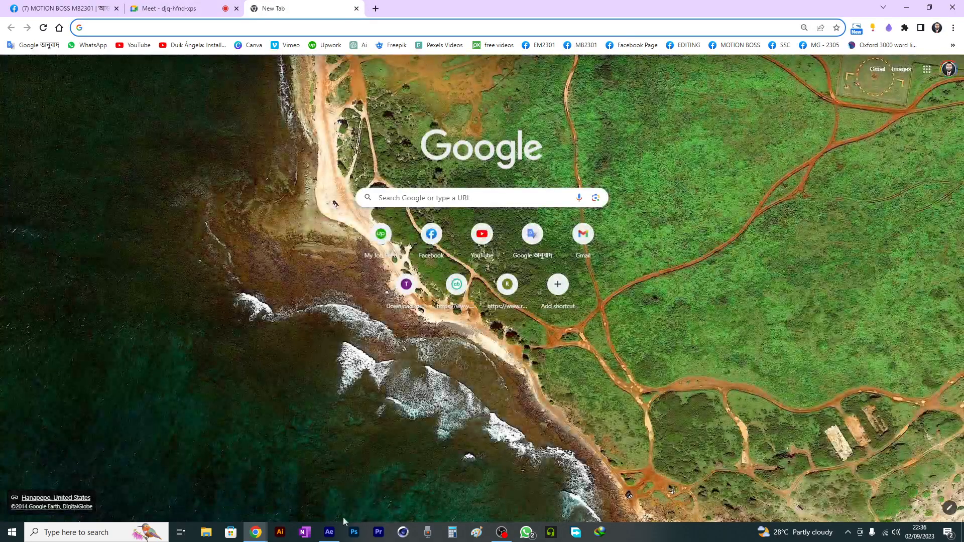
mouse_move(260, 537)
click(927, 71)
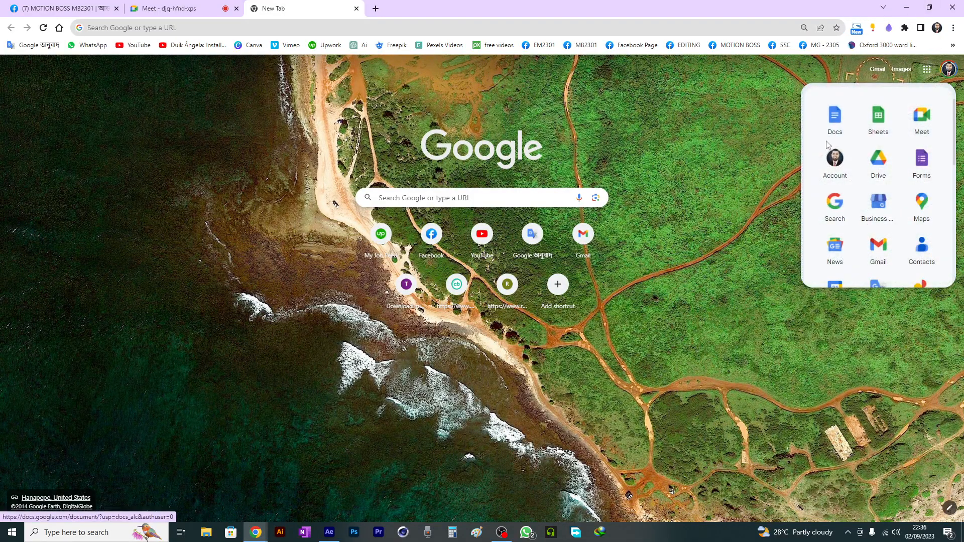
click(454, 256)
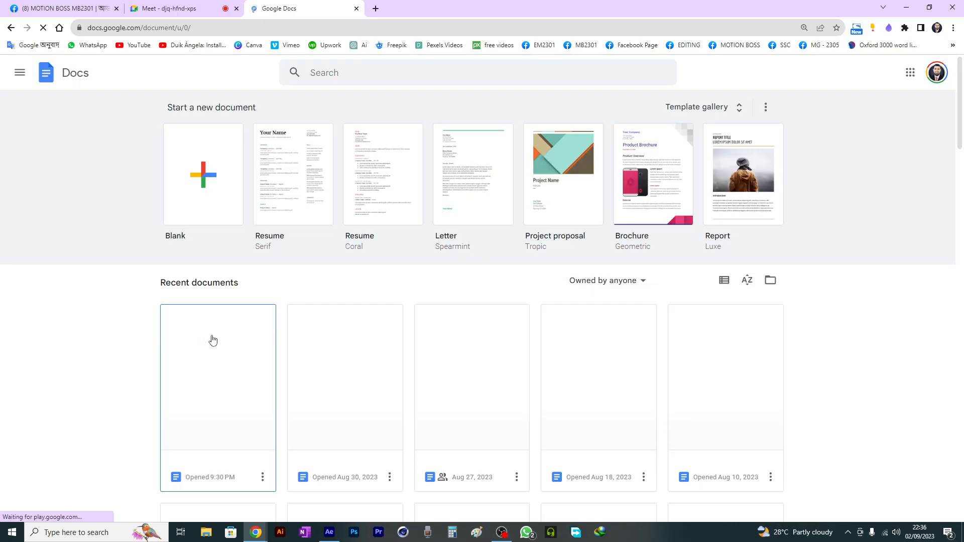
scroll(212, 340, down, 2)
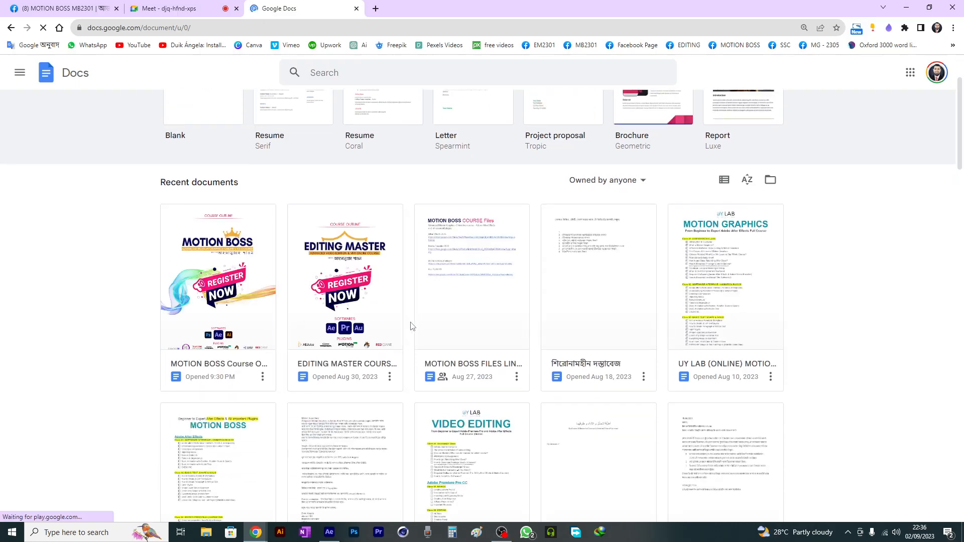
click(245, 316)
- Examine the course outline's class topics from Class 02 through Class 07
scroll(345, 317, down, 6)
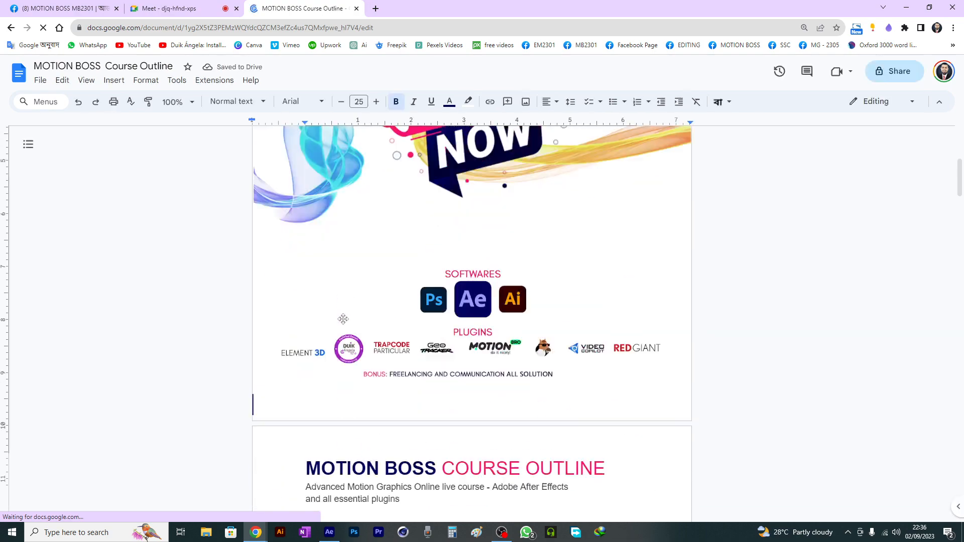
scroll(342, 318, down, 10)
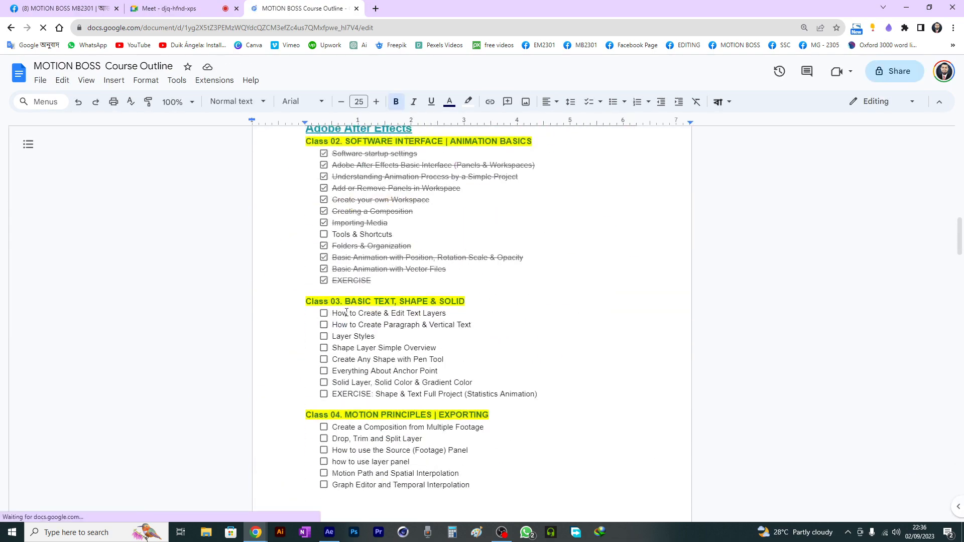
scroll(346, 312, down, 3)
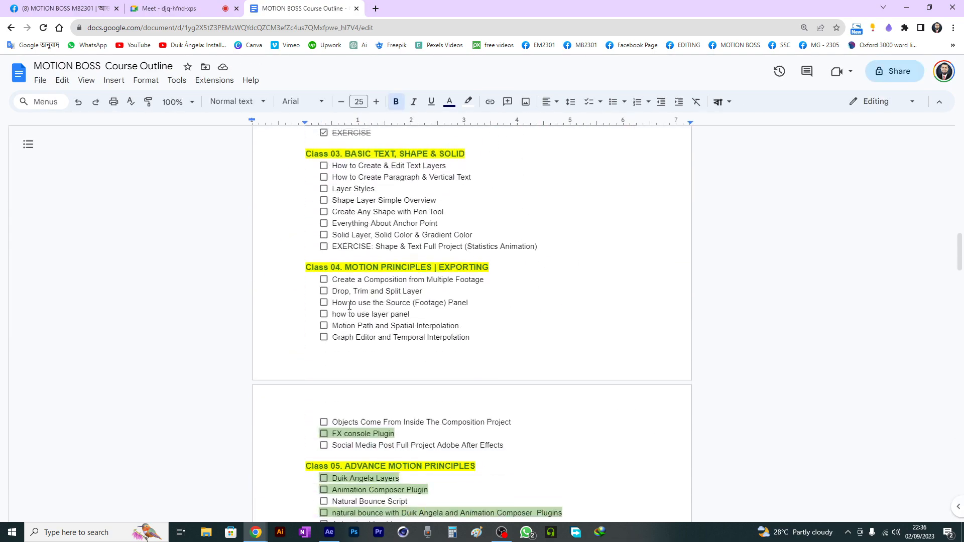
scroll(350, 305, up, 2)
scroll(374, 297, down, 6)
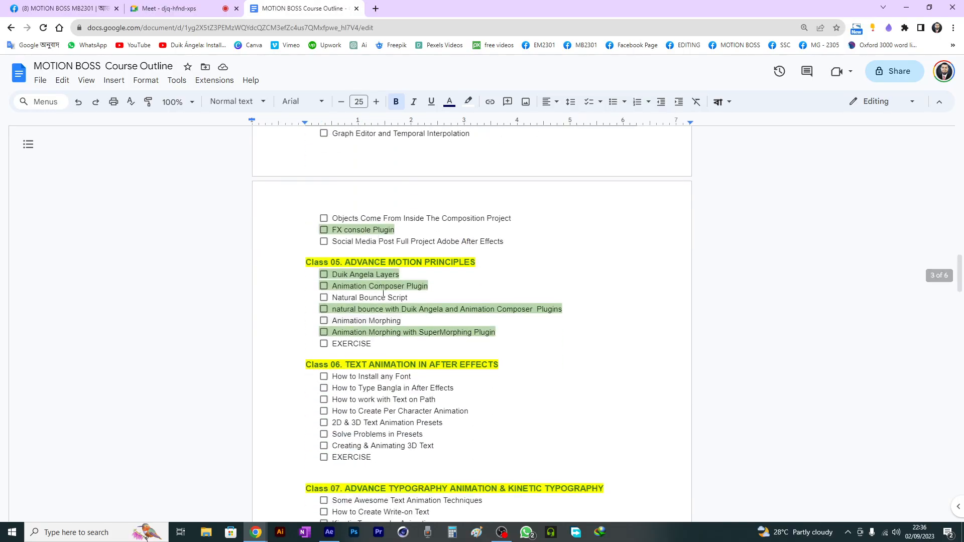
scroll(401, 287, up, 4)
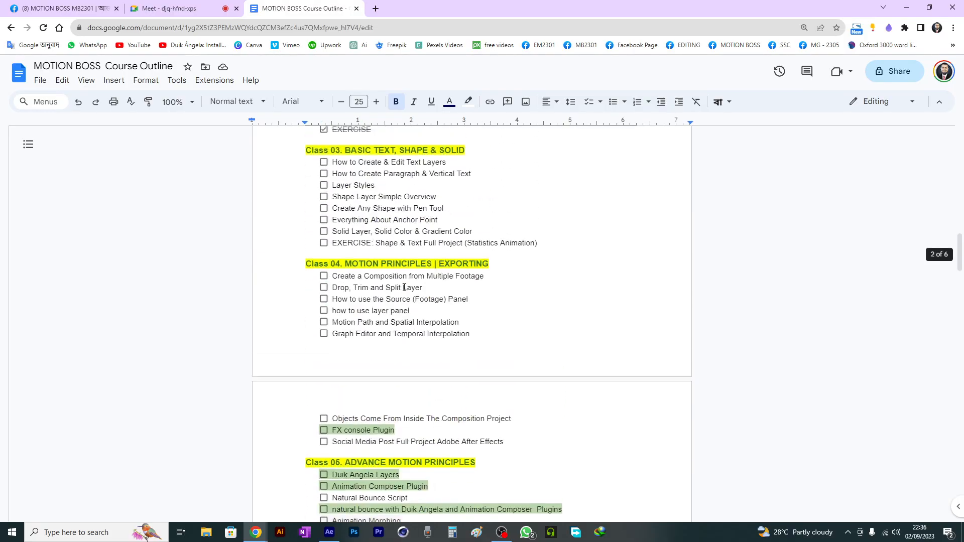
scroll(402, 287, down, 7)
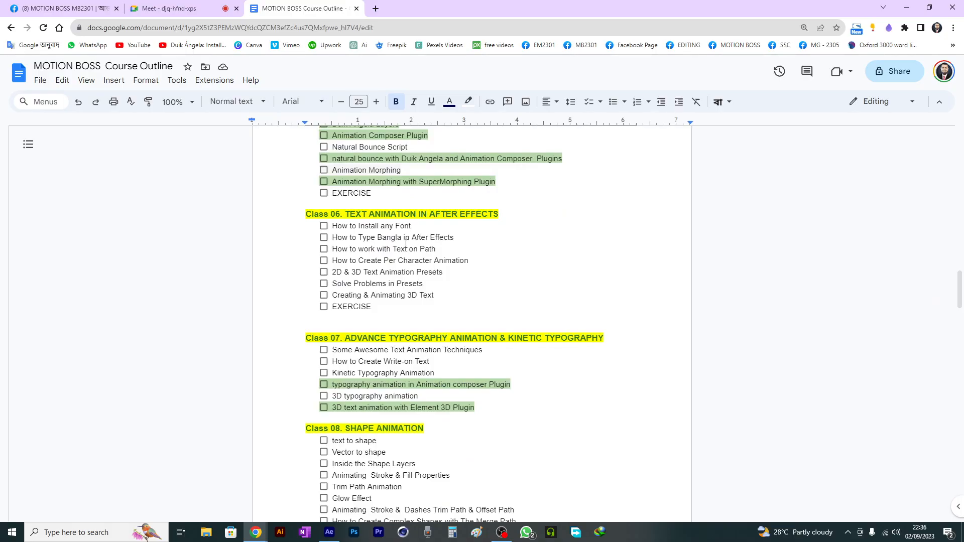
- Examine the Class 06 text animation and Class 07 advance typography and kinetic typography topics in the course outline
click(408, 215)
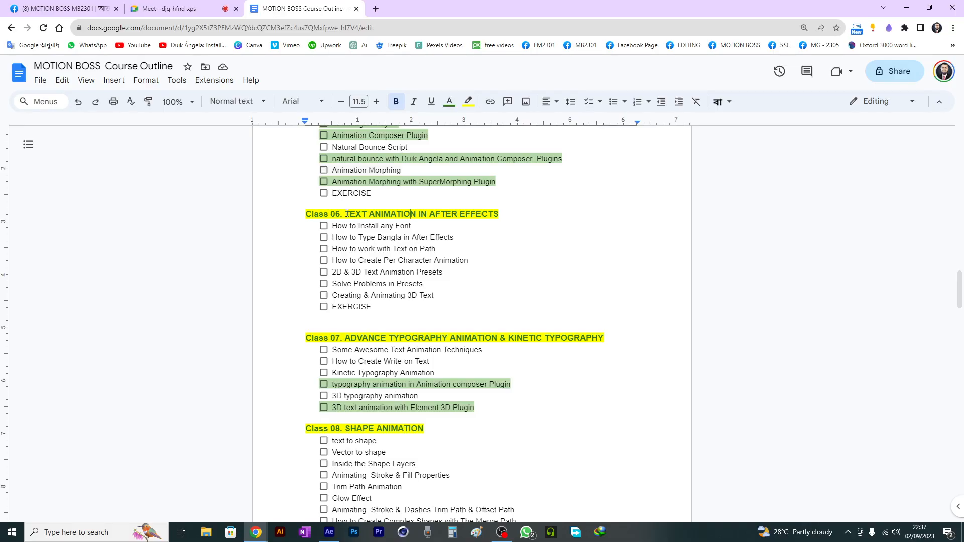
drag(357, 213, 500, 215)
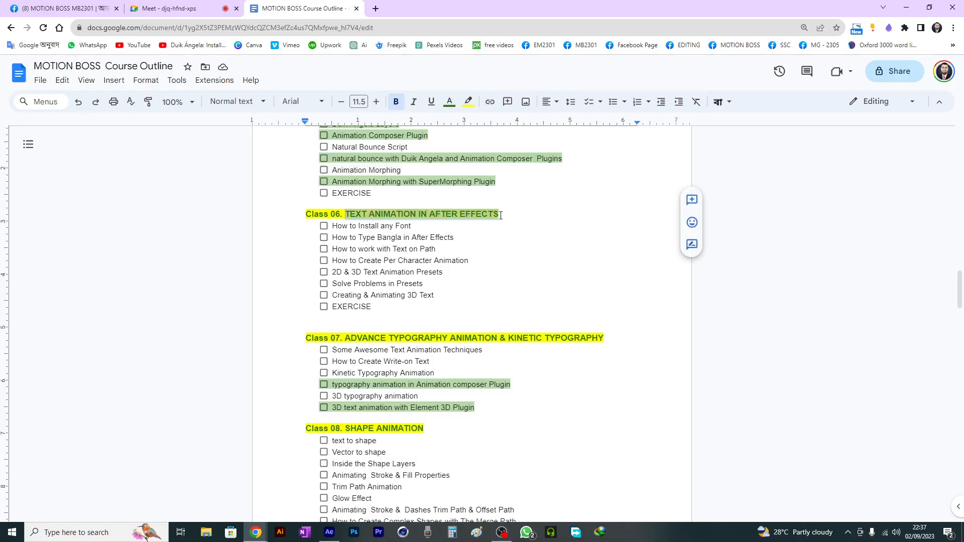
drag(333, 226, 398, 316)
click(397, 296)
scroll(408, 292, down, 2)
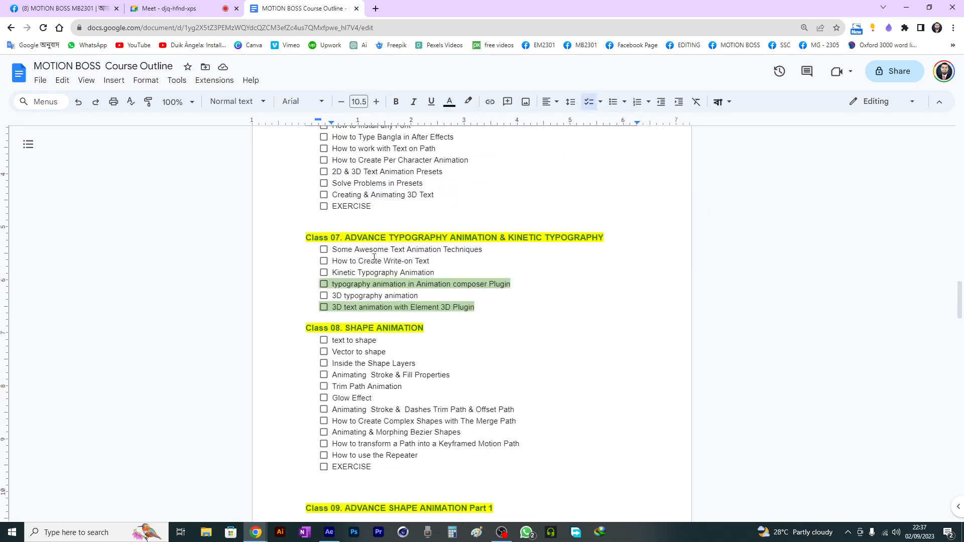
drag(346, 235, 598, 235)
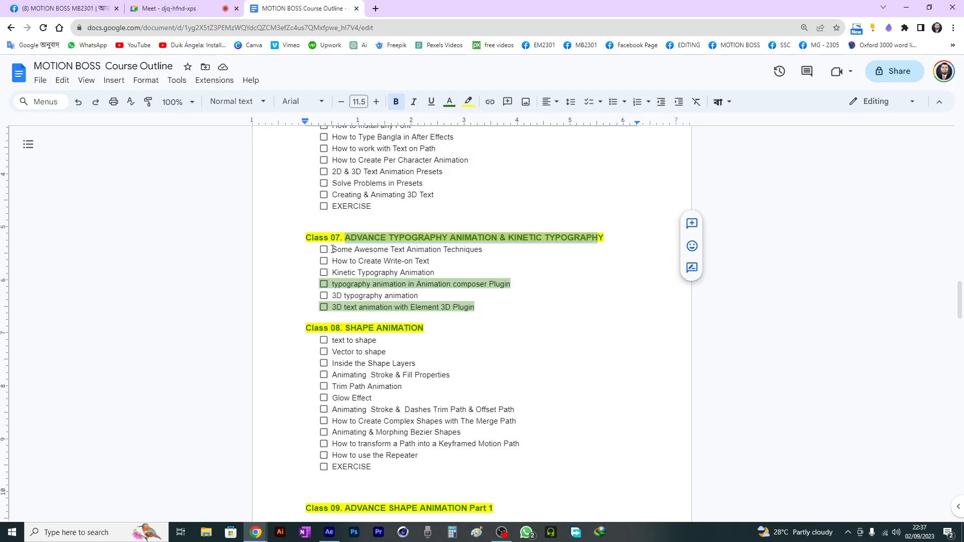
drag(332, 249, 491, 304)
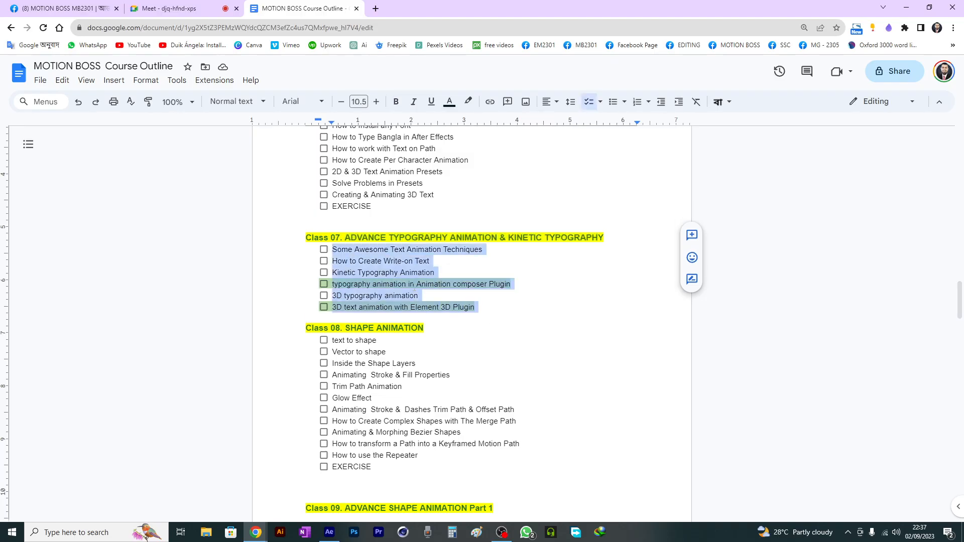
click(491, 305)
scroll(452, 304, down, 2)
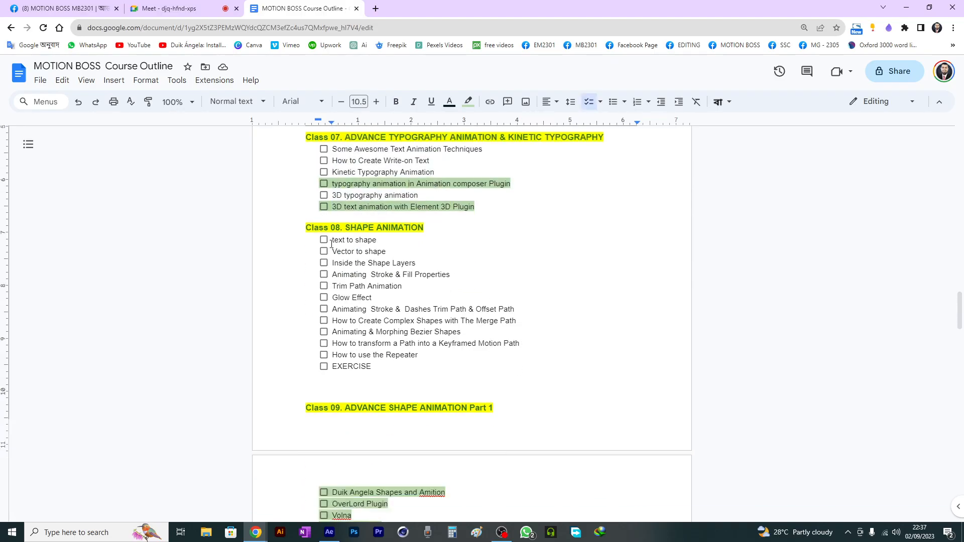
- Examine the Class 08 shape animation topics and the plugins listed for Class 09 and Class 10
drag(331, 244, 307, 384)
scroll(430, 383, down, 3)
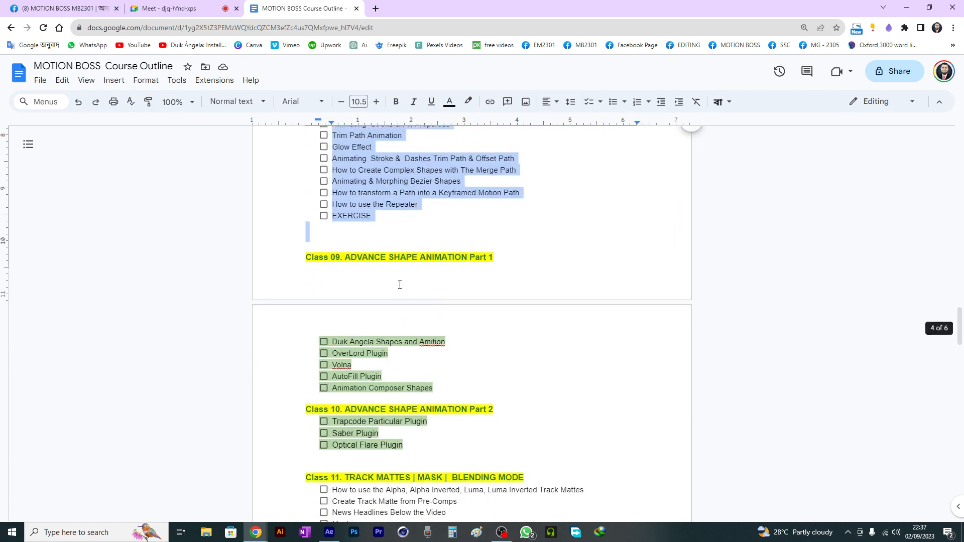
drag(334, 337, 449, 395)
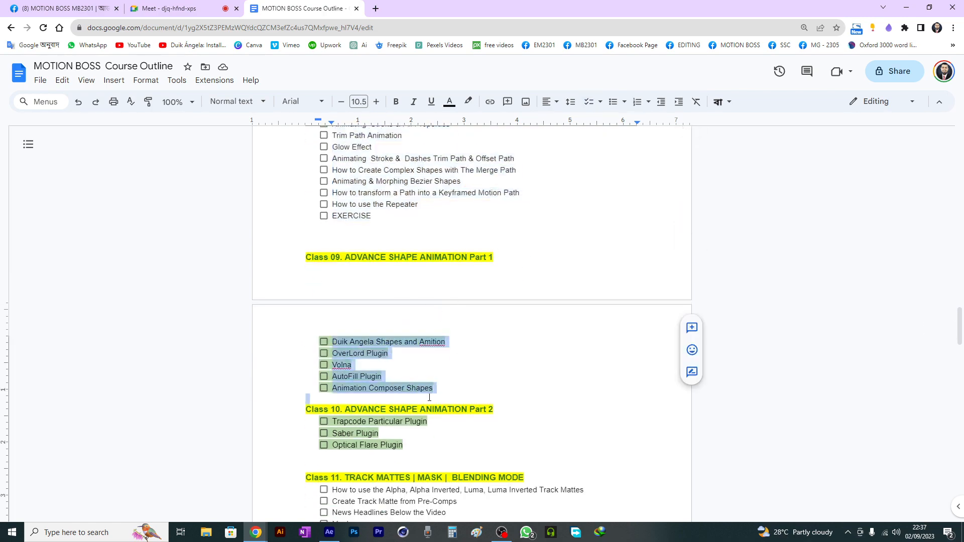
scroll(423, 372, down, 2)
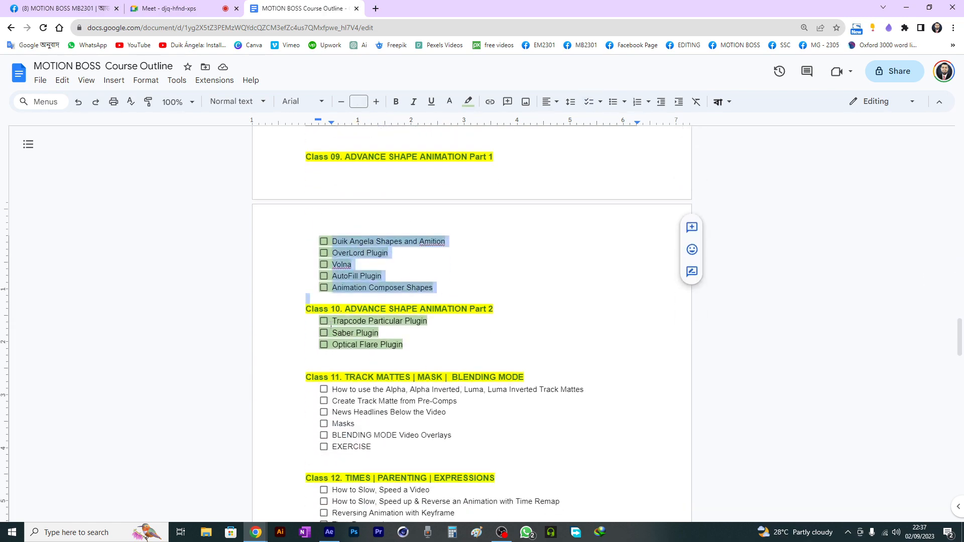
drag(331, 324, 399, 355)
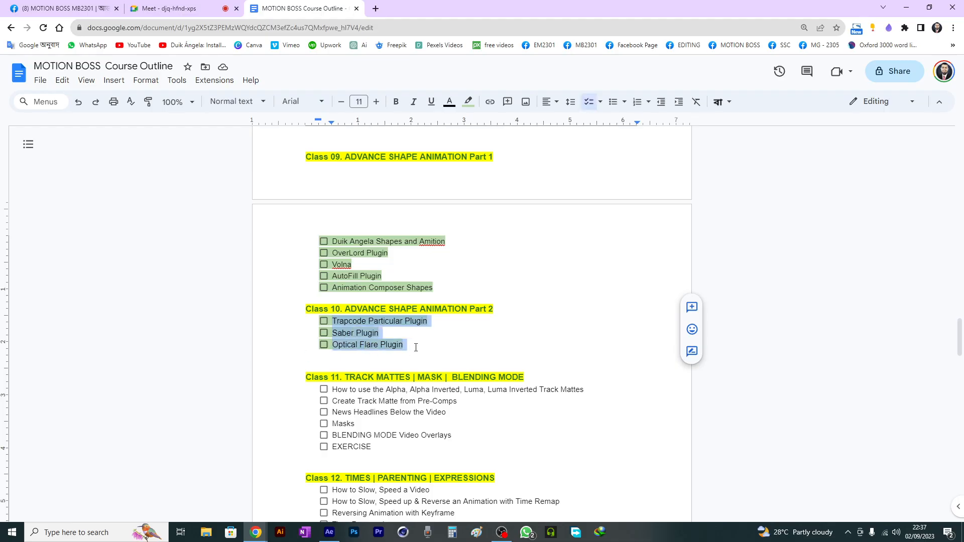
click(416, 347)
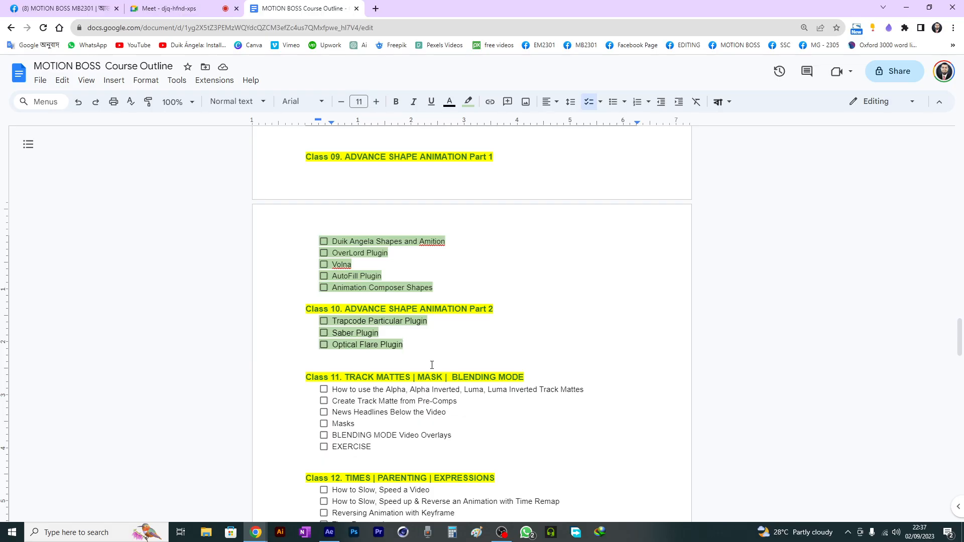
scroll(242, 152, up, 2)
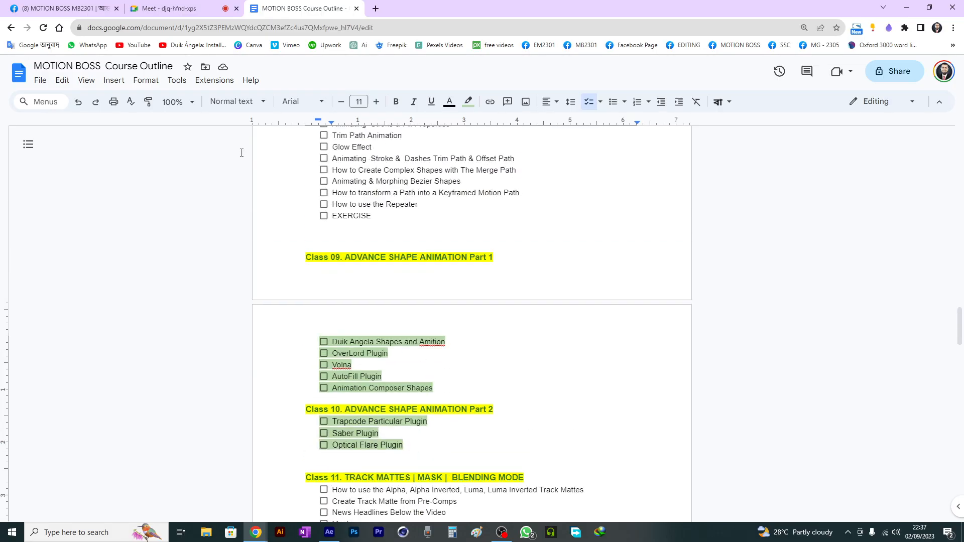
- Check the in-call messages in the Google Meet call, and return to the project in After Effects with nothing selected
click(190, 4)
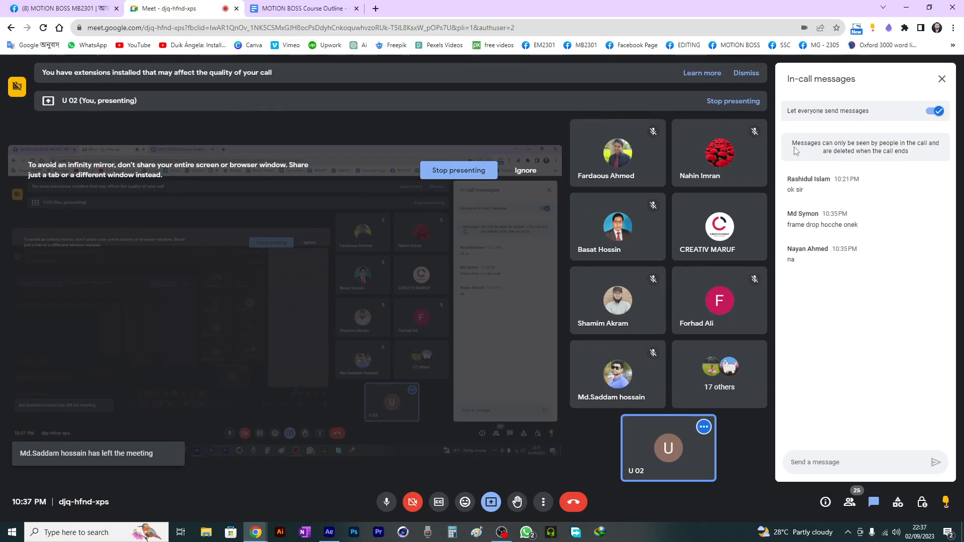
click(329, 532)
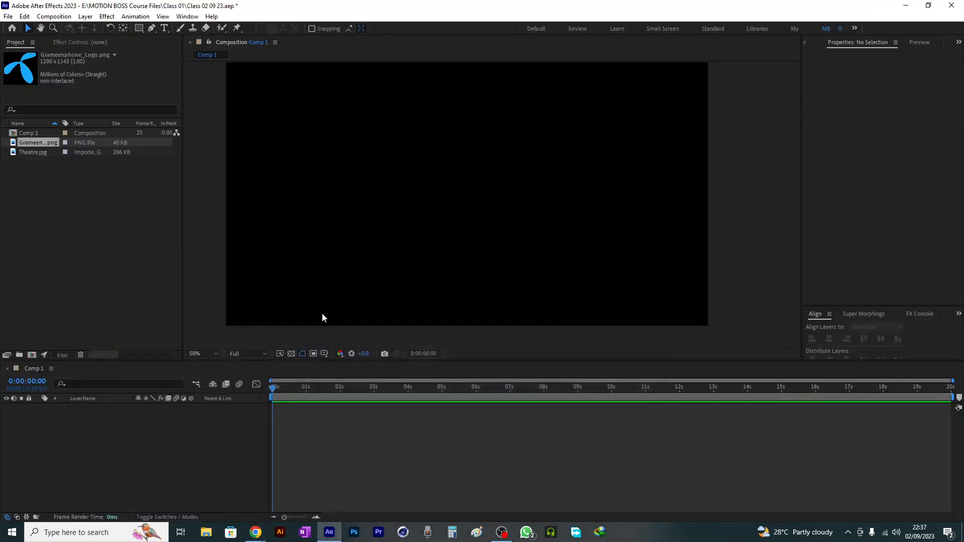
click(97, 226)
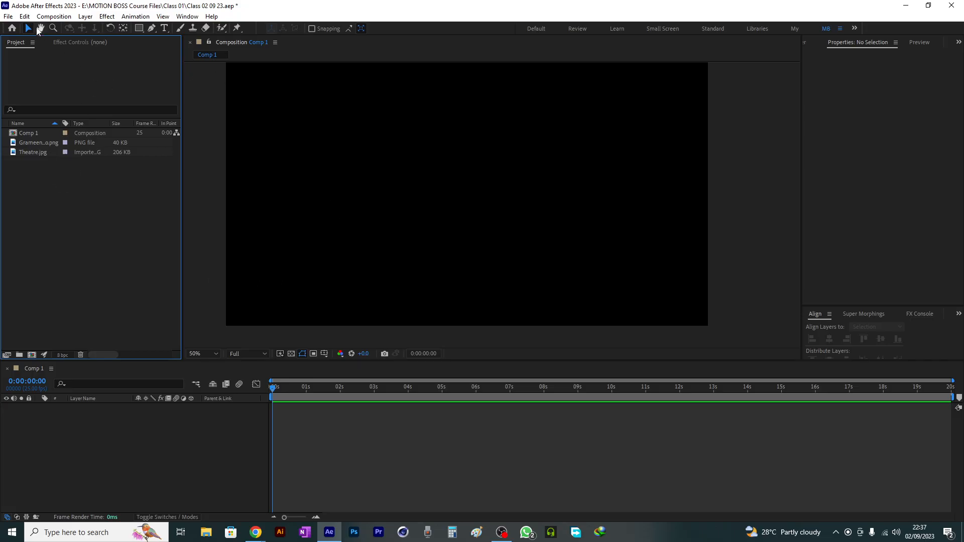
- Draw a red rectangle about 522 × 316 px with the Rectangle Tool in the upper-left area of Comp 1
click(139, 28)
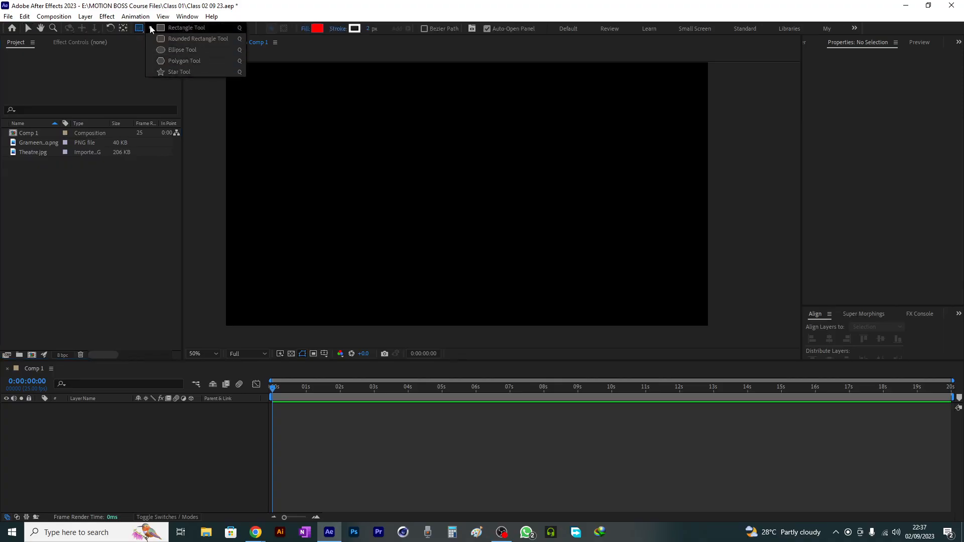
click(151, 29)
drag(318, 125, 451, 203)
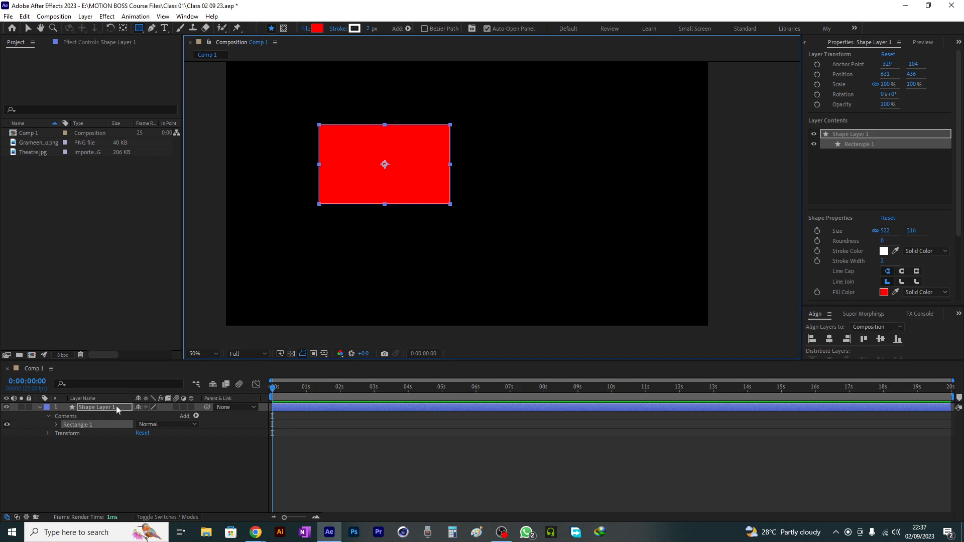
- Rename the red rectangle's shape layer to "drgdrg"
click(90, 408)
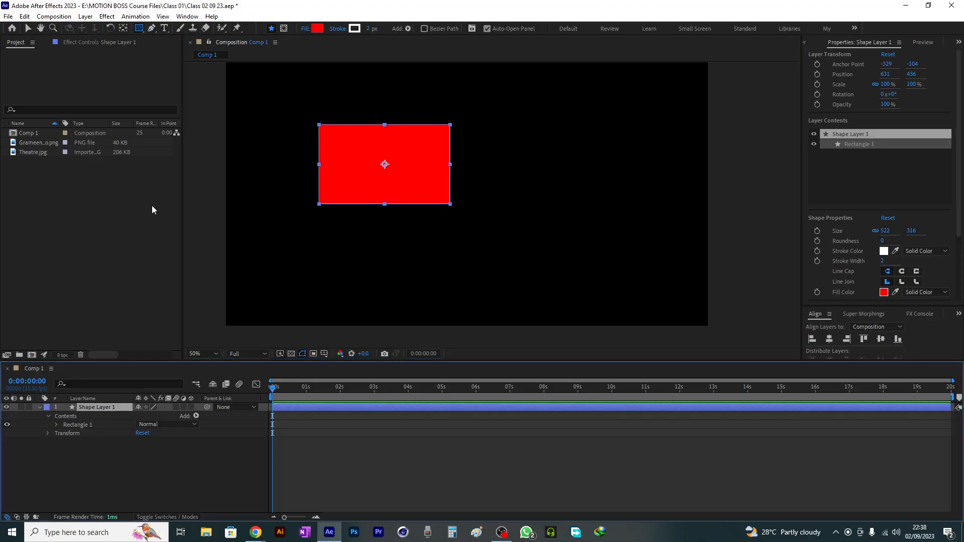
key(Return)
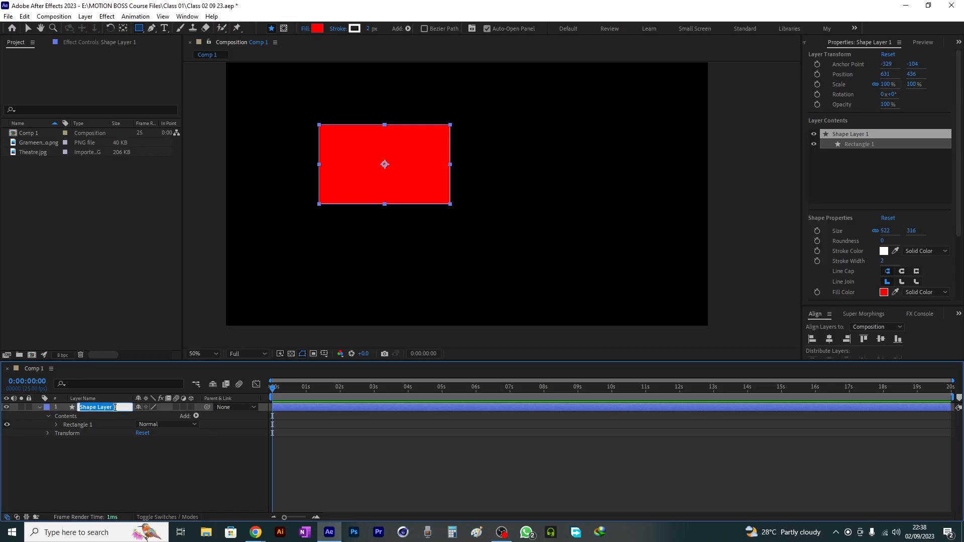
text(drgdrg)
click(121, 469)
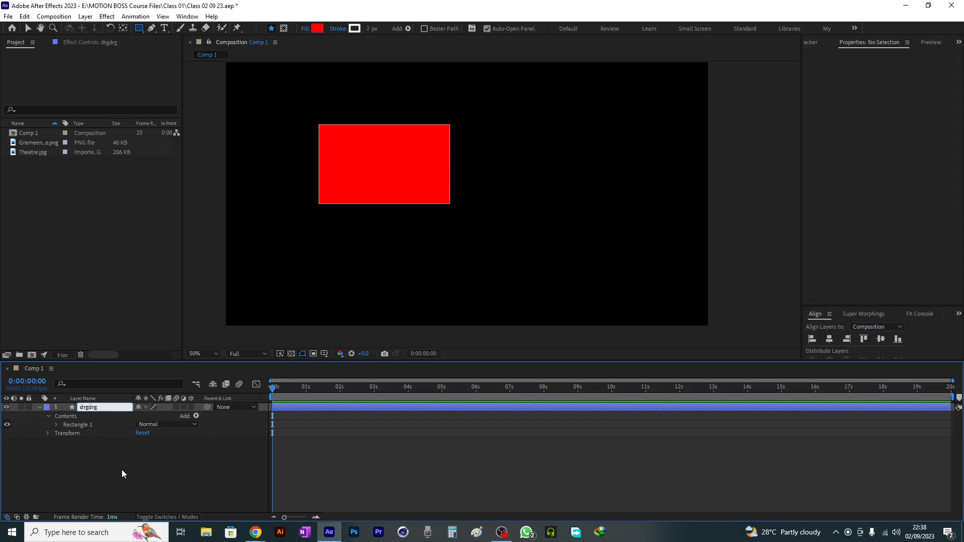
- Draw a red rounded rectangle about 512 × 382 px at the right of the composition, and delete the drgdrg layer
click(136, 29)
click(139, 31)
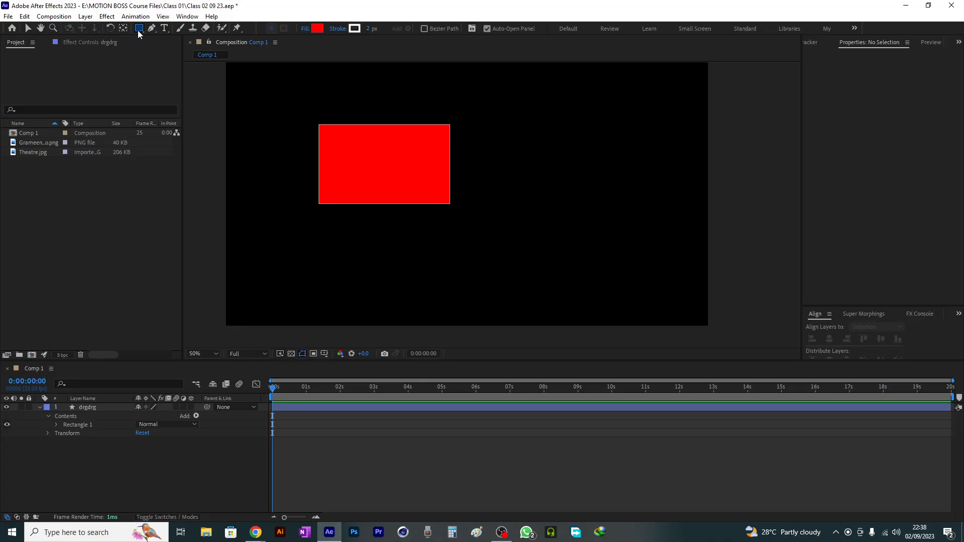
click(139, 31)
click(167, 37)
mouse_move(541, 158)
mouse_down()
mouse_move(577, 201)
mouse_move(670, 255)
mouse_up()
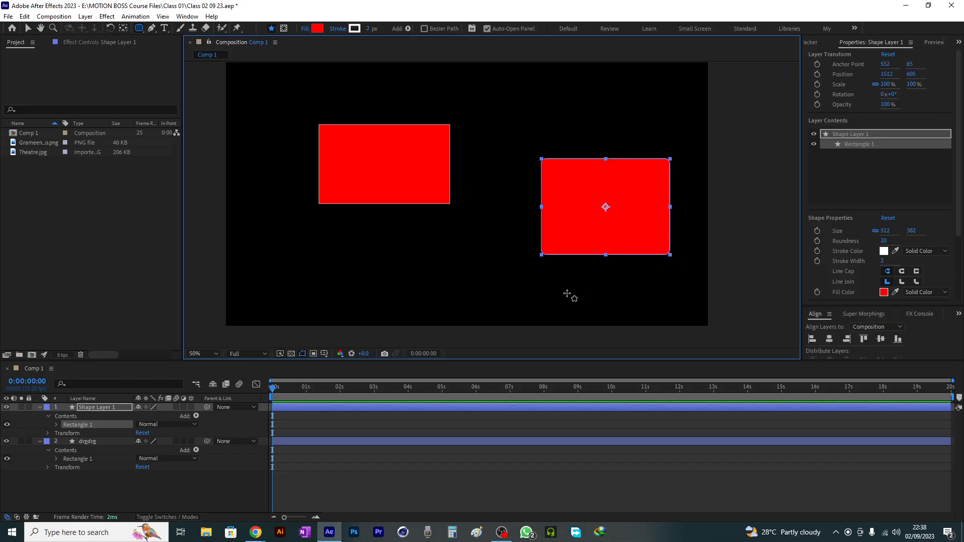
click(81, 440)
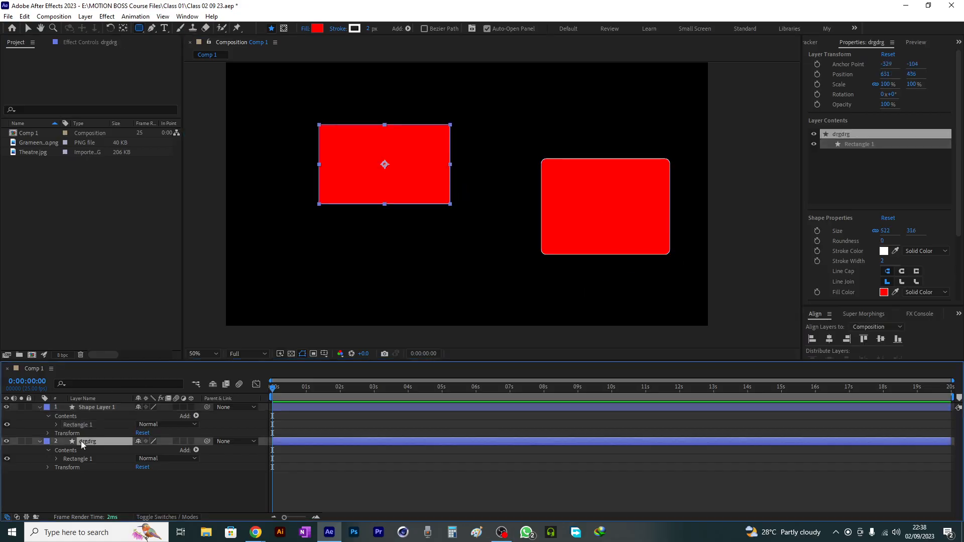
key(Delete)
- Expand Rectangle 1 and its Rectangle Path 1 in Shape Layer 1 to examine the Size, Position and Roundness properties
click(89, 407)
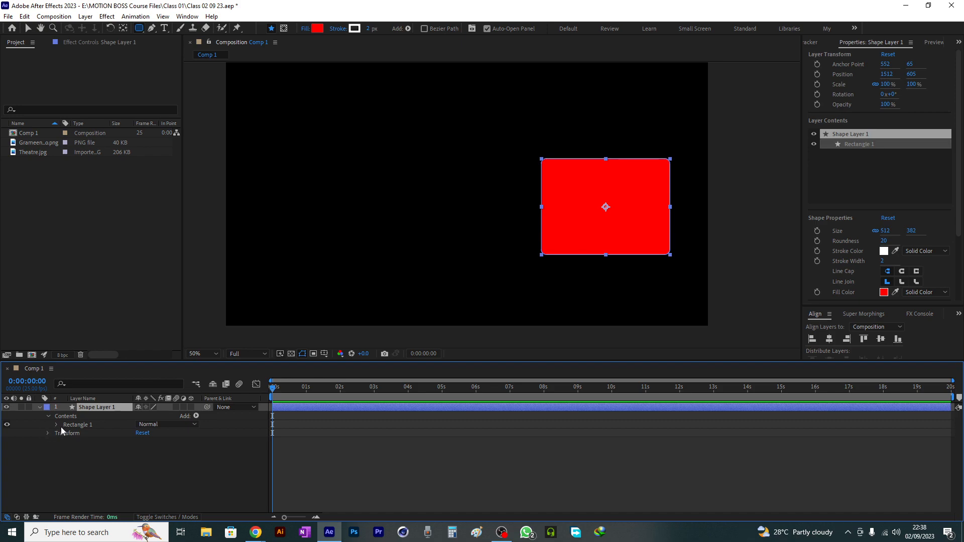
click(76, 426)
click(56, 425)
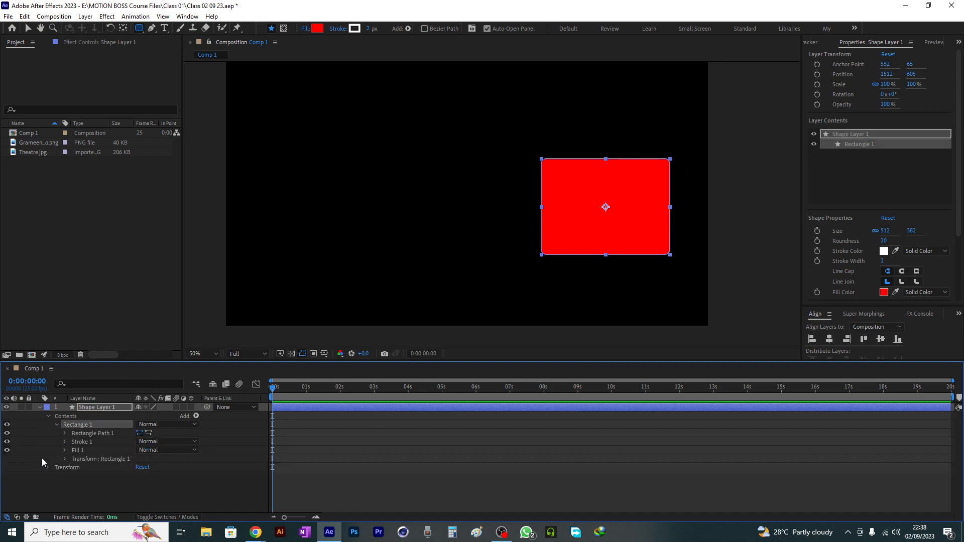
click(91, 434)
click(64, 433)
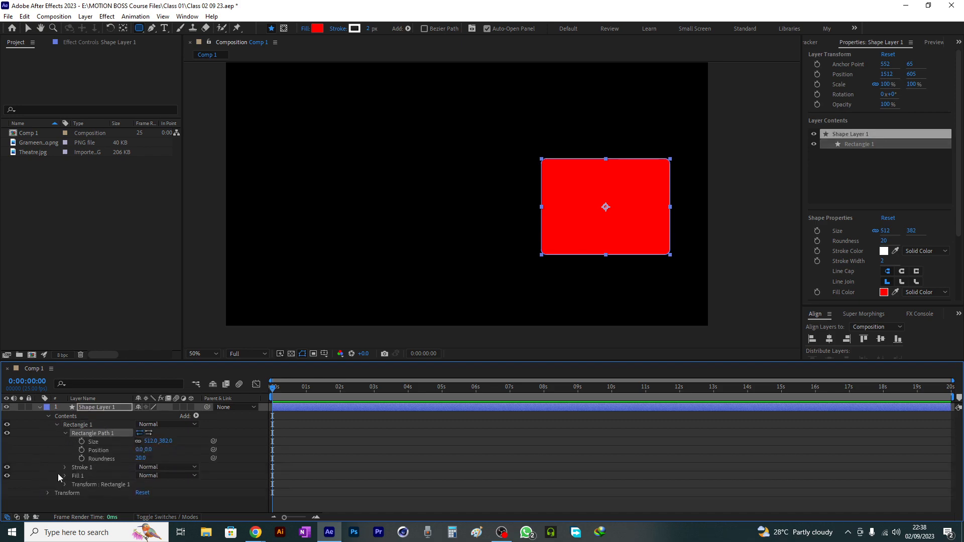
click(96, 441)
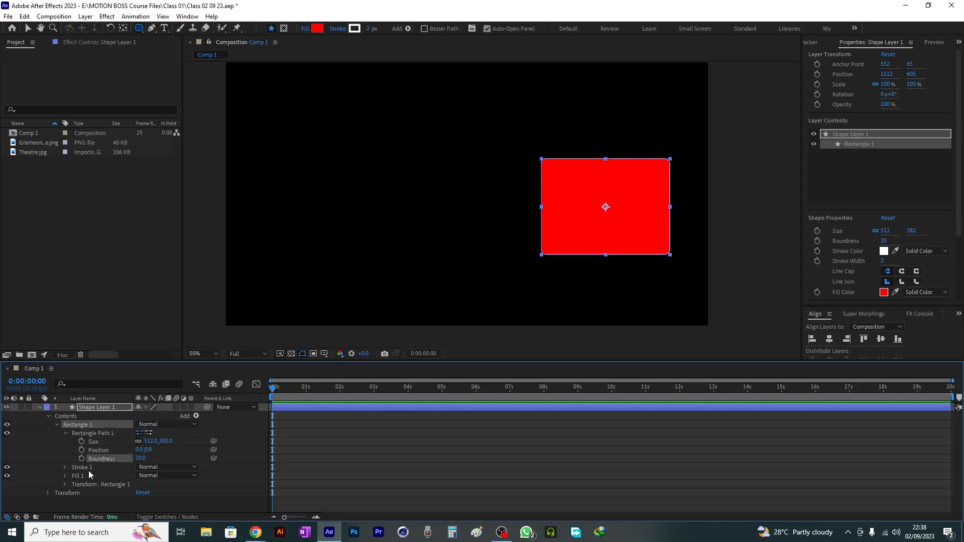
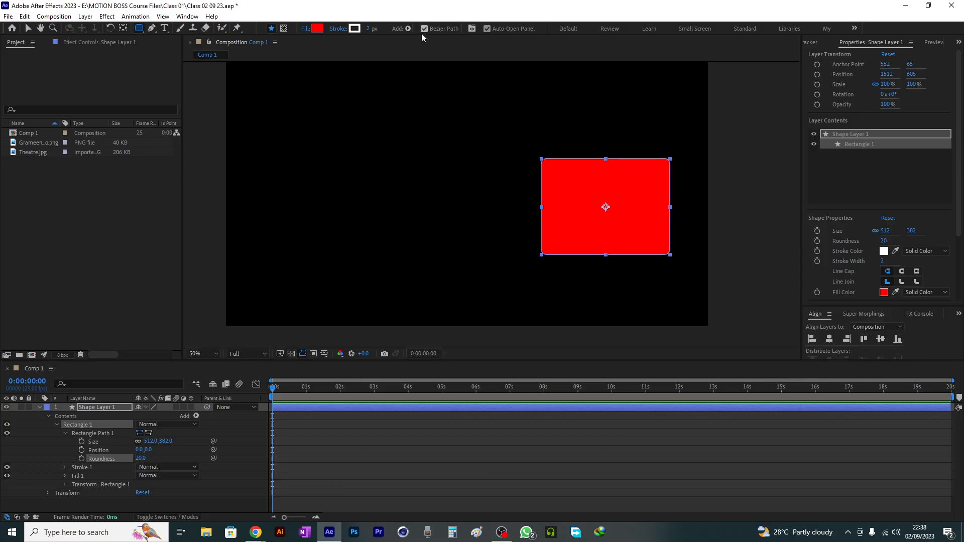
- With Bezier Path enabled, draw a second rounded rectangle left of the first in Shape Layer 1, and expand its Path 1
mouse_move(291, 128)
mouse_down()
mouse_move(344, 189)
mouse_move(442, 229)
mouse_up()
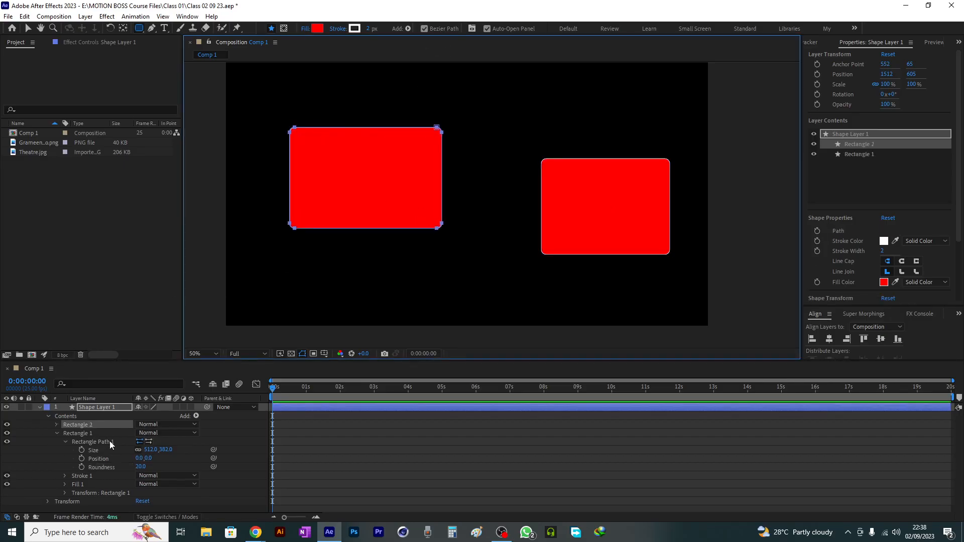
click(85, 425)
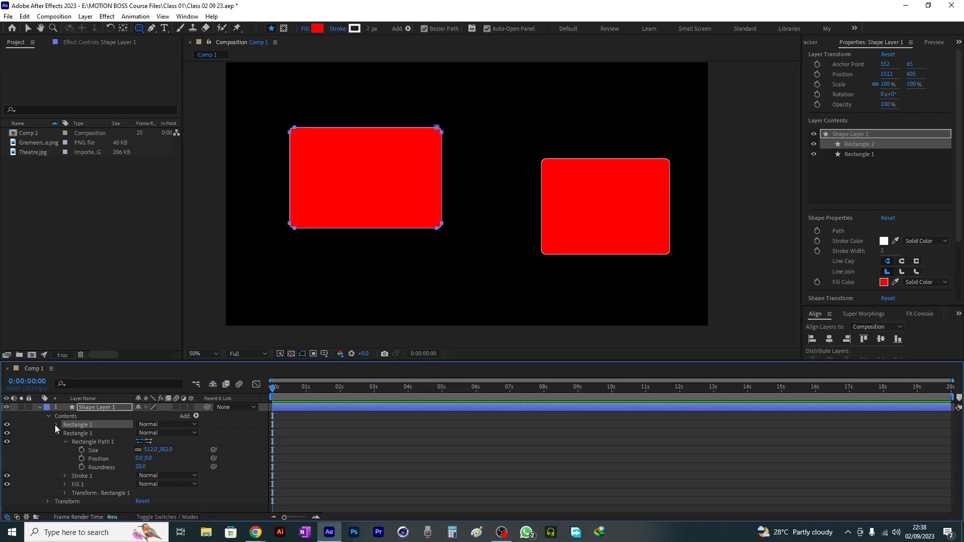
click(56, 425)
click(62, 435)
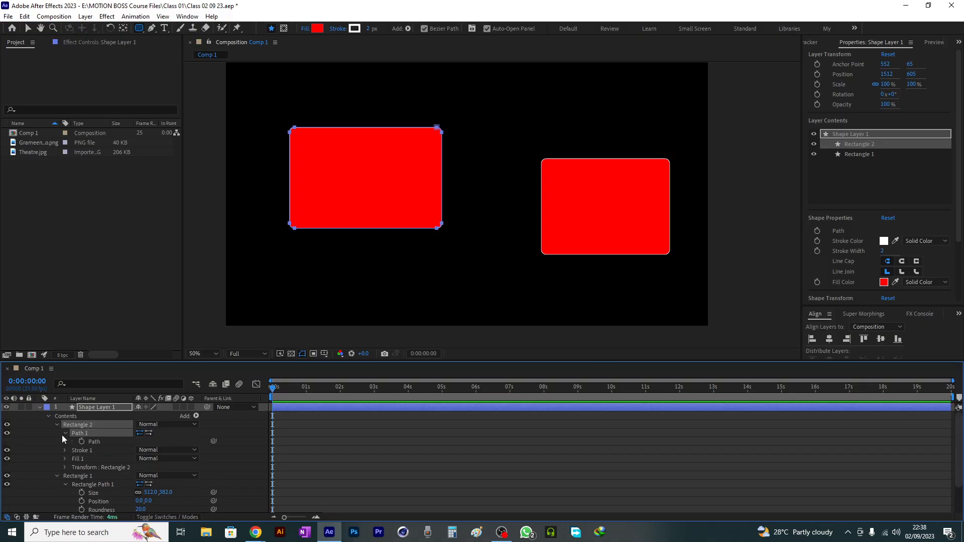
- Compare Rectangle 1's parametric path properties with Rectangle 2's single Path property
scroll(134, 431, down, 1)
scroll(134, 431, up, 1)
click(95, 501)
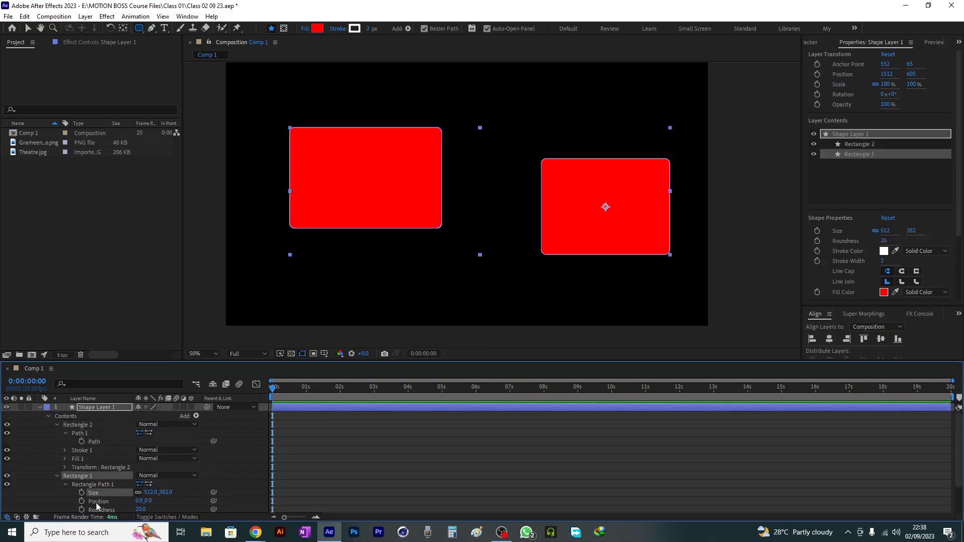
click(93, 441)
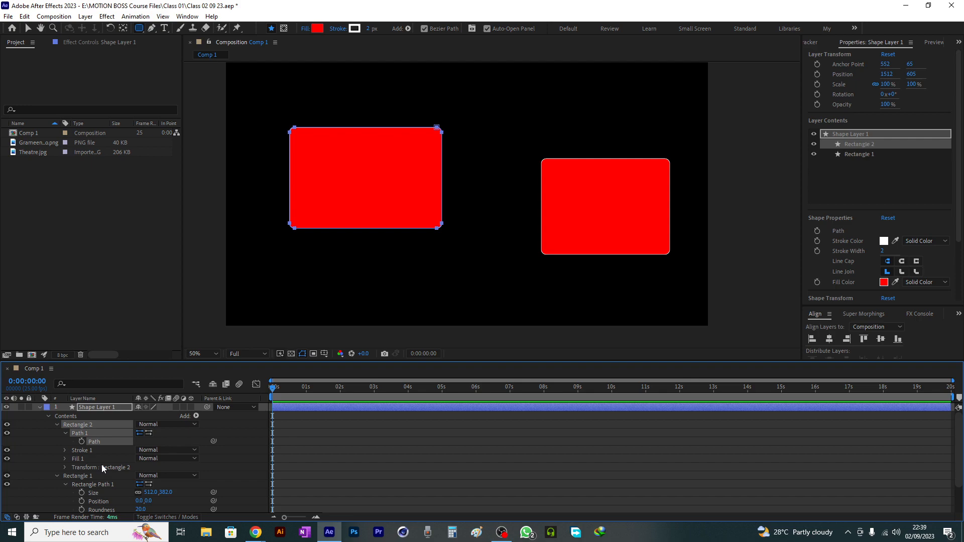
- Keyframe Rectangle 2's Path at 0:00:00:00, narrow the path inward from both sides at 0:00:01:01, and scrub back through the animation
click(81, 441)
key(space)
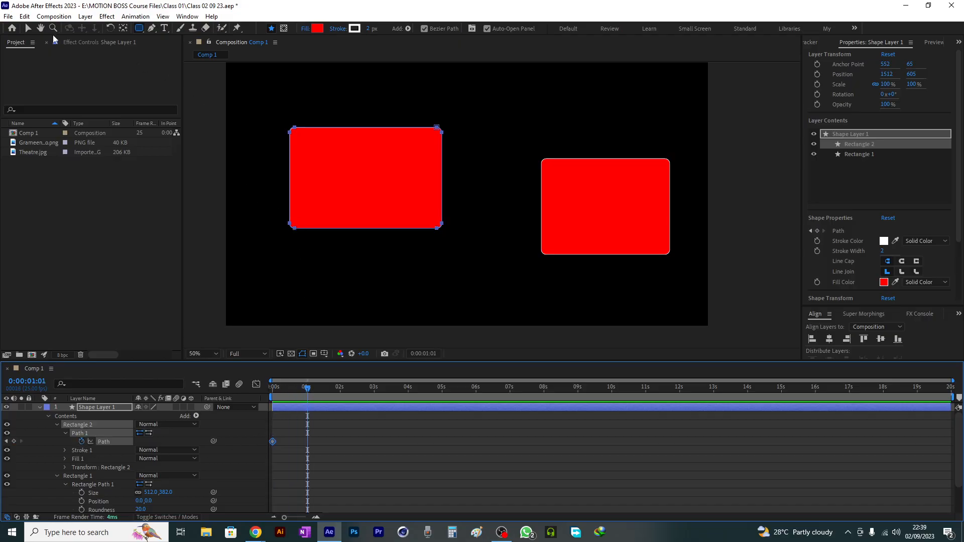
click(152, 28)
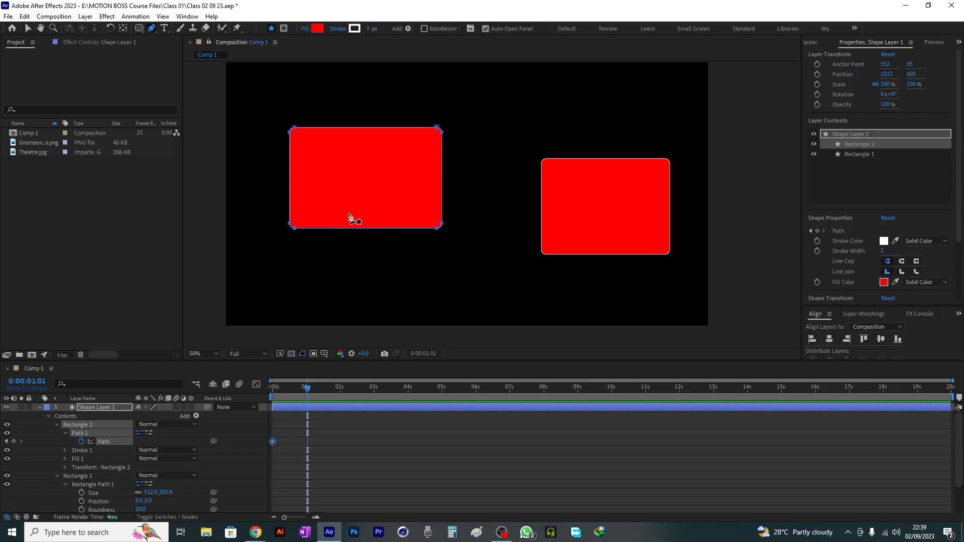
drag(298, 232, 301, 230)
double_click(300, 229)
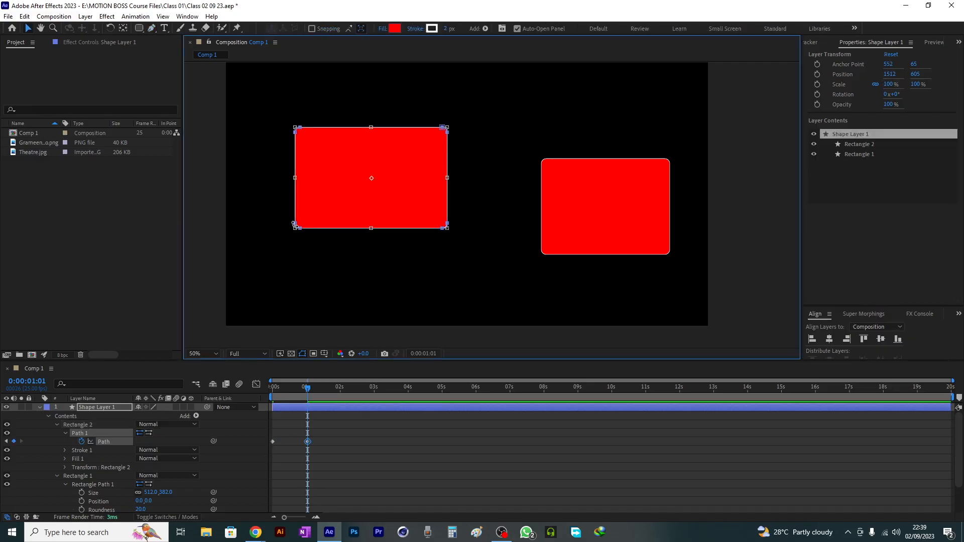
click(29, 31)
drag(295, 177, 339, 180)
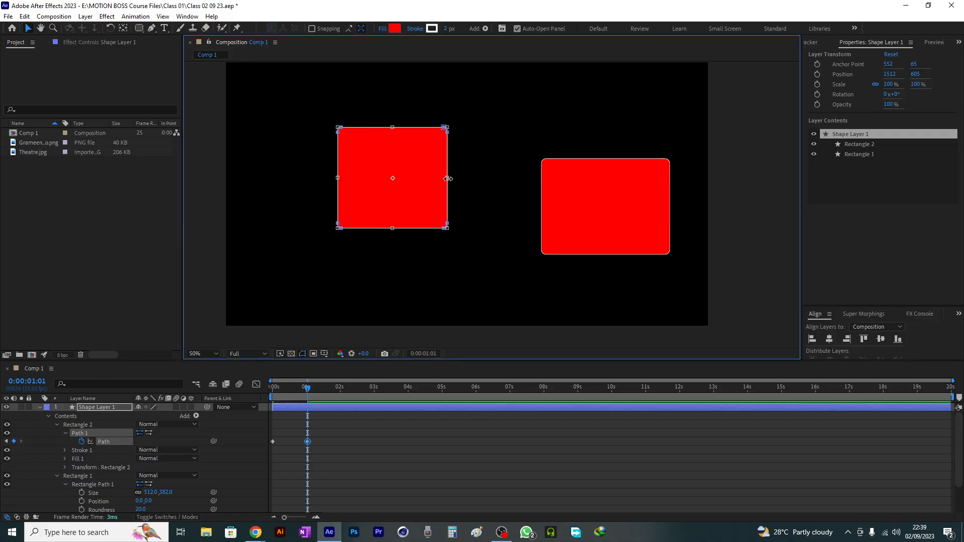
drag(448, 178, 412, 179)
drag(307, 388, 273, 402)
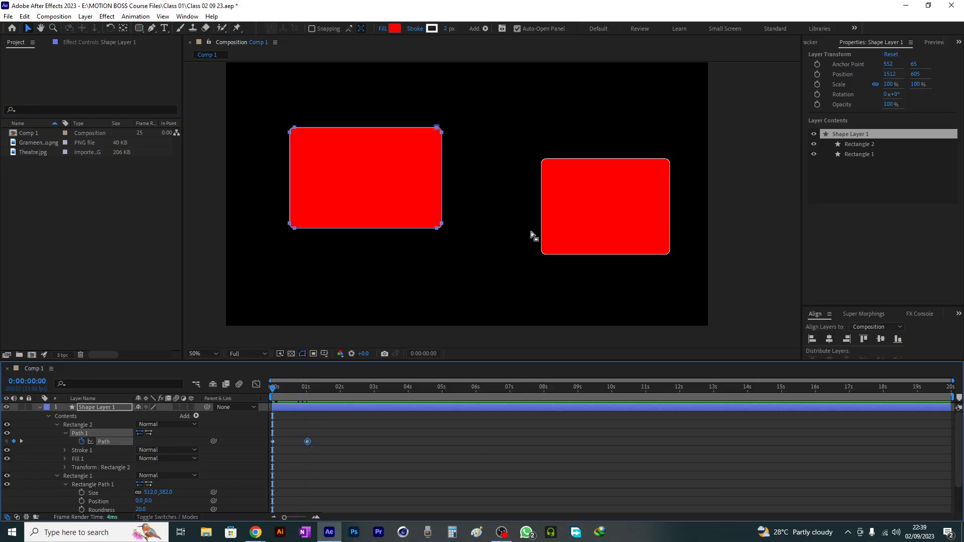
- Move Rectangle 1 slightly left and up, then set its Rectangle Path 1 Position to -119, 0 and Roundness to 50
drag(612, 216, 605, 214)
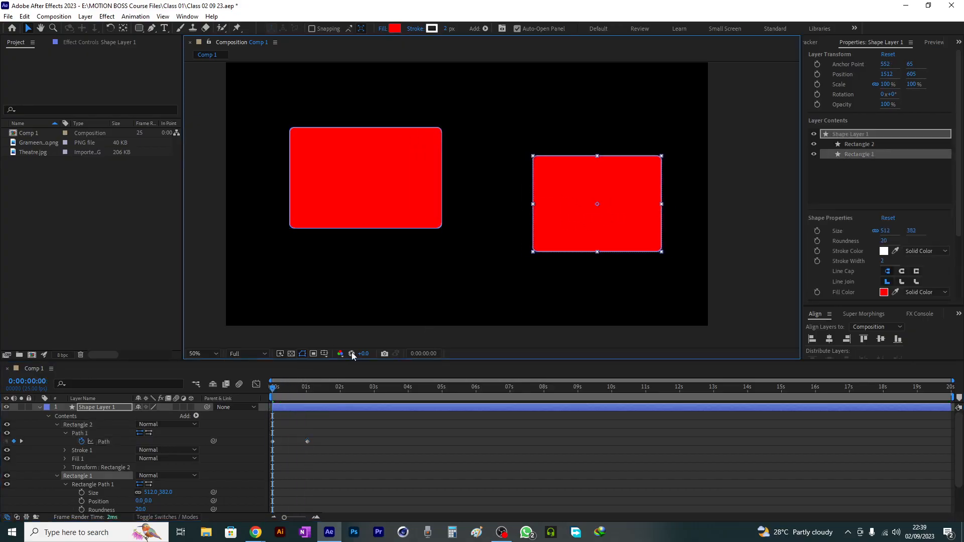
scroll(103, 498, down, 1)
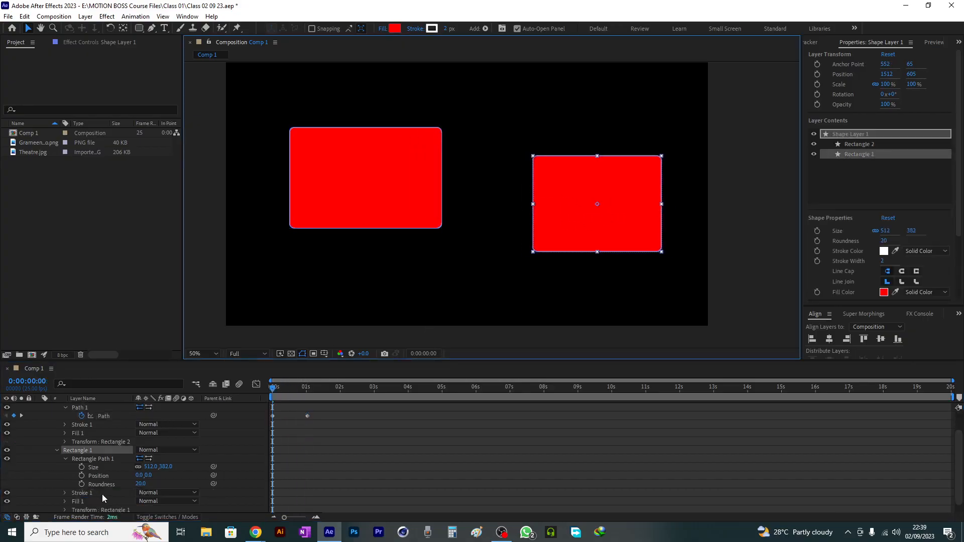
click(143, 468)
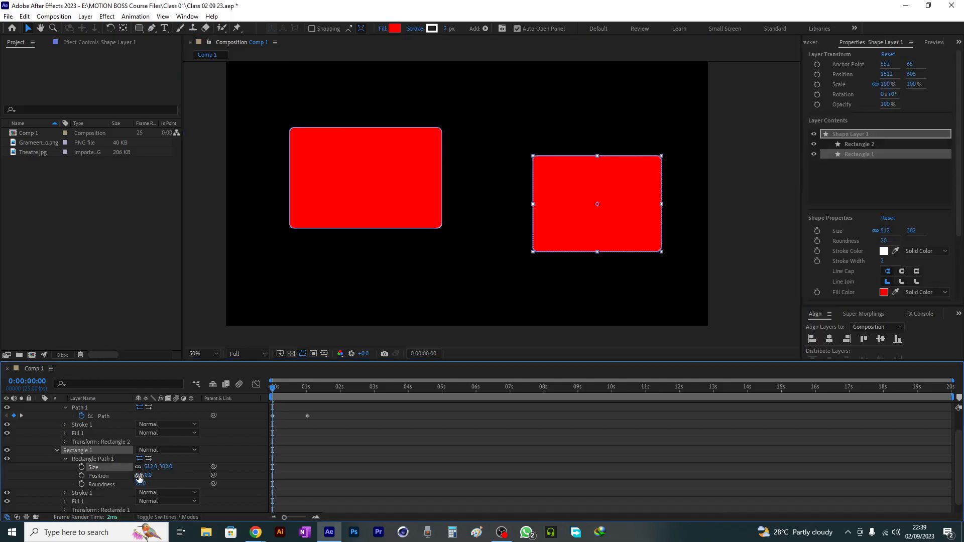
mouse_move(140, 478)
mouse_down()
mouse_move(164, 479)
mouse_move(126, 479)
mouse_move(143, 484)
mouse_up()
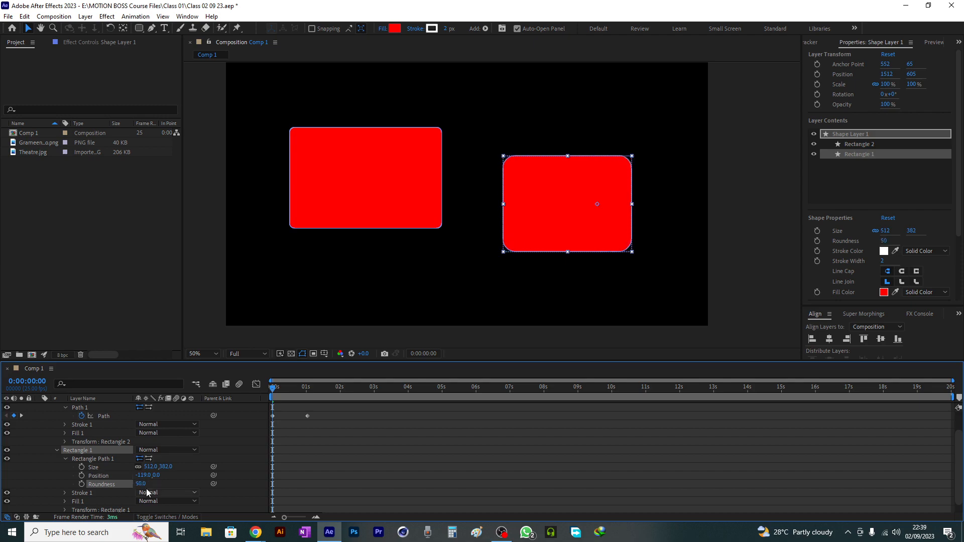
- Rotate Rectangle 2 slightly clockwise and stretch it taller in the composition
click(361, 165)
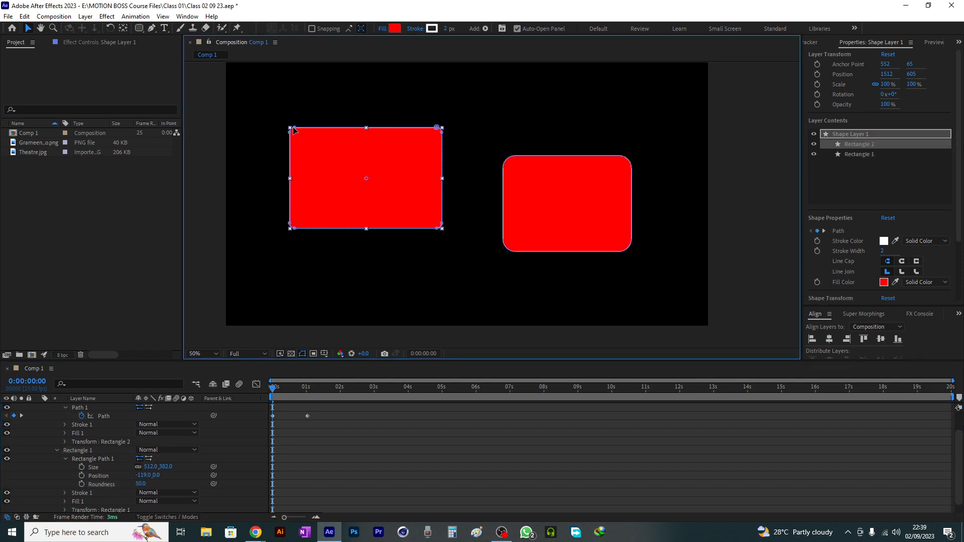
drag(293, 130, 301, 107)
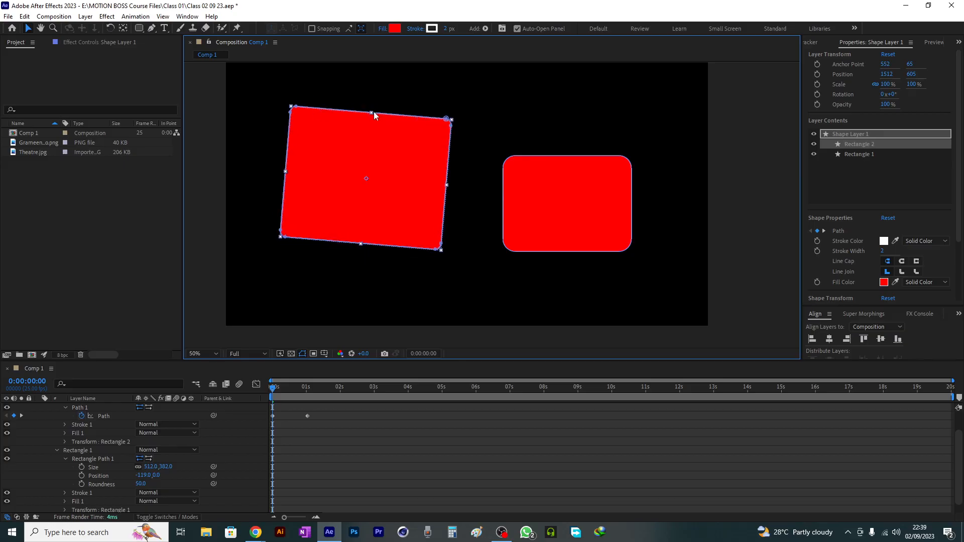
mouse_move(374, 112)
mouse_down()
mouse_move(370, 125)
mouse_move(372, 104)
mouse_up()
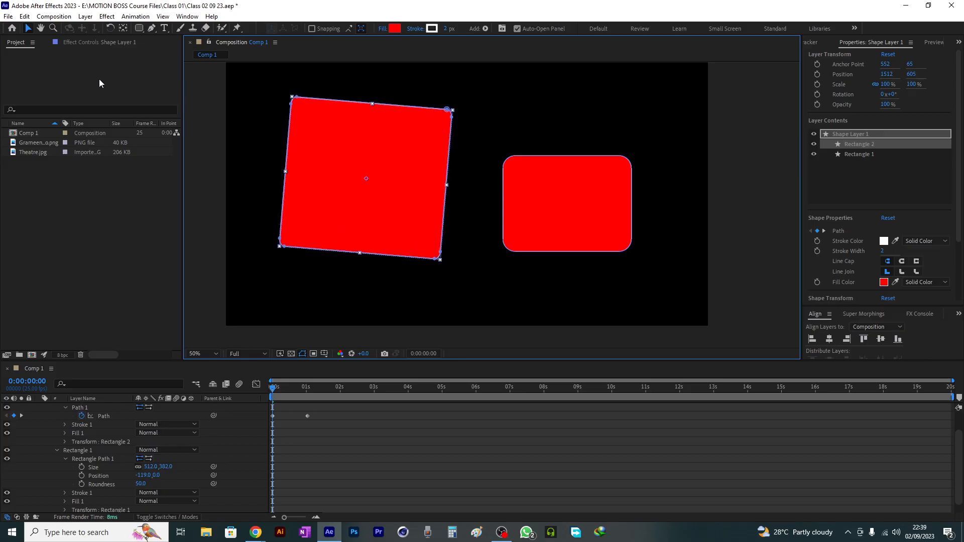
- Add Pen points to Rectangle 2's Path at 0:00:00:00, pull its lower edge into a deep notch, curve its upper edge, and scrub the animation
scroll(88, 445, up, 2)
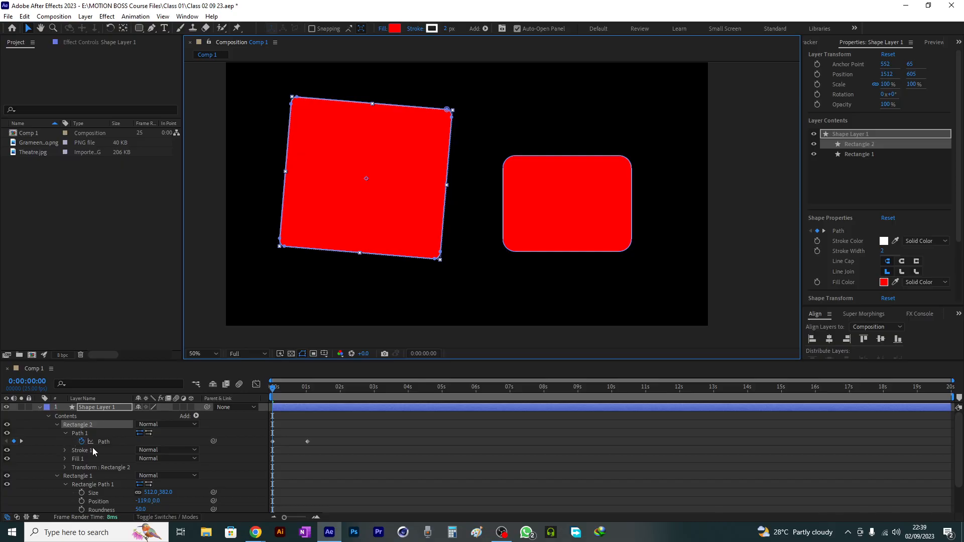
click(100, 442)
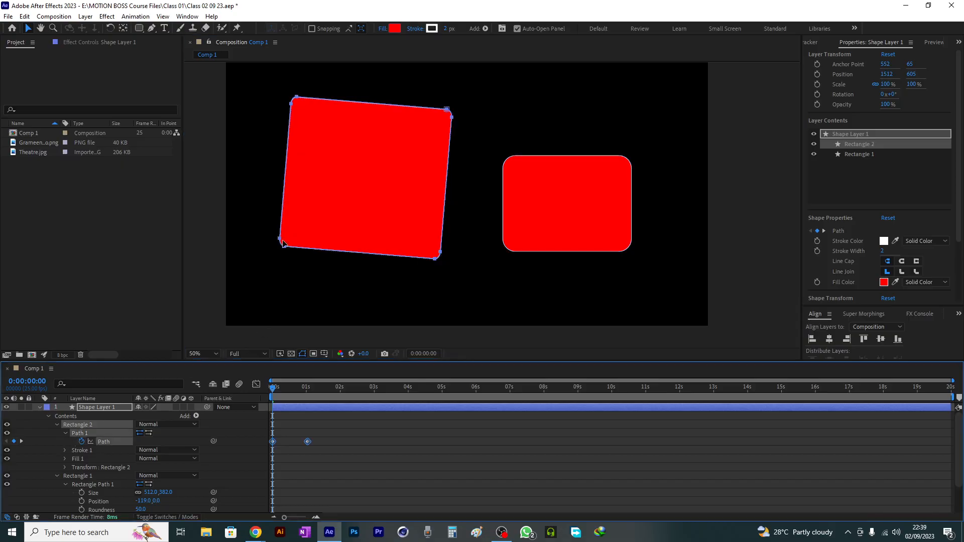
click(151, 29)
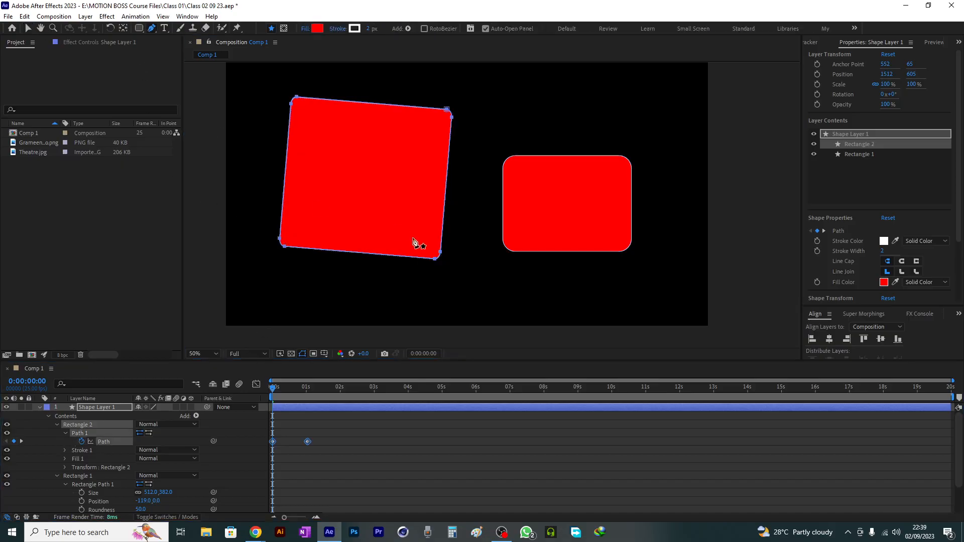
click(356, 248)
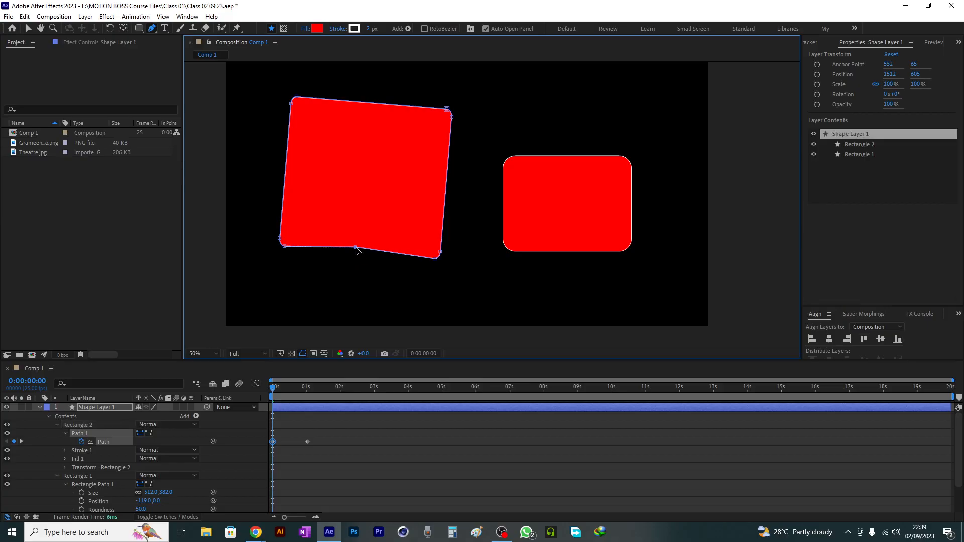
drag(356, 248, 410, 104)
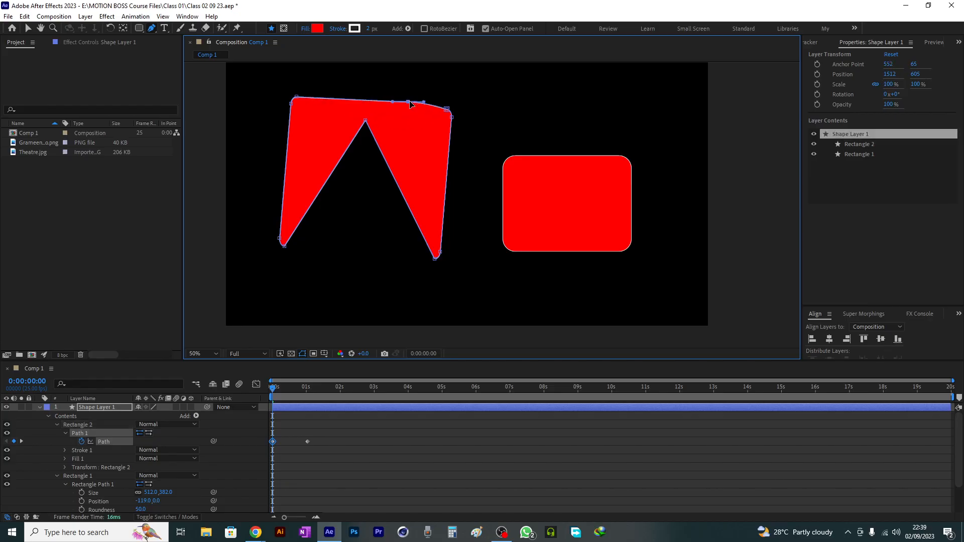
click(338, 99)
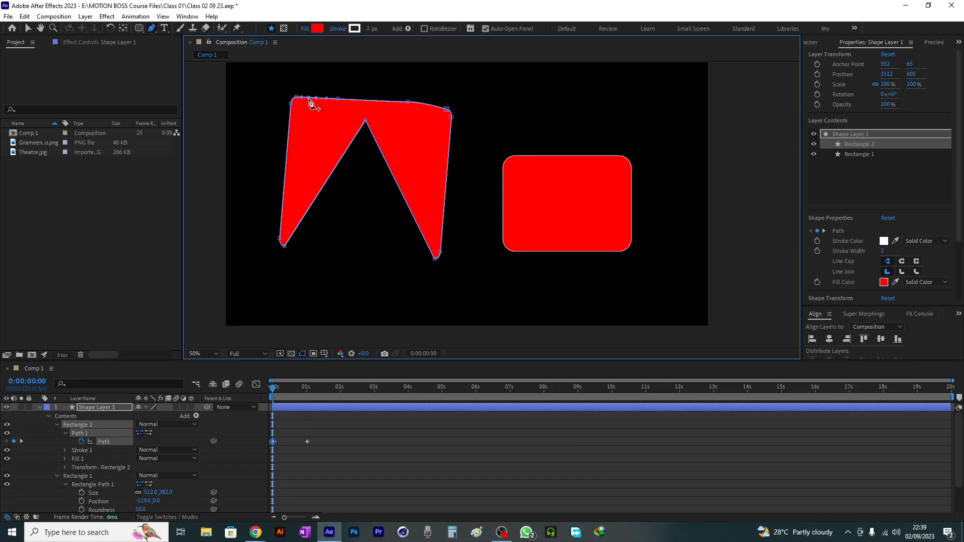
drag(308, 97, 491, 83)
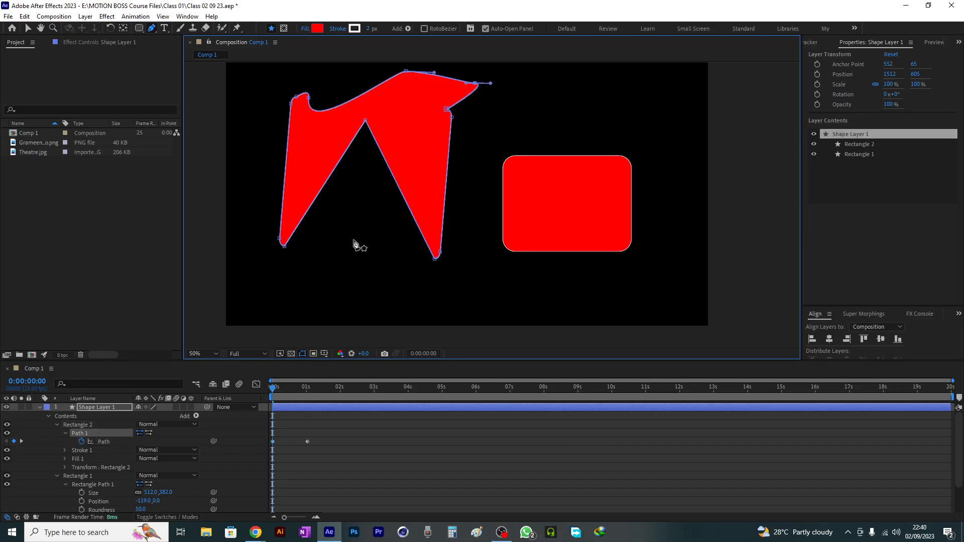
drag(292, 390, 258, 393)
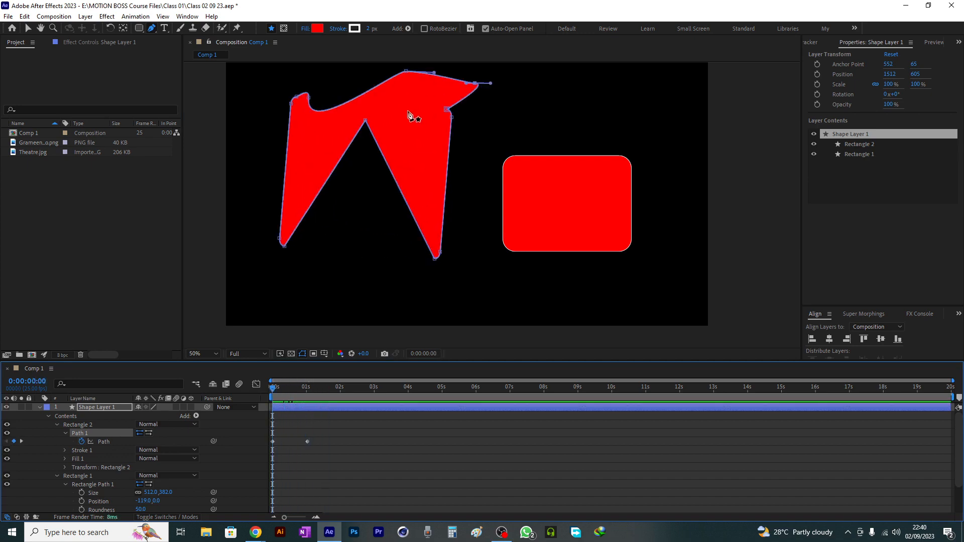
- Delete Shape Layer 1 and switch to the Rectangle tool
click(123, 409)
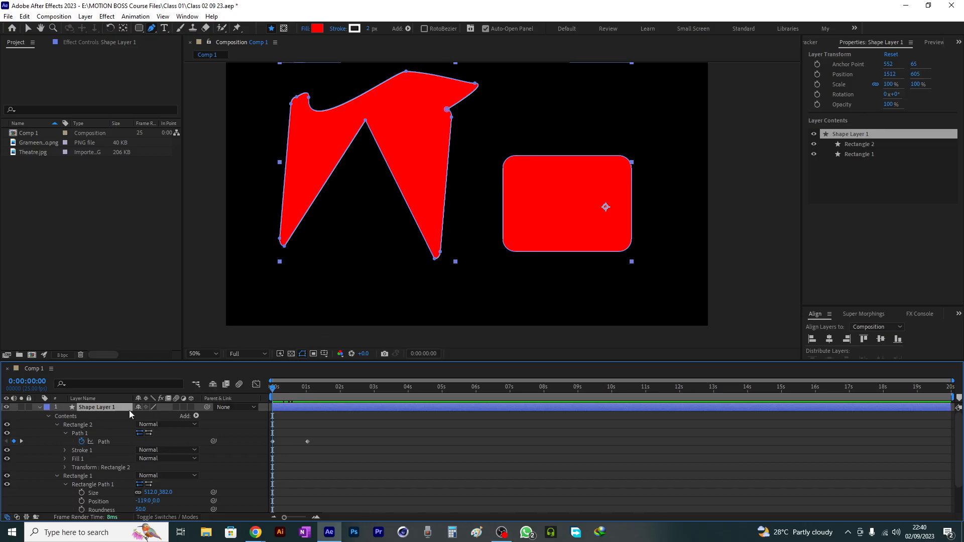
key(Delete)
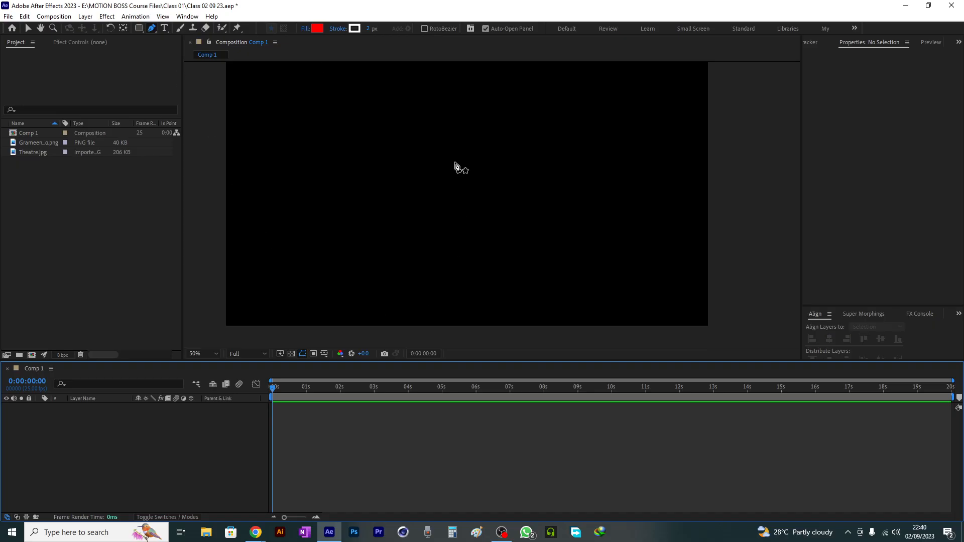
click(140, 29)
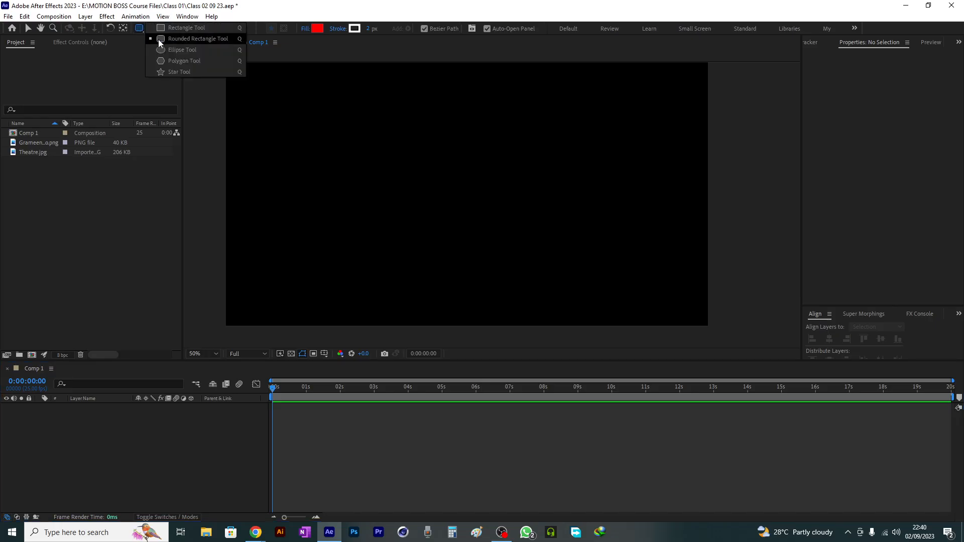
click(179, 29)
drag(353, 153, 583, 267)
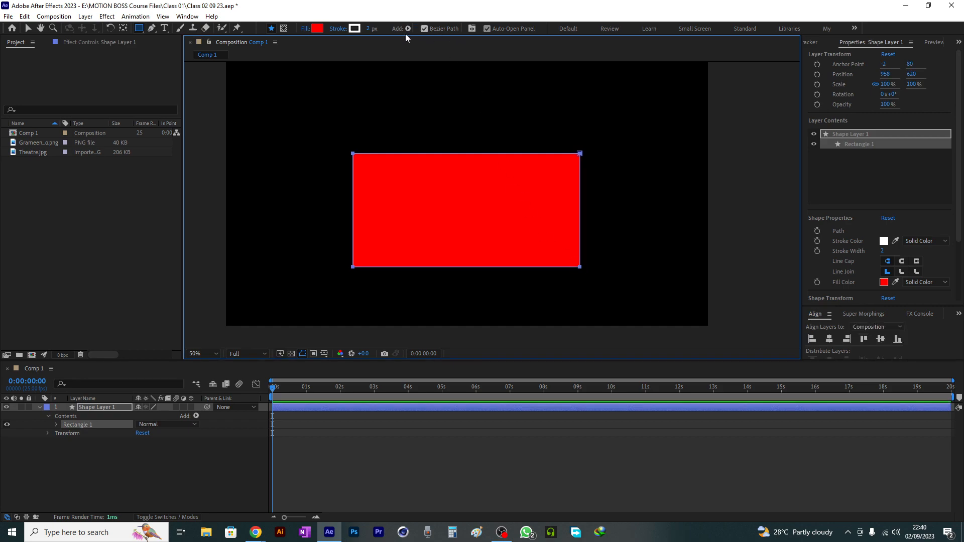
click(107, 408)
key(Delete)
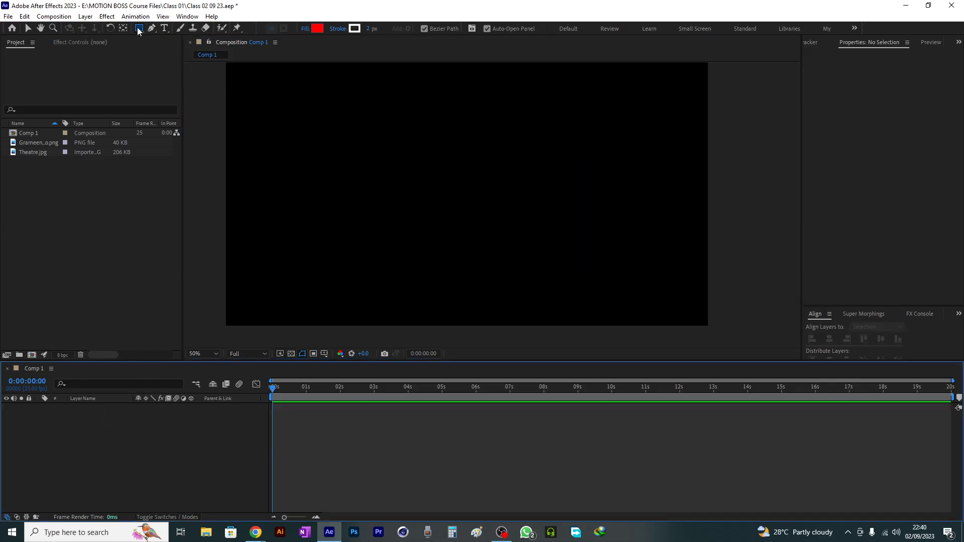
- With Bezier Path disabled, draw a centred red rectangle about 914 × 460 px and convert its Rectangle Path 1 to a Bezier path
click(424, 29)
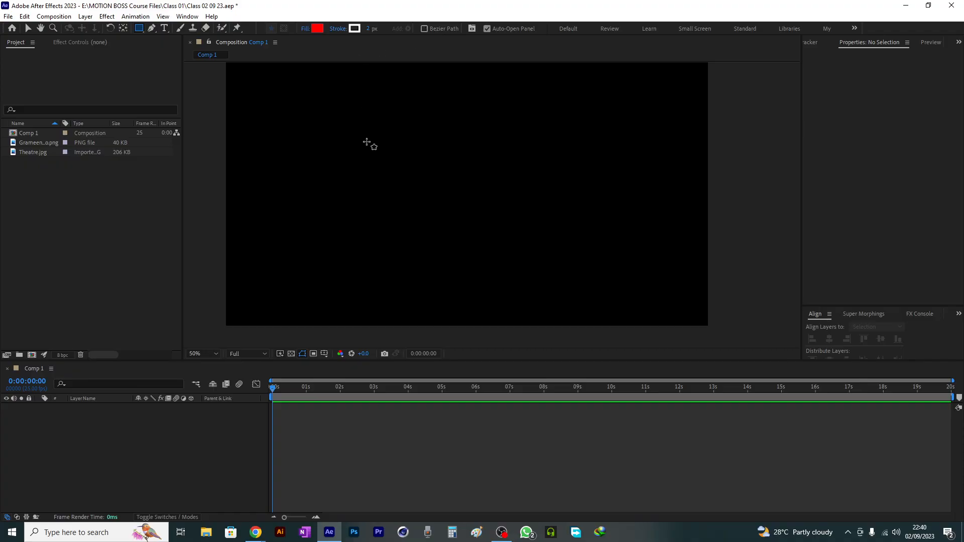
drag(352, 139, 582, 254)
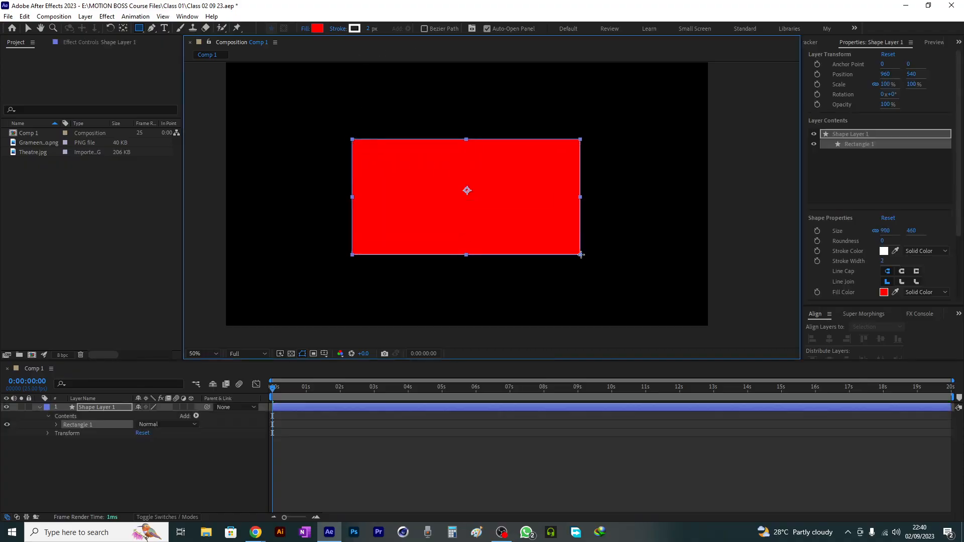
click(56, 425)
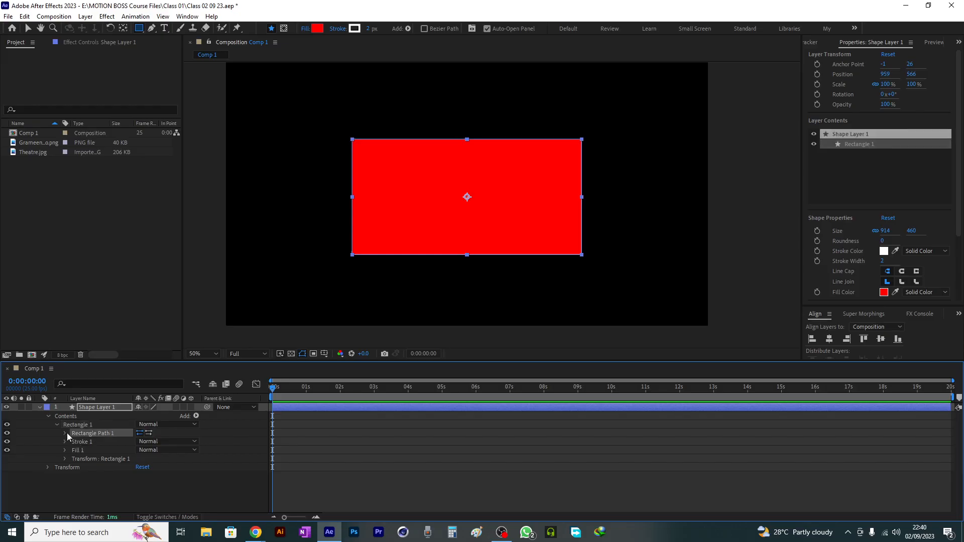
click(66, 433)
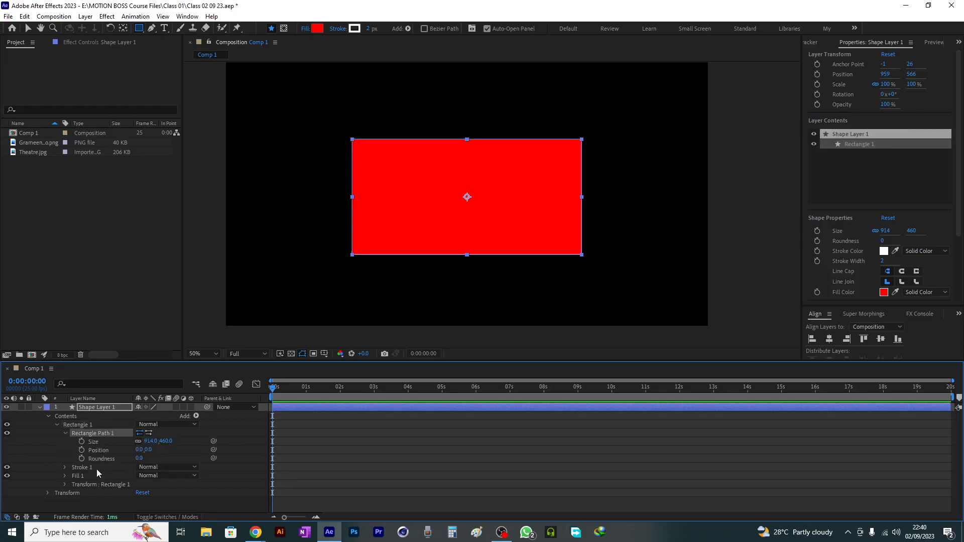
right_click(110, 434)
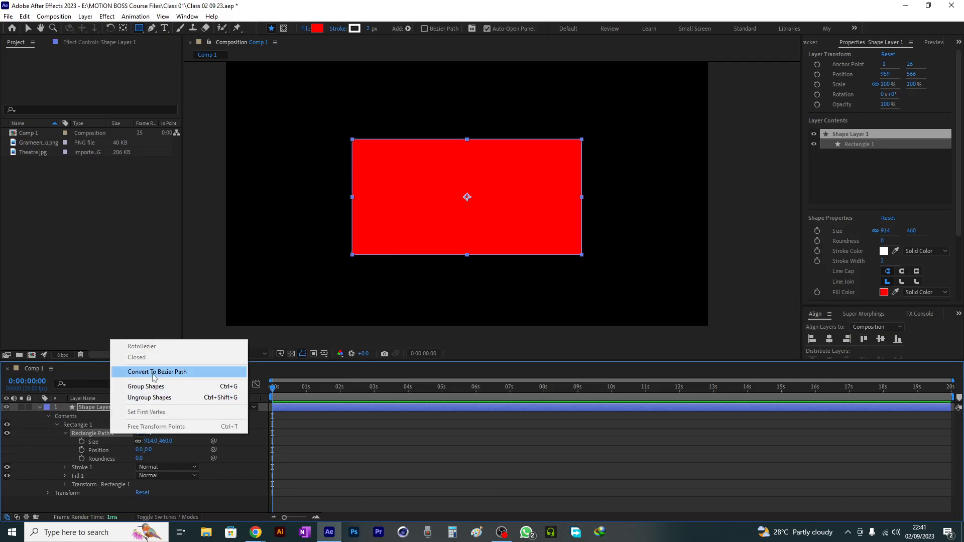
click(172, 373)
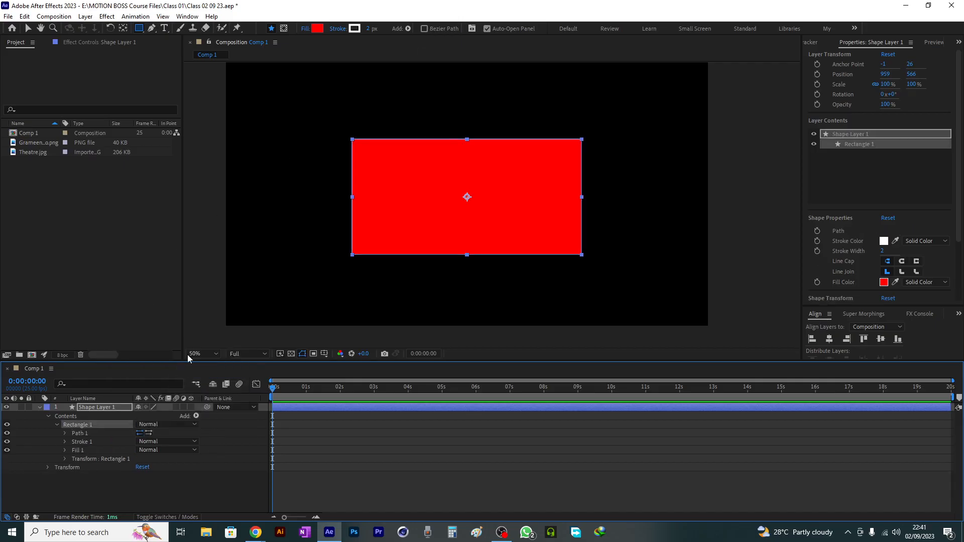
- Add Pen points on the rectangle's left edge, pull the middle one inward as a V-shaped notch, and keyframe Path at 0:00:00:00
click(152, 28)
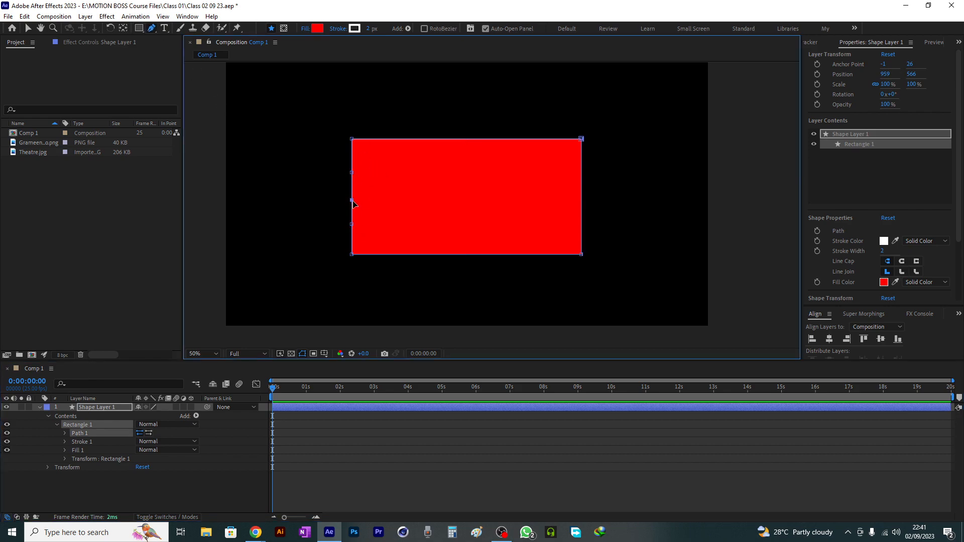
drag(353, 204, 533, 195)
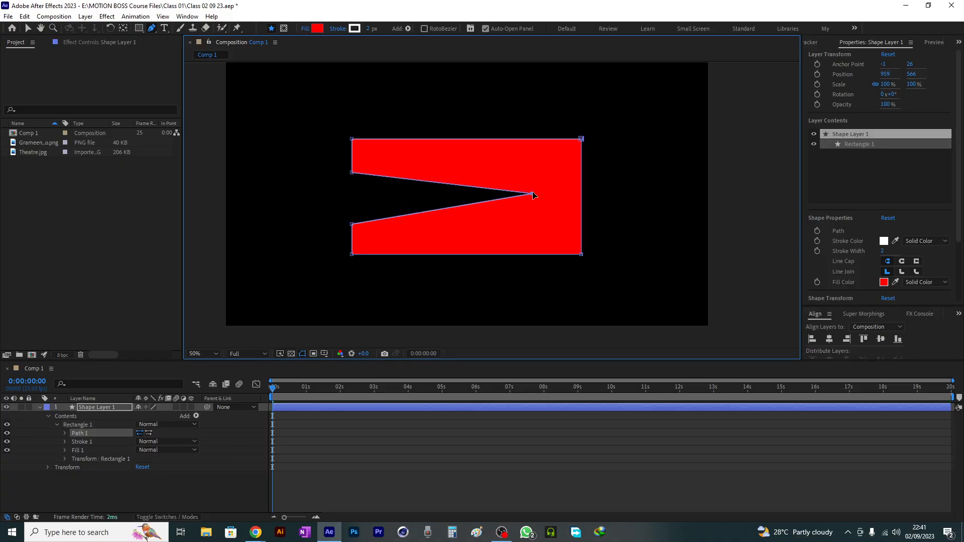
mouse_move(279, 389)
mouse_down()
mouse_move(297, 392)
mouse_move(269, 393)
mouse_up()
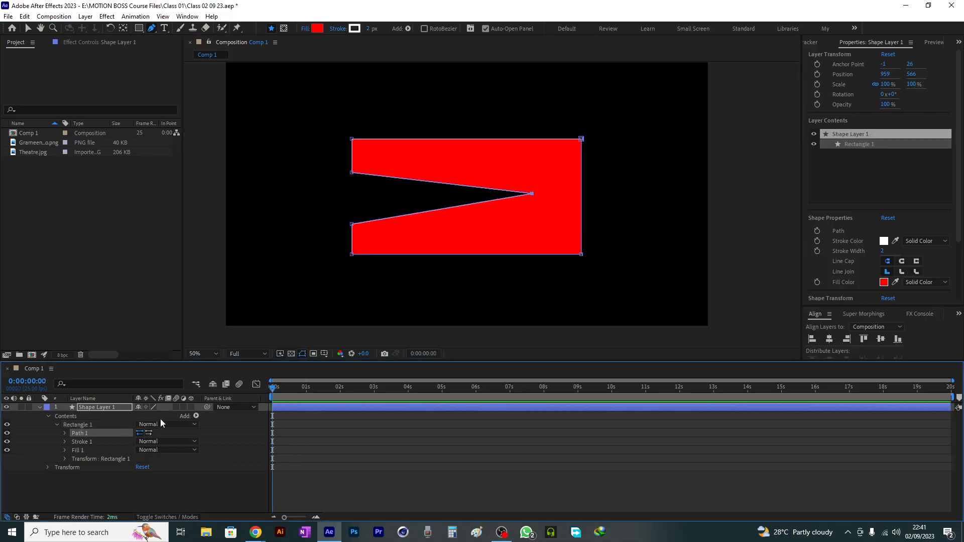
click(65, 433)
click(81, 441)
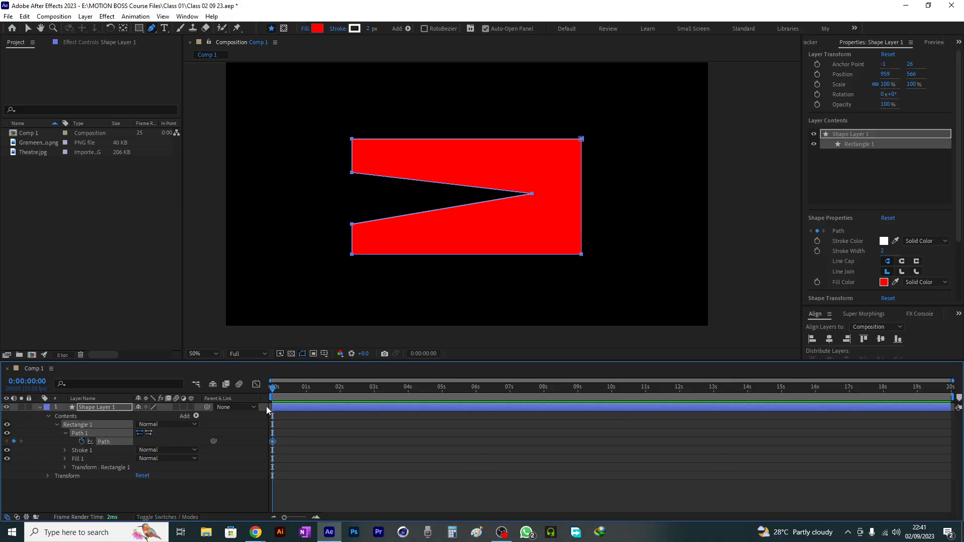
- At 0:00:01:00, shift the path slightly down and left and pull the notch's tip out past the left edge as a spike
click(296, 392)
drag(295, 392, 306, 392)
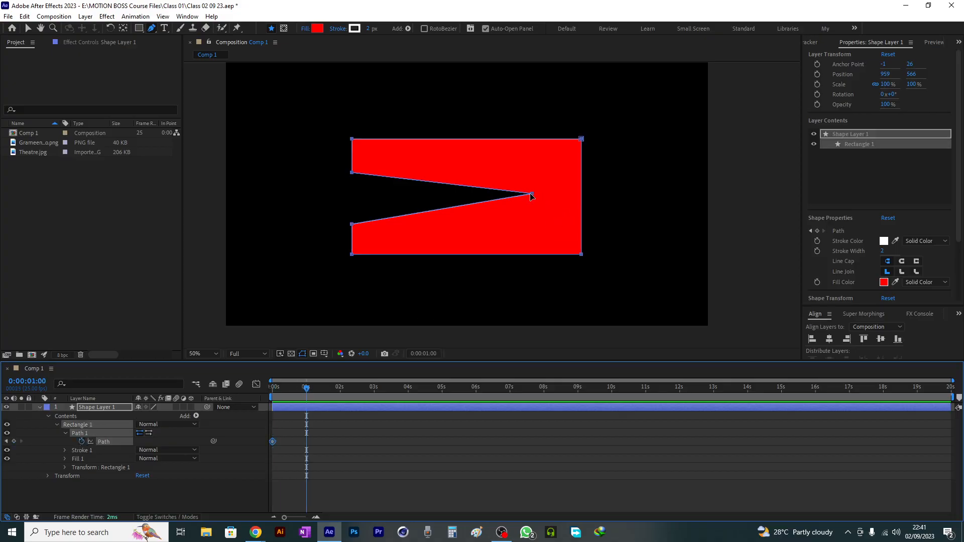
mouse_move(531, 194)
mouse_down()
mouse_move(434, 198)
mouse_move(524, 204)
mouse_up()
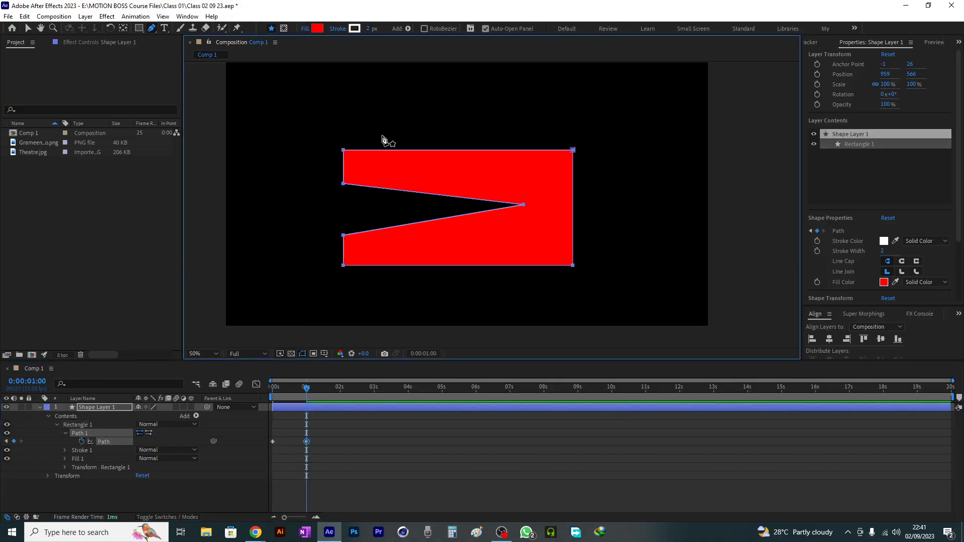
click(476, 150)
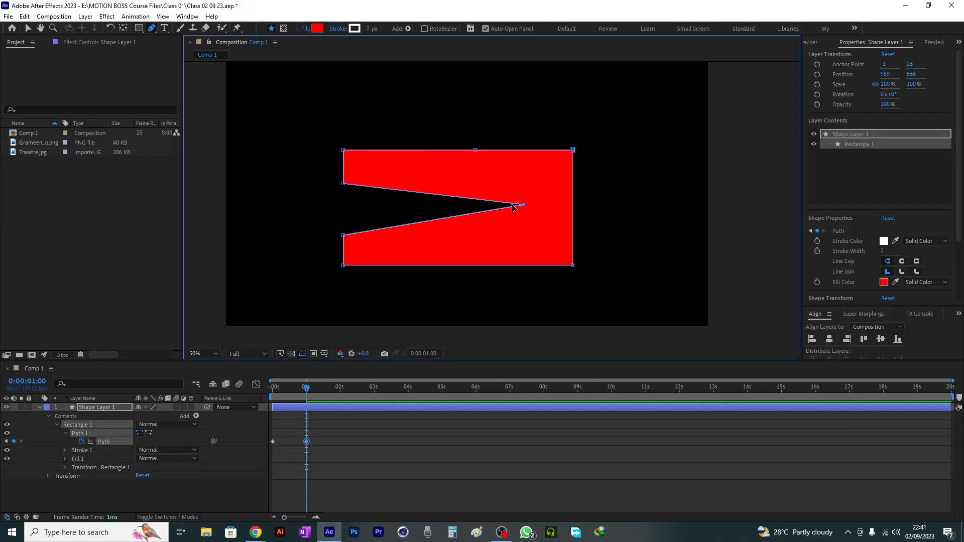
drag(513, 208, 244, 207)
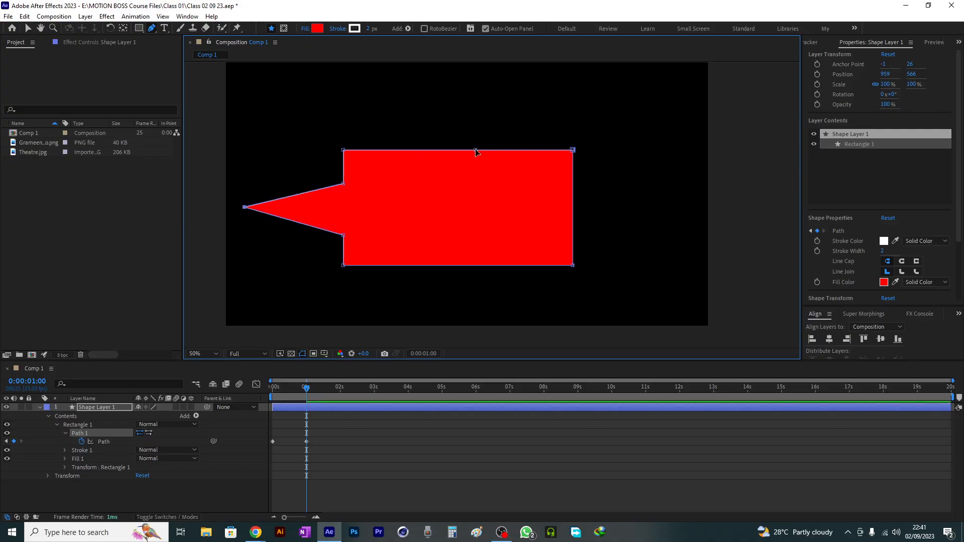
- Add Pen points on the shape's upper and lower edges and pull the middle ones outward as pointed spikes
click(495, 150)
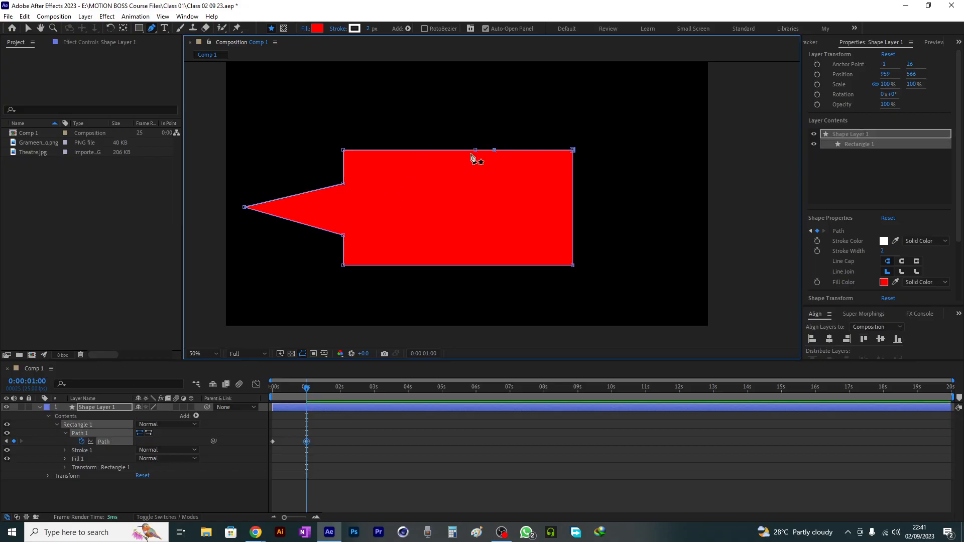
click(425, 150)
drag(476, 156, 464, 85)
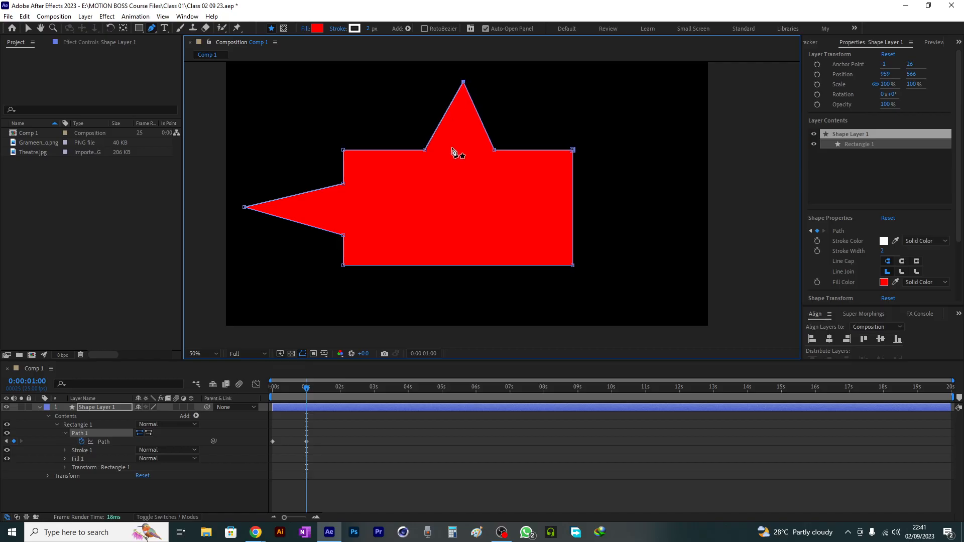
click(432, 266)
click(521, 266)
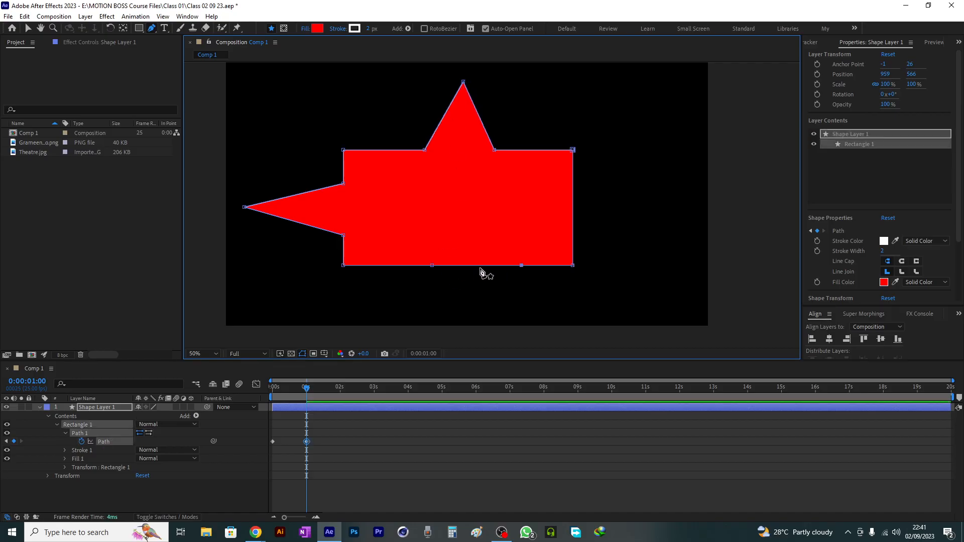
click(482, 266)
drag(482, 265, 481, 317)
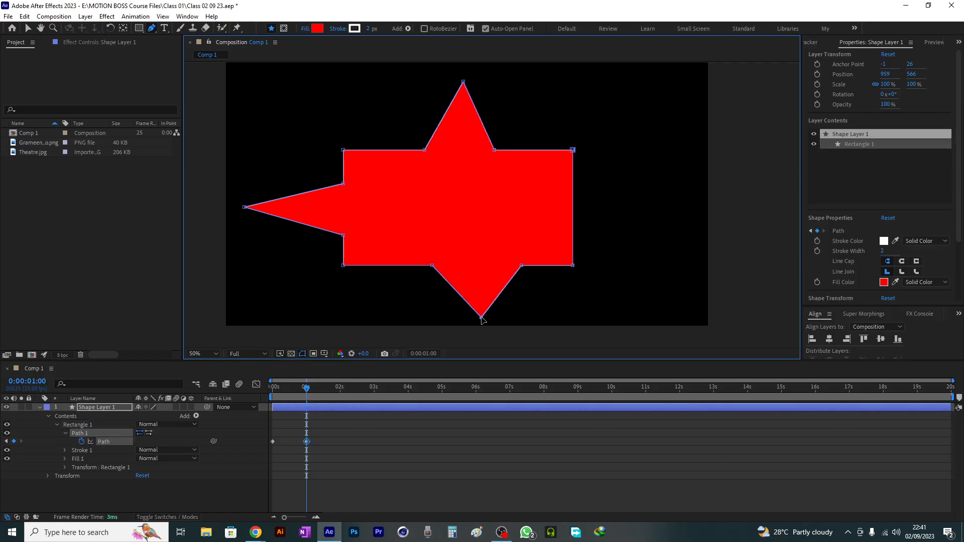
- Add Pen points on the shape's right edge and pull the middle one outward as a spike
click(573, 228)
click(573, 195)
drag(573, 195, 654, 191)
- Go to 0:00:02:00 and turn on RotoBezier for Path 1 to smooth the spiked shape's corners
drag(300, 396, 340, 396)
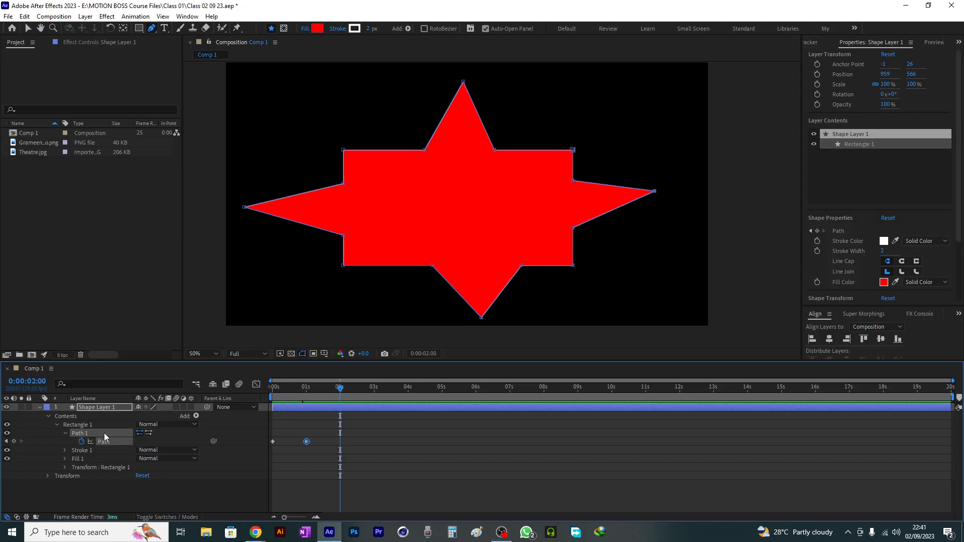
right_click(89, 432)
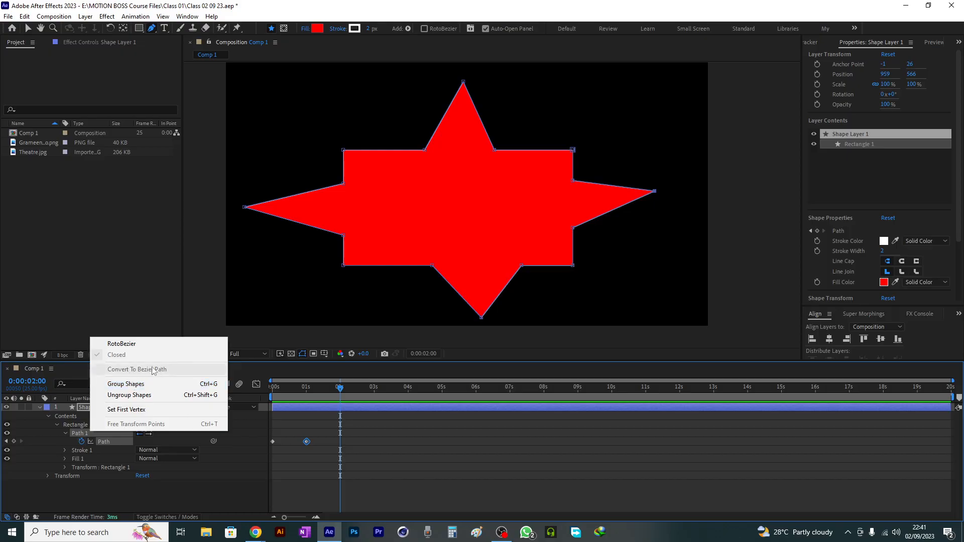
click(141, 344)
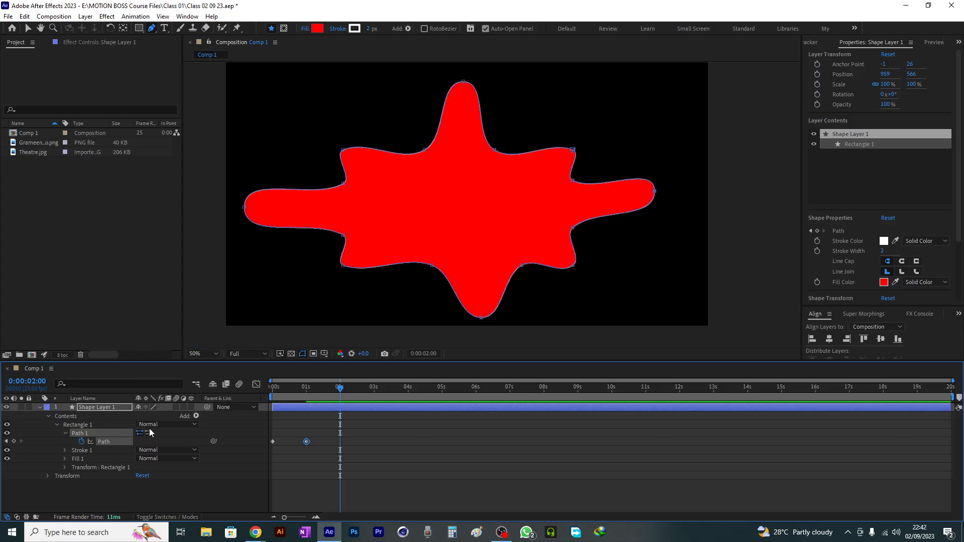
- Delete Shape Layer 1 and switch to the Rectangle tool
click(91, 405)
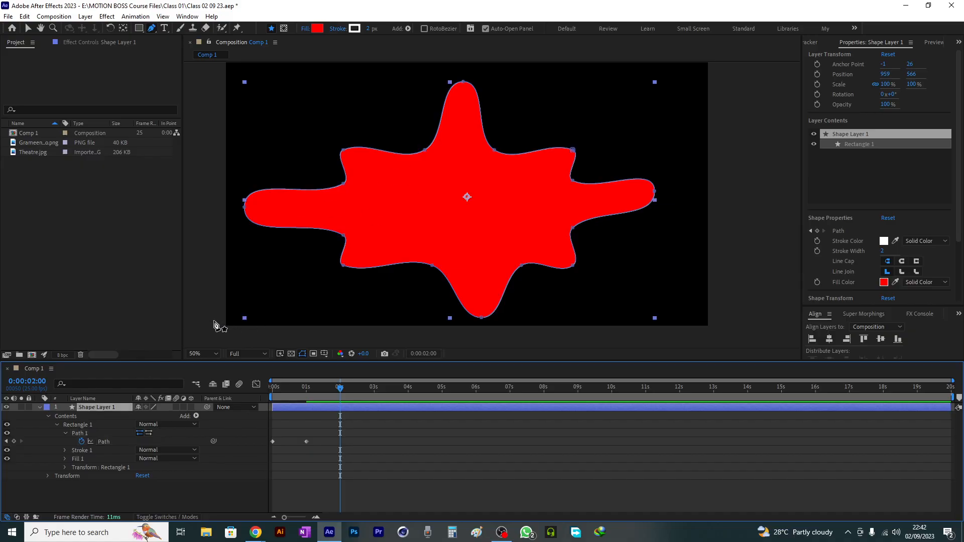
key(Delete)
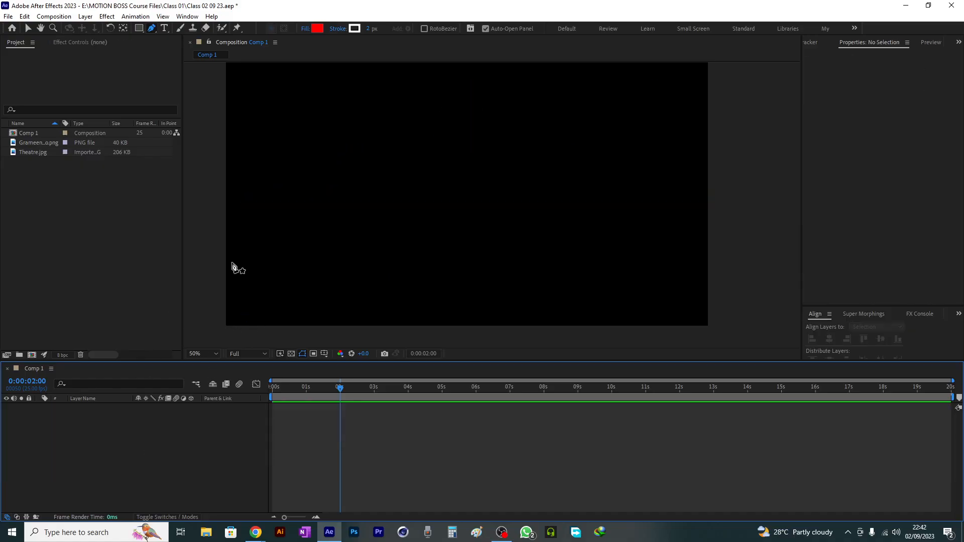
click(138, 28)
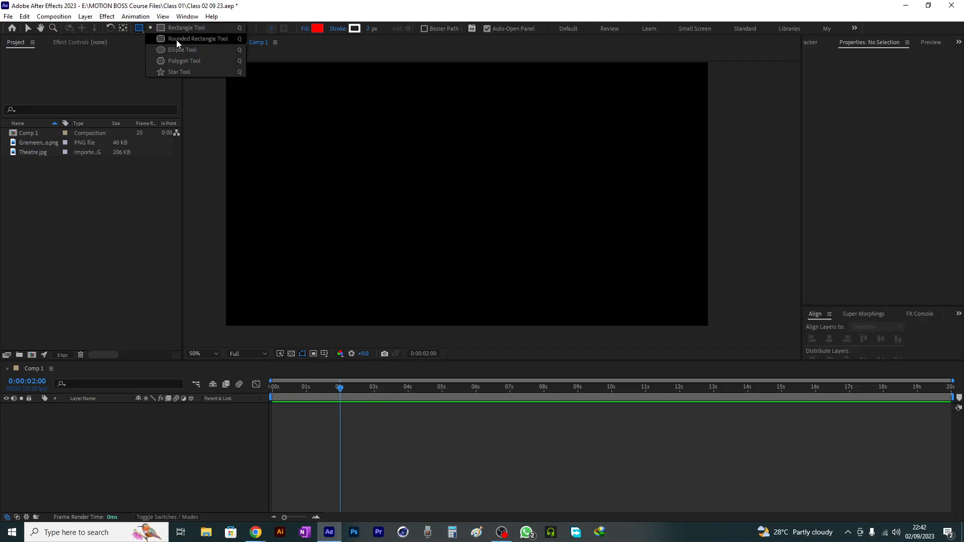
click(192, 31)
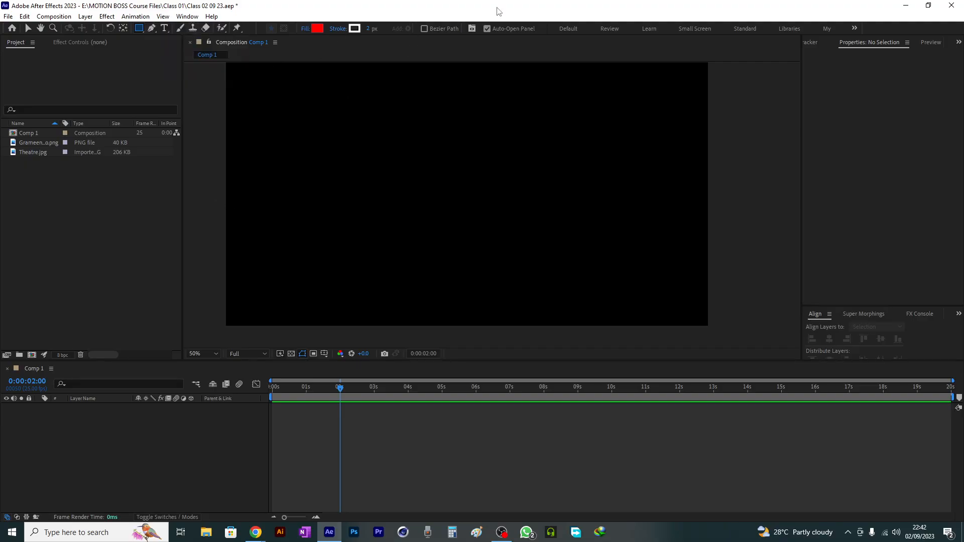
- Draw a red rectangle about 920 × 302 px and, below it in the same layer, a rounded rectangle about 782 × 266 px
mouse_move(331, 121)
mouse_down()
mouse_move(467, 190)
mouse_move(563, 196)
mouse_up()
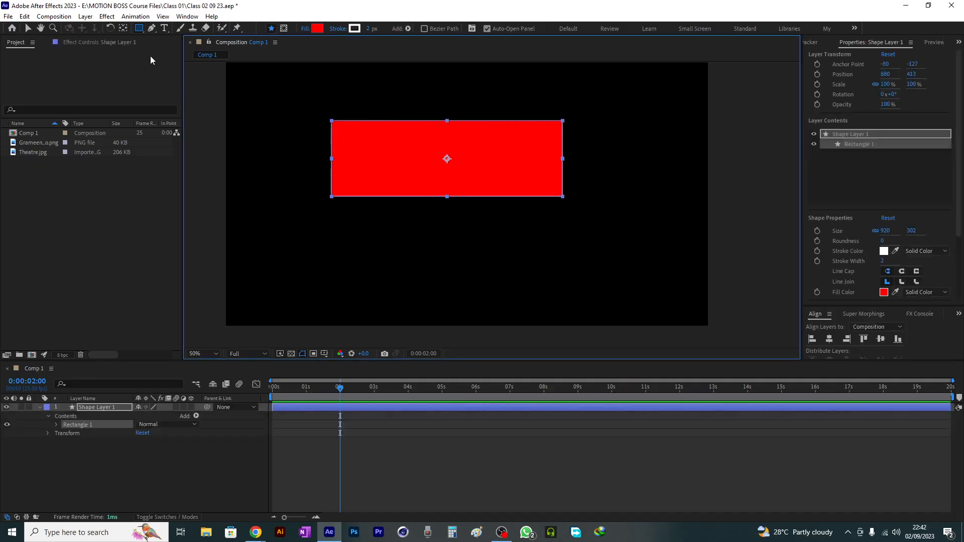
click(141, 31)
click(171, 42)
drag(340, 231, 537, 298)
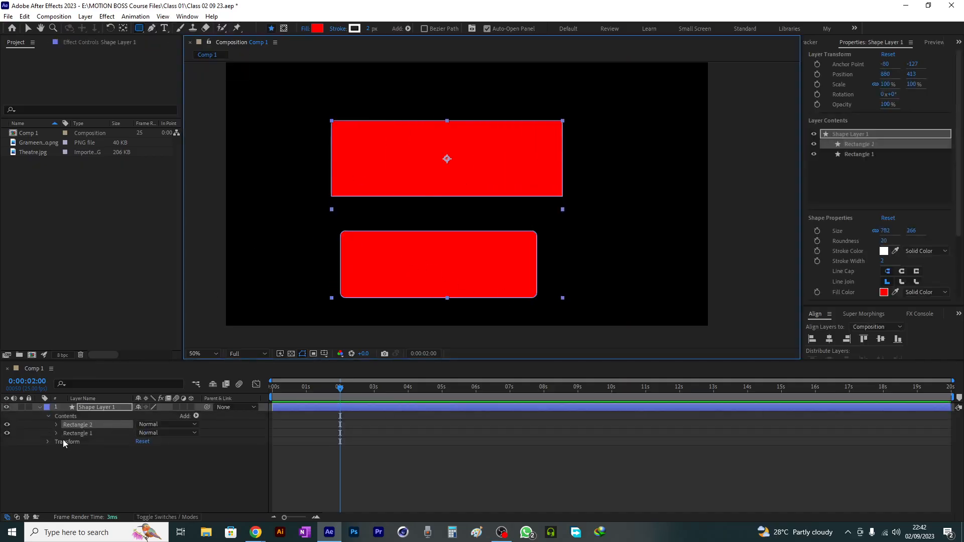
- With Shape Layer 1 selected, add a tall rounded rectangle to the right of the two existing rectangles
click(103, 408)
click(83, 433)
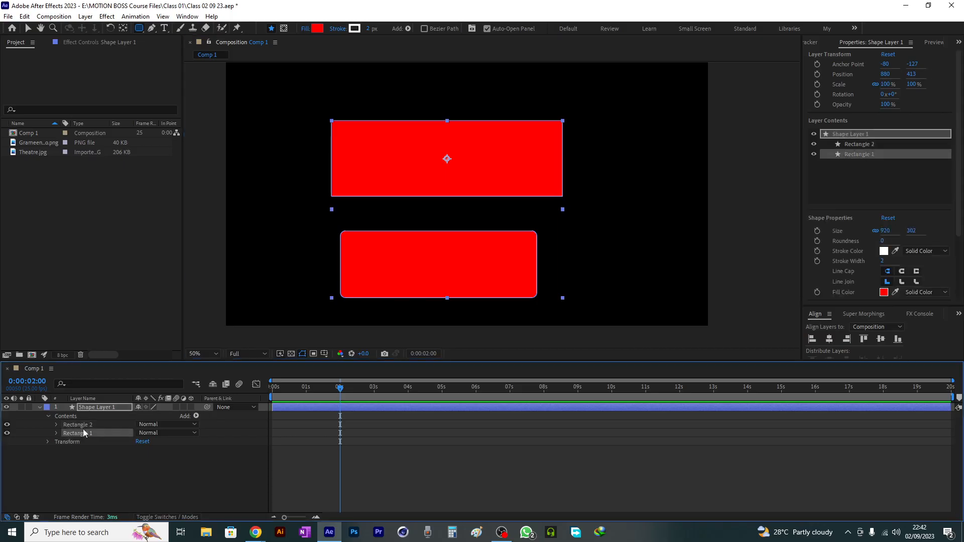
click(98, 407)
mouse_move(596, 108)
mouse_down()
mouse_move(662, 308)
mouse_move(688, 300)
mouse_up()
- Examine how Rectangle 1, Rectangle 2 and Rectangle 3 are grouped inside Shape Layer 1 by selecting each one and the layer
click(112, 408)
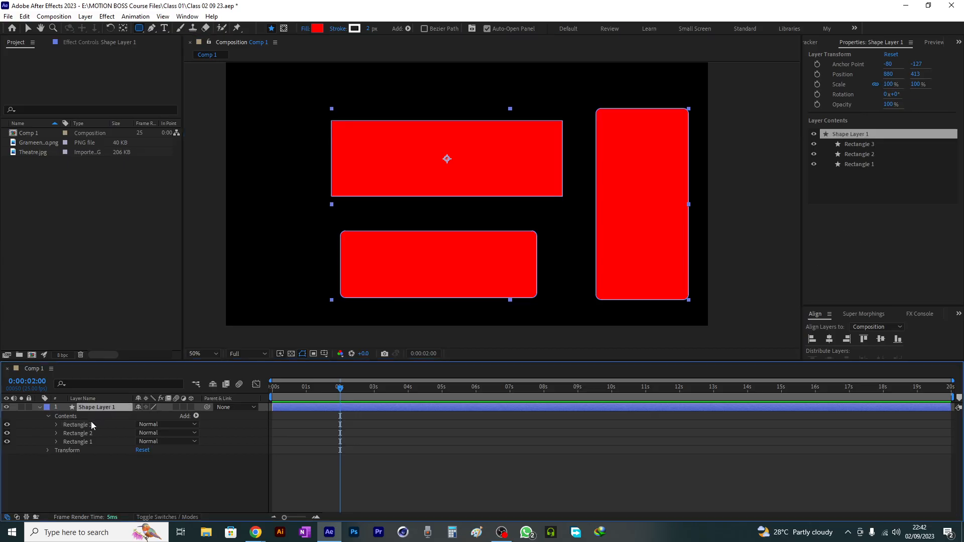
click(88, 424)
click(86, 434)
click(90, 442)
click(88, 434)
click(88, 425)
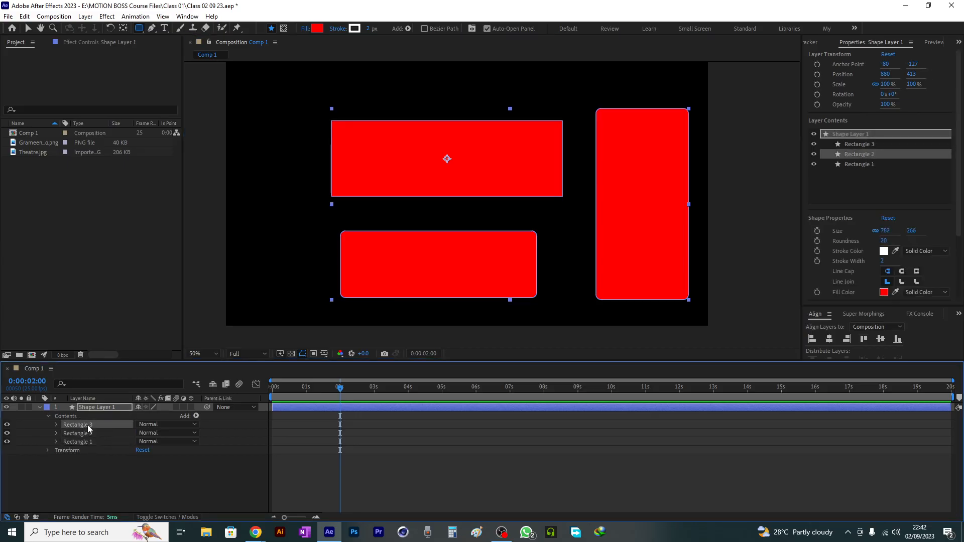
click(89, 433)
click(90, 441)
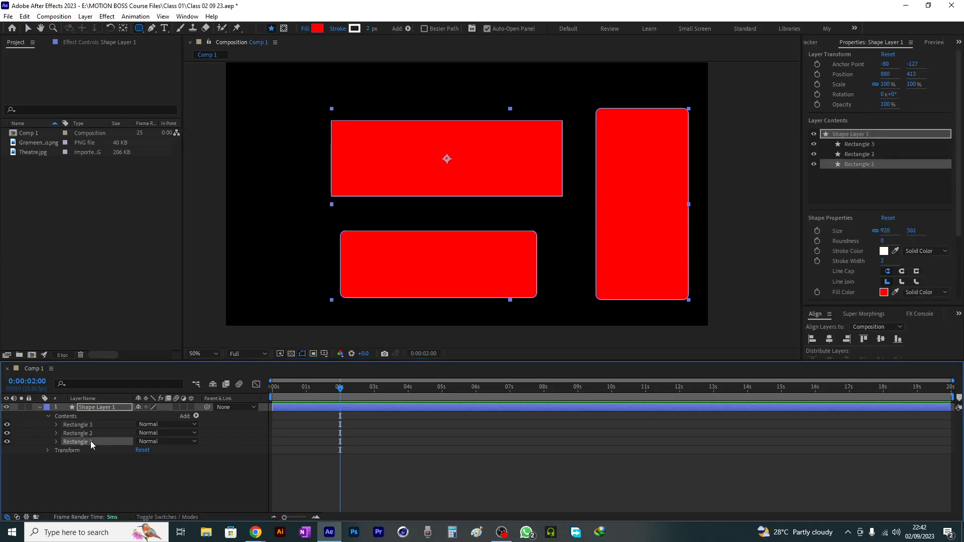
click(99, 408)
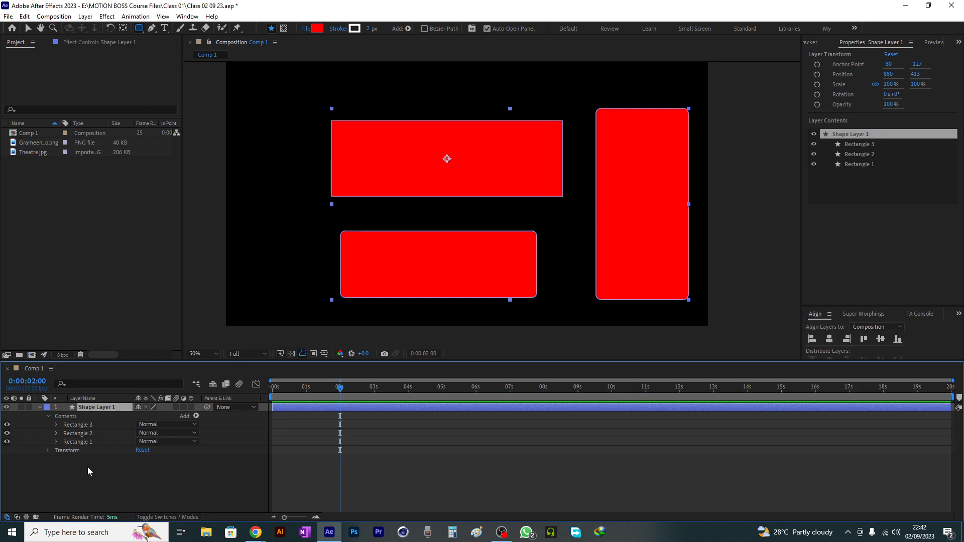
click(116, 474)
click(97, 410)
click(125, 482)
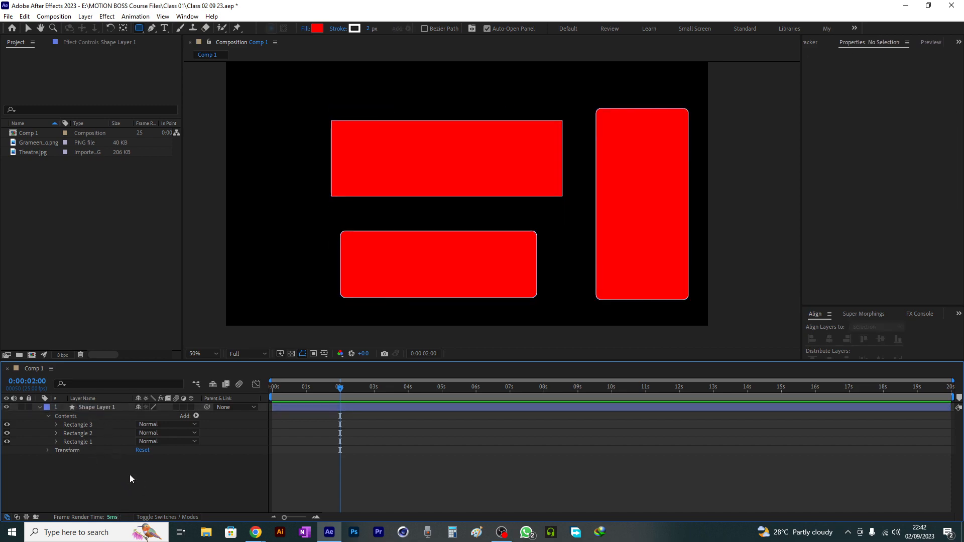
click(113, 407)
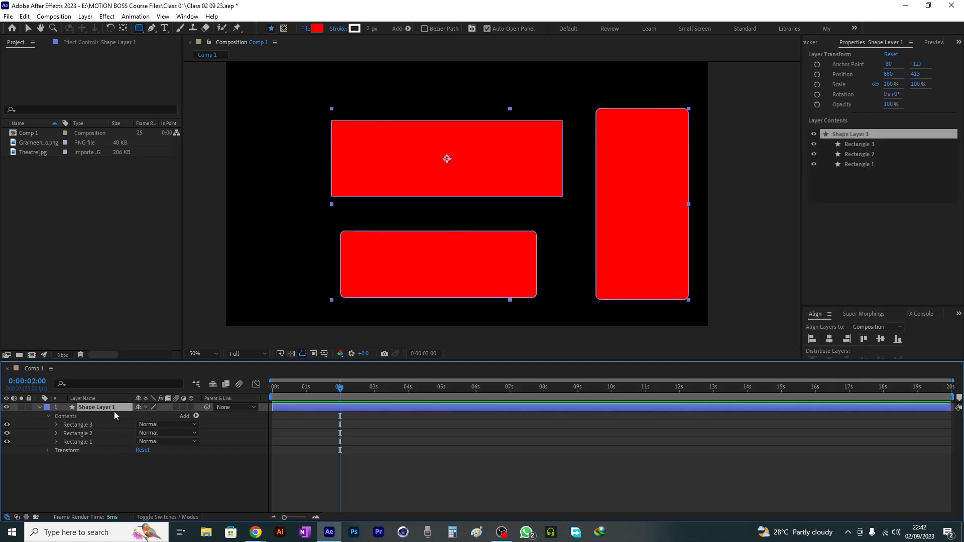
- With no layer selected, draw a tall rounded rectangle about 260 × 736 px as its own shape layer and collapse both layers
click(119, 433)
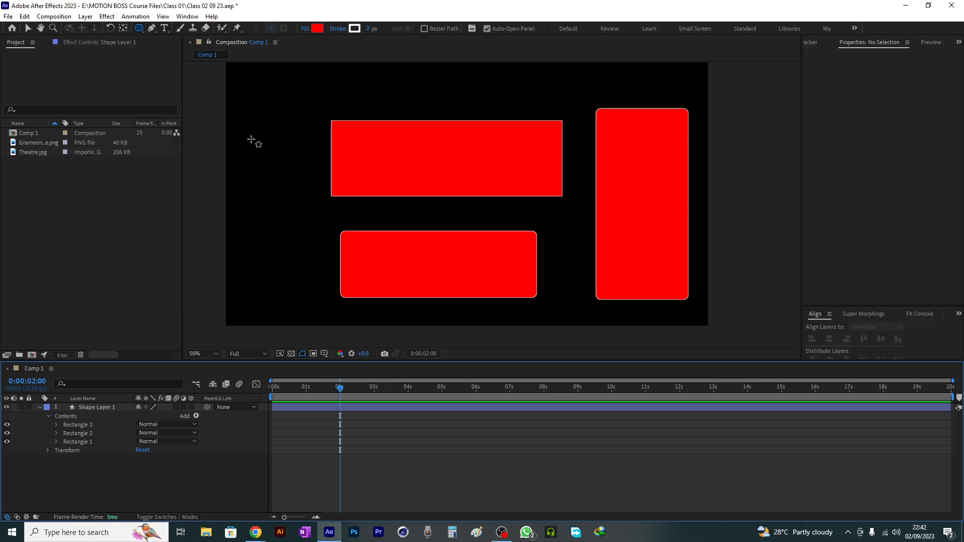
mouse_move(254, 119)
mouse_down()
mouse_move(319, 237)
mouse_move(319, 304)
mouse_up()
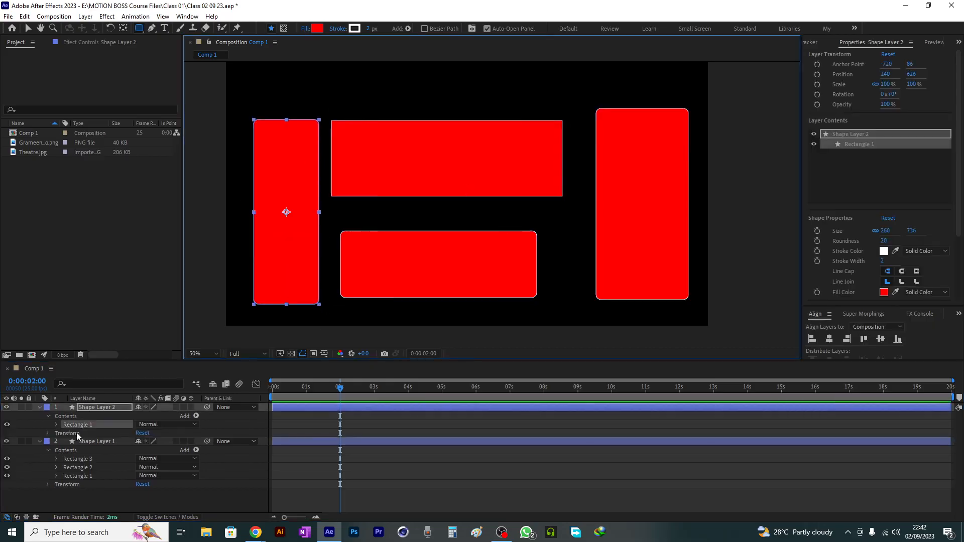
click(87, 409)
click(39, 408)
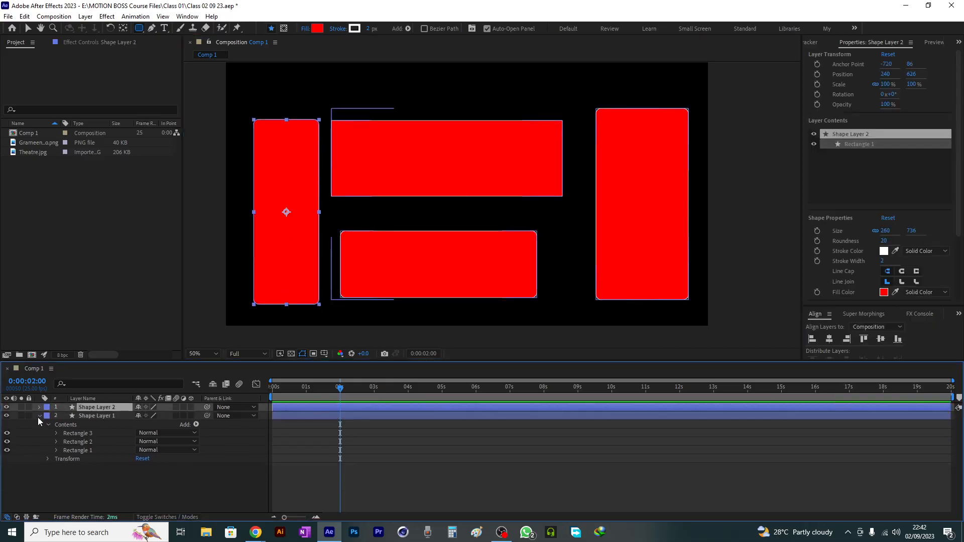
click(39, 416)
click(90, 415)
click(93, 408)
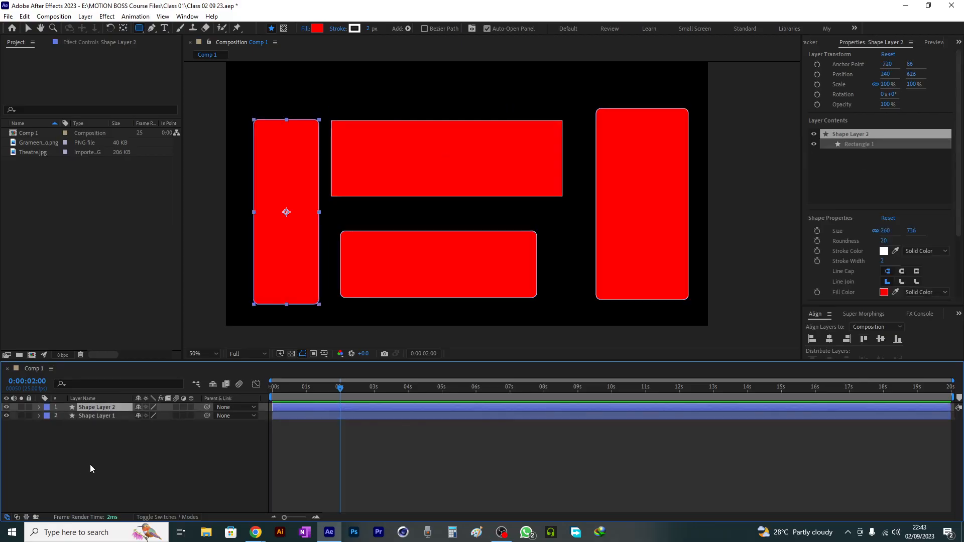
- Delete both shape layers and draw a red circle about 592 px in diameter with the Ellipse tool
drag(61, 472, 112, 411)
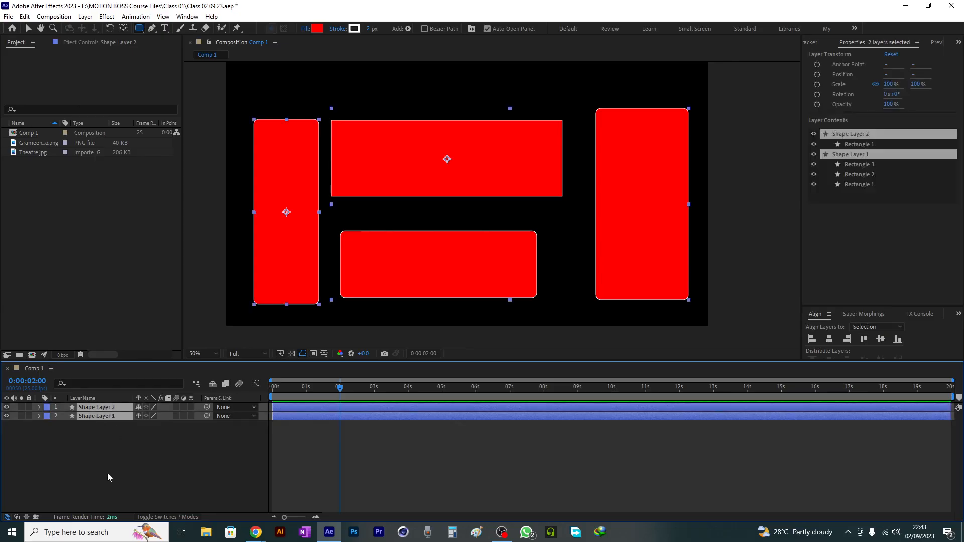
key(Delete)
drag(142, 31, 176, 54)
mouse_move(346, 145)
mouse_down()
mouse_move(518, 224)
mouse_move(552, 226)
mouse_move(528, 227)
mouse_move(455, 175)
mouse_move(474, 274)
mouse_move(494, 292)
mouse_up()
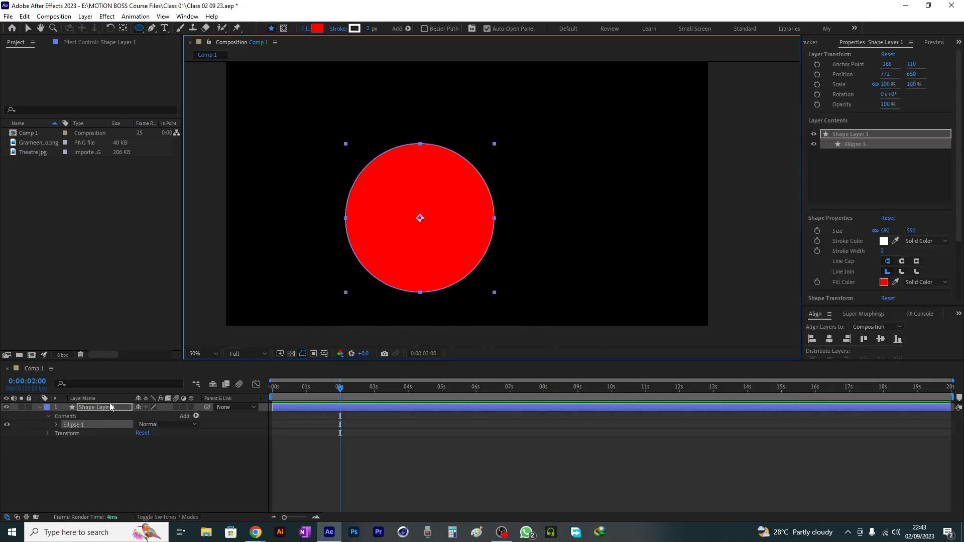
- Delete the circle's layer and draw an upright red five-pointed star with an outer radius of about 411 px
click(108, 404)
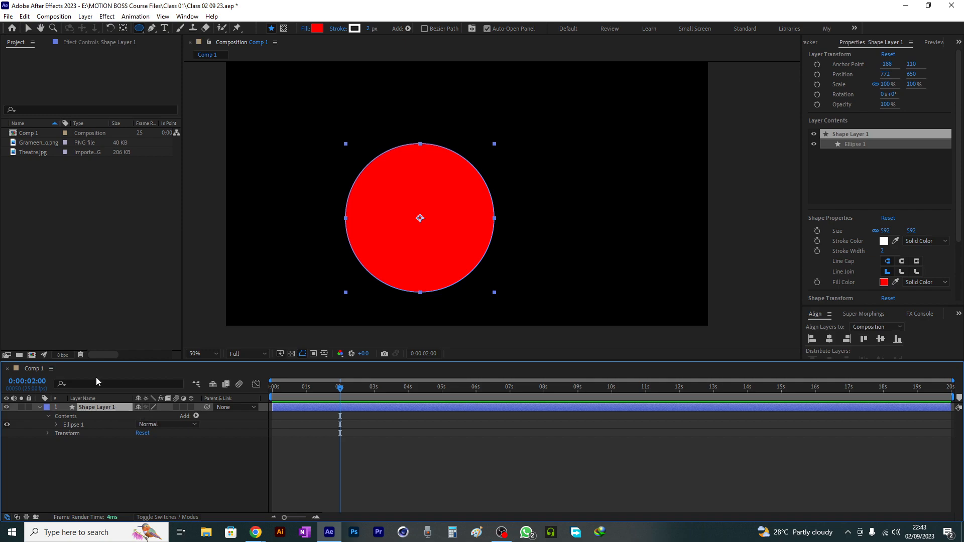
key(Delete)
drag(139, 28, 179, 77)
drag(356, 190, 448, 232)
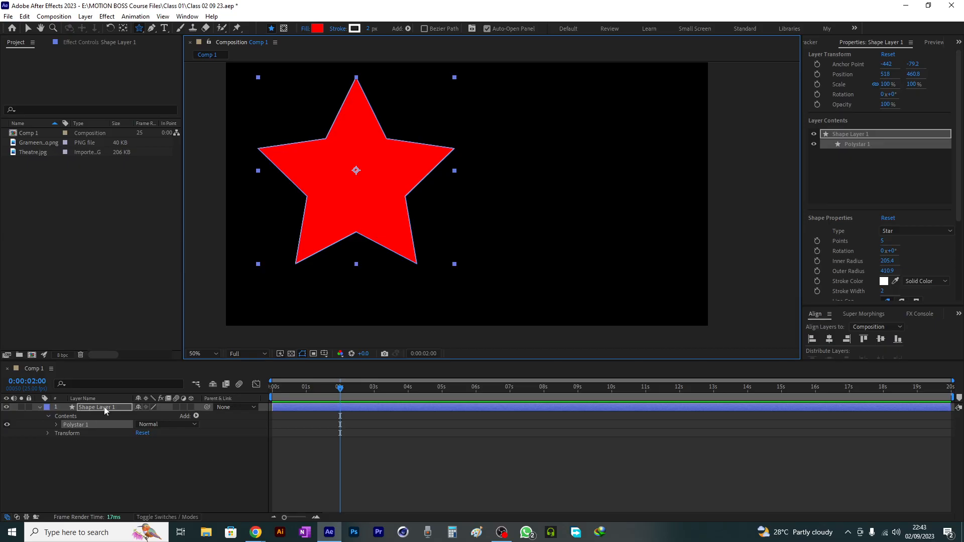
- Delete the star's layer and draw a new red five-pointed star near the centre, outer radius about 314 px, rotated about 137.6°
click(106, 406)
key(Delete)
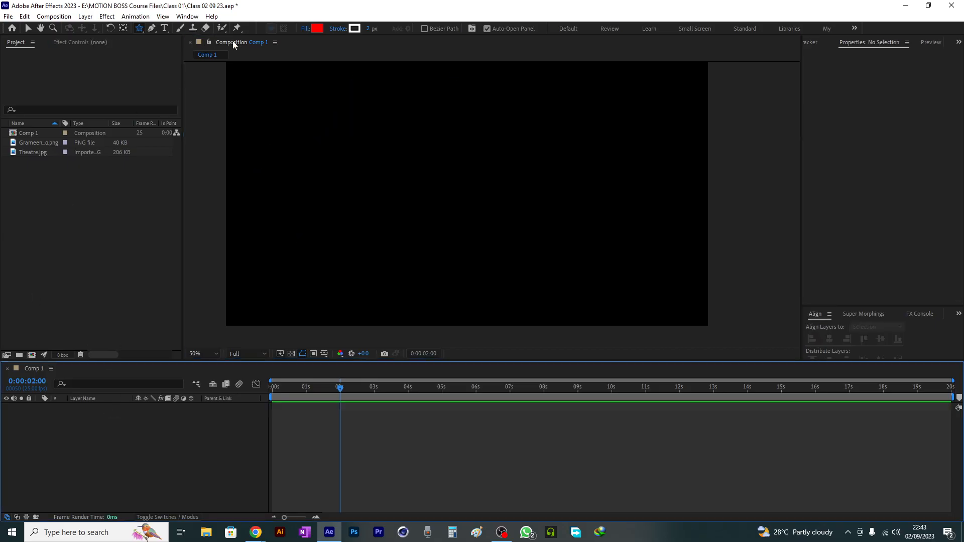
drag(139, 28, 190, 71)
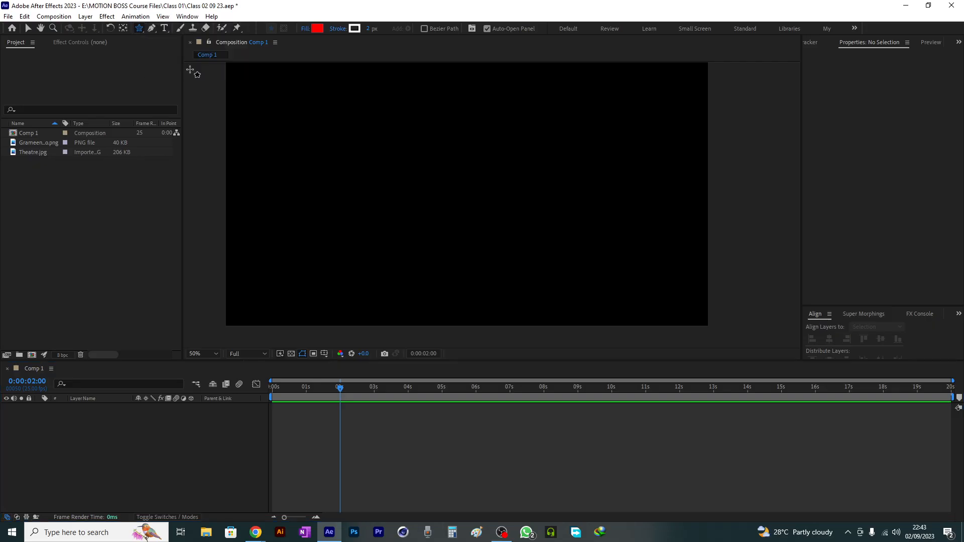
mouse_move(467, 189)
mouse_down()
mouse_move(535, 255)
mouse_move(492, 268)
mouse_move(489, 252)
mouse_up()
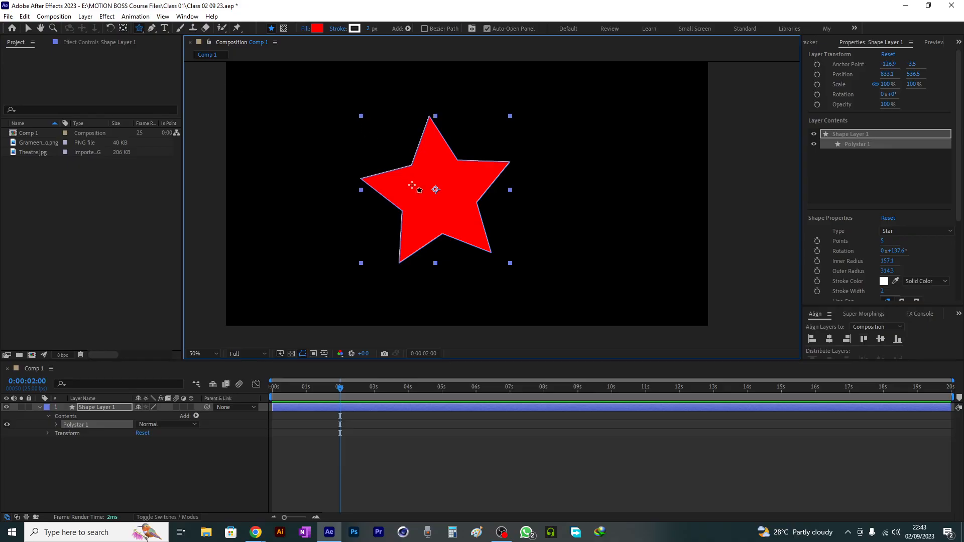
- Try moving the star layer's anchor point slightly off the middle of its bounding box with the Pan Behind tool
click(123, 27)
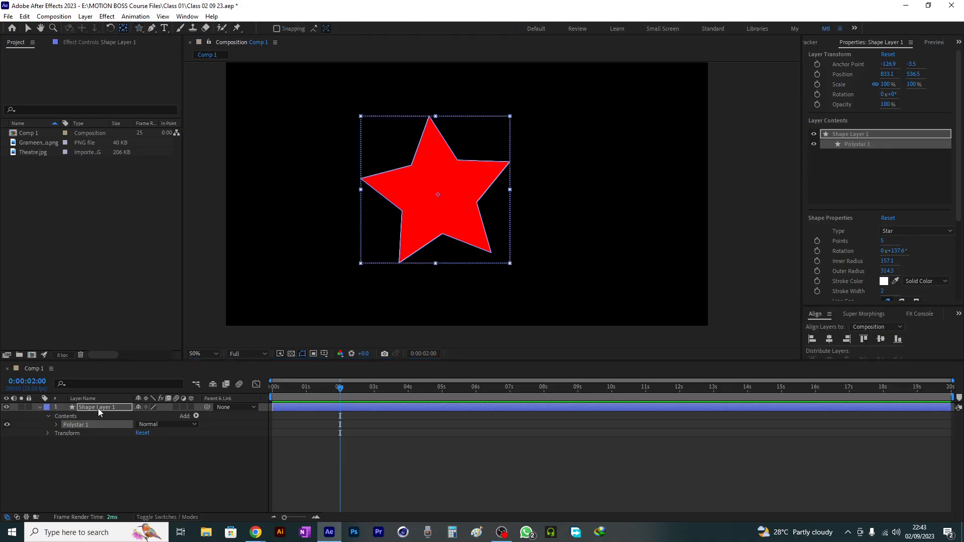
click(98, 400)
click(106, 408)
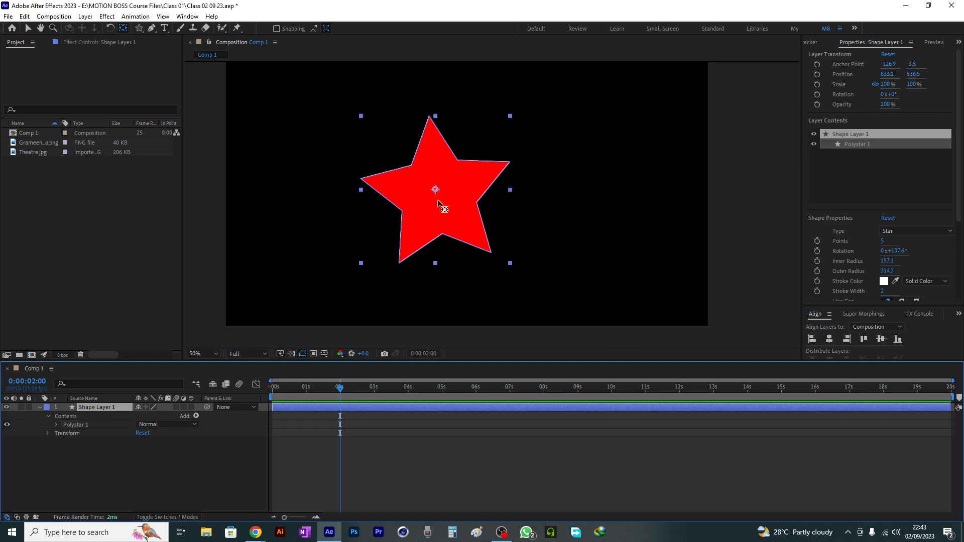
mouse_move(435, 188)
mouse_down()
mouse_move(426, 114)
mouse_move(488, 184)
mouse_move(424, 188)
mouse_move(436, 170)
mouse_move(435, 116)
mouse_move(372, 189)
mouse_move(361, 181)
mouse_move(361, 117)
mouse_move(360, 263)
mouse_move(510, 263)
mouse_move(510, 190)
mouse_move(409, 199)
mouse_move(431, 154)
mouse_move(381, 145)
mouse_move(362, 180)
mouse_move(370, 189)
mouse_move(361, 181)
mouse_move(414, 208)
mouse_move(439, 193)
mouse_up()
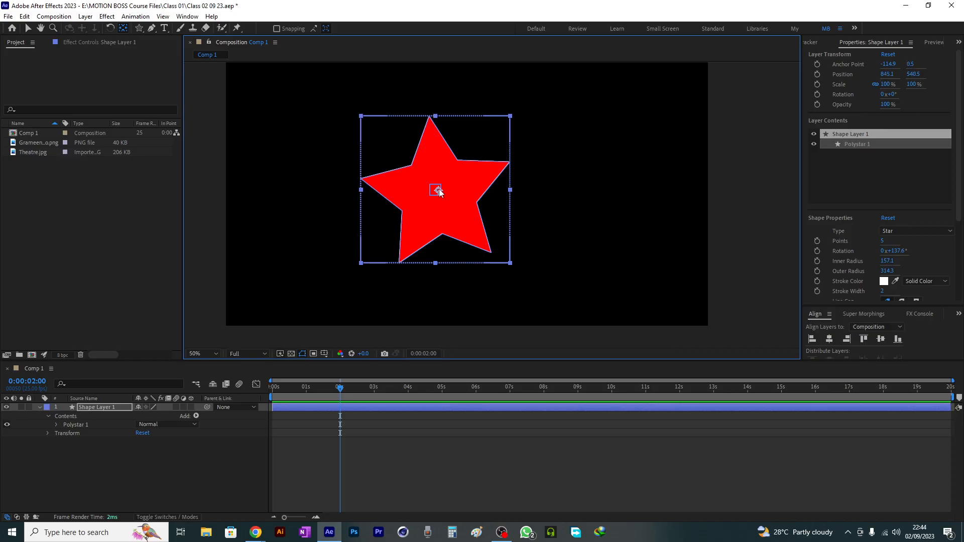
- Animate the star layer's rotation with a keyframe at 0 seconds and 3 full revolutions at 0:00:03:03
click(123, 407)
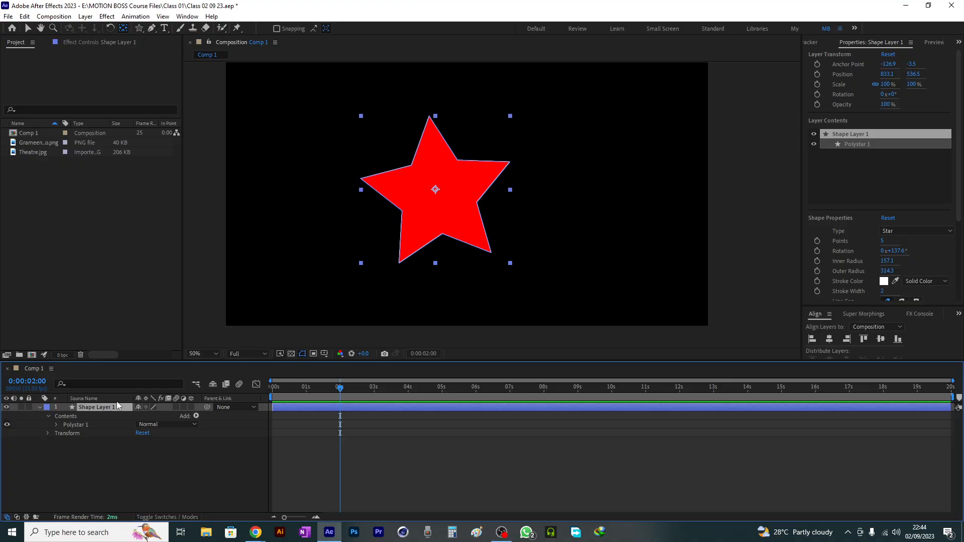
key(r)
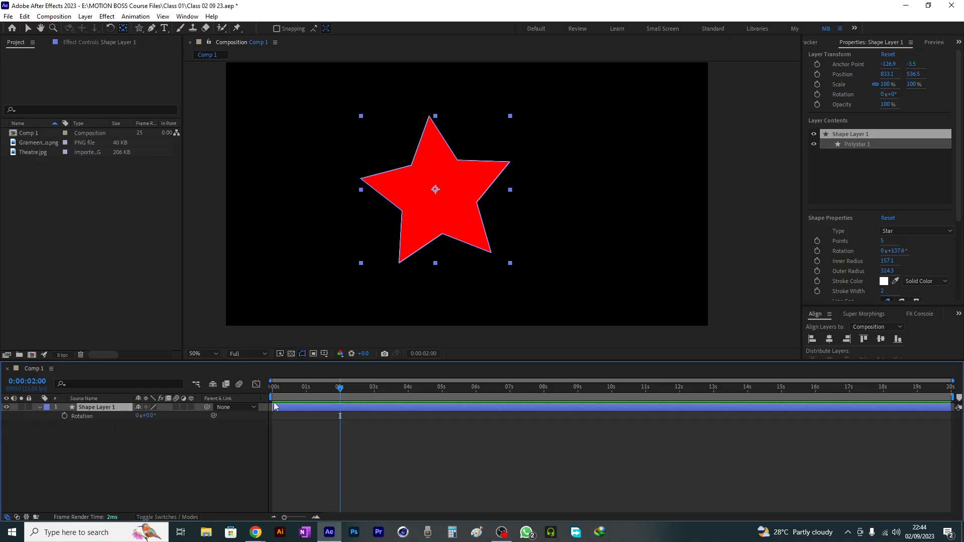
key(Home)
click(64, 416)
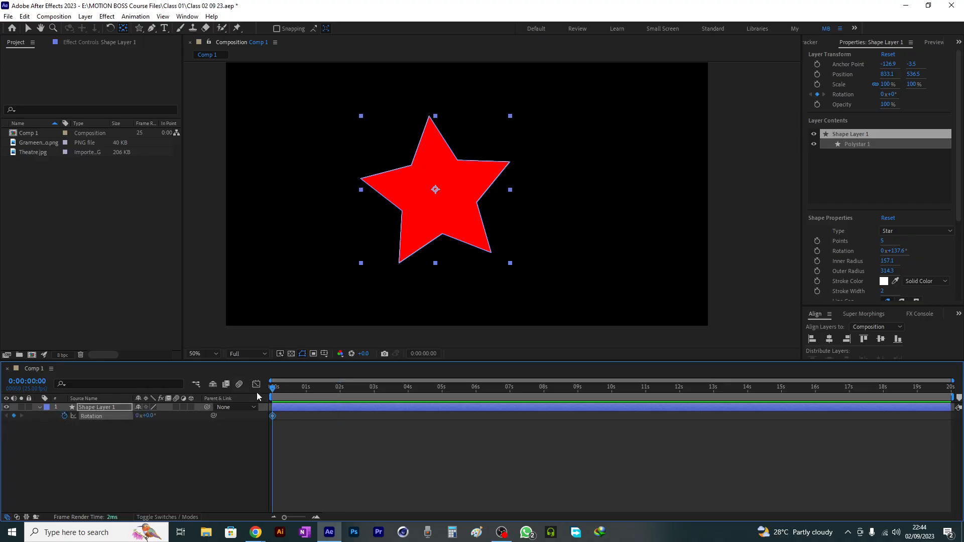
drag(272, 387, 378, 403)
click(138, 415)
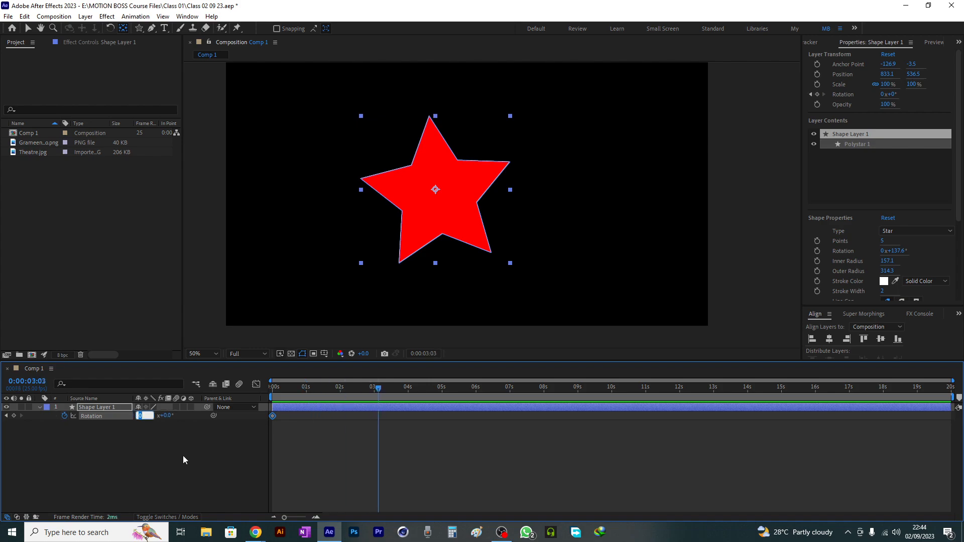
text(3)
key(Return)
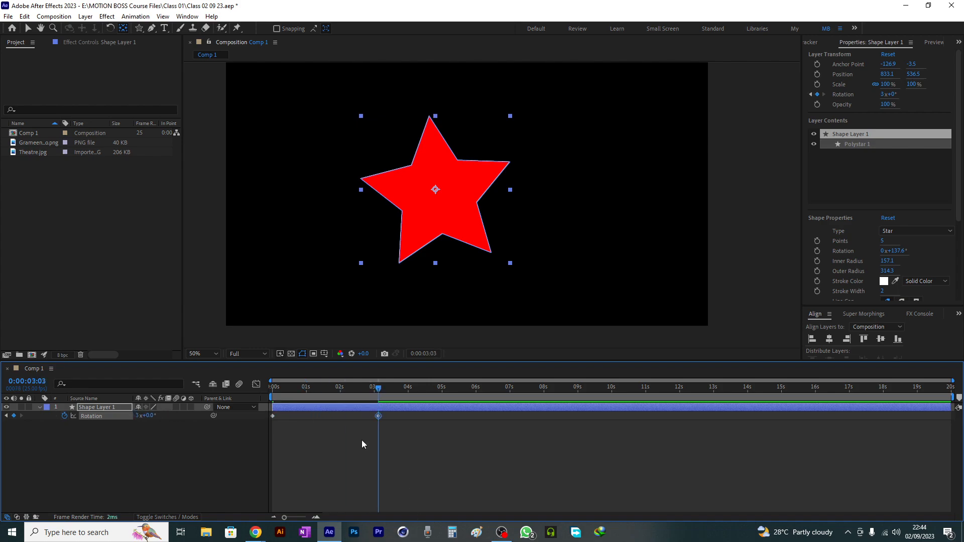
- Preview the star's spin and enable motion blur for its layer and the composition
key(space)
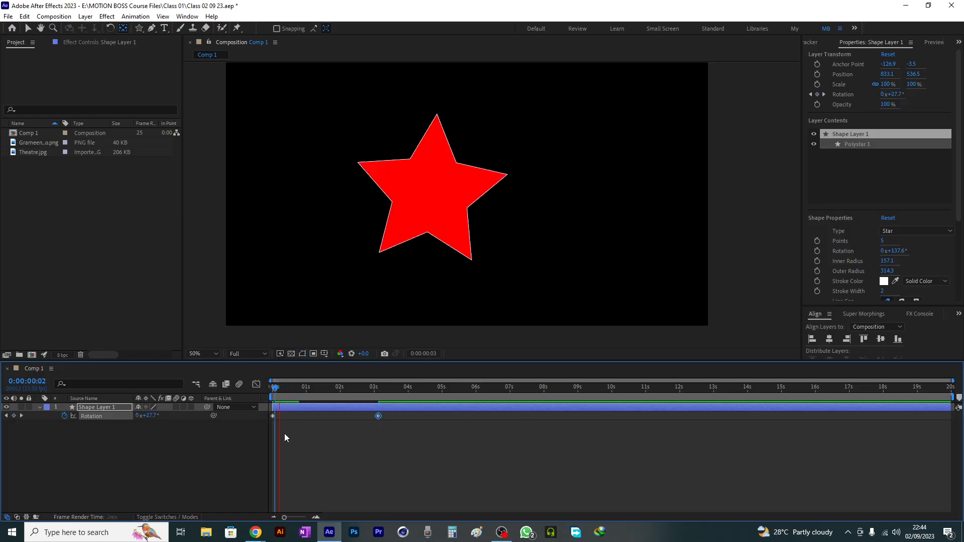
mouse_move(328, 390)
mouse_down()
mouse_move(306, 394)
mouse_move(319, 398)
mouse_up()
drag(318, 404, 266, 418)
key(space)
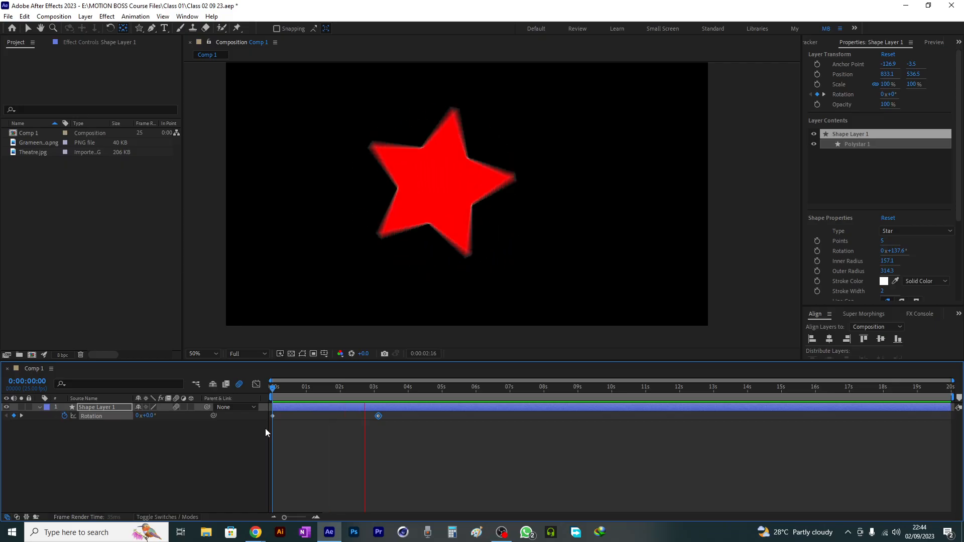
drag(335, 391, 274, 399)
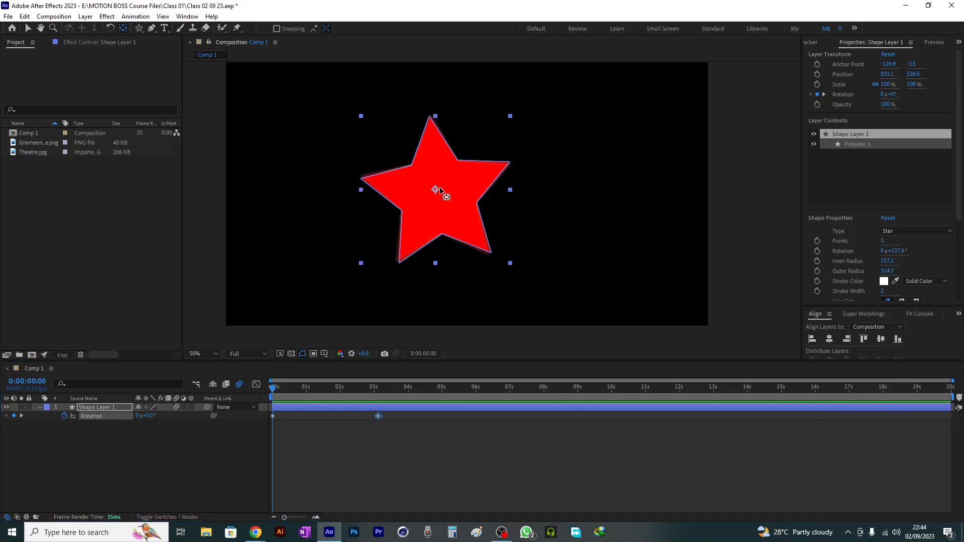
- Move the star layer's anchor point to its upper-right tip, at about 169, -97.5, and preview the rotation around it
drag(436, 189, 498, 168)
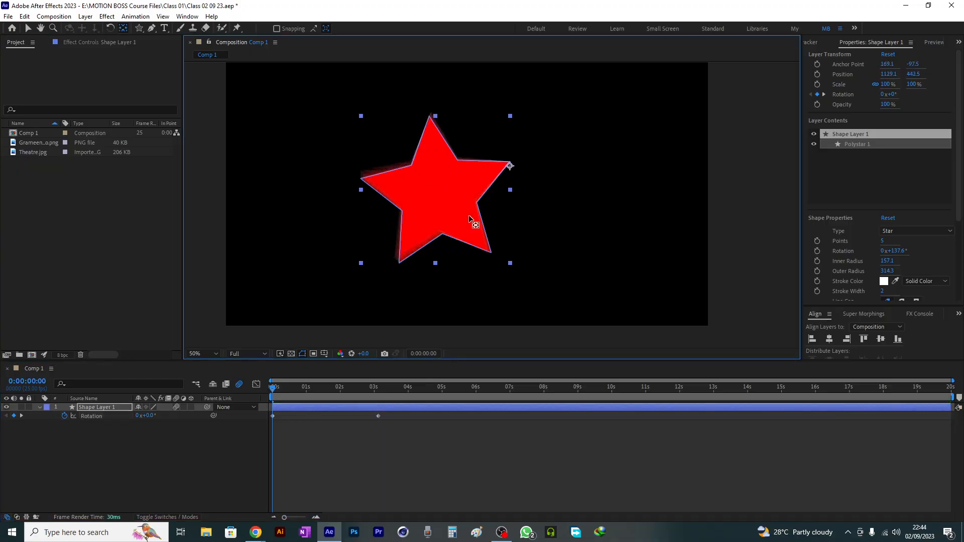
key(space)
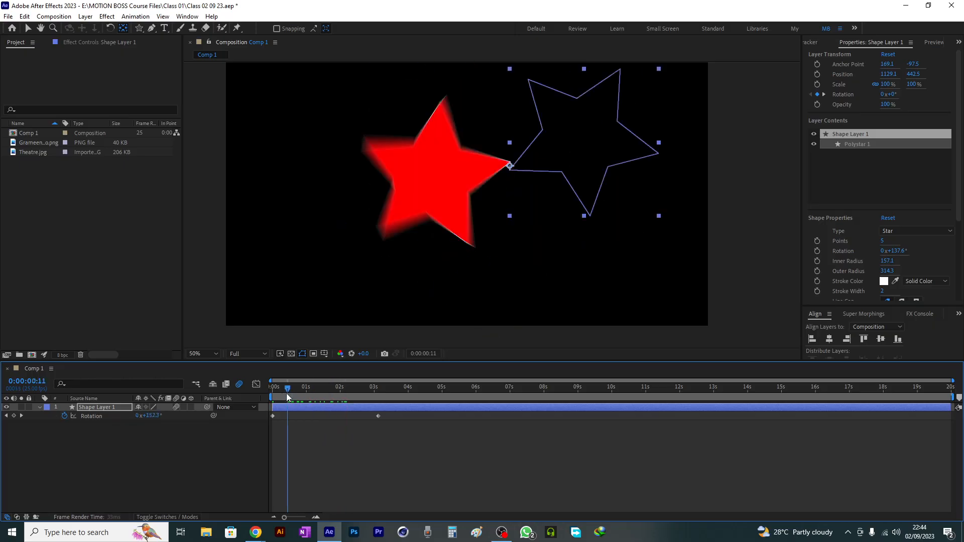
key(space)
key(space)
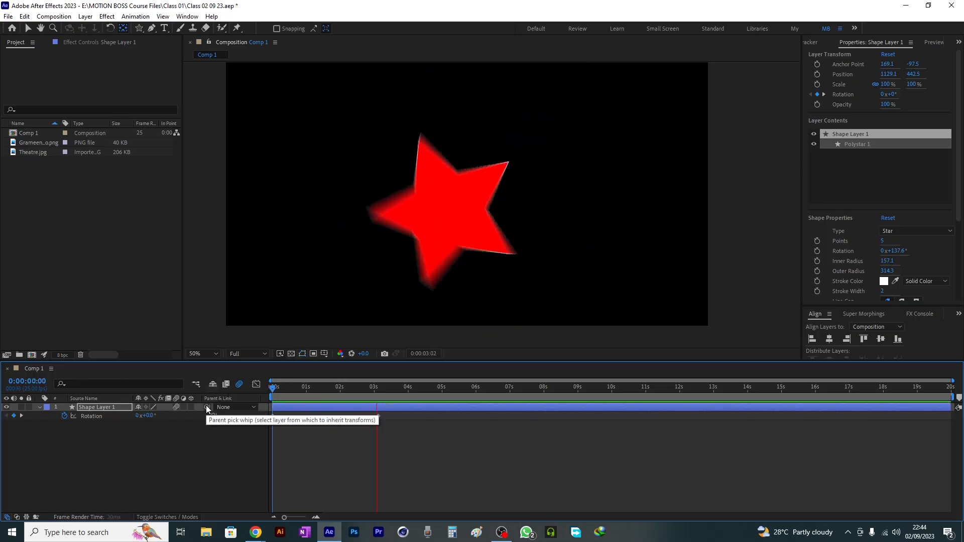
key(space)
drag(306, 387, 225, 407)
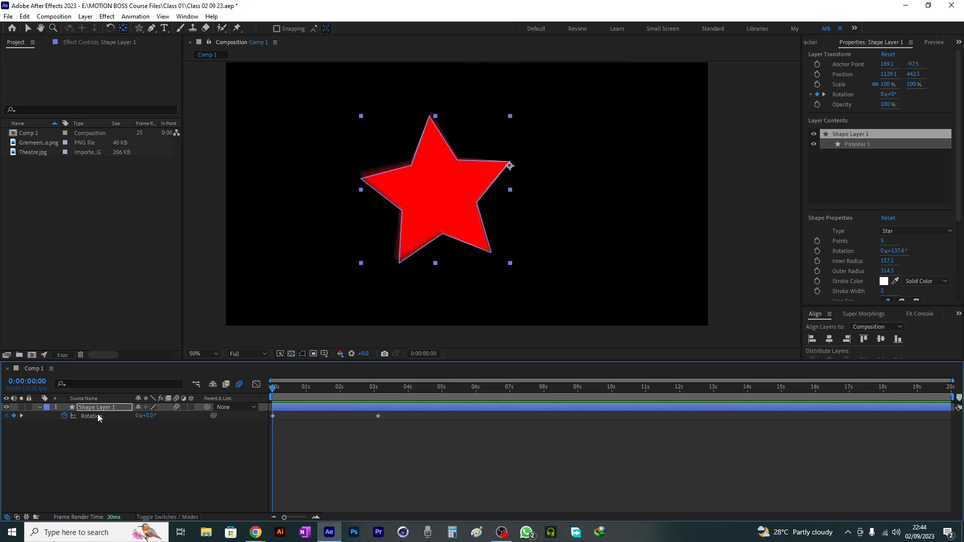
- Delete the star's layer and draw a wide red rectangle about 1388 × 124 px near the middle of the composition
key(Delete)
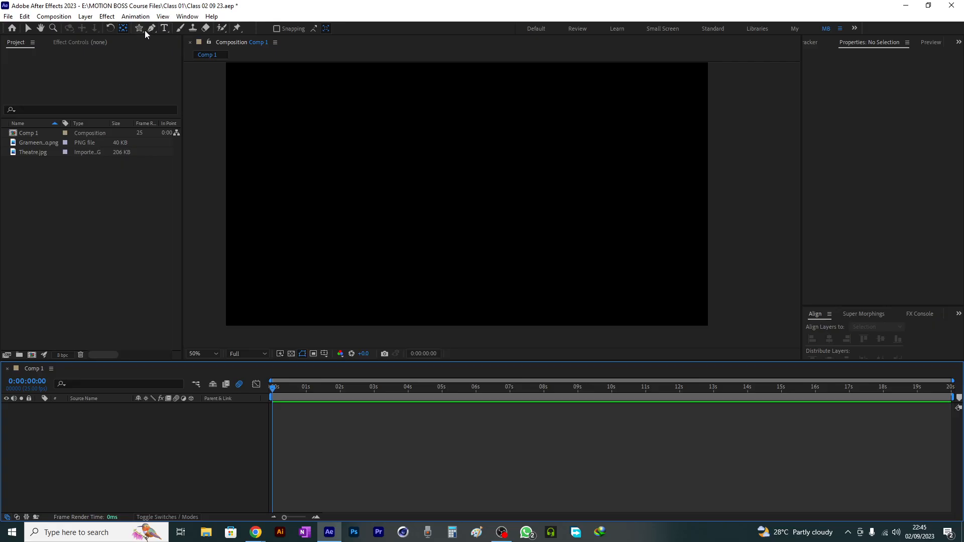
drag(141, 27, 190, 36)
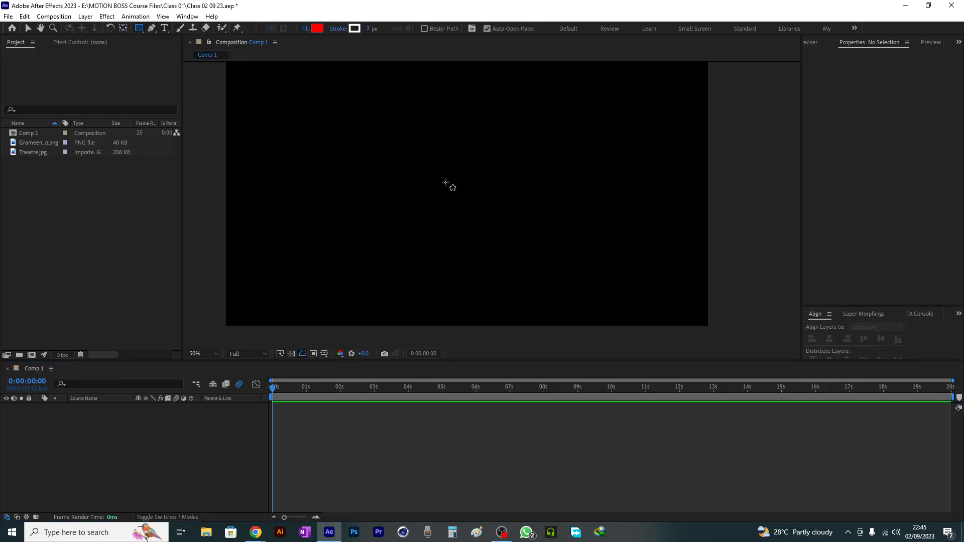
drag(319, 158, 667, 190)
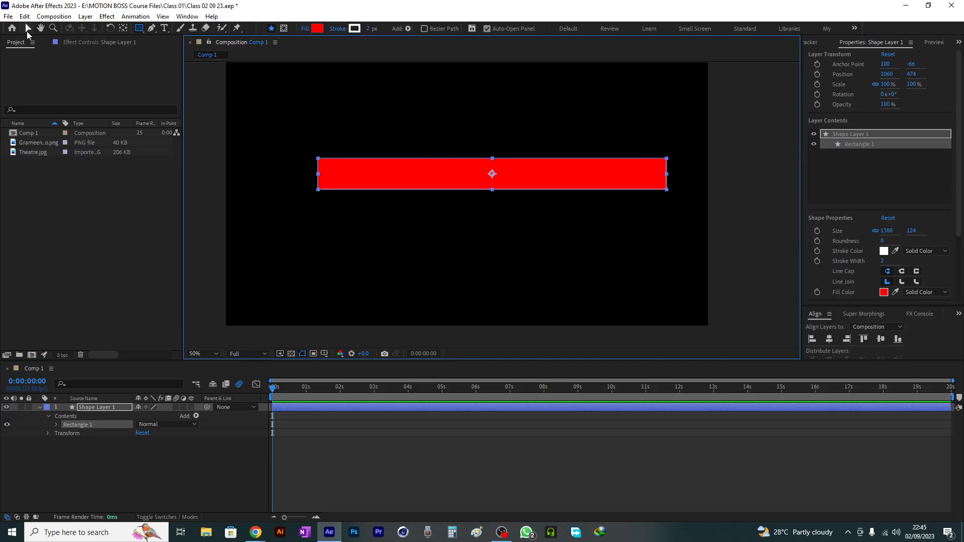
- Shift the red rectangle slightly down and to the left, and scale its layer to 124%
click(27, 28)
drag(459, 184, 447, 210)
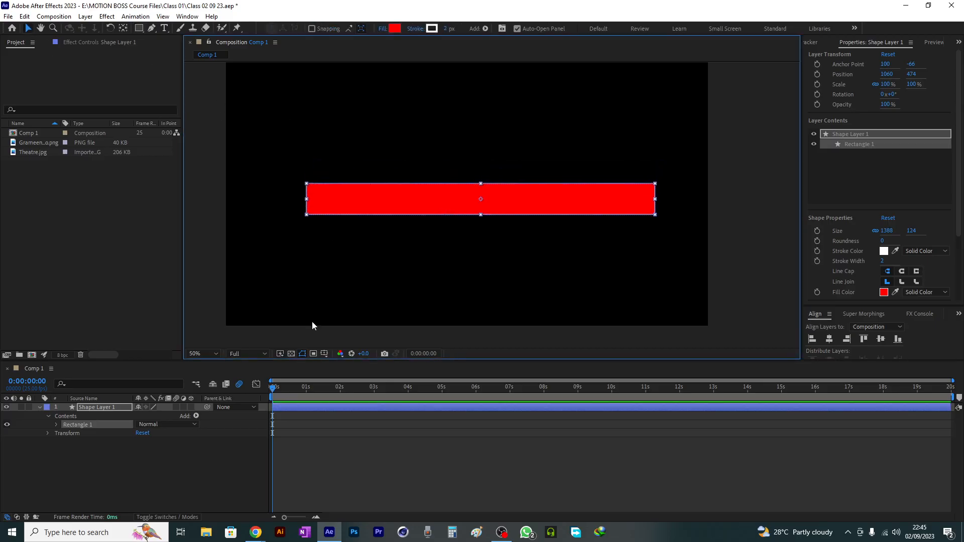
click(105, 408)
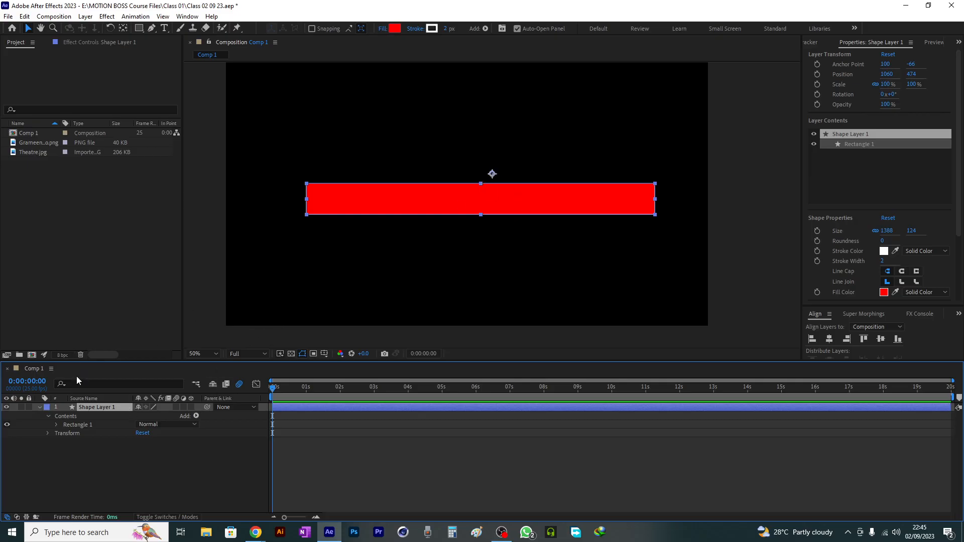
key(s)
mouse_move(151, 416)
mouse_down()
mouse_move(165, 416)
mouse_move(107, 417)
mouse_move(150, 417)
mouse_up()
- Move the rectangle layer's anchor point to just above the bar's upper-left corner, at about -645, -51.5
click(122, 29)
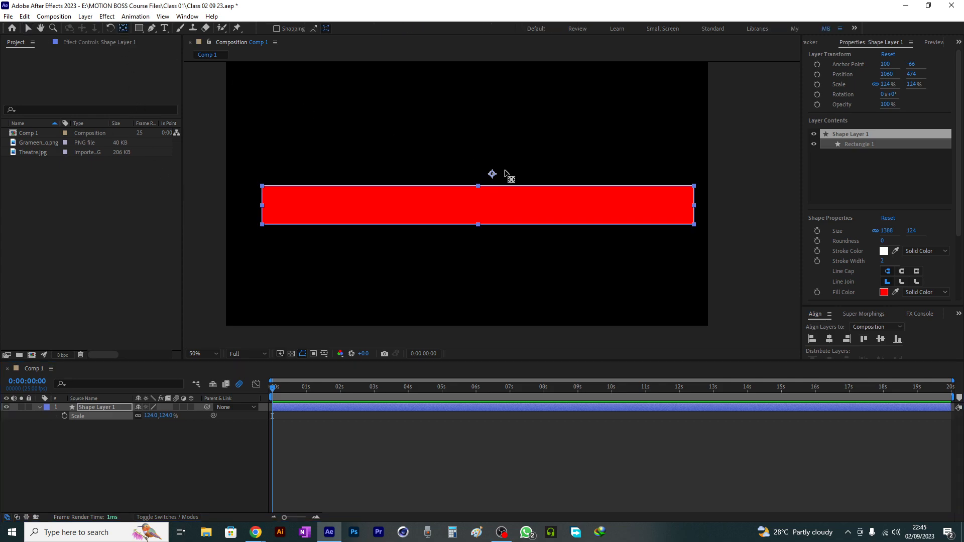
drag(492, 174, 260, 179)
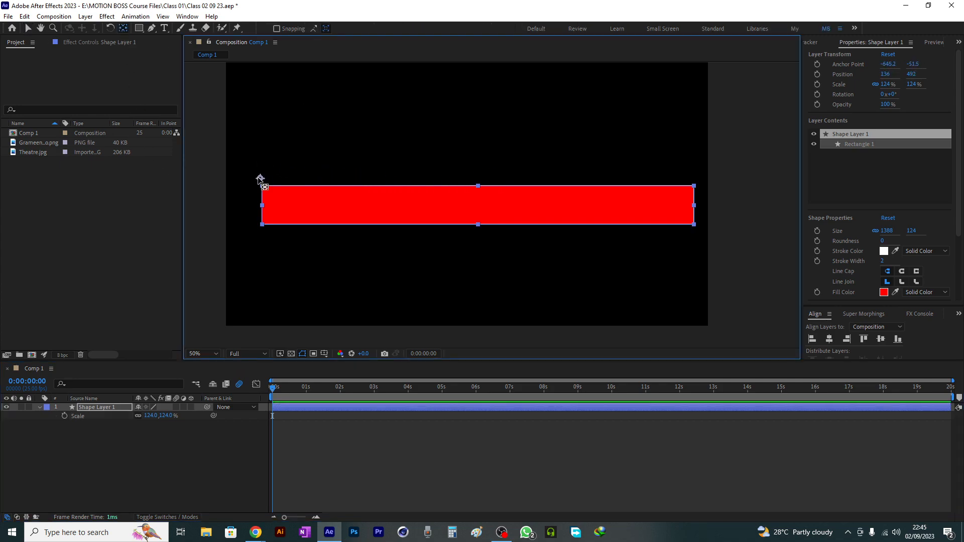
- Scale the red rectangle to 117%, move its anchor point above it near the composition's upper centre, and try scaling from there
mouse_move(158, 421)
mouse_down()
mouse_move(168, 413)
mouse_move(95, 408)
mouse_move(132, 404)
mouse_move(81, 412)
mouse_move(151, 404)
mouse_move(138, 407)
mouse_move(153, 416)
mouse_up()
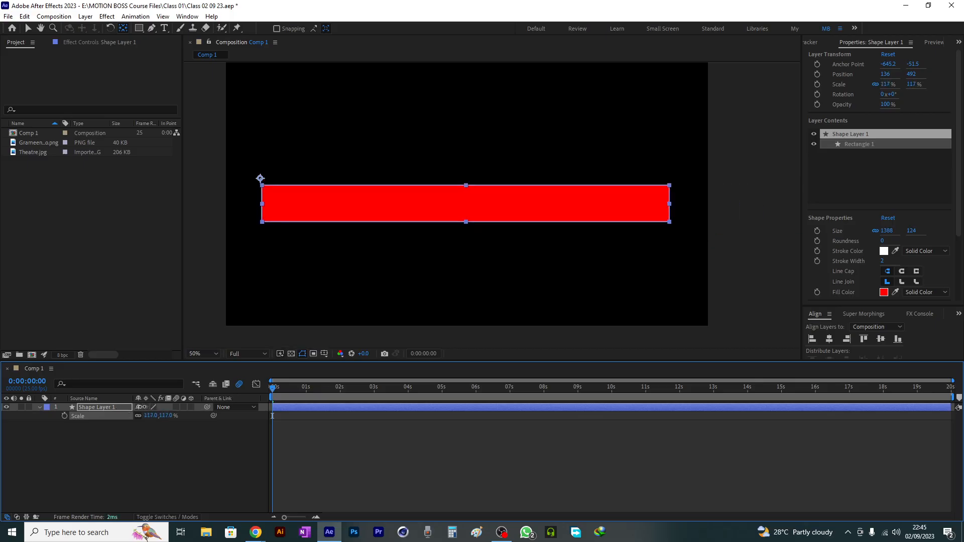
click(114, 408)
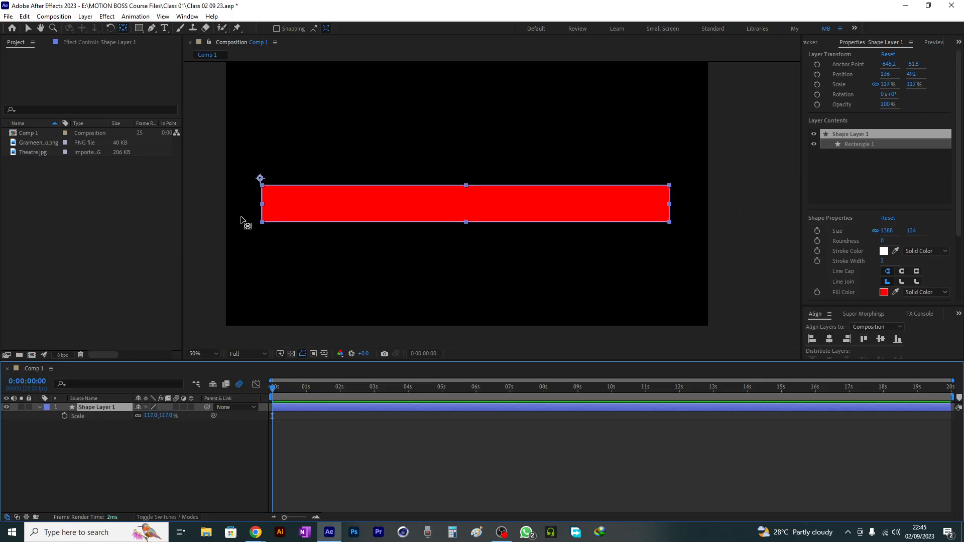
drag(260, 178, 463, 102)
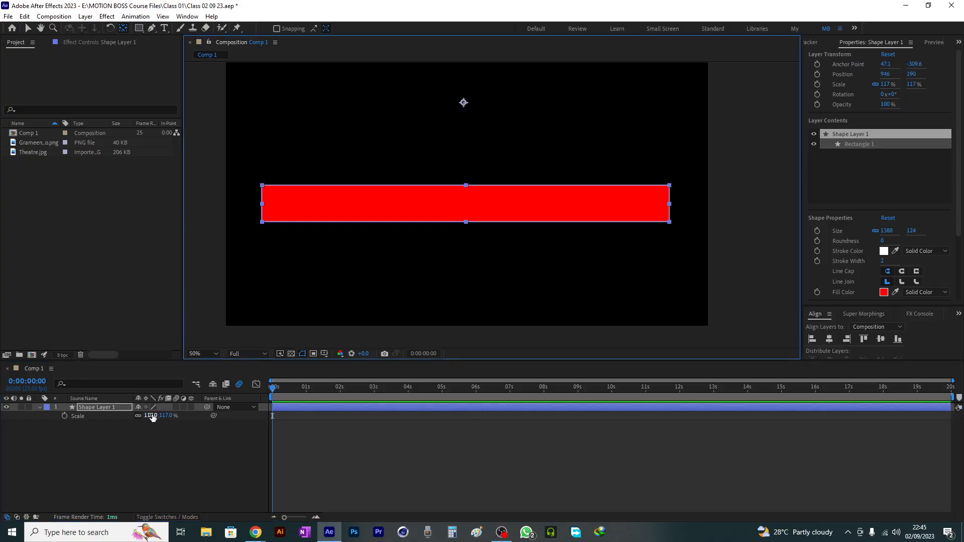
mouse_move(151, 416)
mouse_down()
mouse_move(103, 422)
mouse_move(146, 406)
mouse_move(118, 414)
mouse_move(146, 406)
mouse_move(139, 400)
mouse_move(90, 417)
mouse_move(147, 409)
mouse_up()
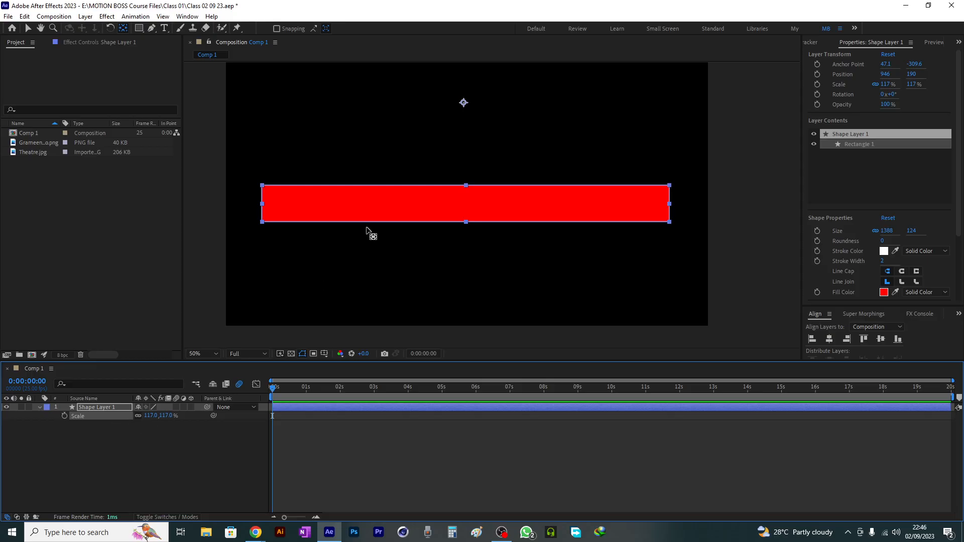
- Place the anchor point at the middle of the rectangle's left edge, unlink the scale dimensions and set them to 60 and 101%
drag(463, 102, 262, 205)
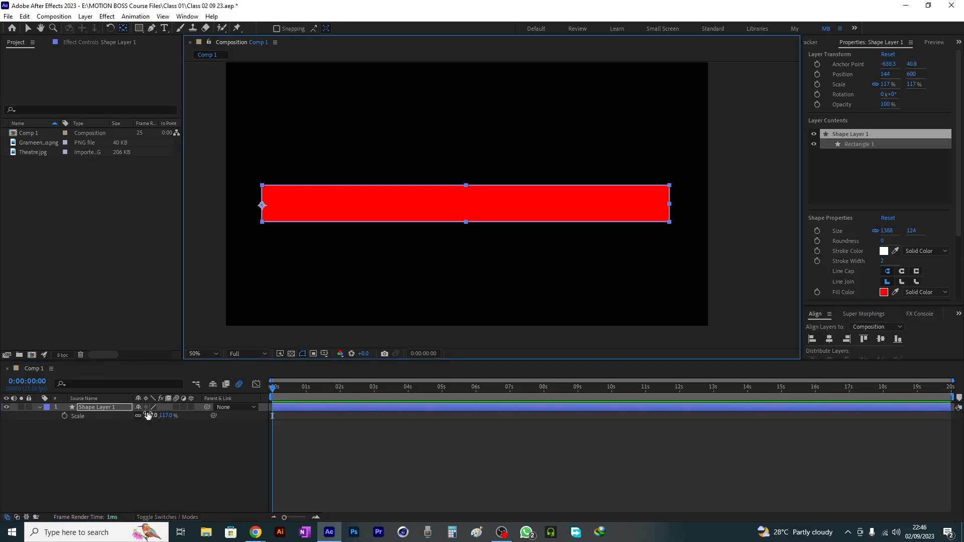
mouse_move(151, 416)
mouse_down()
mouse_move(113, 421)
mouse_move(165, 411)
mouse_up()
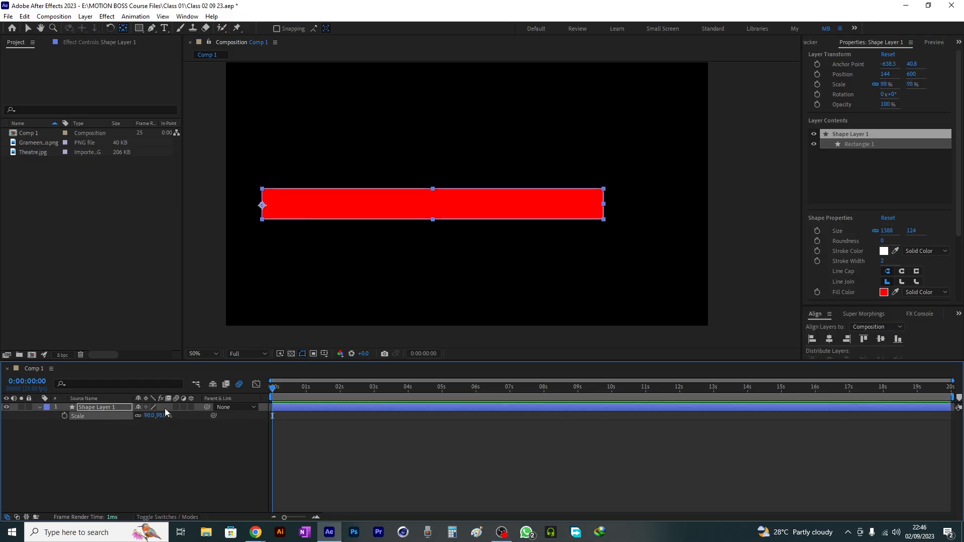
click(139, 415)
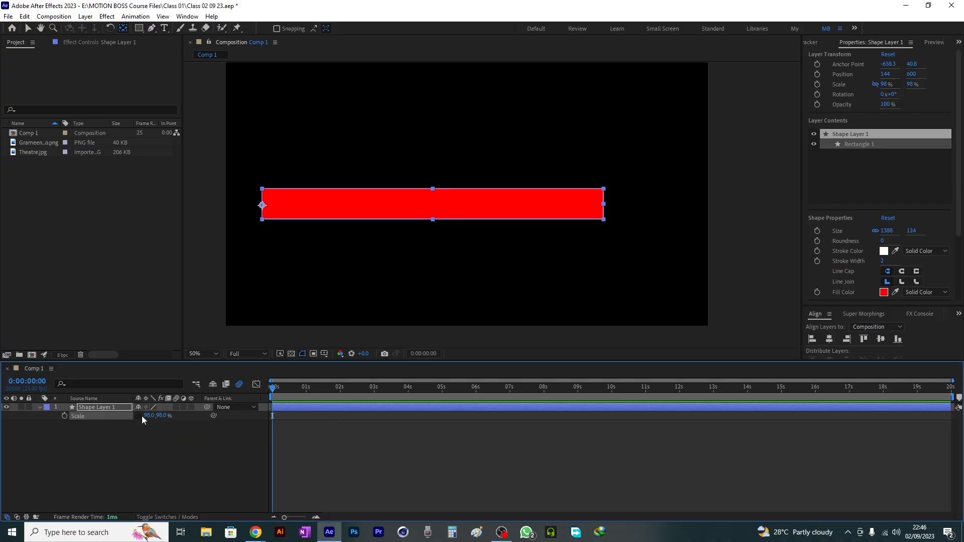
mouse_move(150, 418)
mouse_down()
mouse_move(113, 428)
mouse_move(162, 434)
mouse_move(217, 399)
mouse_move(261, 402)
mouse_move(151, 419)
mouse_up()
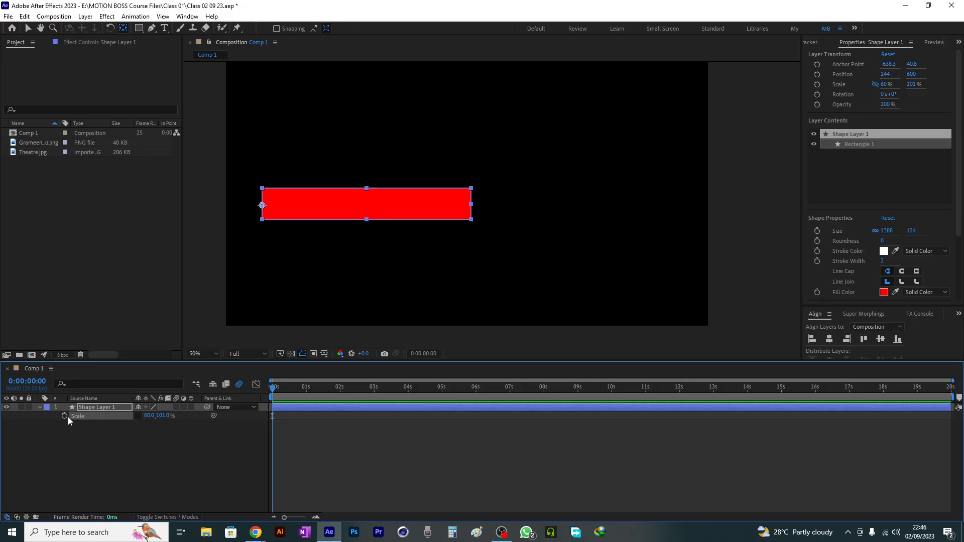
- Keyframe the rectangle's horizontal scale to grow from 0% at the start to 60% at about 2 seconds
drag(277, 398, 340, 398)
key(Home)
text(0)
key(Return)
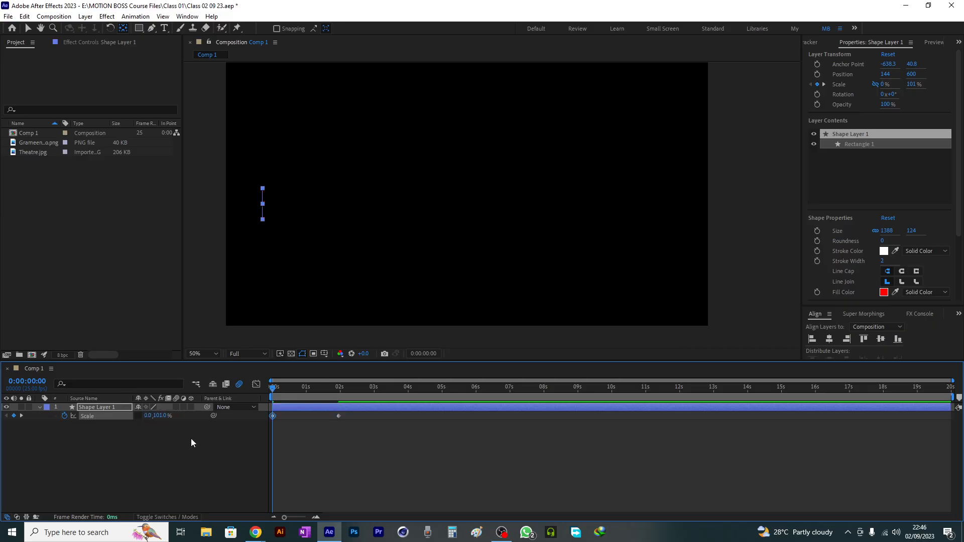
- Preview the scale animation from the start of the composition
drag(280, 390, 261, 397)
key(space)
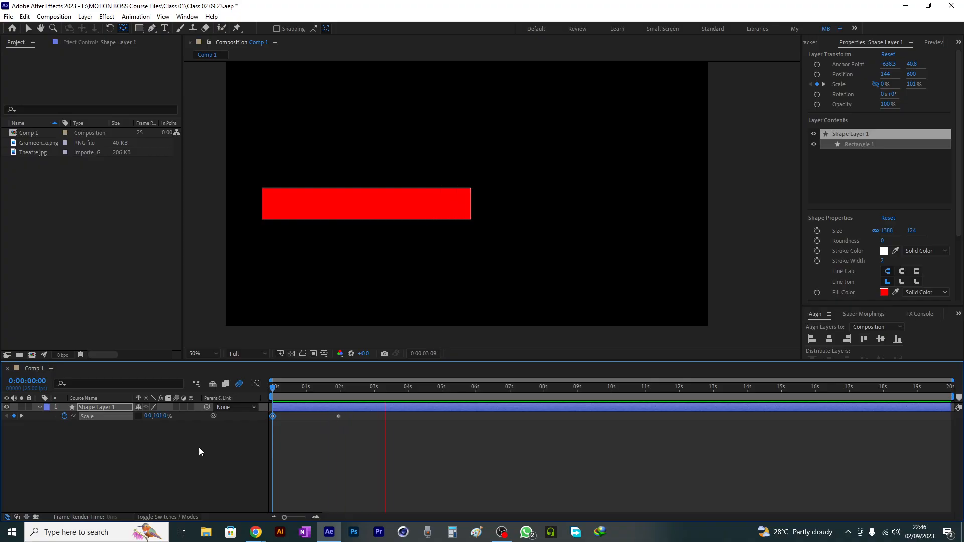
key(space)
- Delete the animated Shape Layer 1 from Comp 1
drag(287, 392, 125, 408)
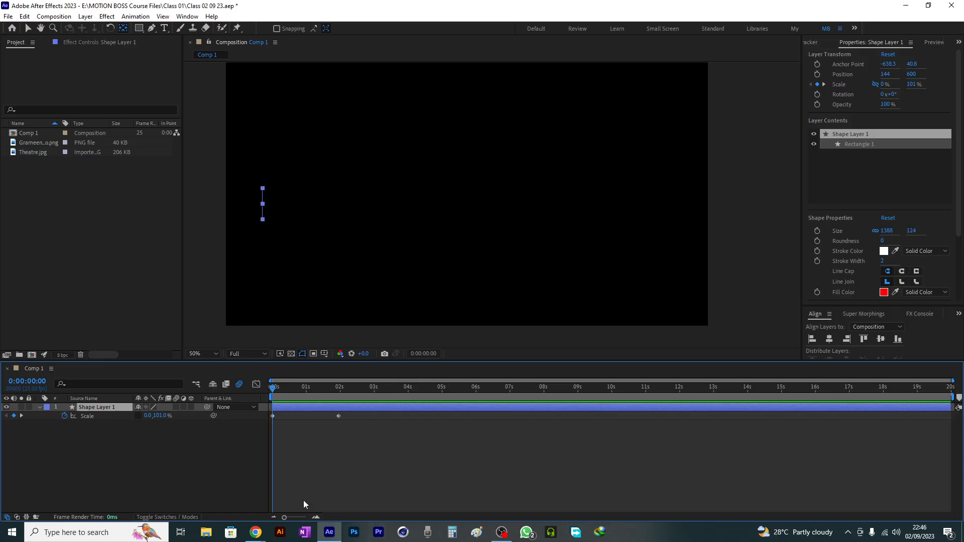
drag(275, 393, 253, 399)
key(Delete)
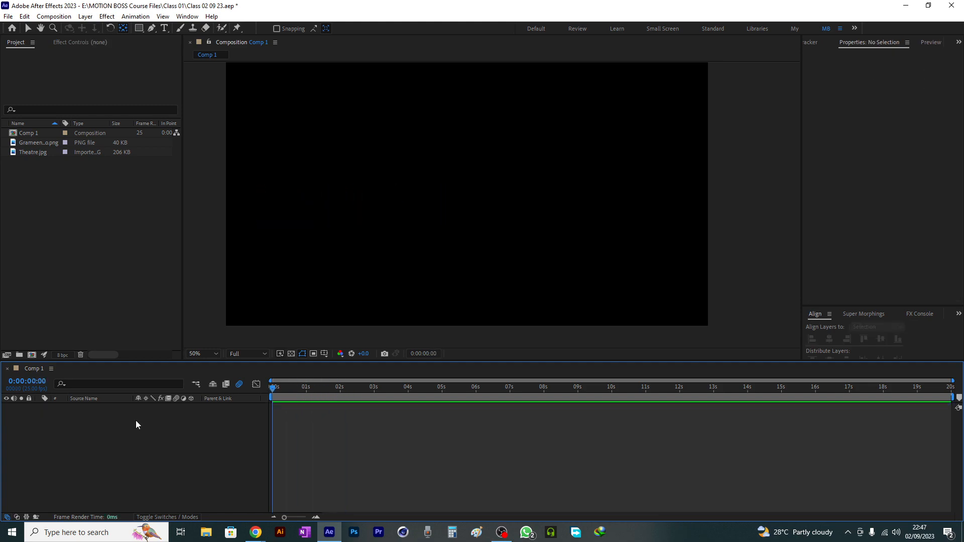
- Draw a wide red rectangle about 1426 by 232 px across the middle of the composition with the Rectangle Tool
click(139, 29)
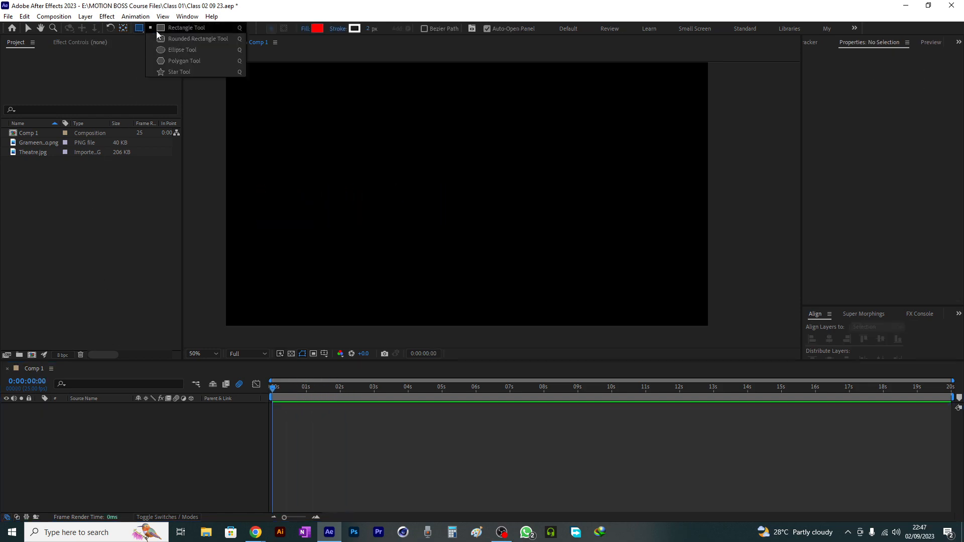
click(196, 31)
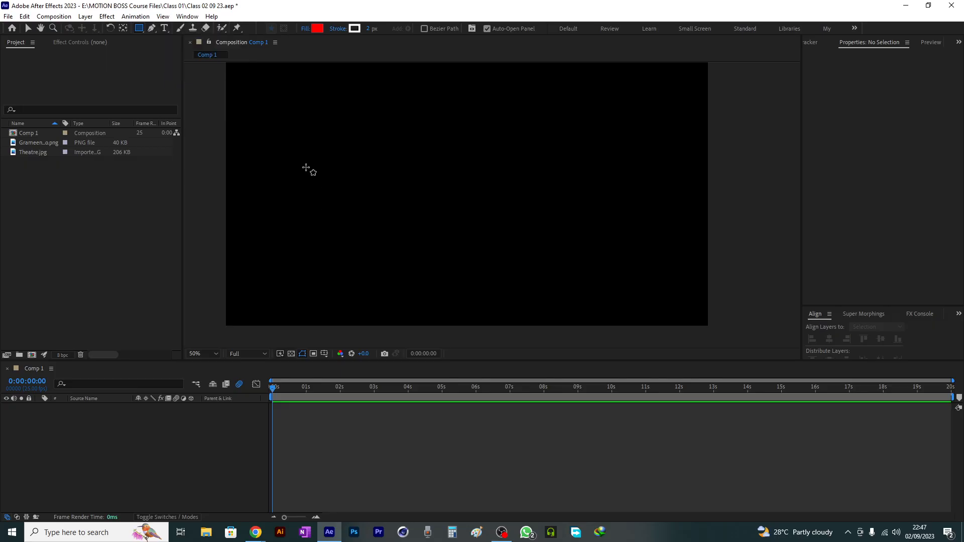
mouse_move(278, 153)
mouse_down()
mouse_move(385, 226)
mouse_move(603, 236)
mouse_move(649, 217)
mouse_move(627, 215)
mouse_move(636, 211)
mouse_up()
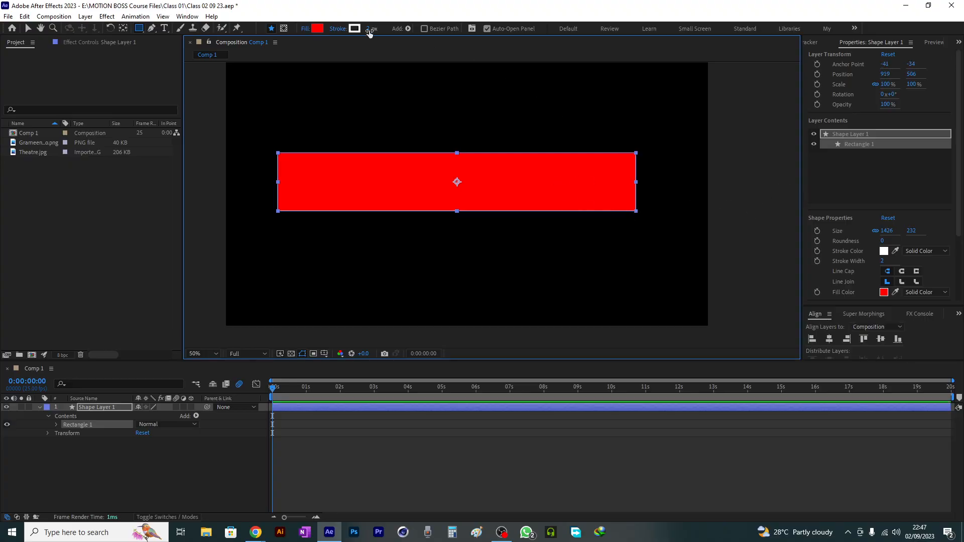
- Give the rectangle an 11 px stroke and change the stroke colour to yellow
drag(369, 33, 375, 30)
click(354, 28)
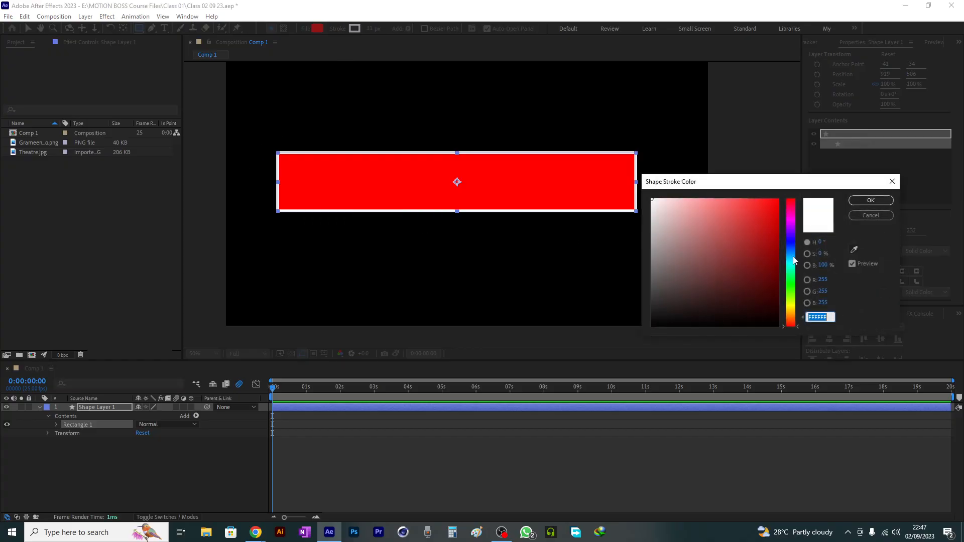
click(790, 307)
click(753, 199)
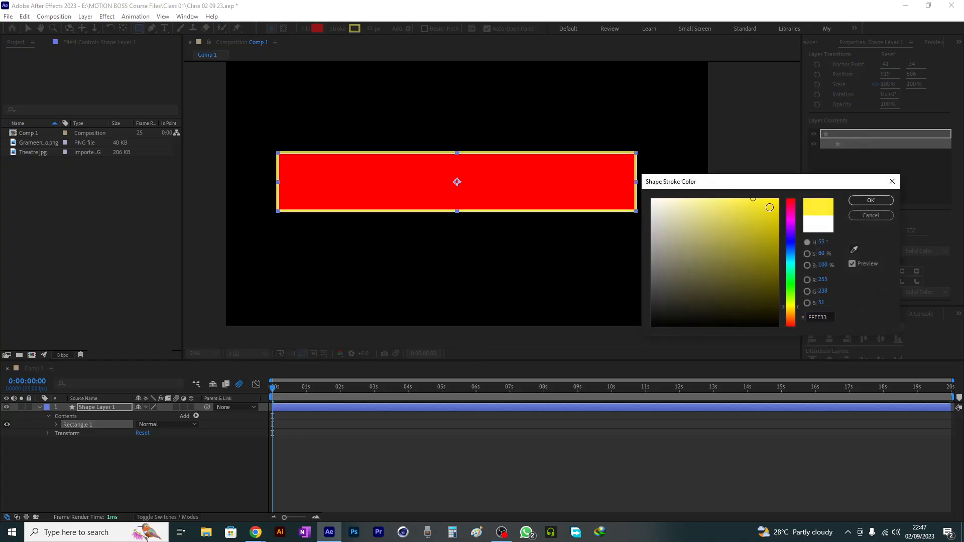
drag(792, 191, 754, 191)
drag(792, 307, 790, 309)
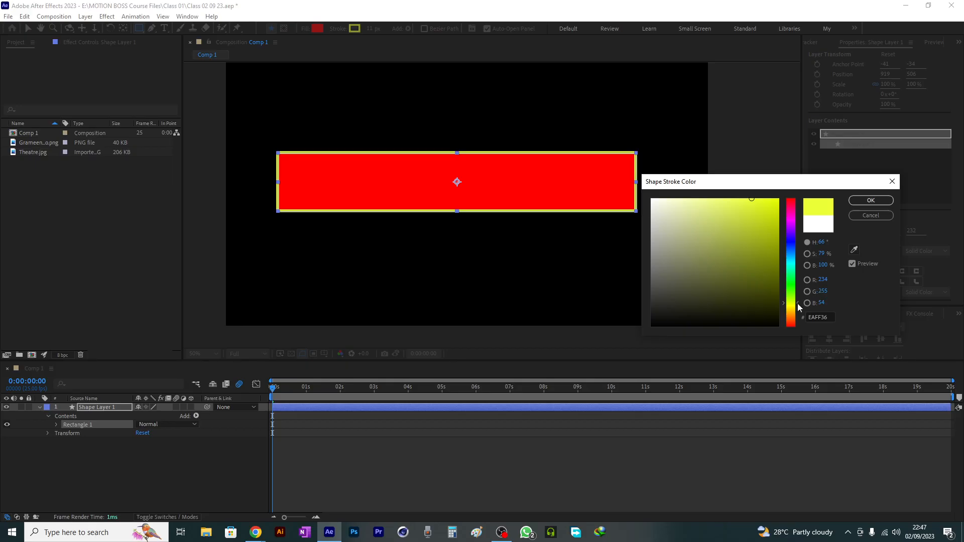
click(867, 201)
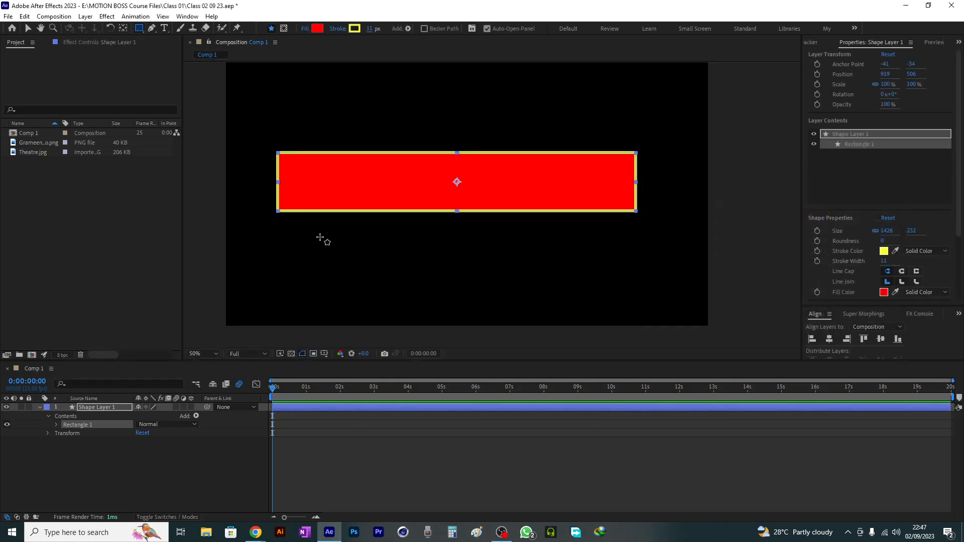
- Switch to the Google Meet call in Chrome, check the in-call messages and return to After Effects
mouse_move(256, 532)
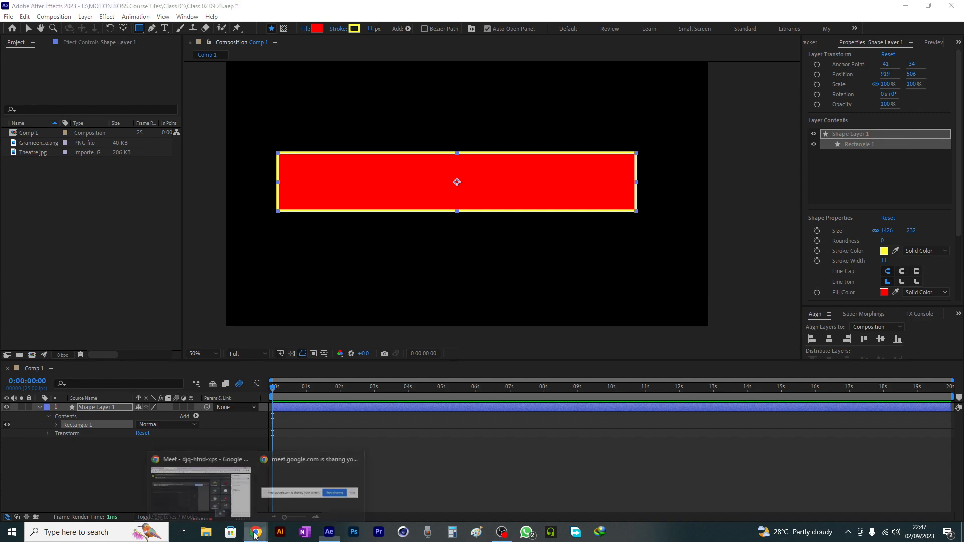
click(243, 477)
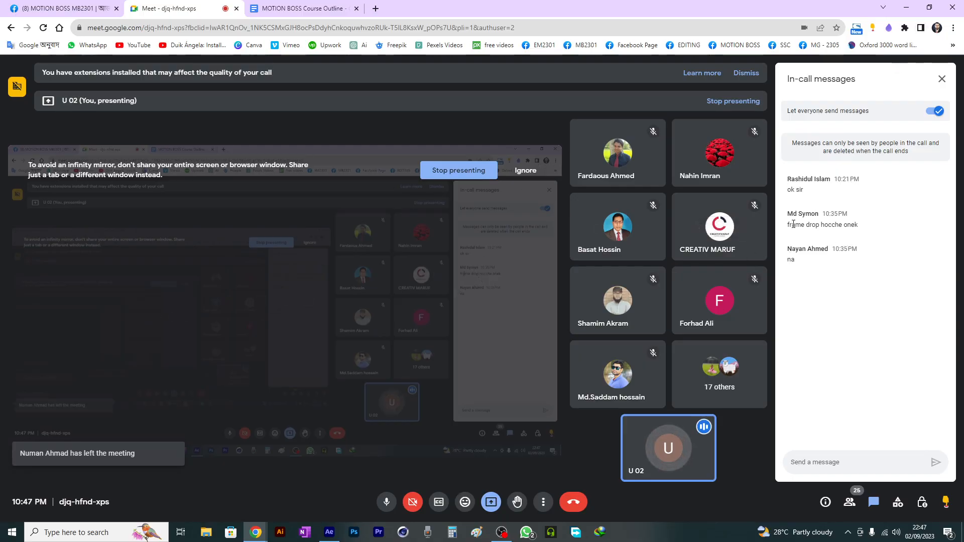
drag(787, 224, 864, 225)
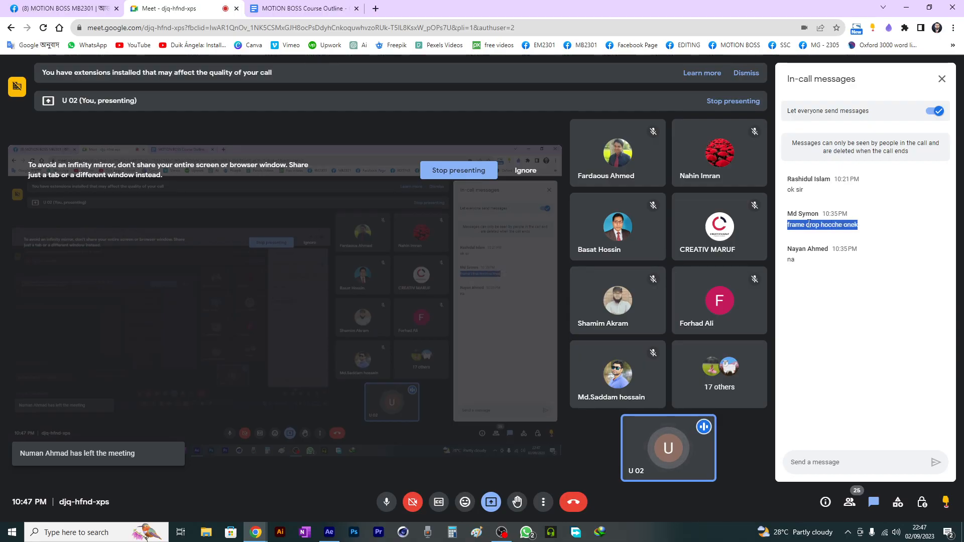
click(865, 224)
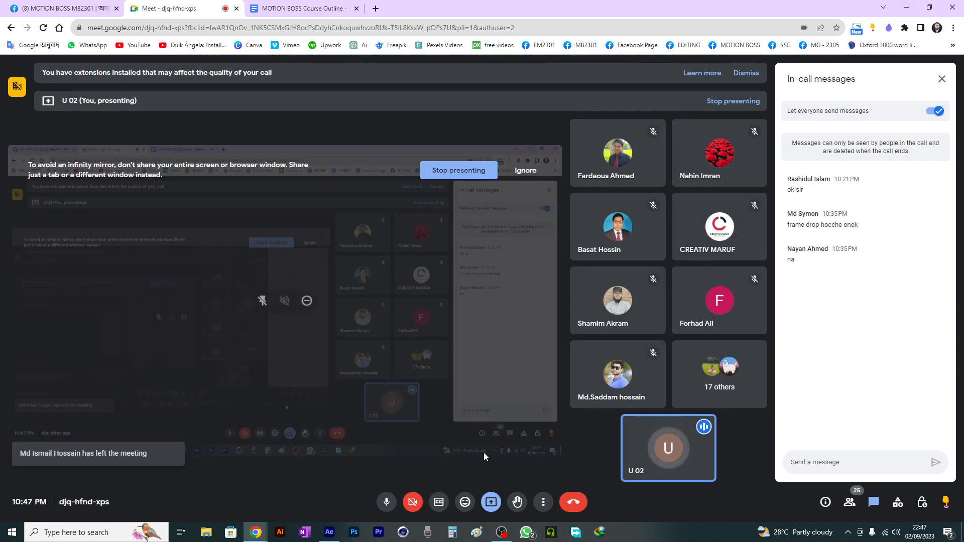
click(902, 11)
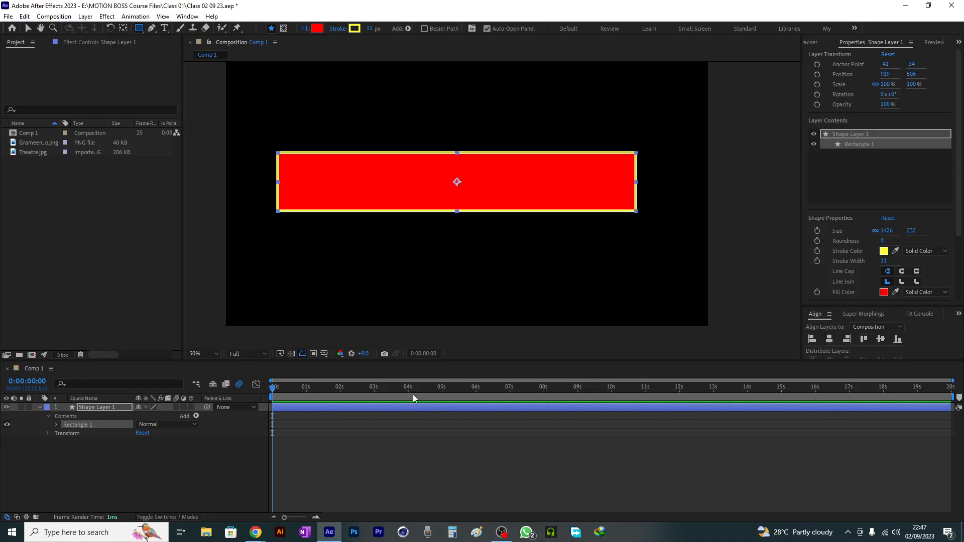
drag(298, 397, 269, 407)
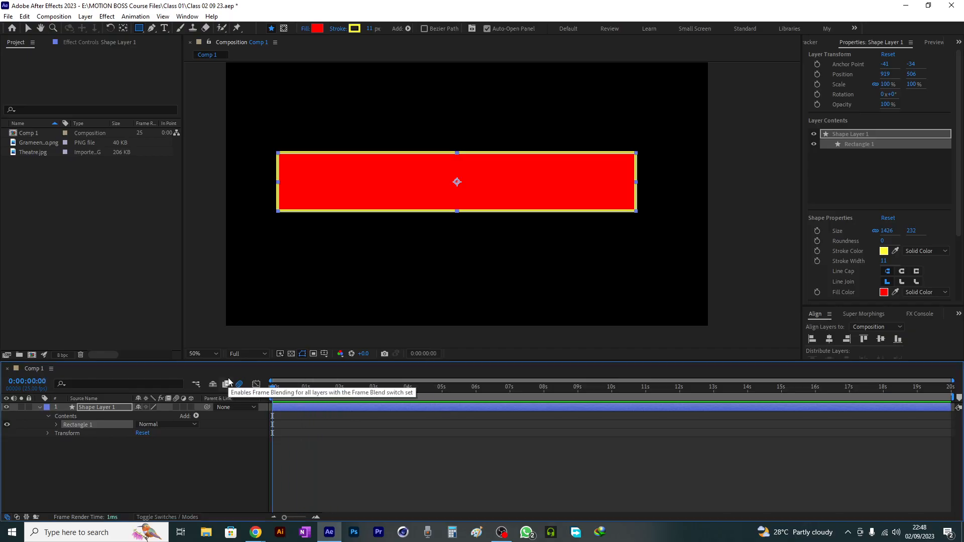
drag(293, 396, 253, 405)
- Centre the rectangle horizontally and vertically in the composition
key(v)
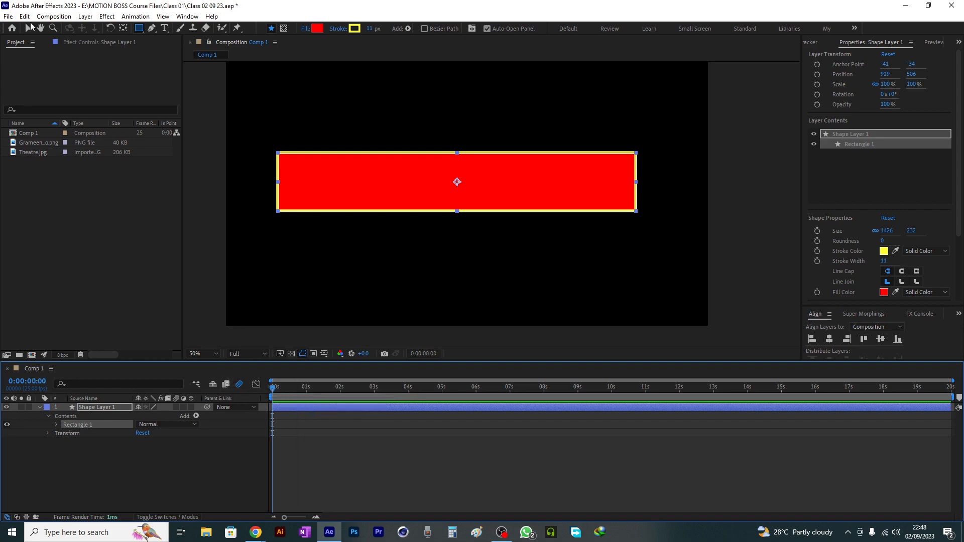
drag(342, 182, 370, 209)
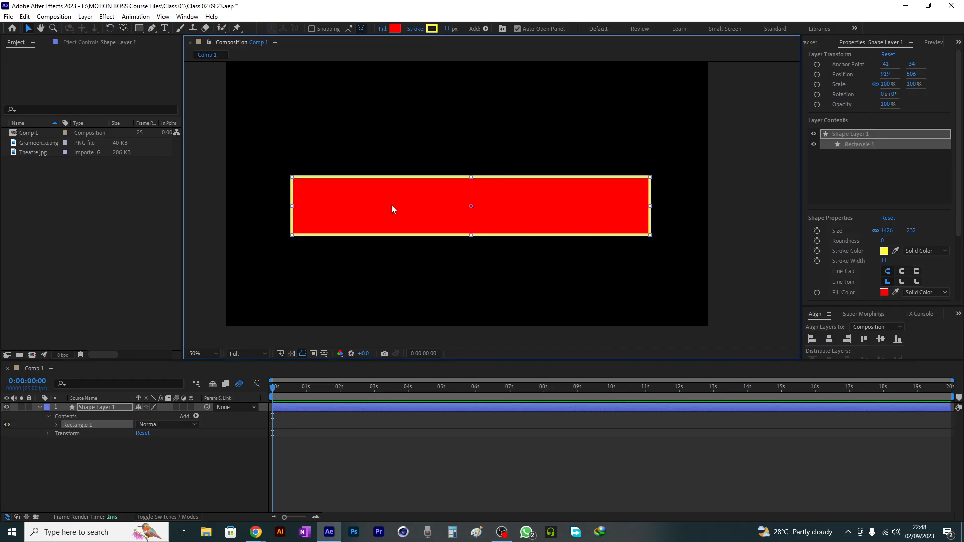
click(830, 339)
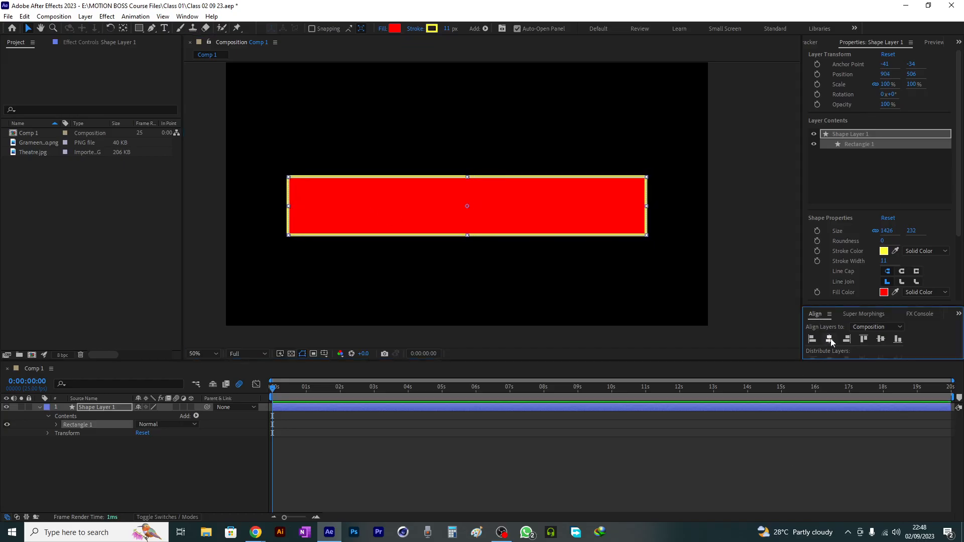
click(881, 340)
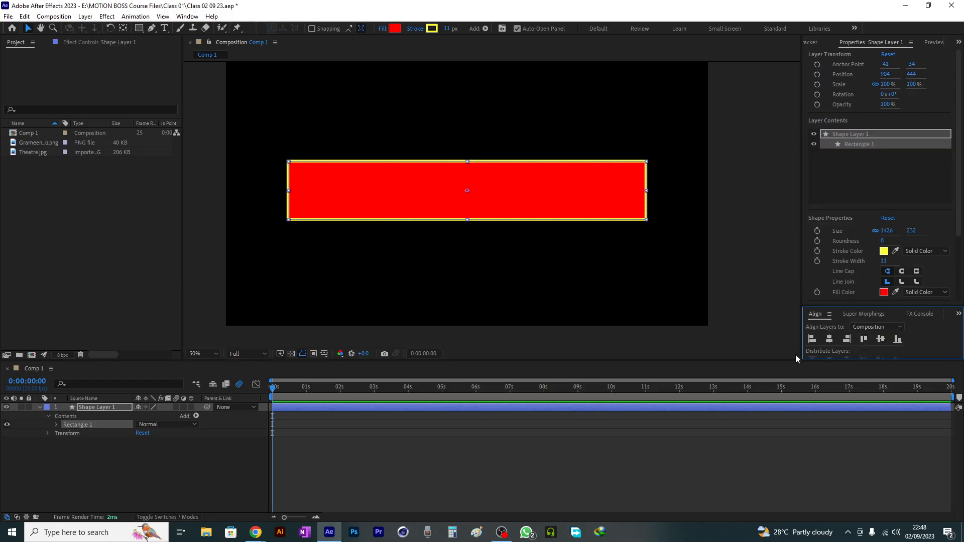
- Set the fill of the rectangle on Shape Layer 1 to None, leaving only its stroke
click(101, 408)
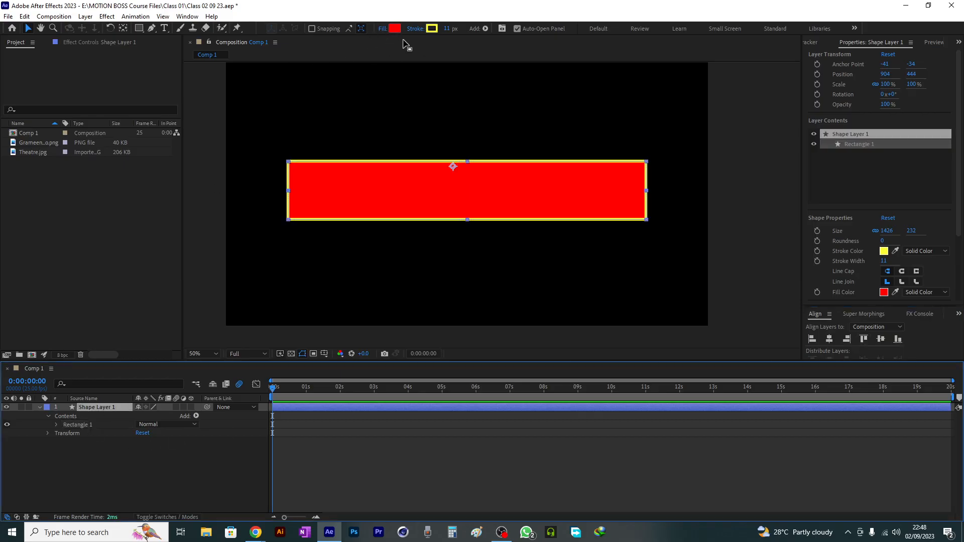
click(381, 29)
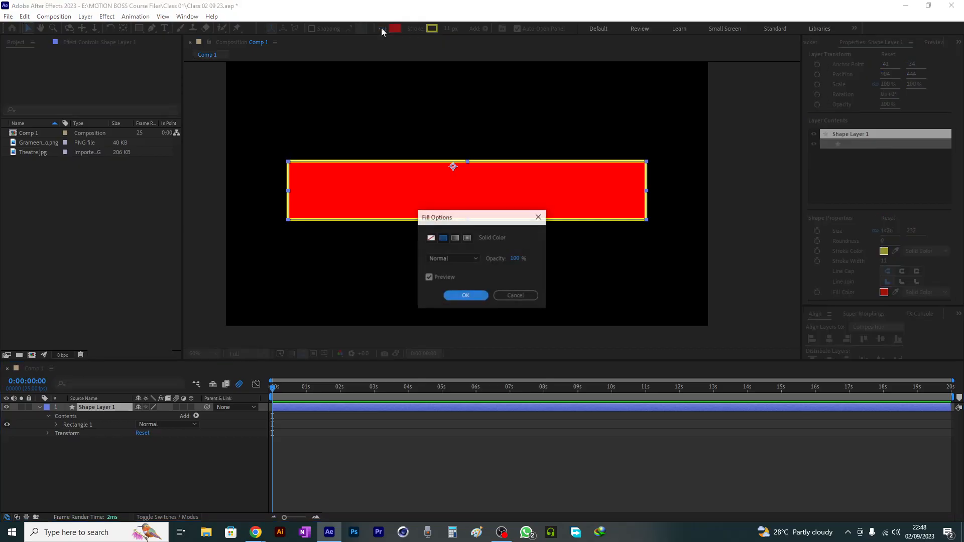
click(431, 238)
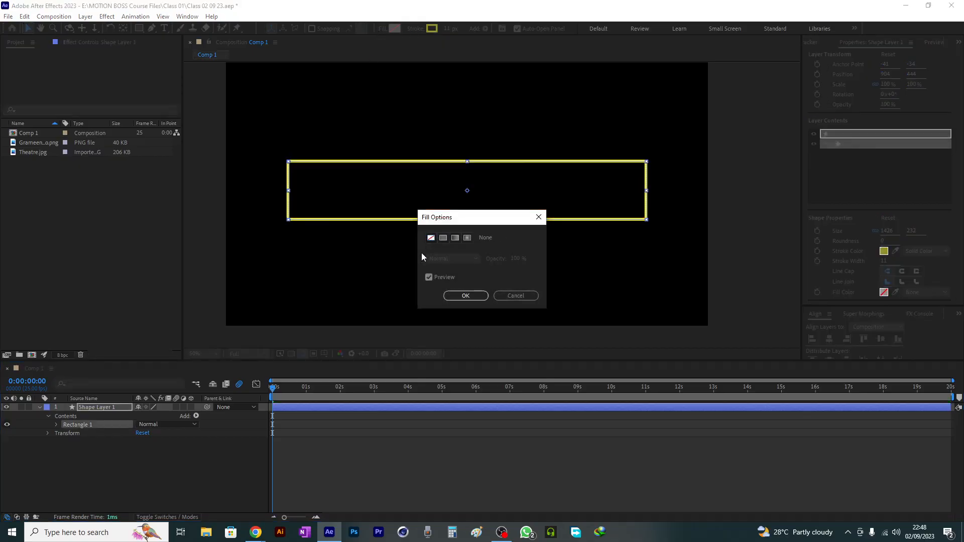
click(458, 296)
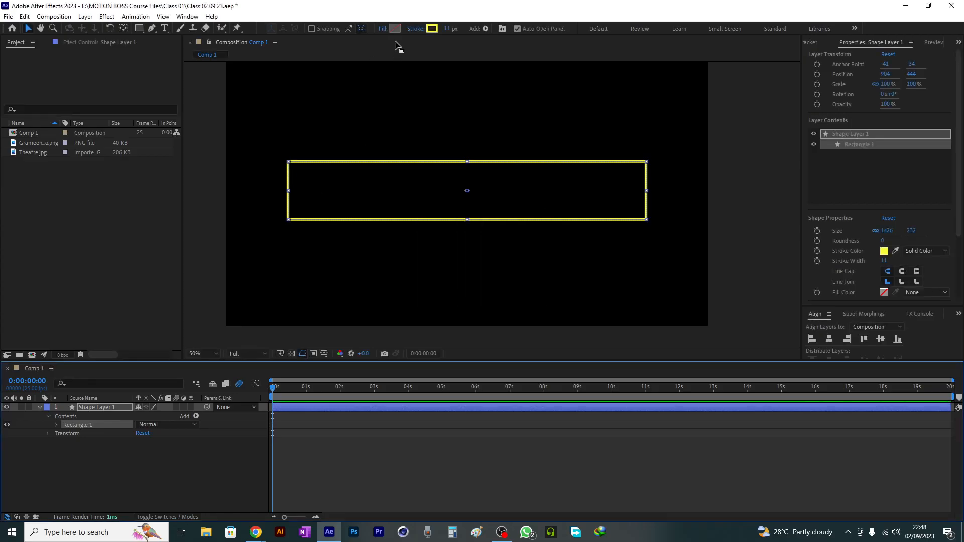
- Try the solid, linear gradient and radial gradient fill types on the rectangle, and return its fill to None
click(381, 28)
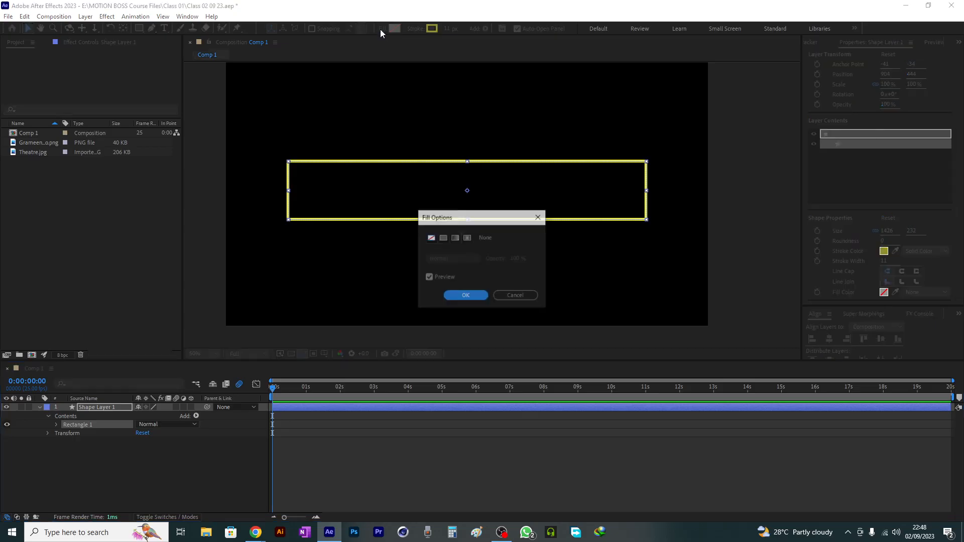
click(444, 238)
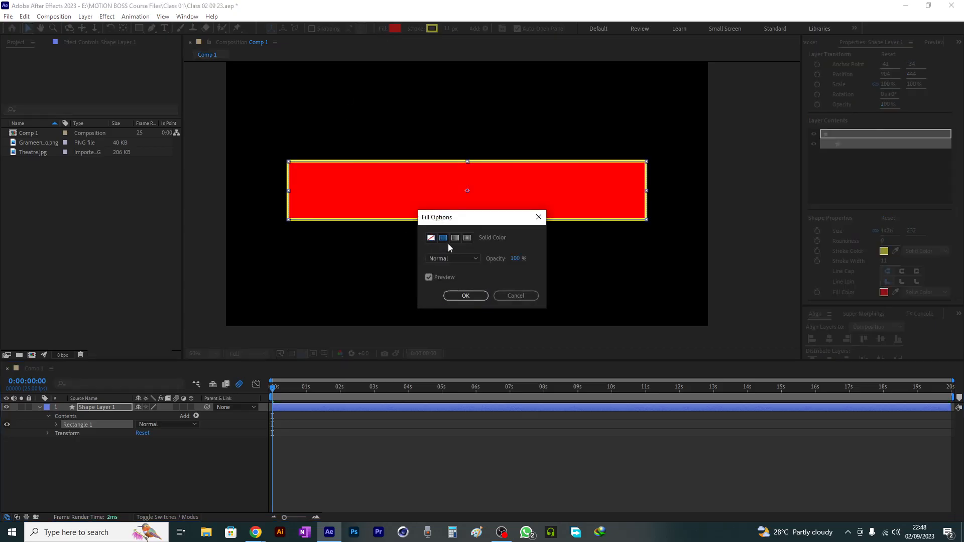
click(455, 238)
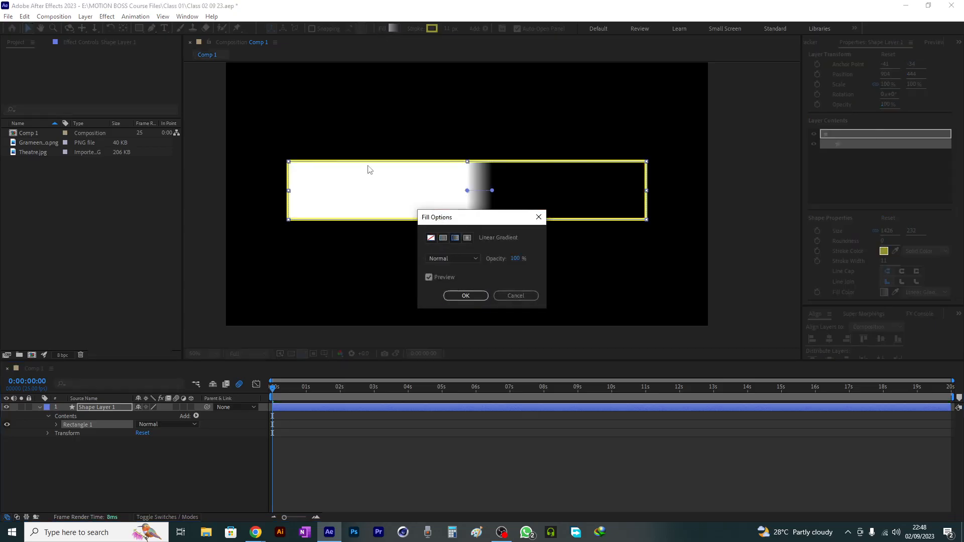
click(468, 238)
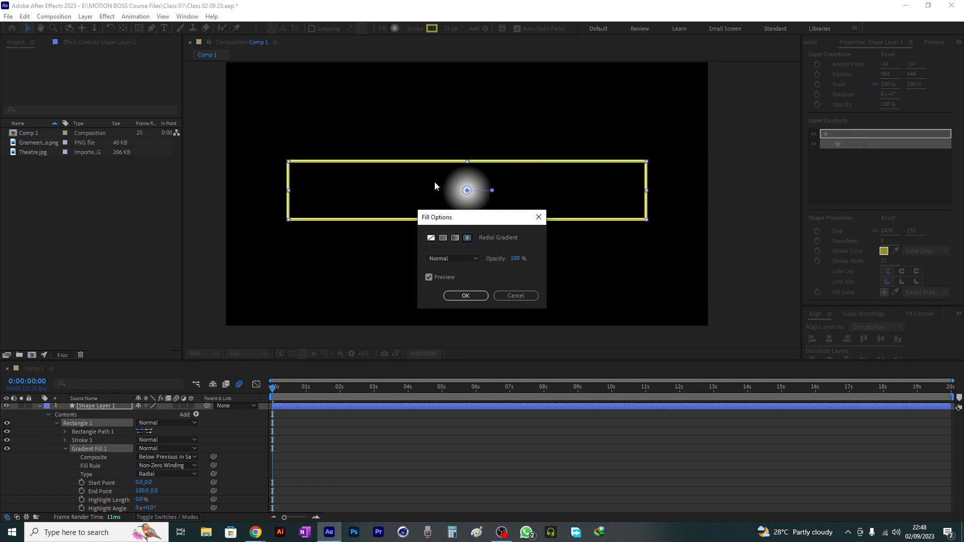
click(431, 239)
click(465, 296)
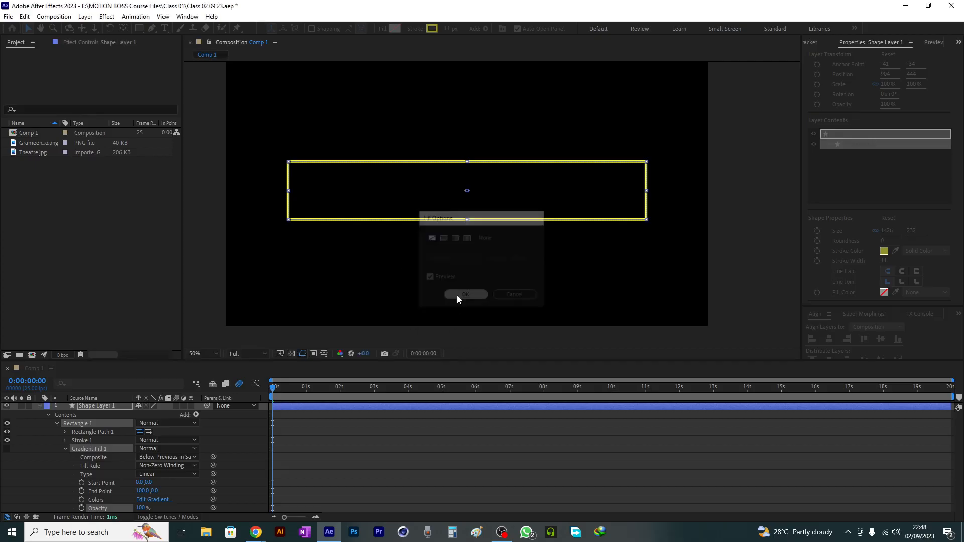
- Move the anchor point of Shape Layer 1 to the centre of the rectangle
click(39, 407)
click(107, 407)
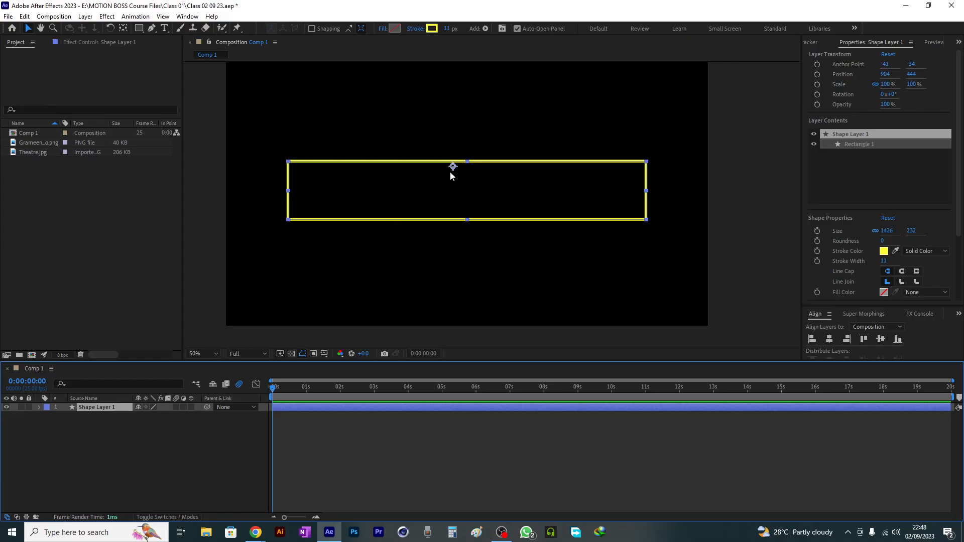
click(123, 28)
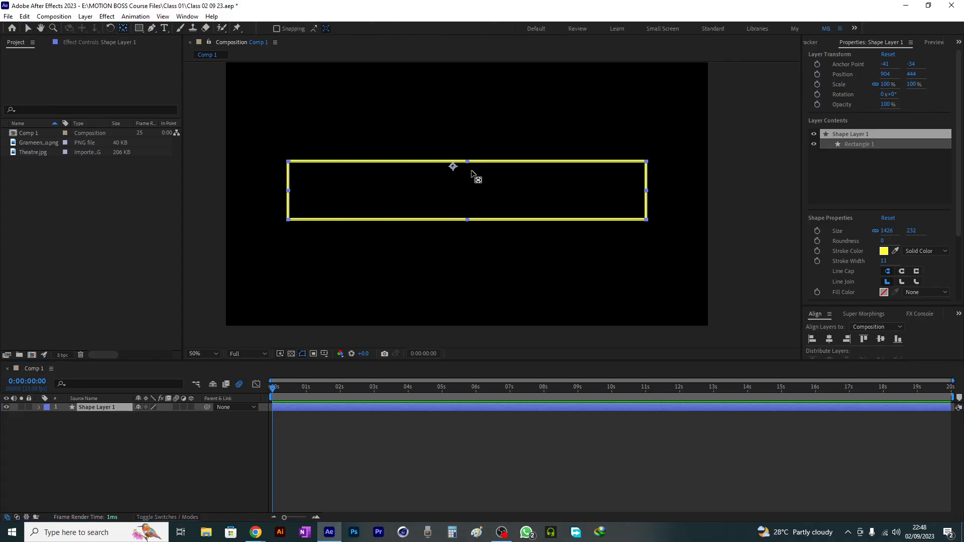
drag(453, 166, 468, 191)
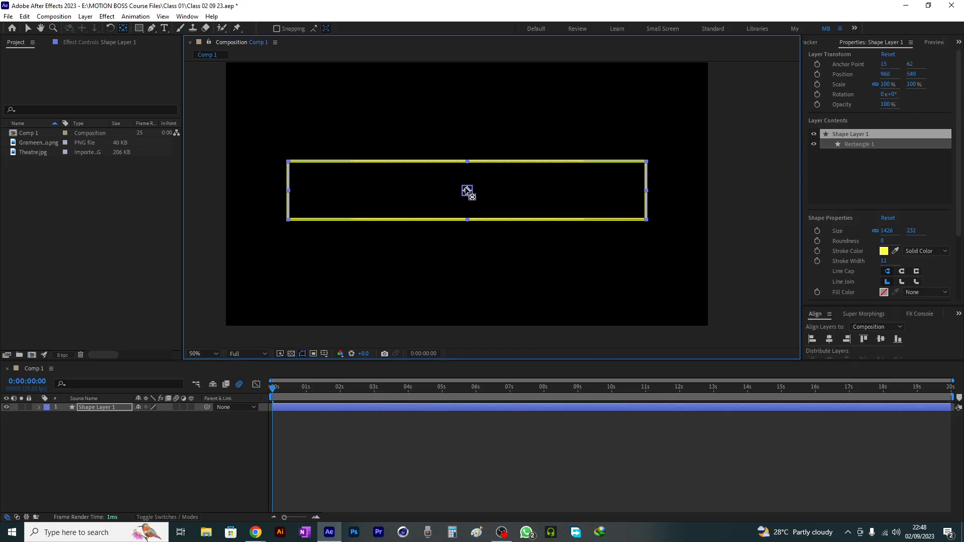
- Duplicate Shape Layer 1 and set the stroke of the duplicate to None
click(95, 408)
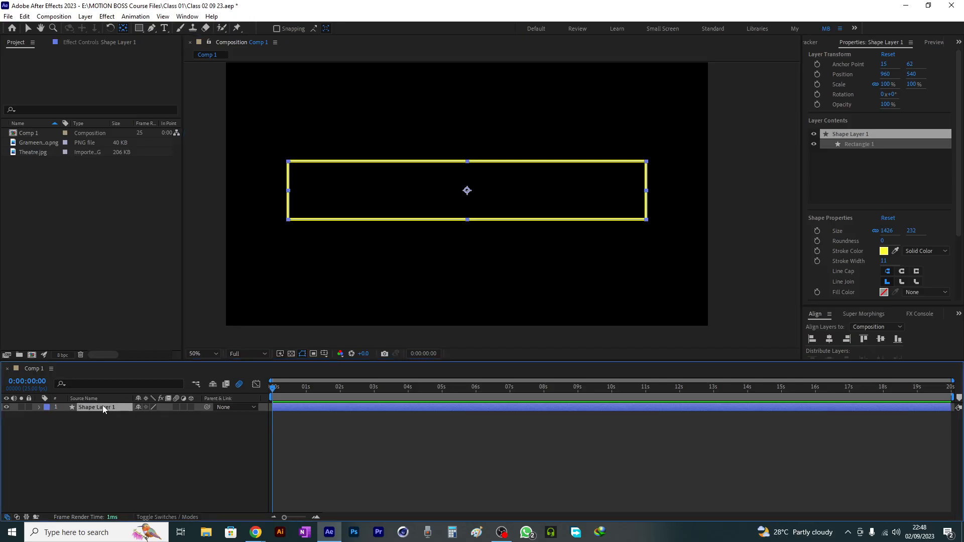
key(ctrl+d)
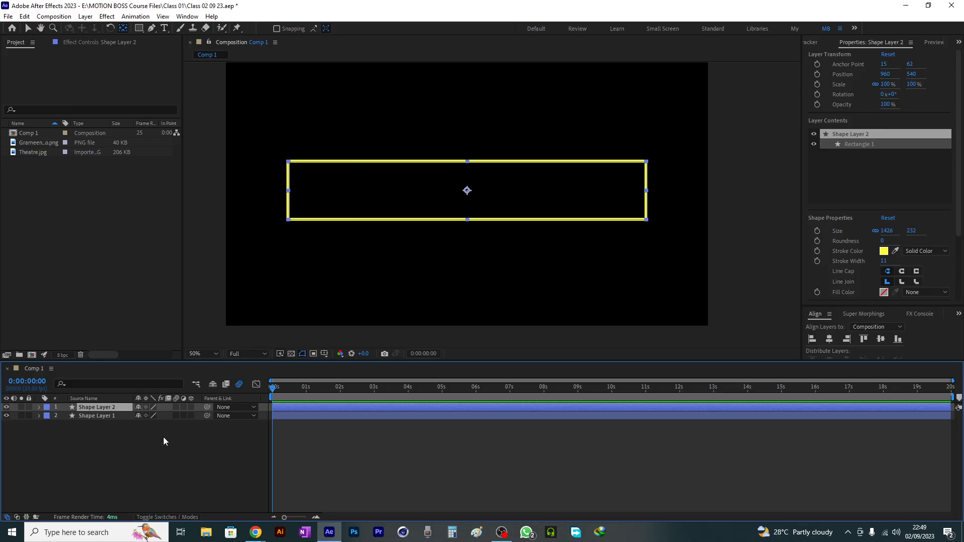
click(139, 28)
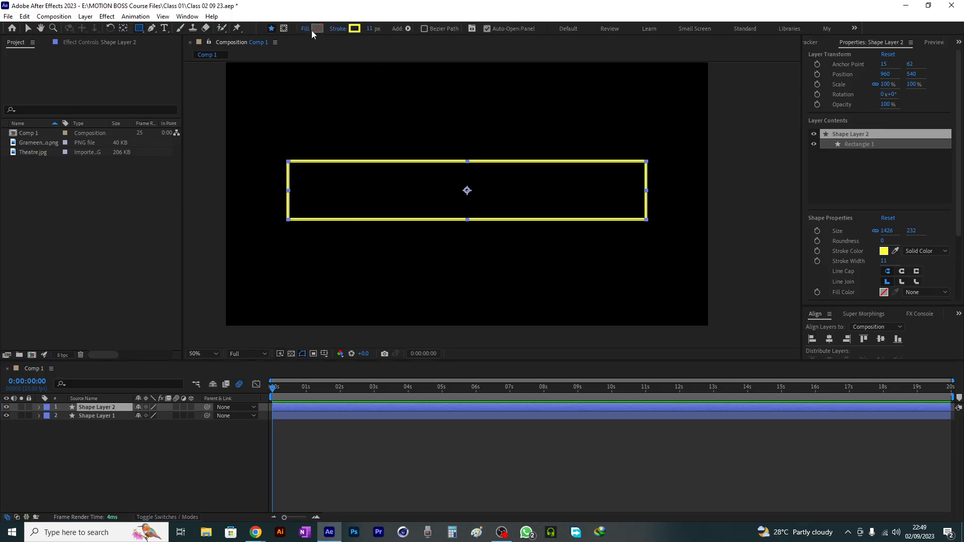
click(338, 29)
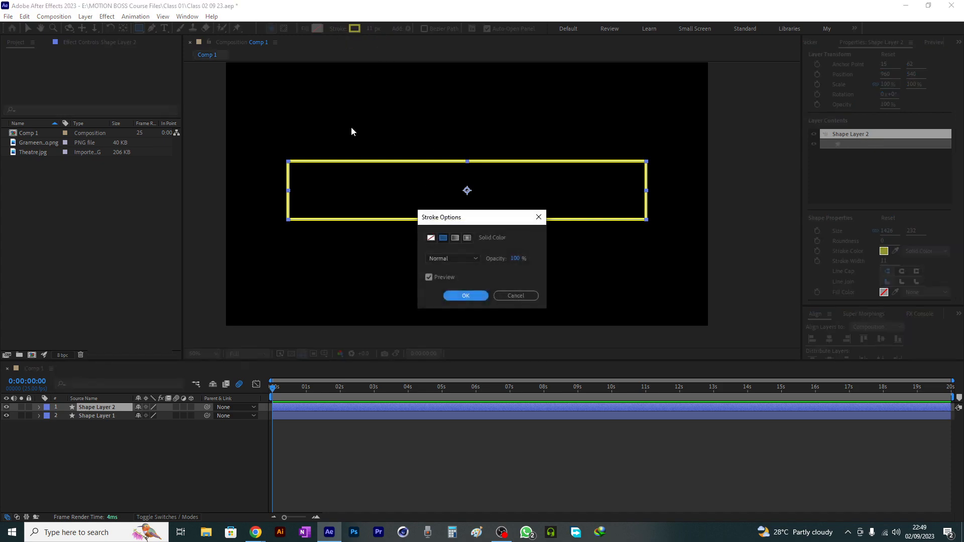
click(431, 239)
click(466, 296)
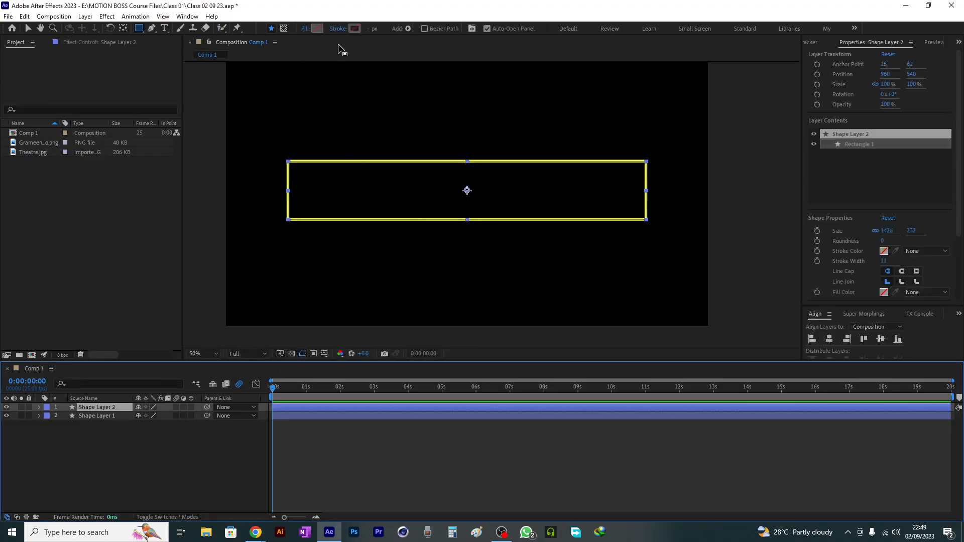
- Set the fill type of the duplicated rectangle on Shape Layer 2 to Linear Gradient
click(306, 28)
click(442, 238)
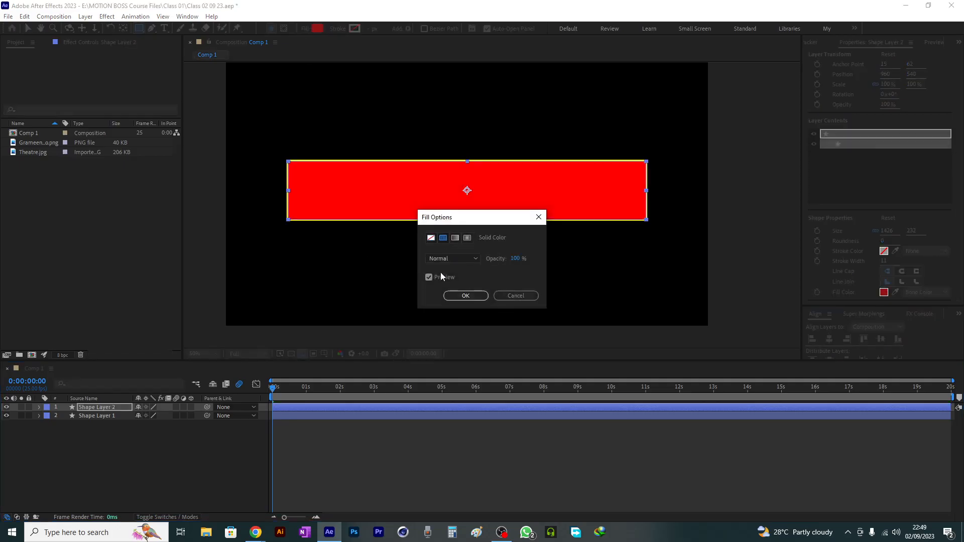
click(469, 298)
click(454, 238)
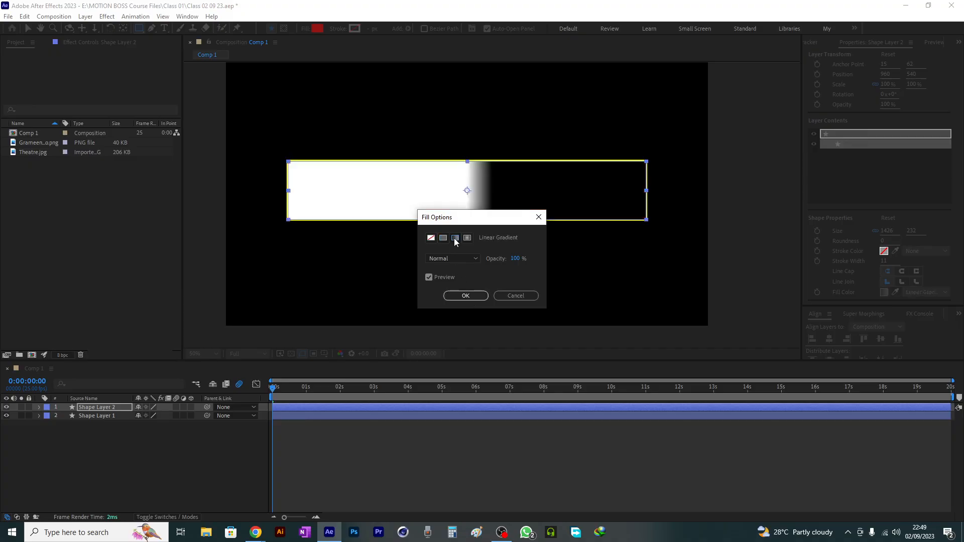
click(467, 296)
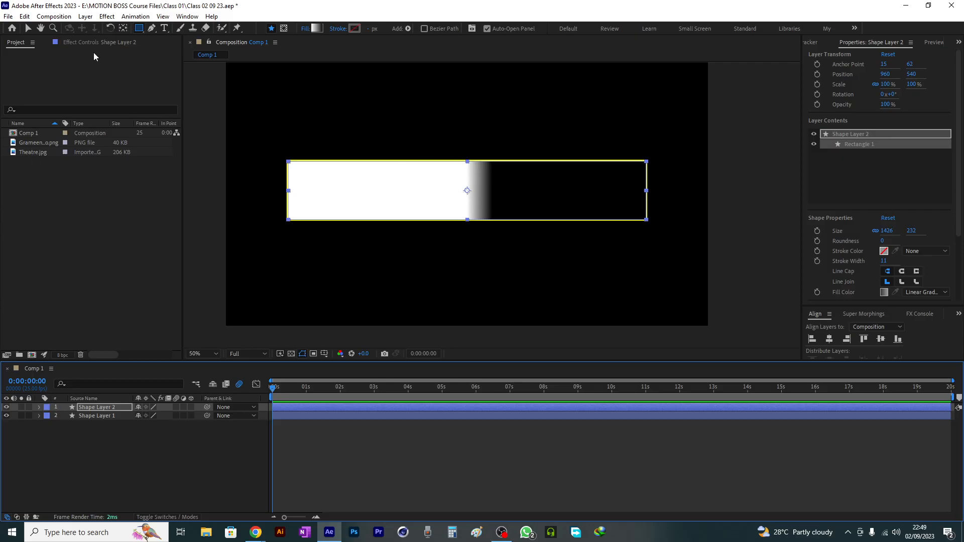
- Stretch the gradient's start and end points horizontally to just beyond the rectangle's left and right edges
click(28, 29)
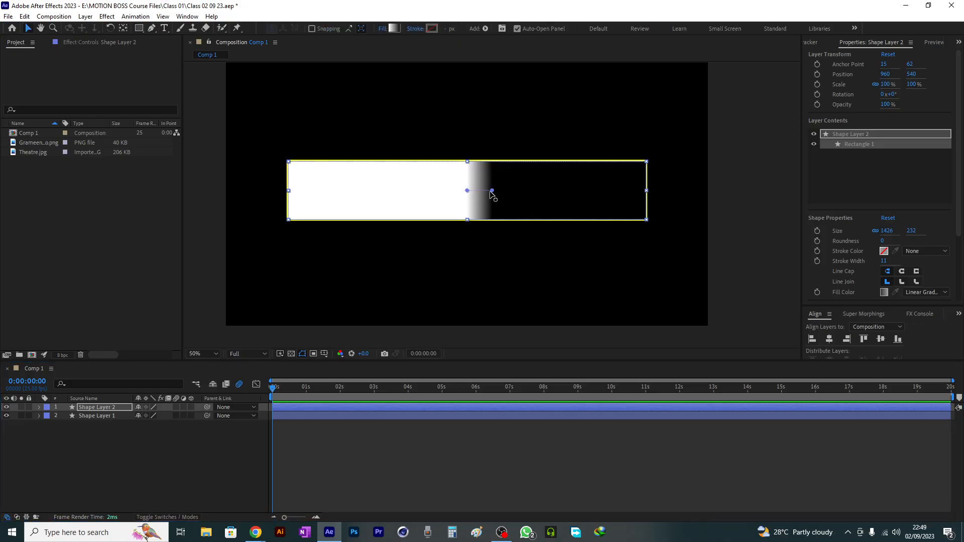
drag(490, 192, 654, 192)
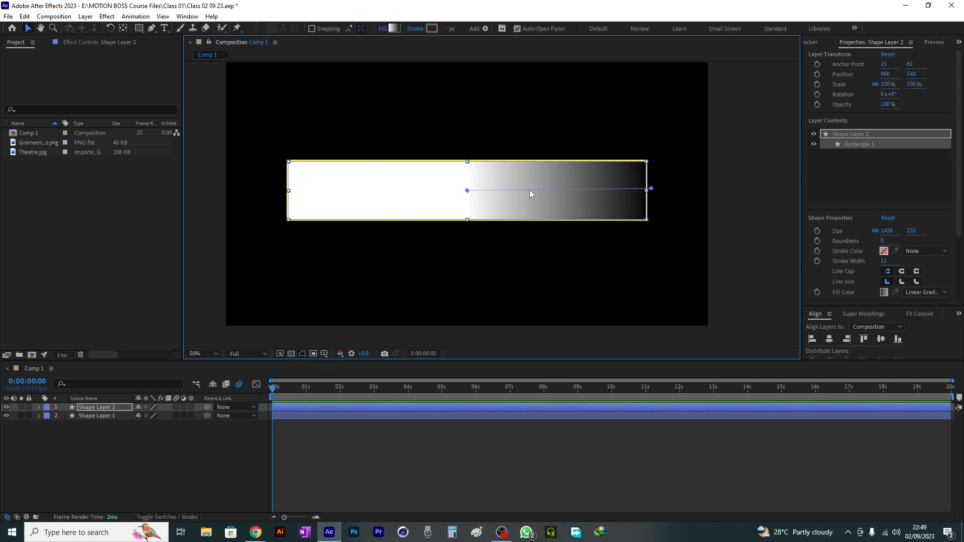
drag(467, 191, 278, 195)
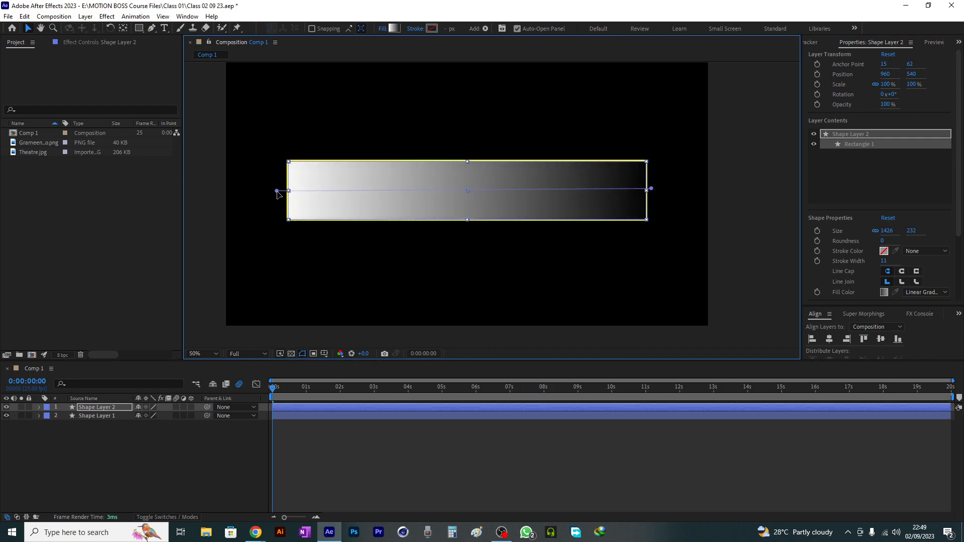
drag(654, 193, 680, 192)
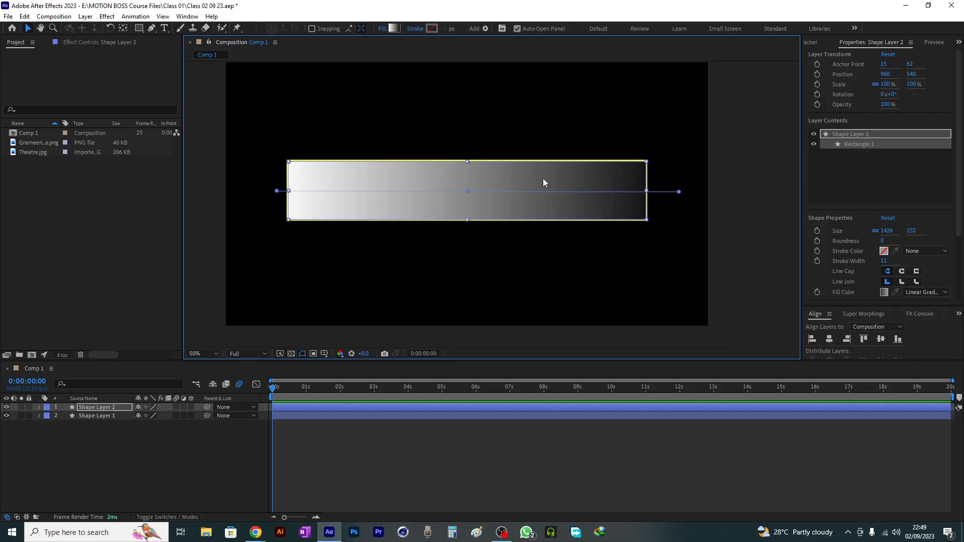
click(394, 29)
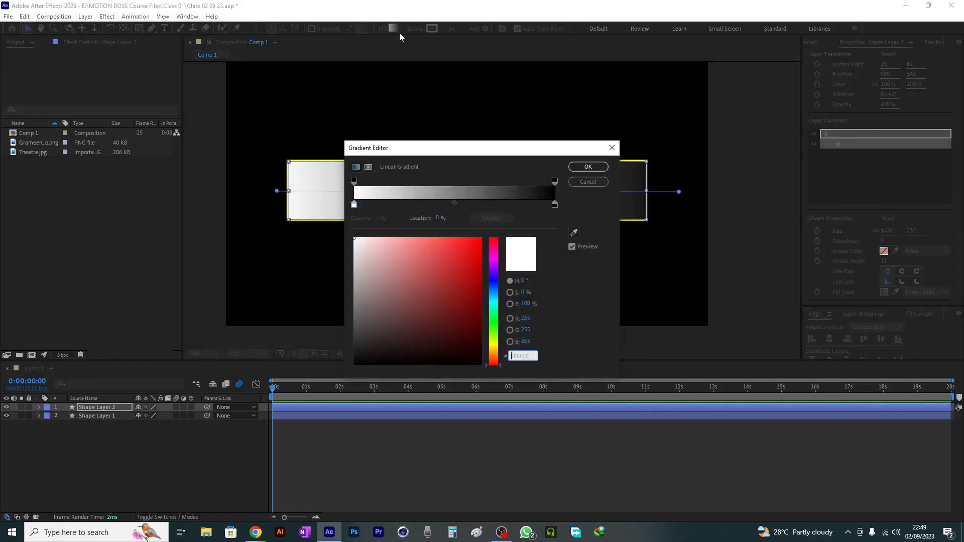
click(610, 151)
click(432, 29)
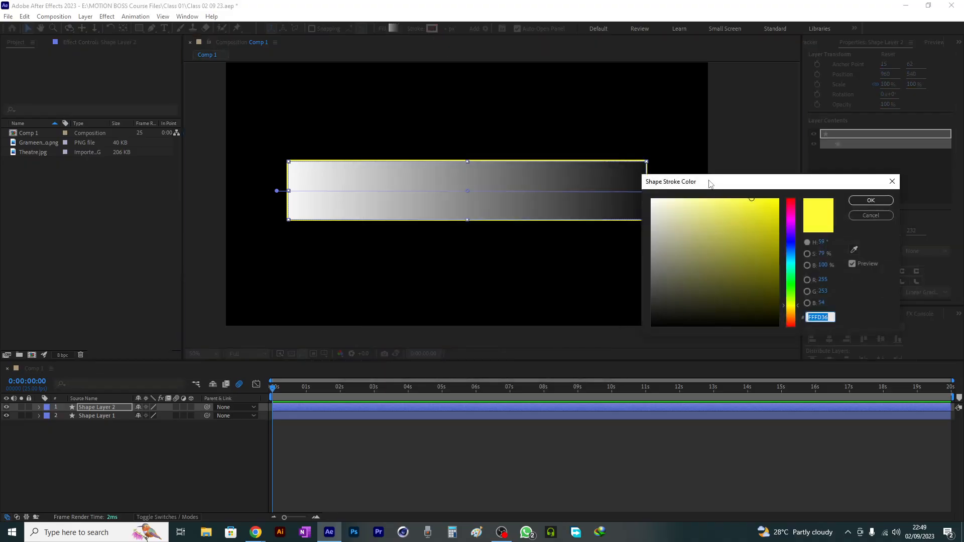
click(892, 181)
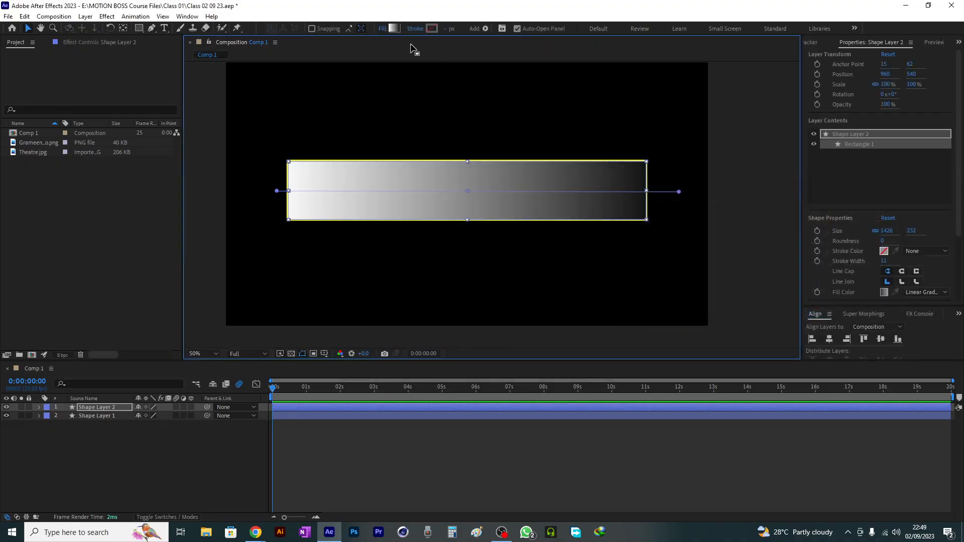
- Set the start colour of Shape Layer 2's linear gradient fill to yellow FFDB31
click(394, 29)
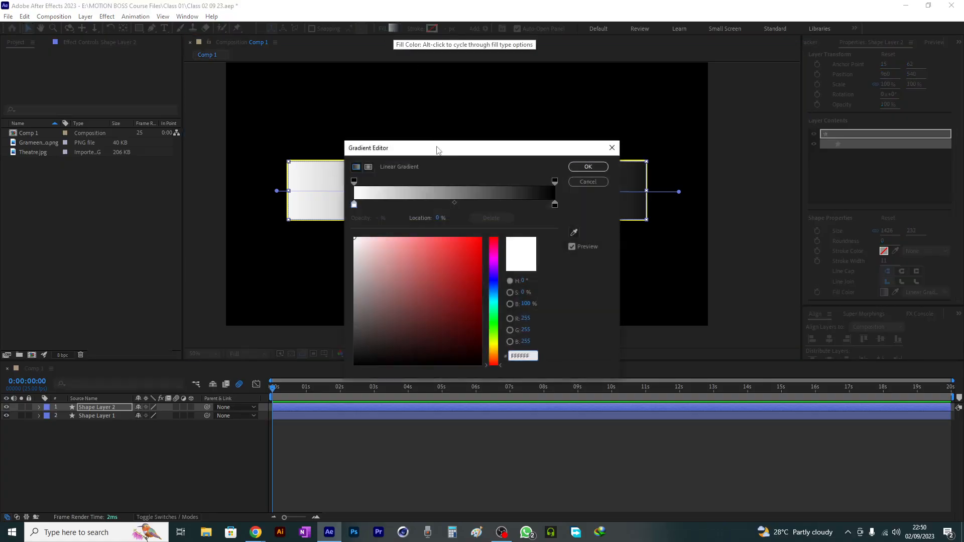
drag(439, 149, 765, 70)
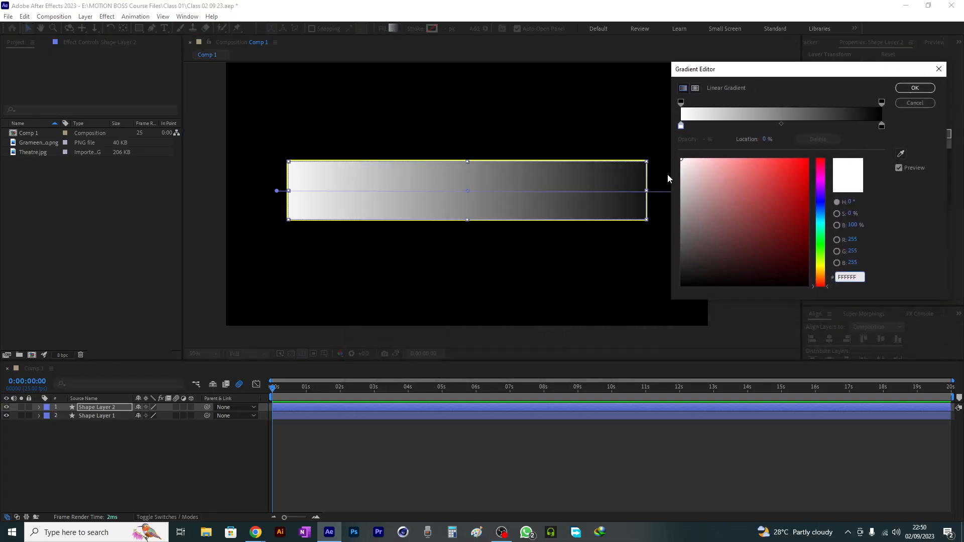
click(682, 126)
click(822, 270)
click(784, 159)
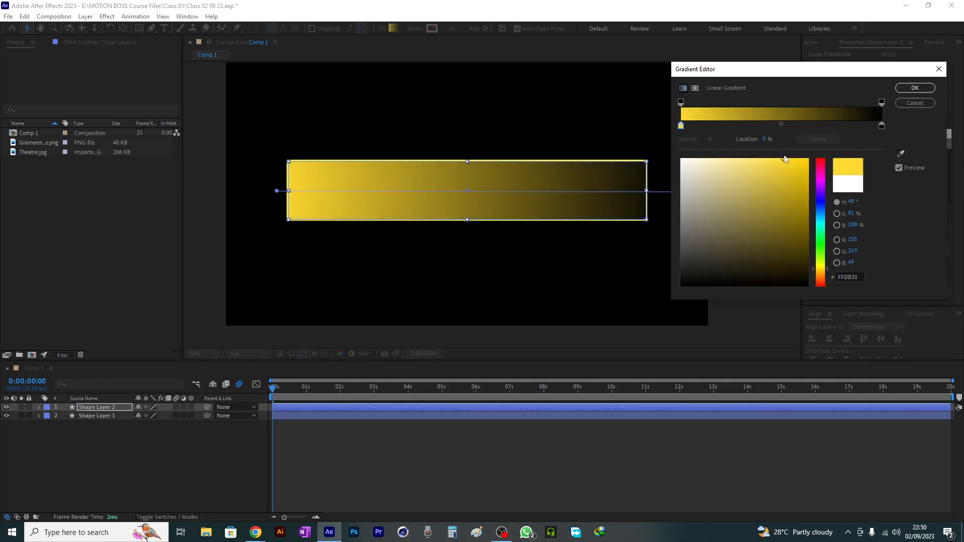
- Set the end colour of the gradient fill to dark orange D96220 and apply the gradient
click(883, 127)
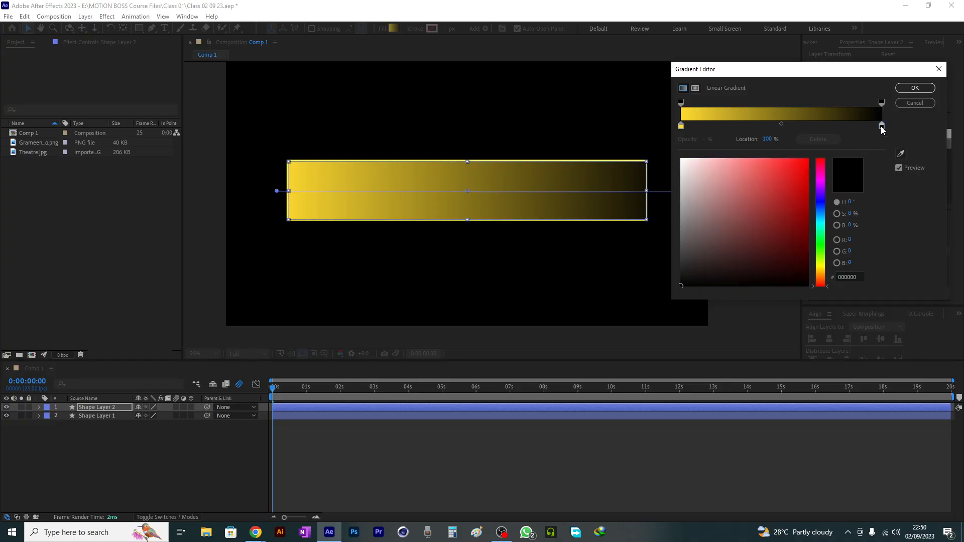
click(823, 277)
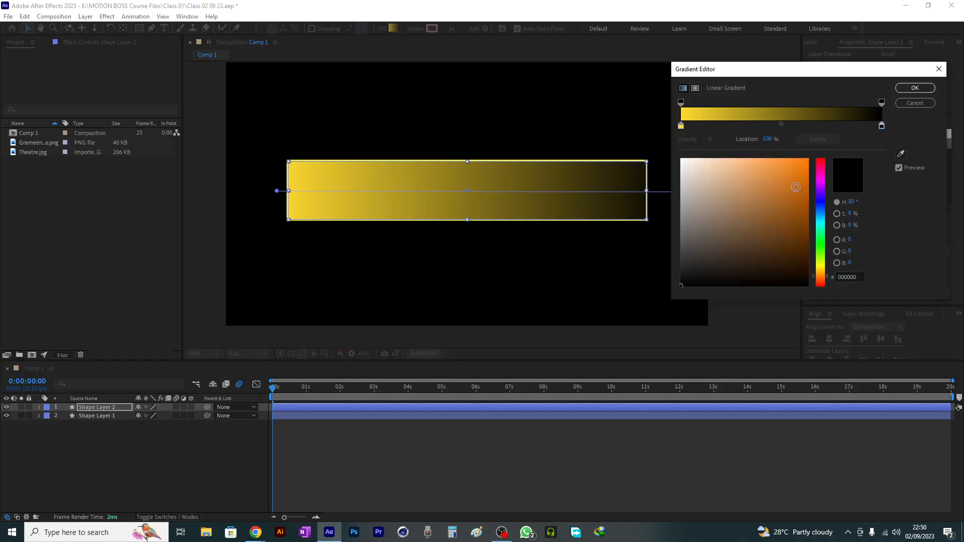
click(790, 160)
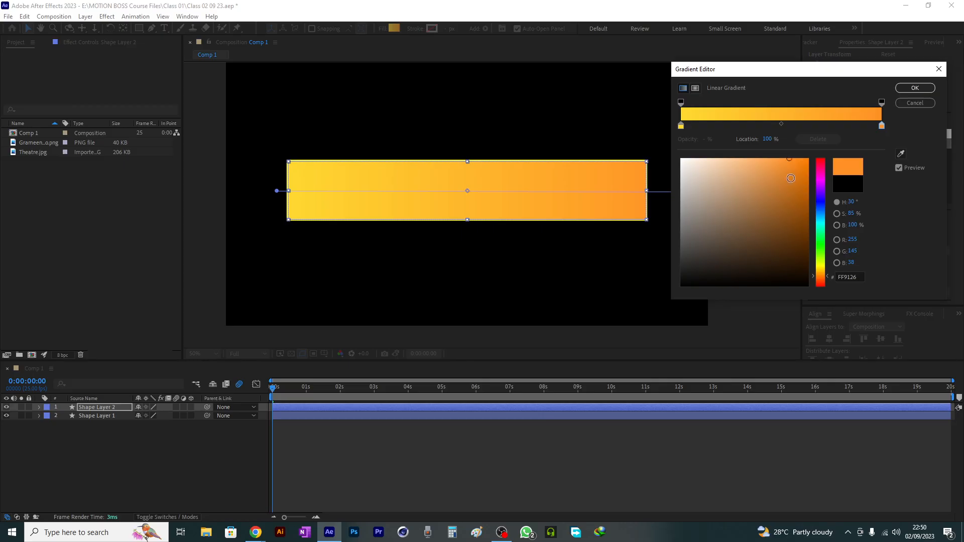
click(789, 178)
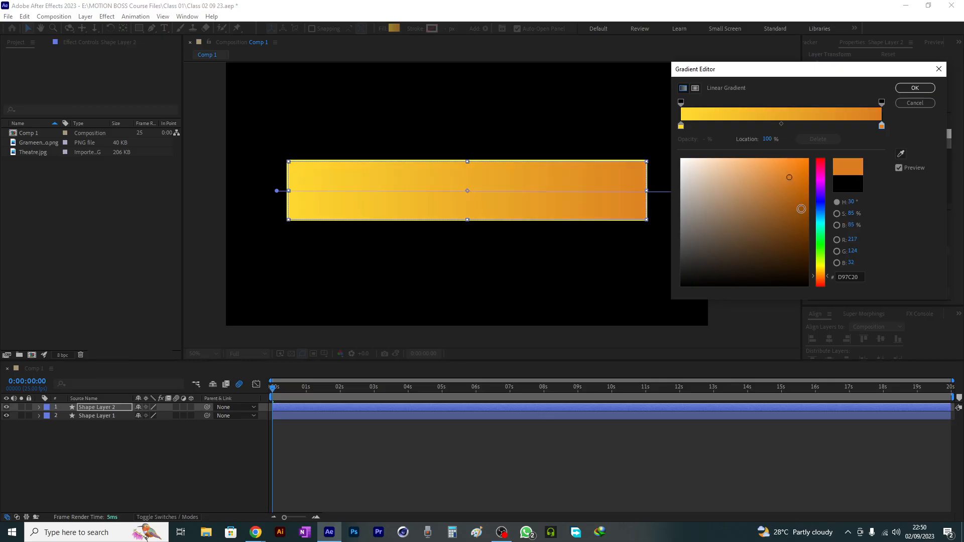
click(824, 280)
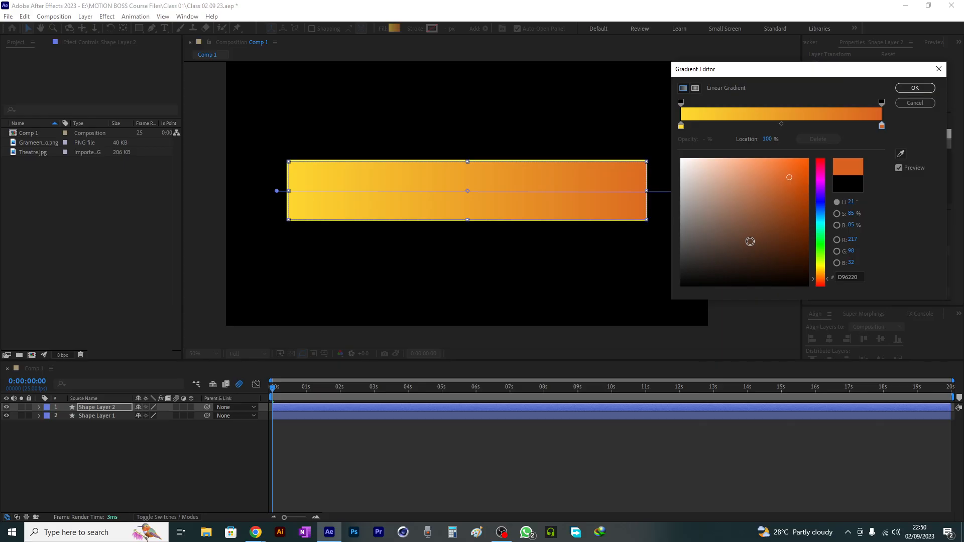
click(910, 92)
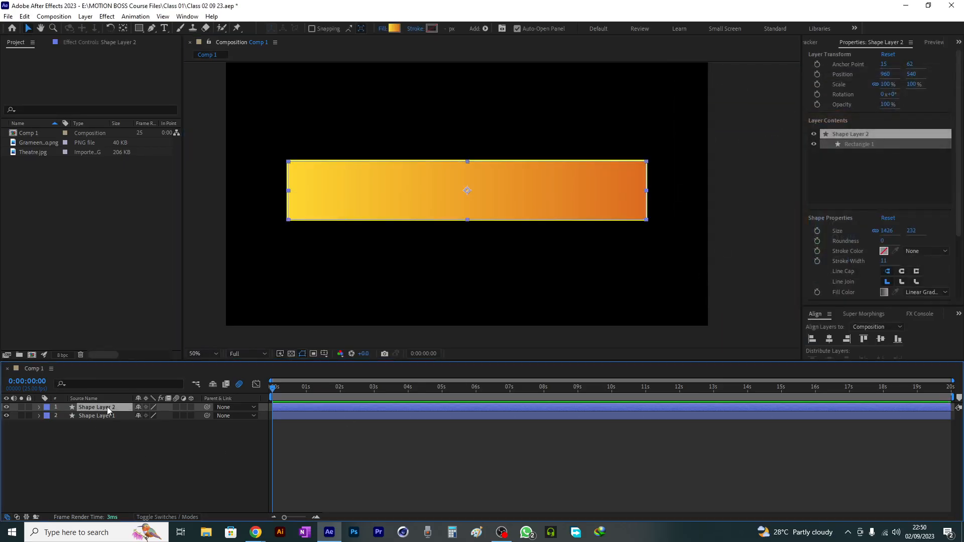
- Move Shape Layer 2 below Shape Layer 1 in the layer stack and select Shape Layer 1
drag(108, 408, 107, 424)
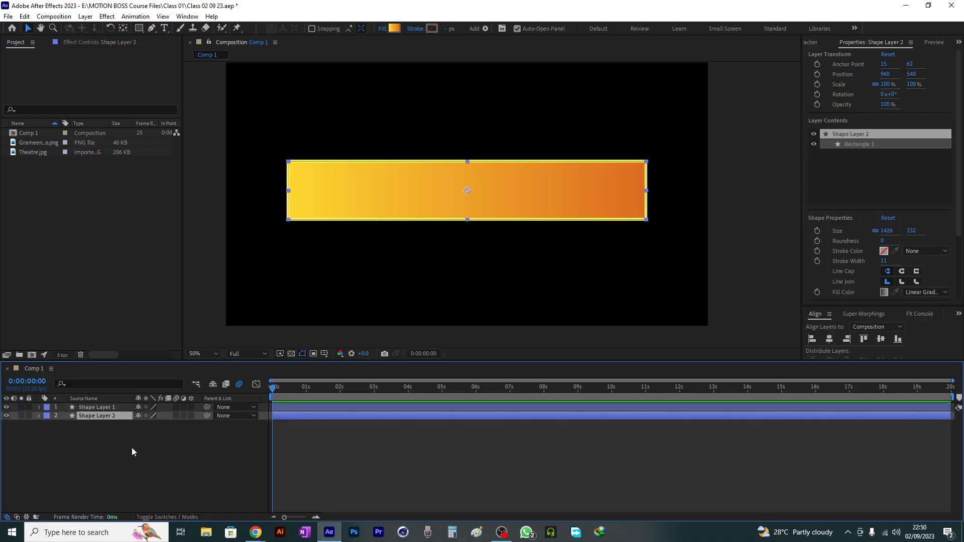
click(144, 459)
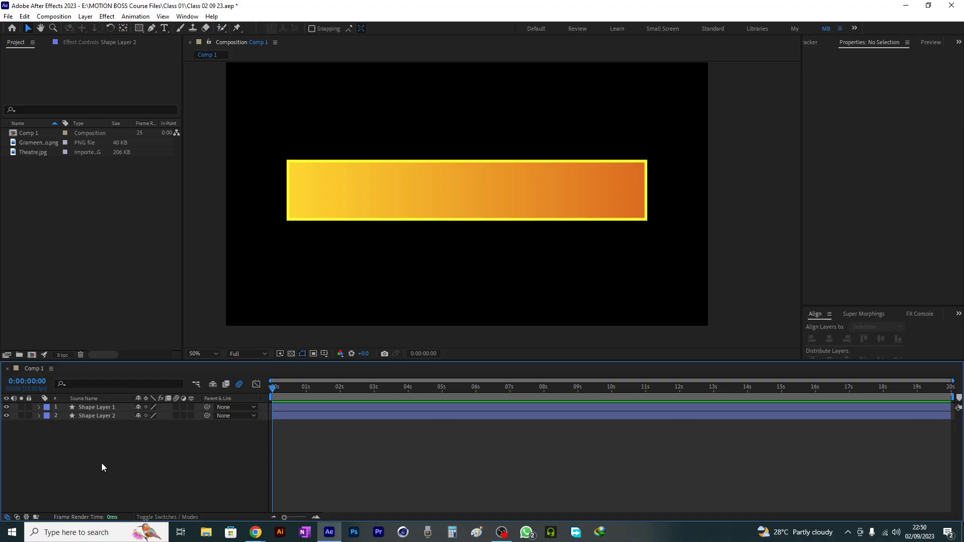
click(105, 412)
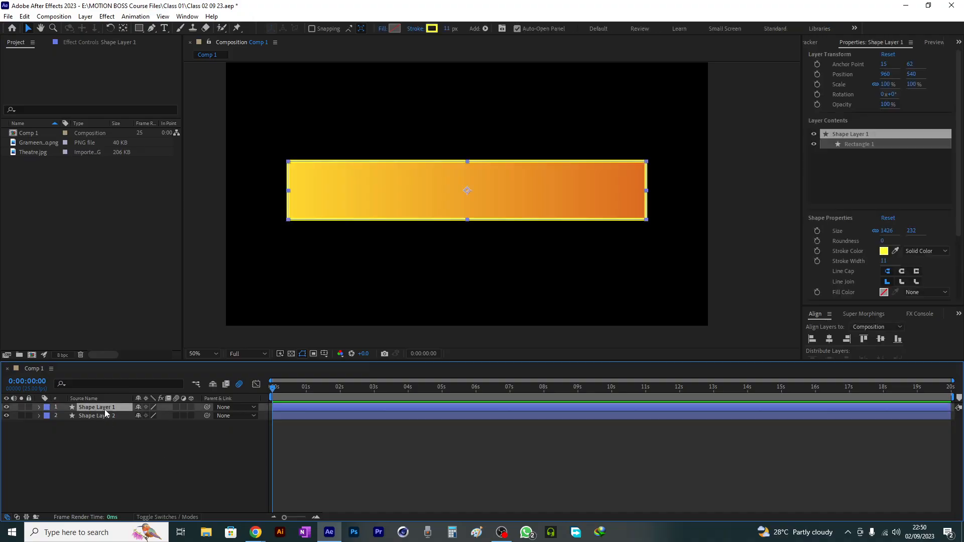
- Change Shape Layer 1's stroke to a pale, light yellow and deselect the layer
click(431, 28)
mouse_move(698, 208)
mouse_down()
mouse_move(700, 182)
mouse_move(696, 205)
mouse_move(686, 199)
mouse_up()
click(861, 201)
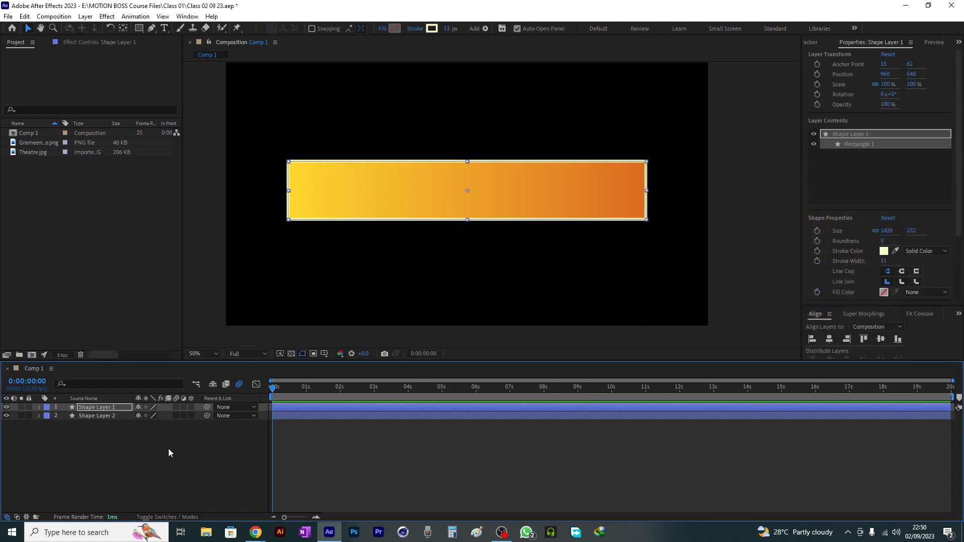
click(168, 449)
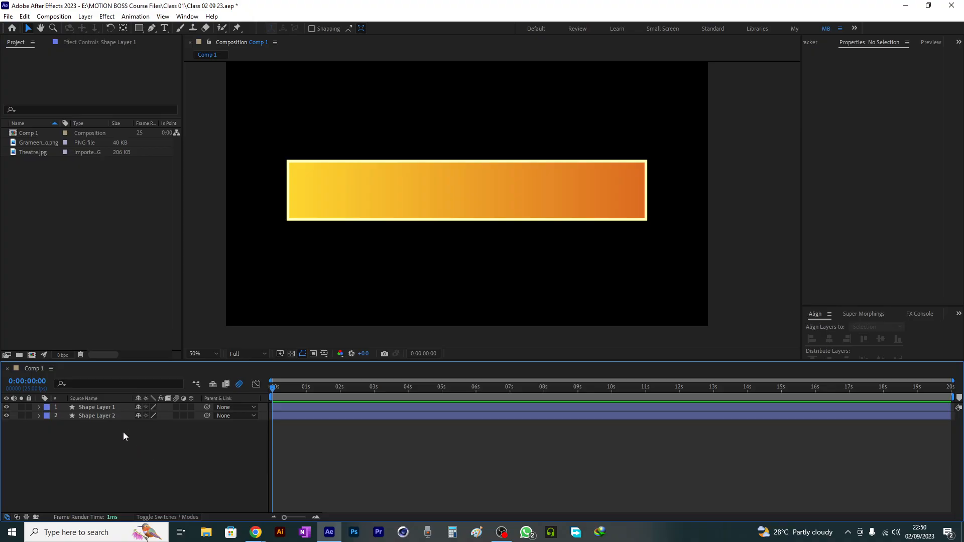
- Check the gradient fill of Shape Layer 2 by toggling the layer's visibility and solo state
click(108, 415)
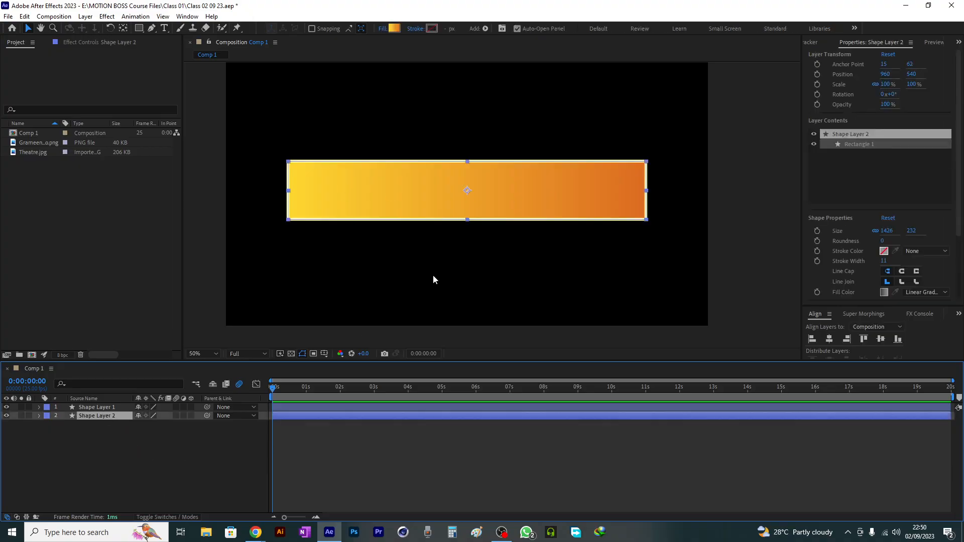
click(6, 416)
click(6, 416)
click(22, 416)
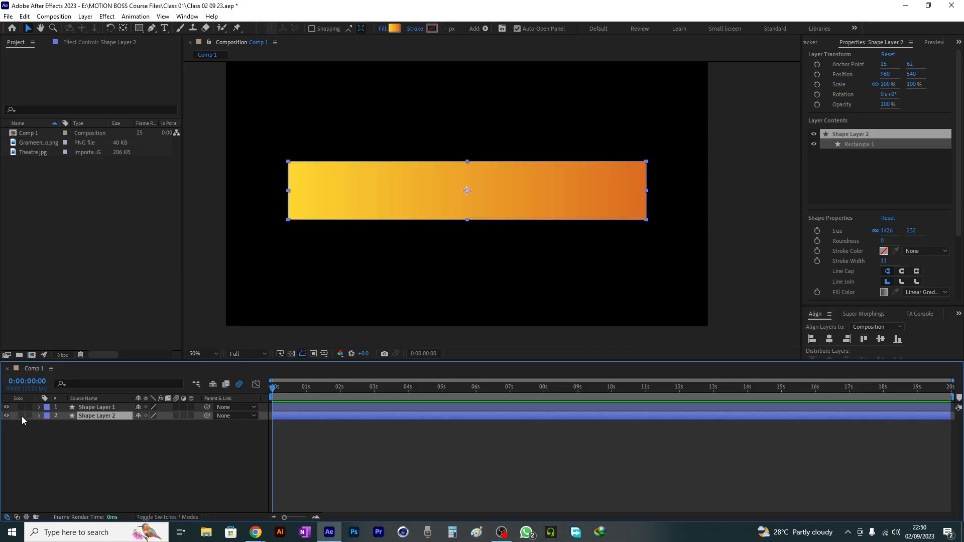
click(22, 416)
click(21, 416)
click(22, 416)
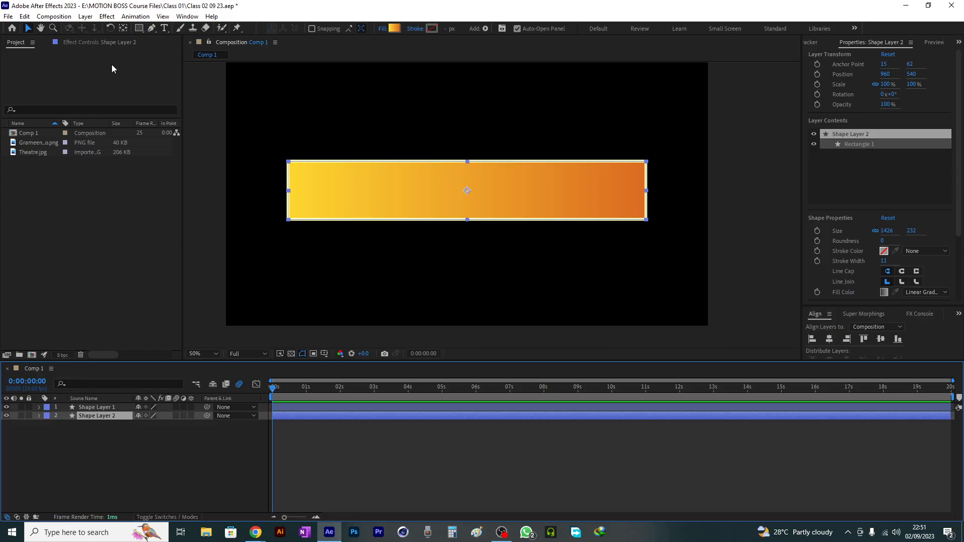
- Move Shape Layer 2's anchor point to the middle of the rectangle's left edge
click(123, 29)
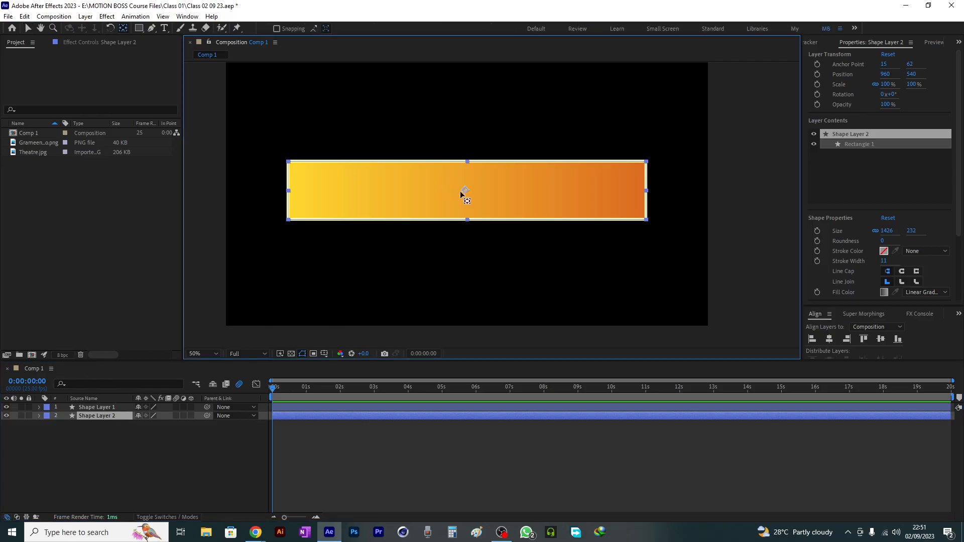
drag(461, 192, 310, 194)
drag(293, 197, 294, 190)
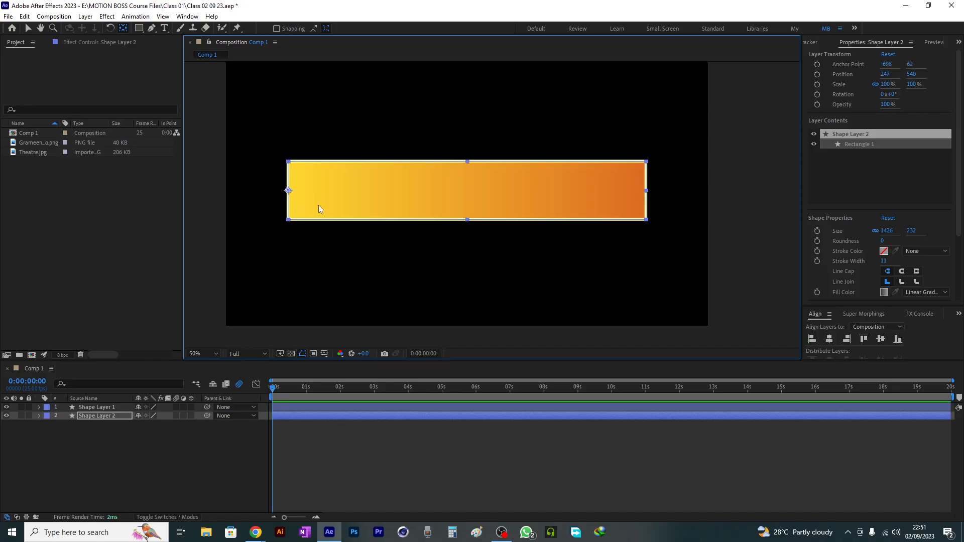
- Unlink Shape Layer 2's scale proportions and add a 100% Scale keyframe at 0:00:10:01
click(98, 417)
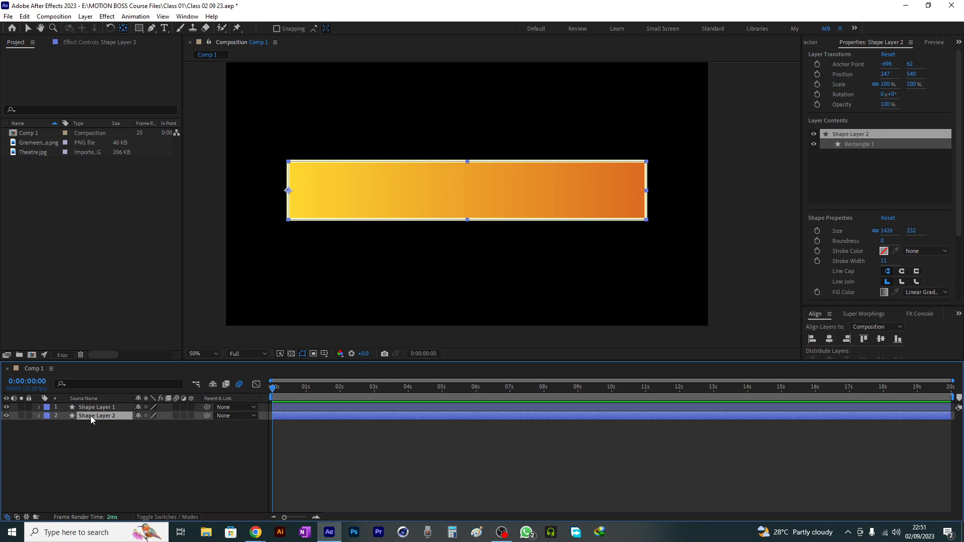
key(s)
click(138, 424)
drag(284, 391, 613, 395)
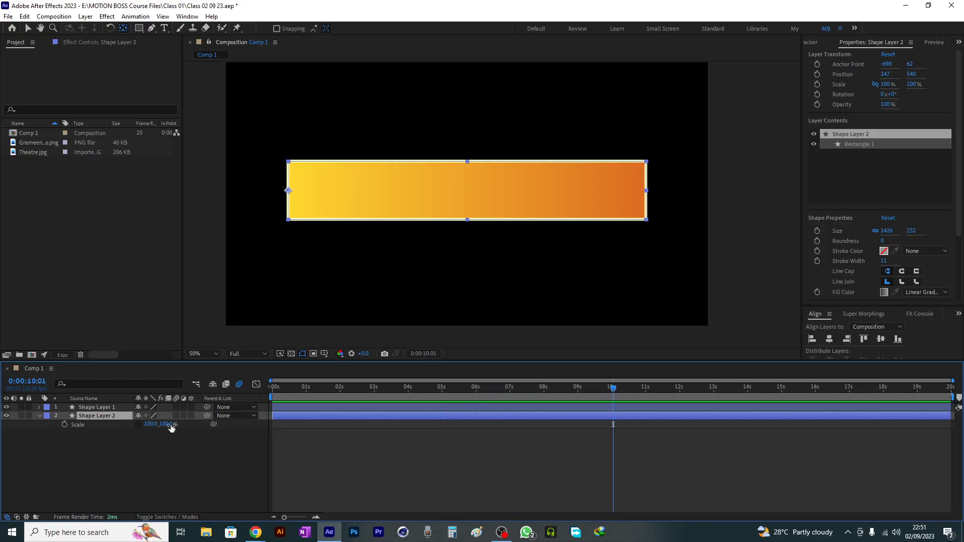
click(64, 425)
- Set Shape Layer 2's horizontal scale to 0% at the start of the composition
key(Home)
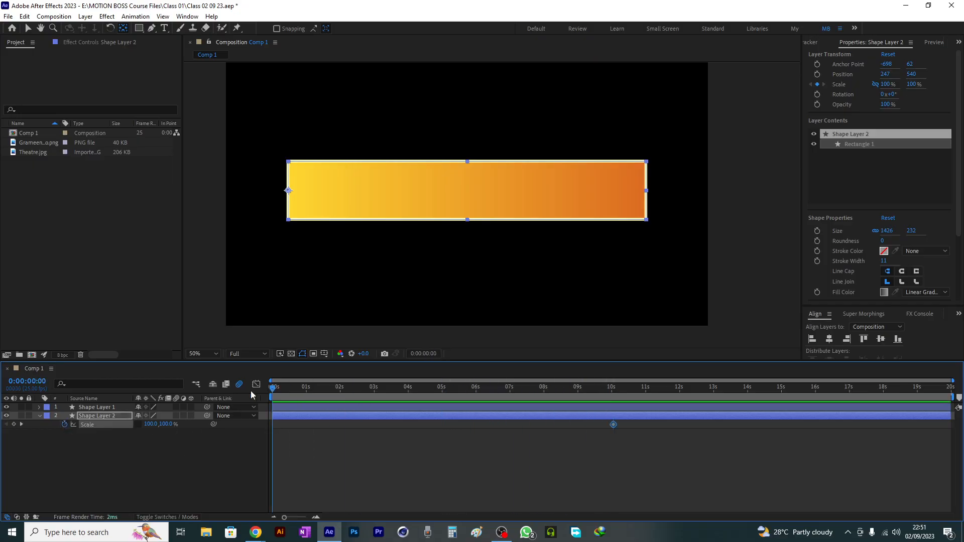
drag(151, 425, 151, 425)
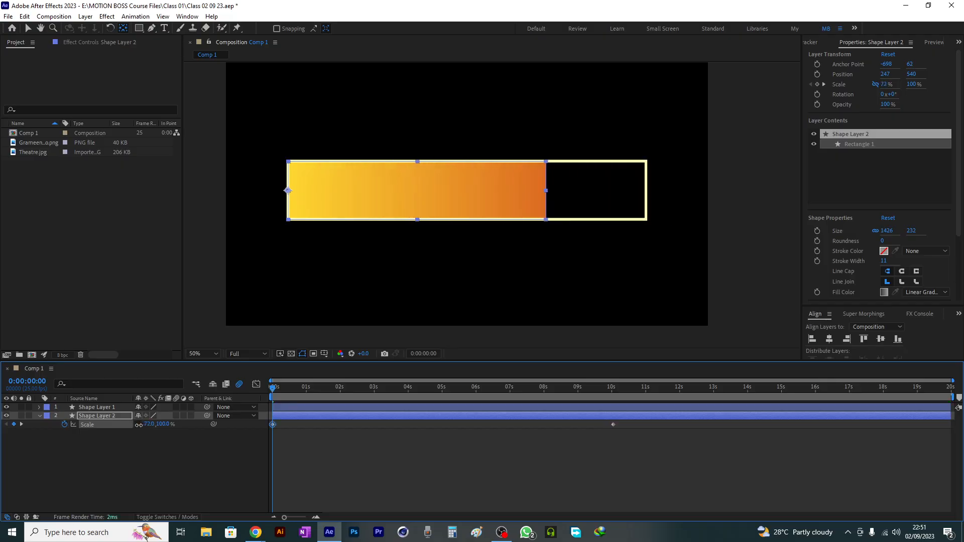
click(151, 424)
text(0)
key(Return)
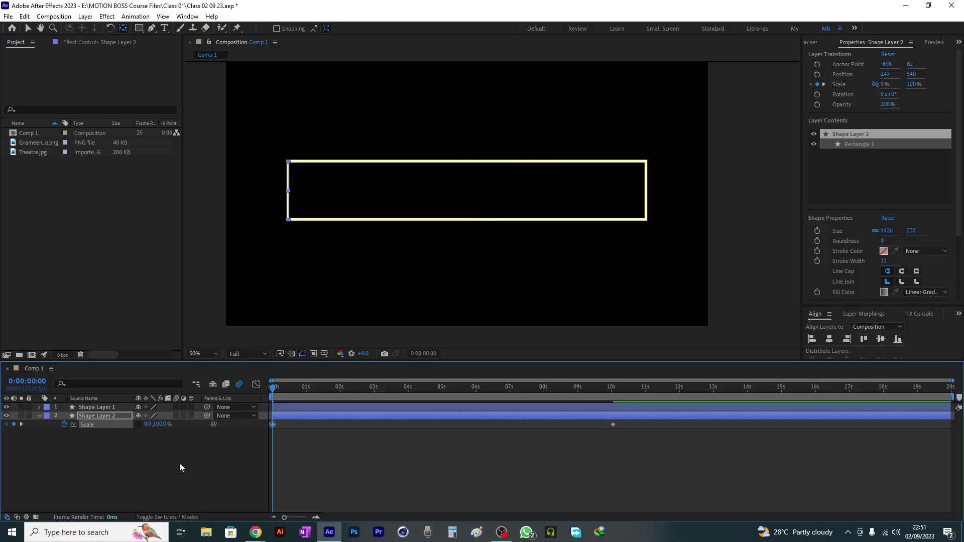
- Preview the bar's fill animation, scrub to 0:00:04:18 and collapse Shape Layer 2's properties
key(space)
key(space)
key(space)
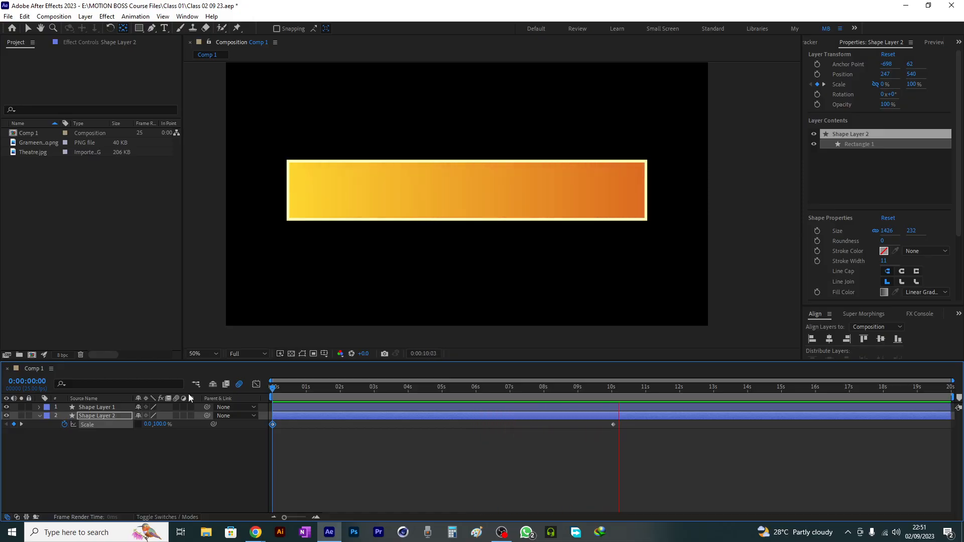
drag(339, 387, 433, 389)
click(166, 476)
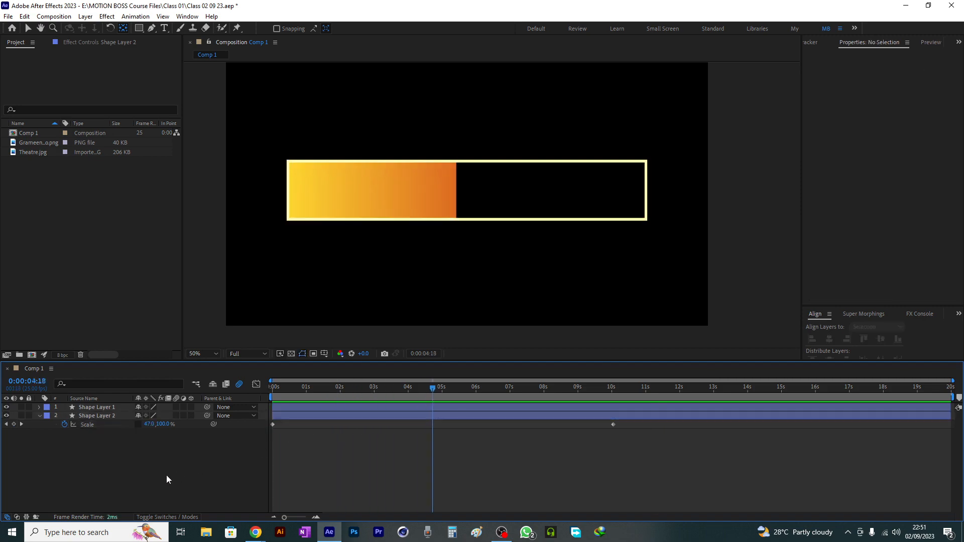
click(38, 416)
- Add a text layer reading 00 over the bar
click(165, 29)
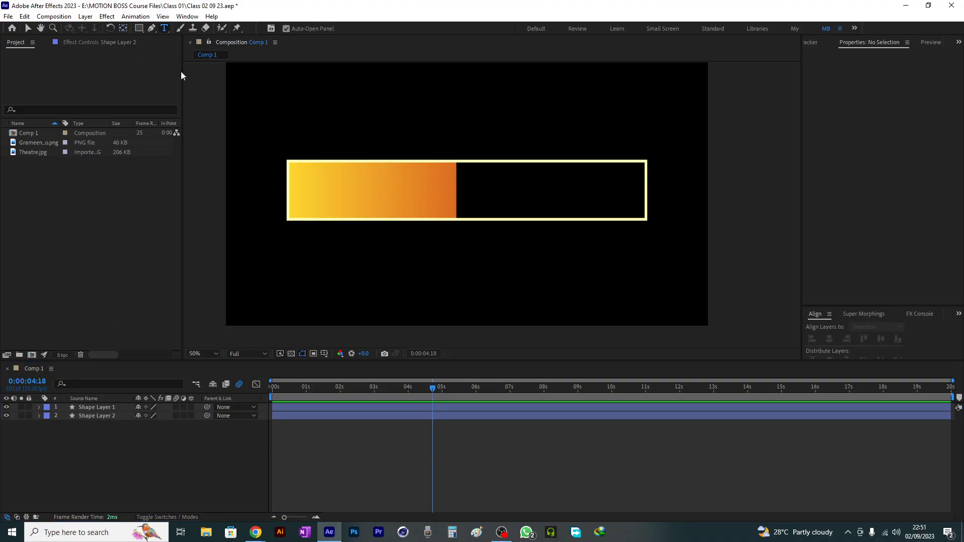
click(375, 191)
text(00)
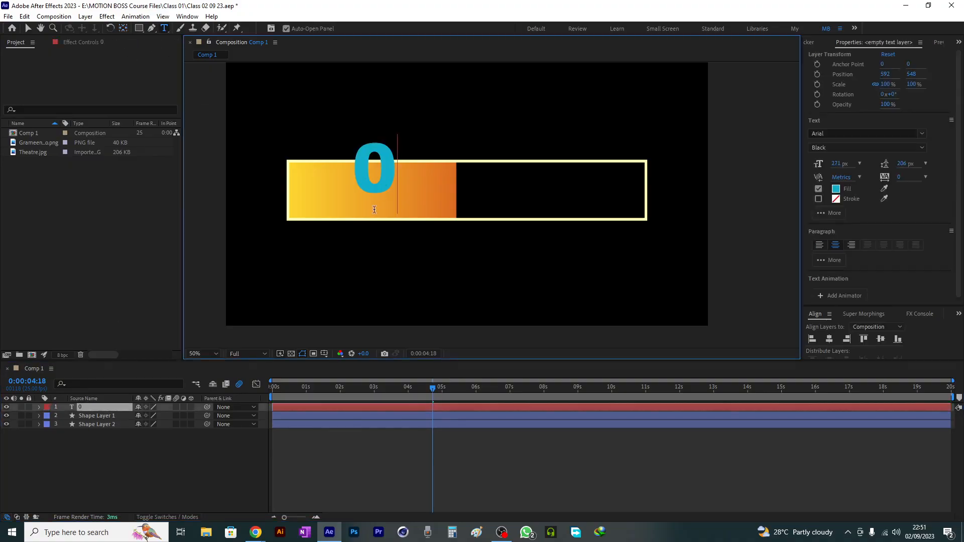
click(107, 409)
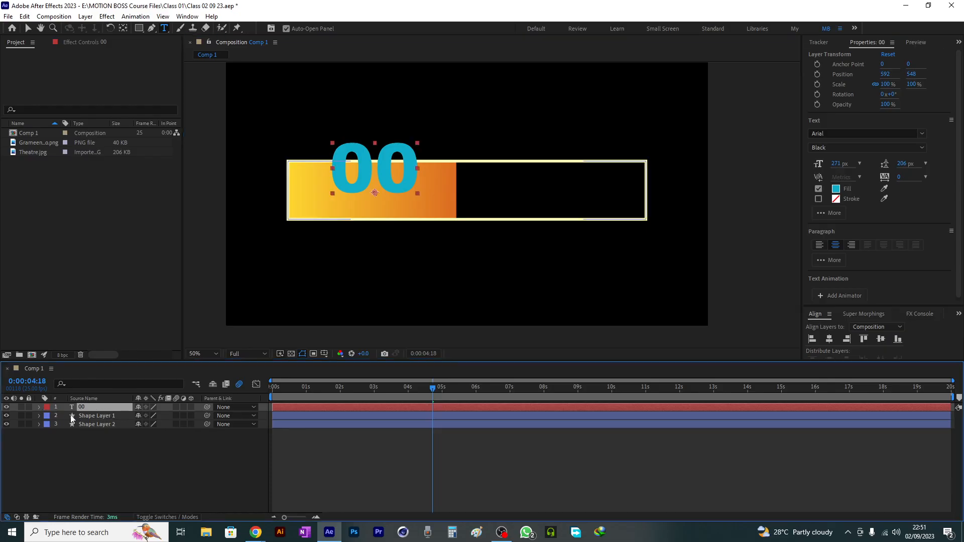
key(v)
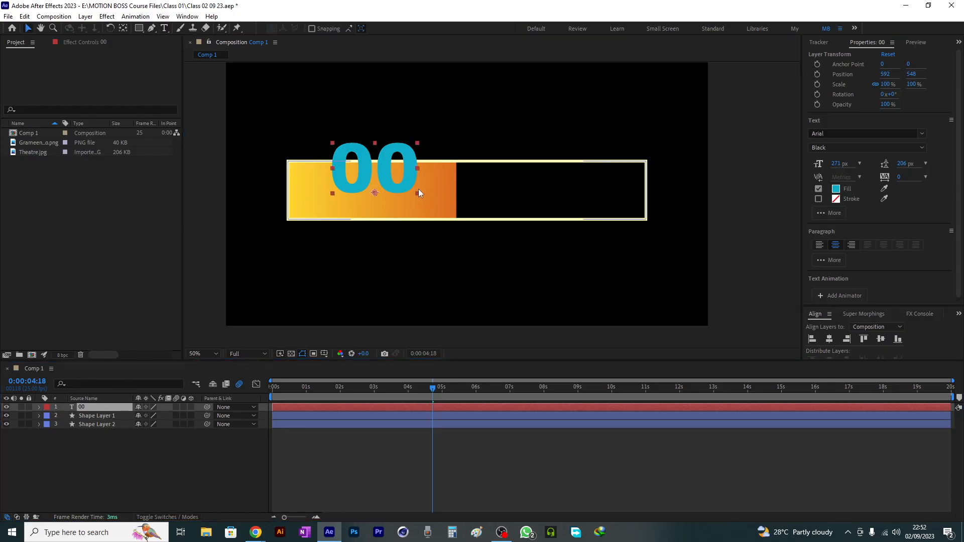
- Reduce the 00 text's font size to 213 px and centre it inside the bar in the composition
drag(410, 186, 505, 207)
click(661, 262)
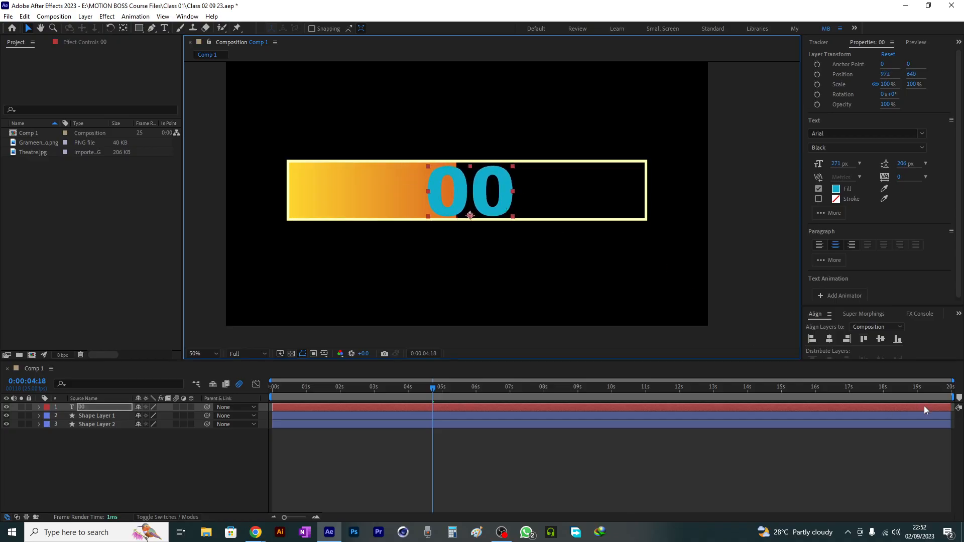
drag(836, 163, 503, 207)
click(829, 339)
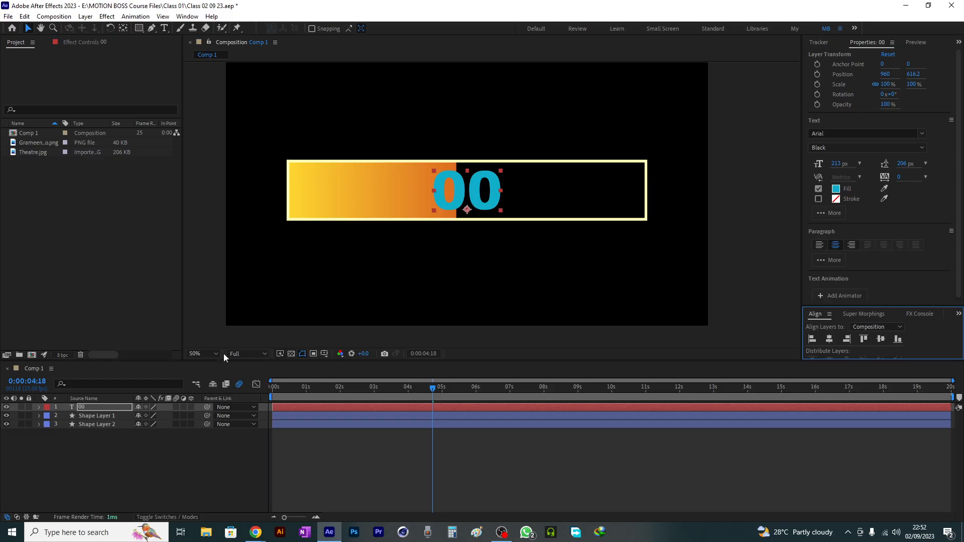
- Link the 00 layer's Source Text to Shape Layer 2's horizontal scale value and scrub through the animation back to the start
click(38, 407)
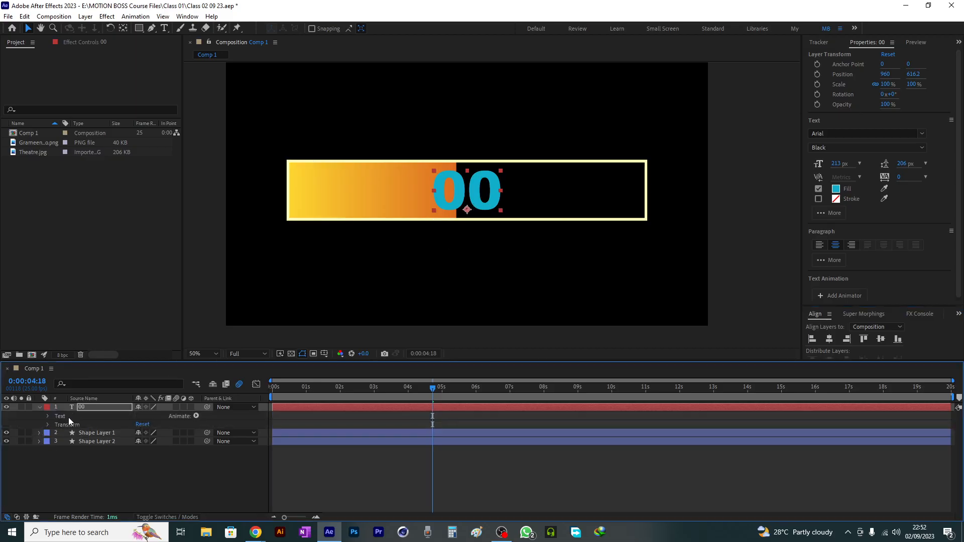
click(67, 417)
click(48, 416)
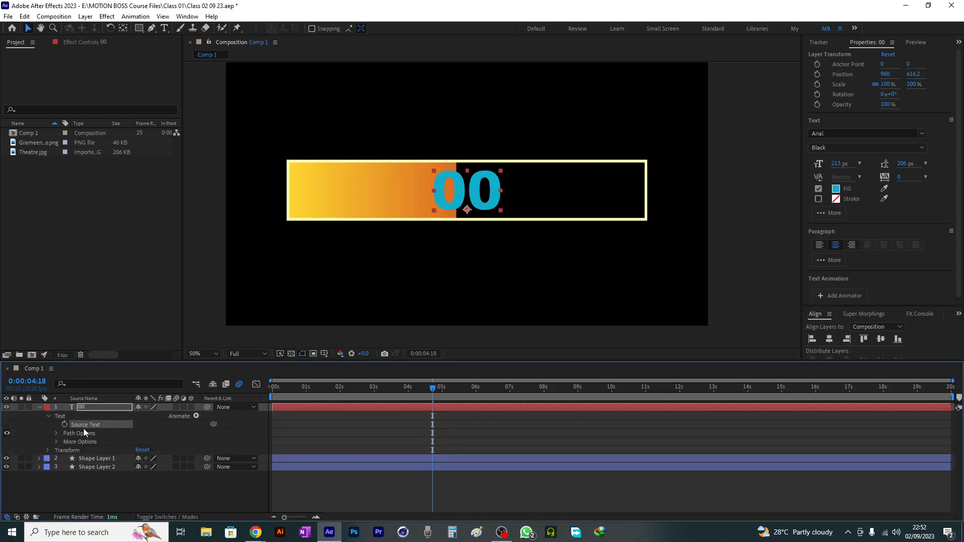
click(96, 467)
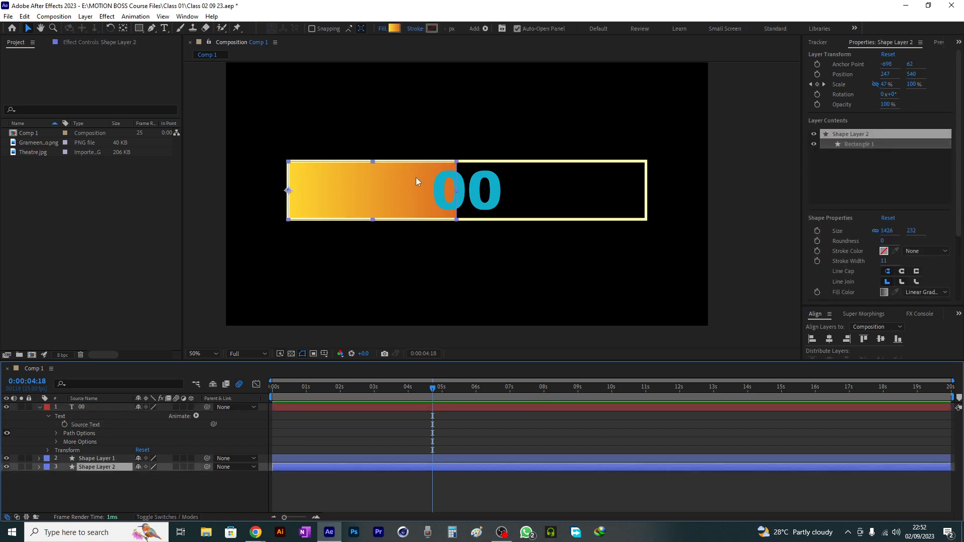
click(39, 467)
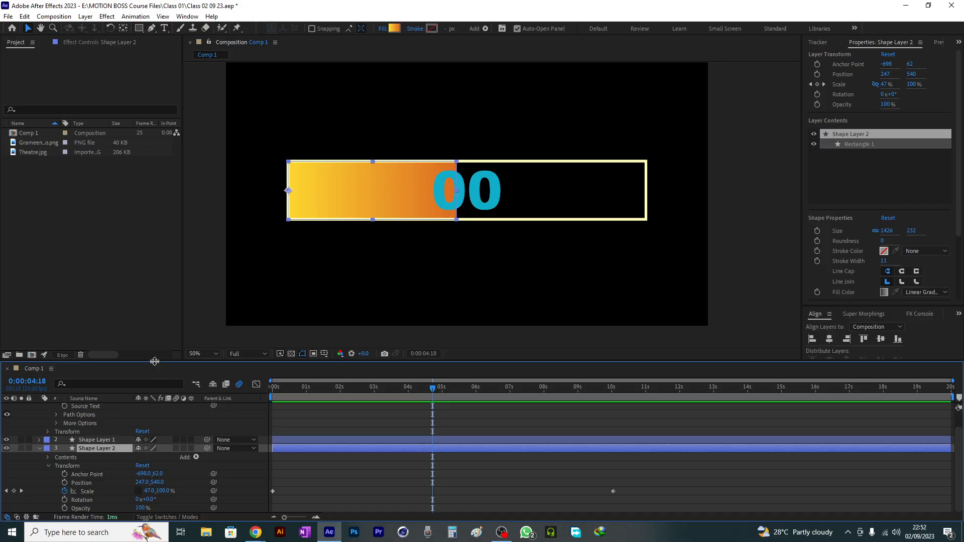
drag(155, 361, 155, 341)
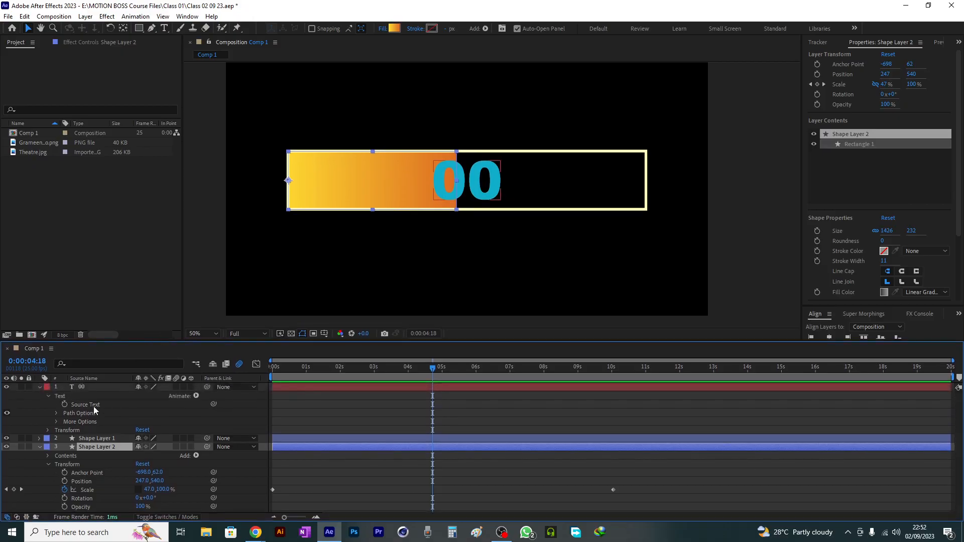
click(146, 406)
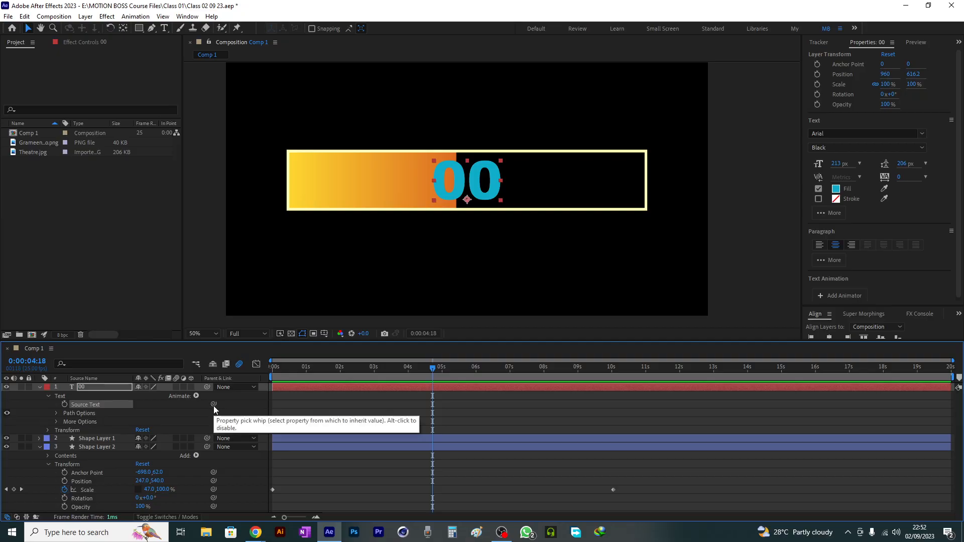
drag(213, 404, 149, 494)
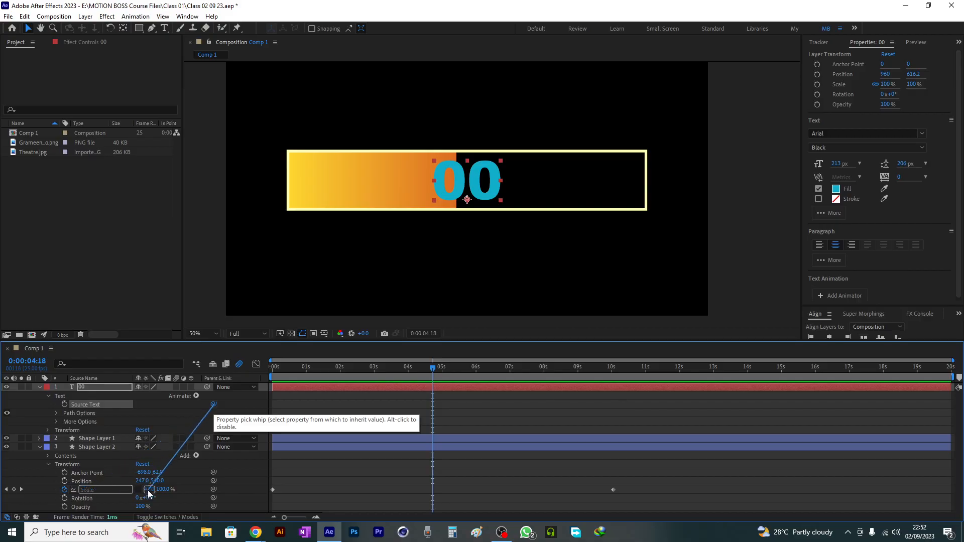
drag(149, 494, 148, 494)
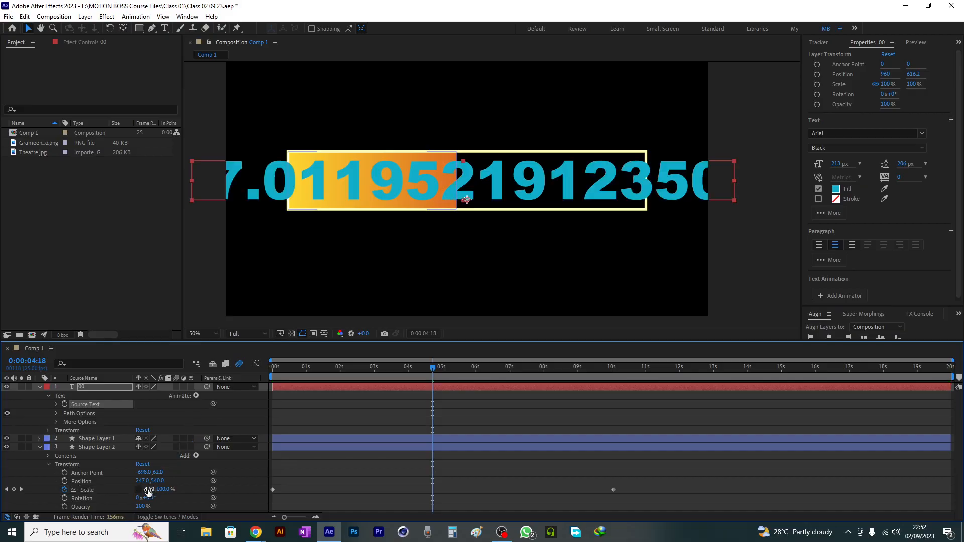
drag(319, 369, 254, 421)
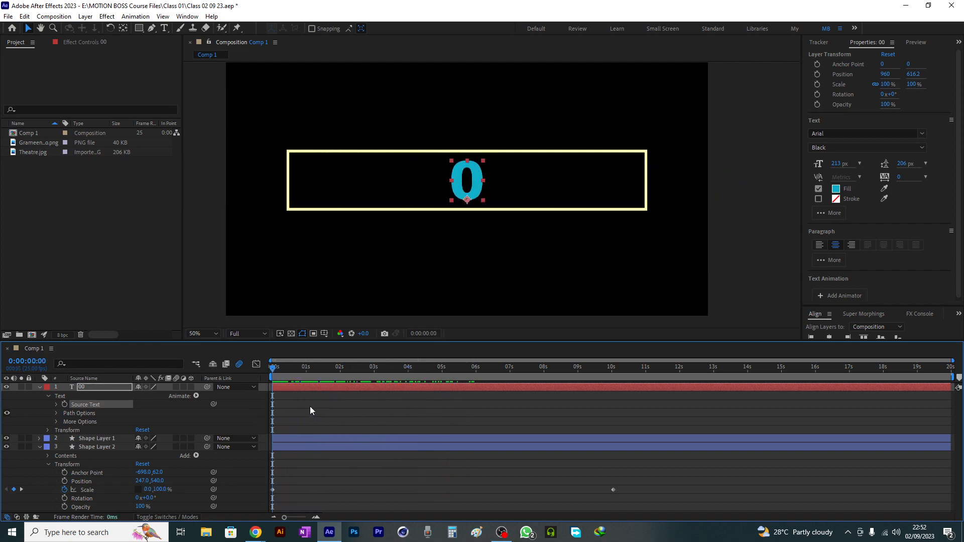
drag(307, 368, 260, 377)
- Wrap the Source Text expression in Math.round so it reads Math.round(thisComp.layer("Shape Layer 2").transform.scale[0])
click(56, 405)
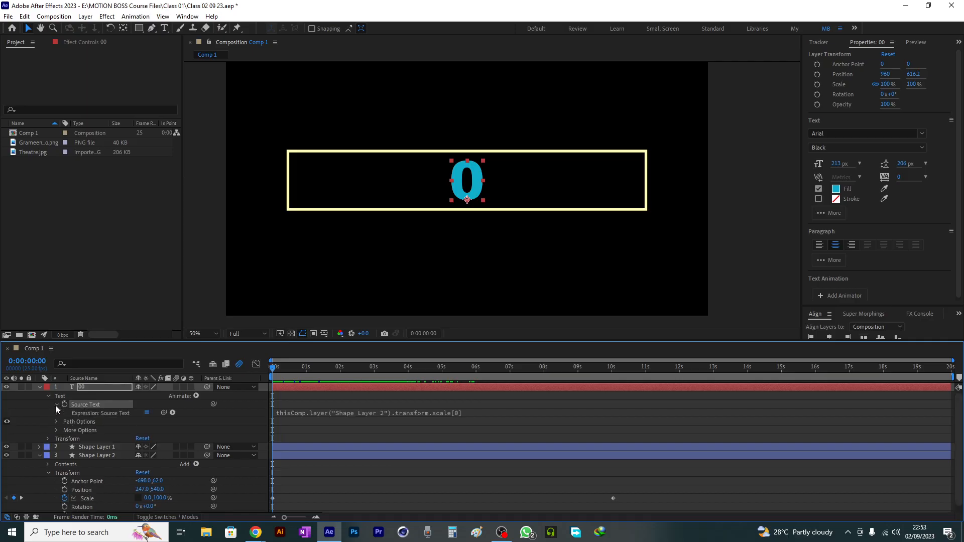
click(333, 411)
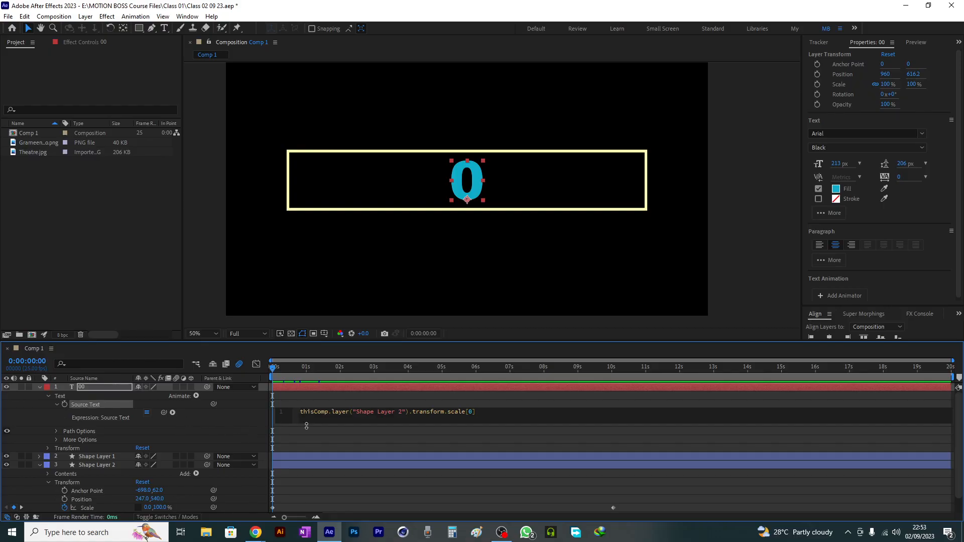
click(173, 414)
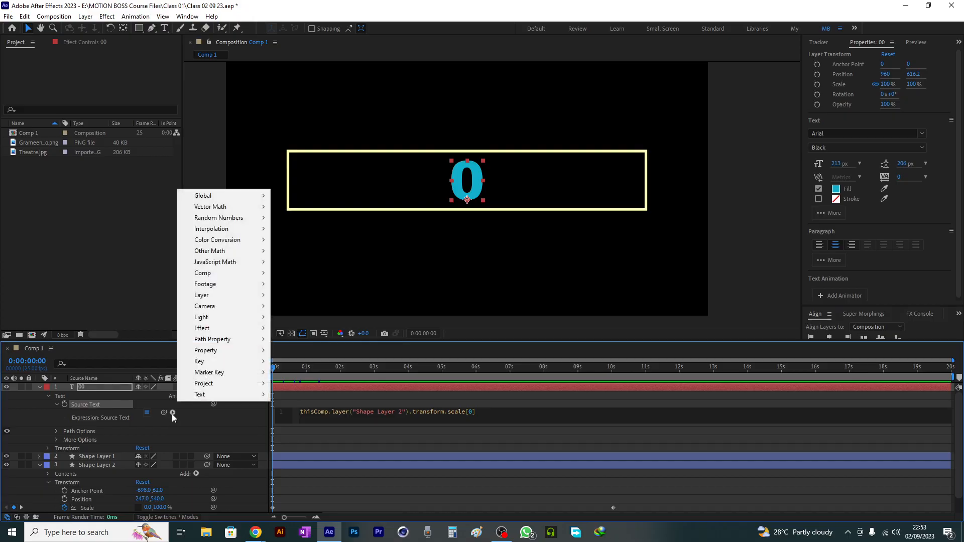
mouse_move(221, 264)
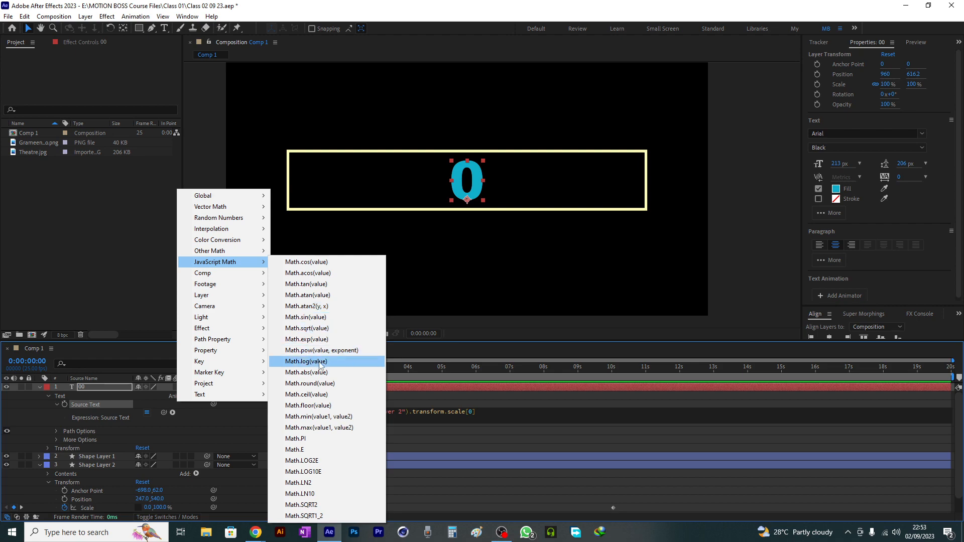
click(330, 386)
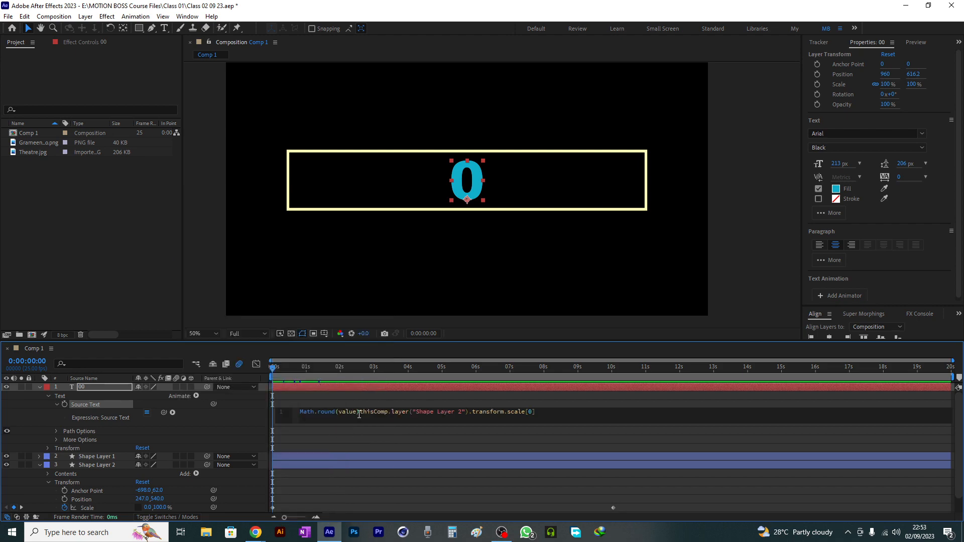
drag(360, 415, 343, 415)
key(BackSpace)
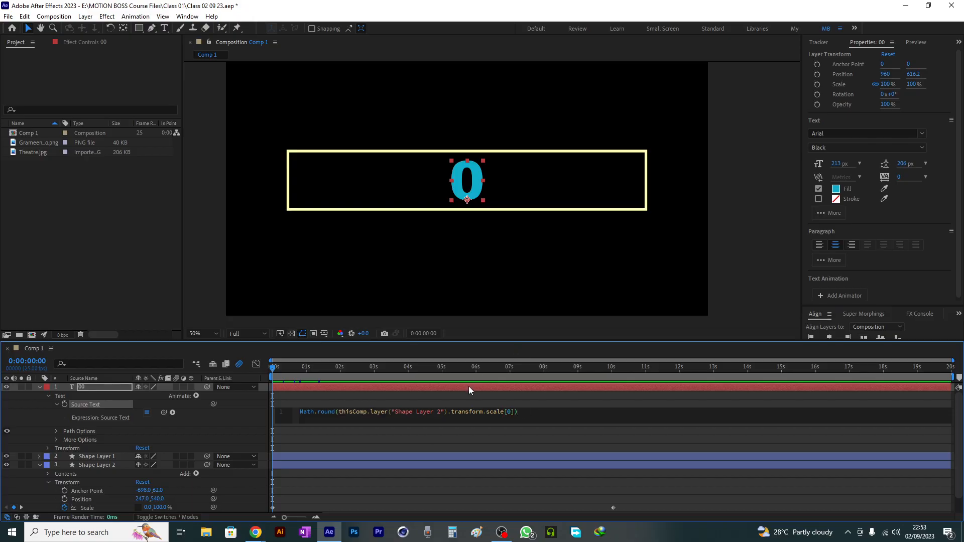
- Append + "%" to the 00 layer's Source Text expression after the Math.round call so the counter includes a percent sign
click(460, 397)
drag(322, 373, 231, 399)
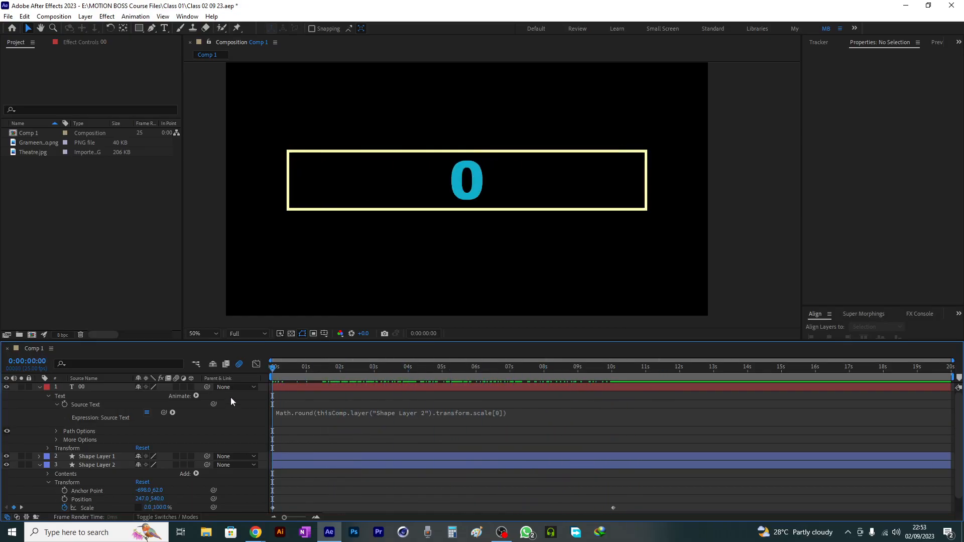
click(387, 417)
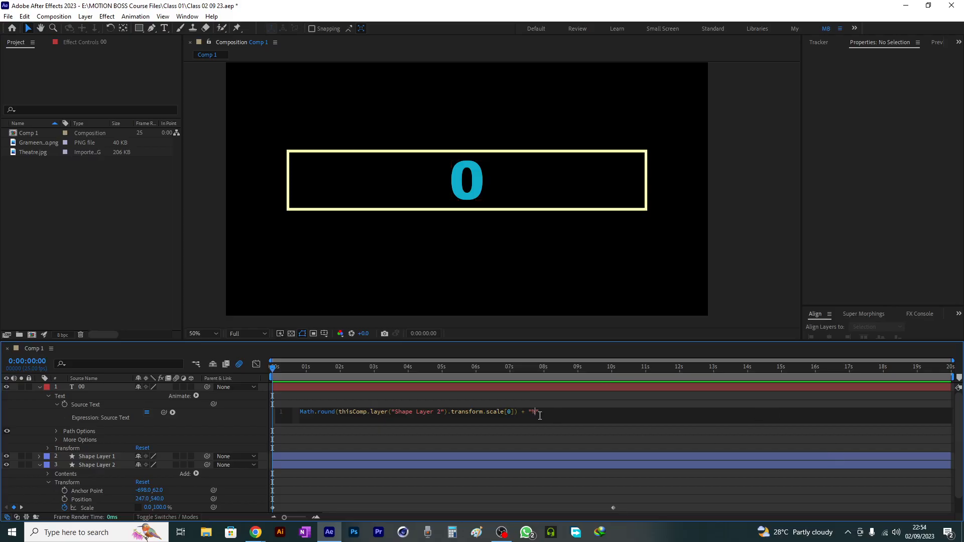
click(537, 397)
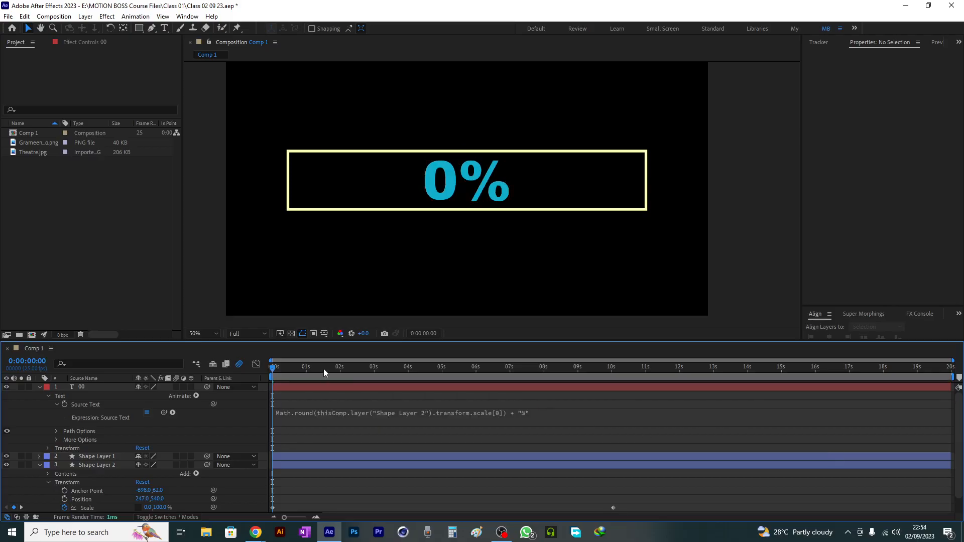
- Scrub through the loading animation and play it from the start to check the percentage counter
drag(323, 368, 393, 390)
key(Home)
key(space)
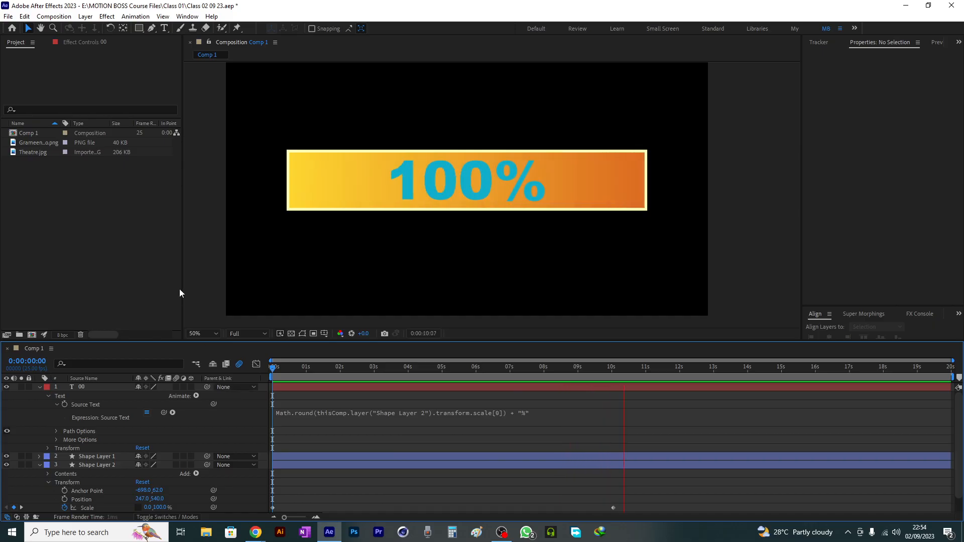
key(space)
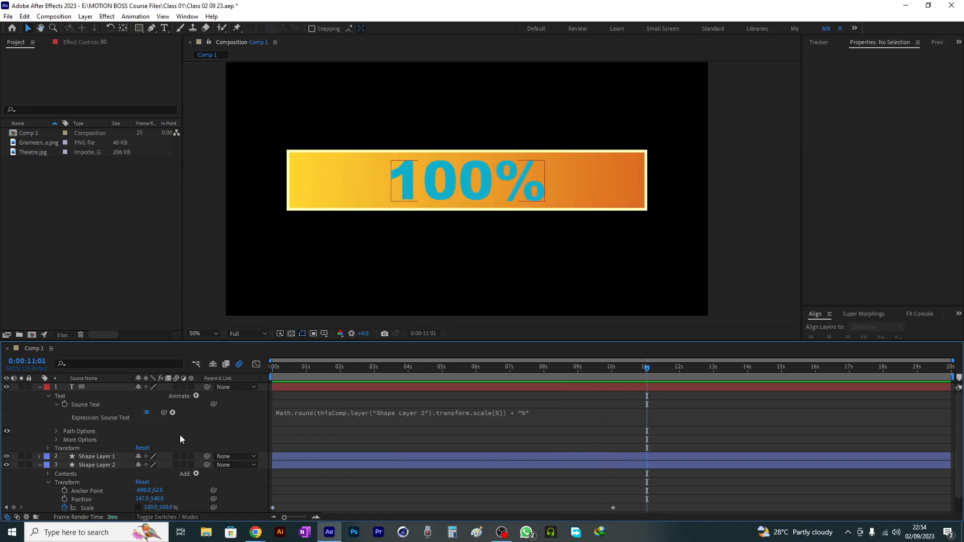
- Collapse the properties of the 00 layer and Shape Layer 2 and preview the loading bar again
click(39, 387)
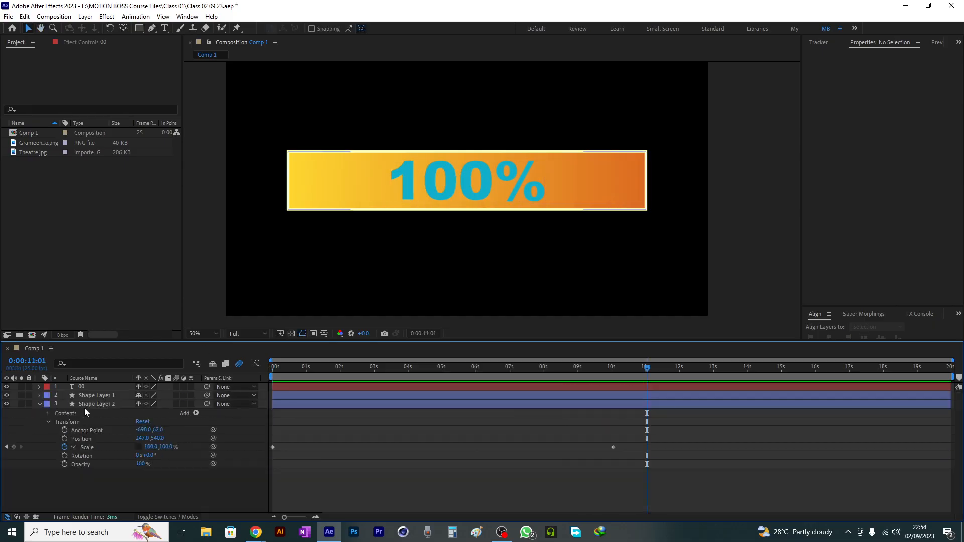
click(40, 405)
key(space)
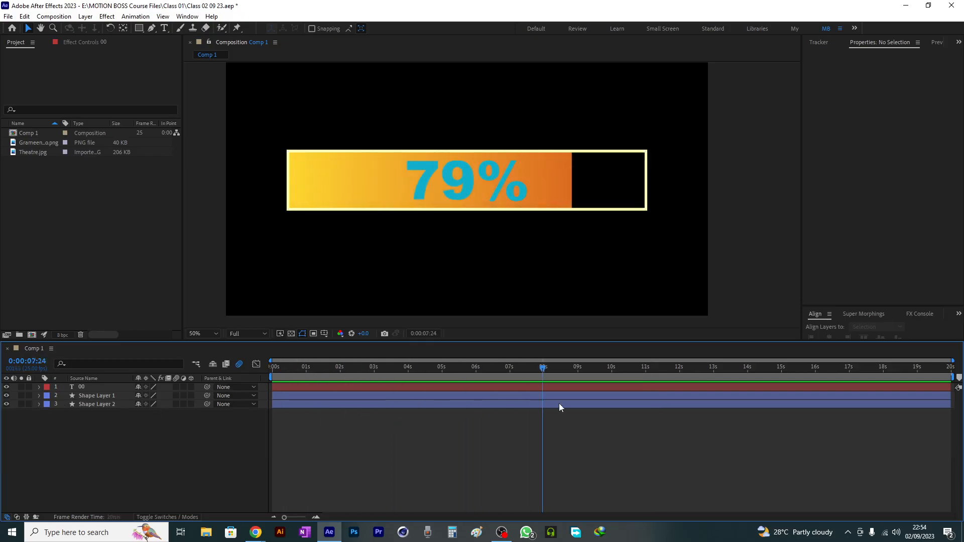
key(space)
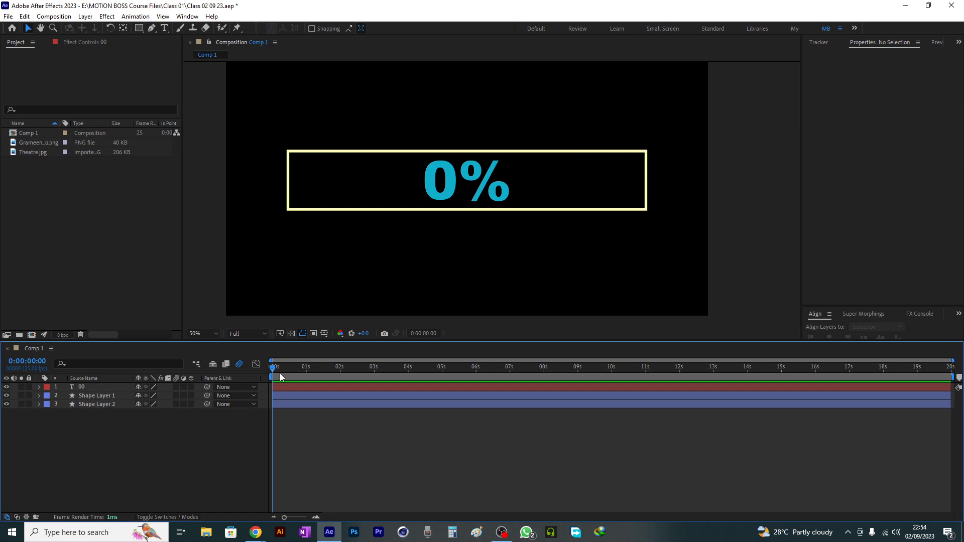
key(space)
drag(608, 398, 558, 397)
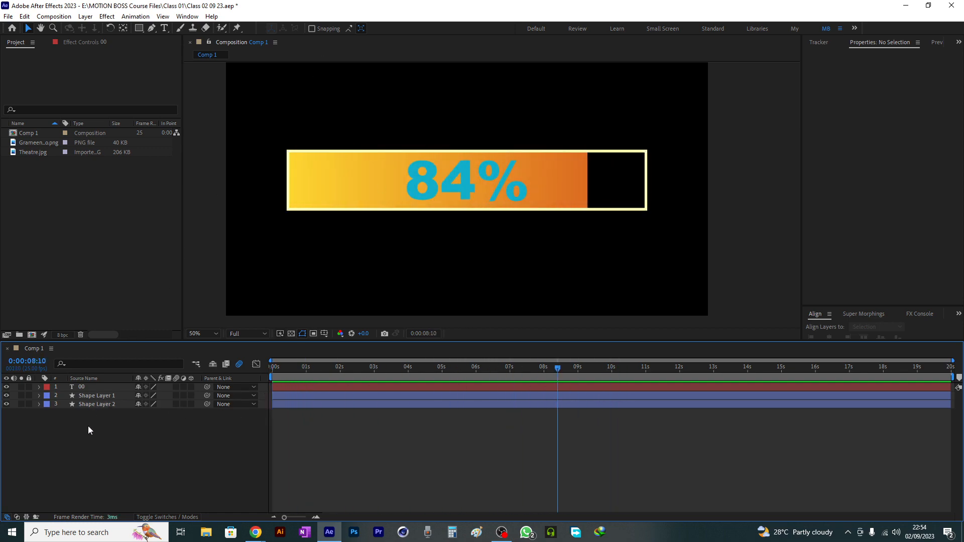
- Create a new 1920 x 1080 composition lasting 20 seconds at 25 fps
click(102, 287)
click(32, 335)
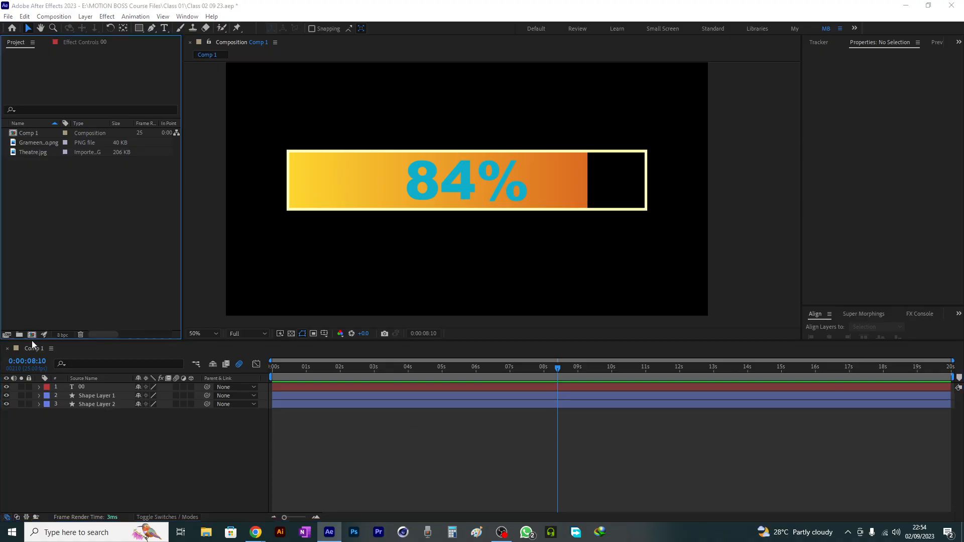
click(431, 409)
drag(353, 371, 310, 368)
- Set the shape fill to solid red and draw a rectangle about 1064 x 350 px near the middle of the new composition
click(139, 28)
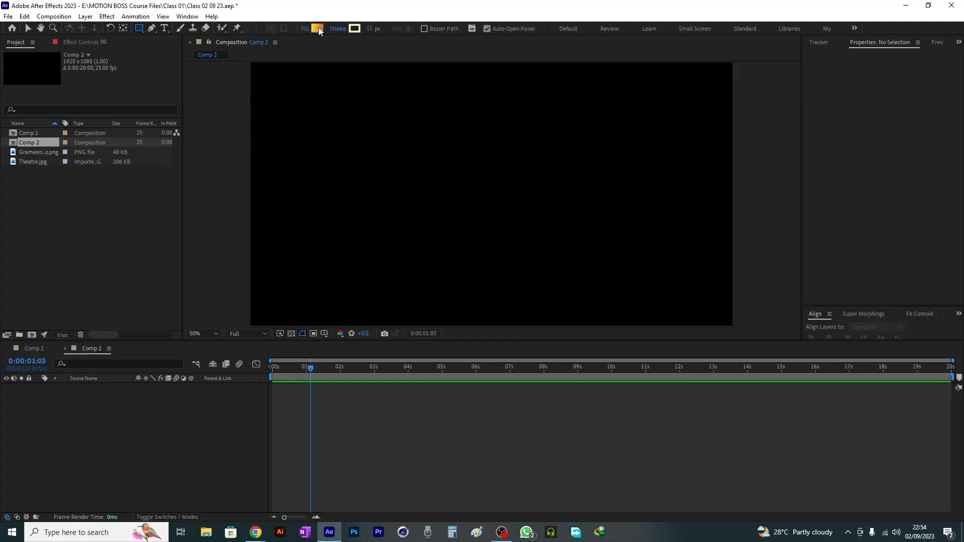
click(306, 29)
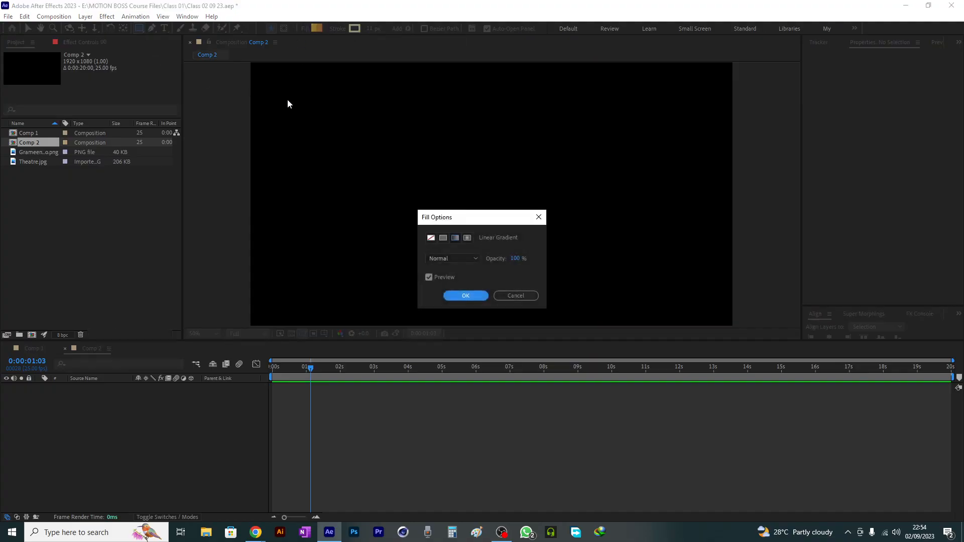
click(443, 239)
click(464, 296)
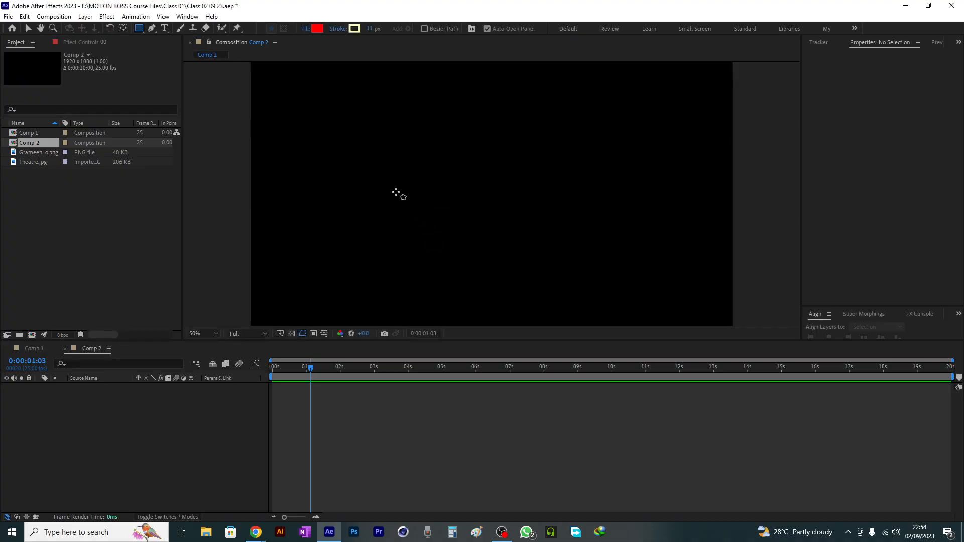
mouse_move(359, 142)
mouse_down()
mouse_move(505, 220)
mouse_move(622, 219)
mouse_move(627, 231)
mouse_up()
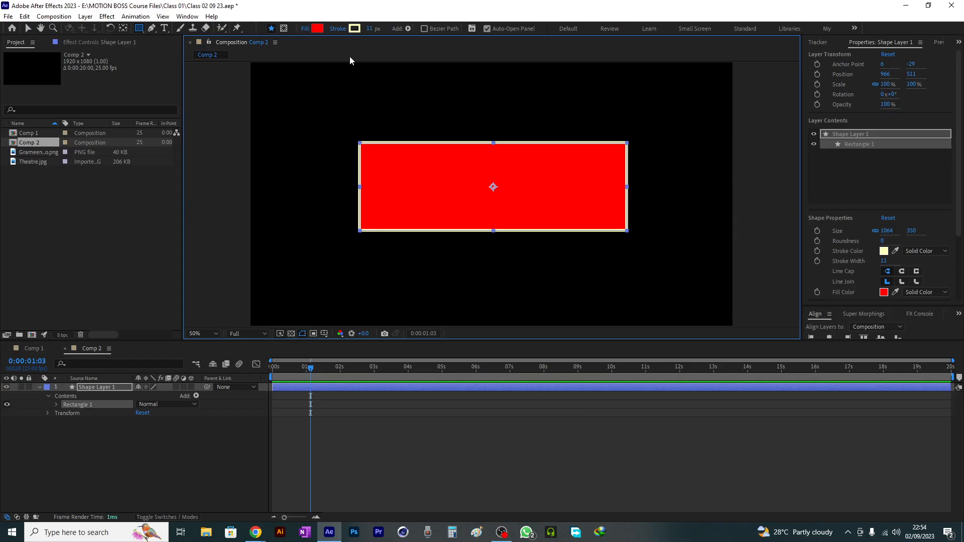
- Set the rectangle's stroke to None, return to the first frame and collapse the shape layer
click(336, 29)
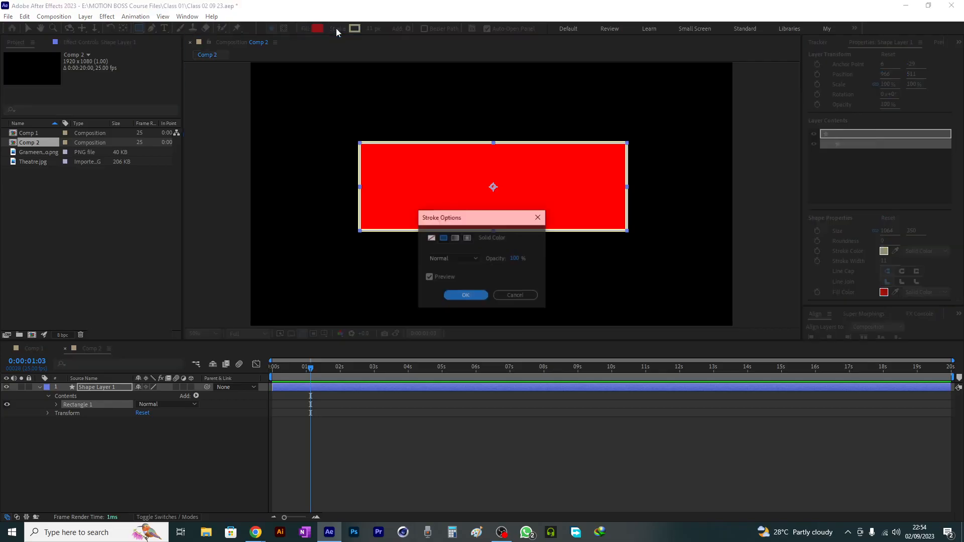
click(433, 237)
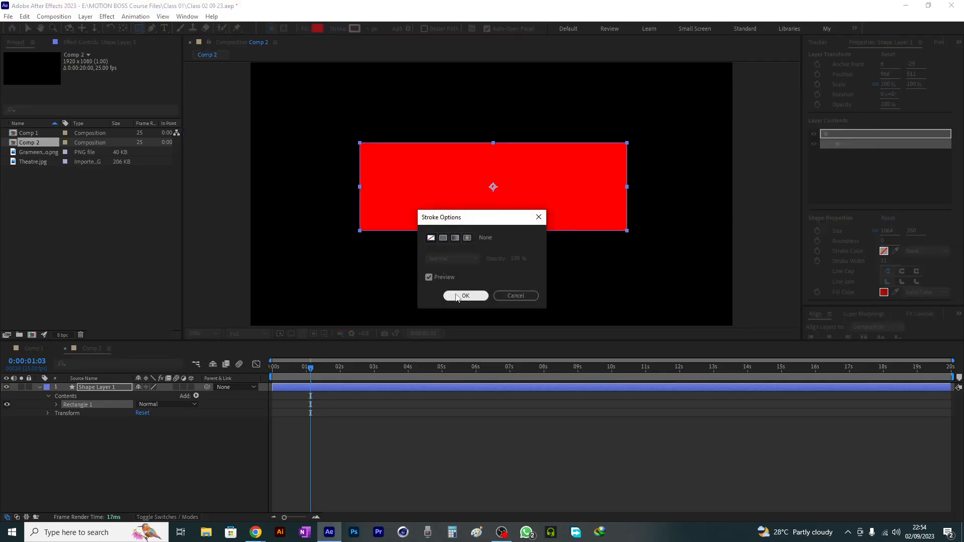
click(480, 296)
drag(310, 375, 267, 381)
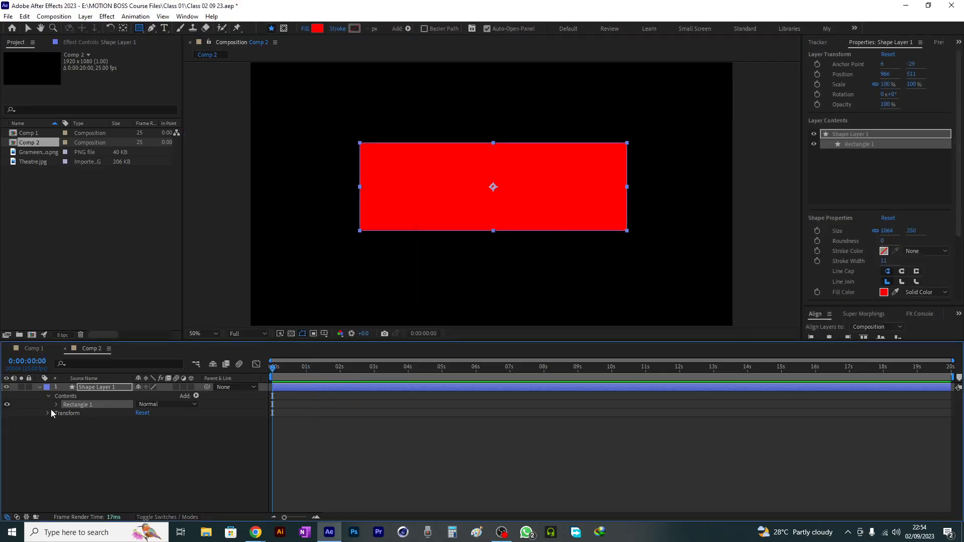
click(38, 387)
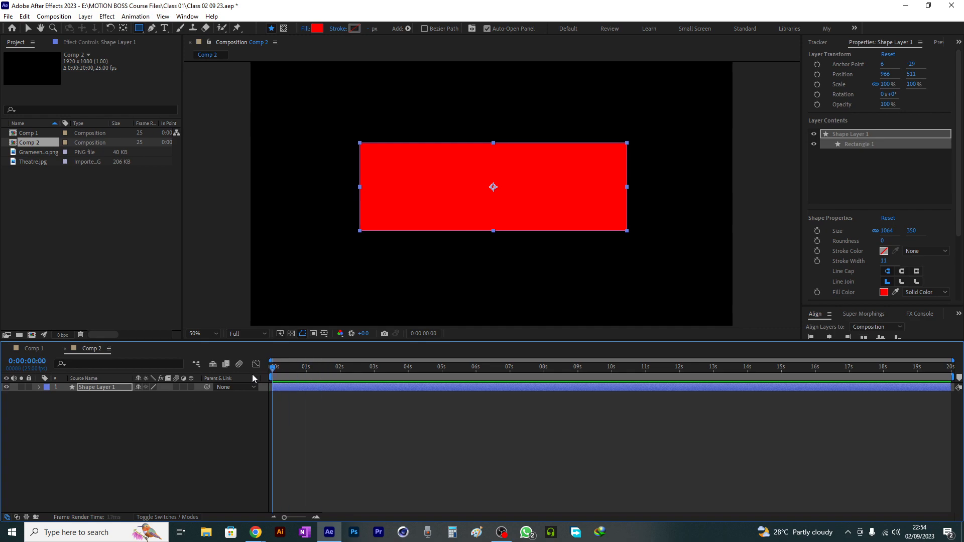
click(305, 28)
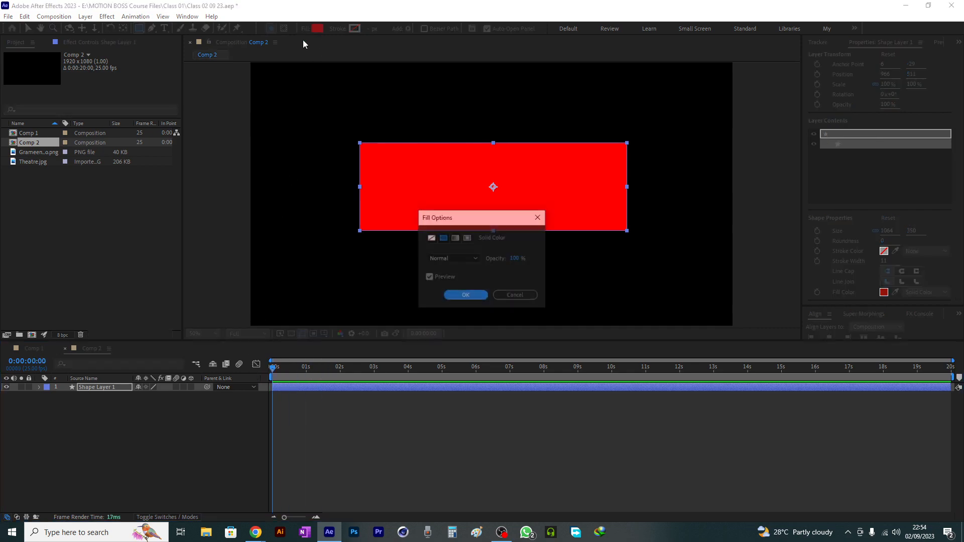
click(453, 239)
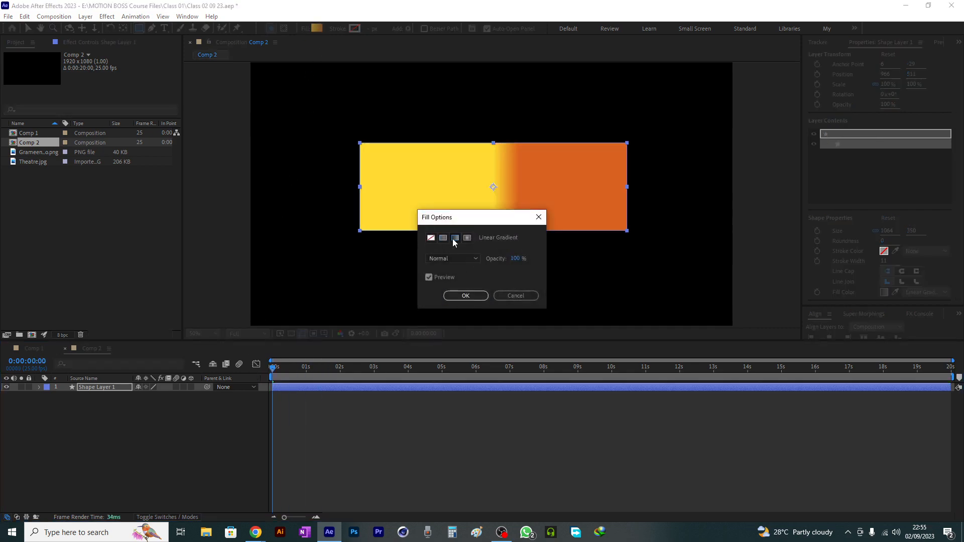
click(544, 215)
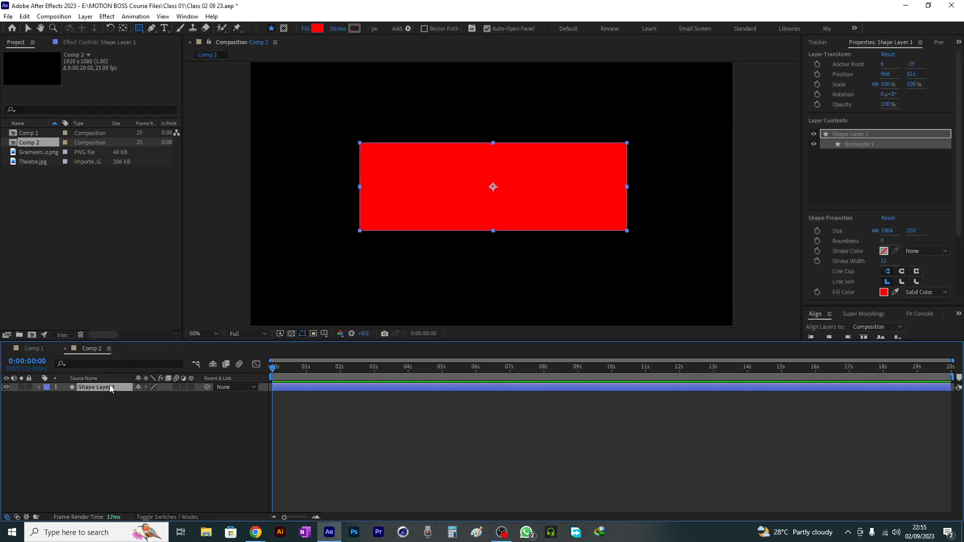
- Find the Gradient Ramp effect by searching for ramp and apply it to Shape Layer 1
click(109, 386)
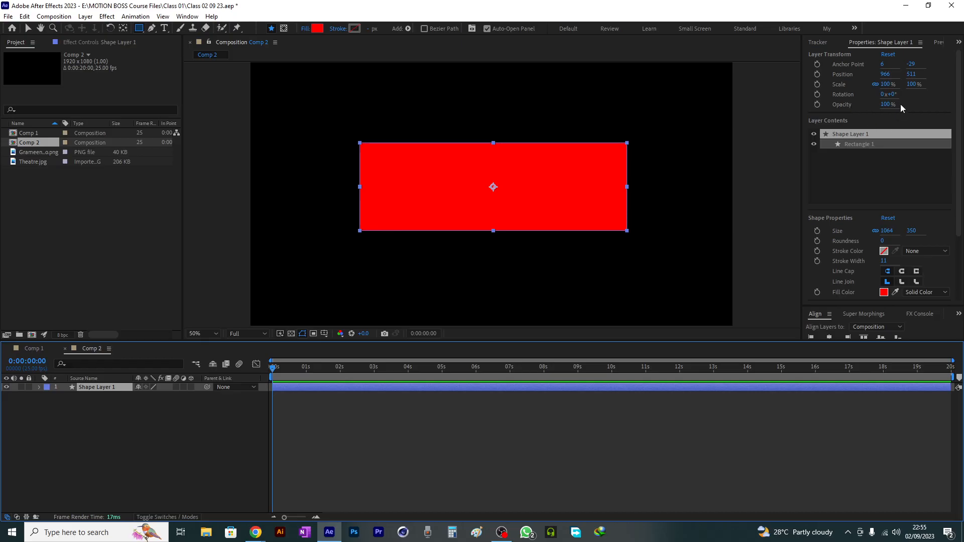
click(959, 42)
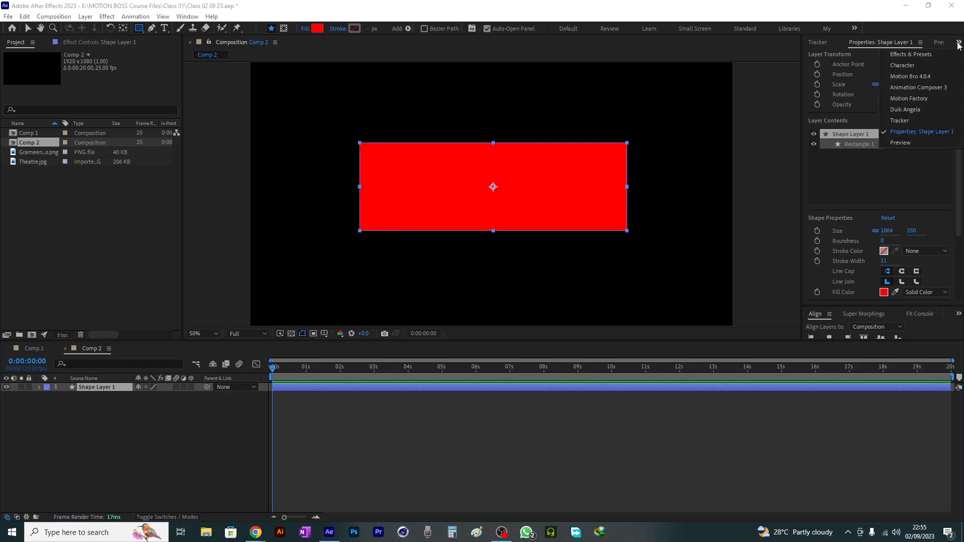
click(912, 54)
click(828, 55)
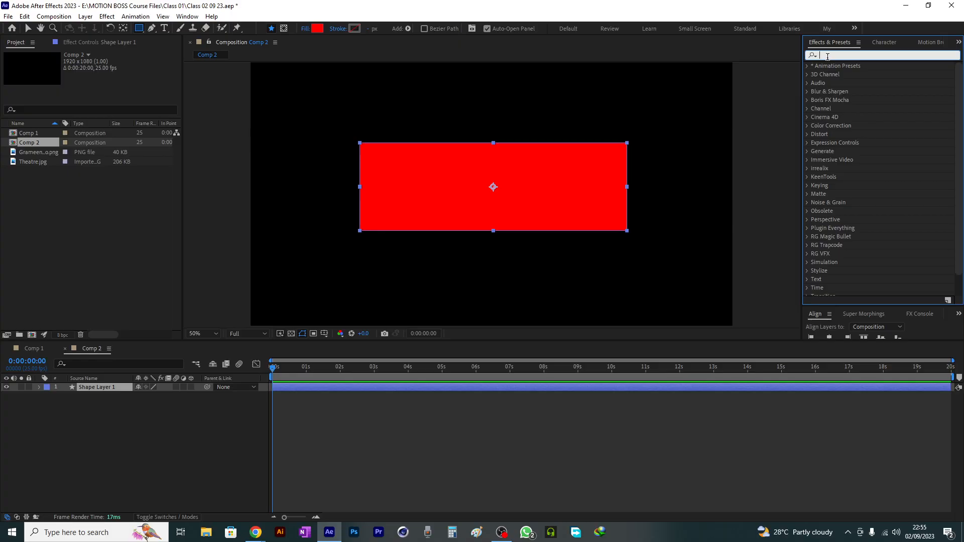
text(ramp)
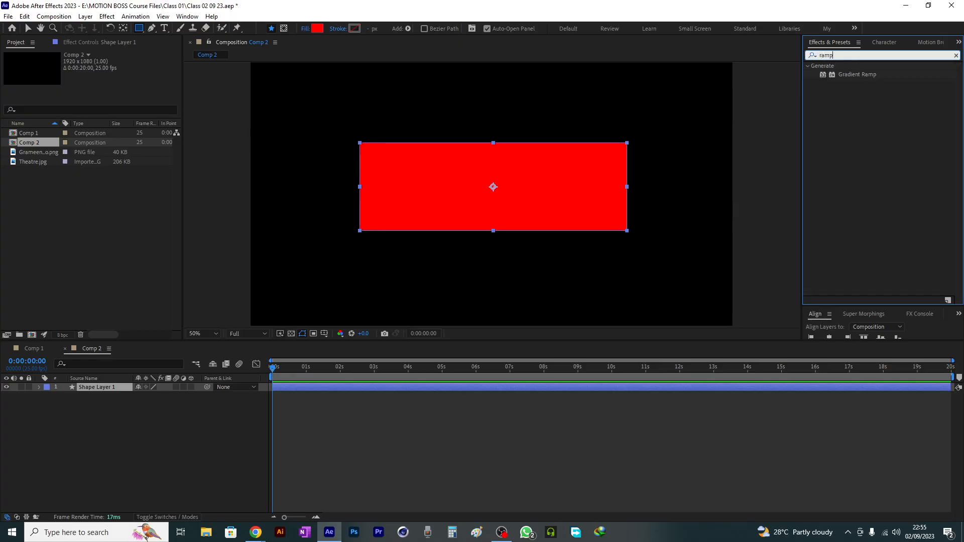
click(857, 75)
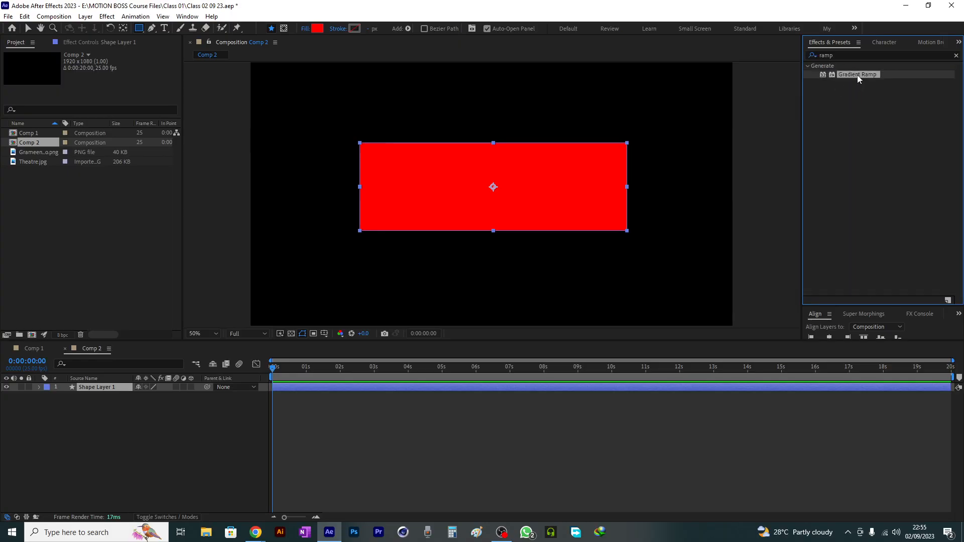
double_click(857, 75)
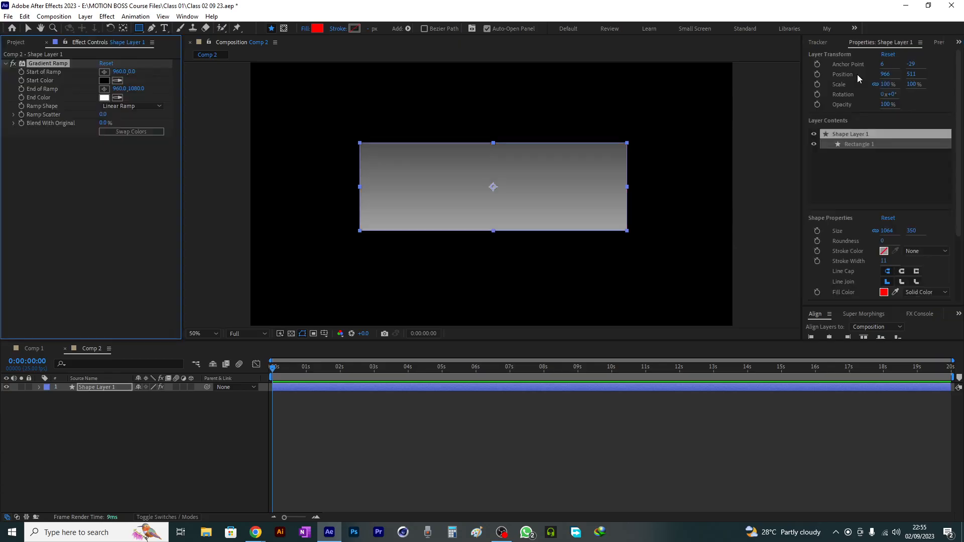
- Place the Gradient Ramp's points diagonally across the rectangle, with the start at about 1652, 232 and the end at about 284, 784
click(100, 388)
key(comma)
key(comma)
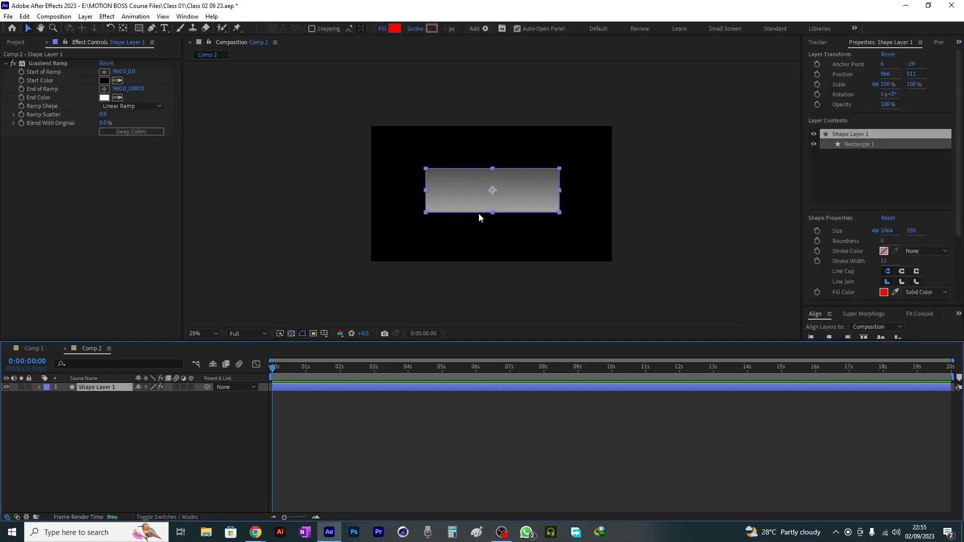
key(period)
key(comma)
click(16, 43)
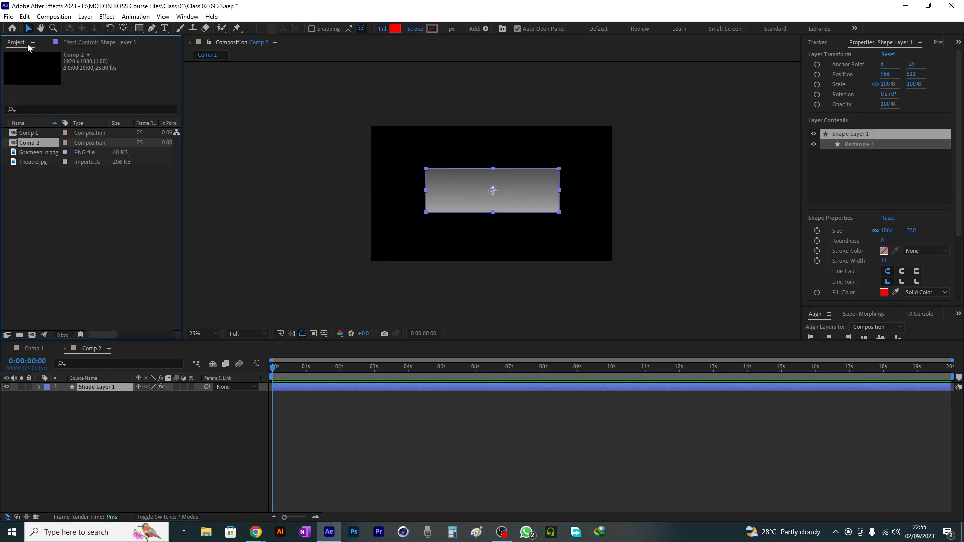
click(89, 42)
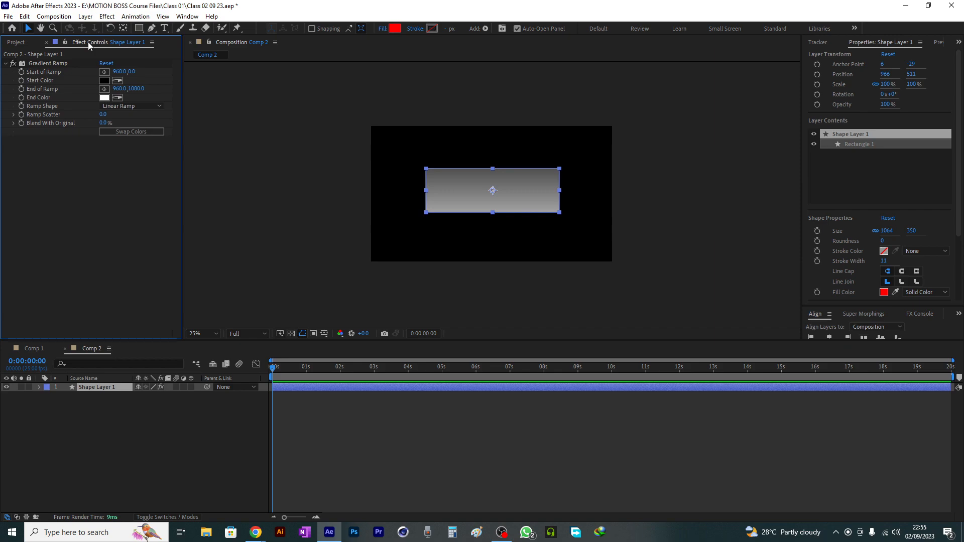
click(48, 62)
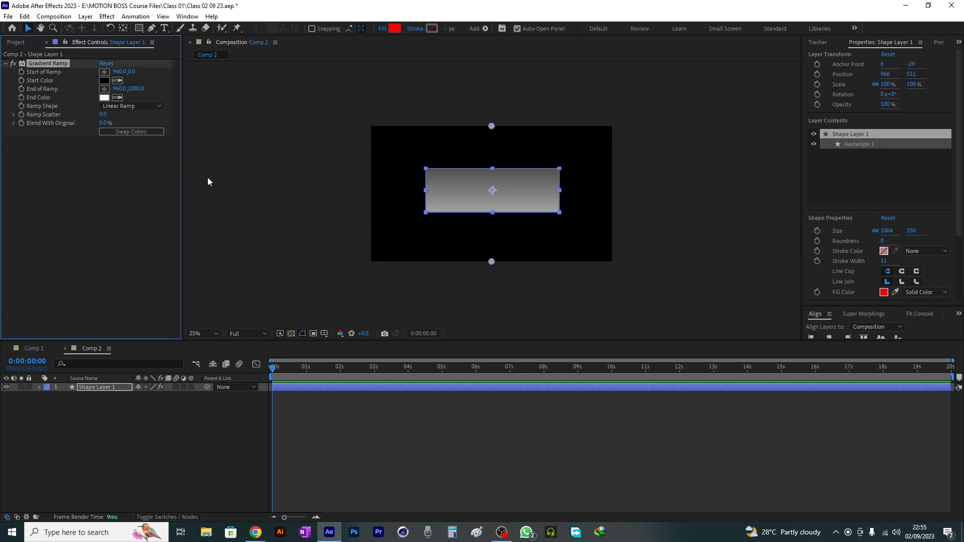
drag(491, 126, 494, 150)
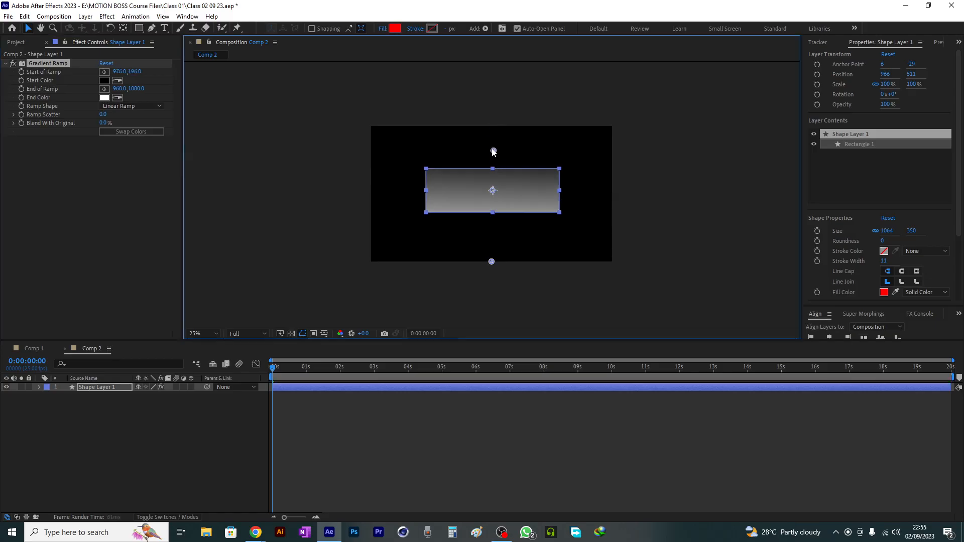
drag(491, 262, 418, 209)
drag(494, 151, 579, 155)
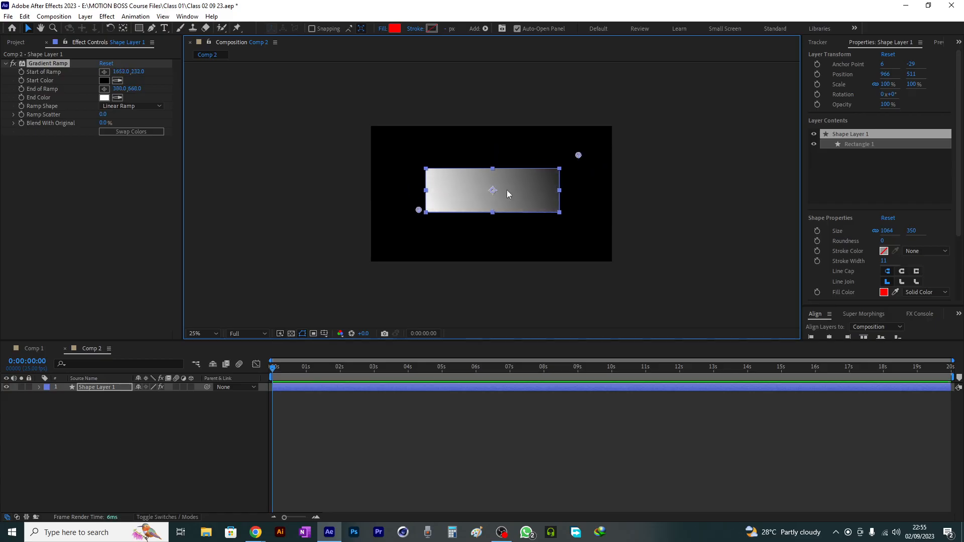
drag(419, 210, 408, 225)
key(period)
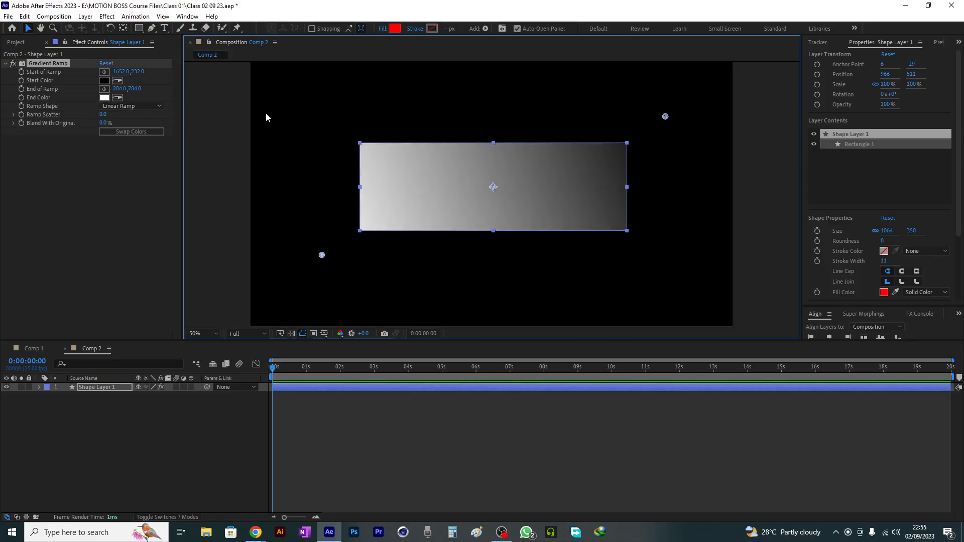
- Set the Gradient Ramp's start color to pinkish red E9004D
click(104, 80)
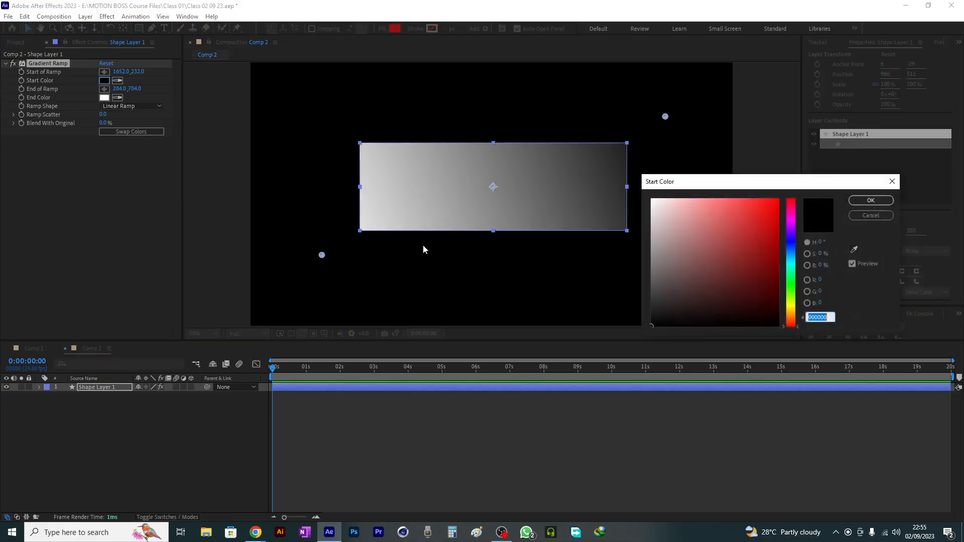
click(789, 229)
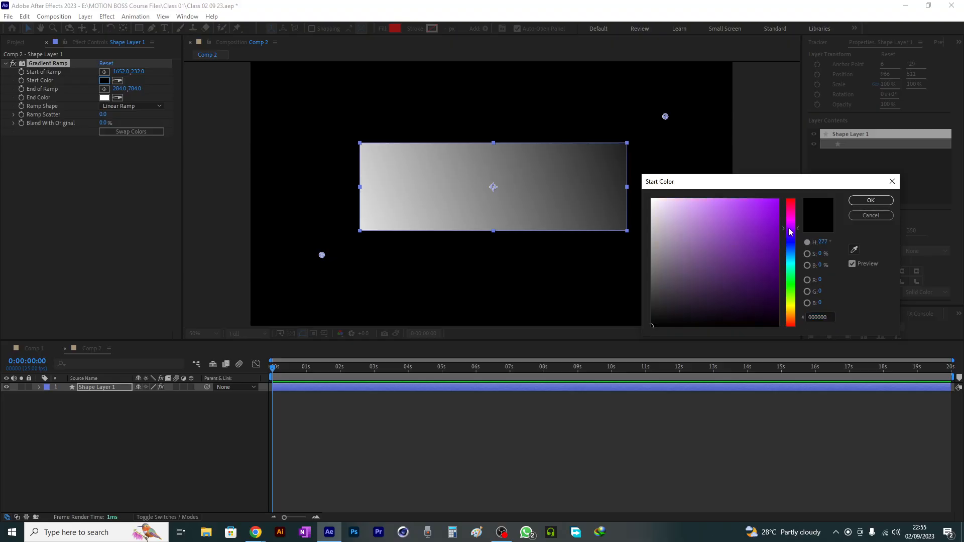
mouse_move(790, 231)
mouse_down()
mouse_move(771, 208)
mouse_move(781, 209)
mouse_up()
click(767, 207)
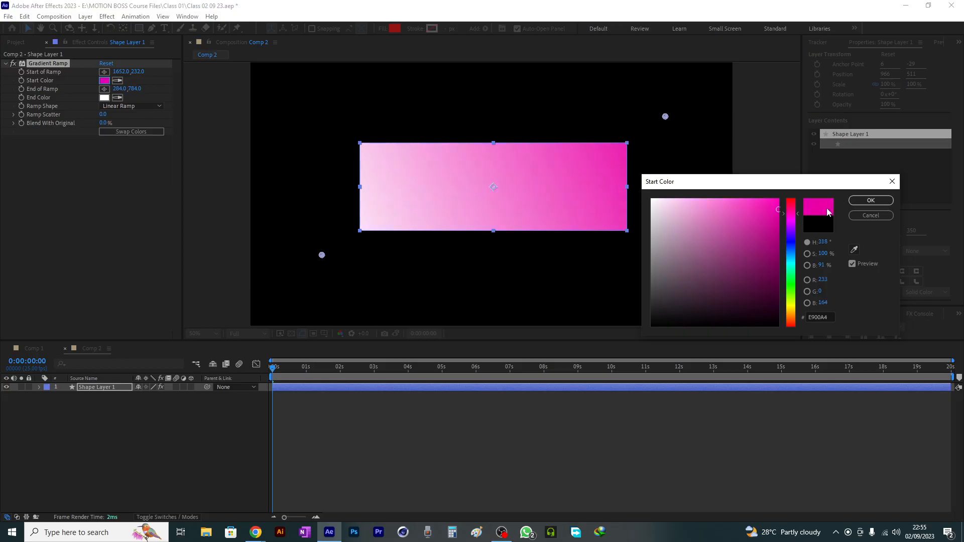
click(791, 208)
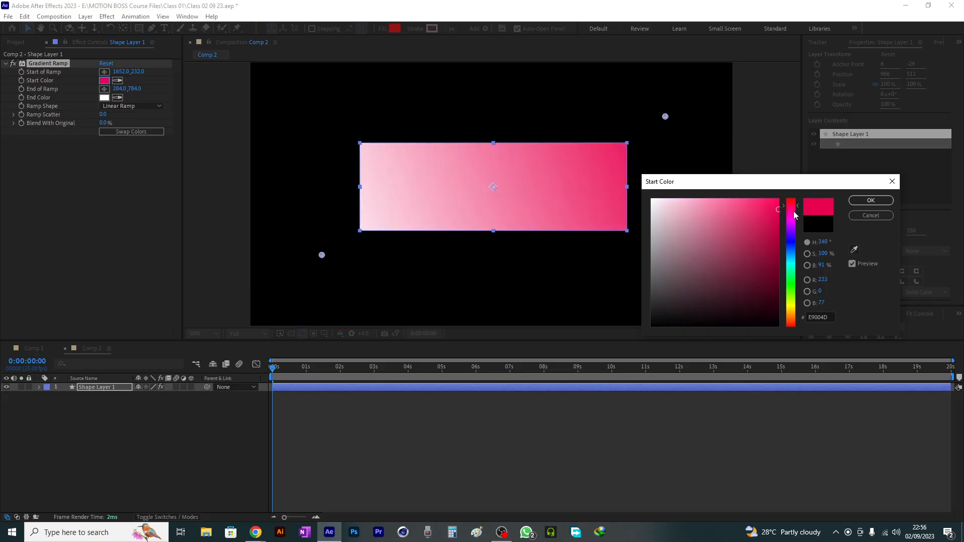
click(870, 201)
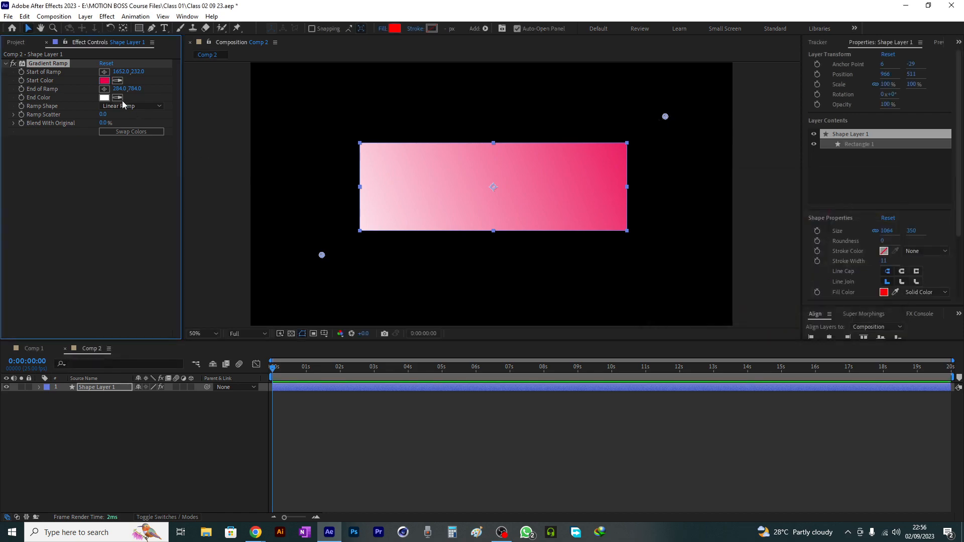
- Set the Gradient Ramp's end color to a deep blue-violet, then swap the two colors and swap them back
click(104, 98)
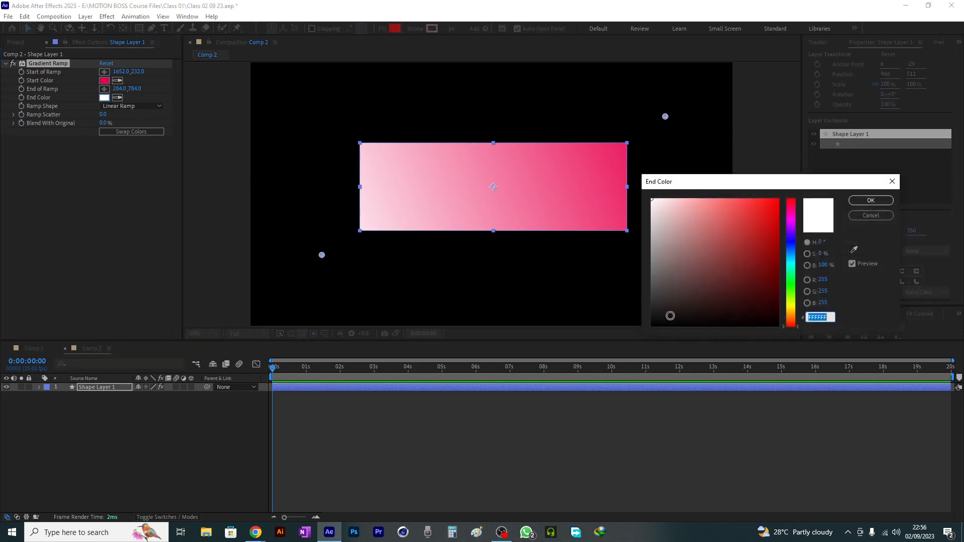
click(792, 234)
click(773, 227)
drag(774, 227, 767, 227)
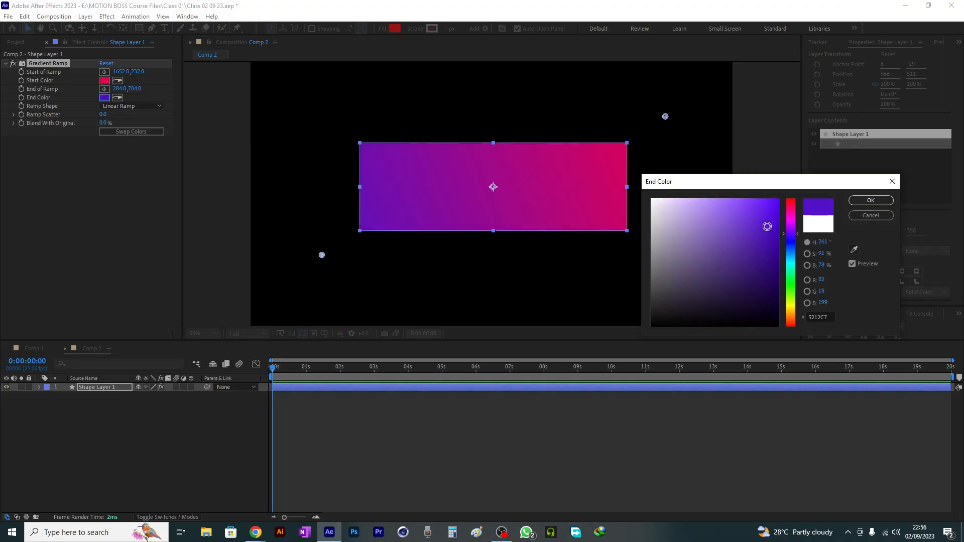
click(870, 200)
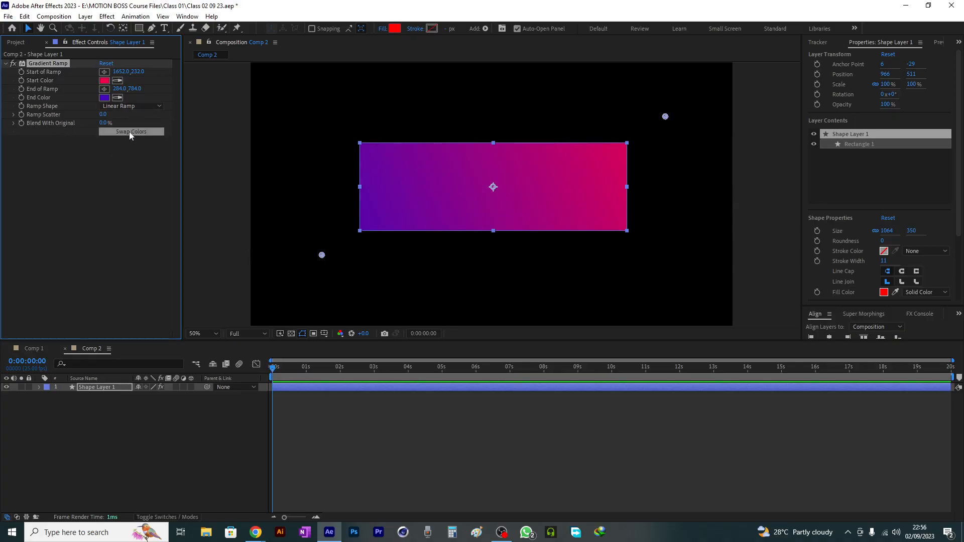
click(146, 130)
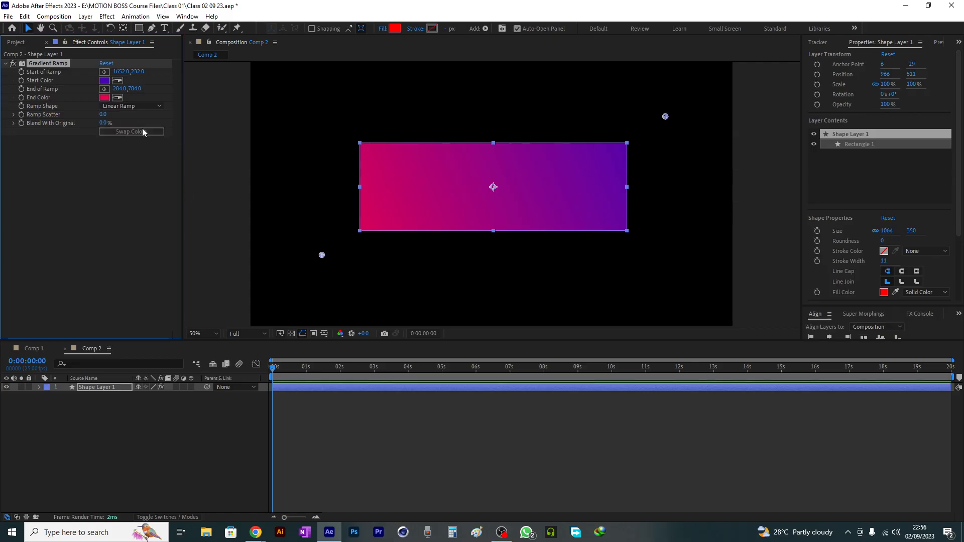
click(143, 129)
- Reposition the linear gradient's points diagonally, with the start at about 336, 258 and the end at about 1568, 746
drag(322, 256, 478, 252)
drag(660, 115, 484, 104)
click(48, 63)
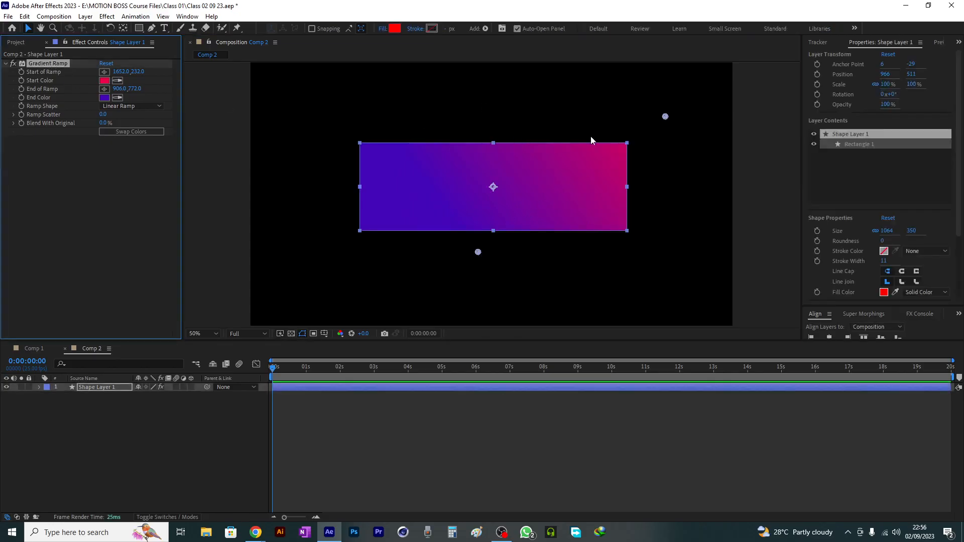
drag(665, 120, 490, 119)
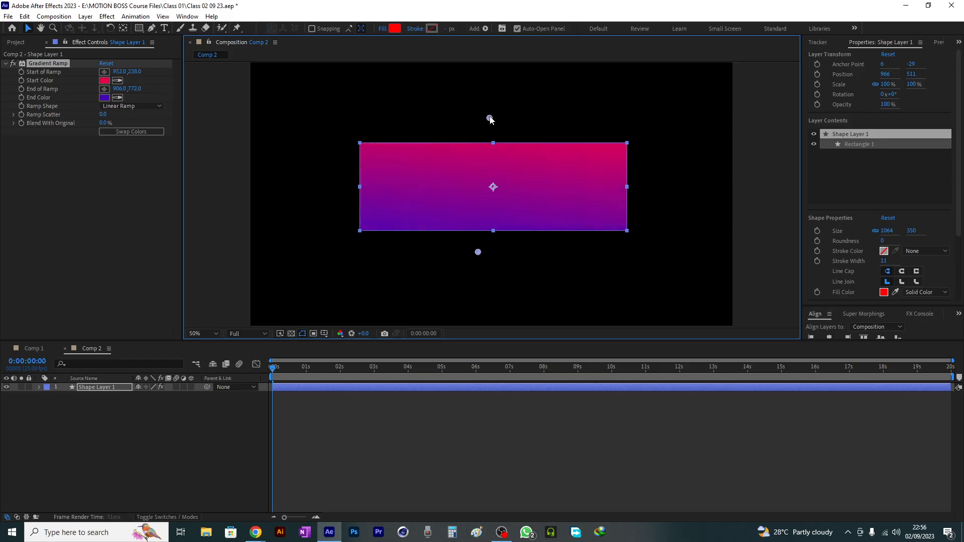
drag(479, 255, 645, 247)
drag(491, 119, 335, 123)
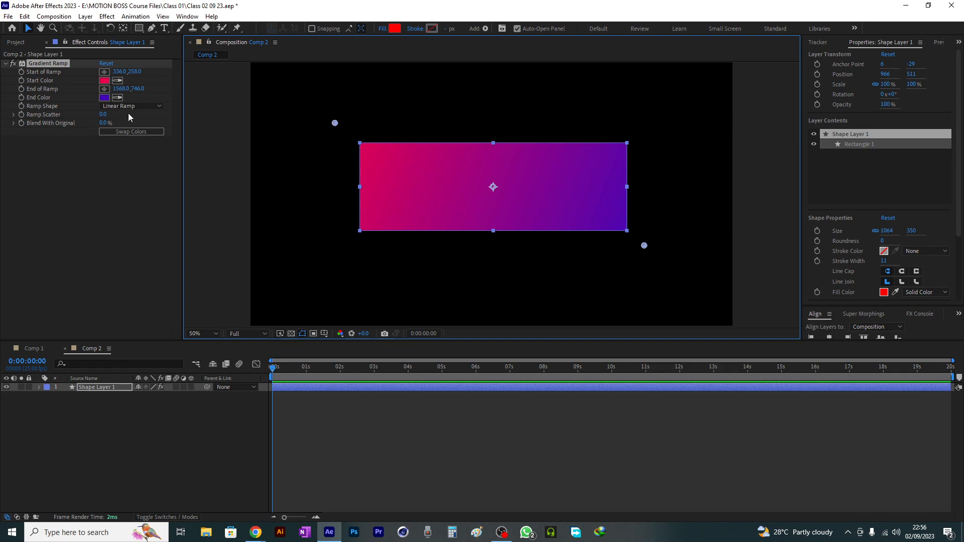
- Change the ramp shape to Radial Ramp and move the start point to the rectangle's center, about 968, 512
click(139, 107)
click(144, 128)
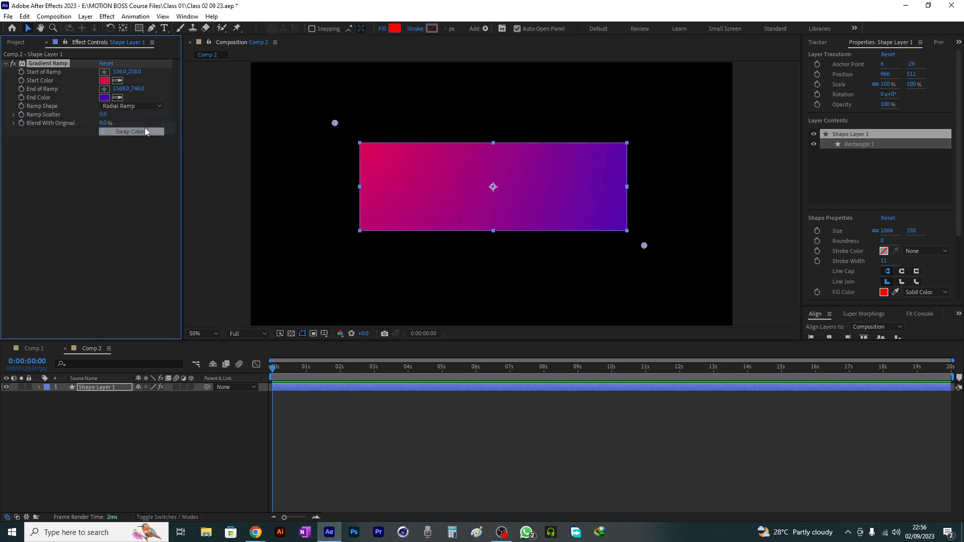
drag(329, 122, 442, 175)
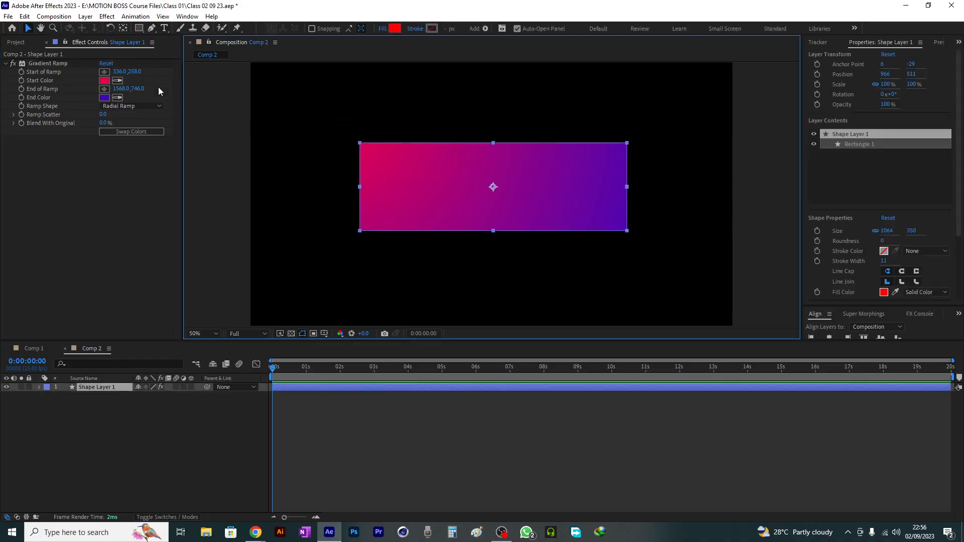
click(58, 66)
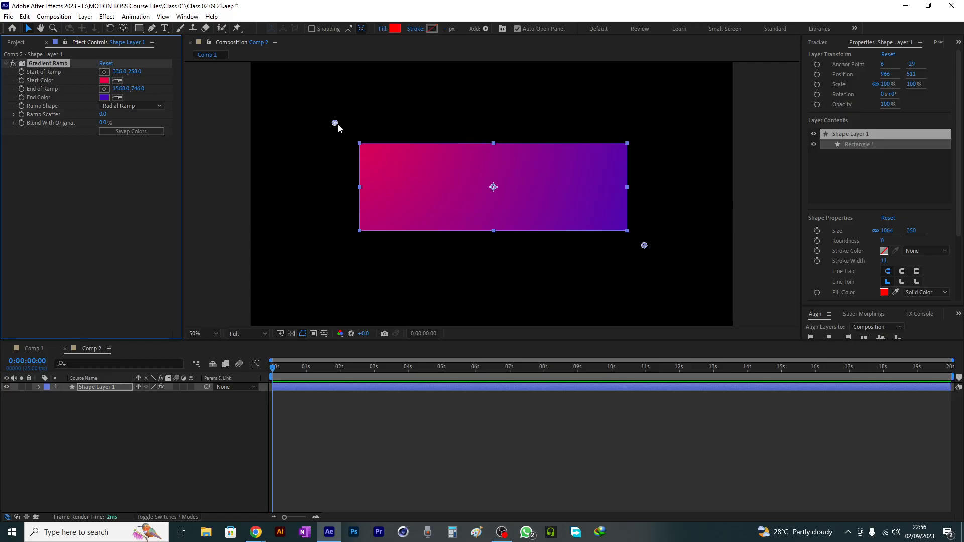
drag(339, 124, 495, 188)
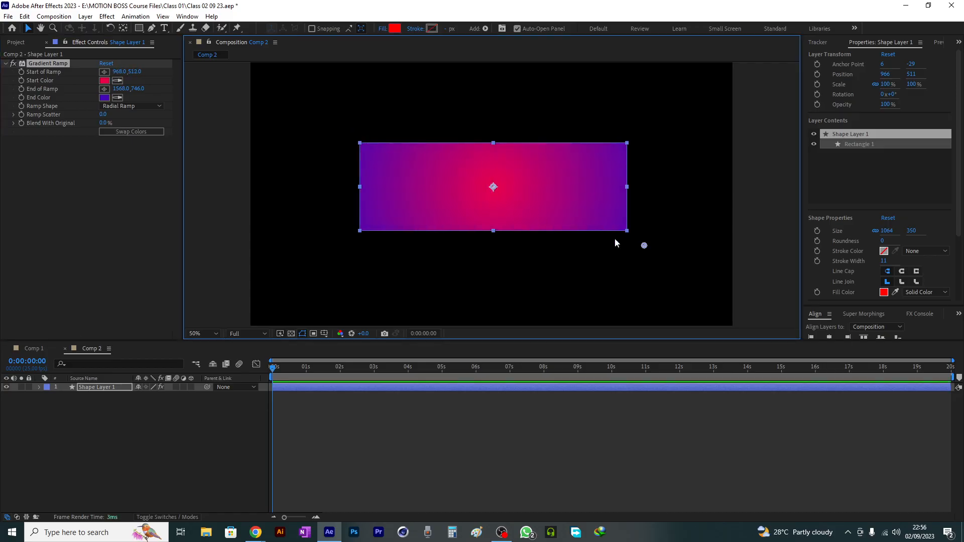
- Place the radial gradient's start above the rectangle at about 964, 112 and its end below at about 1000, 1028
drag(644, 248, 656, 223)
drag(494, 187, 492, 108)
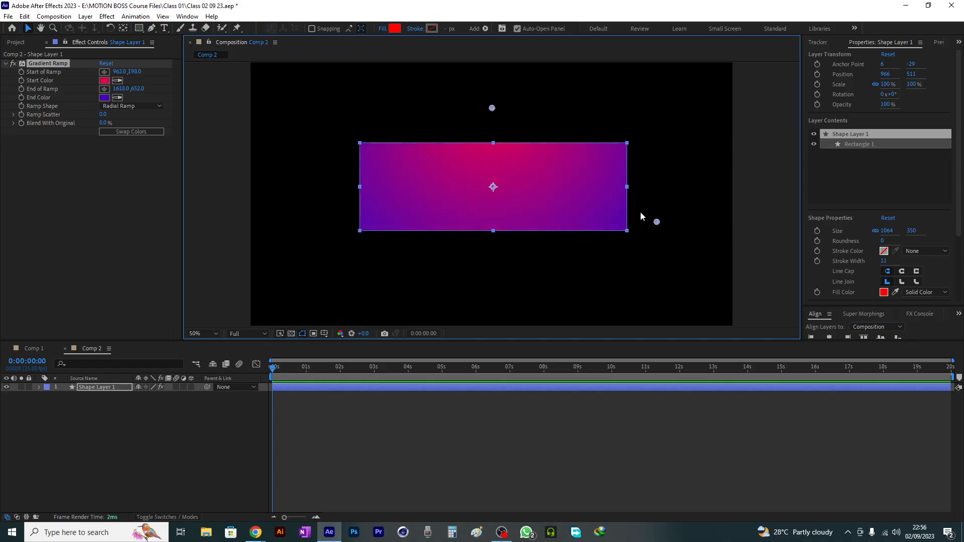
drag(657, 222, 505, 308)
click(492, 103)
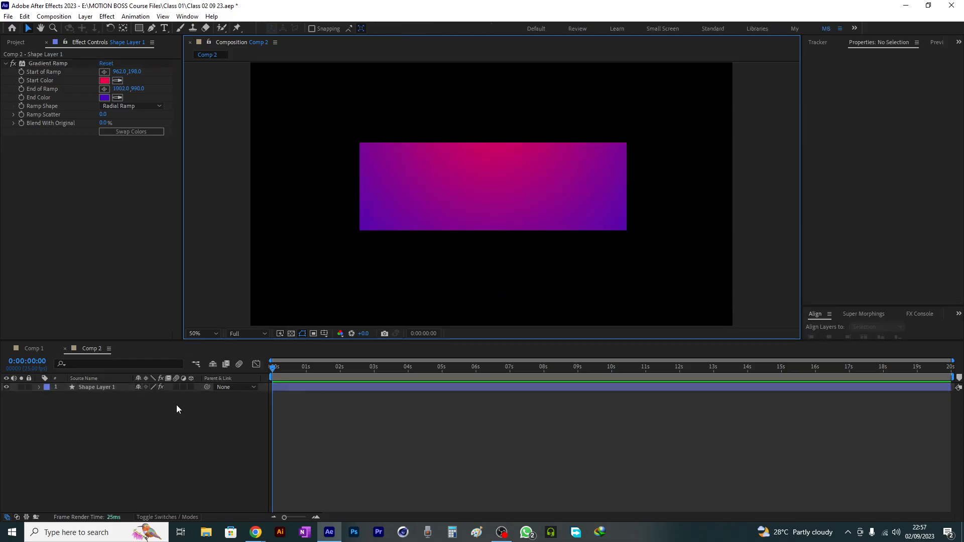
click(116, 380)
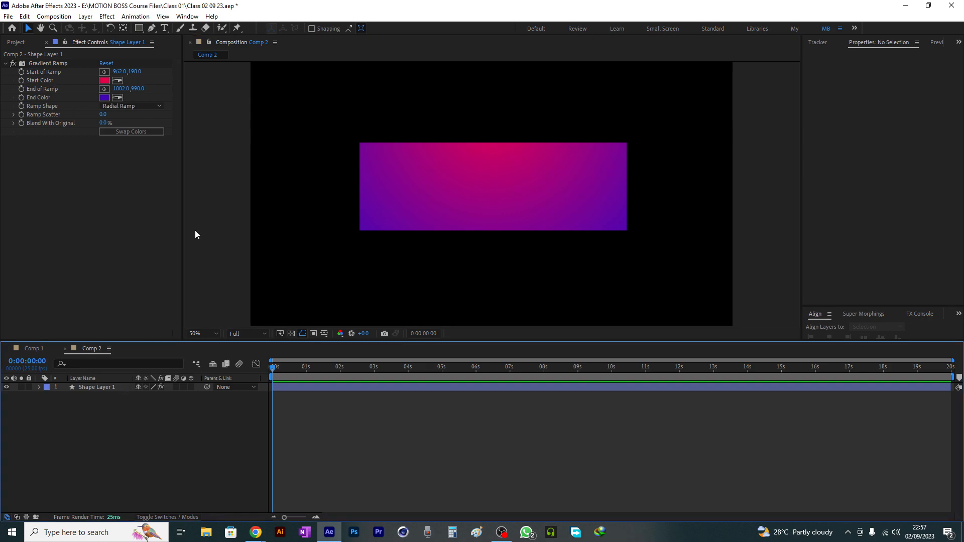
click(68, 66)
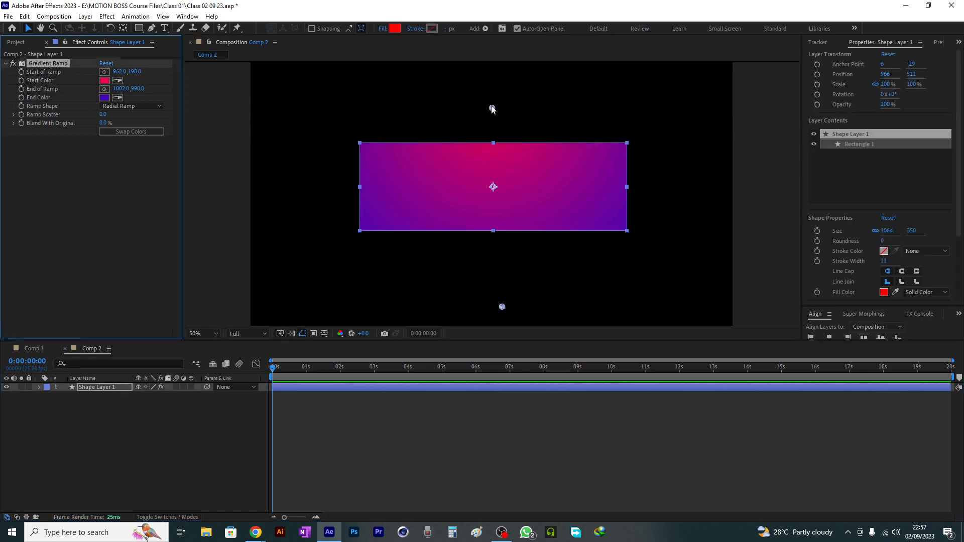
drag(492, 109, 492, 87)
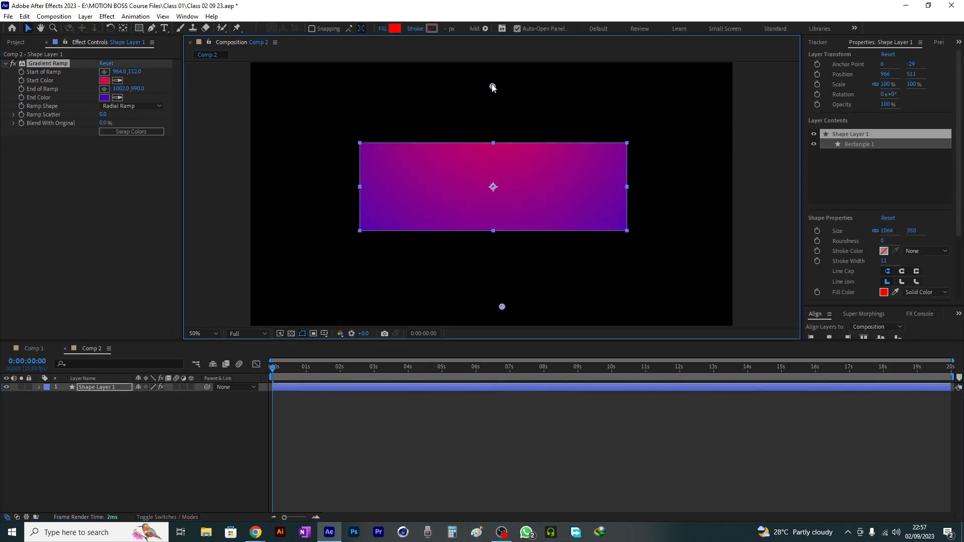
drag(503, 307, 503, 317)
click(210, 421)
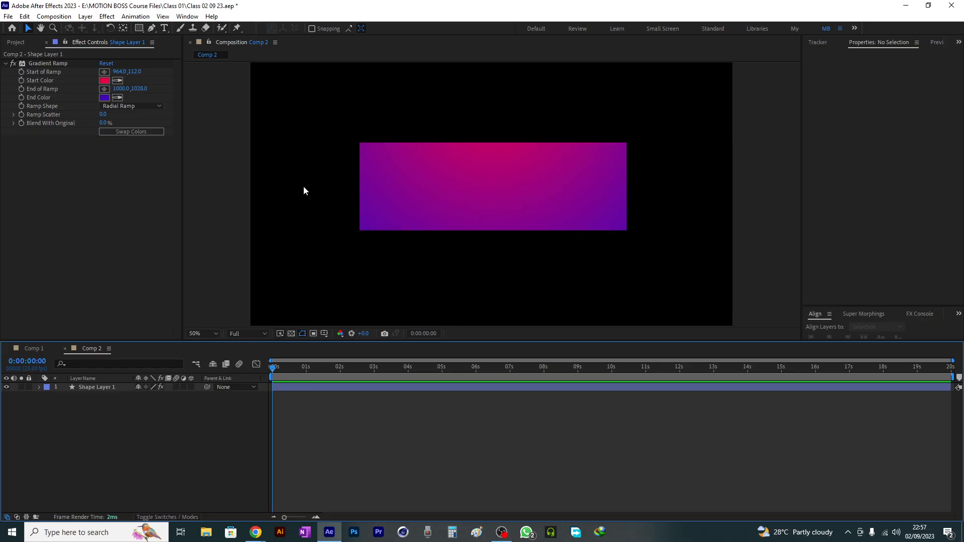
- Copy the Gradient Ramp effect from Shape Layer 1 and delete that layer
click(45, 65)
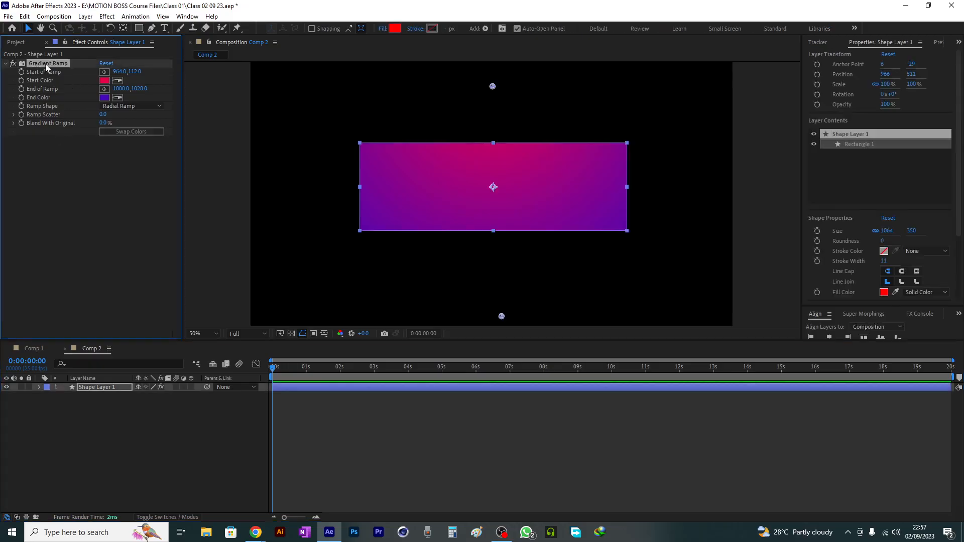
click(109, 388)
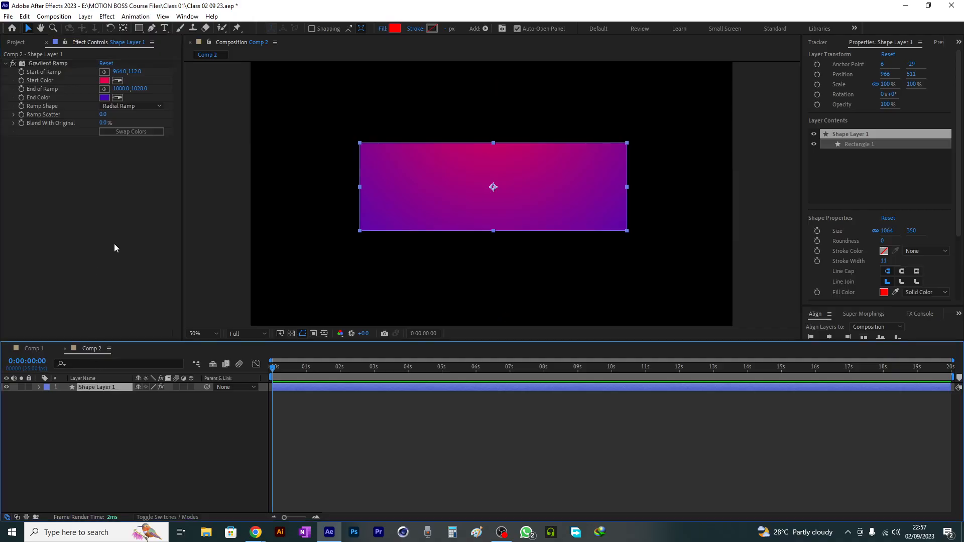
key(Delete)
- Add the two-line text "motion boss" and move it to the middle of the composition, at about 954, 538
key(ctrl+t)
click(359, 188)
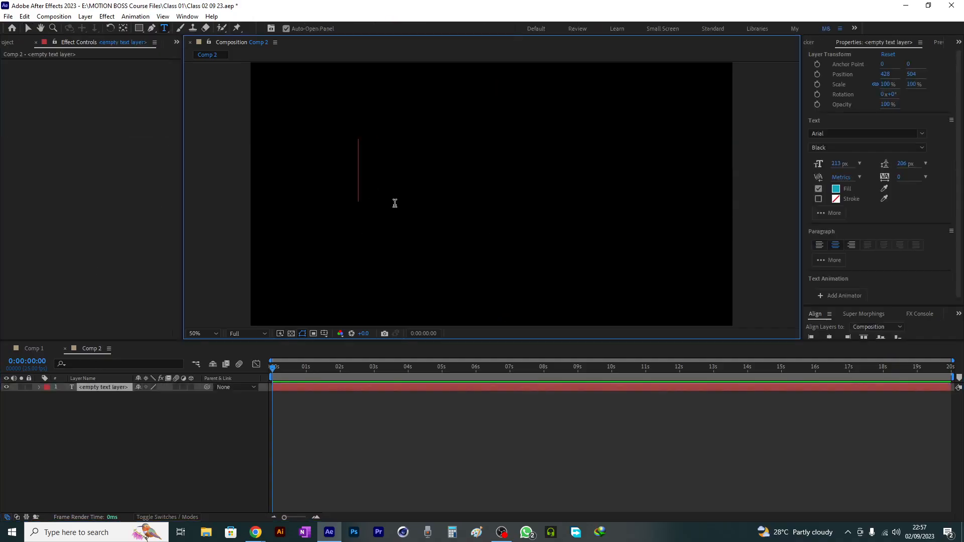
text(motion)
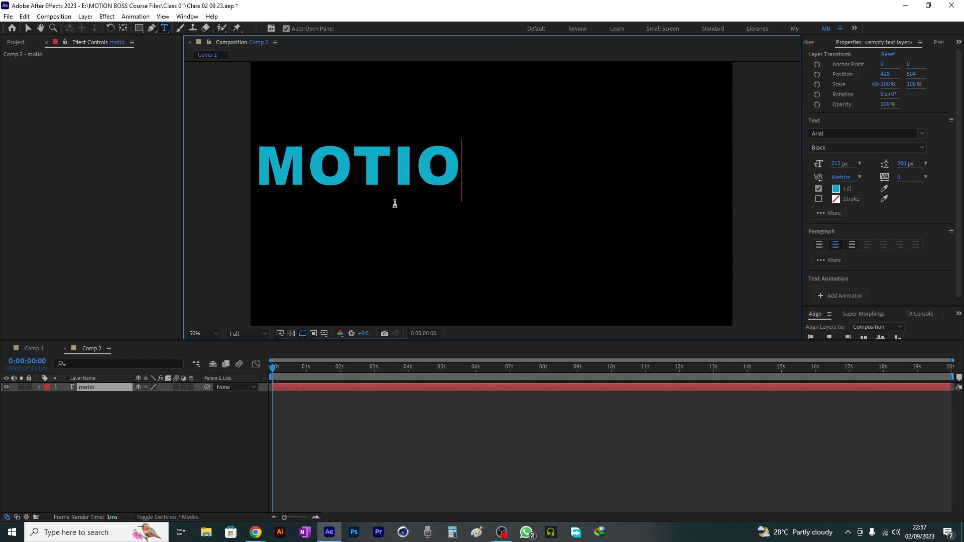
key(Return)
text(boss)
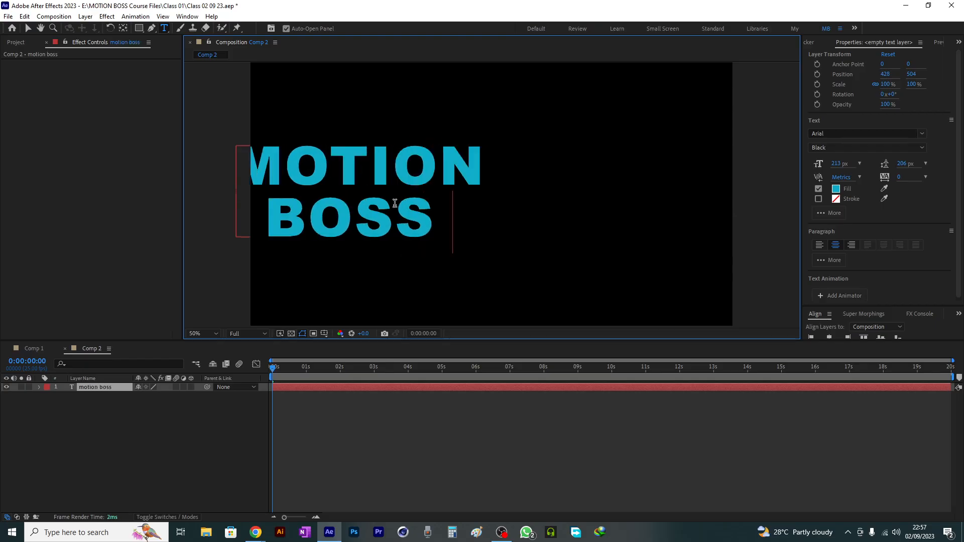
click(28, 28)
drag(331, 177, 452, 186)
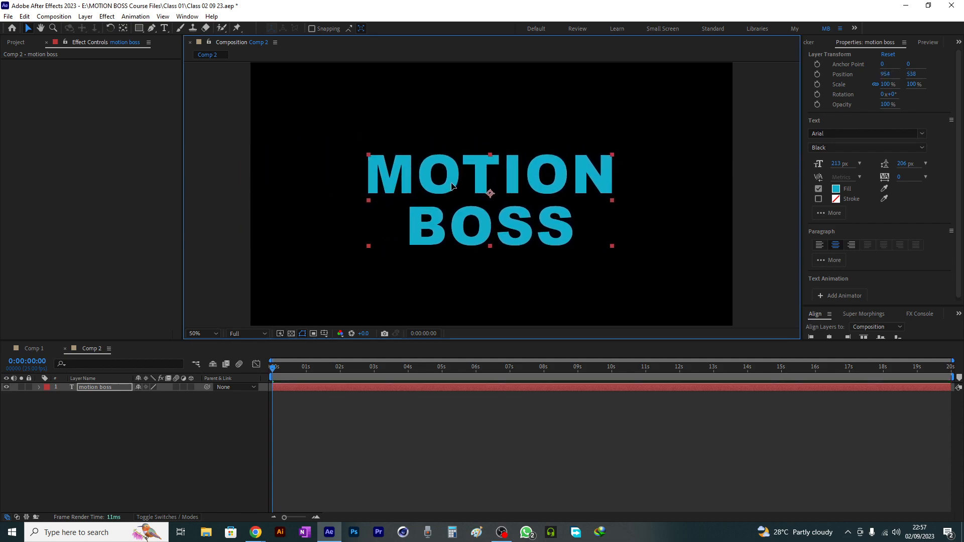
- Paste the copied Gradient Ramp effect onto the motion boss text layer
click(98, 388)
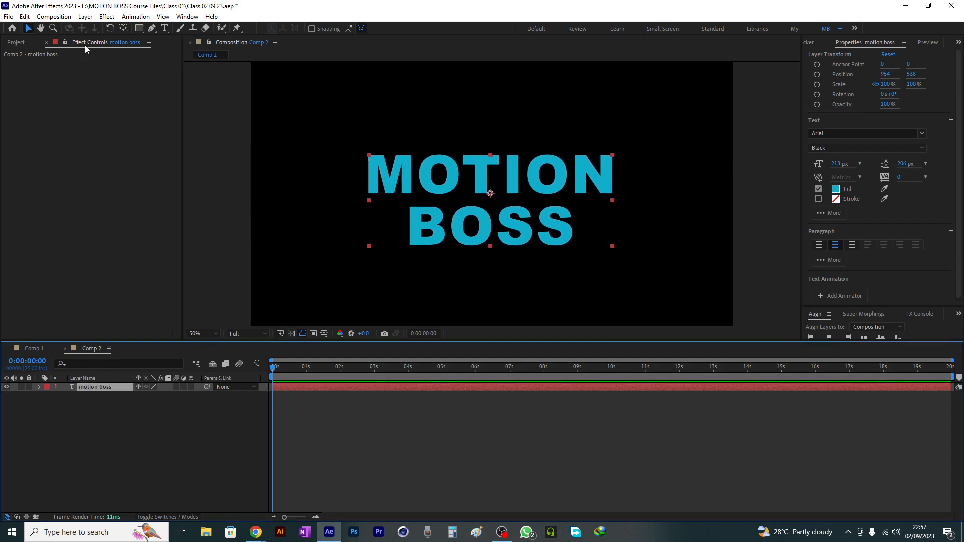
click(59, 142)
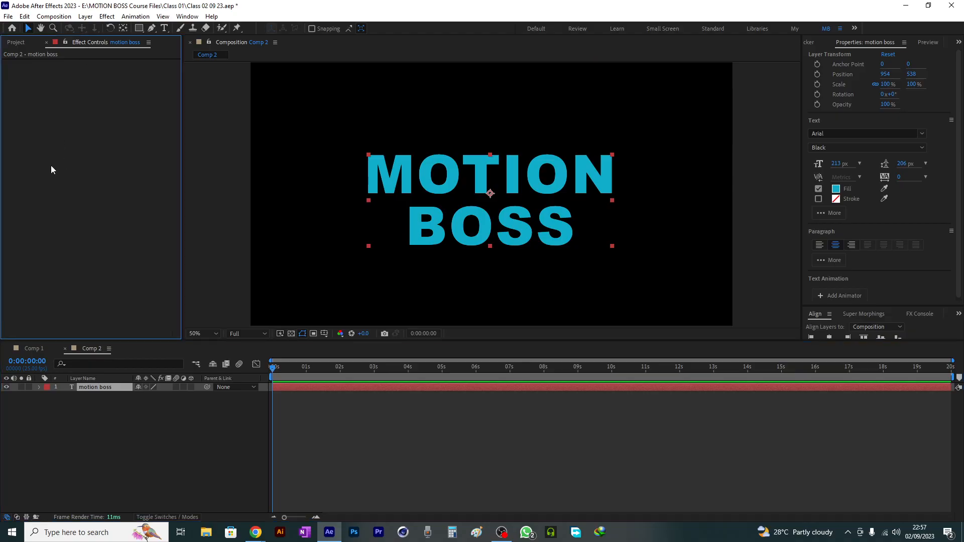
key(ctrl+v)
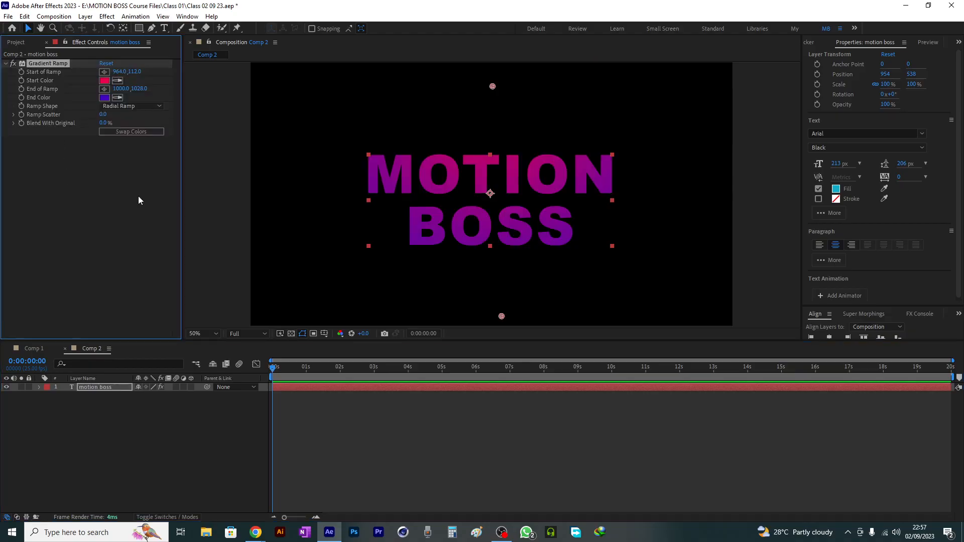
- Adjust the text's radial gradient so it starts at about 956, 286 and ends at about 940, 1042
click(494, 84)
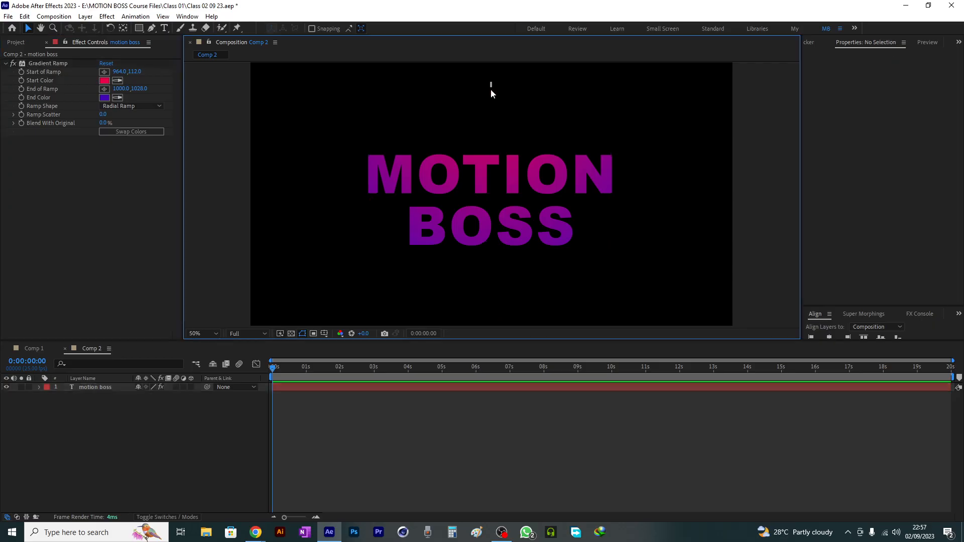
click(62, 63)
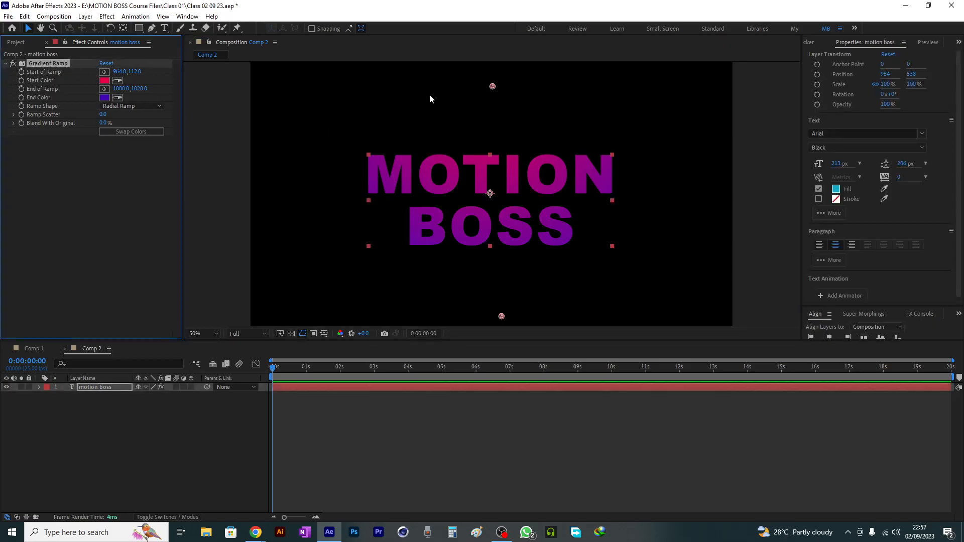
drag(494, 88, 492, 121)
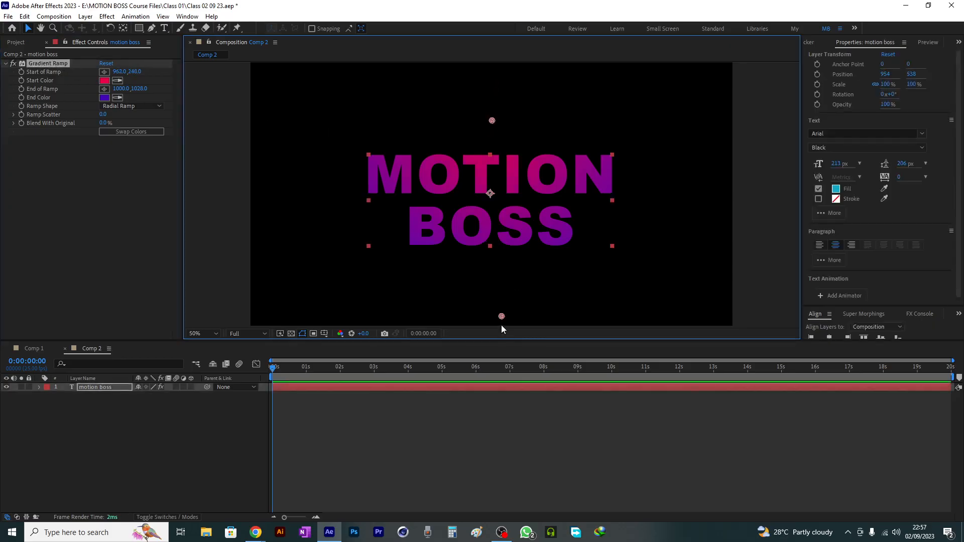
drag(502, 317, 534, 278)
drag(492, 120, 490, 128)
key(comma)
key(comma)
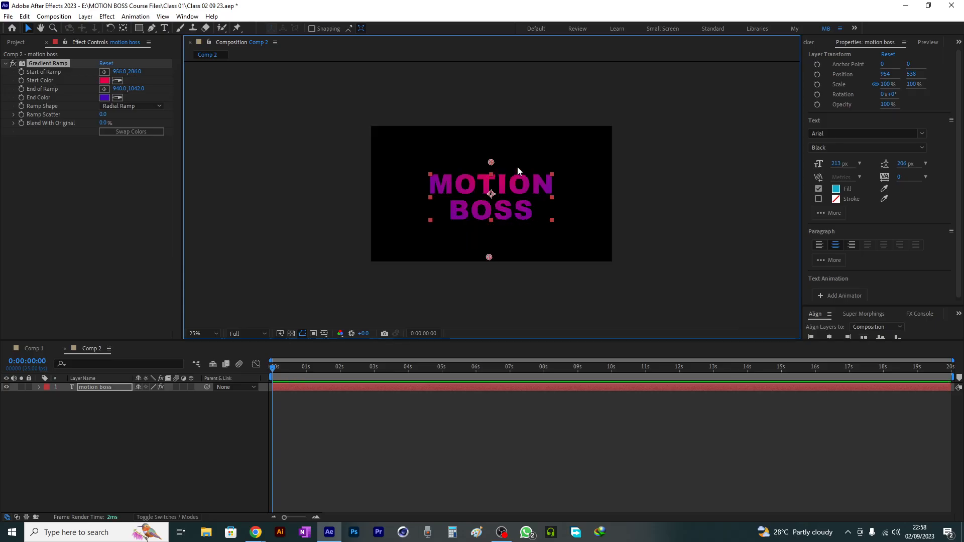
- Move the end of the text's radial gradient to about 1008, 1234 and set its start color to F10050
drag(489, 258, 500, 282)
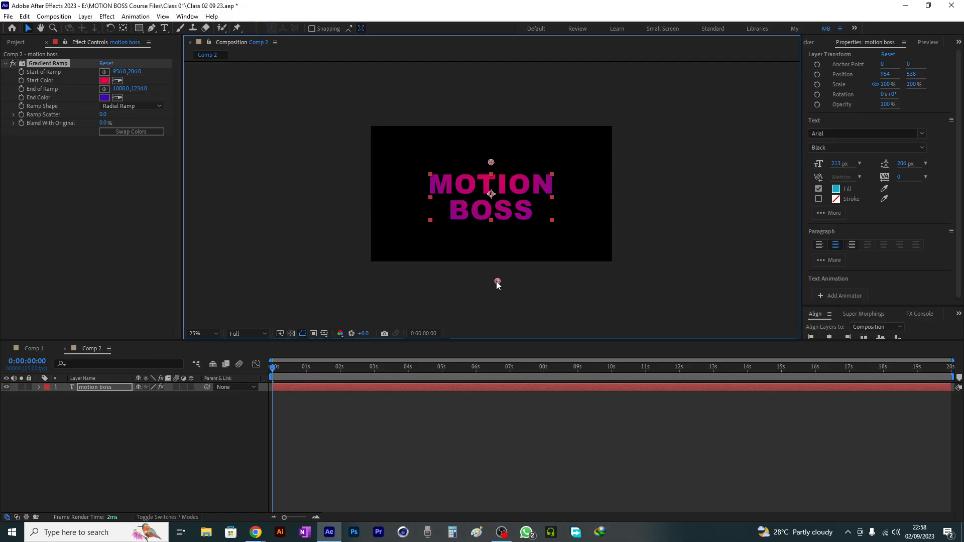
click(106, 80)
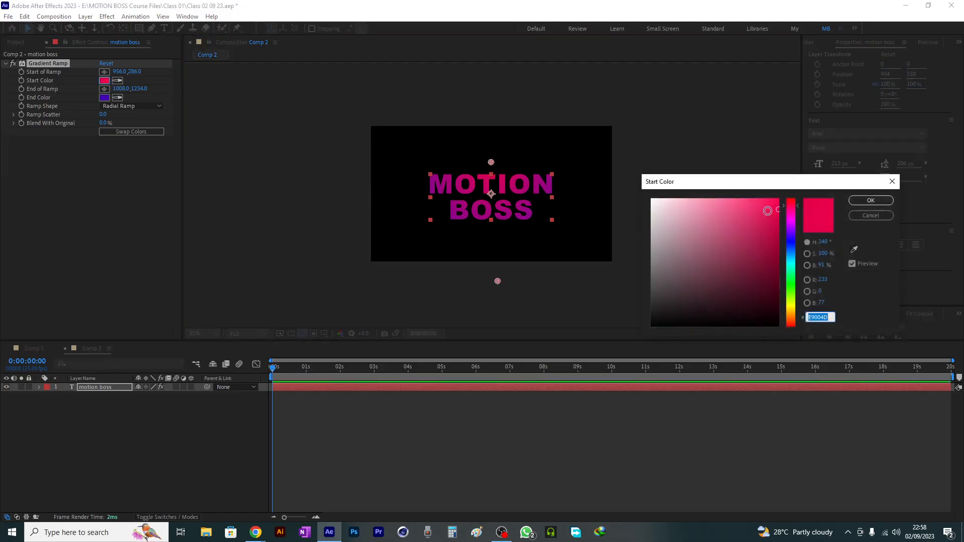
mouse_move(767, 211)
mouse_down()
mouse_move(776, 204)
mouse_move(761, 202)
mouse_move(793, 210)
mouse_up()
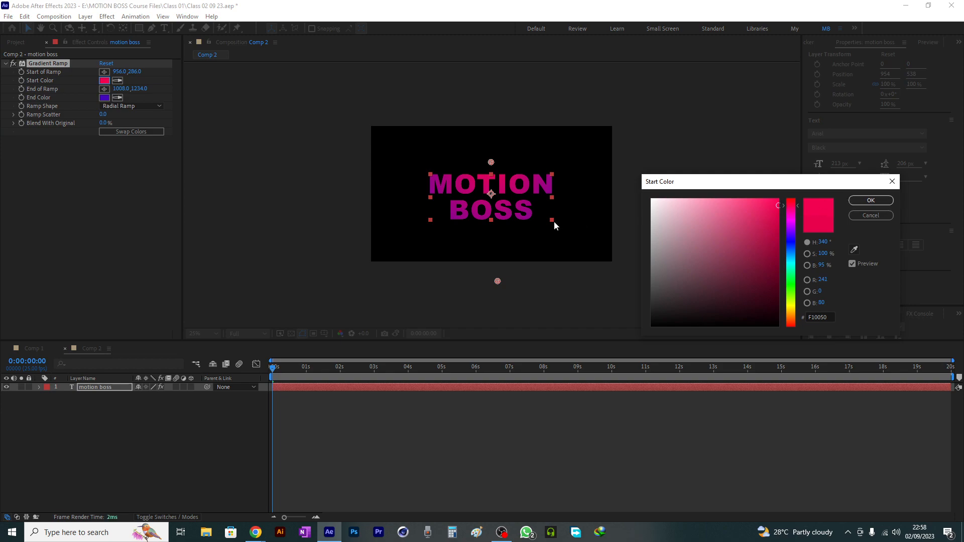
click(871, 200)
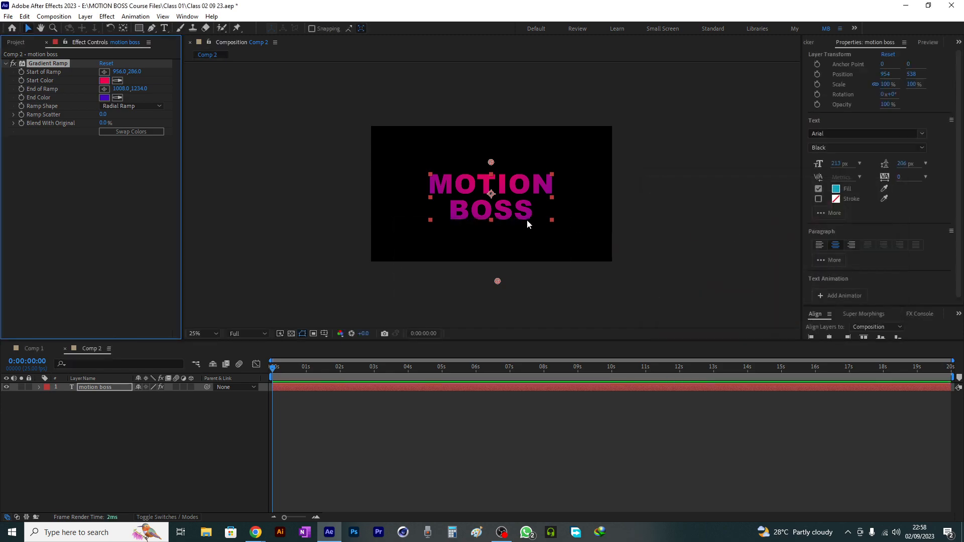
key(period)
click(206, 426)
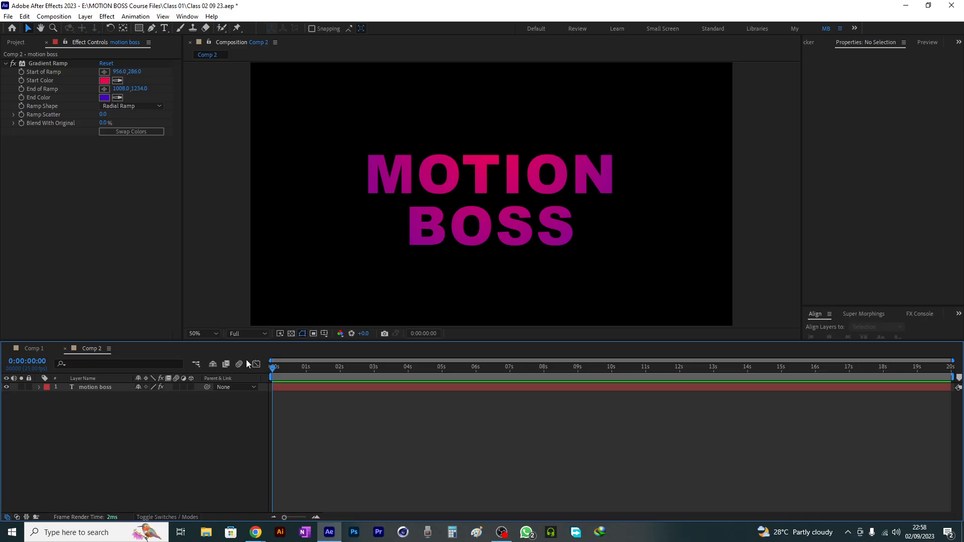
key(period)
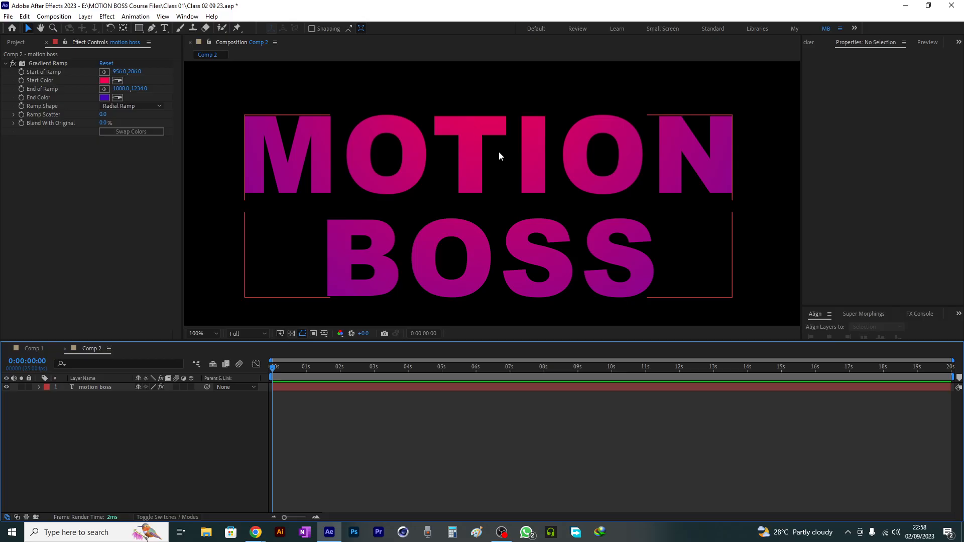
key(comma)
- Reposition the text's radial gradient diagonally, starting at about 1460, 314 and ending at about 228, 1154
click(50, 63)
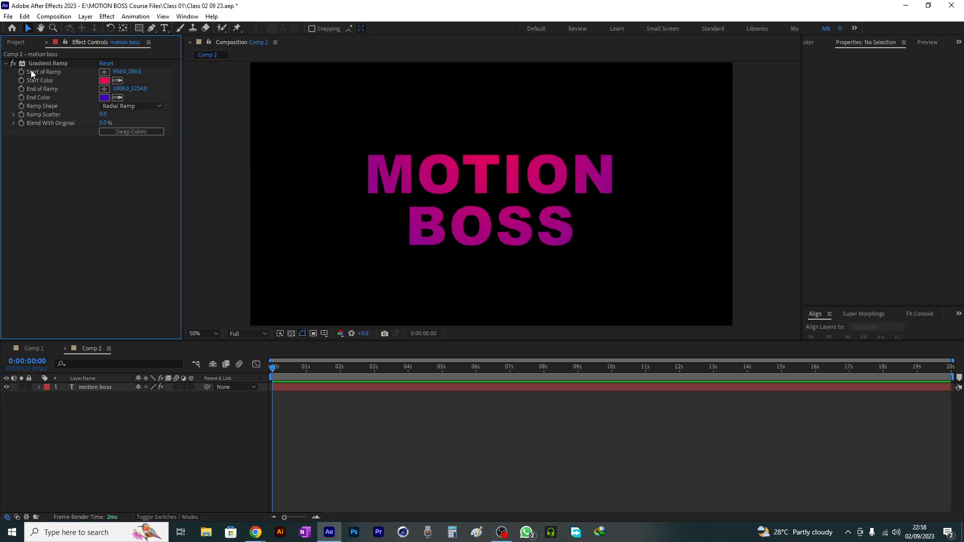
click(36, 63)
click(456, 184)
key(comma)
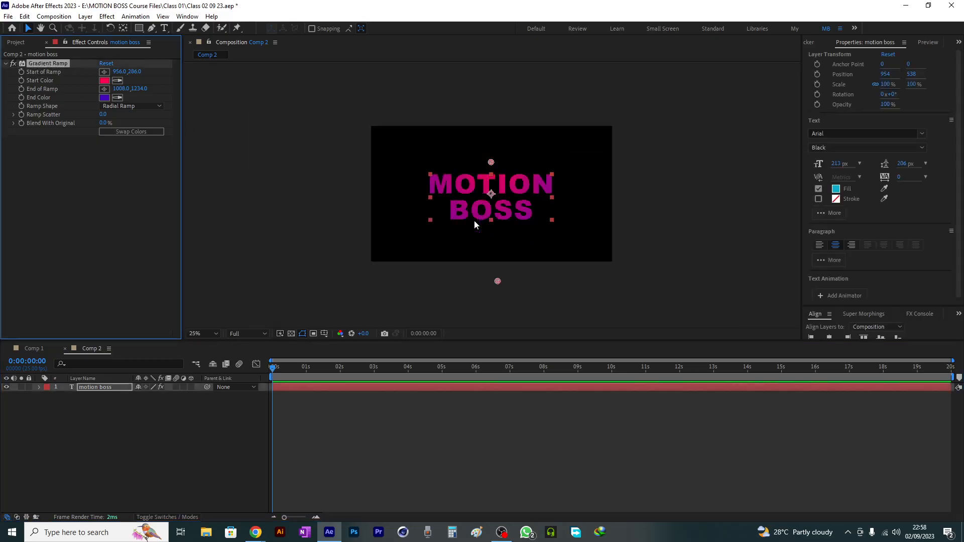
drag(497, 281, 450, 231)
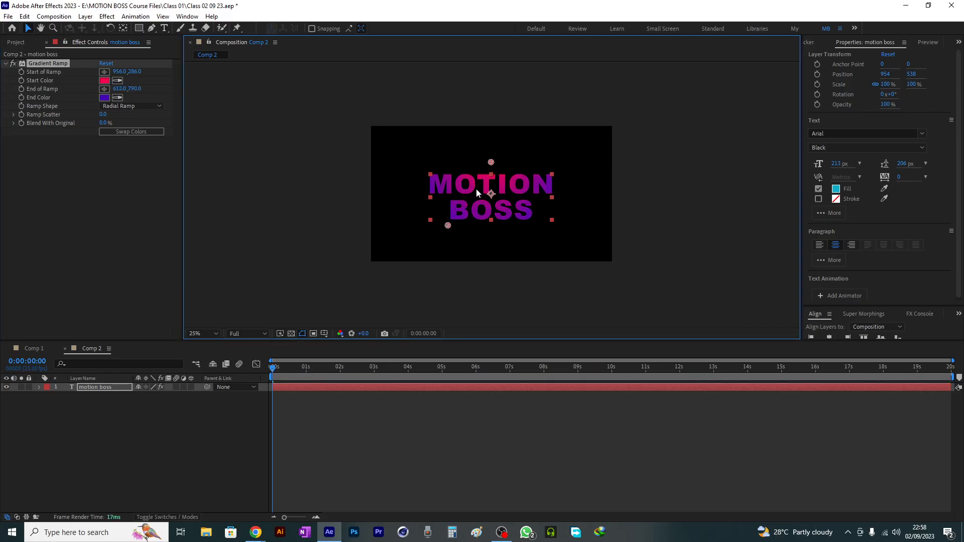
drag(493, 164, 549, 165)
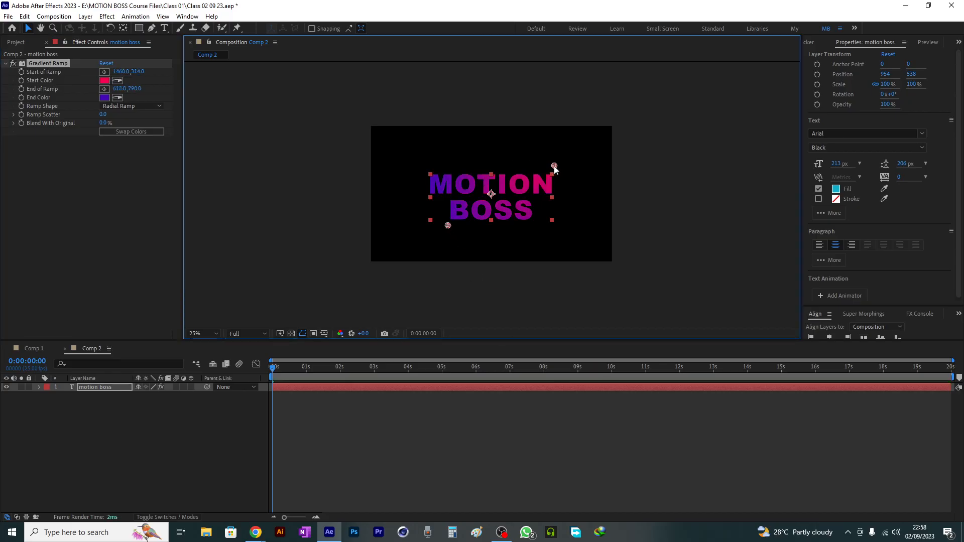
drag(448, 225, 434, 248)
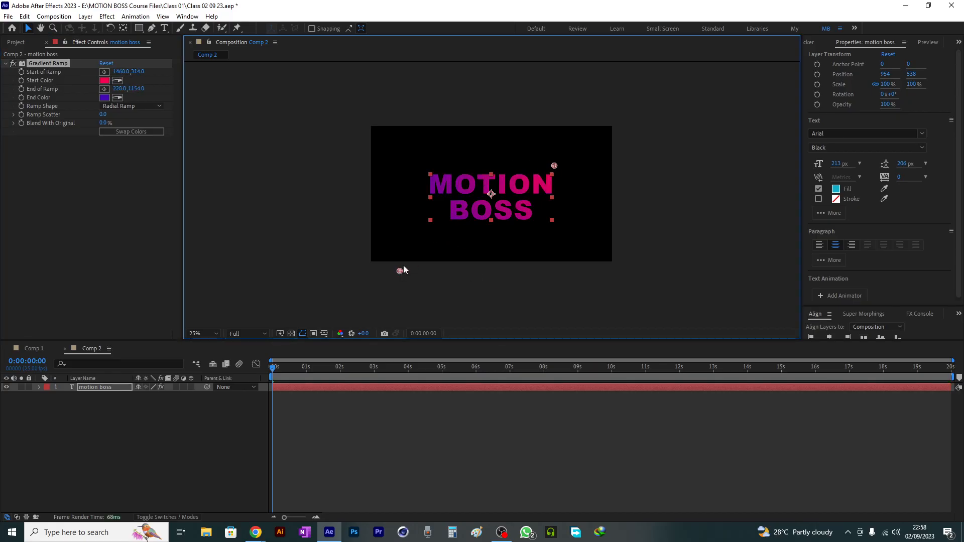
scroll(482, 203, up, 2)
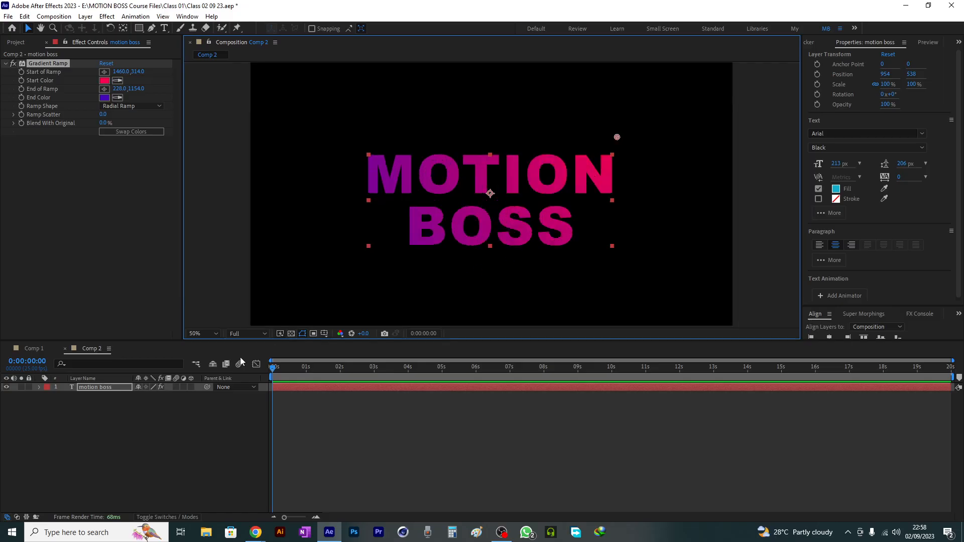
click(134, 440)
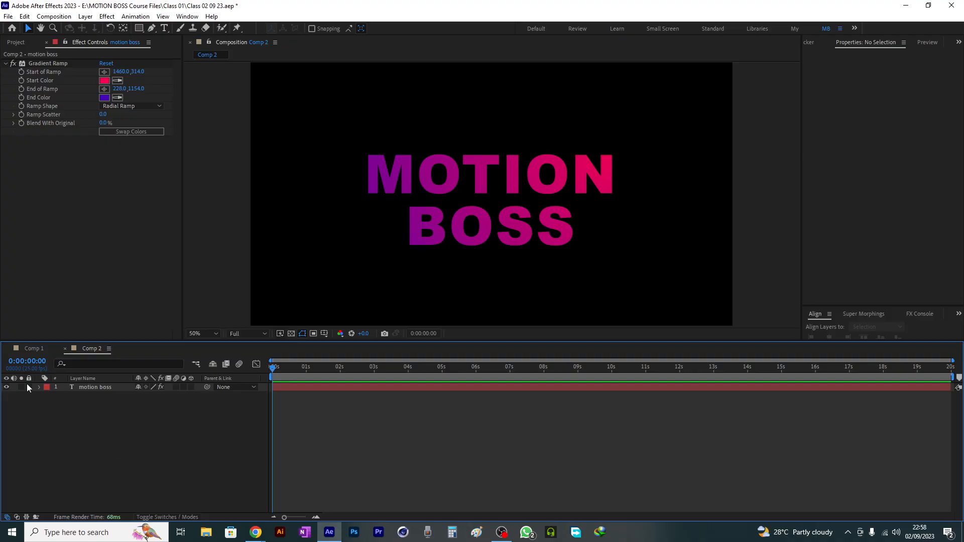
- Delete the Gradient Ramp effect from the text and remove the motion boss layer from Comp 2
click(49, 62)
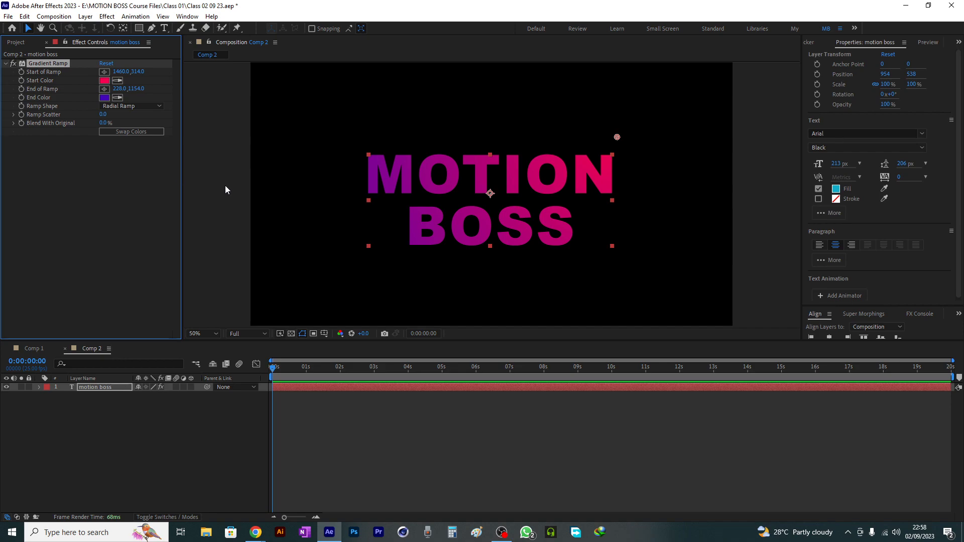
key(Delete)
click(25, 48)
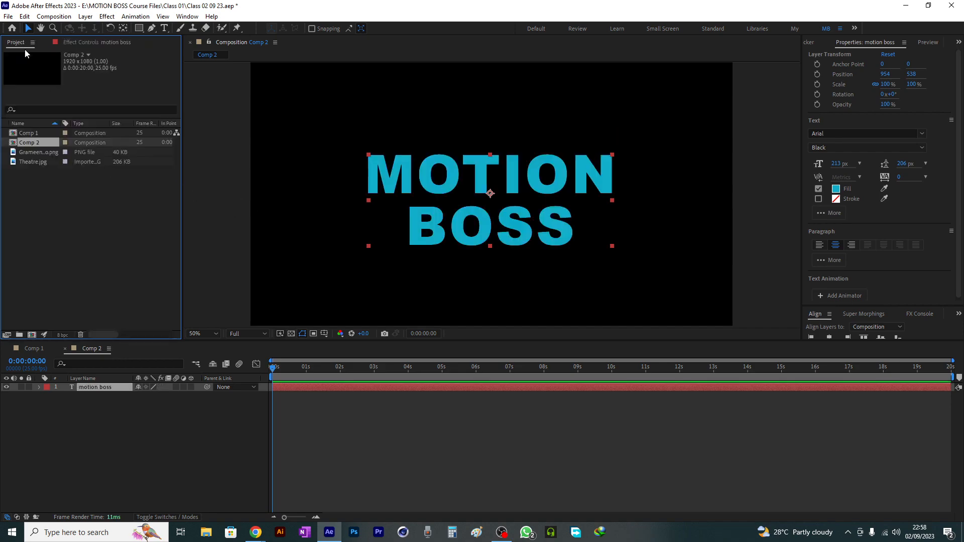
click(57, 291)
click(94, 390)
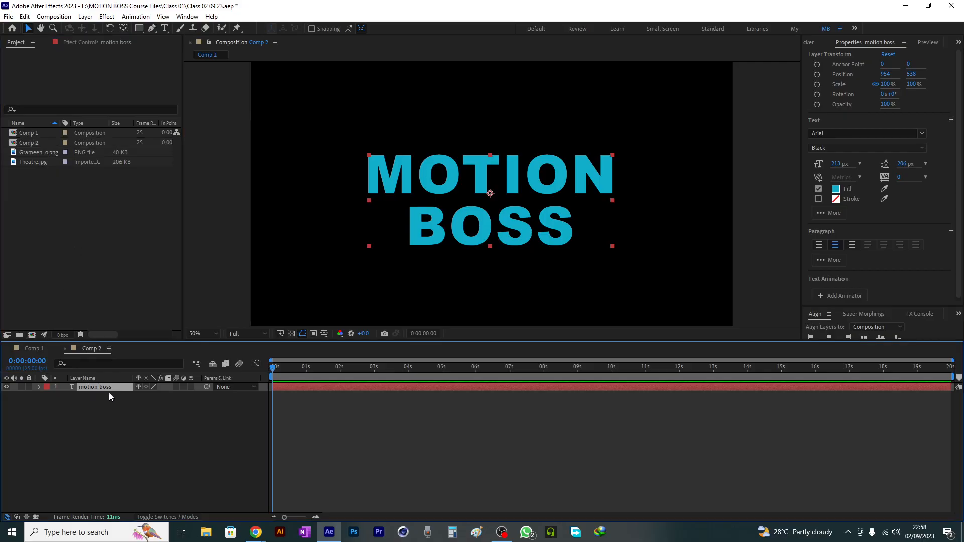
key(Delete)
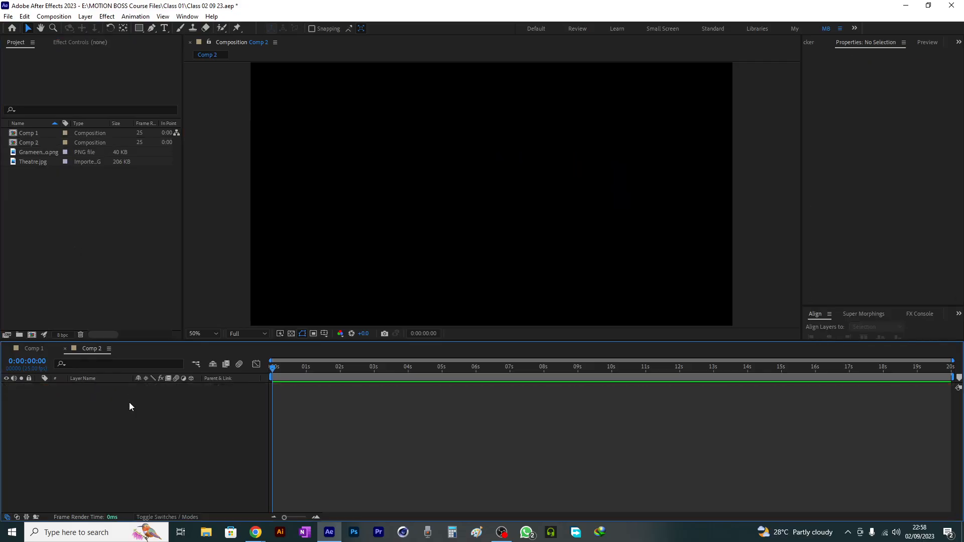
drag(311, 371, 262, 377)
- Switch to the Chrome window and open YouTube in a new tab
mouse_move(255, 531)
click(219, 501)
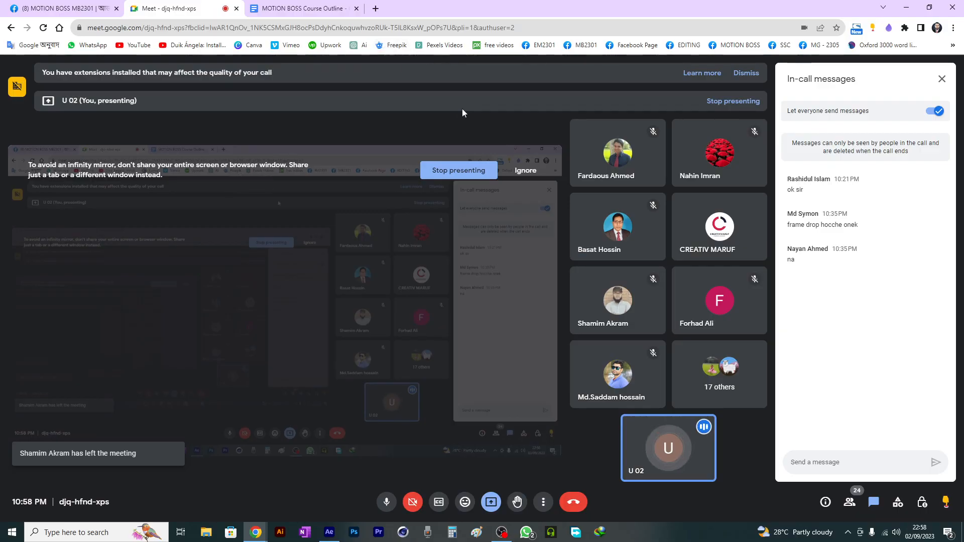
click(377, 9)
click(141, 47)
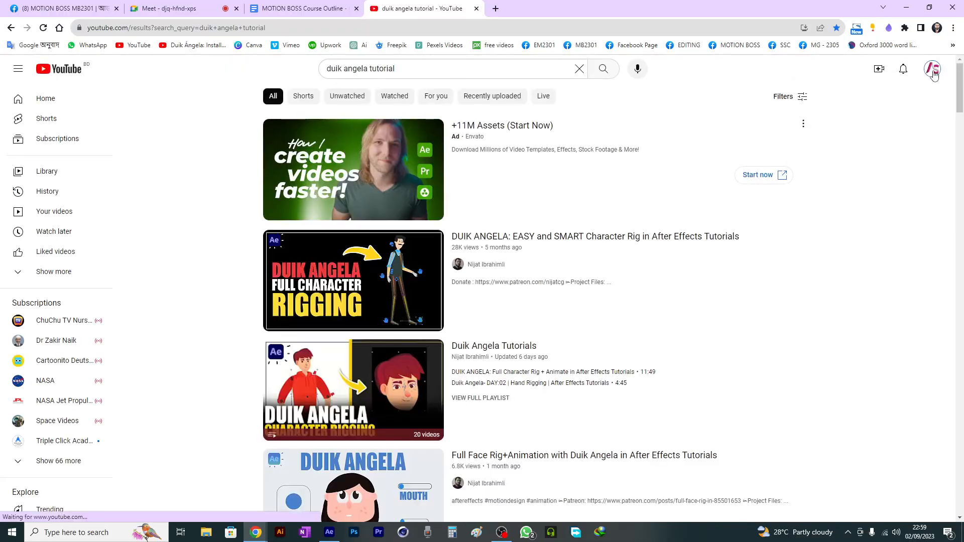
- Go to the signed-in account's own channel and open the playlist "Beginner to Expert Adobe After Effects Motion Graphics Full Course"
click(933, 69)
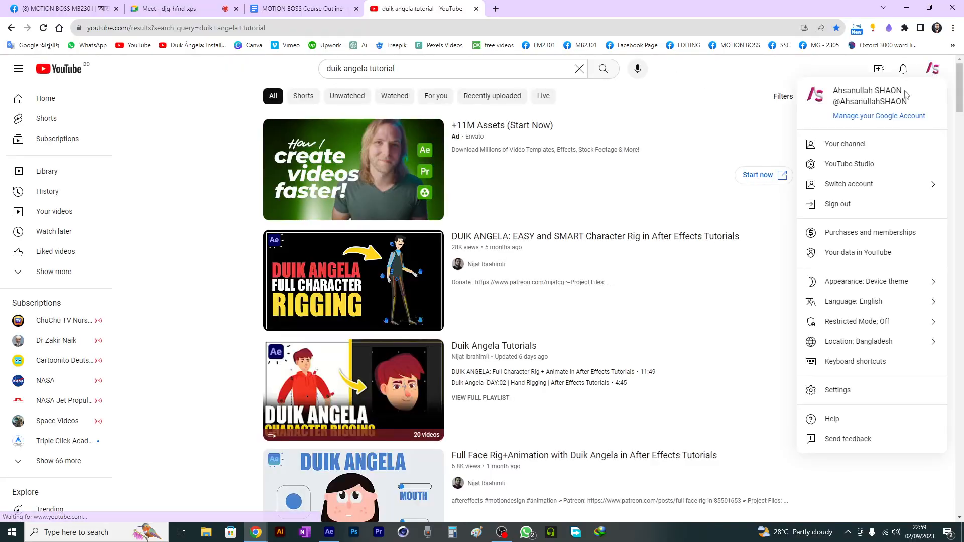
click(856, 144)
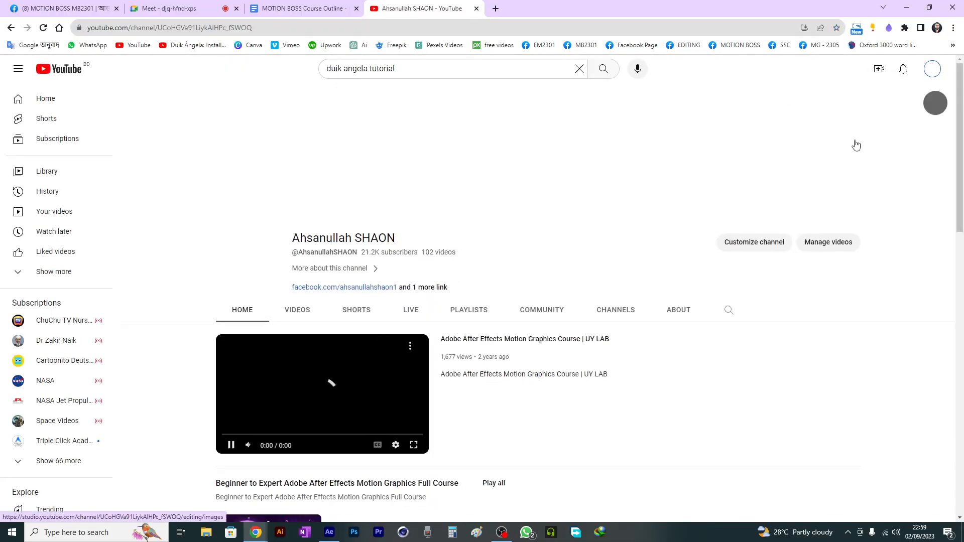
scroll(398, 315, down, 4)
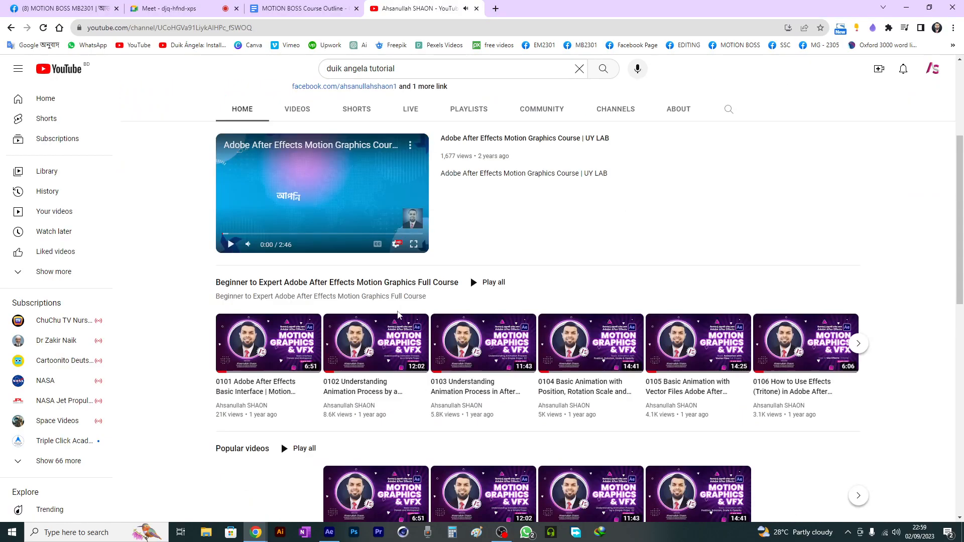
click(384, 285)
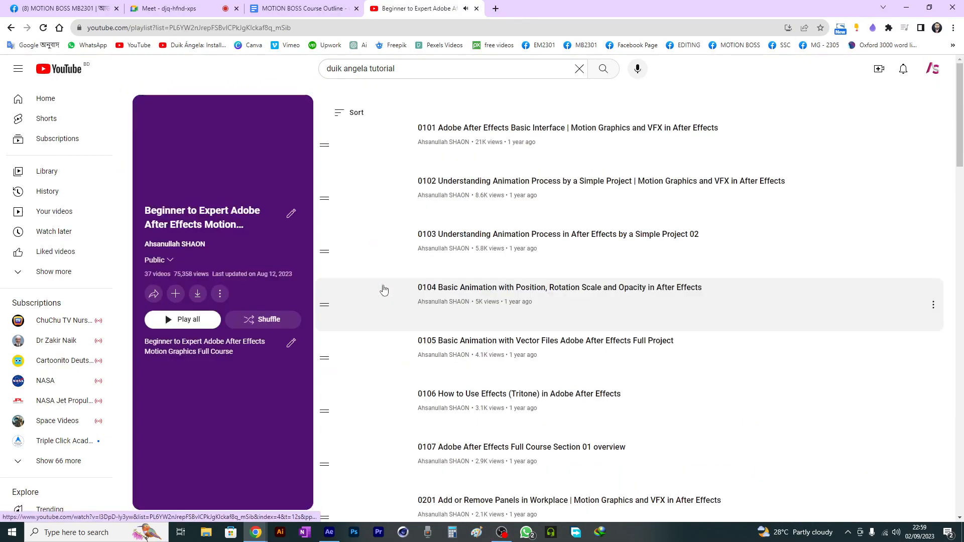
- Browse the After Effects course playlist, examining the lessons on text layers, shape layers, anchor point, pre-comps and gradient color
scroll(384, 290, down, 4)
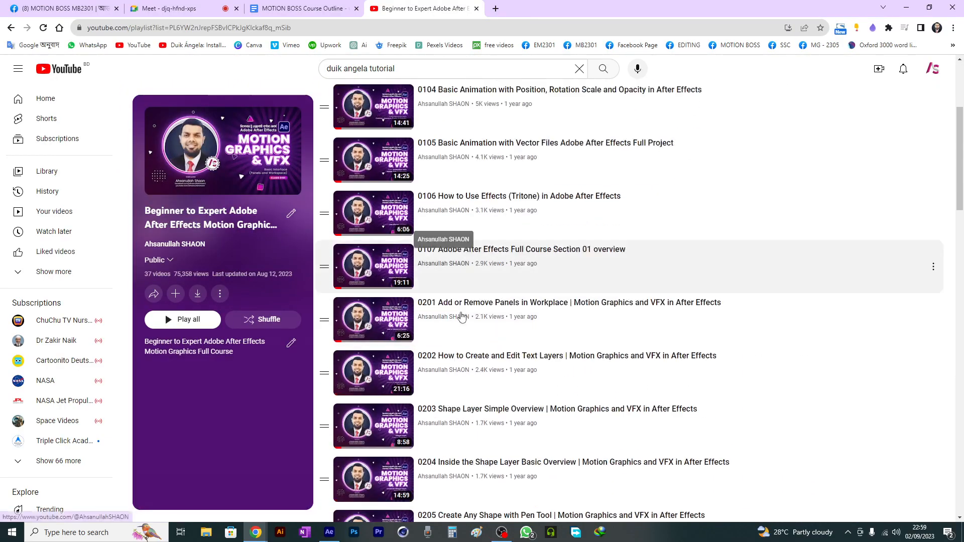
scroll(461, 316, down, 2)
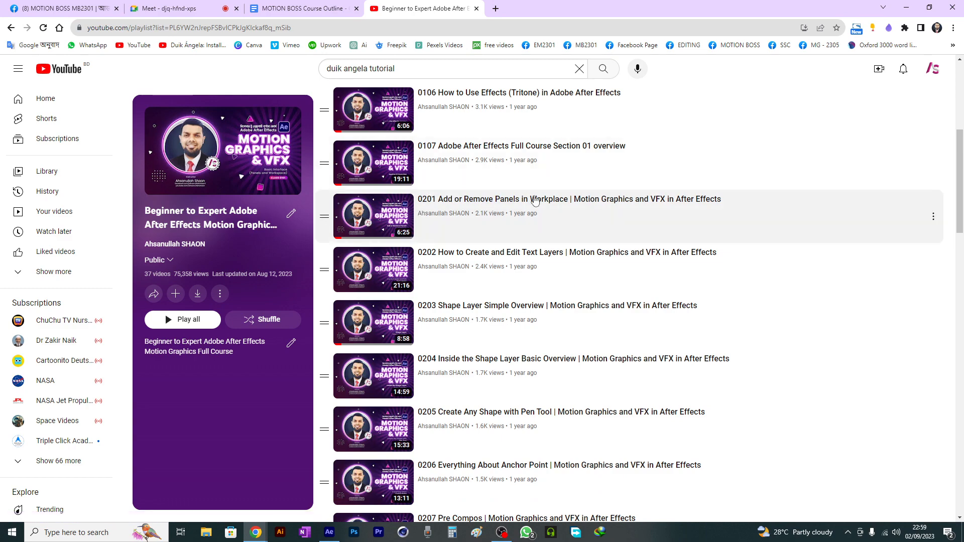
scroll(471, 284, down, 2)
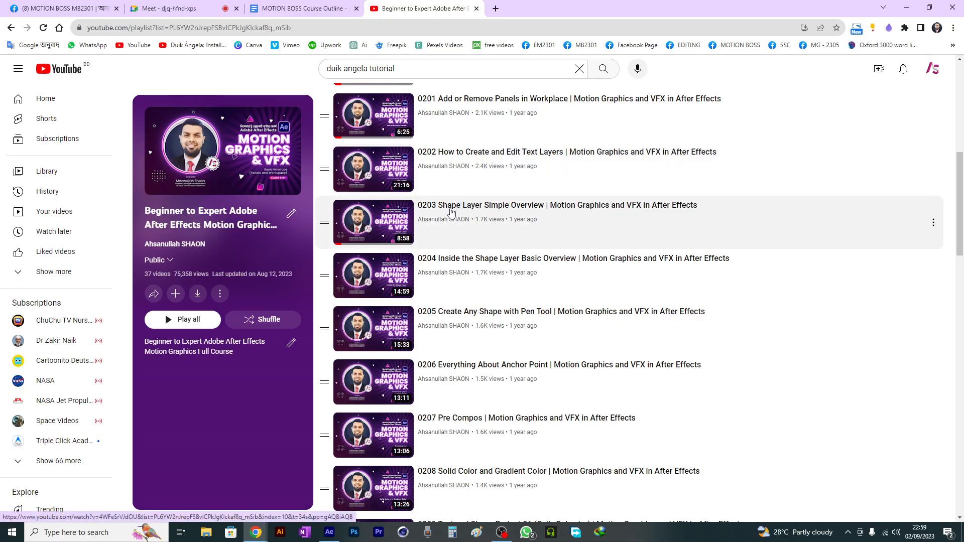
scroll(501, 211, down, 1)
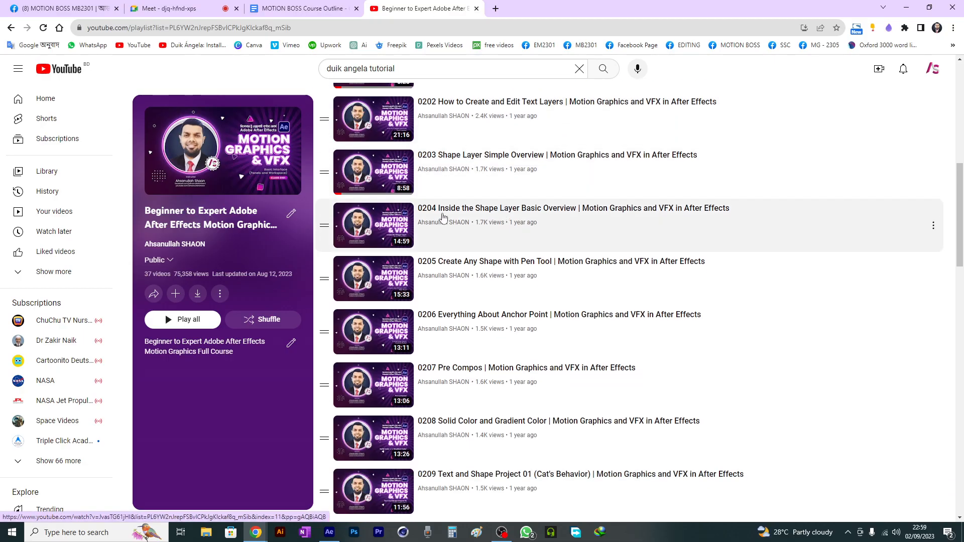
scroll(558, 201, down, 2)
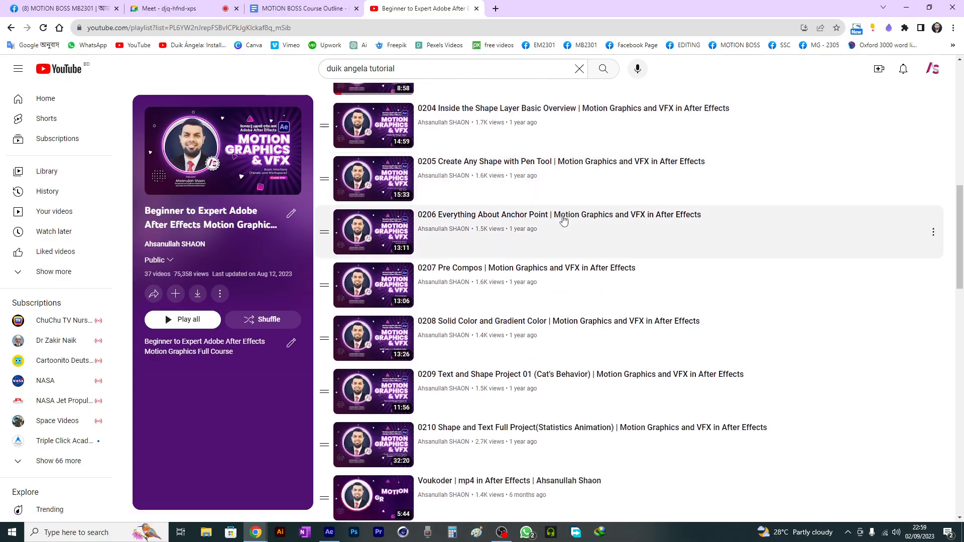
scroll(546, 130, up, 1)
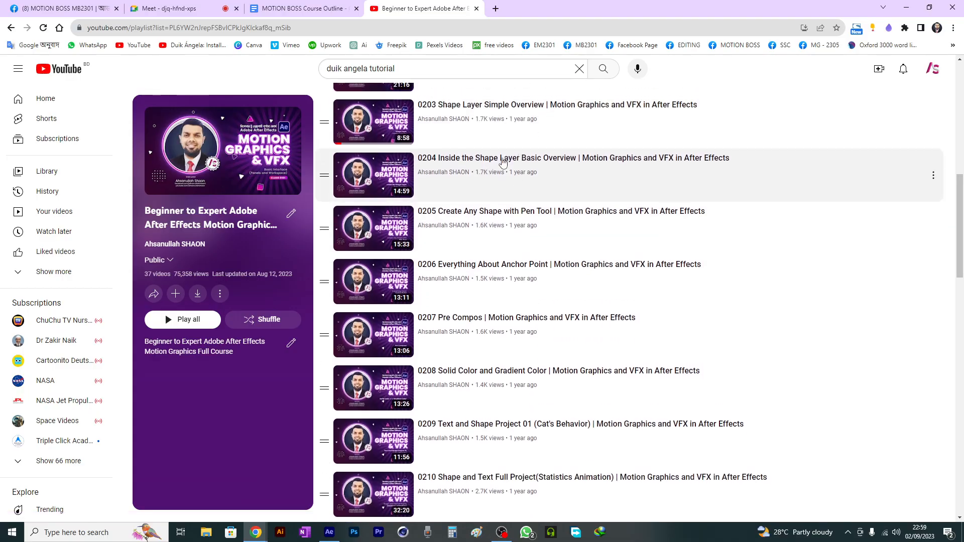
scroll(541, 168, down, 1)
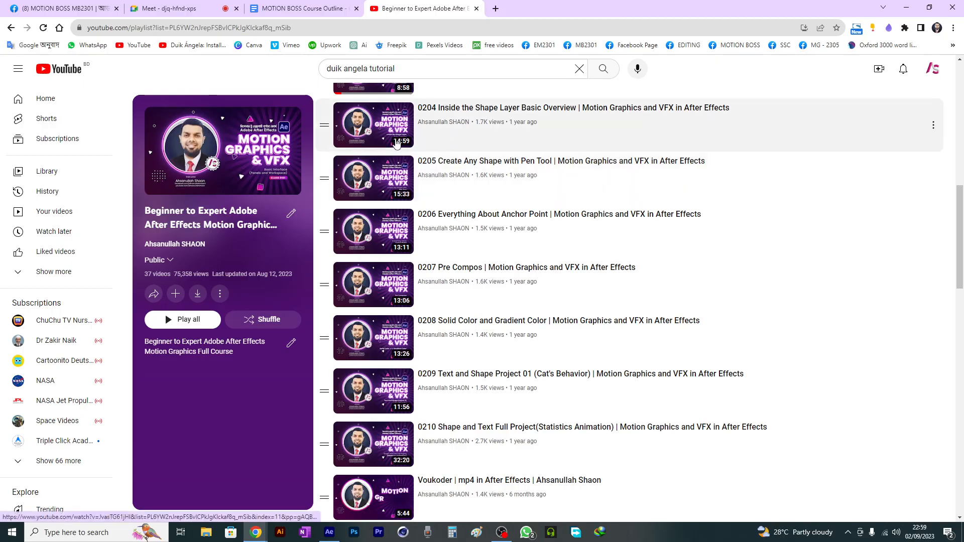
scroll(430, 155, up, 1)
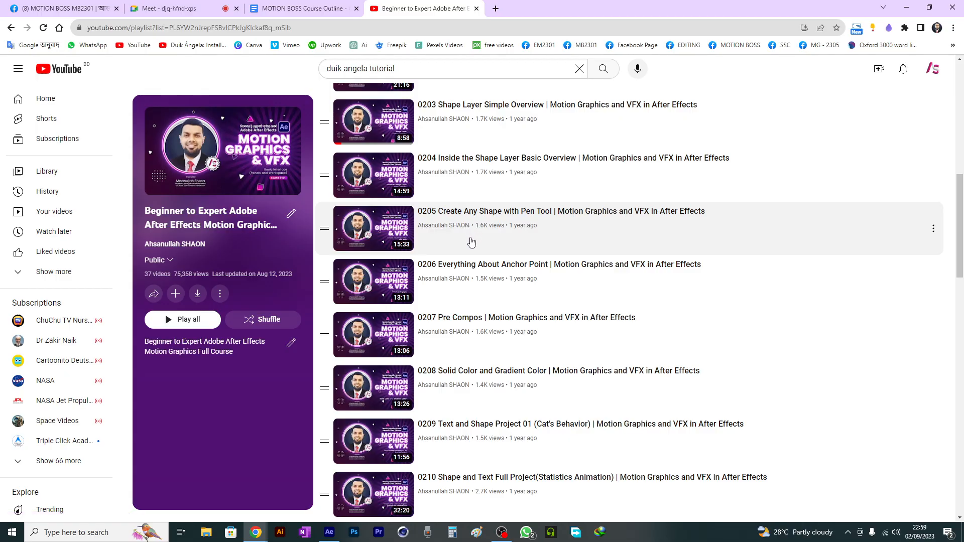
scroll(482, 236, up, 2)
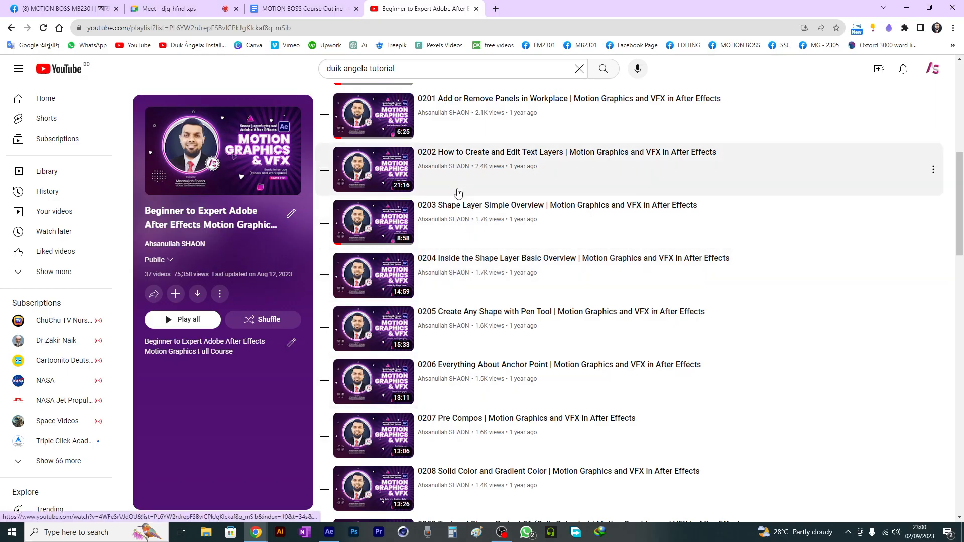
scroll(495, 276, down, 2)
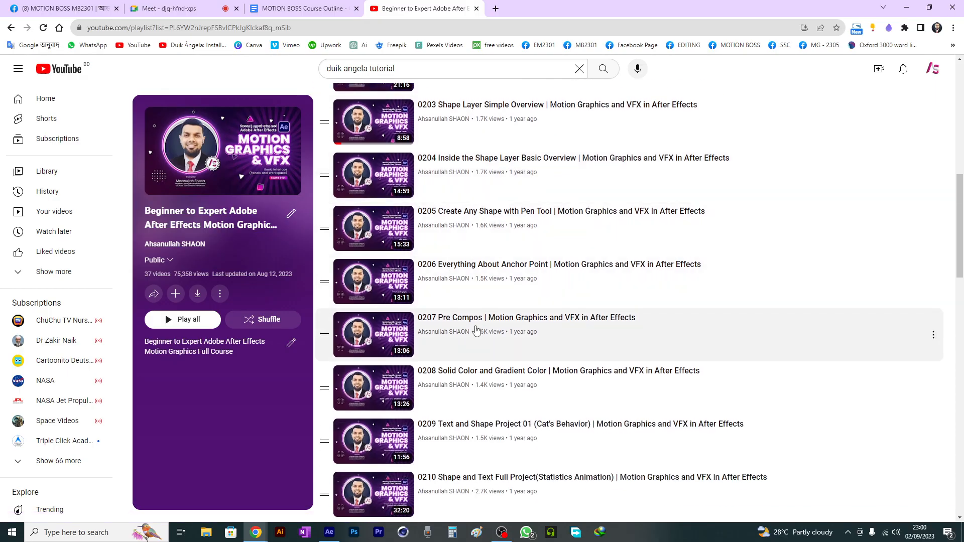
scroll(476, 330, down, 1)
scroll(456, 328, down, 1)
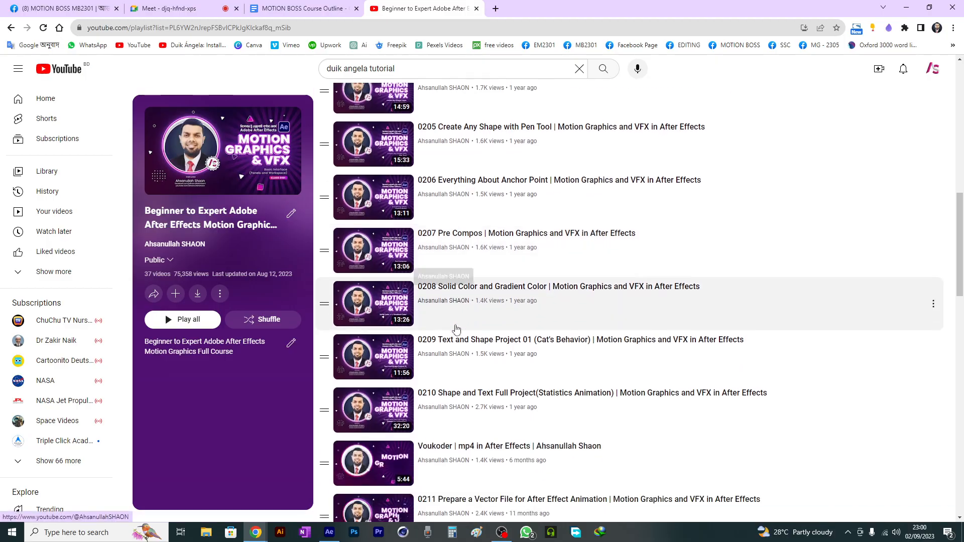
scroll(456, 329, down, 2)
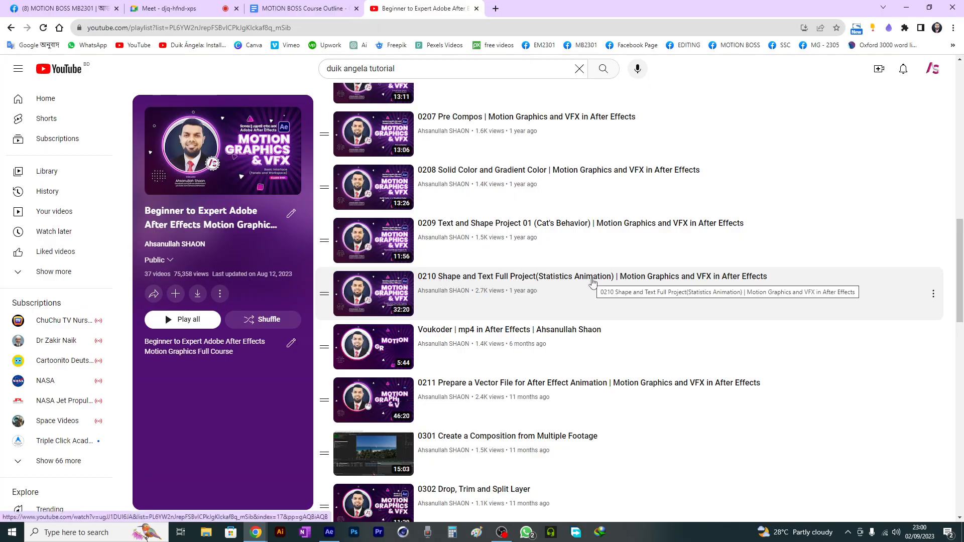
- Open the playlist lesson "0210 Shape and Text Full Project(Statistics Animation)", pause it, and view the bar chart in full screen before exiting
click(592, 282)
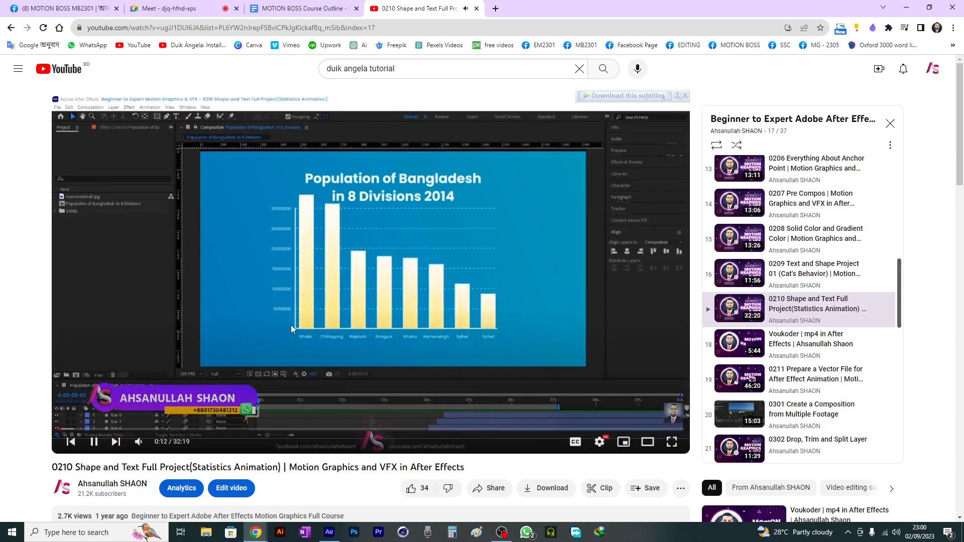
click(291, 324)
click(671, 442)
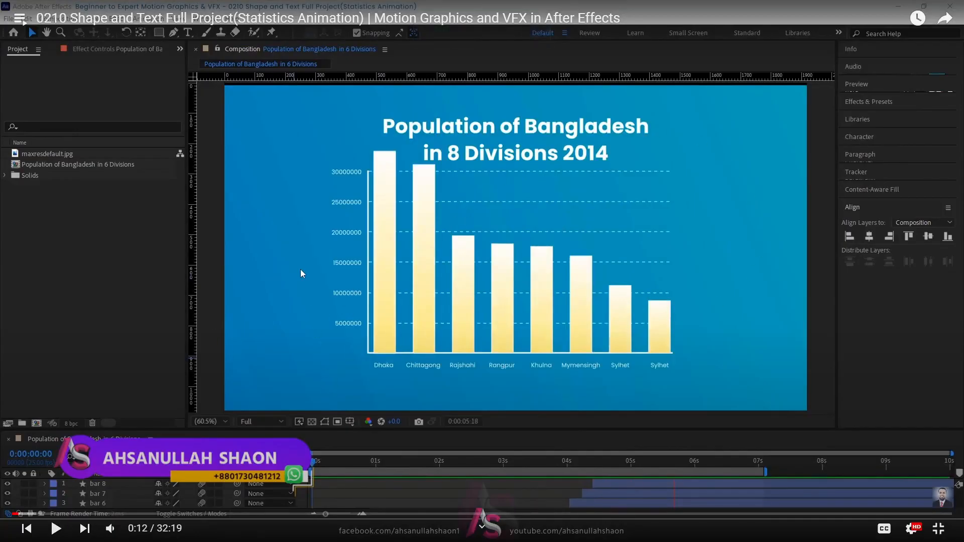
key(Escape)
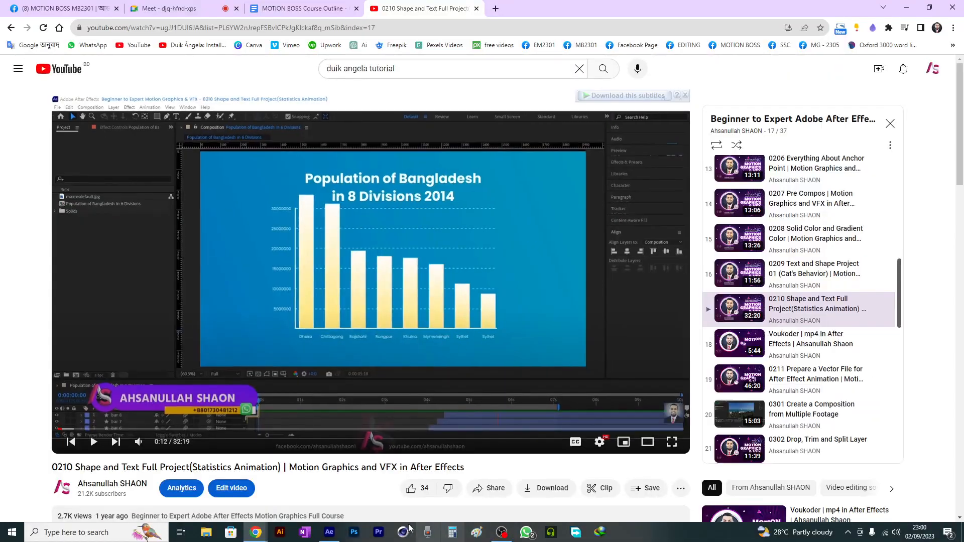
- Switch to After Effects and add a comp-size solid named BG to Comp 2, colored blue 0F4BB9
click(330, 533)
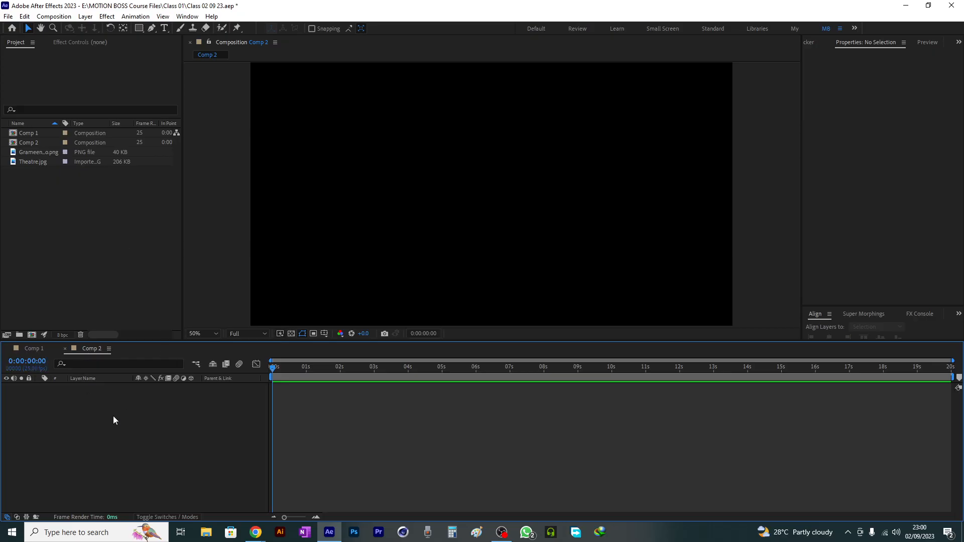
right_click(104, 432)
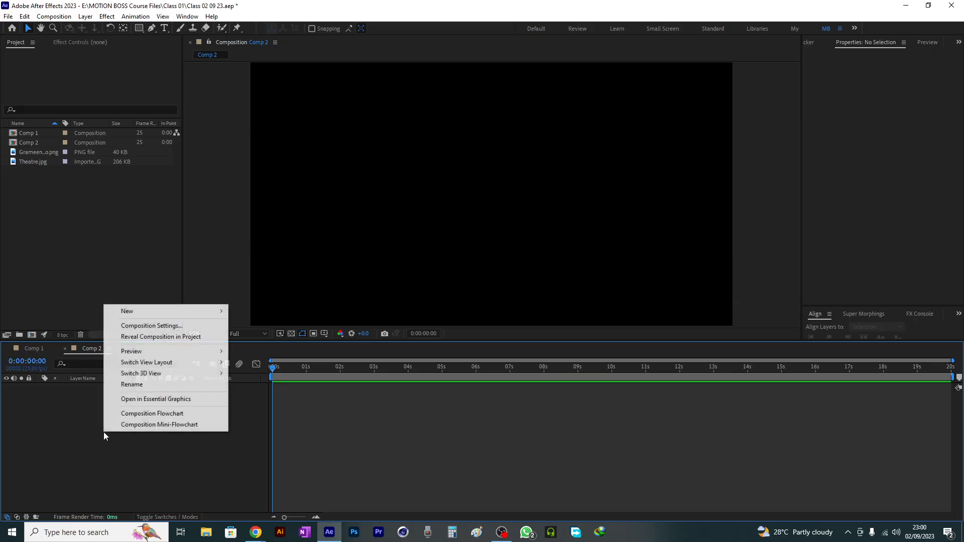
mouse_move(215, 312)
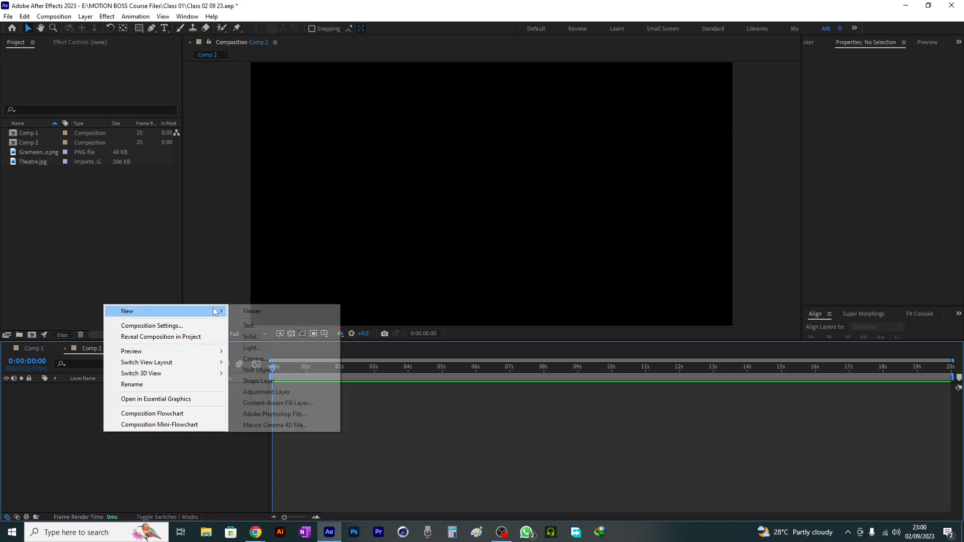
click(255, 333)
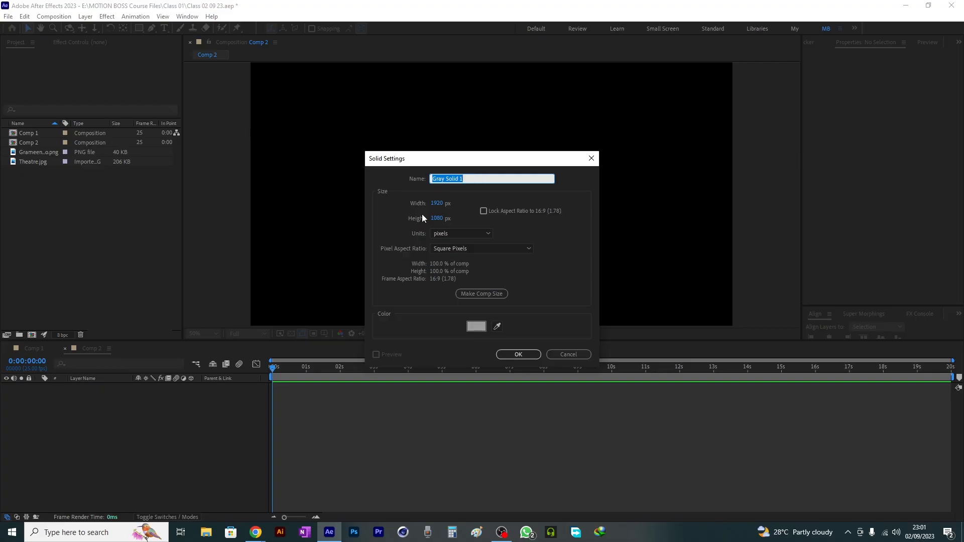
text(BG)
click(479, 297)
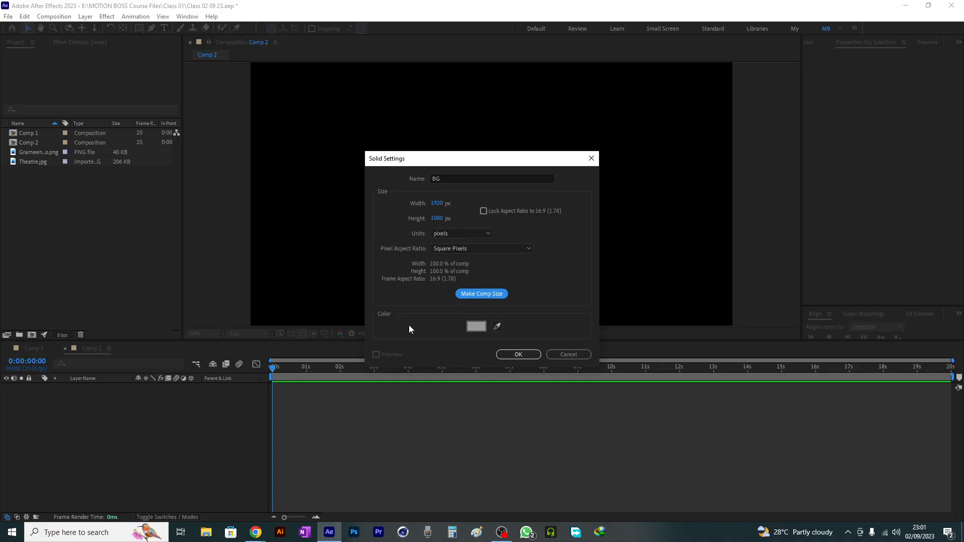
click(476, 327)
click(791, 249)
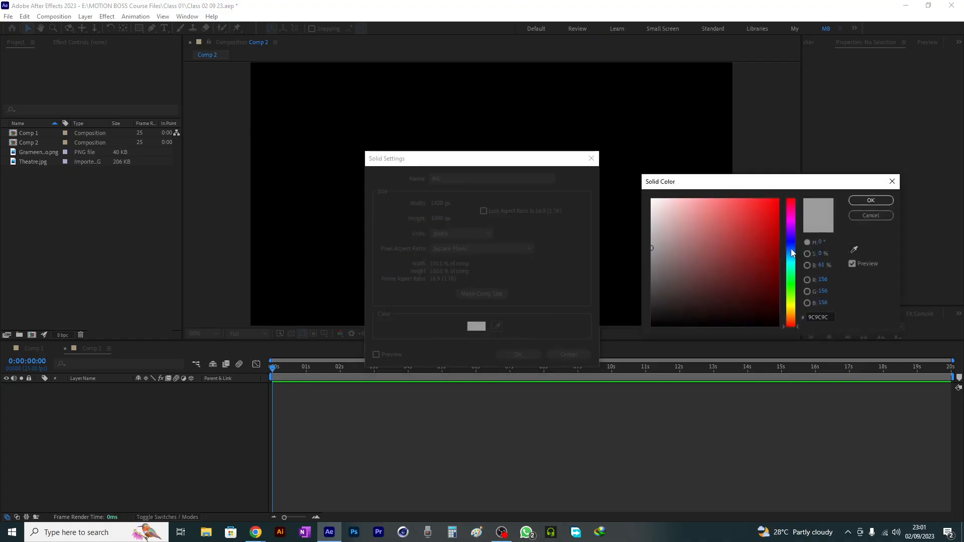
click(771, 237)
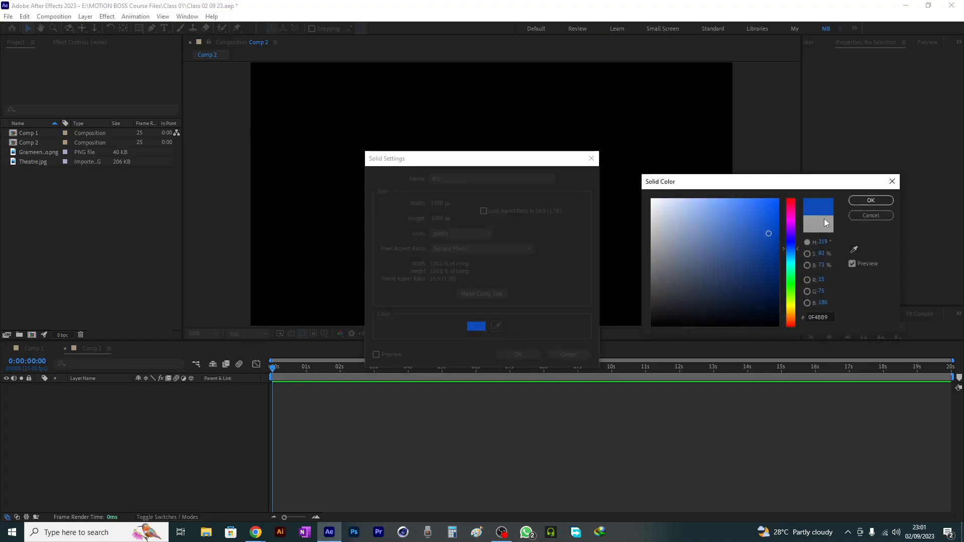
click(870, 200)
click(510, 353)
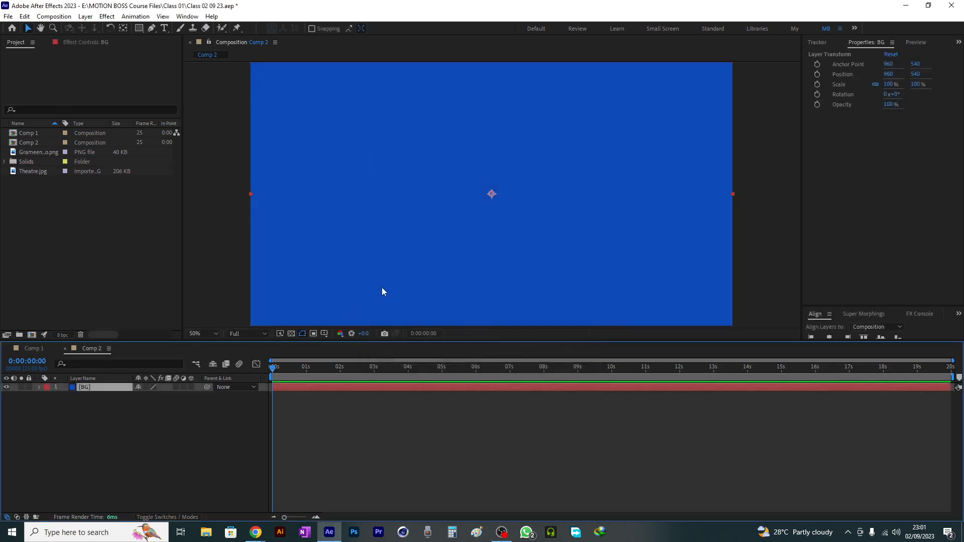
- Try moving the BG solid away from the composition's centre, and undo the move
key(comma)
key(period)
drag(523, 213, 381, 209)
key(ctrl+z)
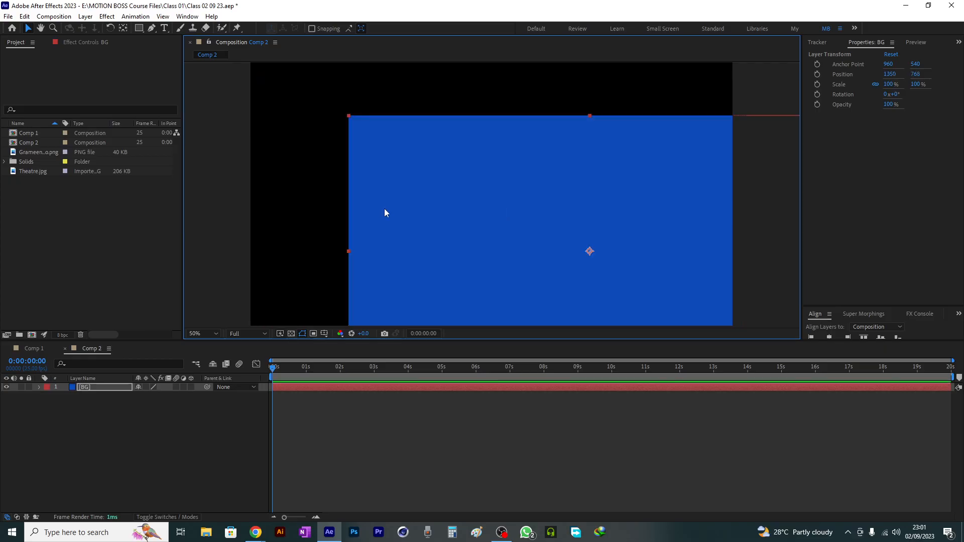
key(ctrl+z)
key(comma)
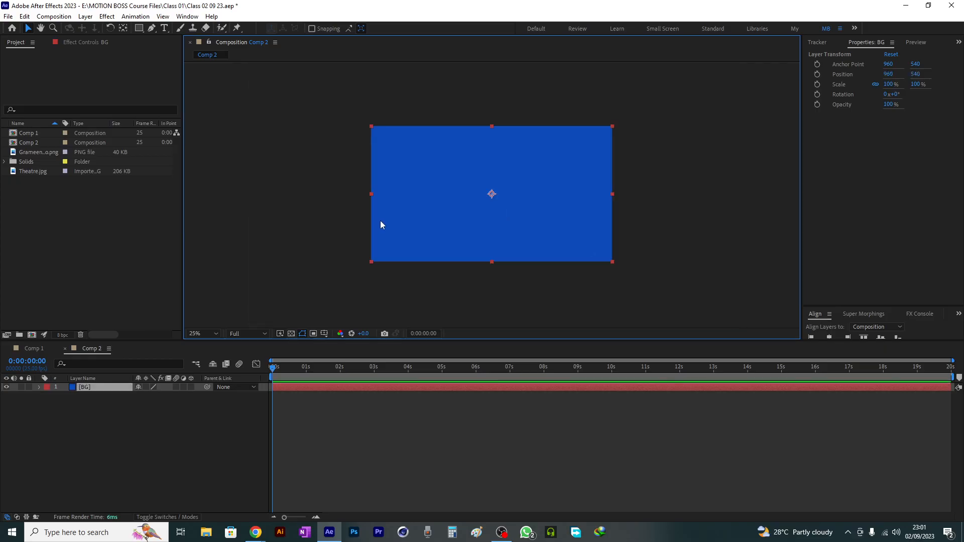
key(period)
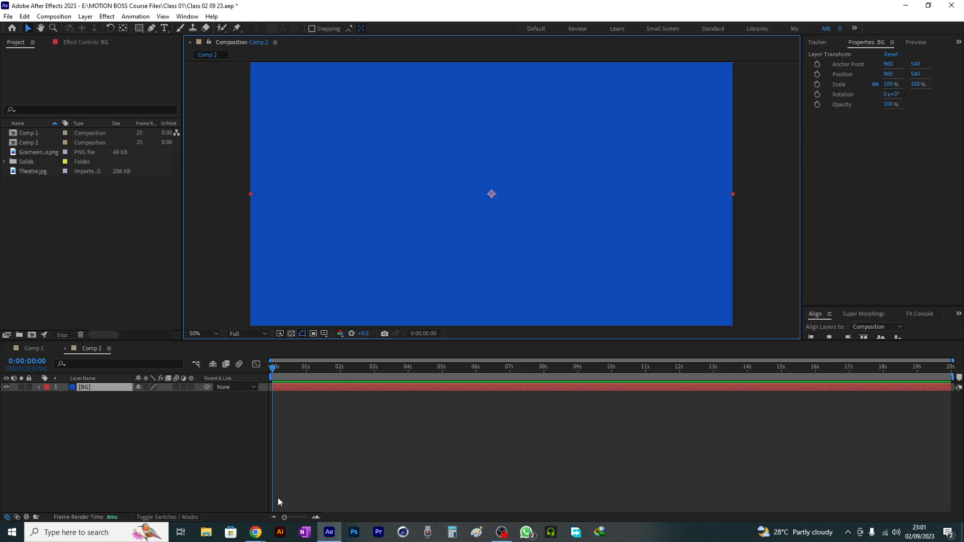
- Switch to the Chrome window to check the statistics lesson's gradient background, and return to After Effects
mouse_move(255, 531)
click(201, 490)
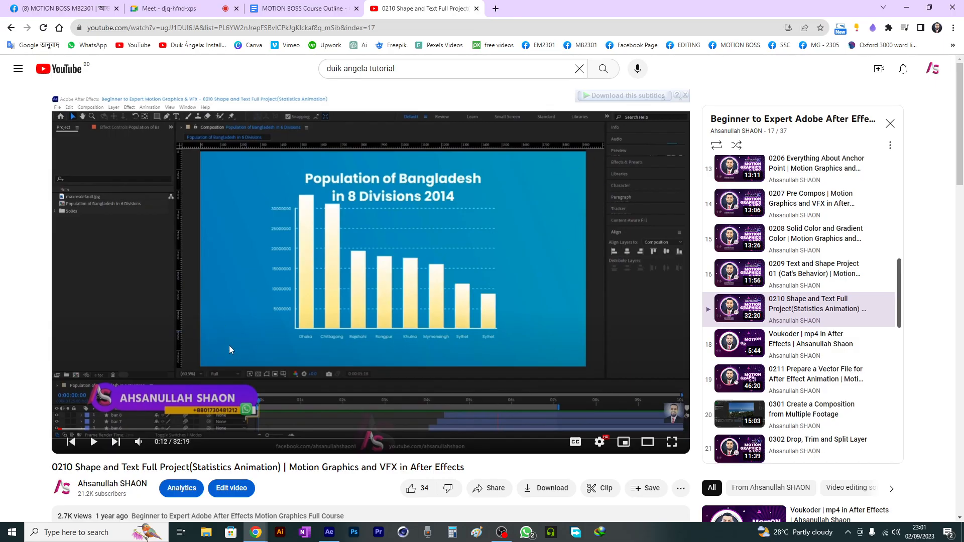
key(alt+Tab)
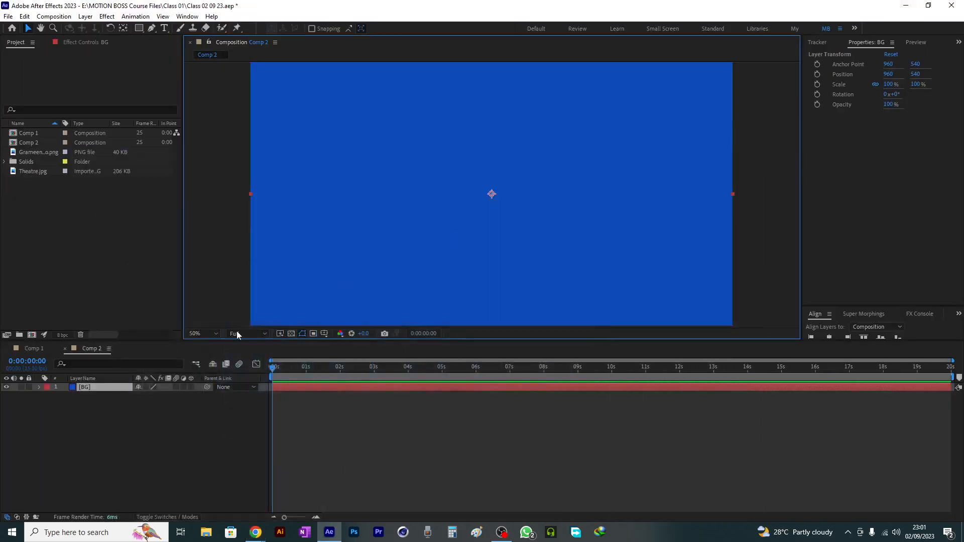
- Apply the Gradient Ramp effect to the BG layer
click(110, 391)
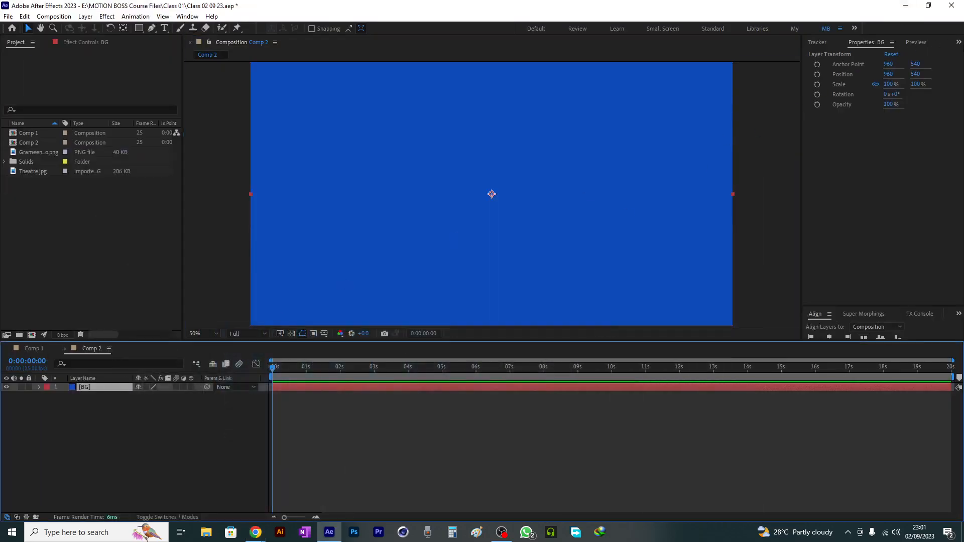
click(959, 42)
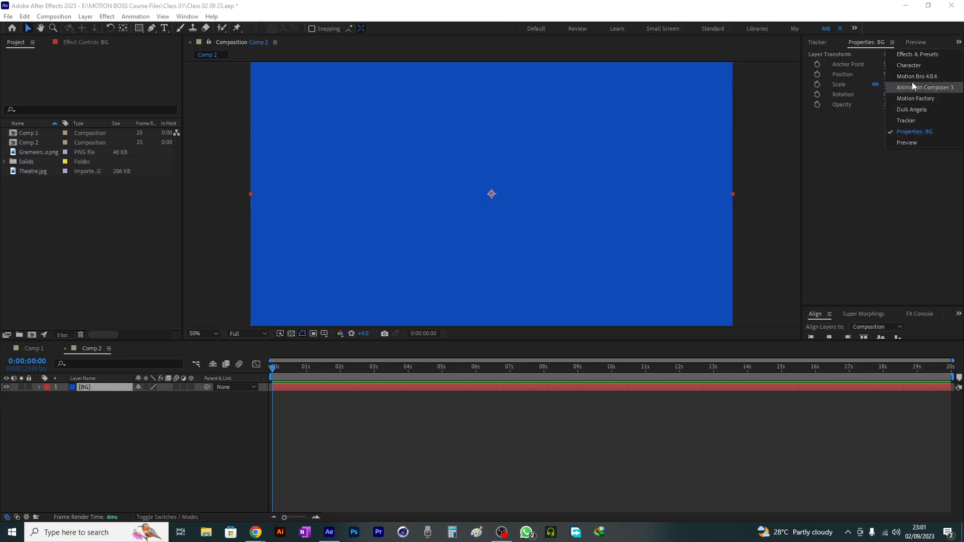
click(920, 56)
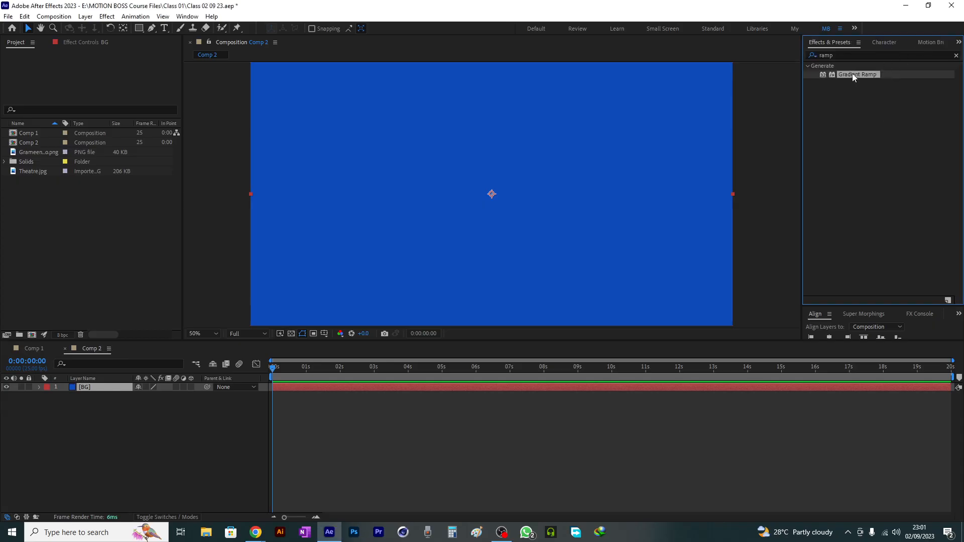
double_click(852, 74)
- Set the Gradient Ramp's start color to teal-cyan and its end color to a darker blue
click(104, 81)
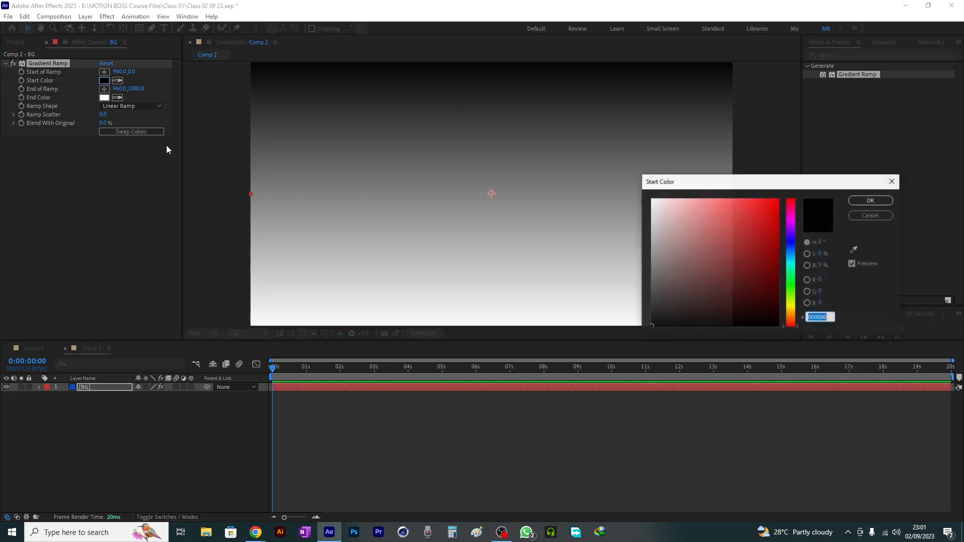
click(791, 260)
click(770, 230)
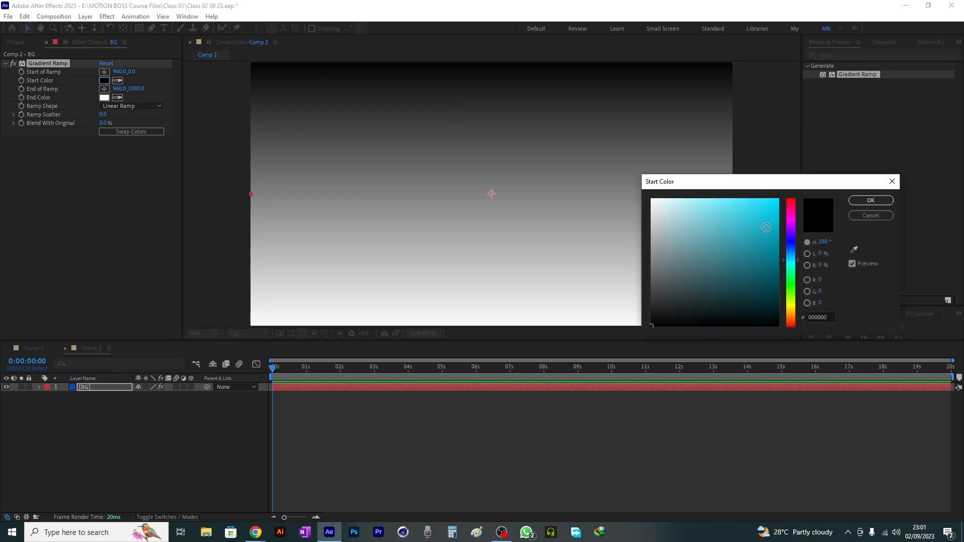
click(871, 201)
click(104, 97)
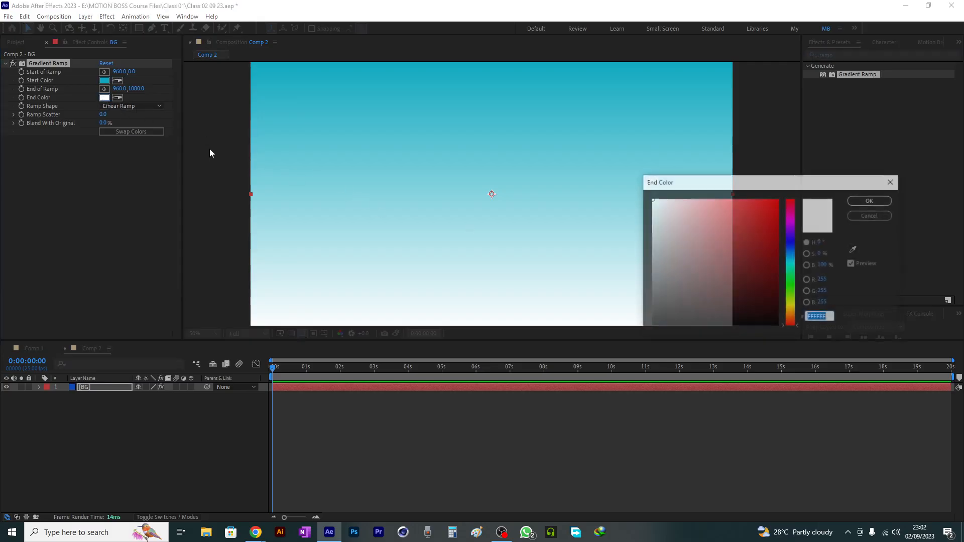
click(791, 255)
click(770, 245)
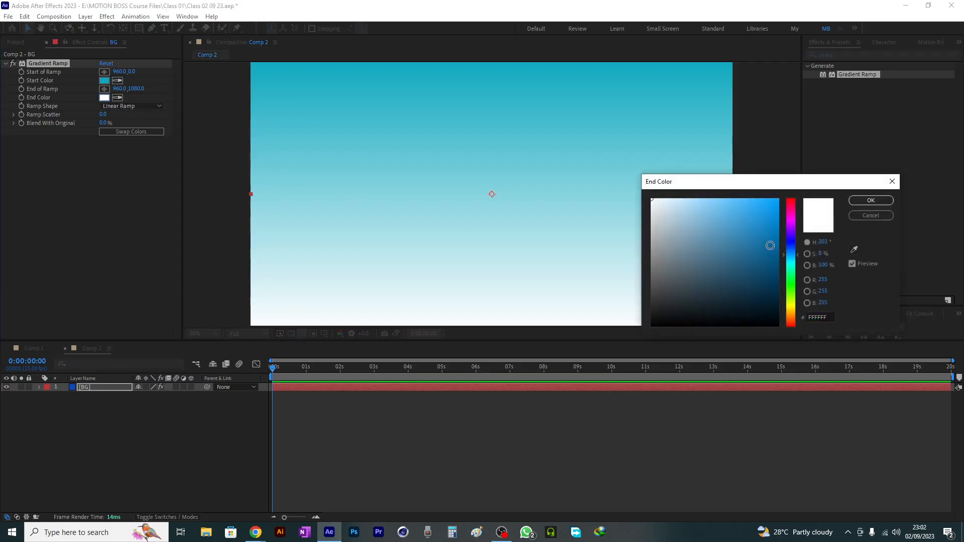
click(868, 202)
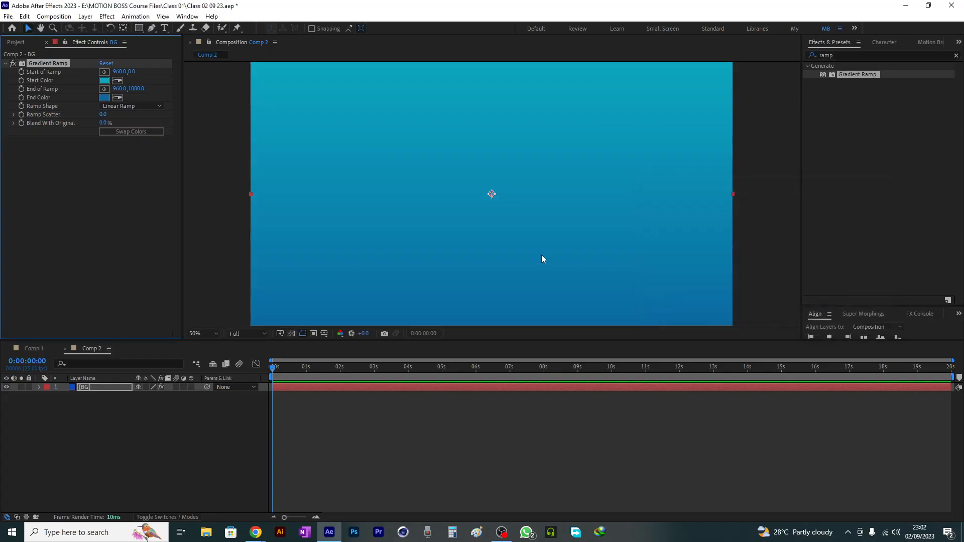
- Place the linear ramp's start point at about 1956, 92 and its end point at about 916, 1128 for a diagonal gradient
key(comma)
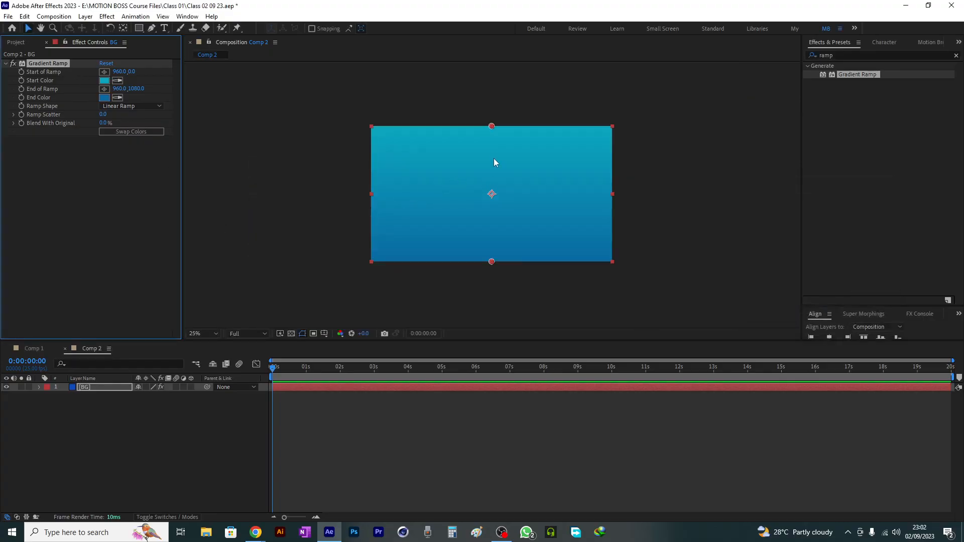
drag(492, 128, 616, 138)
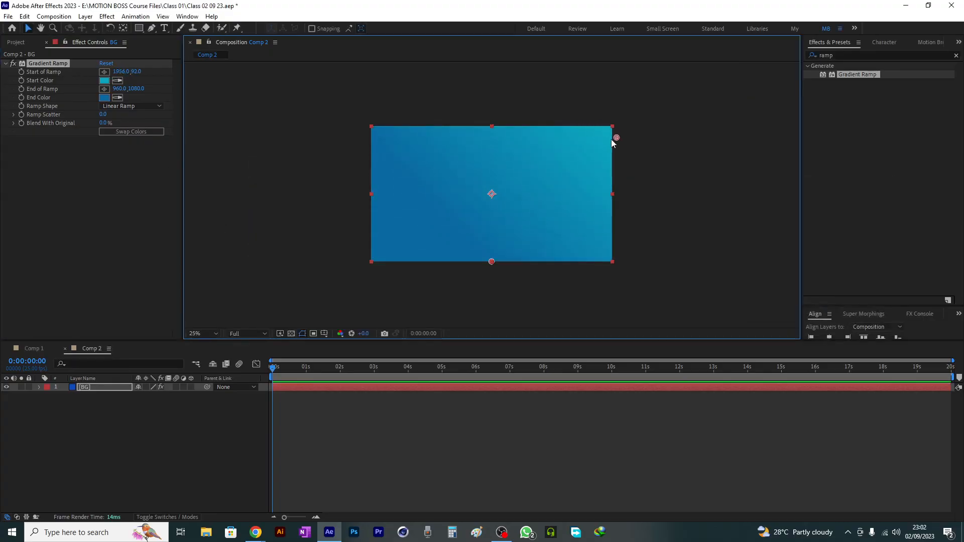
mouse_move(491, 262)
mouse_down()
mouse_move(363, 261)
mouse_move(486, 267)
mouse_up()
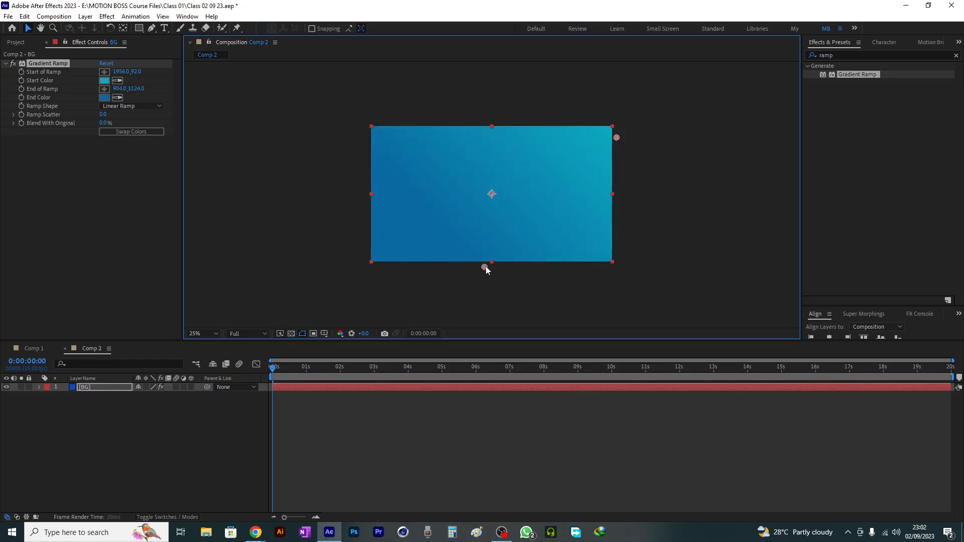
- Change the ramp shape to Radial Ramp, with its start at about 976, -152 and its end at about 924, 1472
click(129, 106)
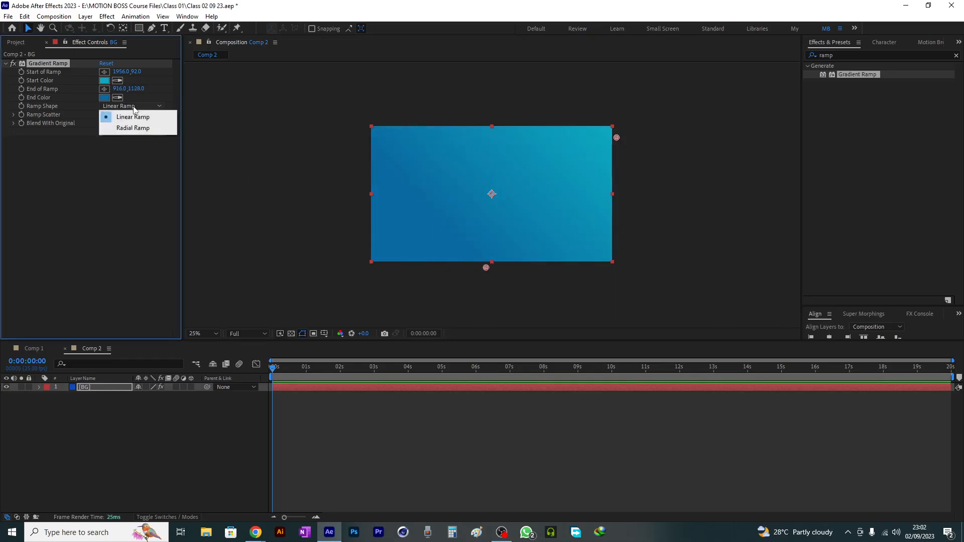
click(133, 128)
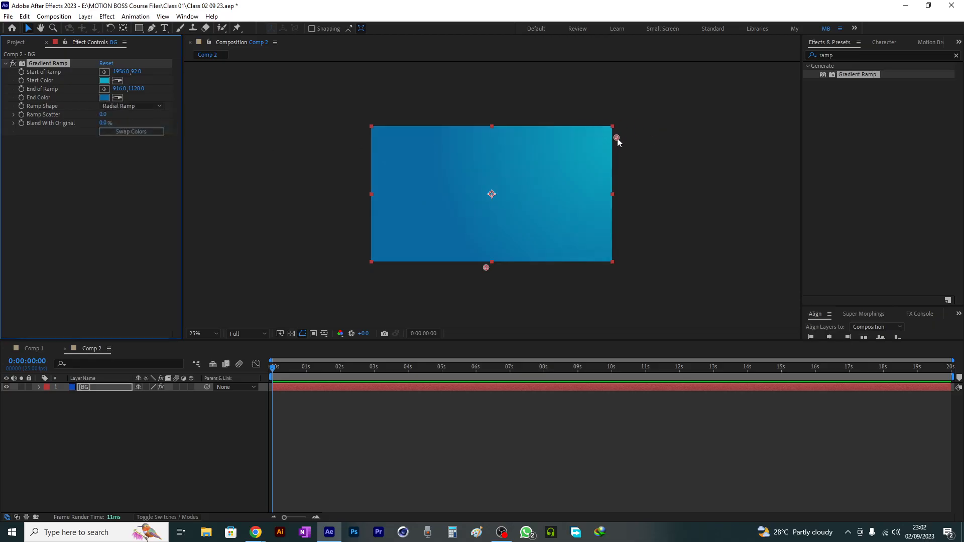
drag(617, 138, 493, 106)
drag(486, 268, 486, 312)
key(period)
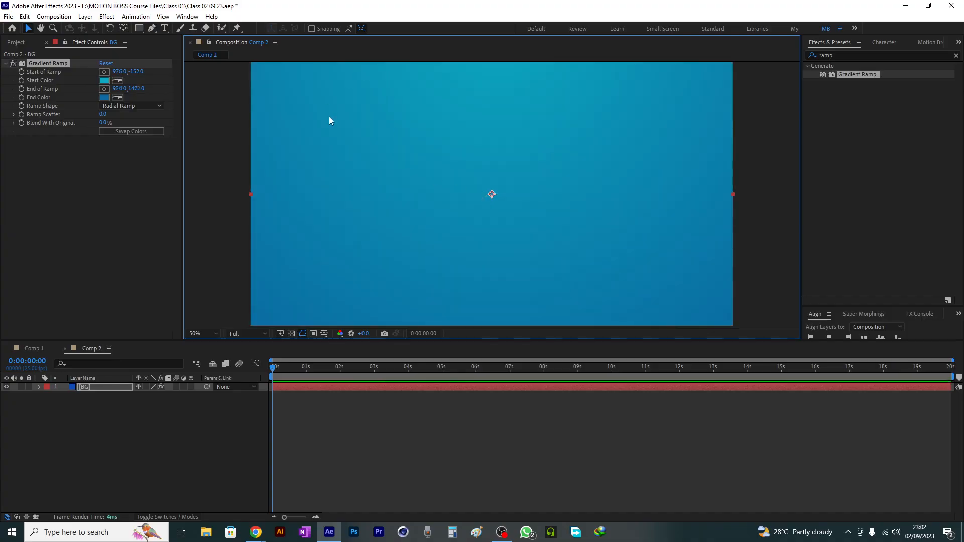
- Examine the radial gradient background at several magnifications, with the layer deselected and with the Gradient Ramp's control points shown
click(190, 436)
key(comma)
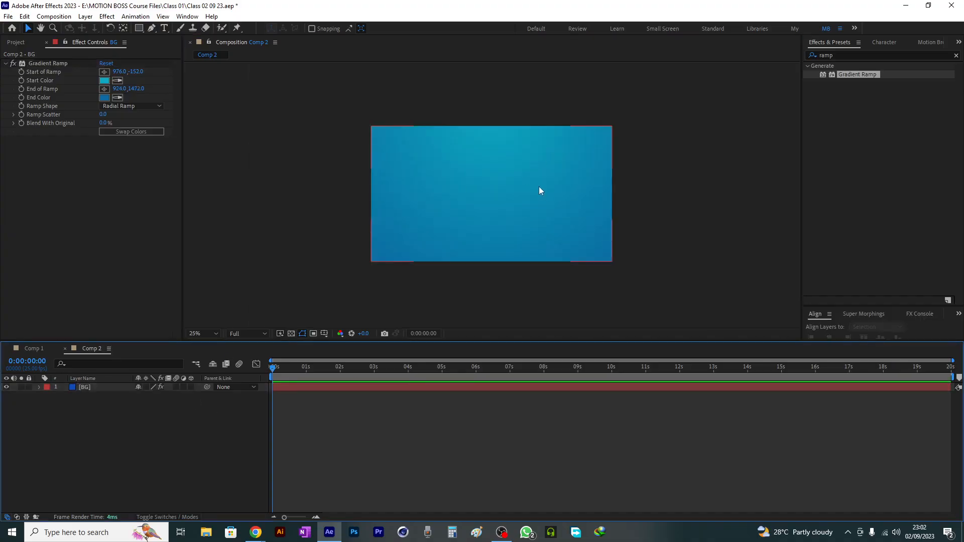
key(period)
key(period)
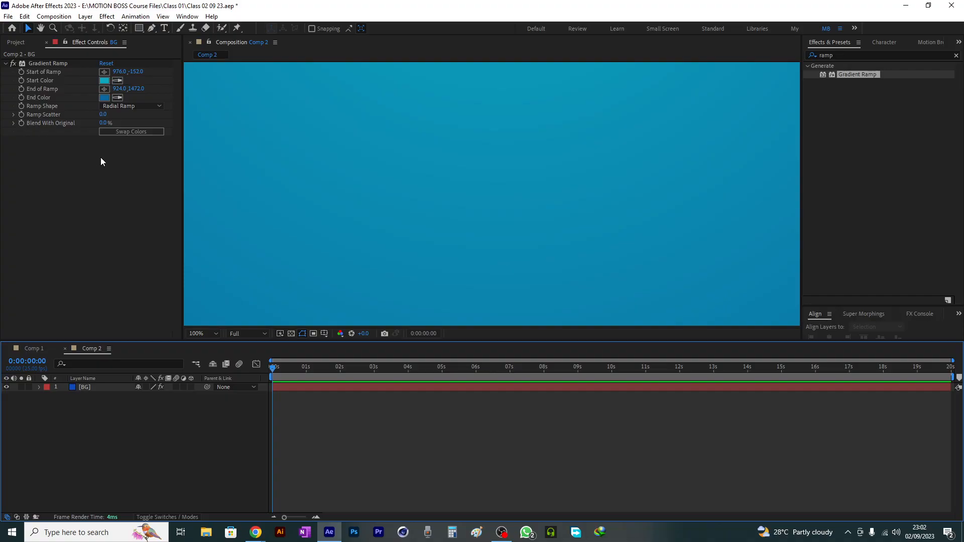
key(comma)
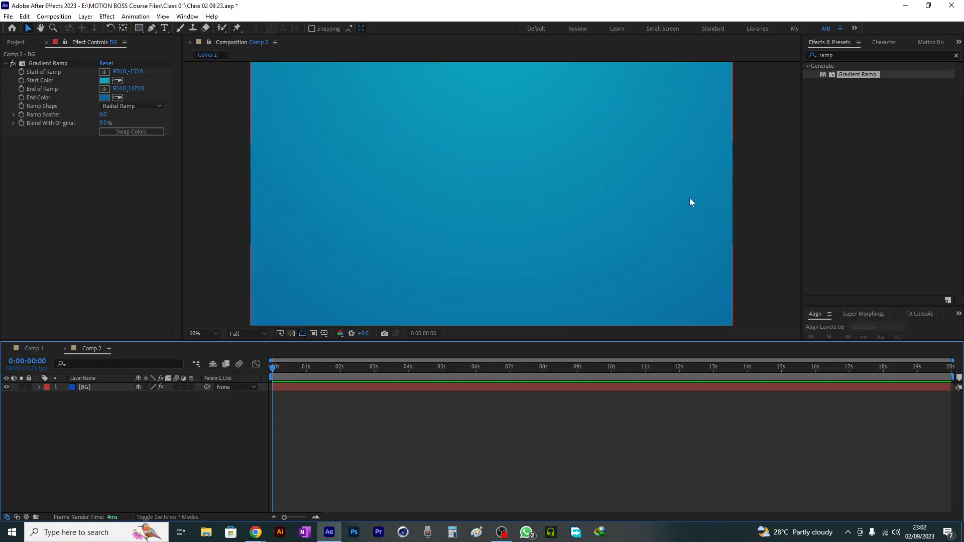
key(comma)
key(comma)
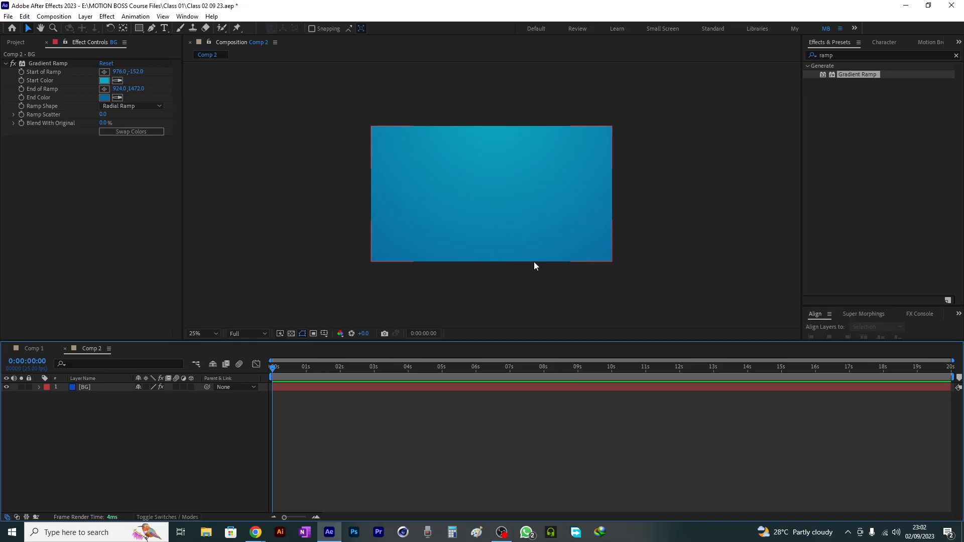
click(65, 63)
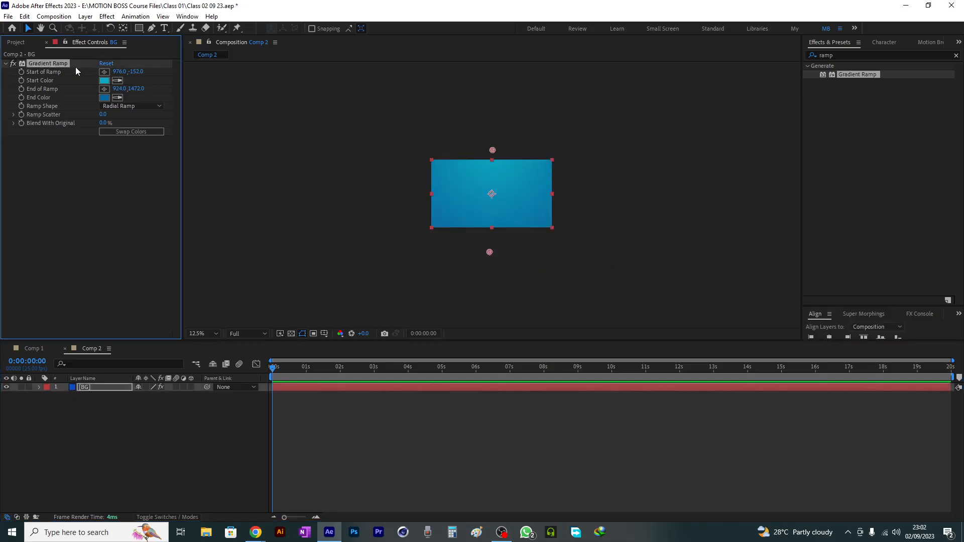
- Move the radial ramp's start point to about 904, -896 and its end point to about 1084, 2176 for a softer gradient
drag(493, 149, 488, 103)
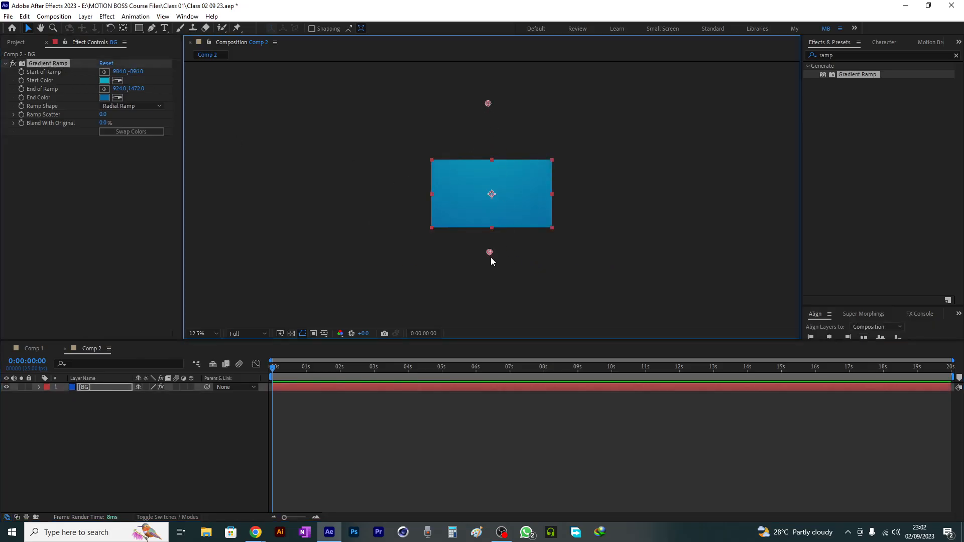
drag(490, 252, 499, 296)
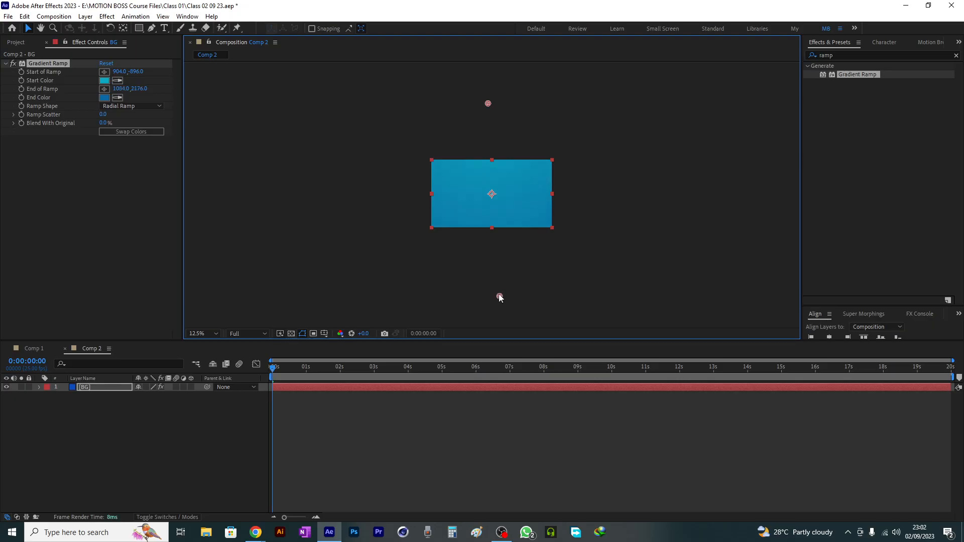
click(217, 333)
click(218, 343)
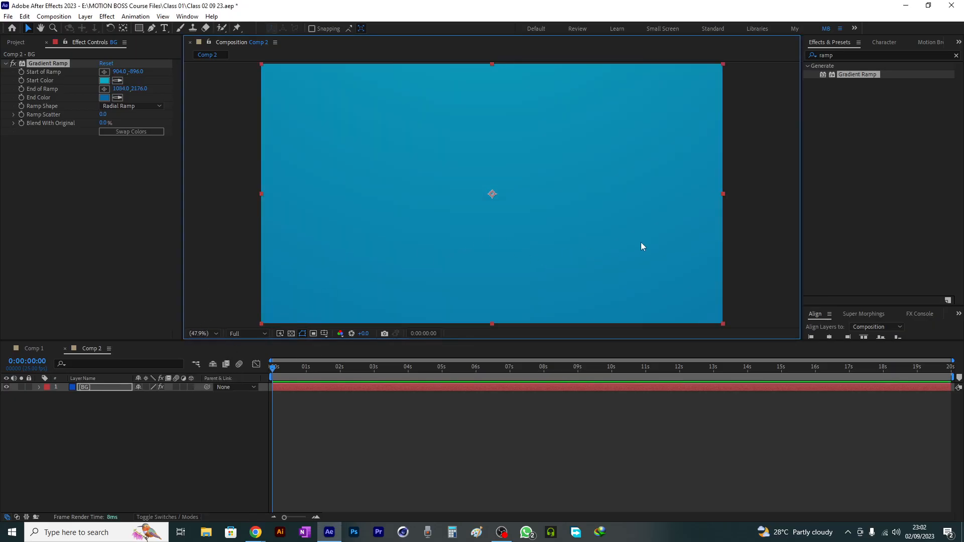
key(period)
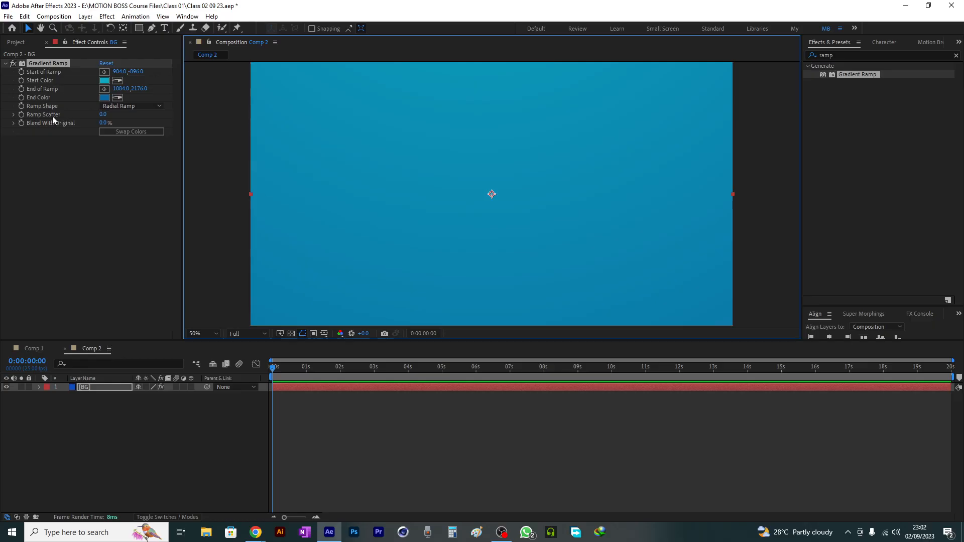
- Try a Ramp Scatter of 100 on the BG gradient and reset it to 0
drag(100, 115, 138, 117)
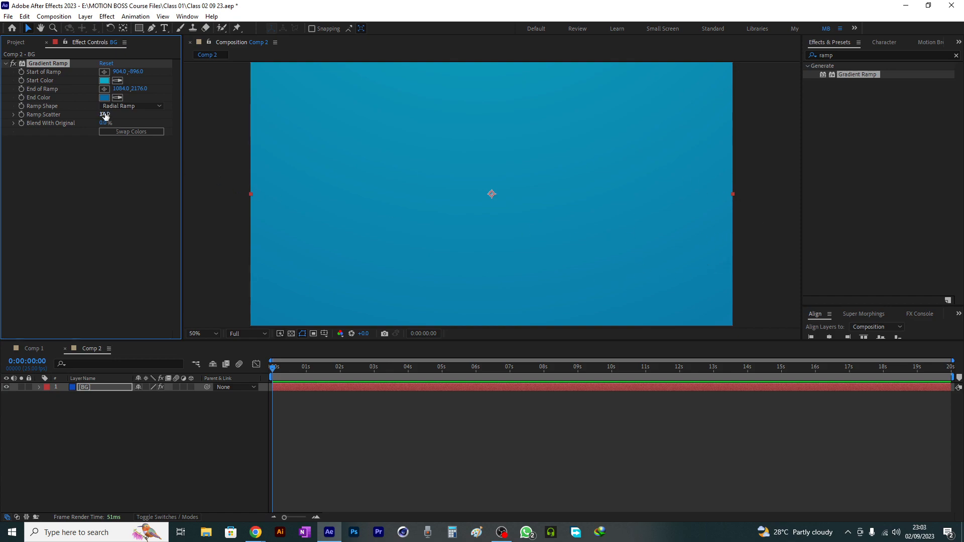
drag(105, 116, 287, 227)
mouse_move(108, 116)
mouse_down()
mouse_move(216, 111)
mouse_move(96, 118)
mouse_move(104, 115)
mouse_up()
text(100)
scroll(457, 277, down, 2)
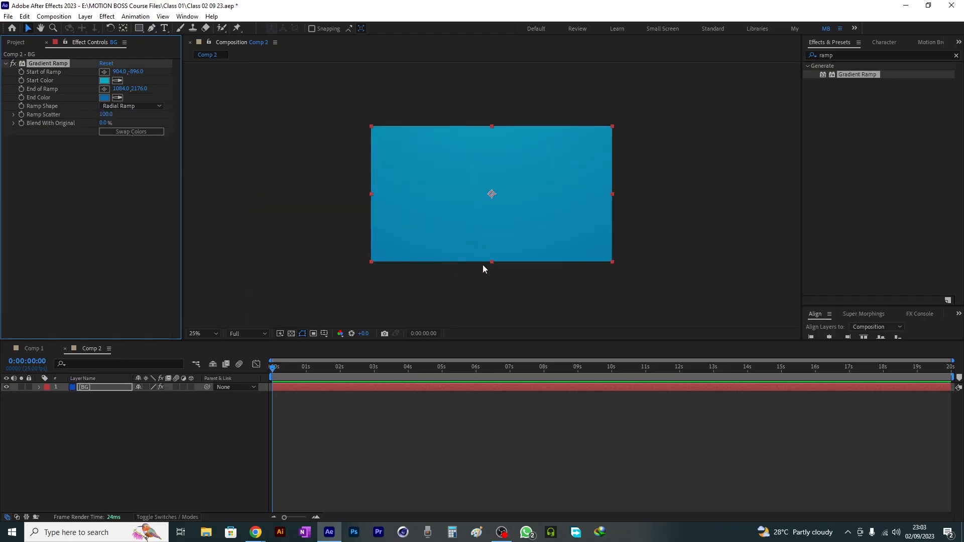
scroll(486, 263, up, 2)
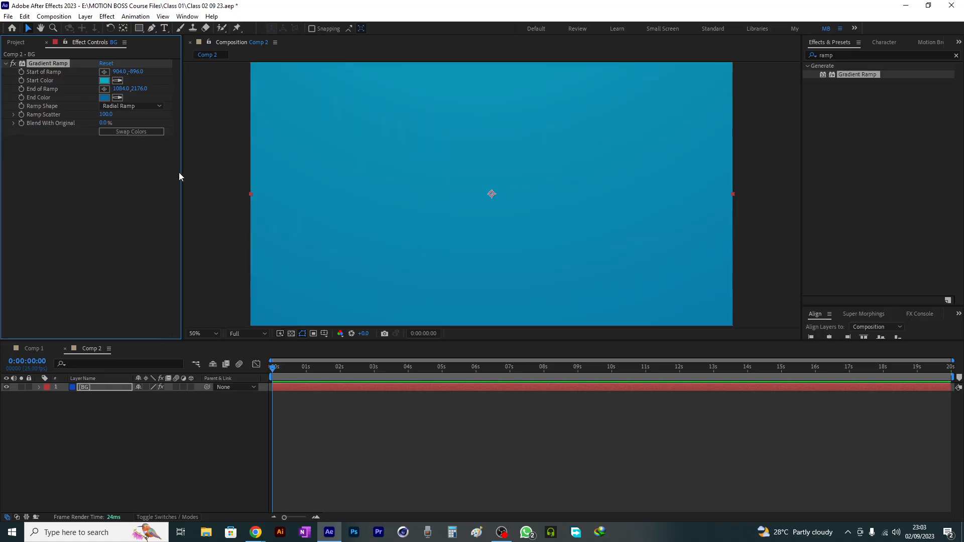
click(107, 114)
text(0)
key(Return)
- Switch to the YouTube lesson in Chrome and replay the population chart's animation in short stretches, examining how title, axes, labels and bars appear
mouse_move(256, 532)
click(201, 485)
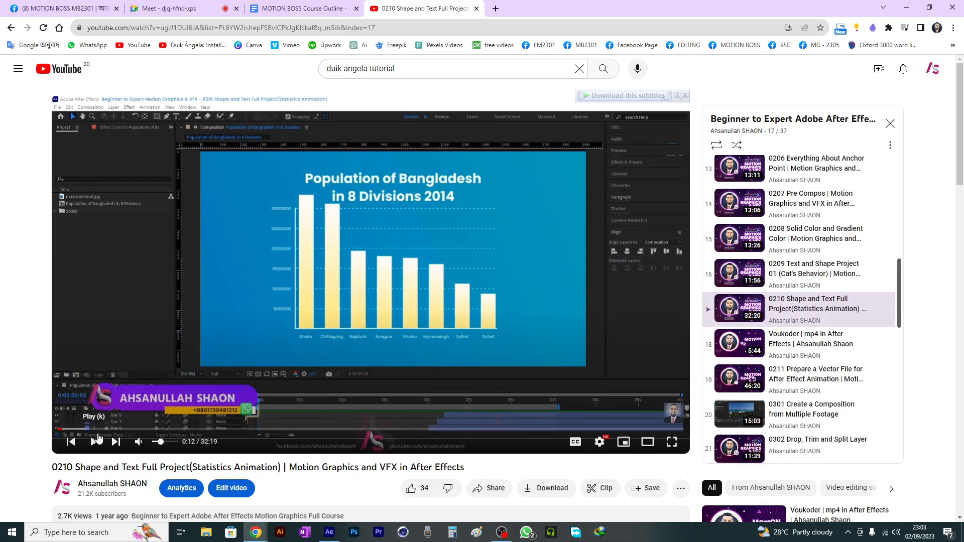
drag(62, 430, 63, 430)
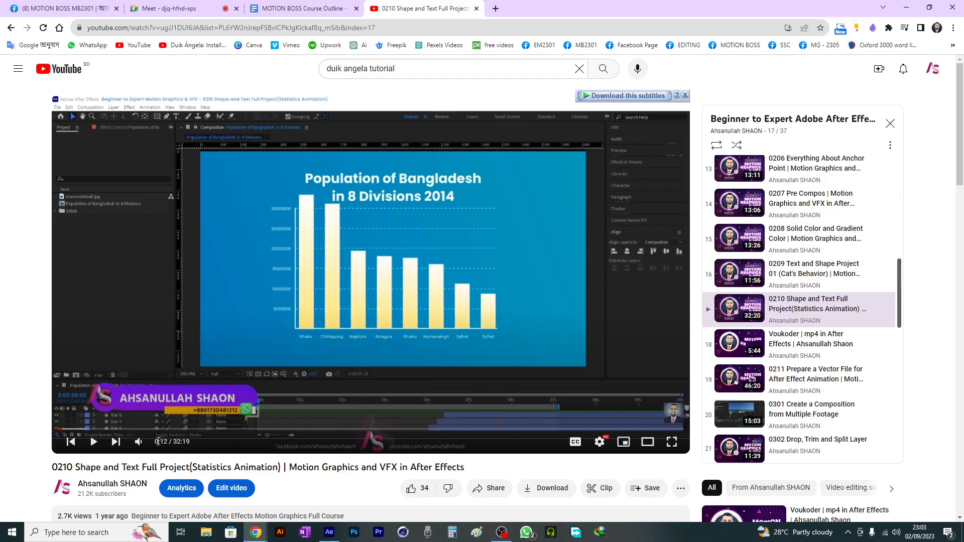
drag(68, 429, 61, 430)
key(space)
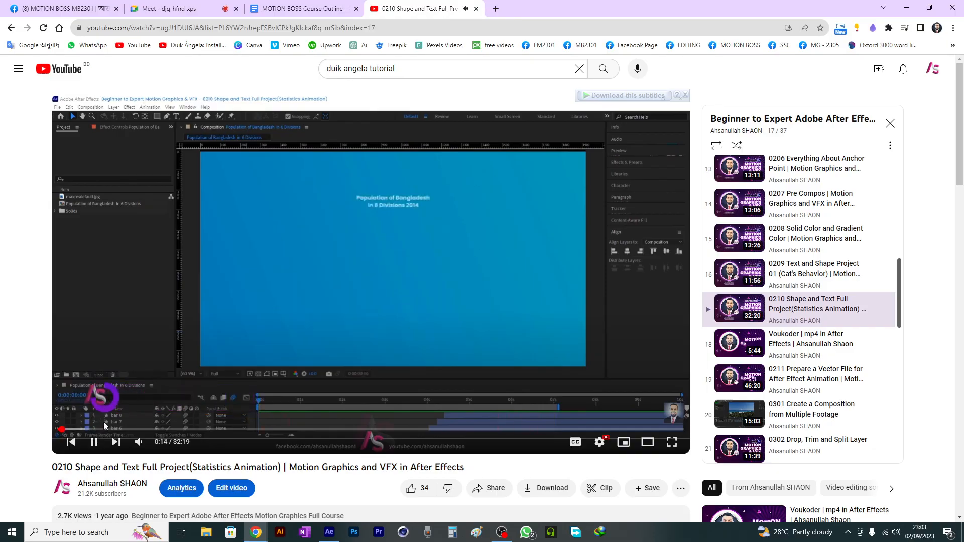
key(space)
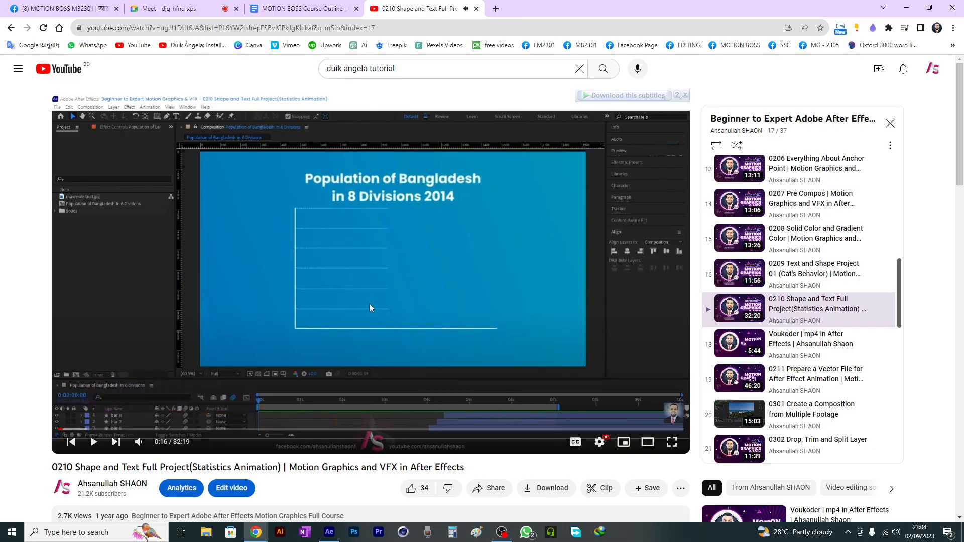
key(space)
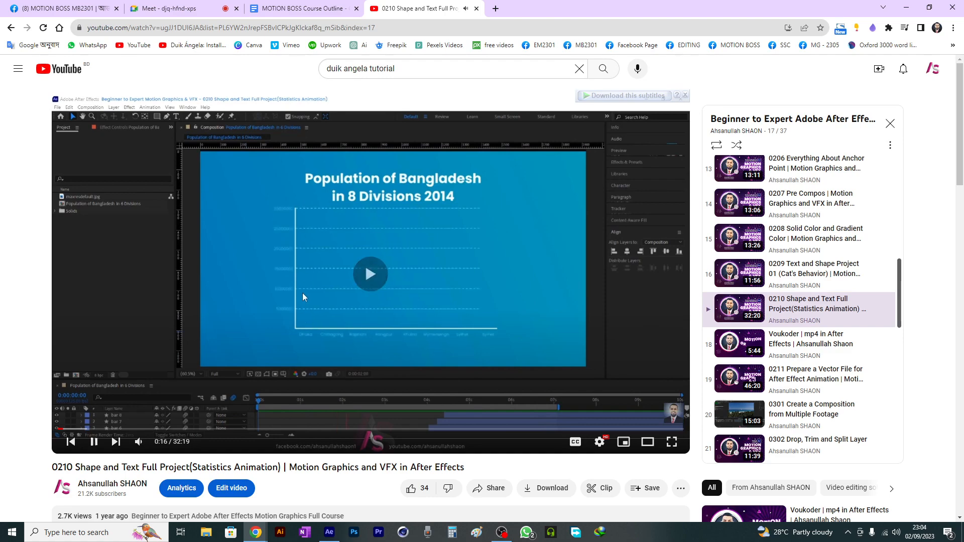
key(space)
key(space)
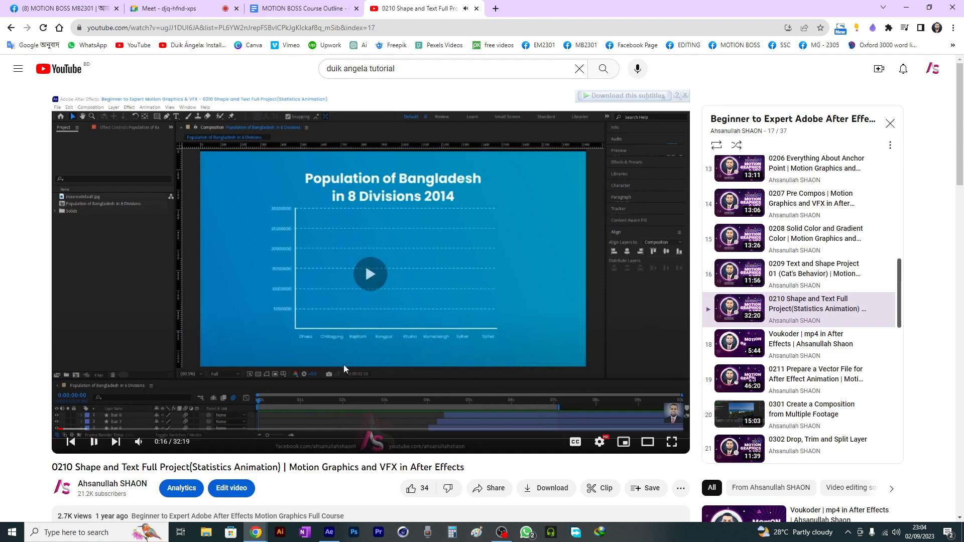
key(space)
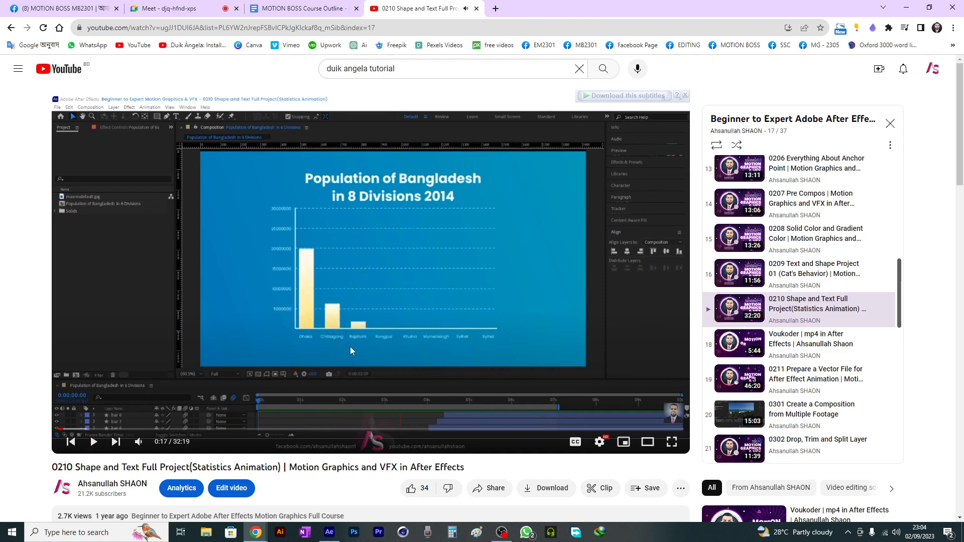
key(space)
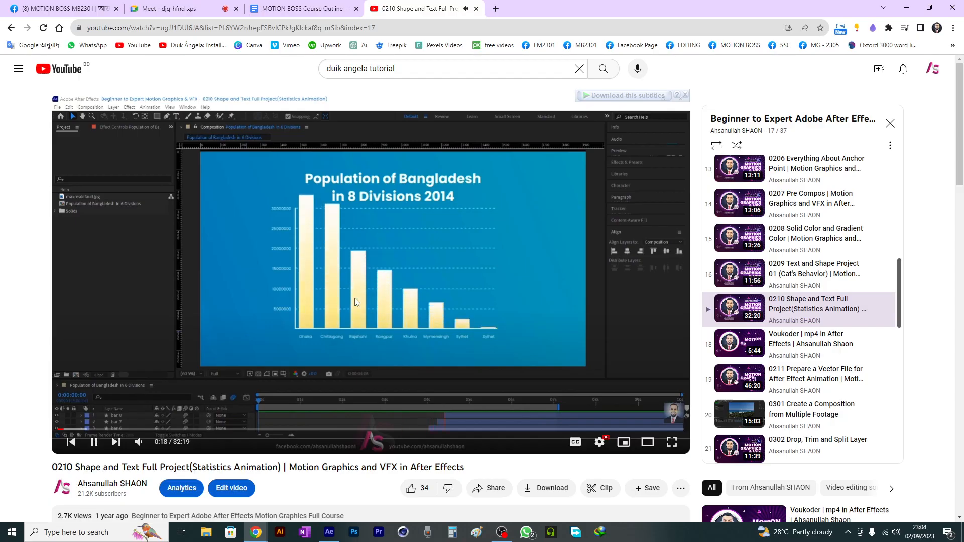
key(space)
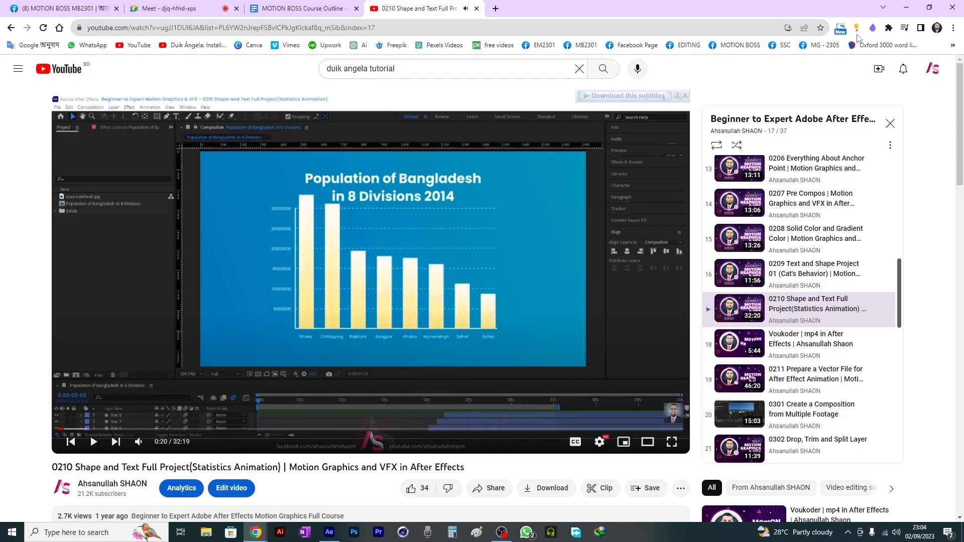
click(906, 8)
- In After Effects, draw a tall red rectangle about 116 by 770 px on a new shape layer and center its anchor point
click(83, 418)
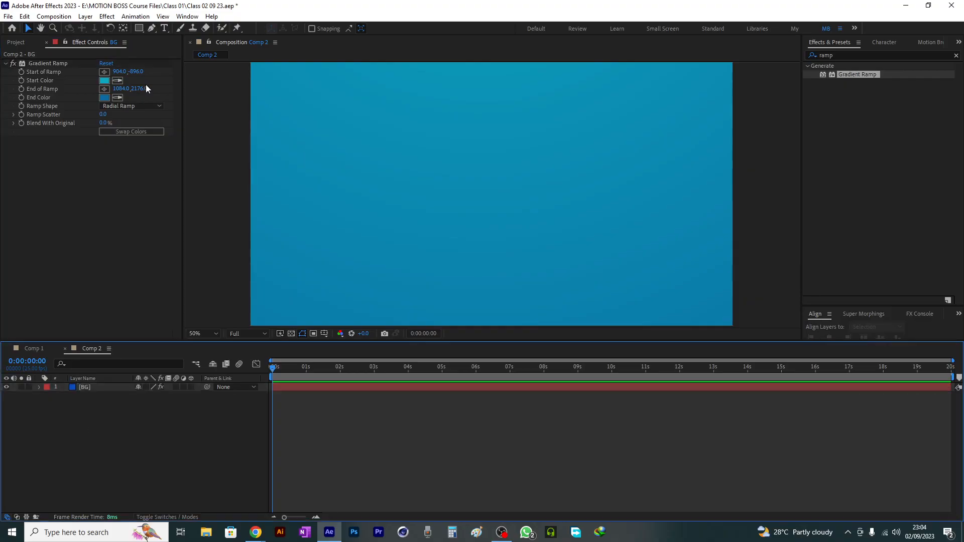
click(139, 28)
mouse_move(358, 105)
mouse_down()
mouse_move(400, 273)
mouse_move(387, 298)
mouse_up()
key(ctrl+alt+Home)
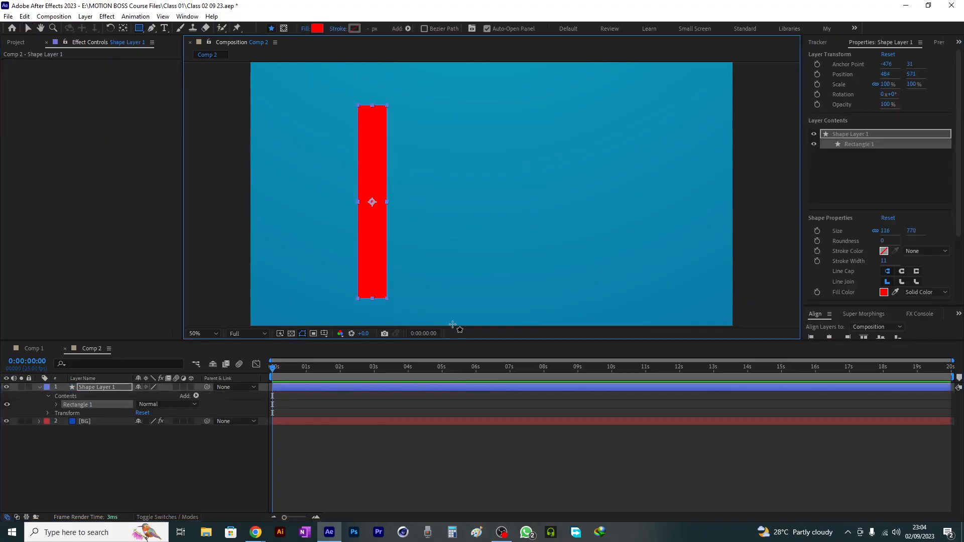
- Move the red bar's anchor point to the middle of its bottom edge
click(123, 29)
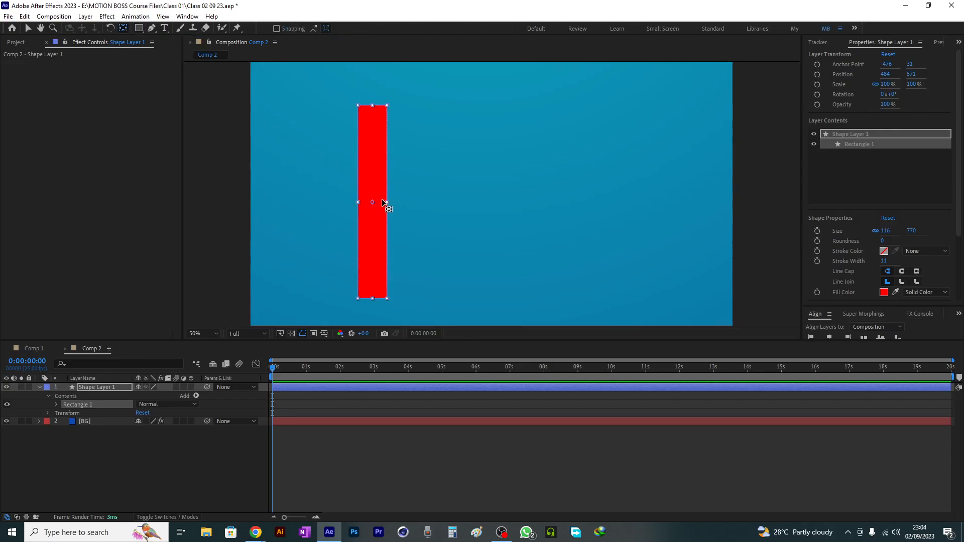
click(128, 389)
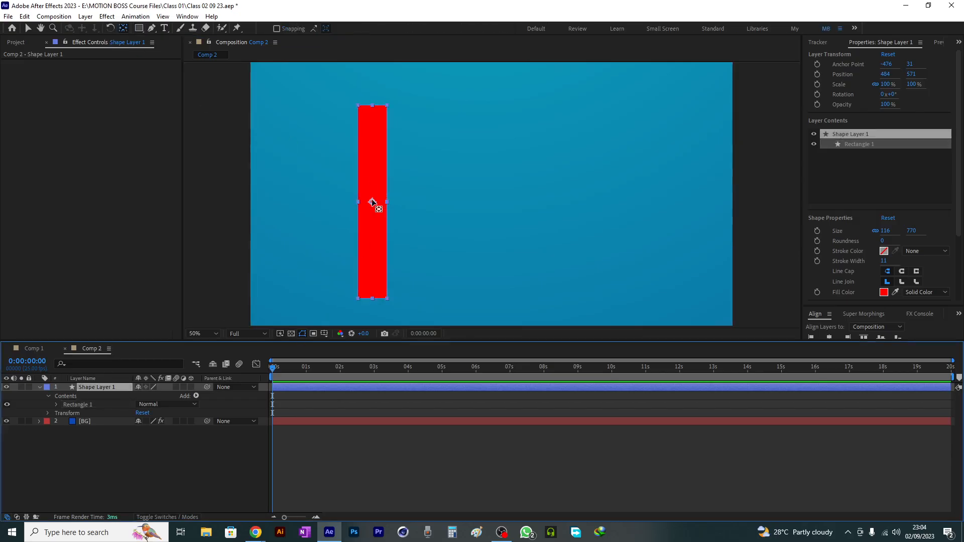
drag(372, 203, 372, 299)
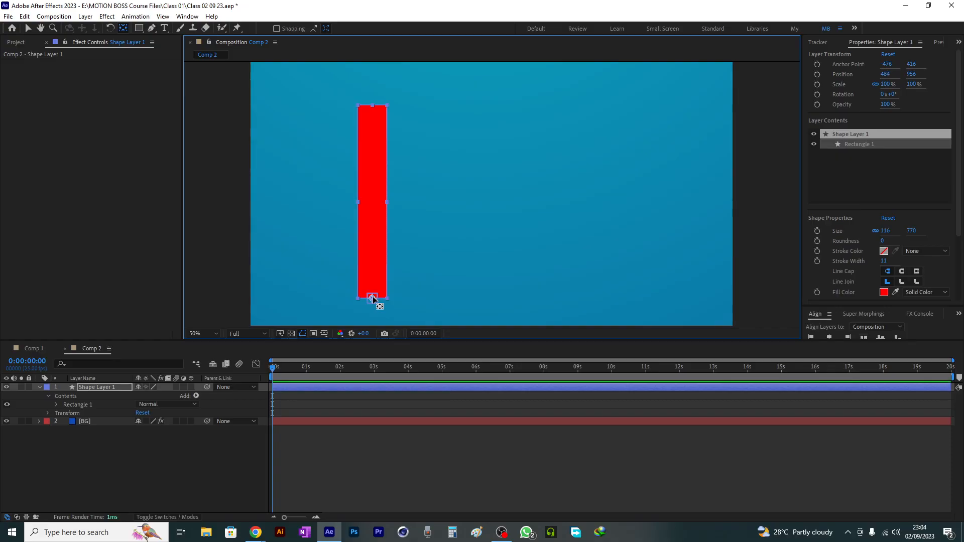
- Unlink the red bar's Scale dimensions and add a 100% Scale keyframe at 0:00:00:24
click(100, 389)
key(s)
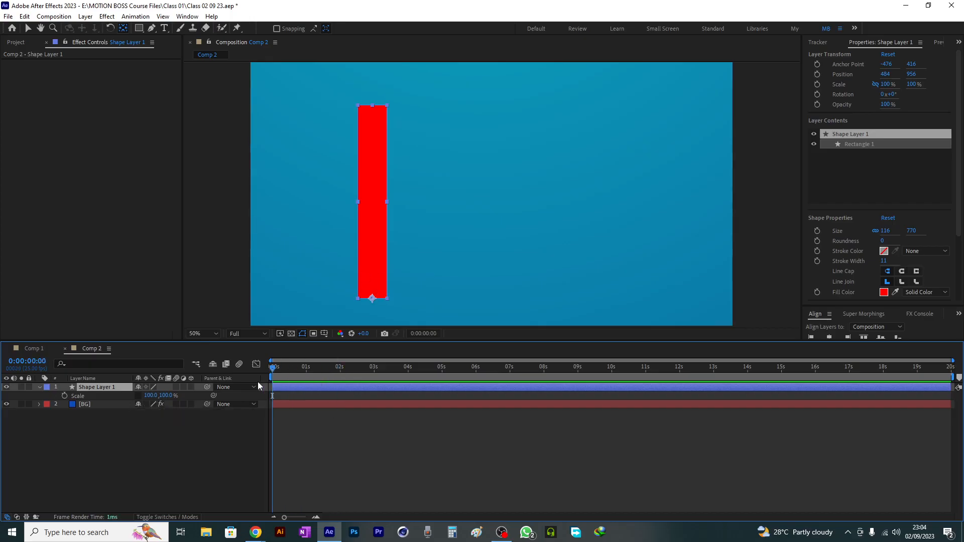
click(305, 369)
click(64, 395)
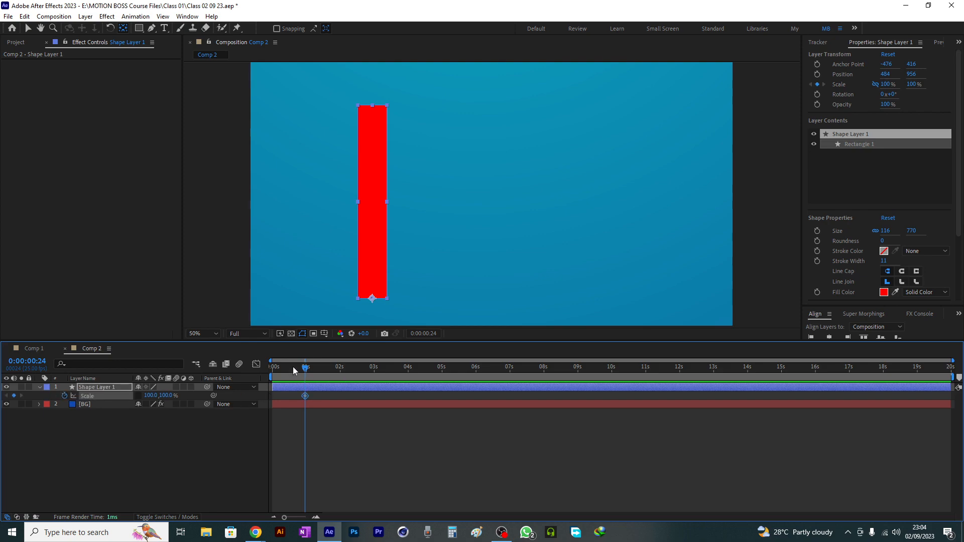
- Set the bar's vertical scale to 0% at 0:00:00:00, keeping its width at 100%, and preview the growth animation
click(273, 367)
drag(168, 396, 129, 400)
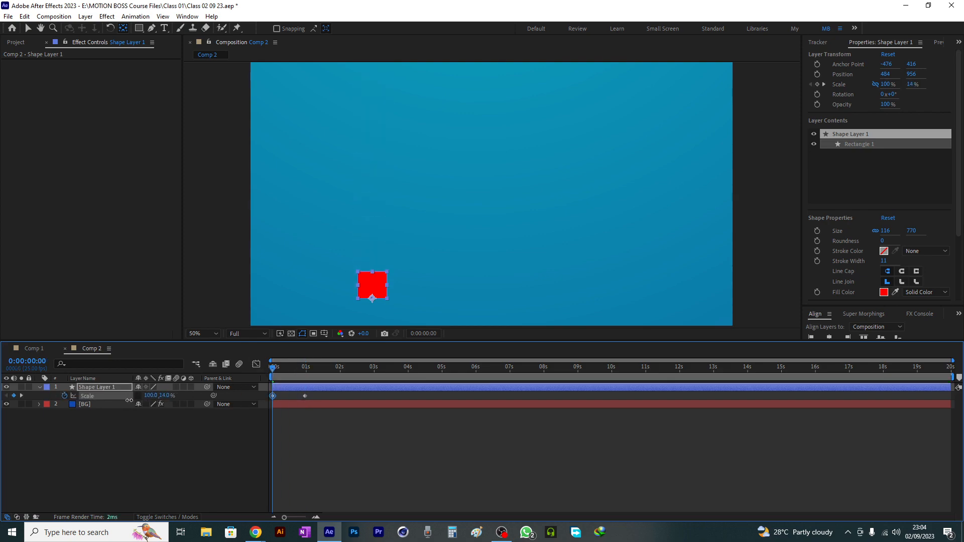
click(162, 395)
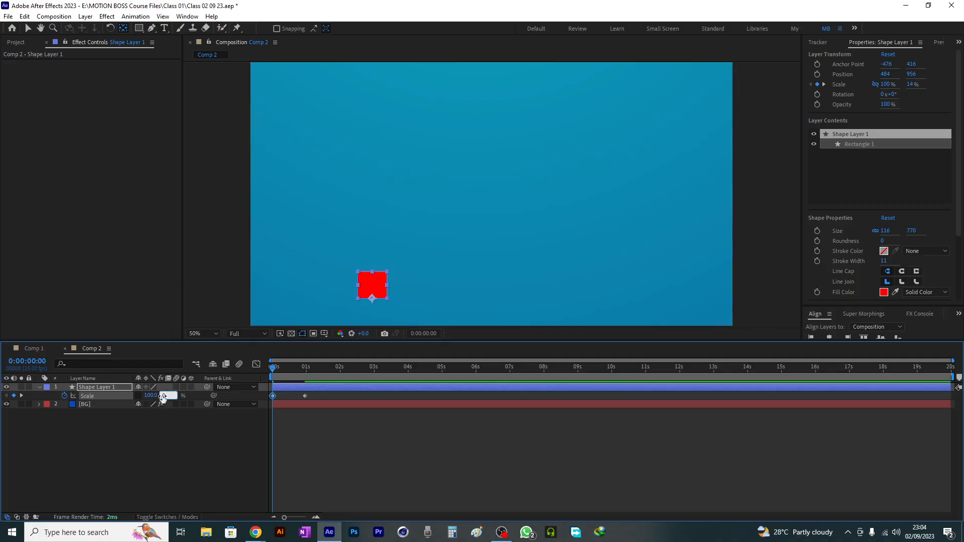
text(0)
key(Return)
key(space)
key(space)
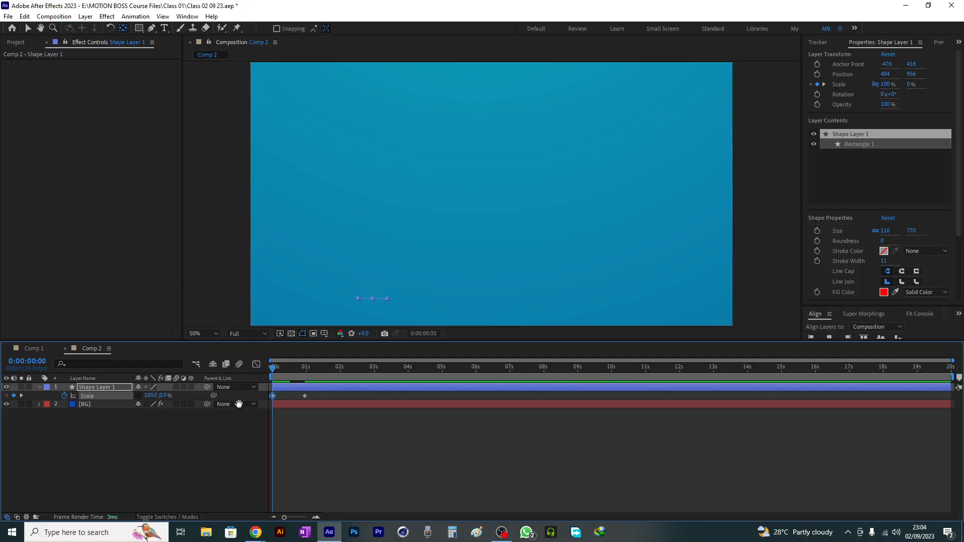
key(space)
key(space)
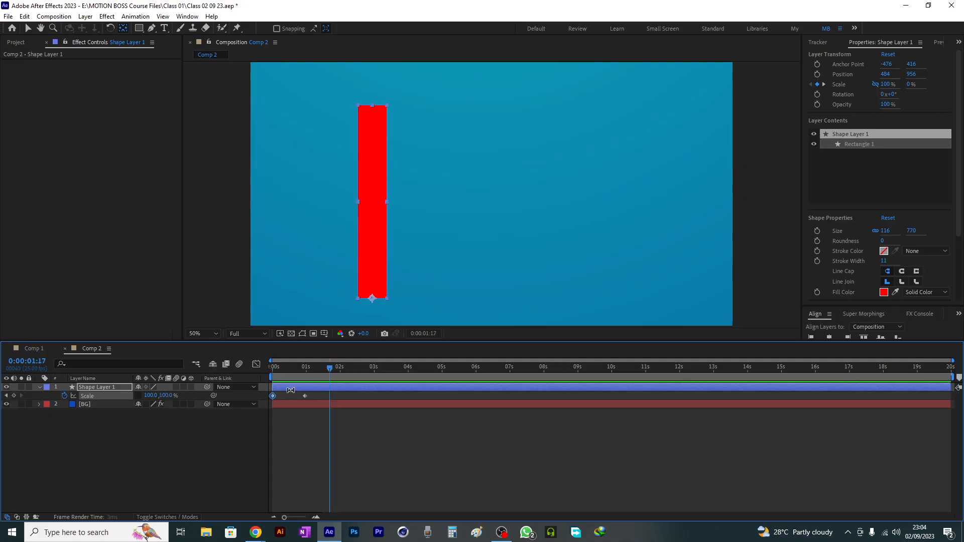
drag(281, 367, 293, 393)
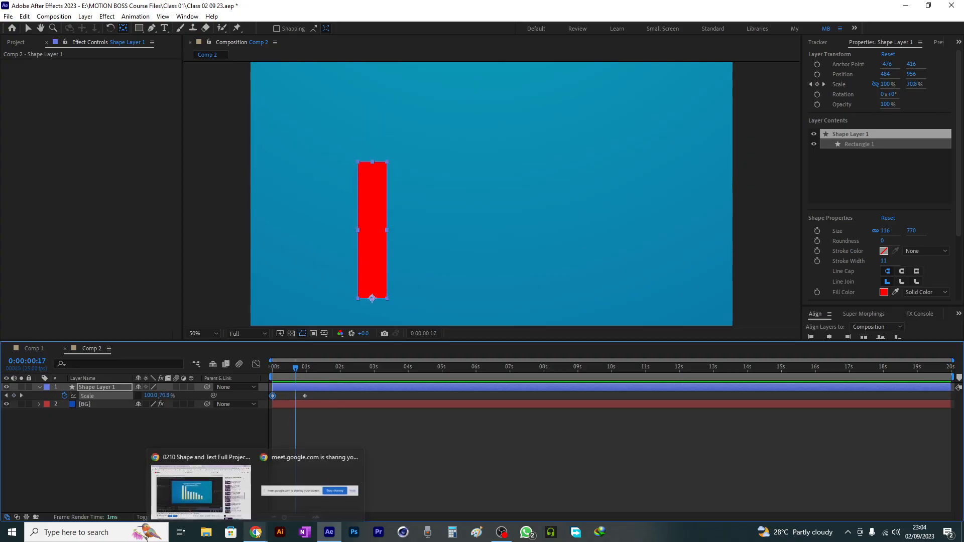
- Draw a thin horizontal red line about 1122 by 6 px beside the bar's base on a new shape layer, with a centered anchor point
click(131, 423)
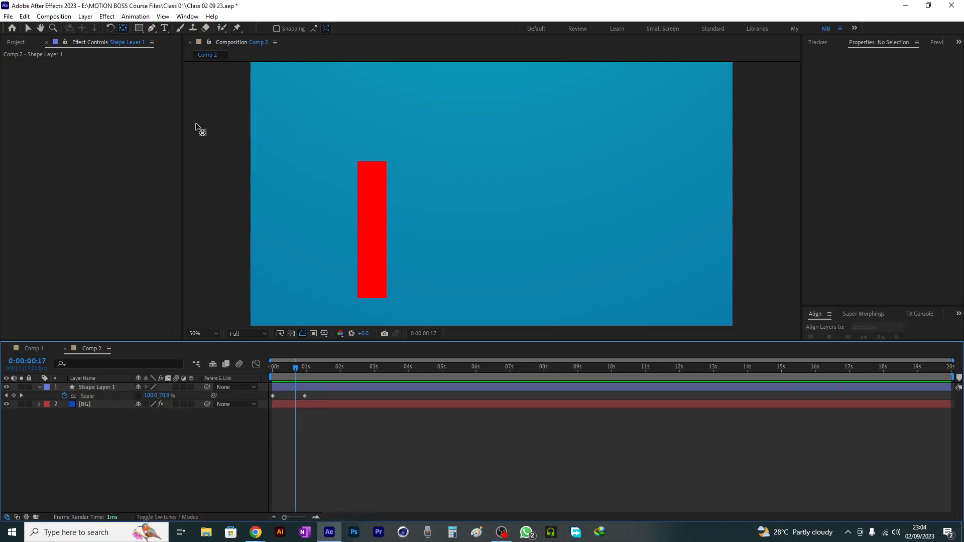
drag(140, 28, 153, 37)
drag(416, 289, 698, 291)
key(ctrl+alt+Home)
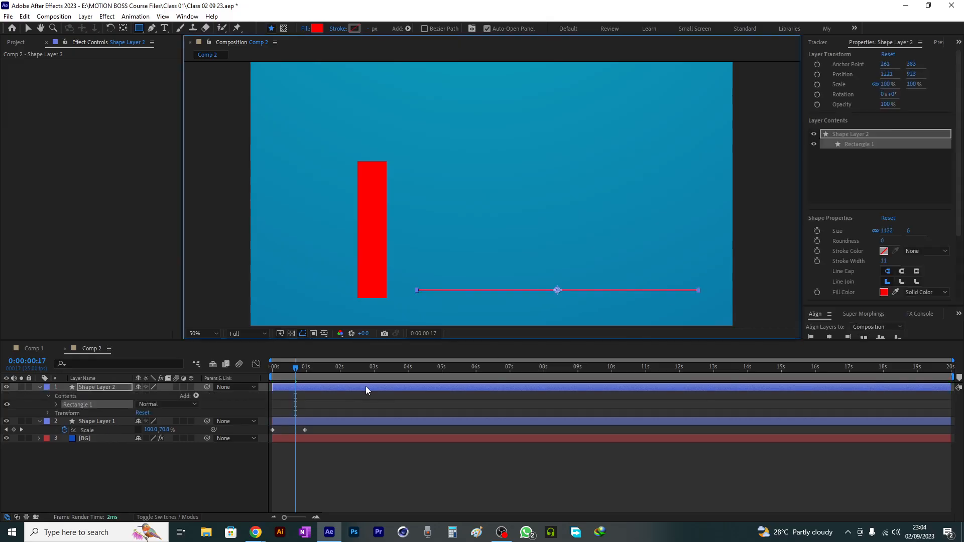
- Move the horizontal line's anchor point to its left end
click(104, 388)
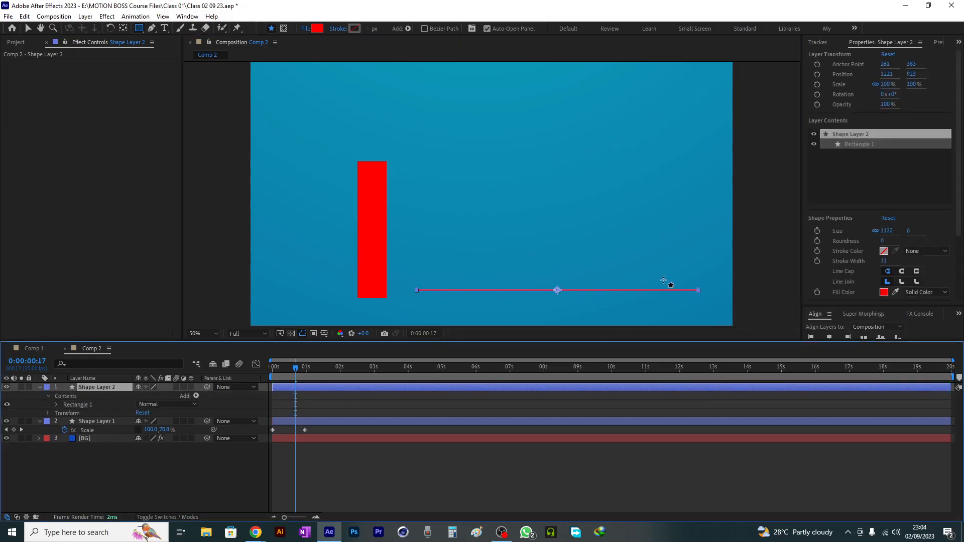
click(123, 28)
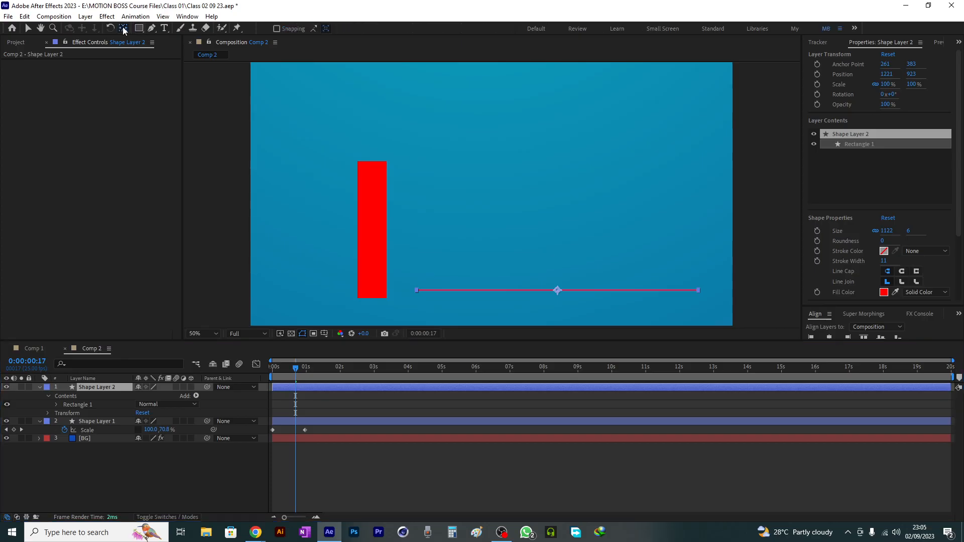
click(557, 291)
drag(556, 291, 417, 291)
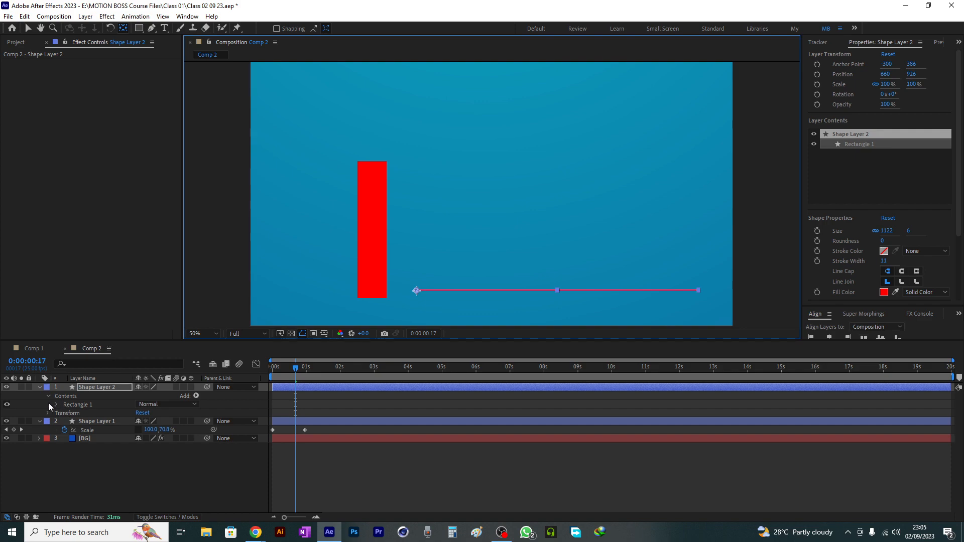
- Reveal the horizontal line's Scale and add a 100% keyframe with unlinked dimensions at 0:00:00:24, level with the bar's second keyframe
click(86, 388)
key(s)
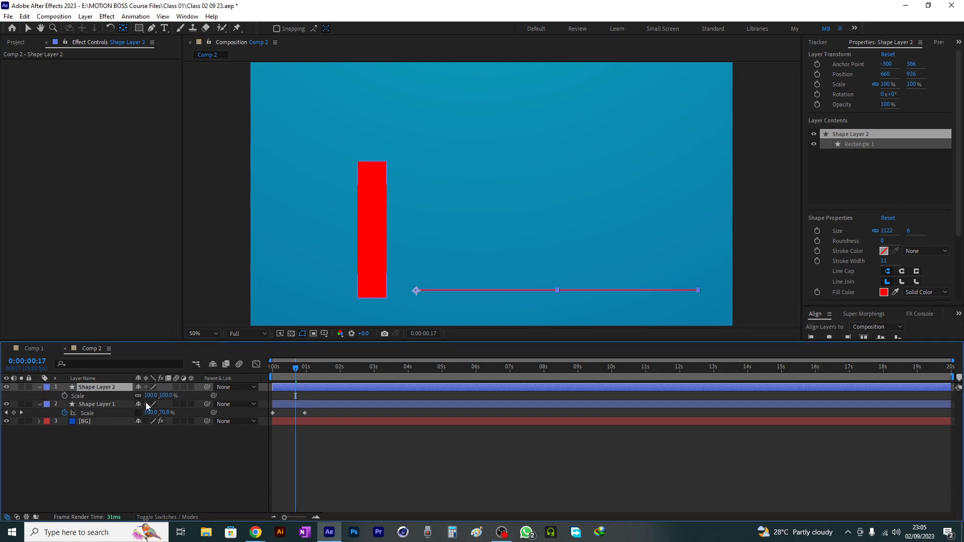
drag(287, 369, 222, 381)
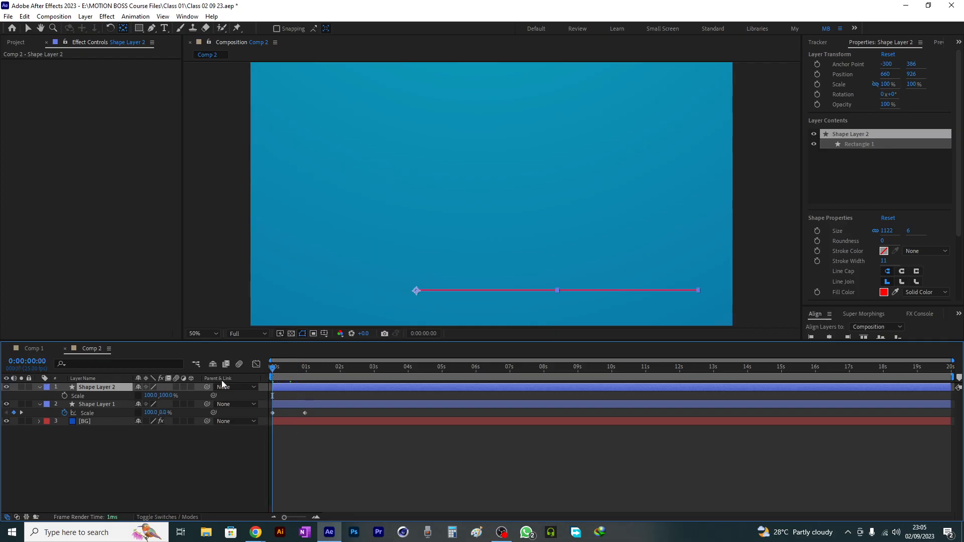
drag(301, 369, 261, 377)
click(65, 396)
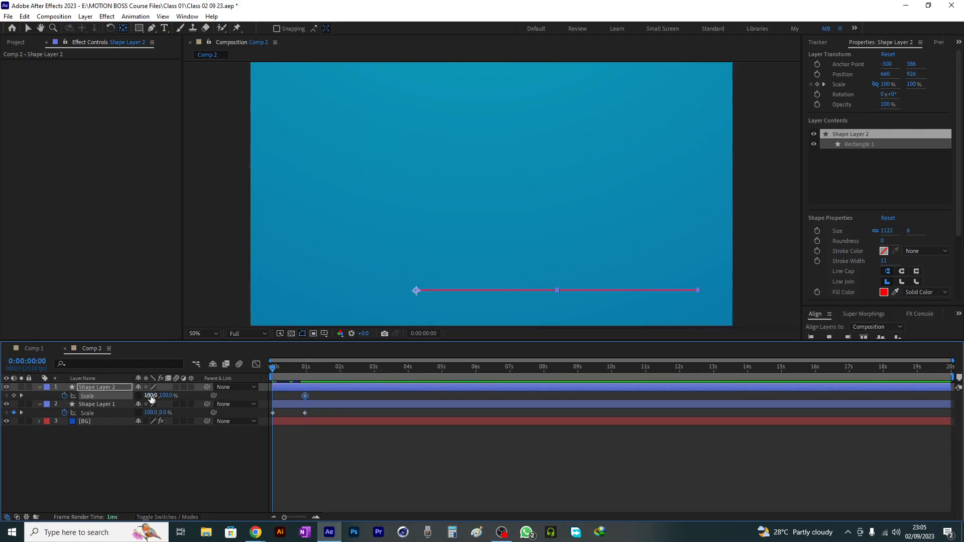
- Set the line's horizontal scale to 0% at 0:00:00:00, keeping its vertical scale at 100%, and scrub through the growth
drag(148, 395, 132, 397)
click(147, 396)
text(0)
key(Return)
mouse_move(275, 376)
mouse_down()
mouse_move(312, 371)
mouse_move(270, 383)
mouse_move(290, 378)
mouse_up()
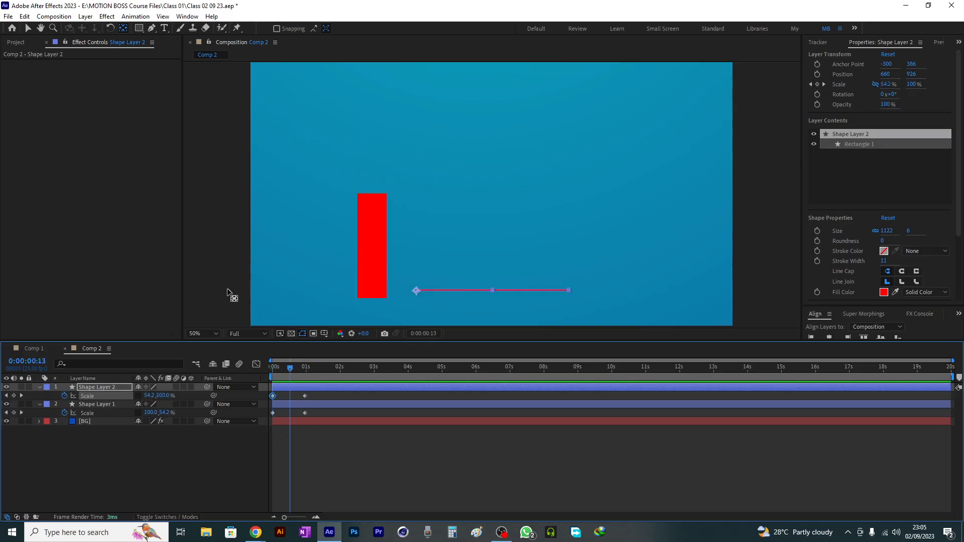
- Delay the bar's layer to start at 0:00:00:13 and move the line so its left end sits at the bar's base
click(28, 28)
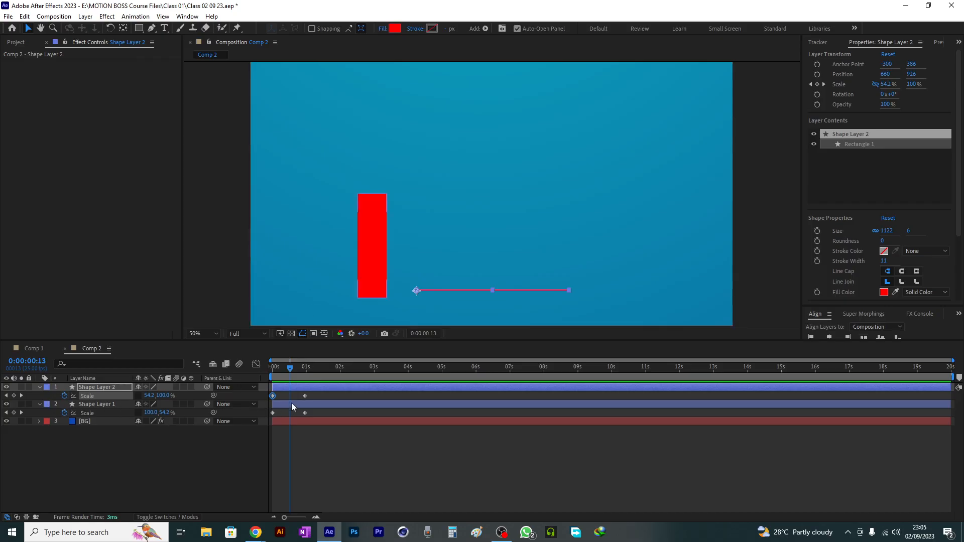
drag(292, 404, 310, 401)
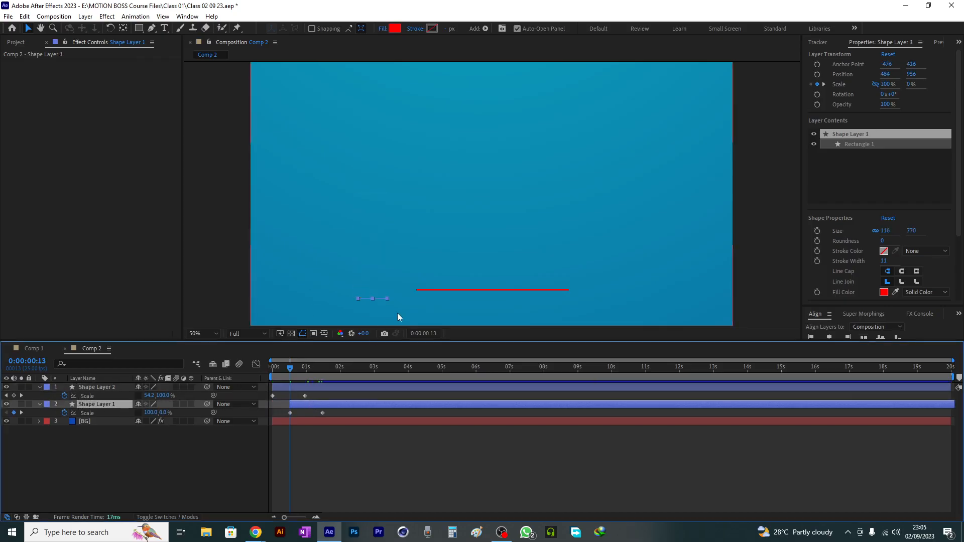
drag(444, 290, 389, 300)
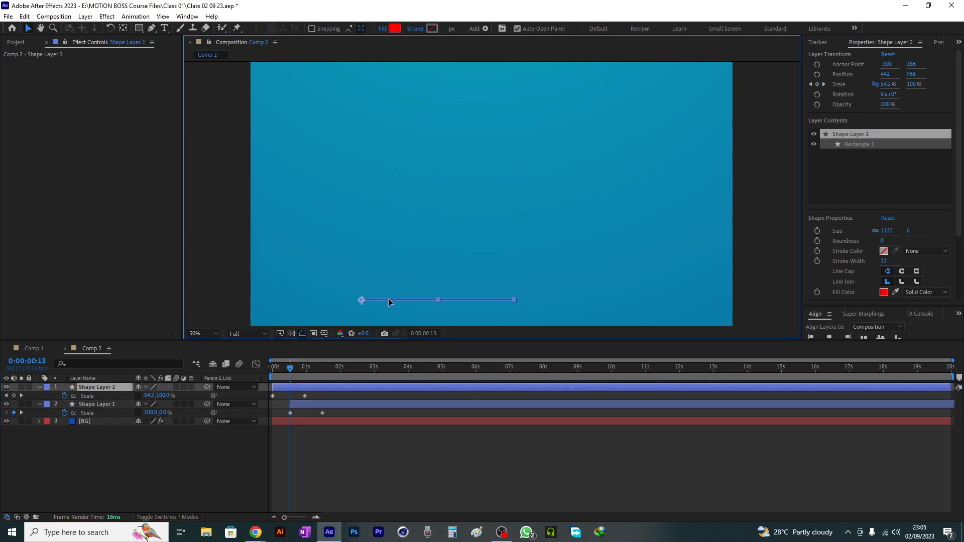
mouse_move(282, 377)
mouse_down()
mouse_move(261, 378)
mouse_move(285, 369)
mouse_move(332, 378)
mouse_move(267, 385)
mouse_up()
key(space)
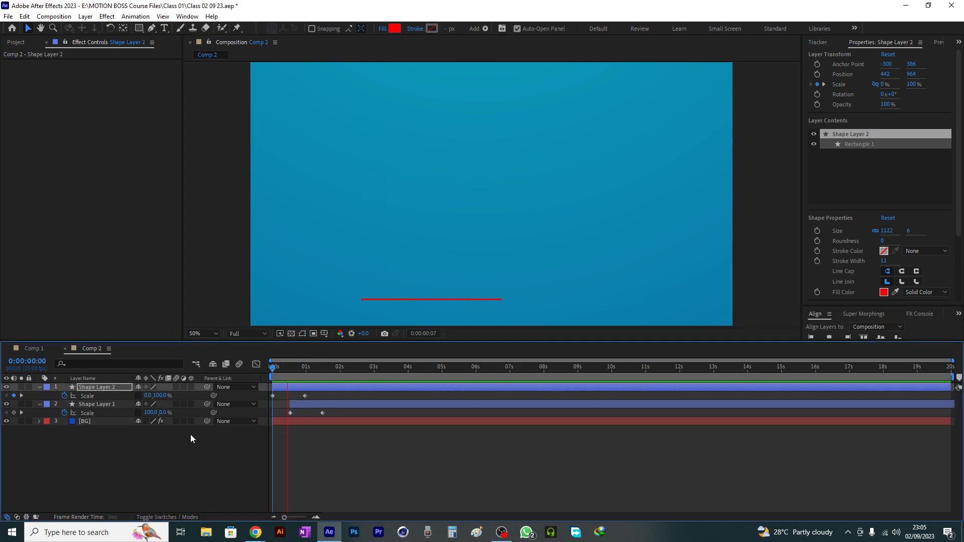
- Delay the bar's layer further so it starts growing as the line finishes, and preview the animation from the start
mouse_move(308, 407)
mouse_down()
mouse_move(301, 410)
mouse_move(320, 406)
mouse_up()
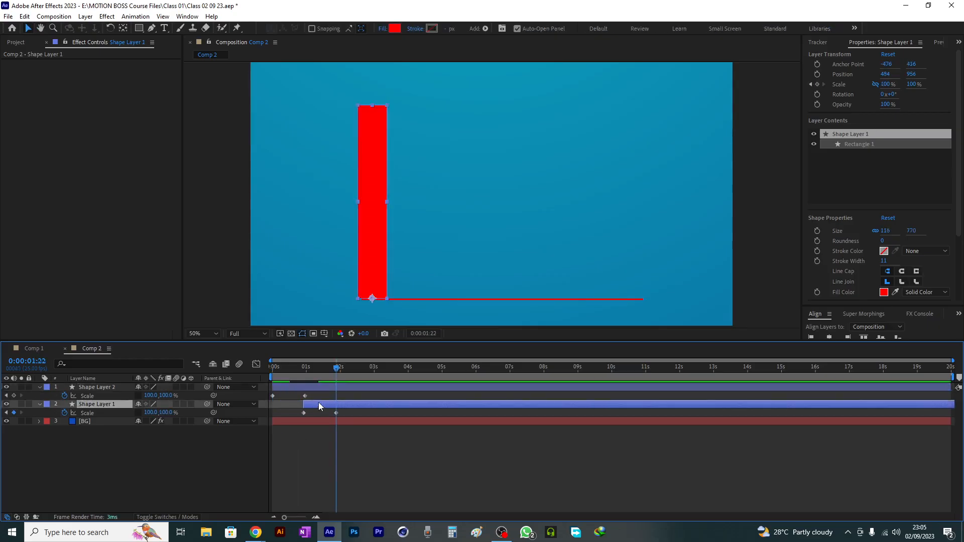
click(274, 368)
key(space)
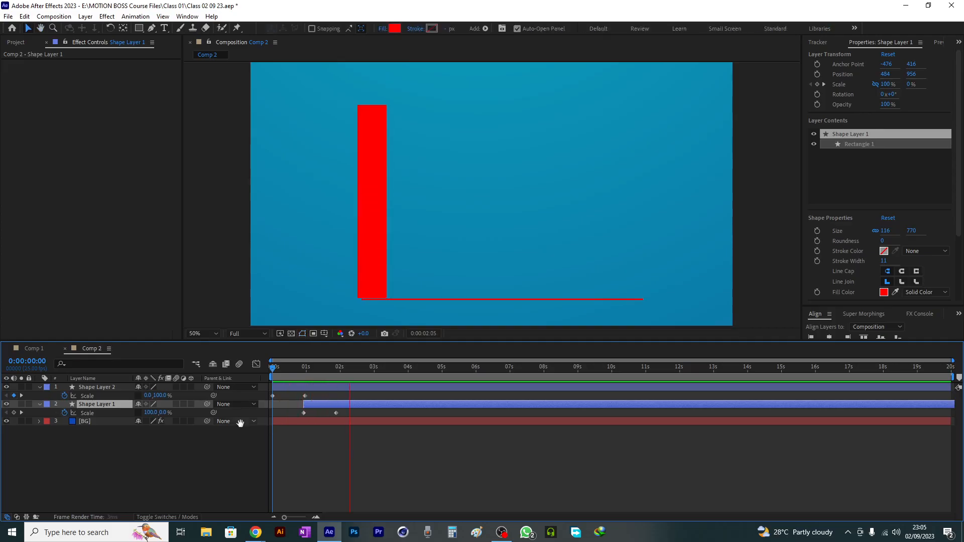
key(space)
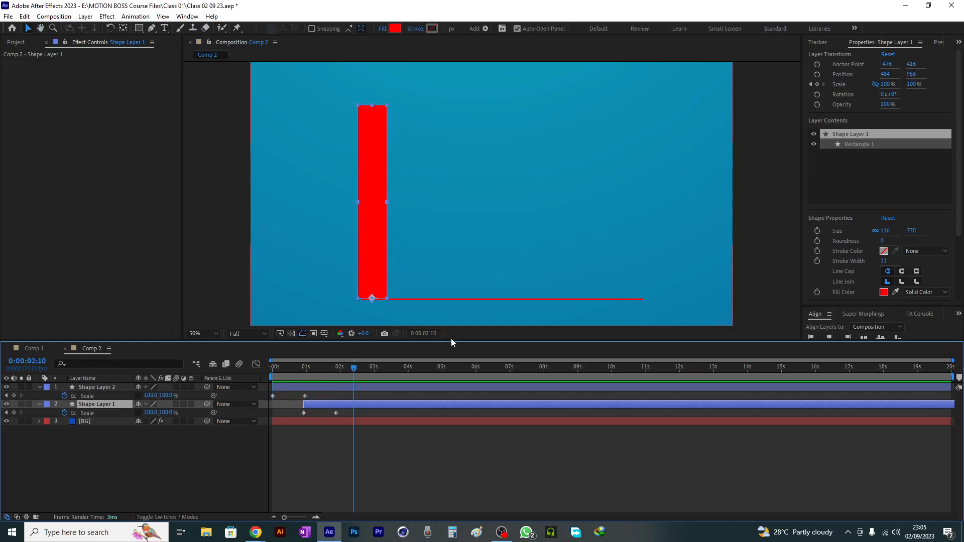
- Duplicate the red bar's layer three times and space the copies side by side along the horizontal line
click(89, 391)
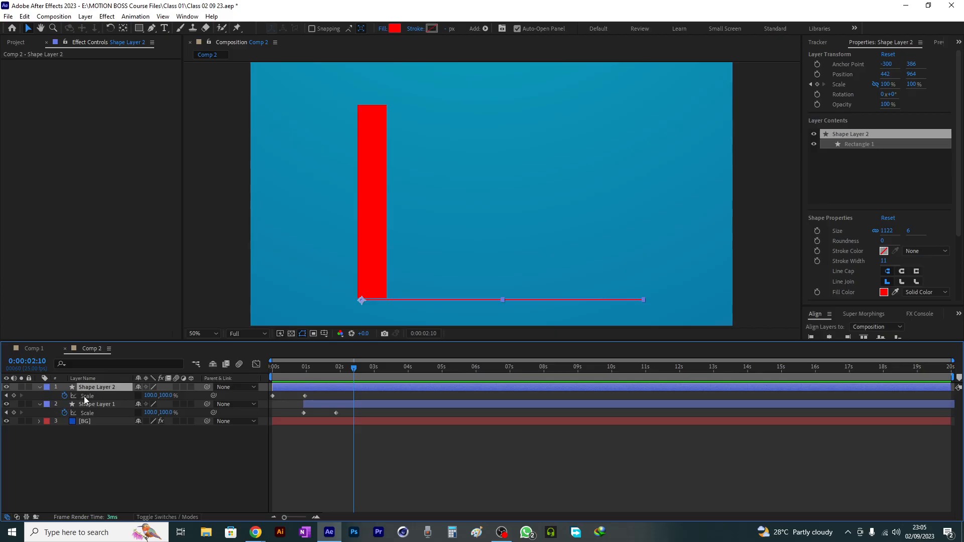
click(115, 405)
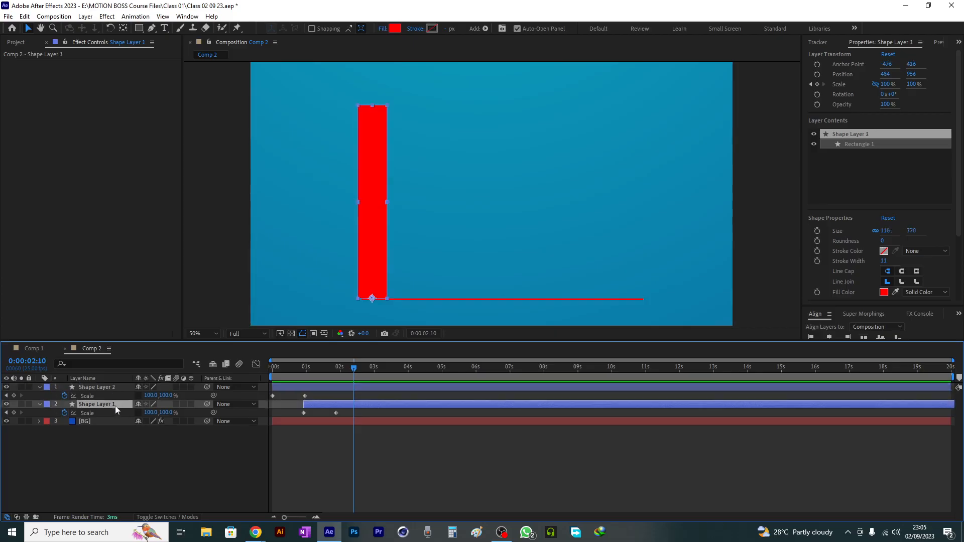
key(ctrl+d)
key(ctrl+d)
key(ctrl+d)
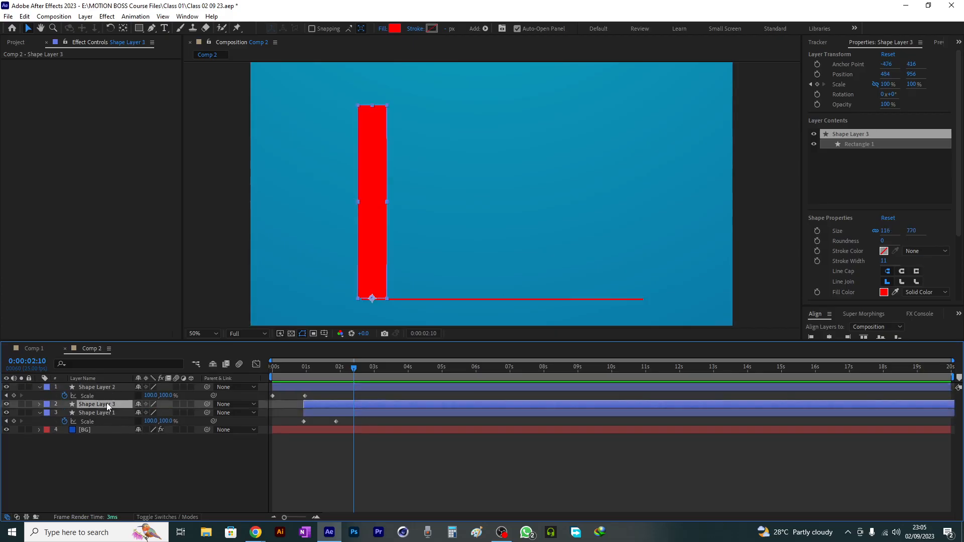
drag(377, 272, 466, 269)
click(374, 271)
drag(390, 257, 519, 267)
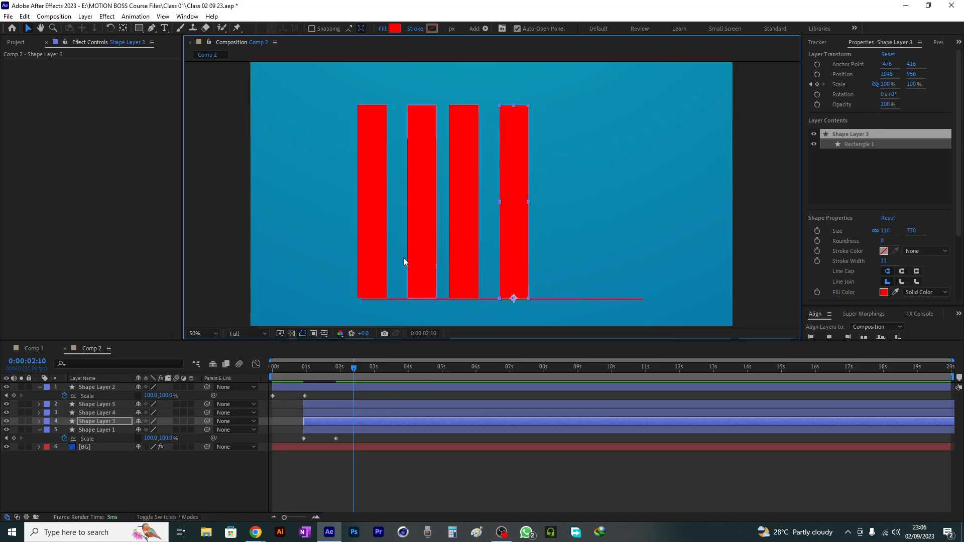
drag(369, 258, 482, 260)
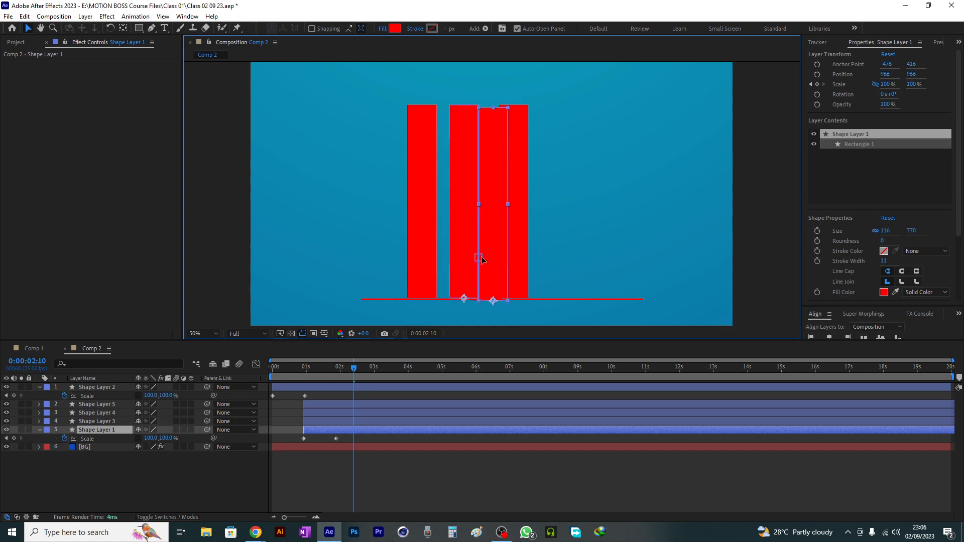
key(ctrl+z)
- Stagger the start times of Shape Layers 3, 4 and 5 between about 1 and 2 seconds, and preview the sequence
drag(390, 374, 291, 368)
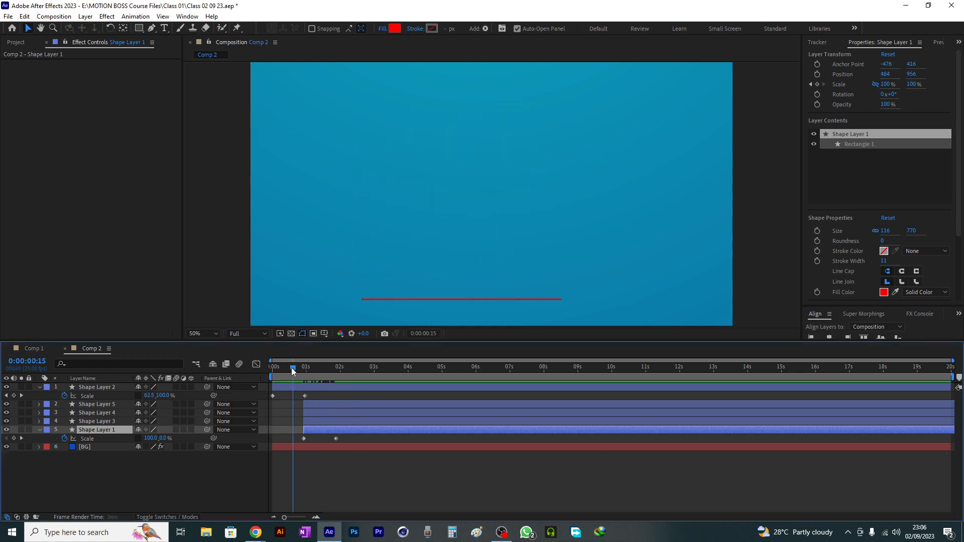
key(space)
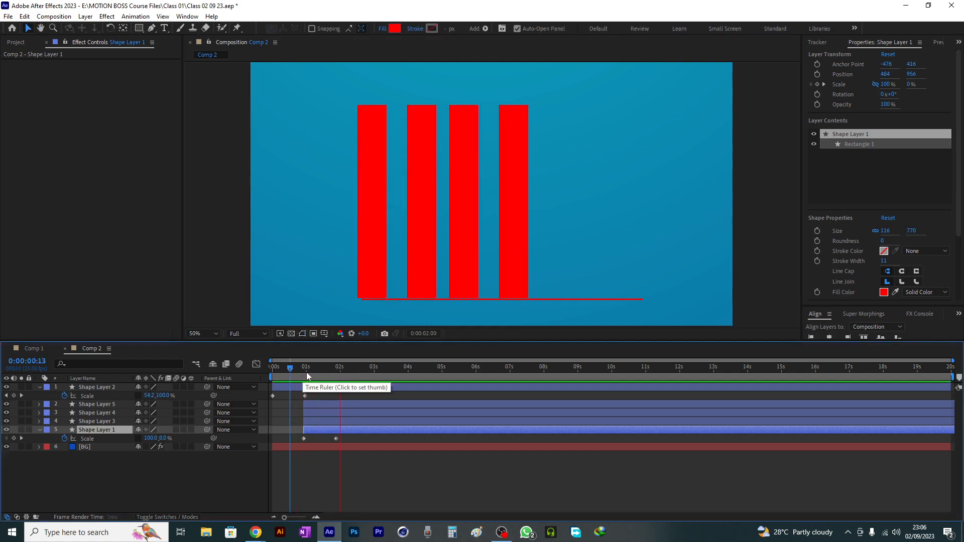
drag(321, 419, 369, 408)
drag(312, 366, 339, 386)
key(Home)
key(space)
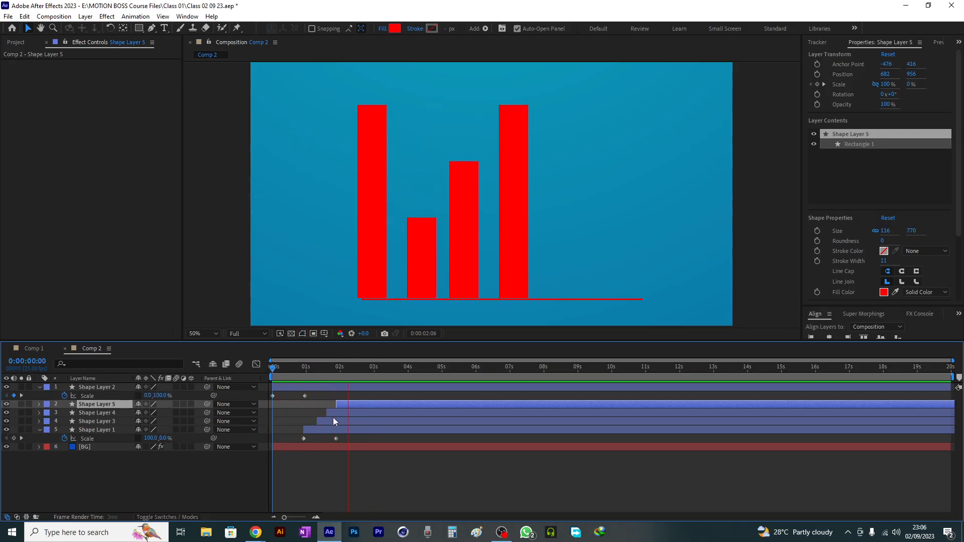
key(space)
- Minimize the After Effects window to reach the desktop
click(906, 5)
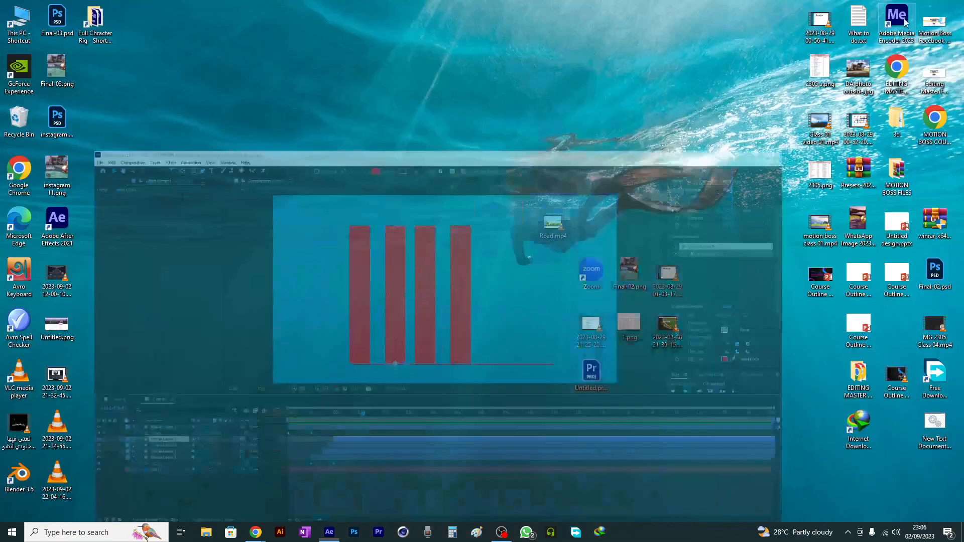